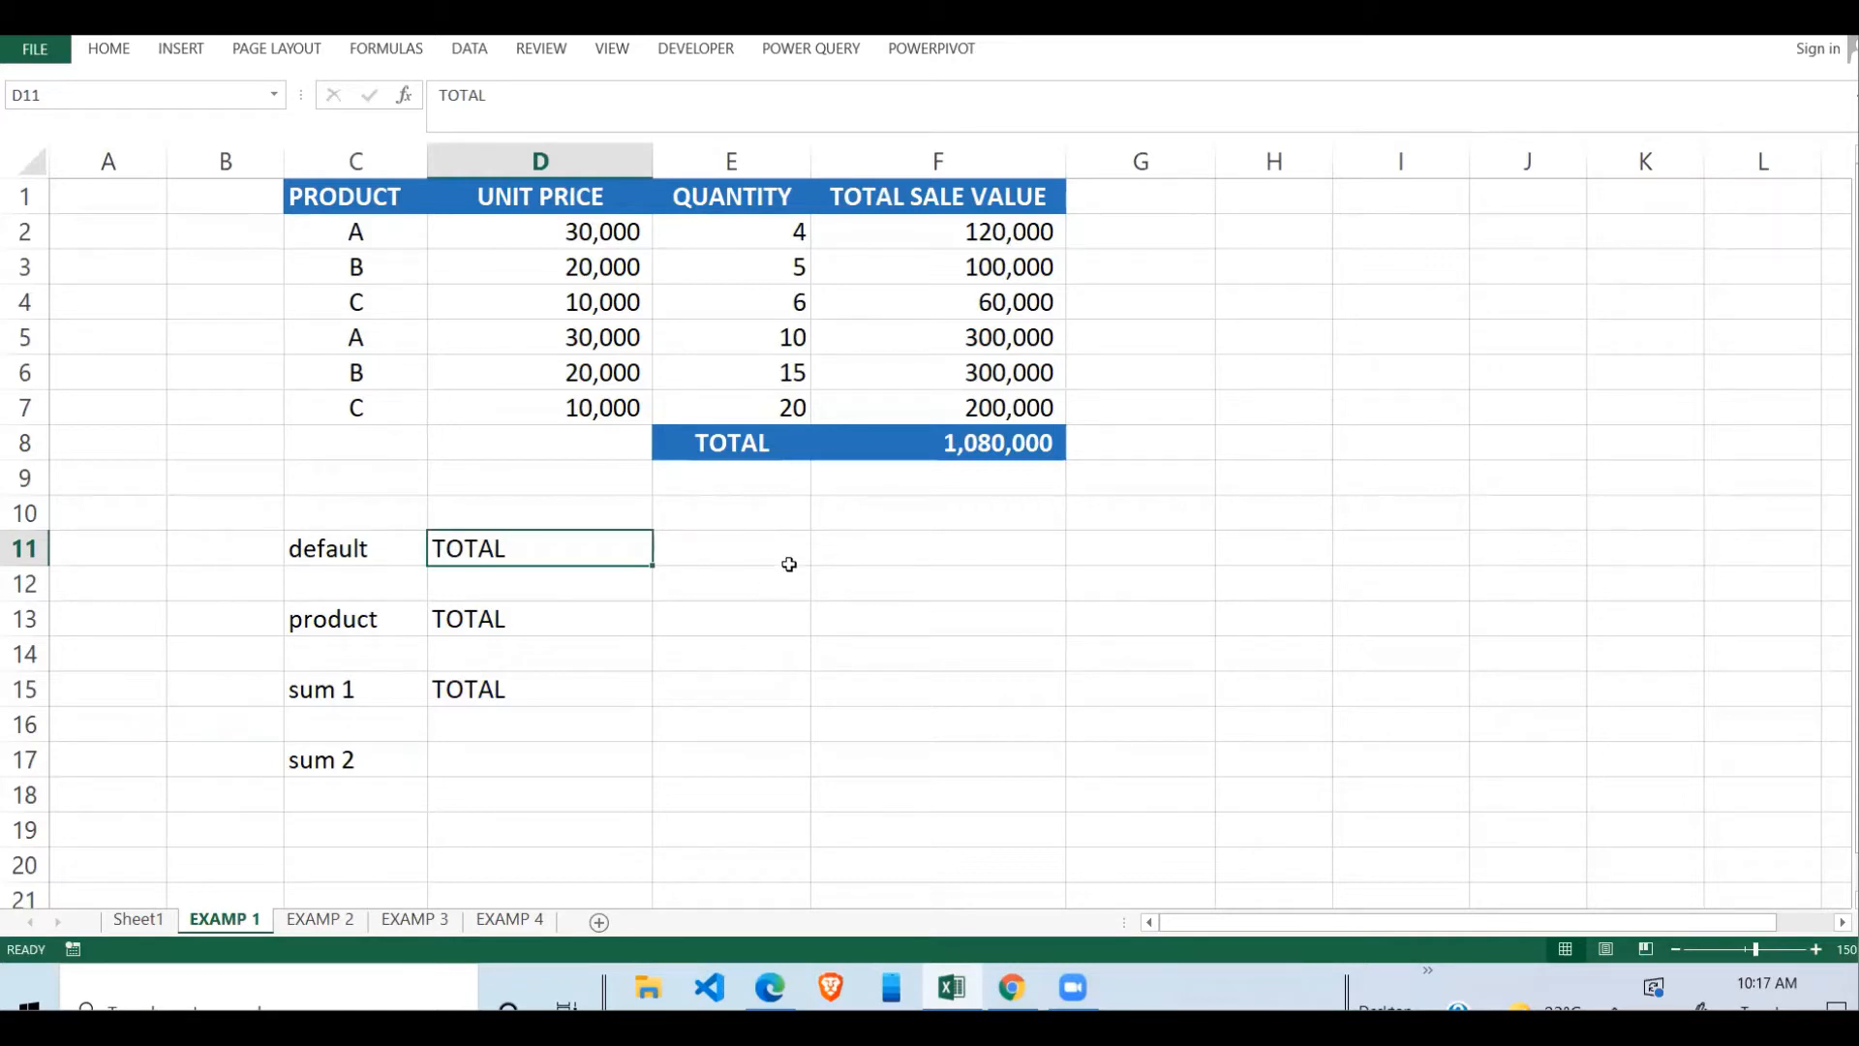
- Examine the sales table C1:F8 on the EXAMP 1 sheet, its total formula in F8, and the empty comparison rows from row 11
{"action": "key", "text": "Down"}
{"action": "key", "text": "Down"}
{"action": "key", "text": "Down"}
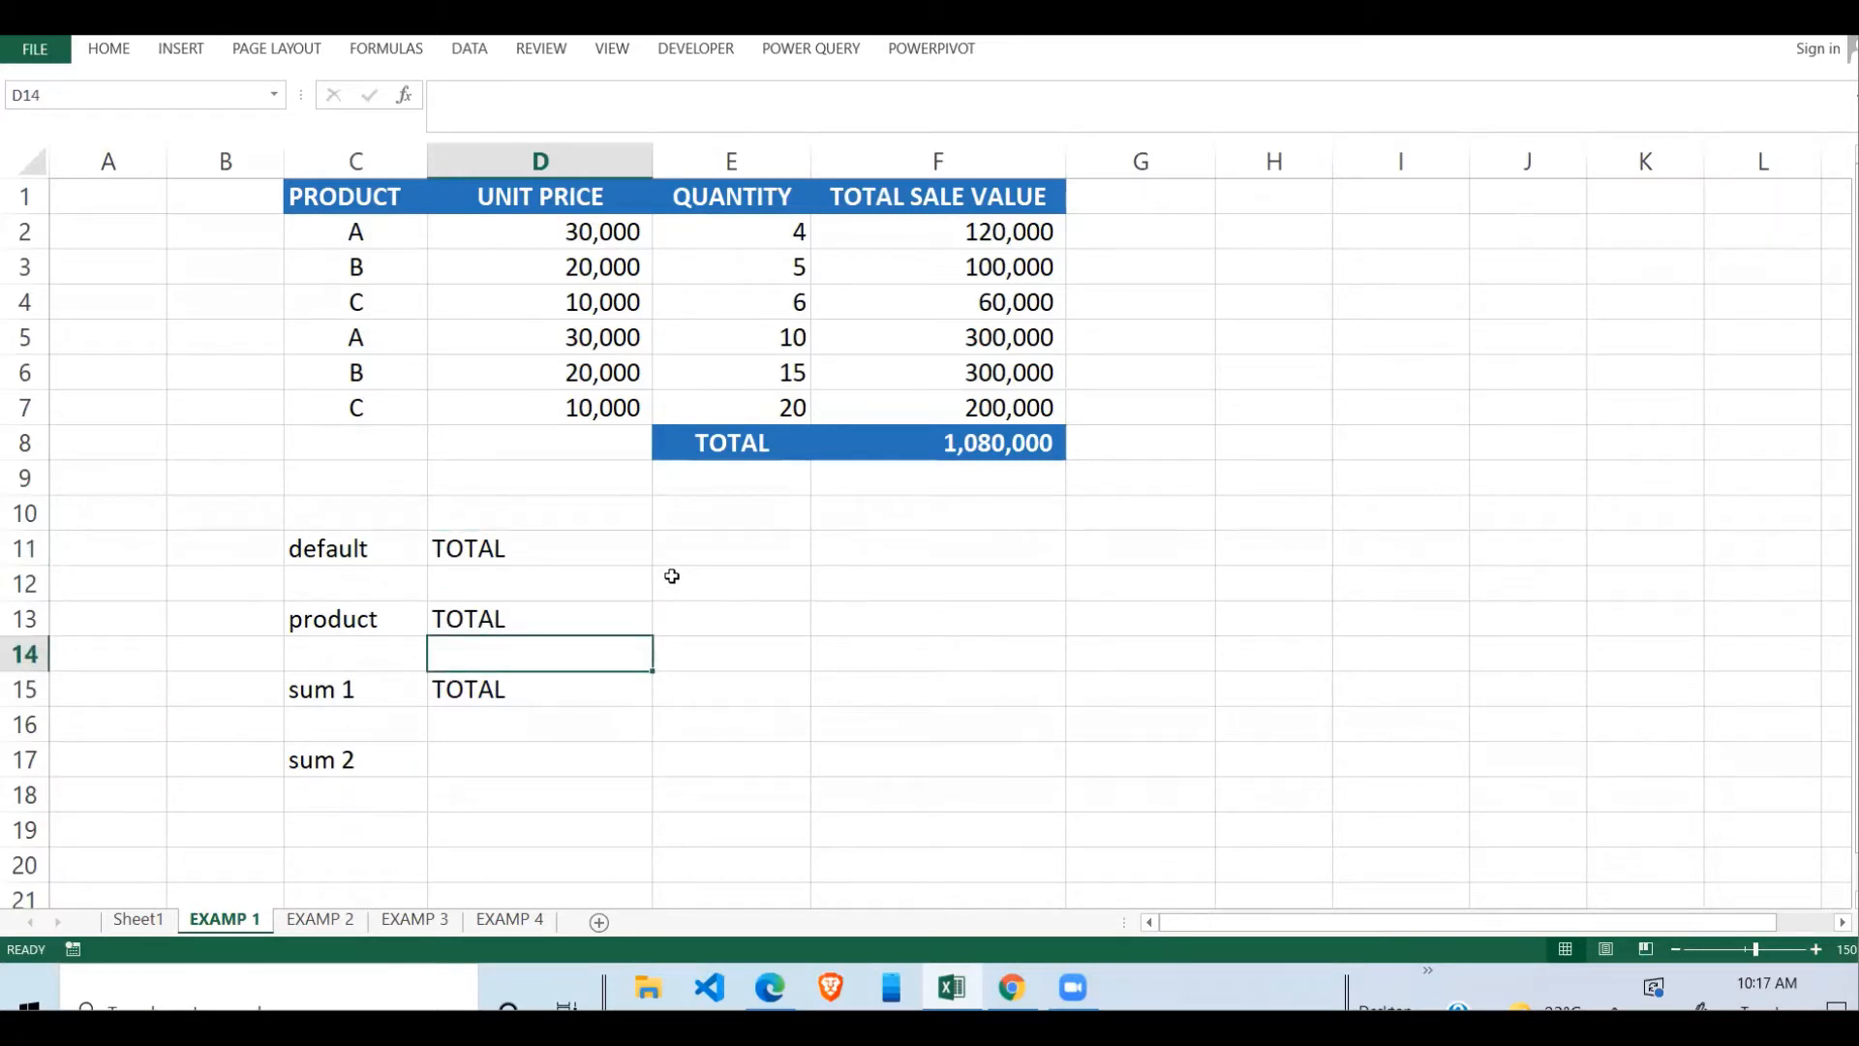
{"action": "left_click", "coordinate": [738, 561]}
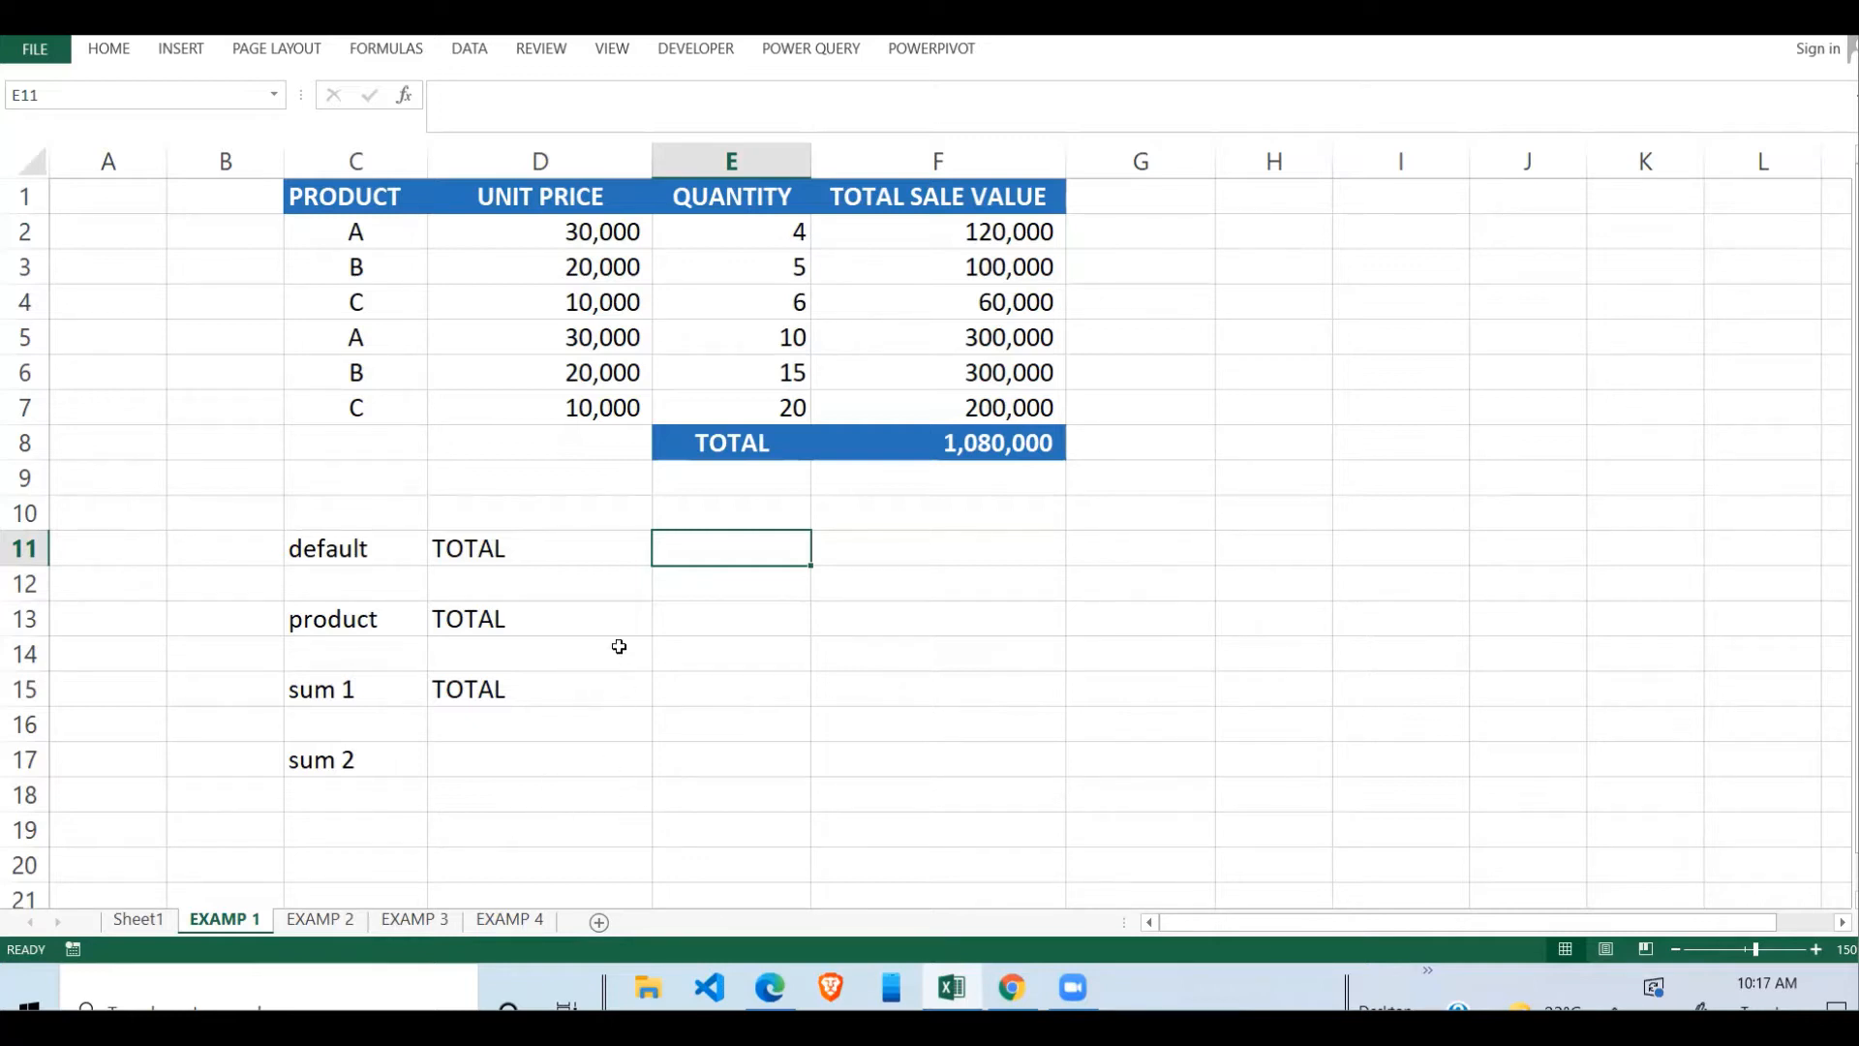
{"action": "left_click", "coordinate": [581, 445]}
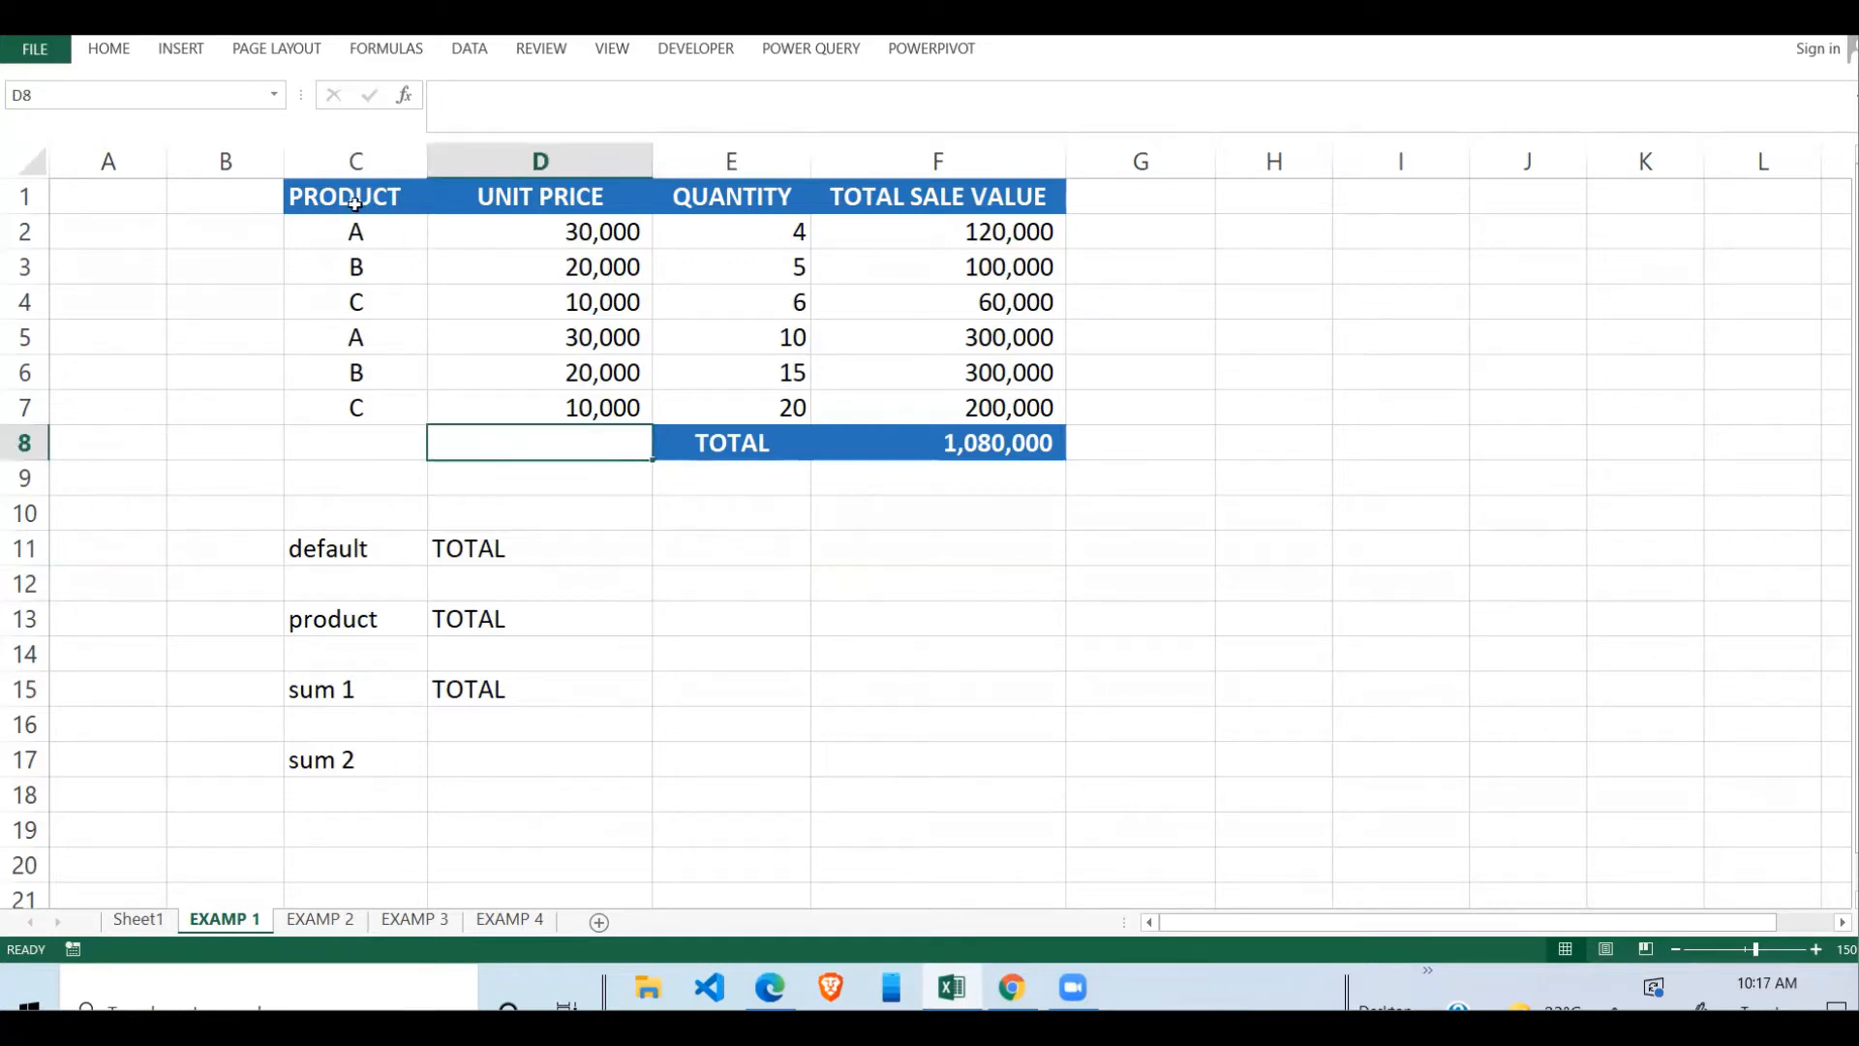
{"action": "left_click_drag", "start_coordinate": [355, 203], "coordinate": [1021, 439]}
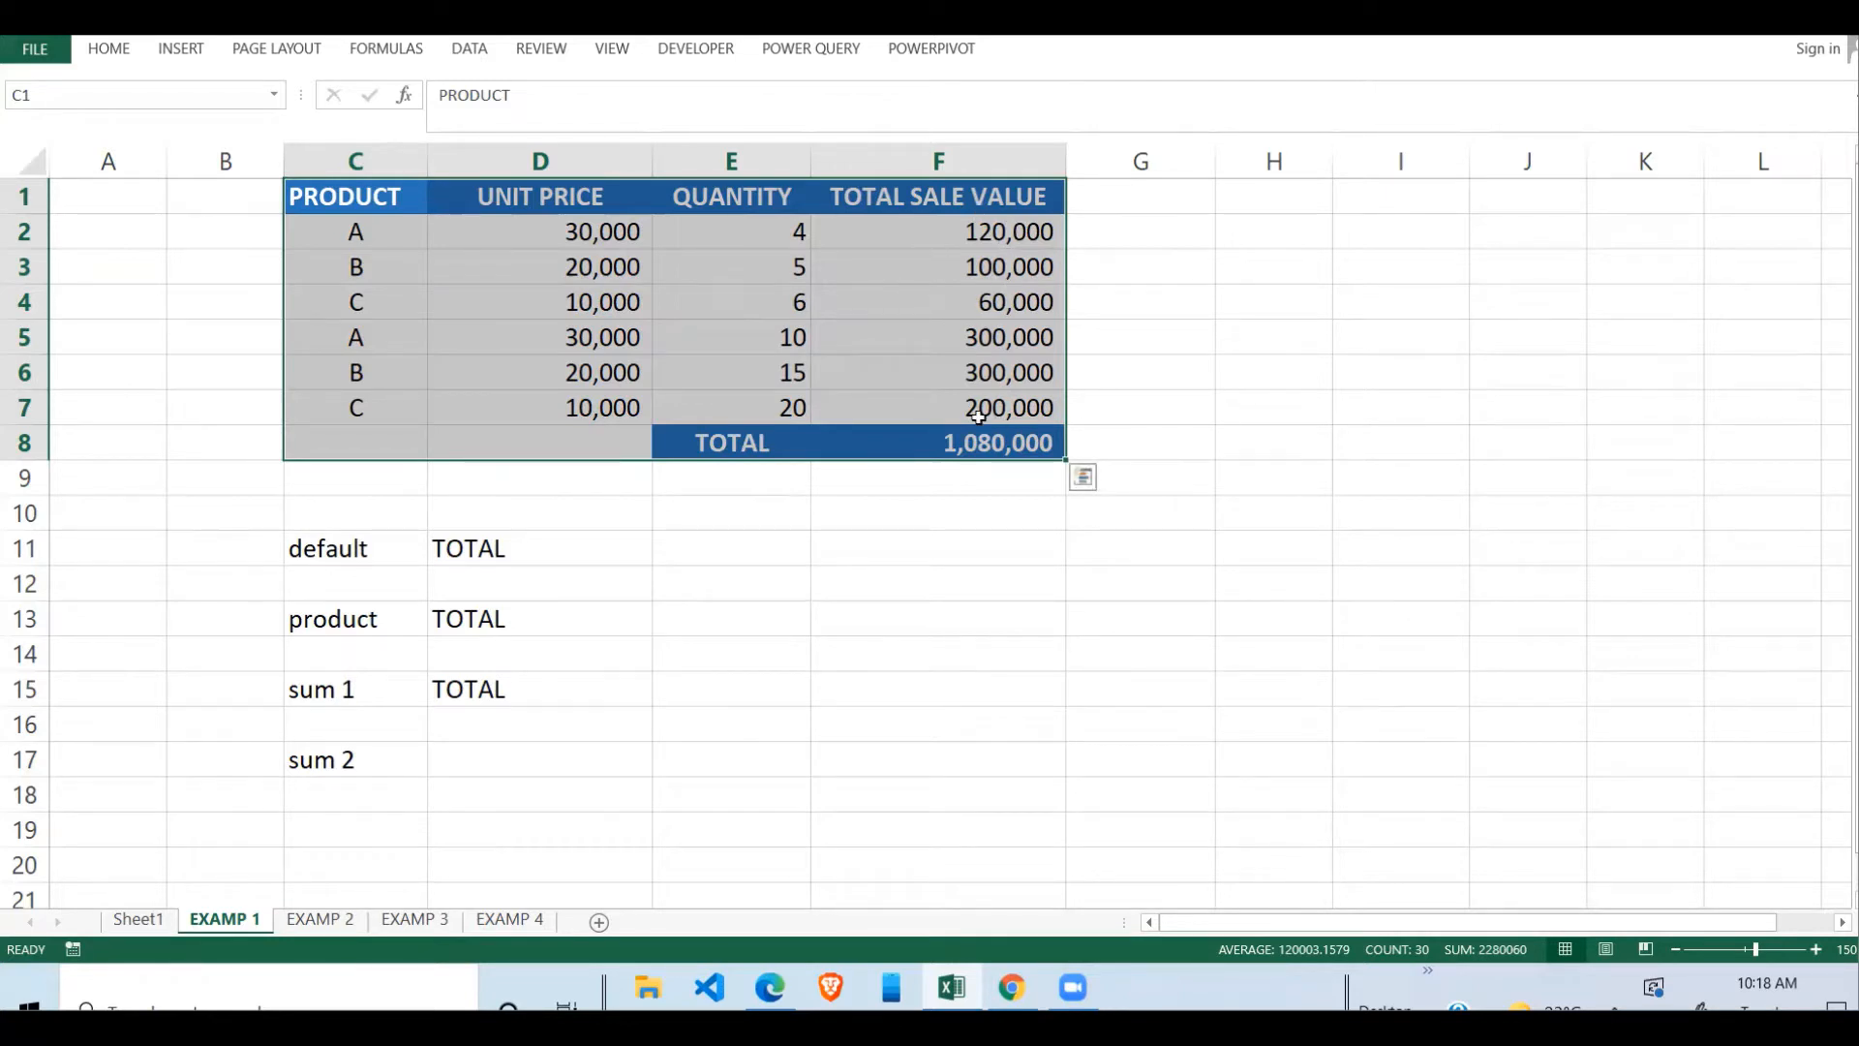
{"action": "left_click", "coordinate": [992, 452]}
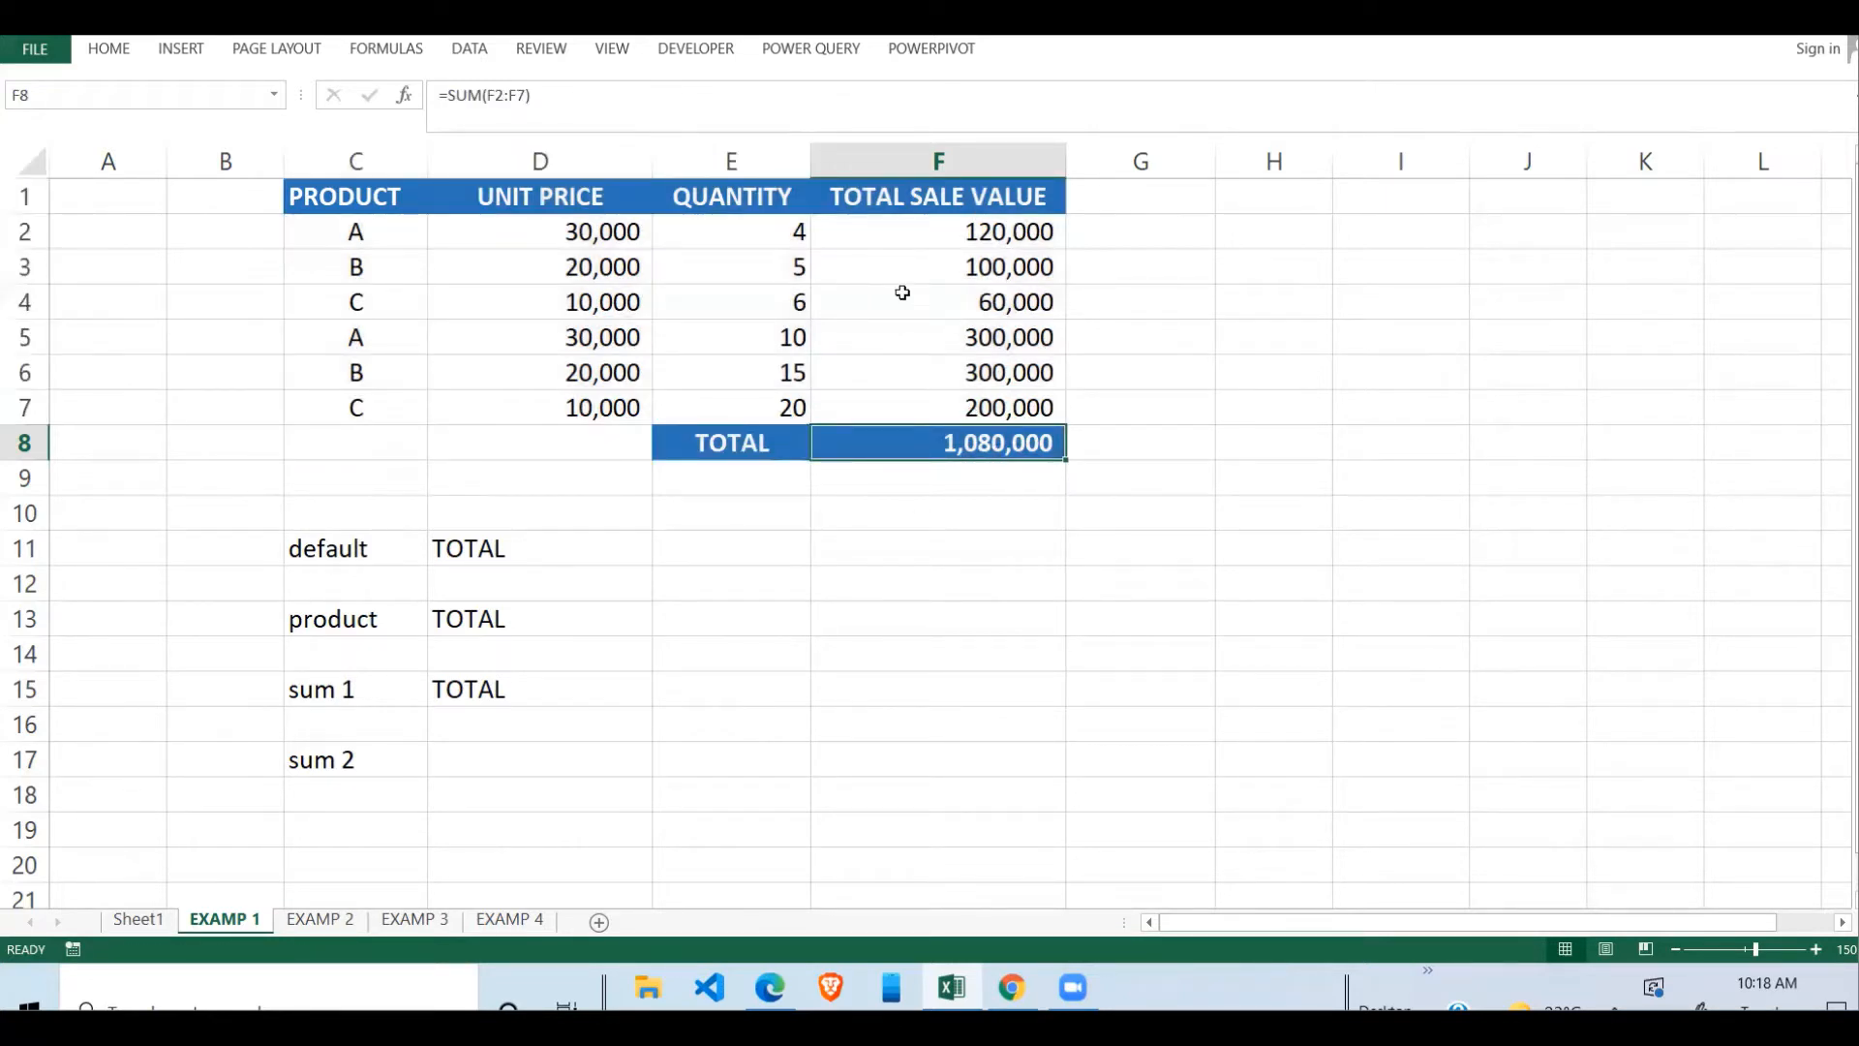
{"action": "left_click_drag", "start_coordinate": [608, 232], "coordinate": [970, 401]}
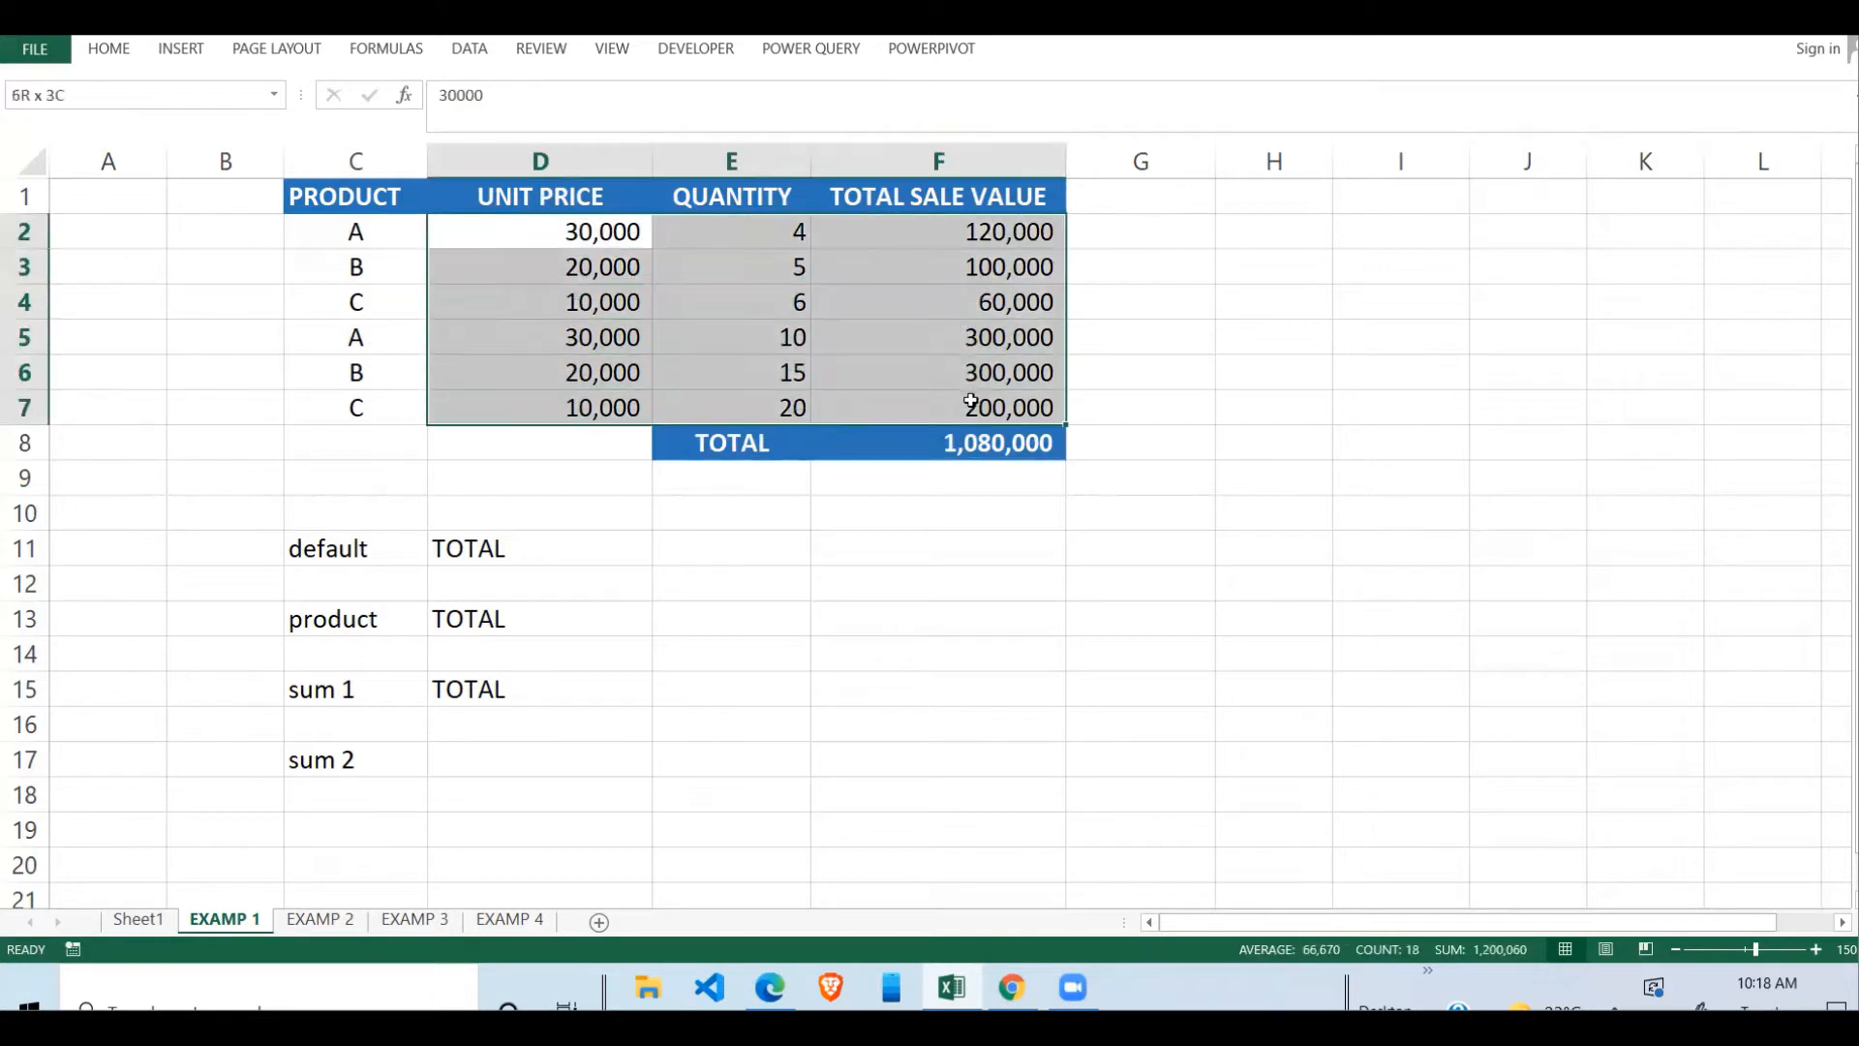
{"action": "left_click", "coordinate": [1000, 435]}
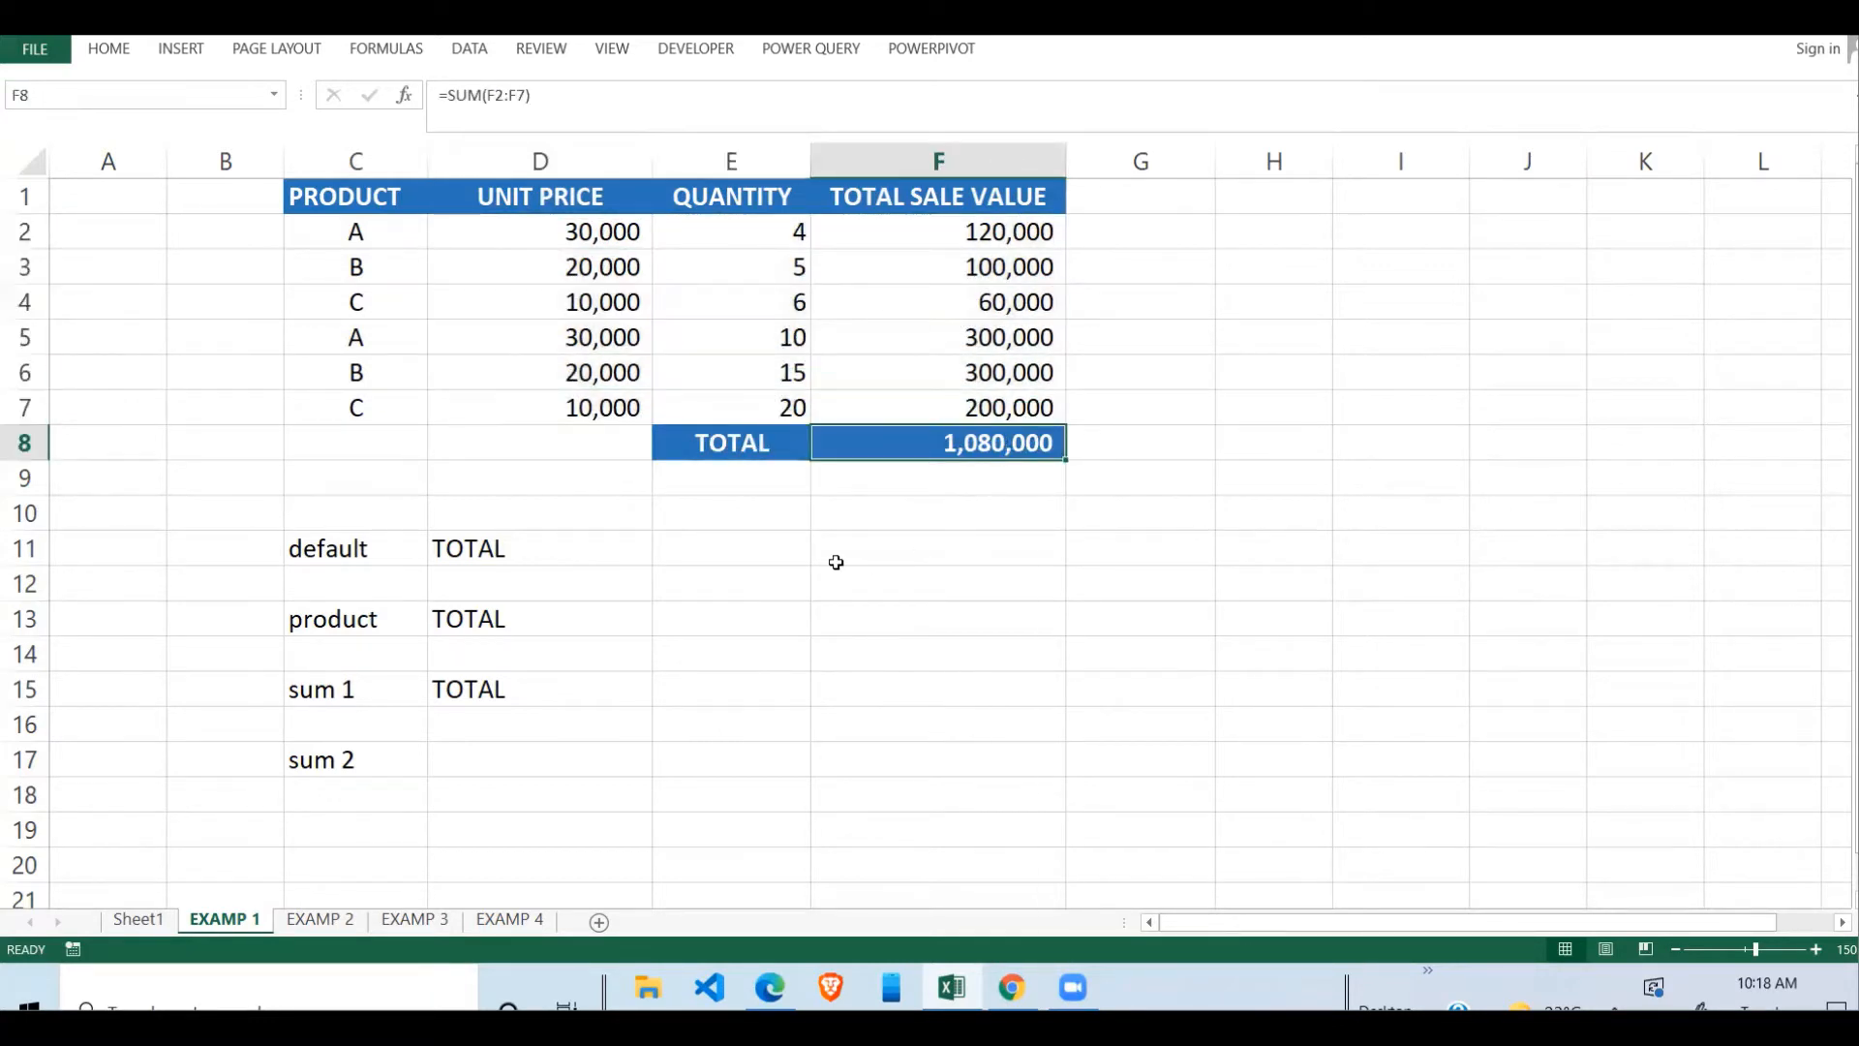
{"action": "left_click_drag", "start_coordinate": [349, 193], "coordinate": [1023, 444]}
{"action": "left_click", "coordinate": [1011, 504]}
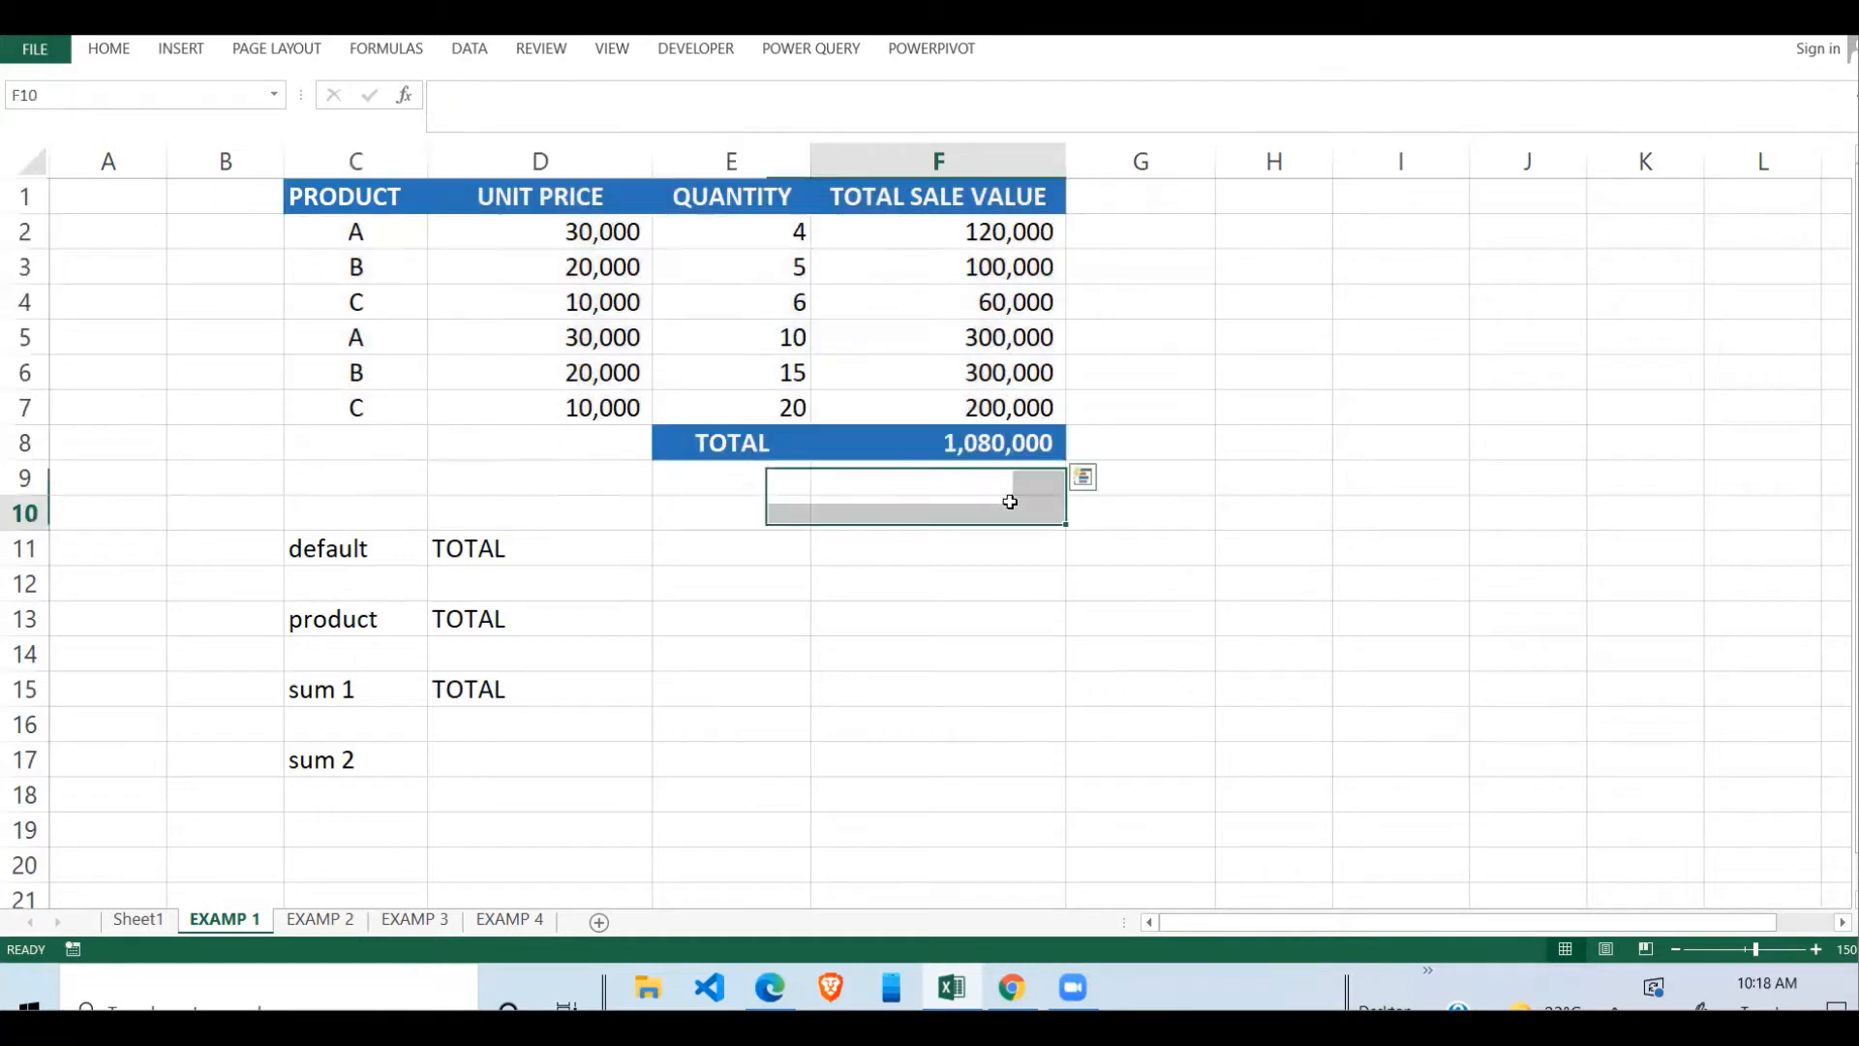
{"action": "left_click", "coordinate": [954, 437]}
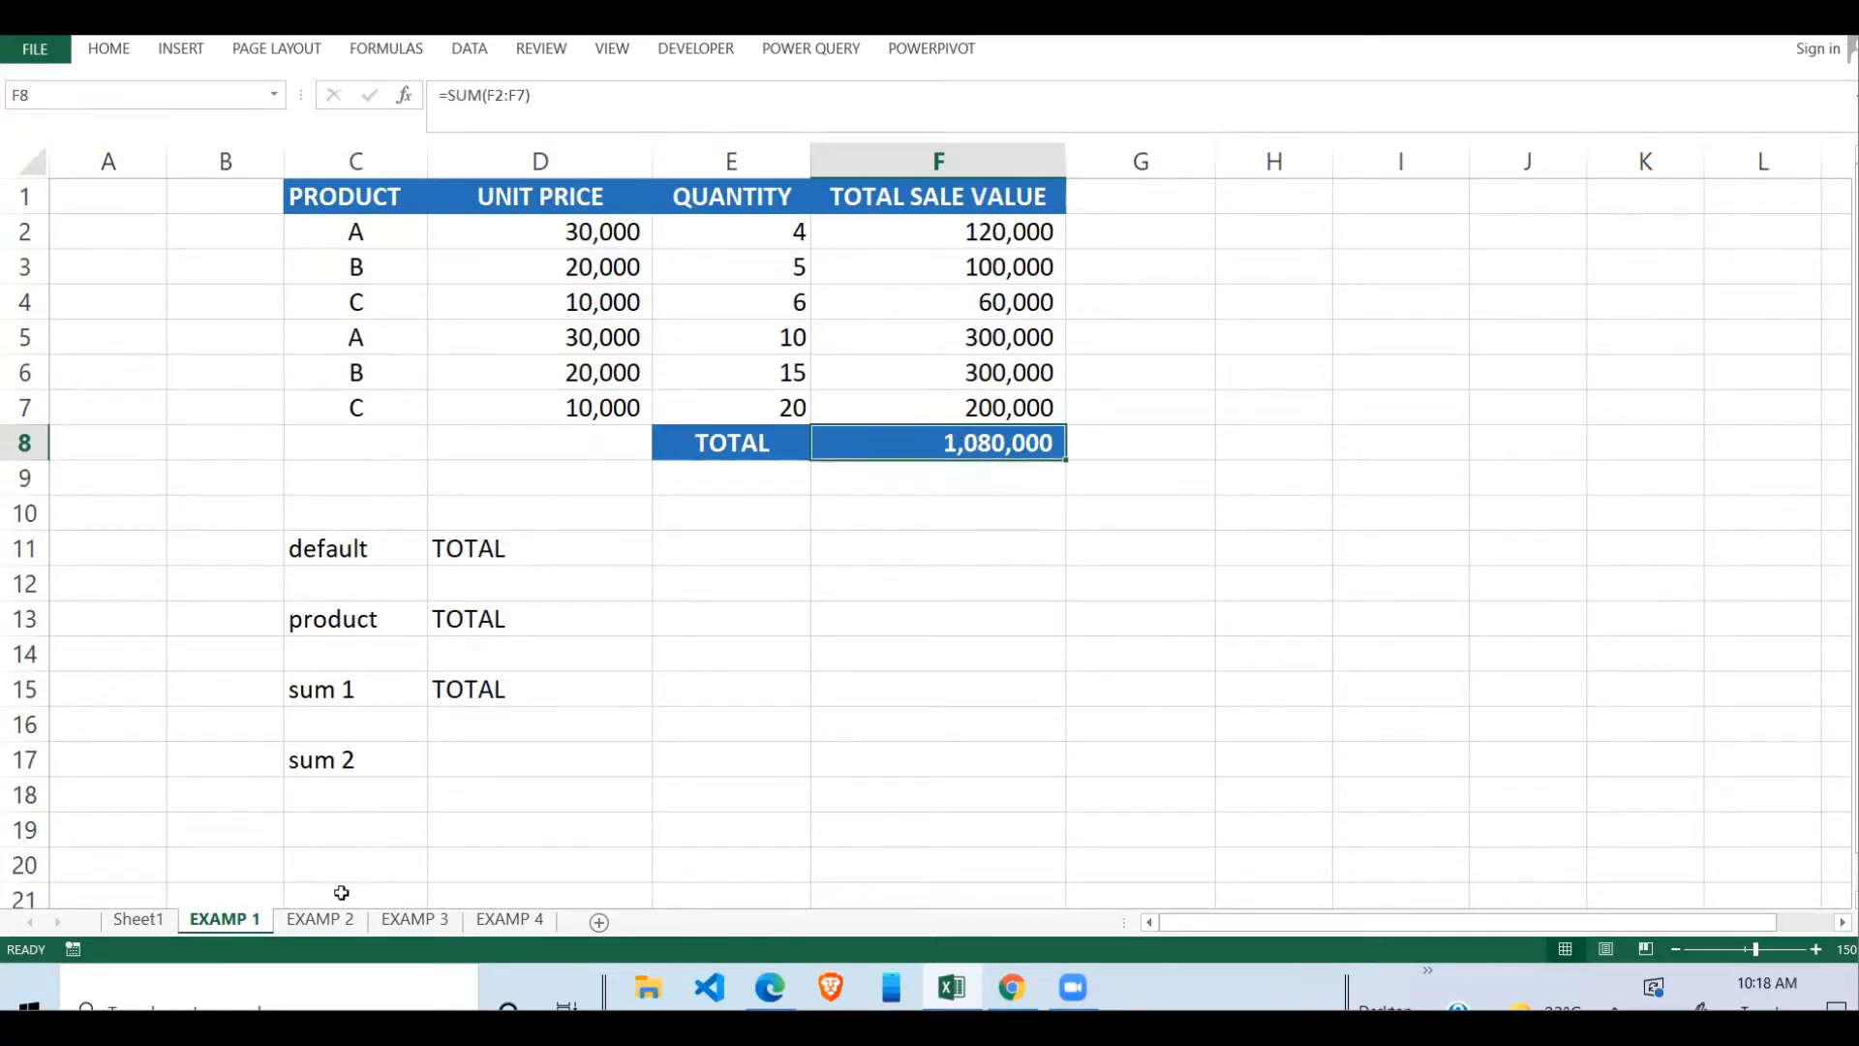
- Open the EXAMP 2 sheet and examine its product sales table and the product criterion in C11
{"action": "left_click", "coordinate": [323, 922]}
{"action": "left_click", "coordinate": [491, 689]}
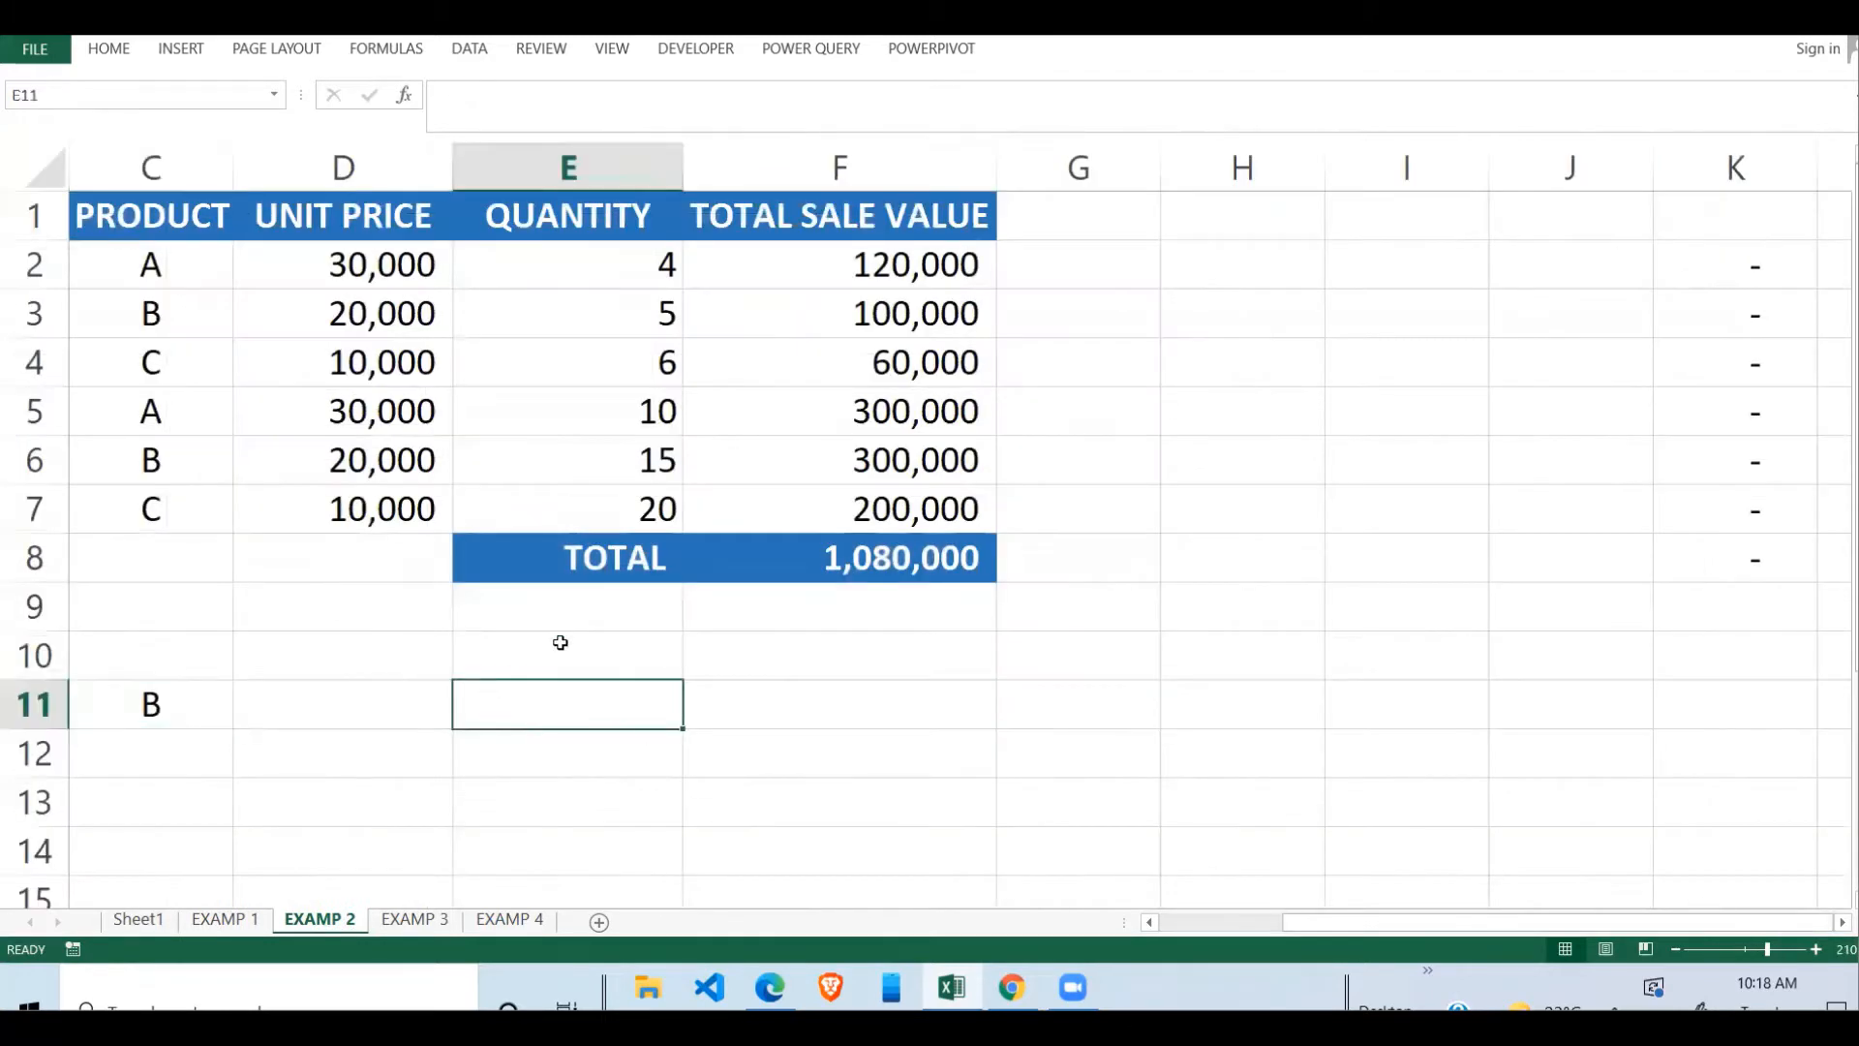
{"action": "left_click", "coordinate": [433, 665]}
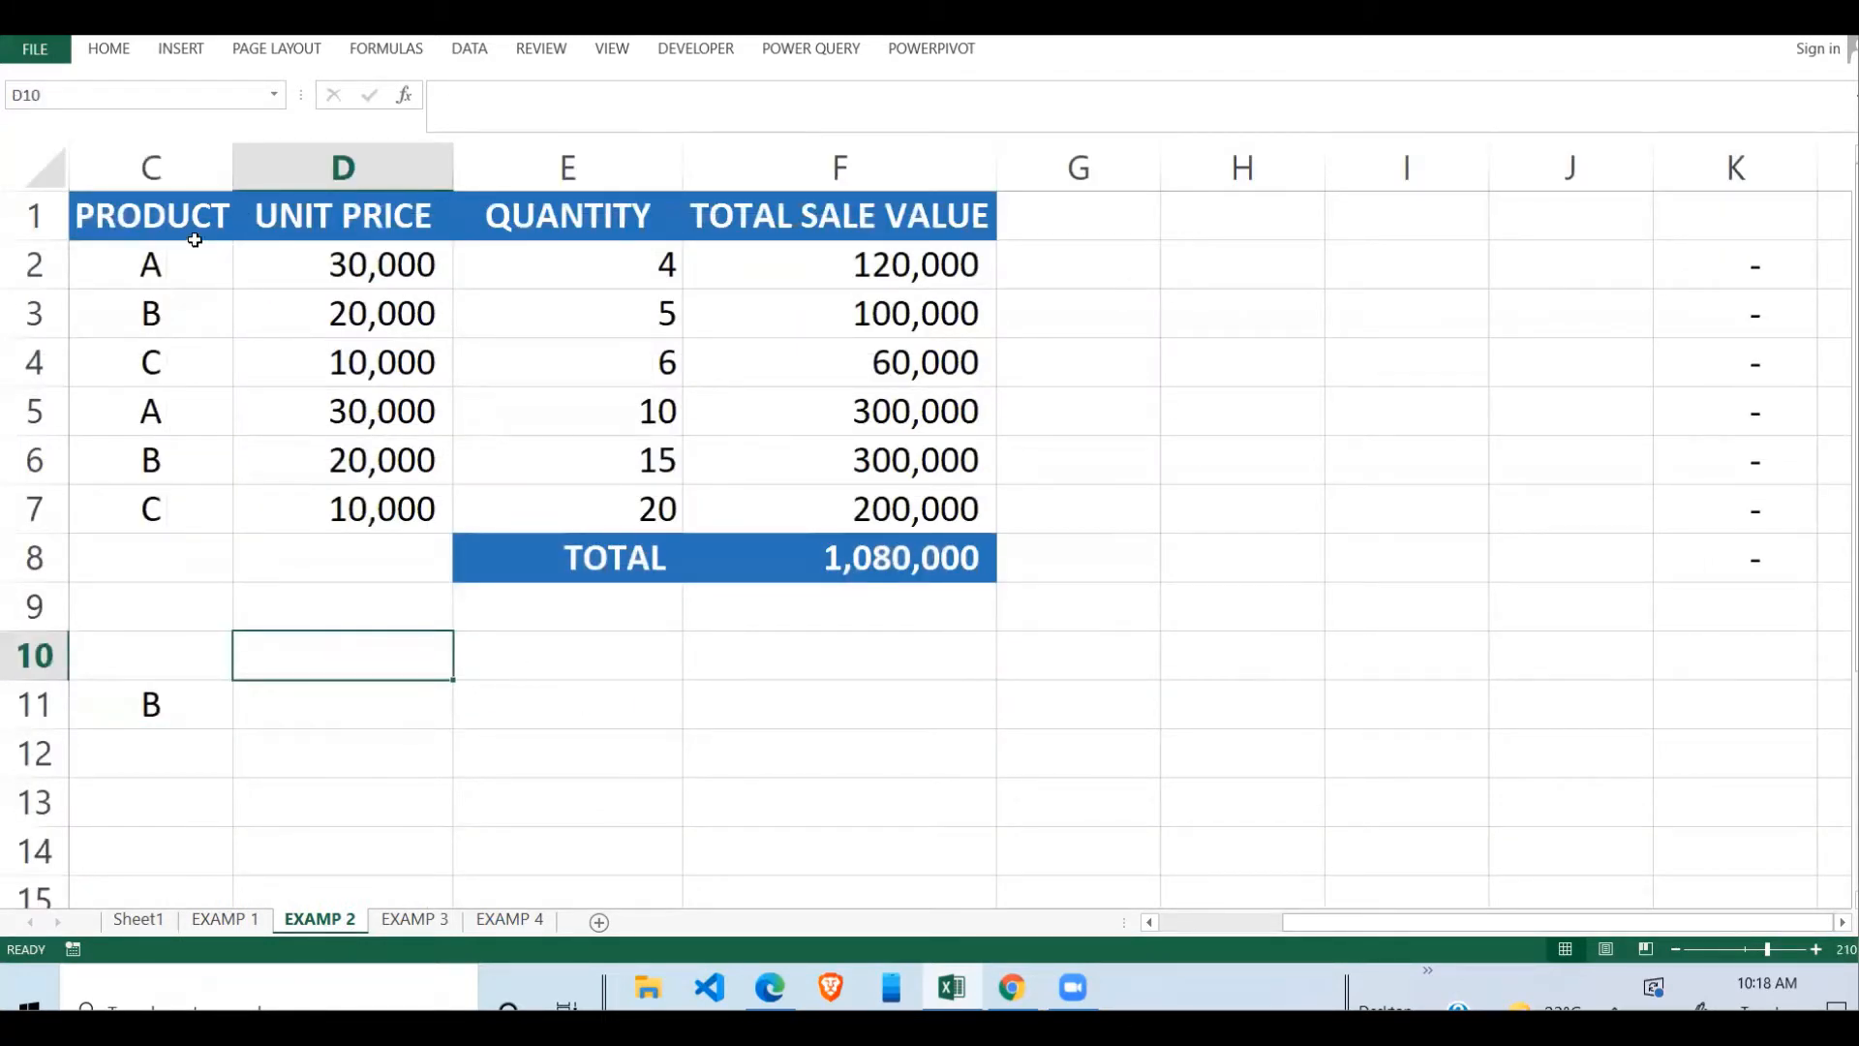
{"action": "left_click_drag", "start_coordinate": [194, 240], "coordinate": [1002, 585]}
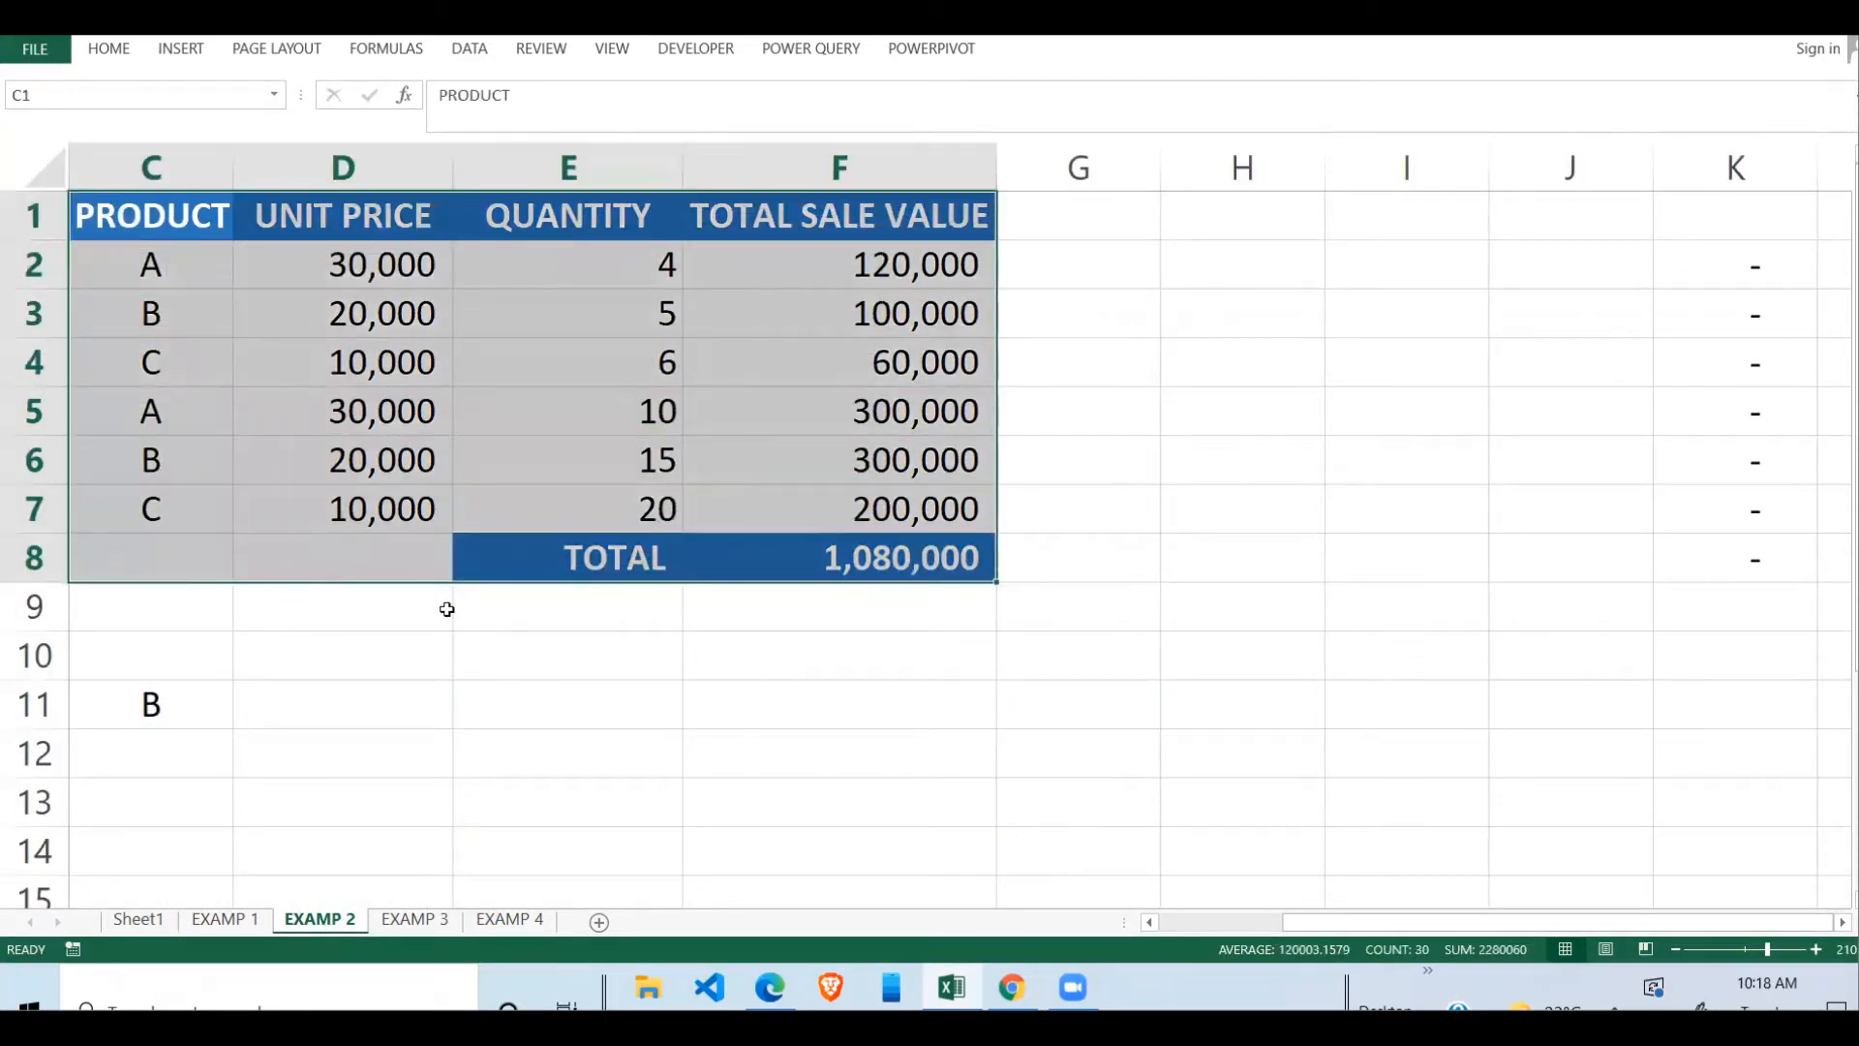
{"action": "left_click", "coordinate": [336, 706]}
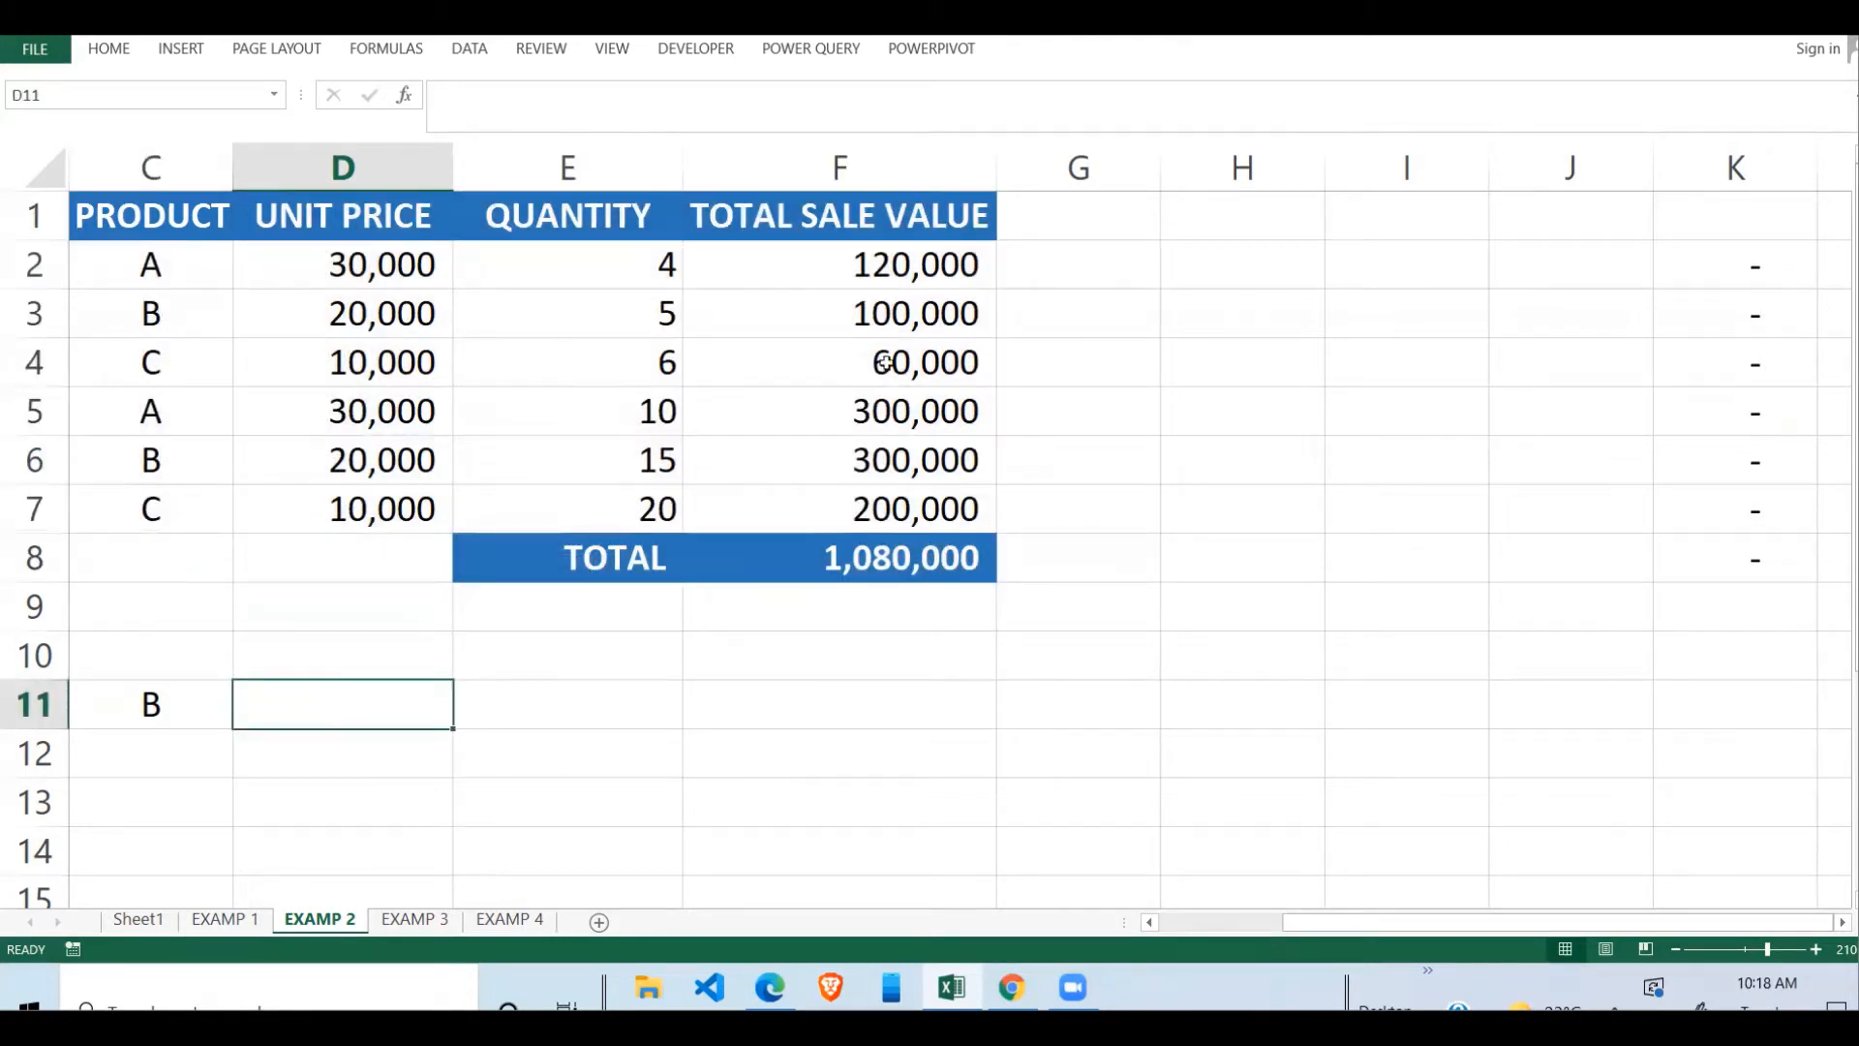
{"action": "left_click_drag", "start_coordinate": [435, 312], "coordinate": [627, 312]}
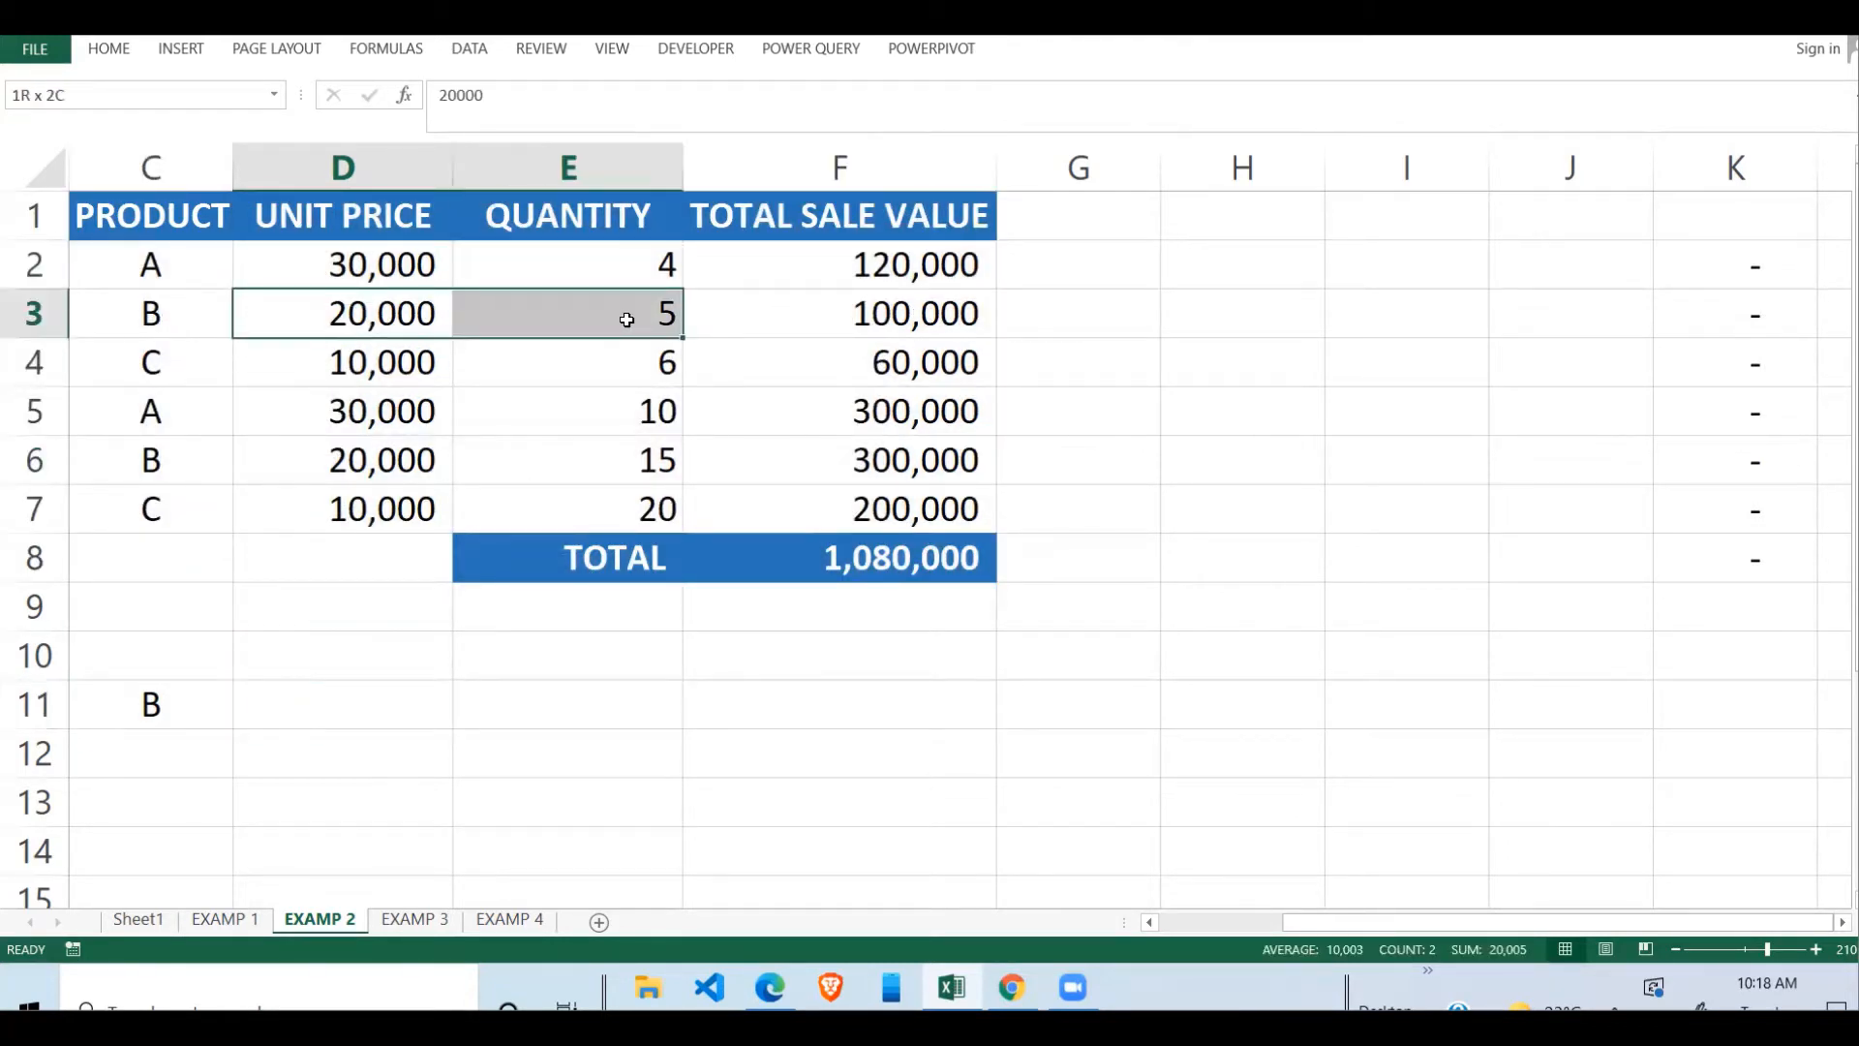
{"action": "left_click", "coordinate": [160, 716]}
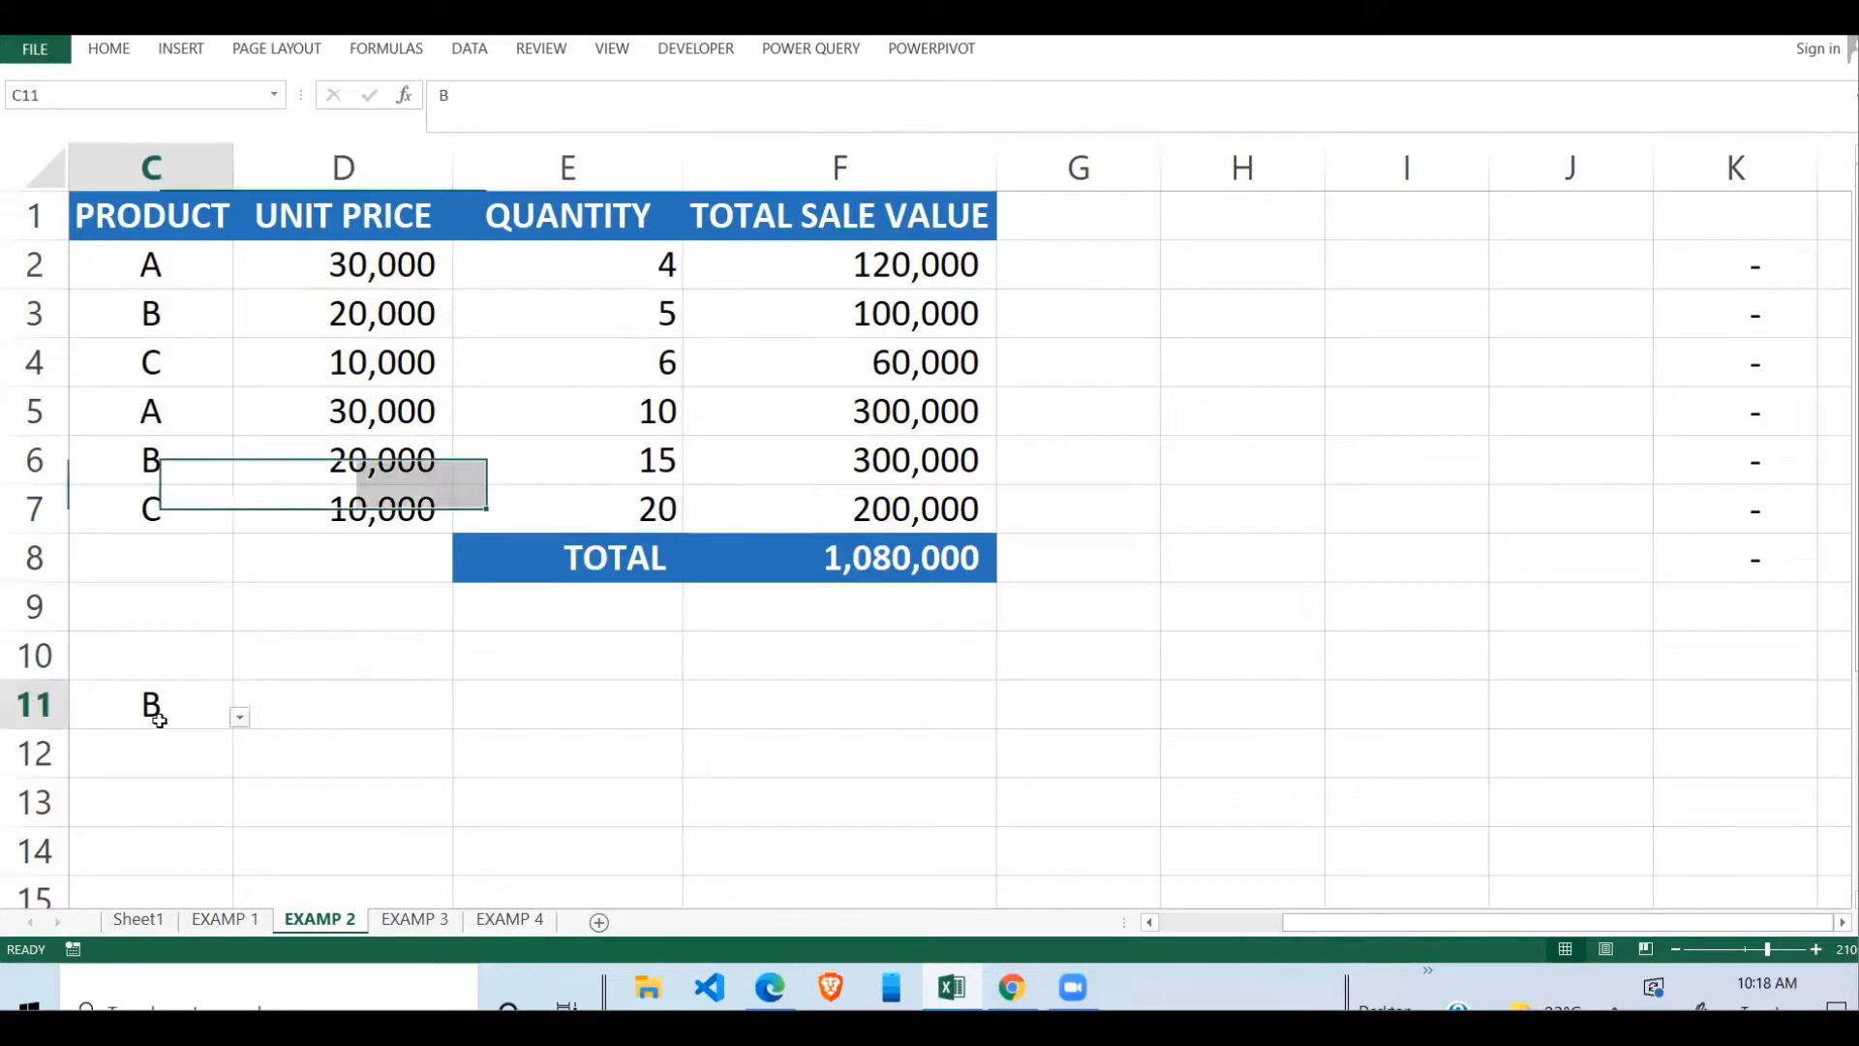
{"action": "left_click", "coordinate": [171, 311]}
{"action": "left_click_drag", "start_coordinate": [157, 270], "coordinate": [953, 507]}
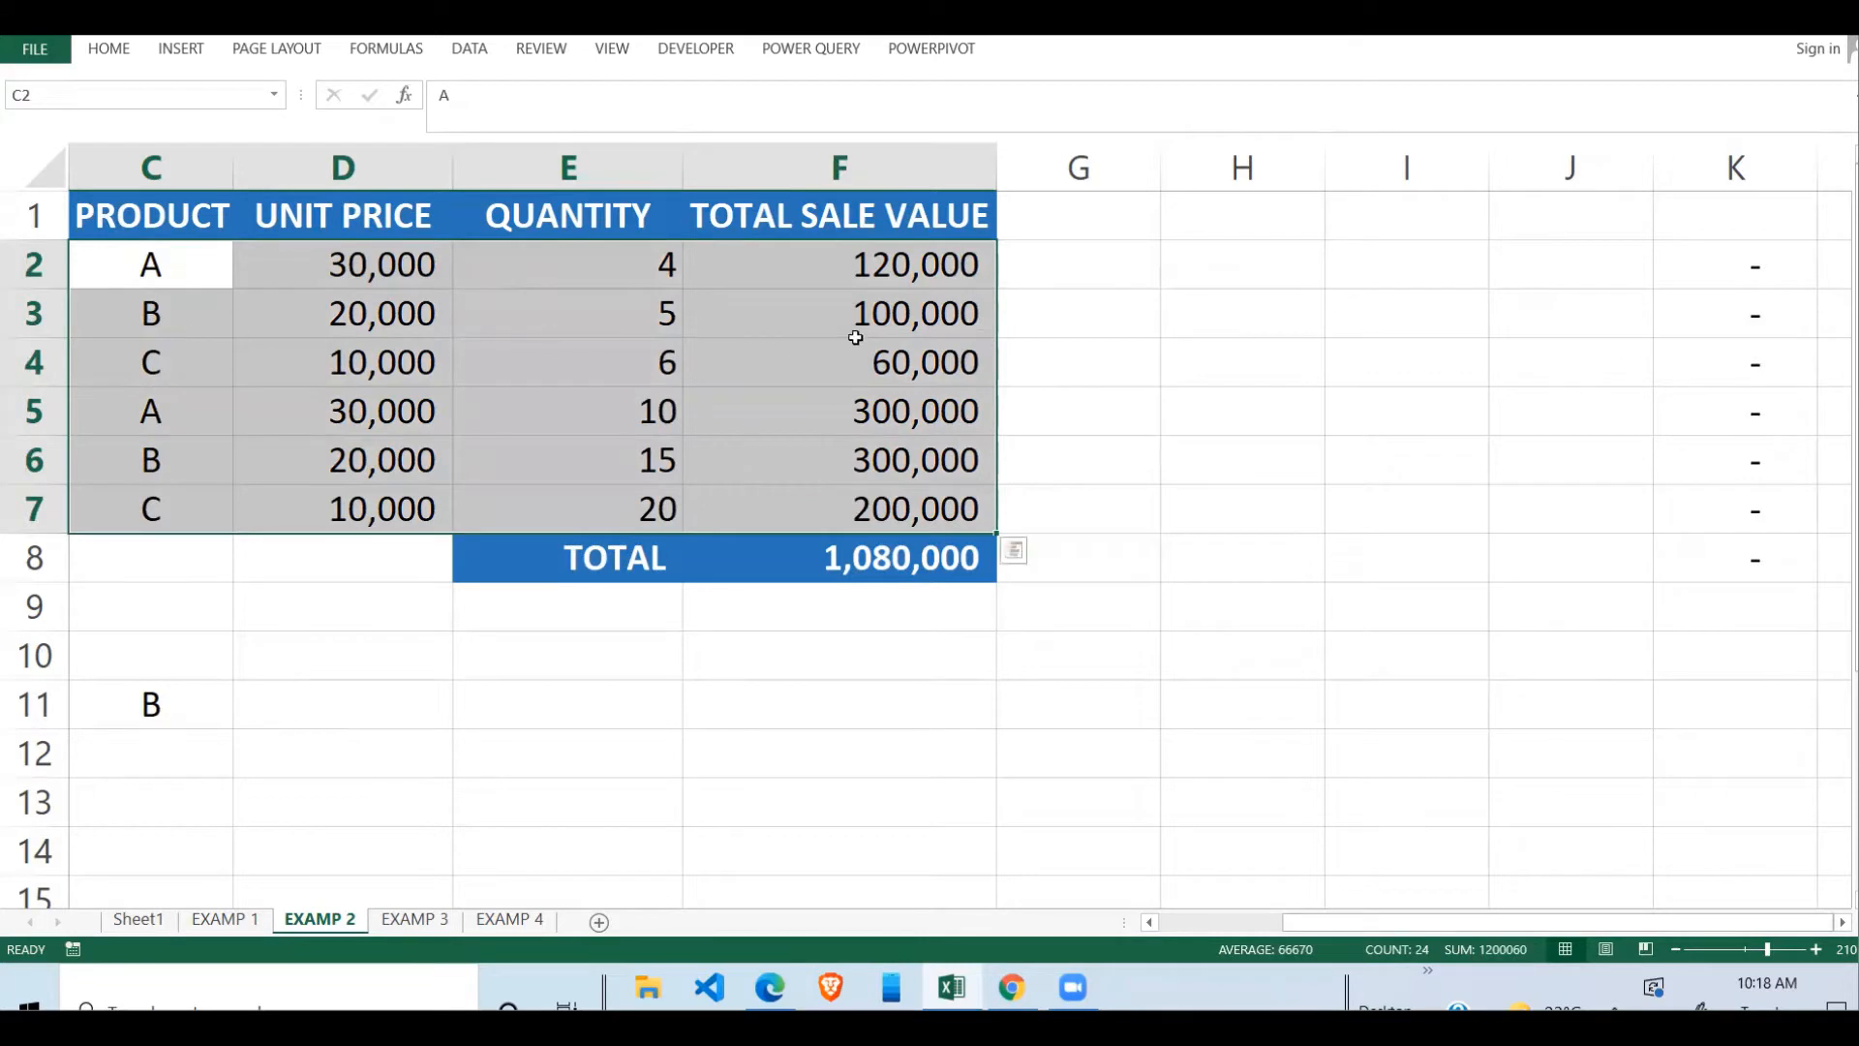
- Examine the product B entries in rows 3 and 6 against the criterion row 11 on EXAMP 2
{"action": "left_click", "coordinate": [930, 306]}
{"action": "left_click", "coordinate": [920, 419]}
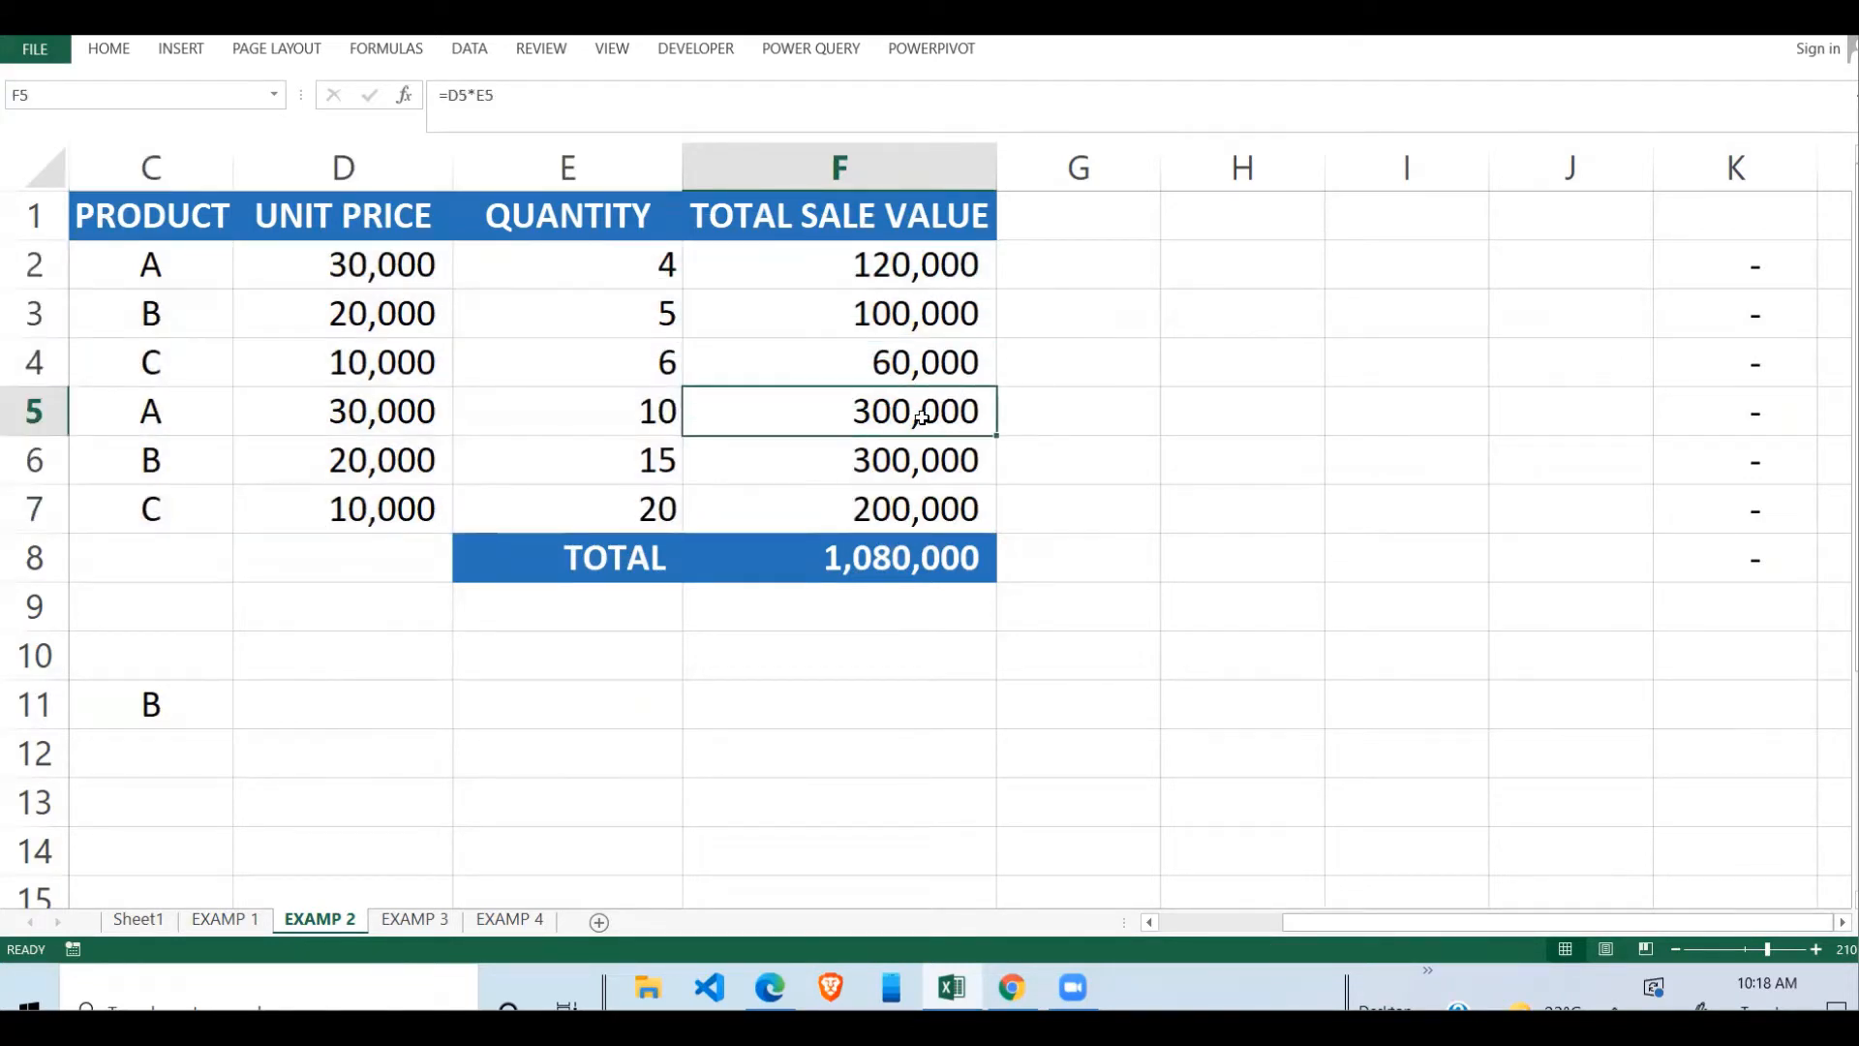
{"action": "left_click", "coordinate": [924, 320]}
{"action": "left_click_drag", "start_coordinate": [157, 319], "coordinate": [866, 313]}
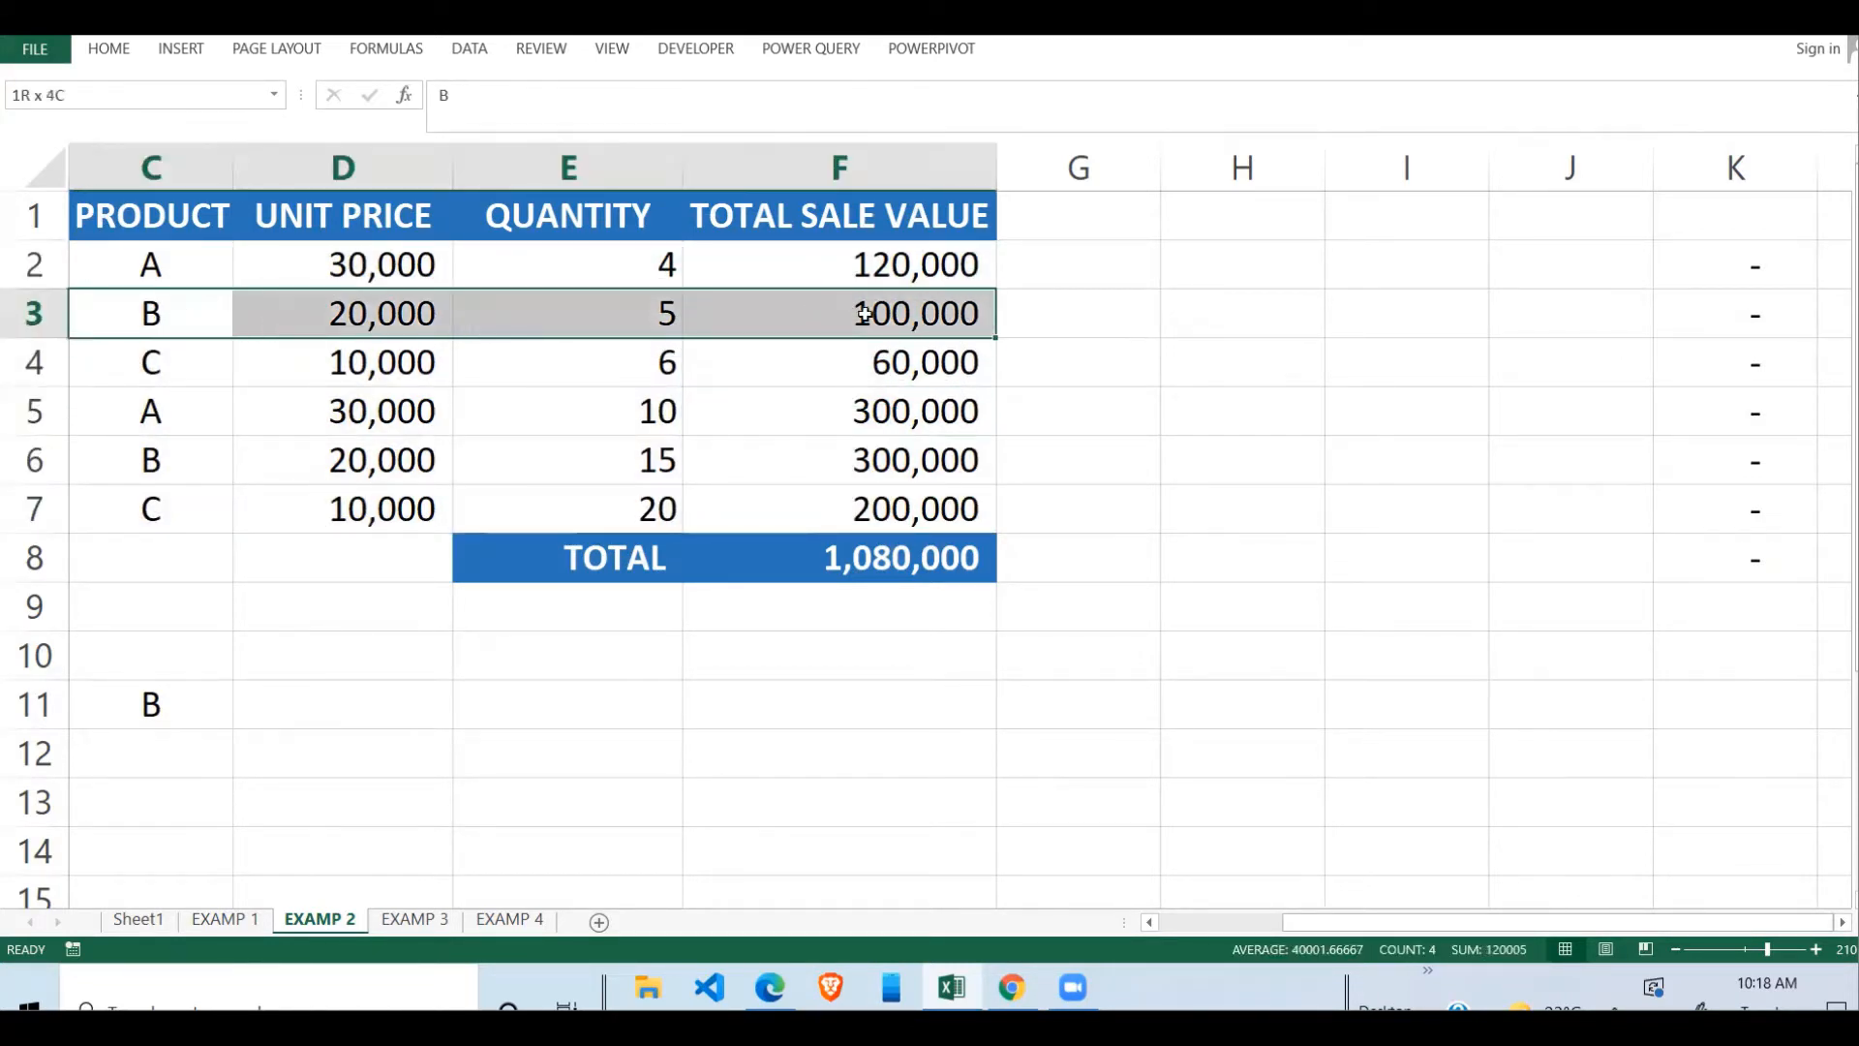
{"action": "left_click_drag", "start_coordinate": [152, 451], "coordinate": [891, 460]}
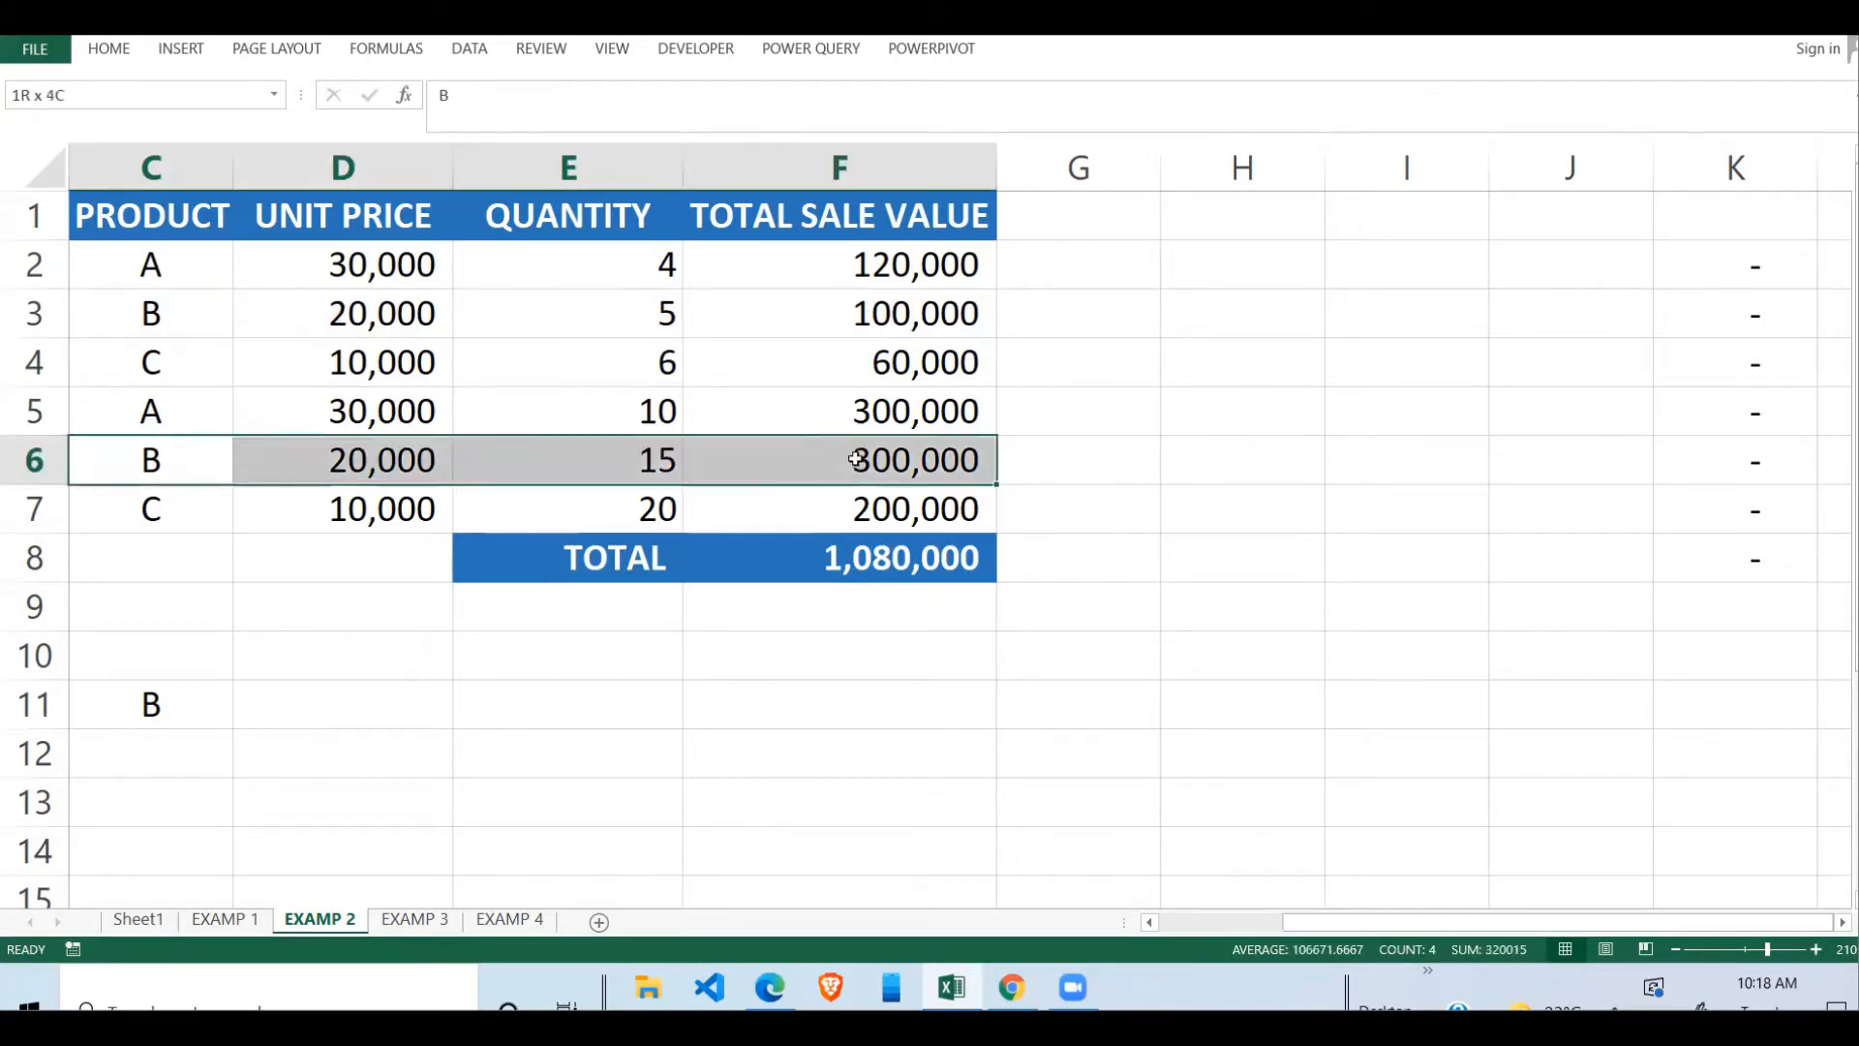
{"action": "left_click", "coordinate": [355, 711]}
{"action": "left_click_drag", "start_coordinate": [158, 712], "coordinate": [643, 706]}
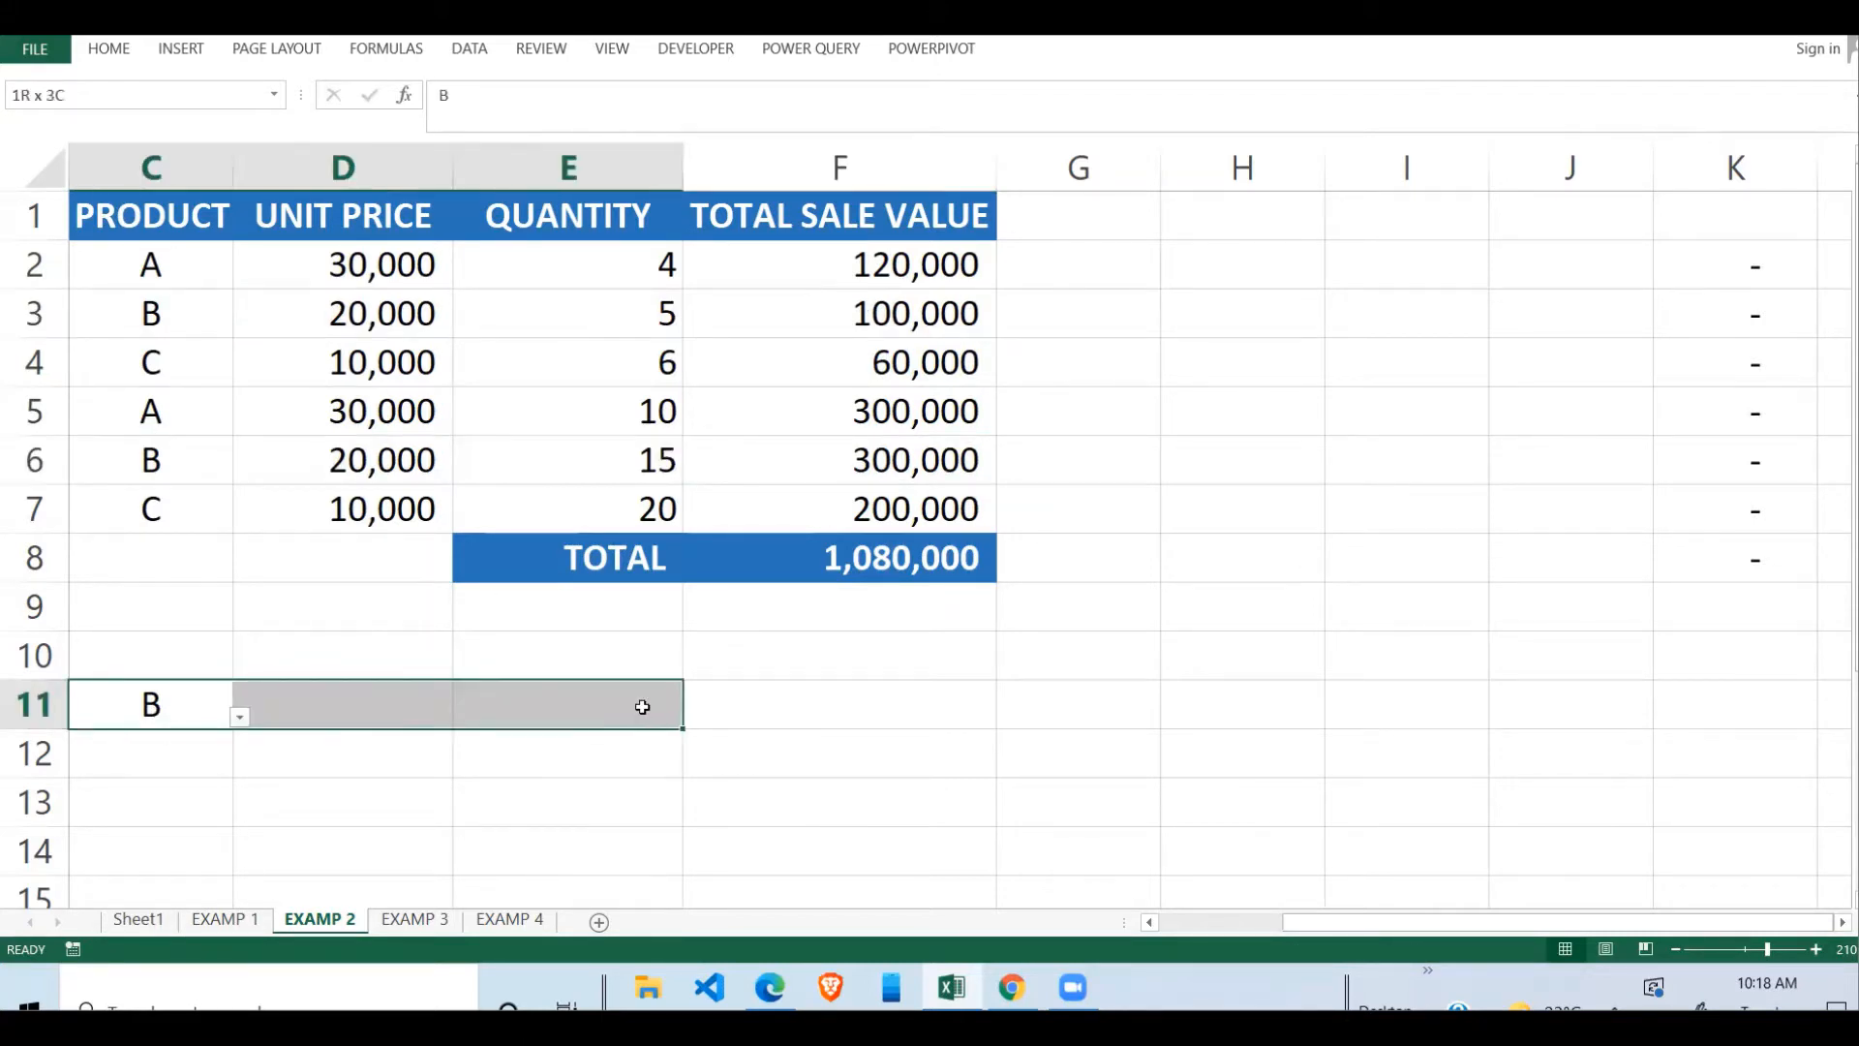
{"action": "left_click", "coordinate": [851, 701]}
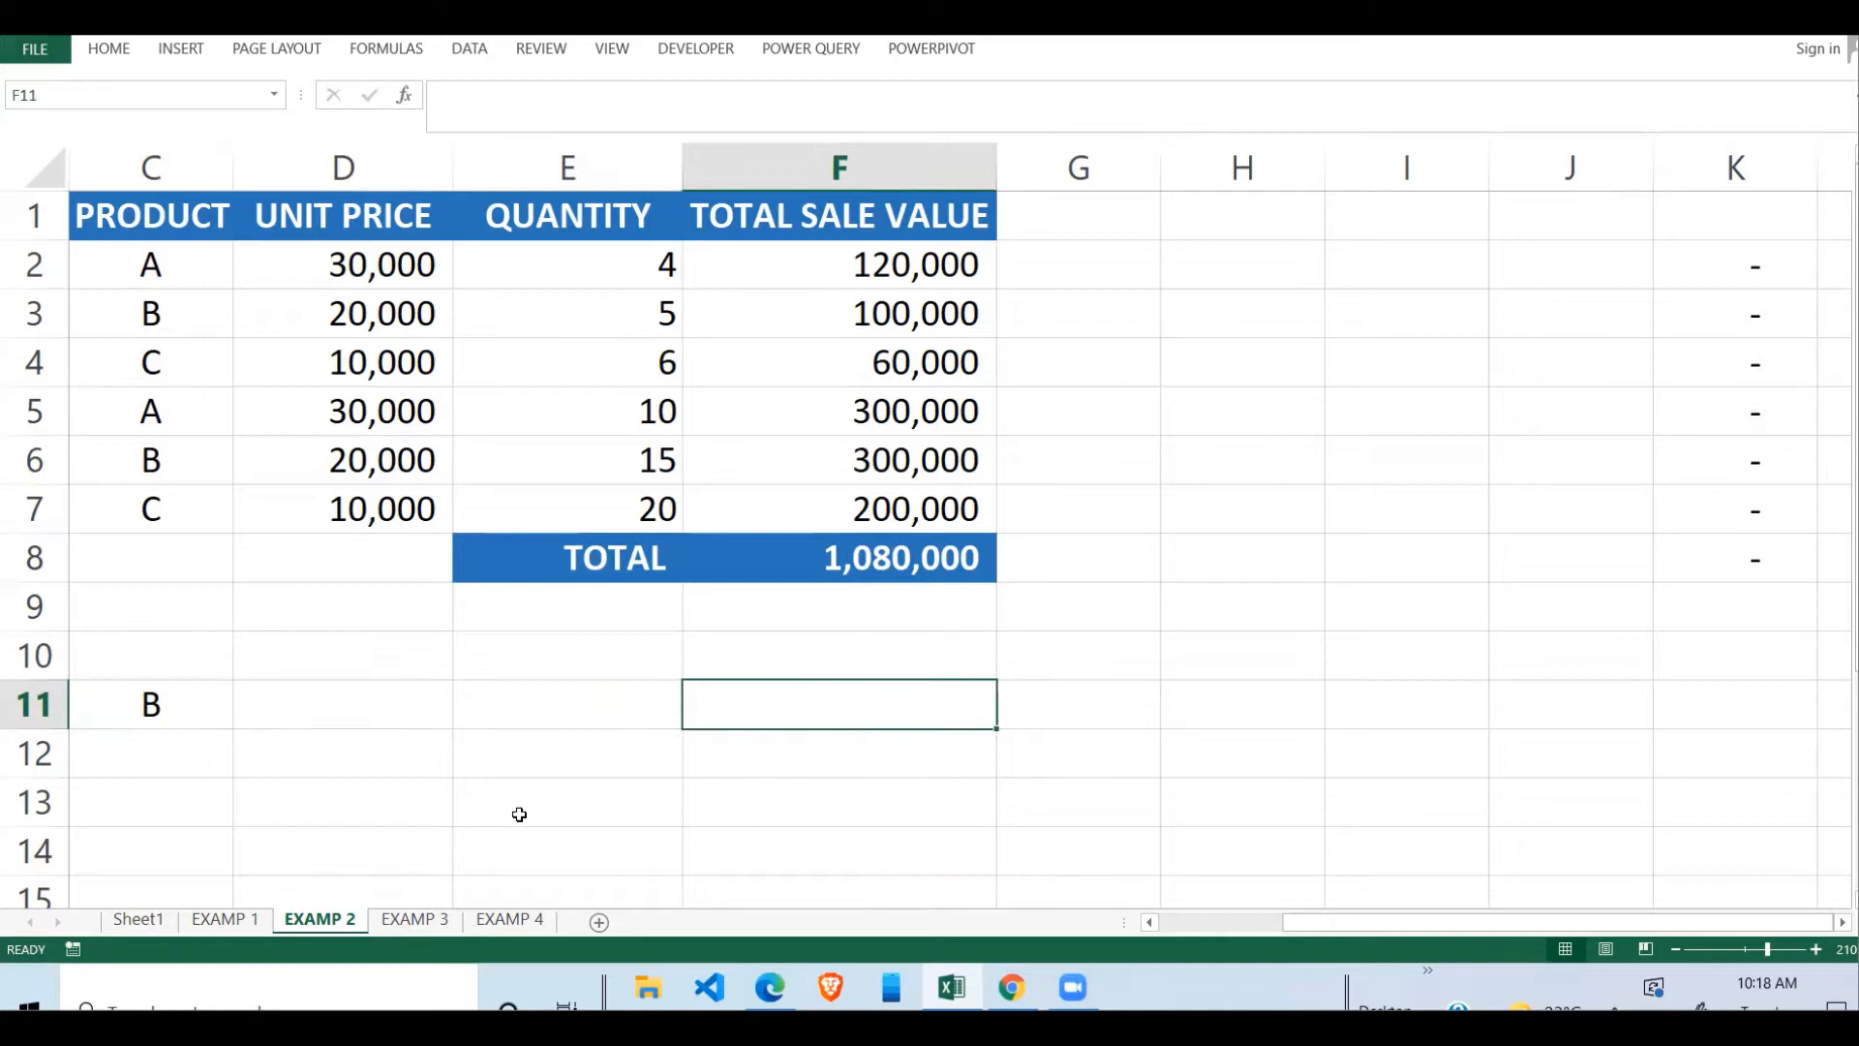
- Compare the region criterion in B11 of EXAMP 3 with the product column C2:C7 of EXAMP 2
{"action": "left_click", "coordinate": [414, 919]}
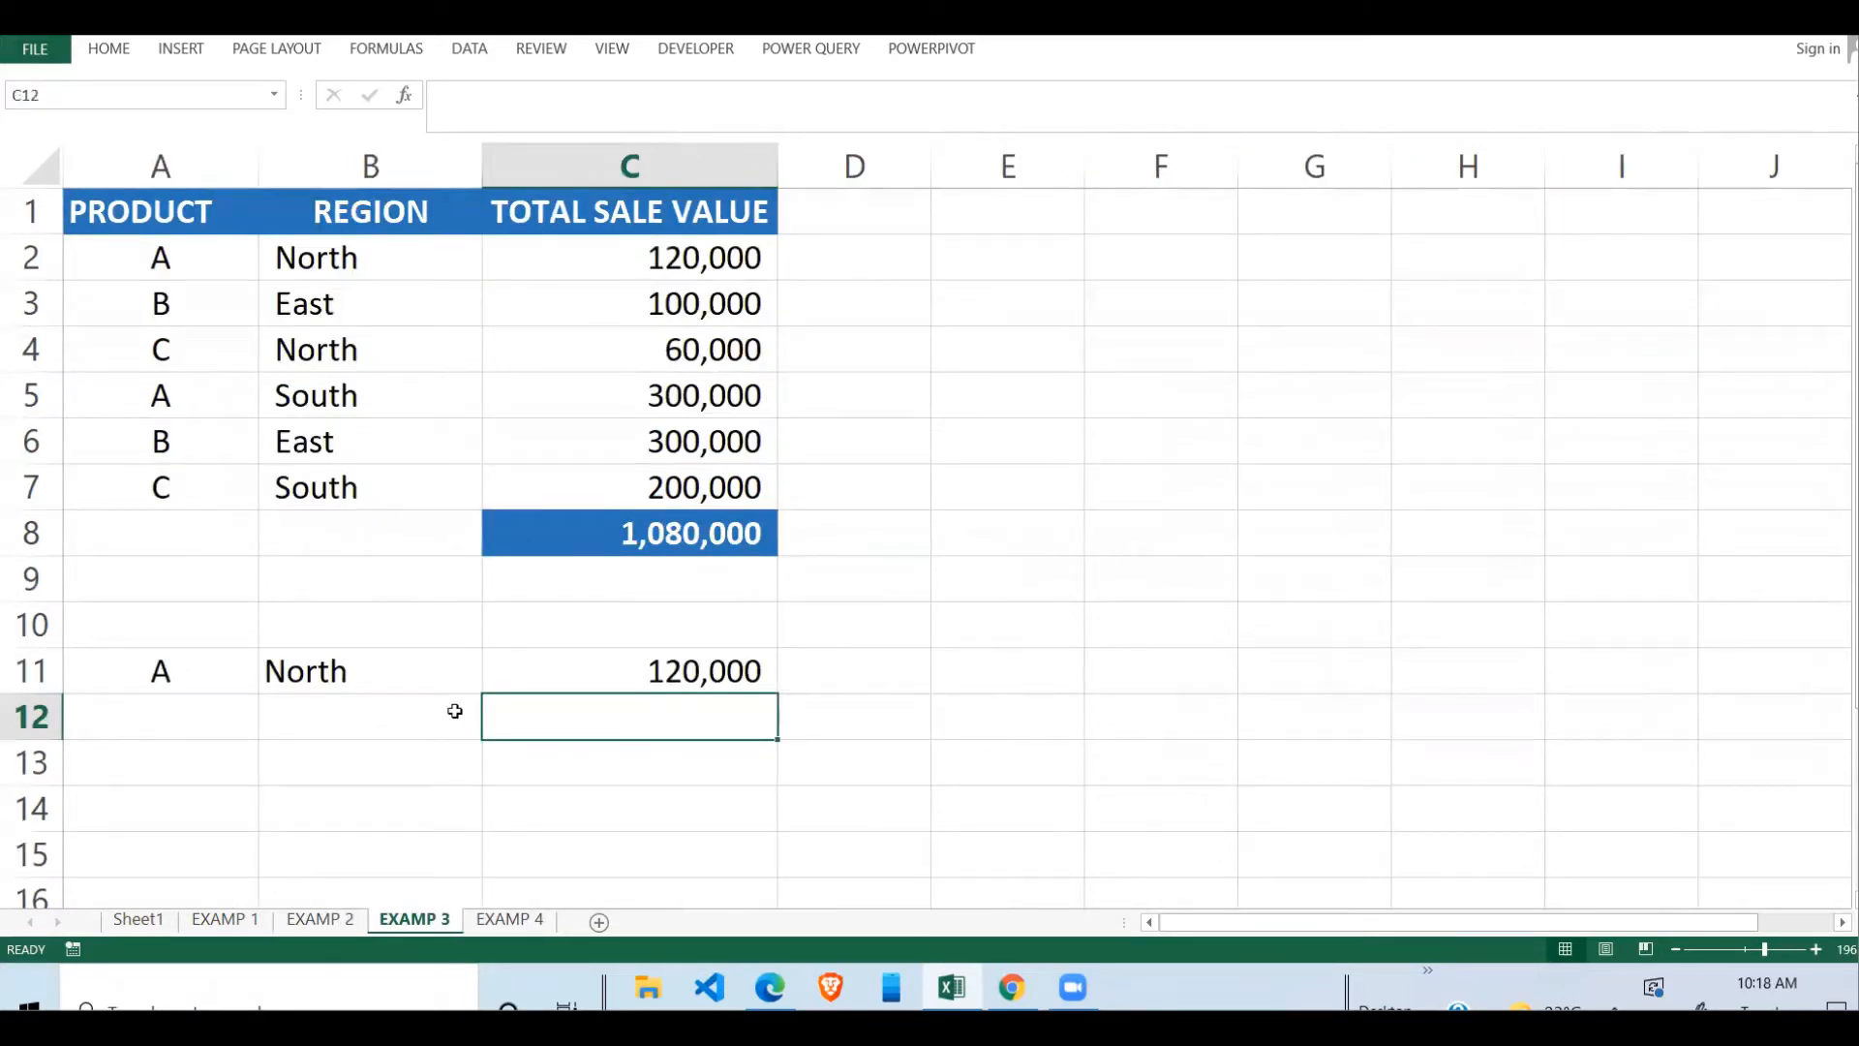
{"action": "left_click", "coordinate": [454, 710]}
{"action": "left_click", "coordinate": [360, 671]}
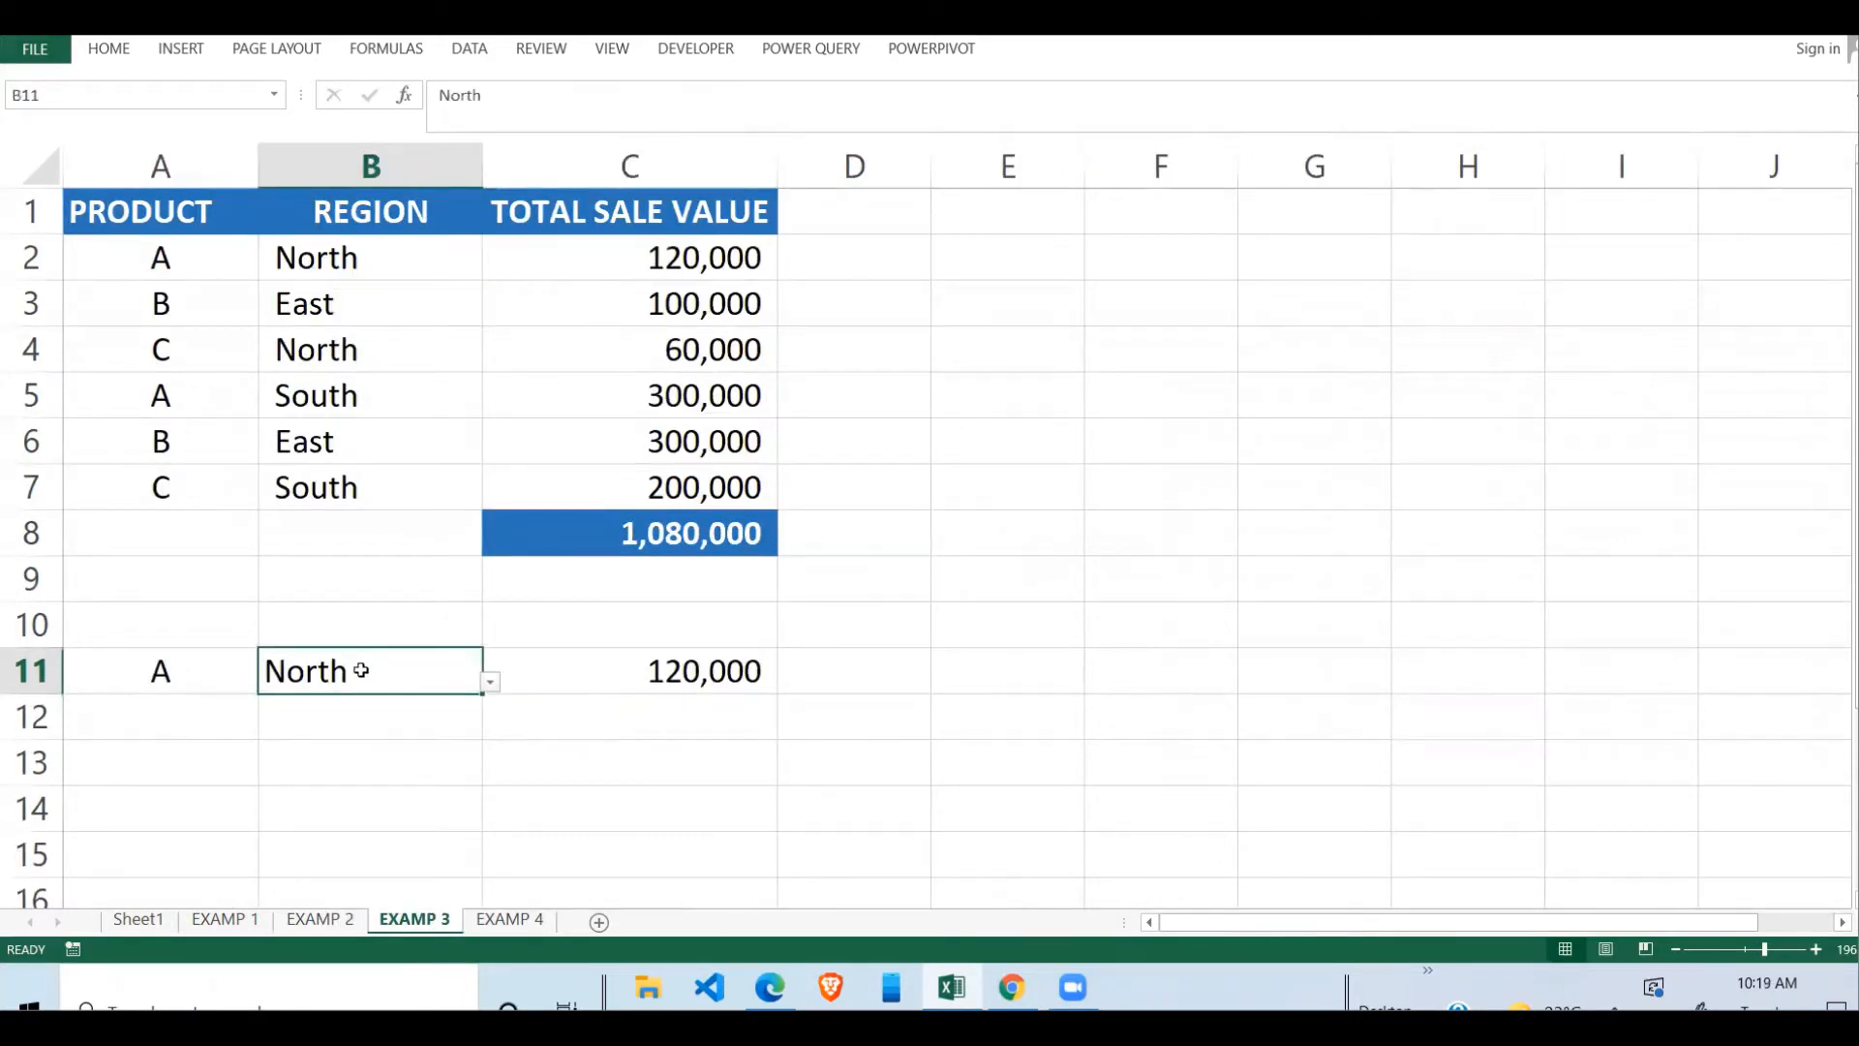
{"action": "left_click", "coordinate": [317, 922]}
{"action": "left_click_drag", "start_coordinate": [165, 264], "coordinate": [167, 516]}
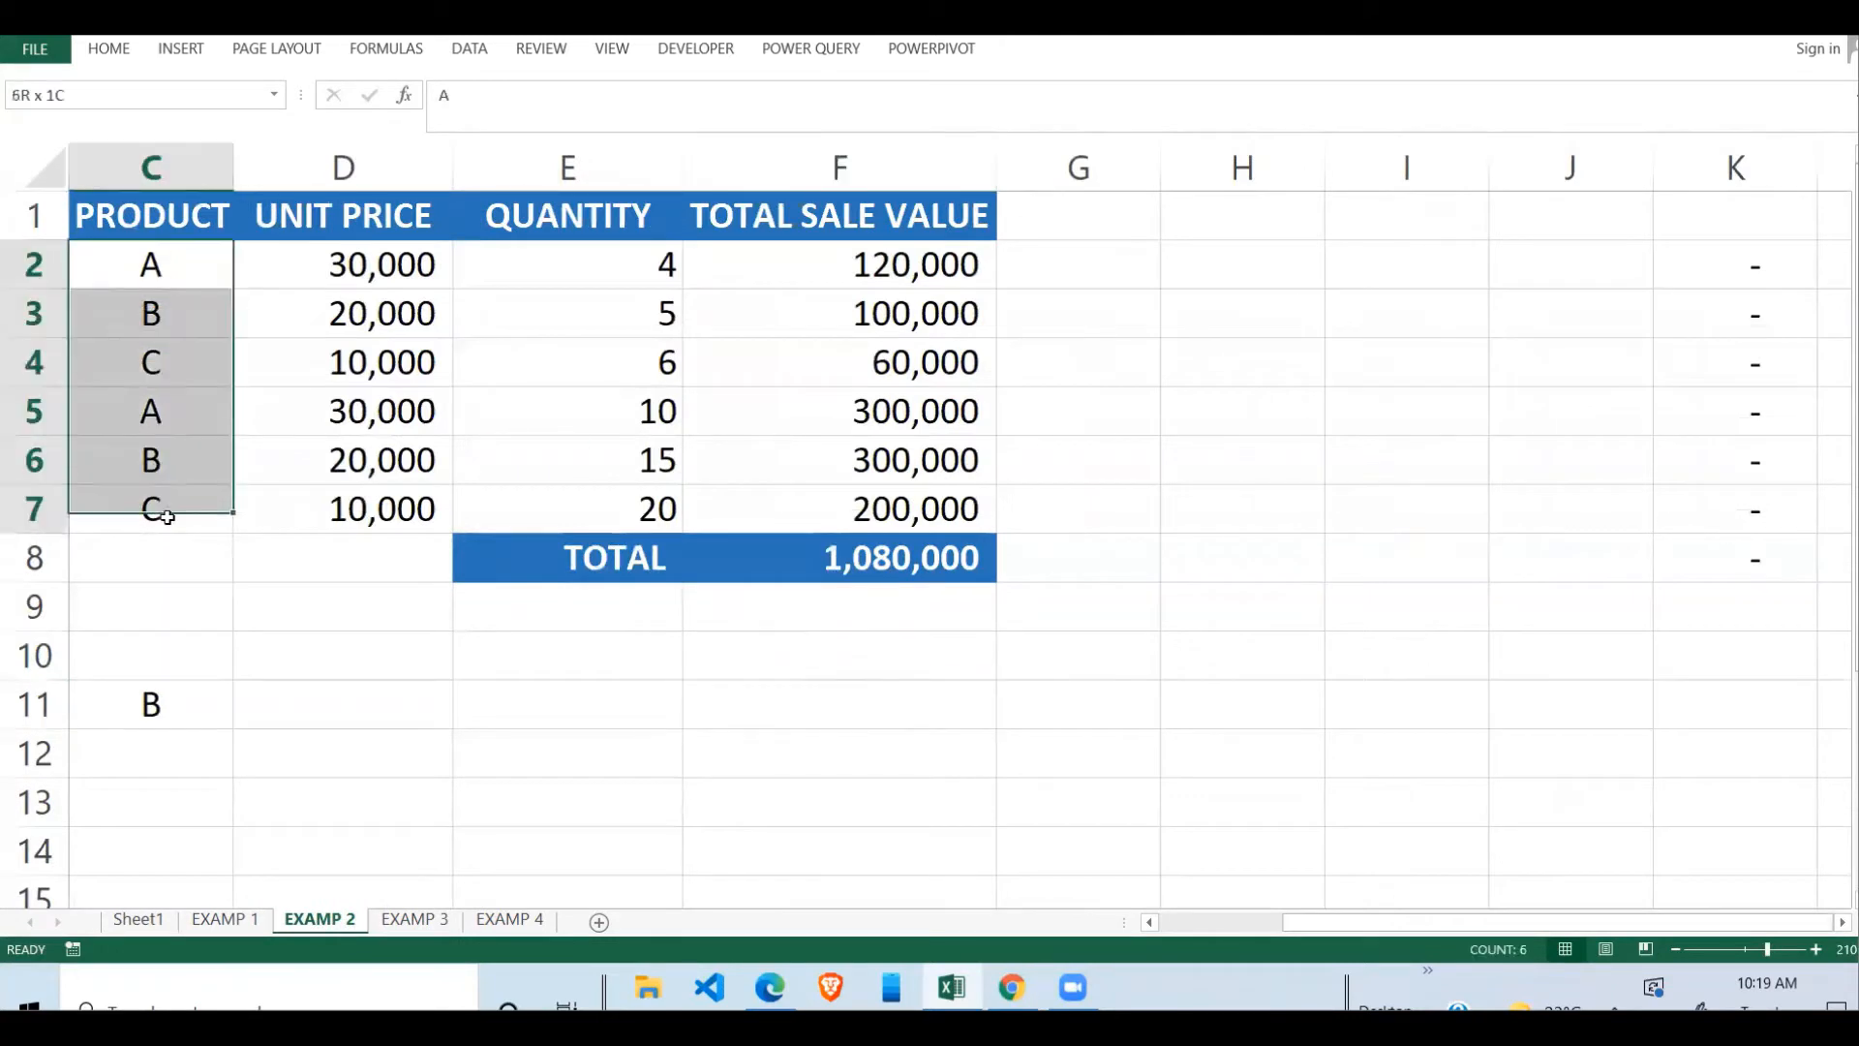
- Examine the product, region and sale value columns on EXAMP 3, the criteria in A11:B11, and the SUMPRODUCT formula in C11
{"action": "left_click", "coordinate": [414, 919]}
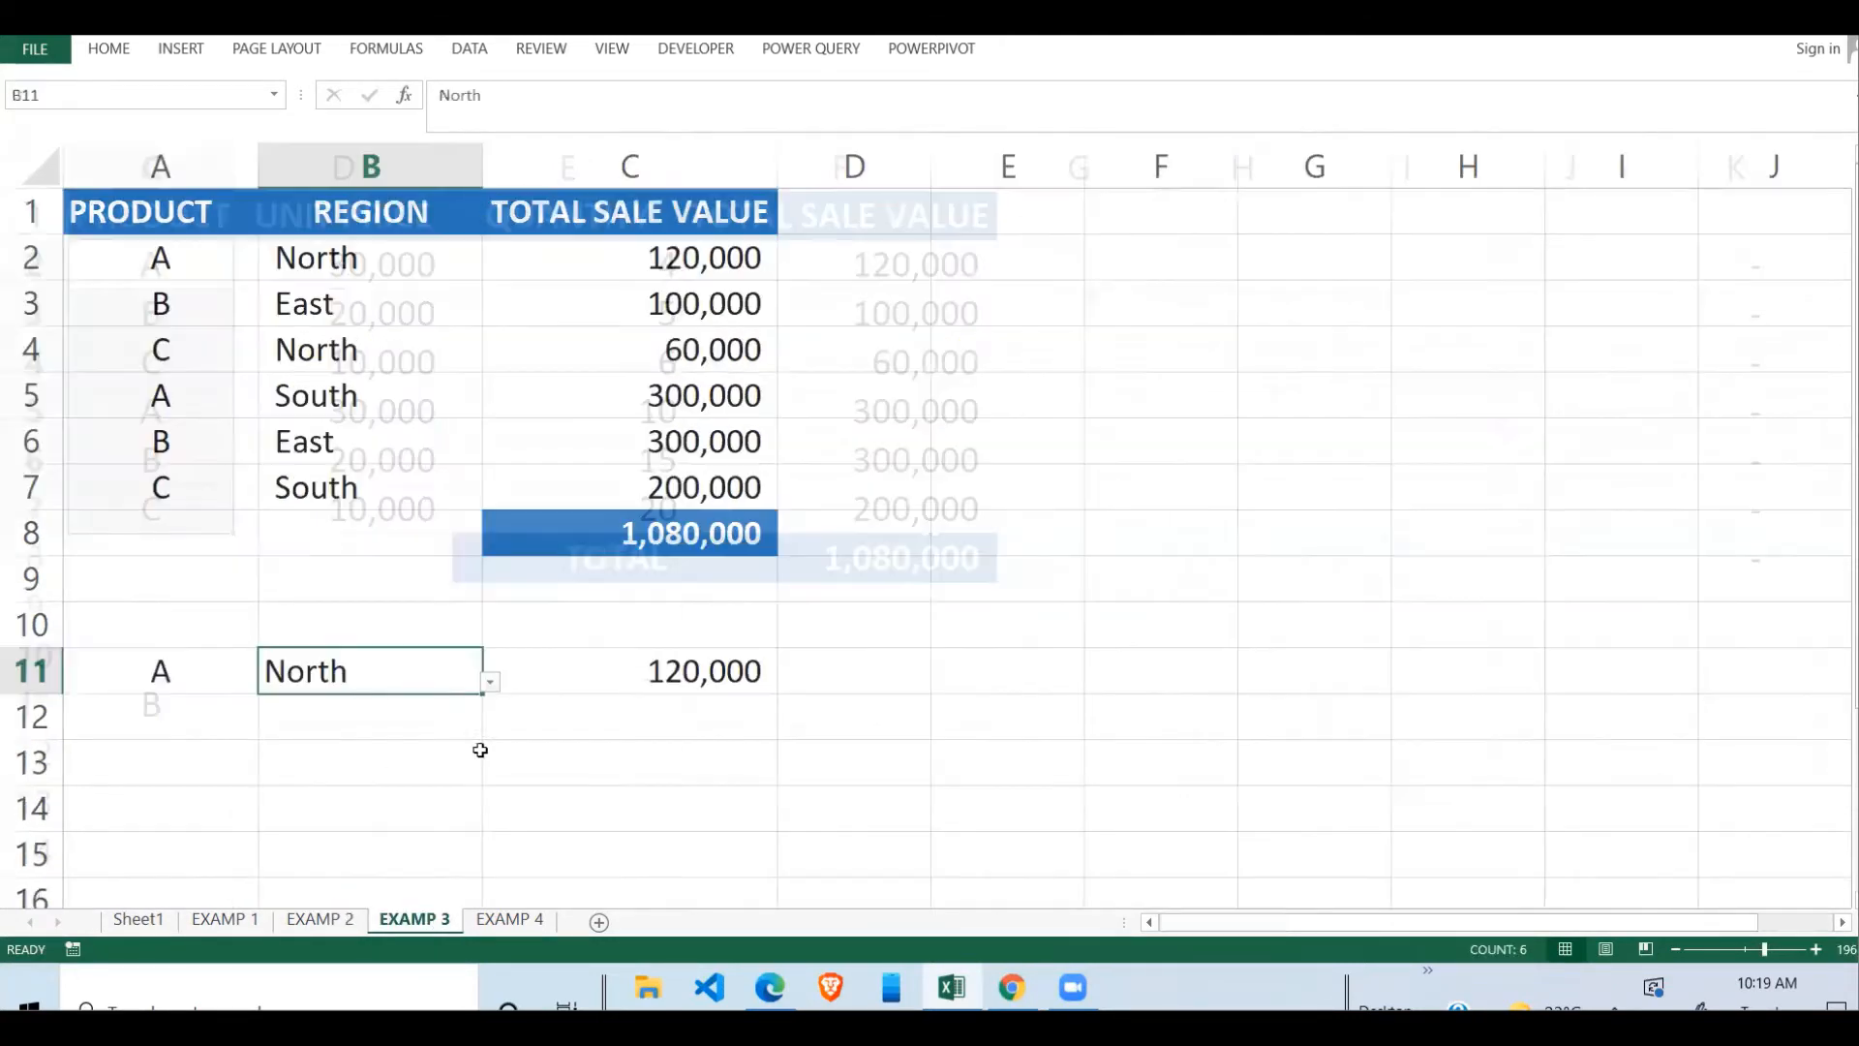
{"action": "left_click", "coordinate": [436, 525]}
{"action": "left_click", "coordinate": [407, 382]}
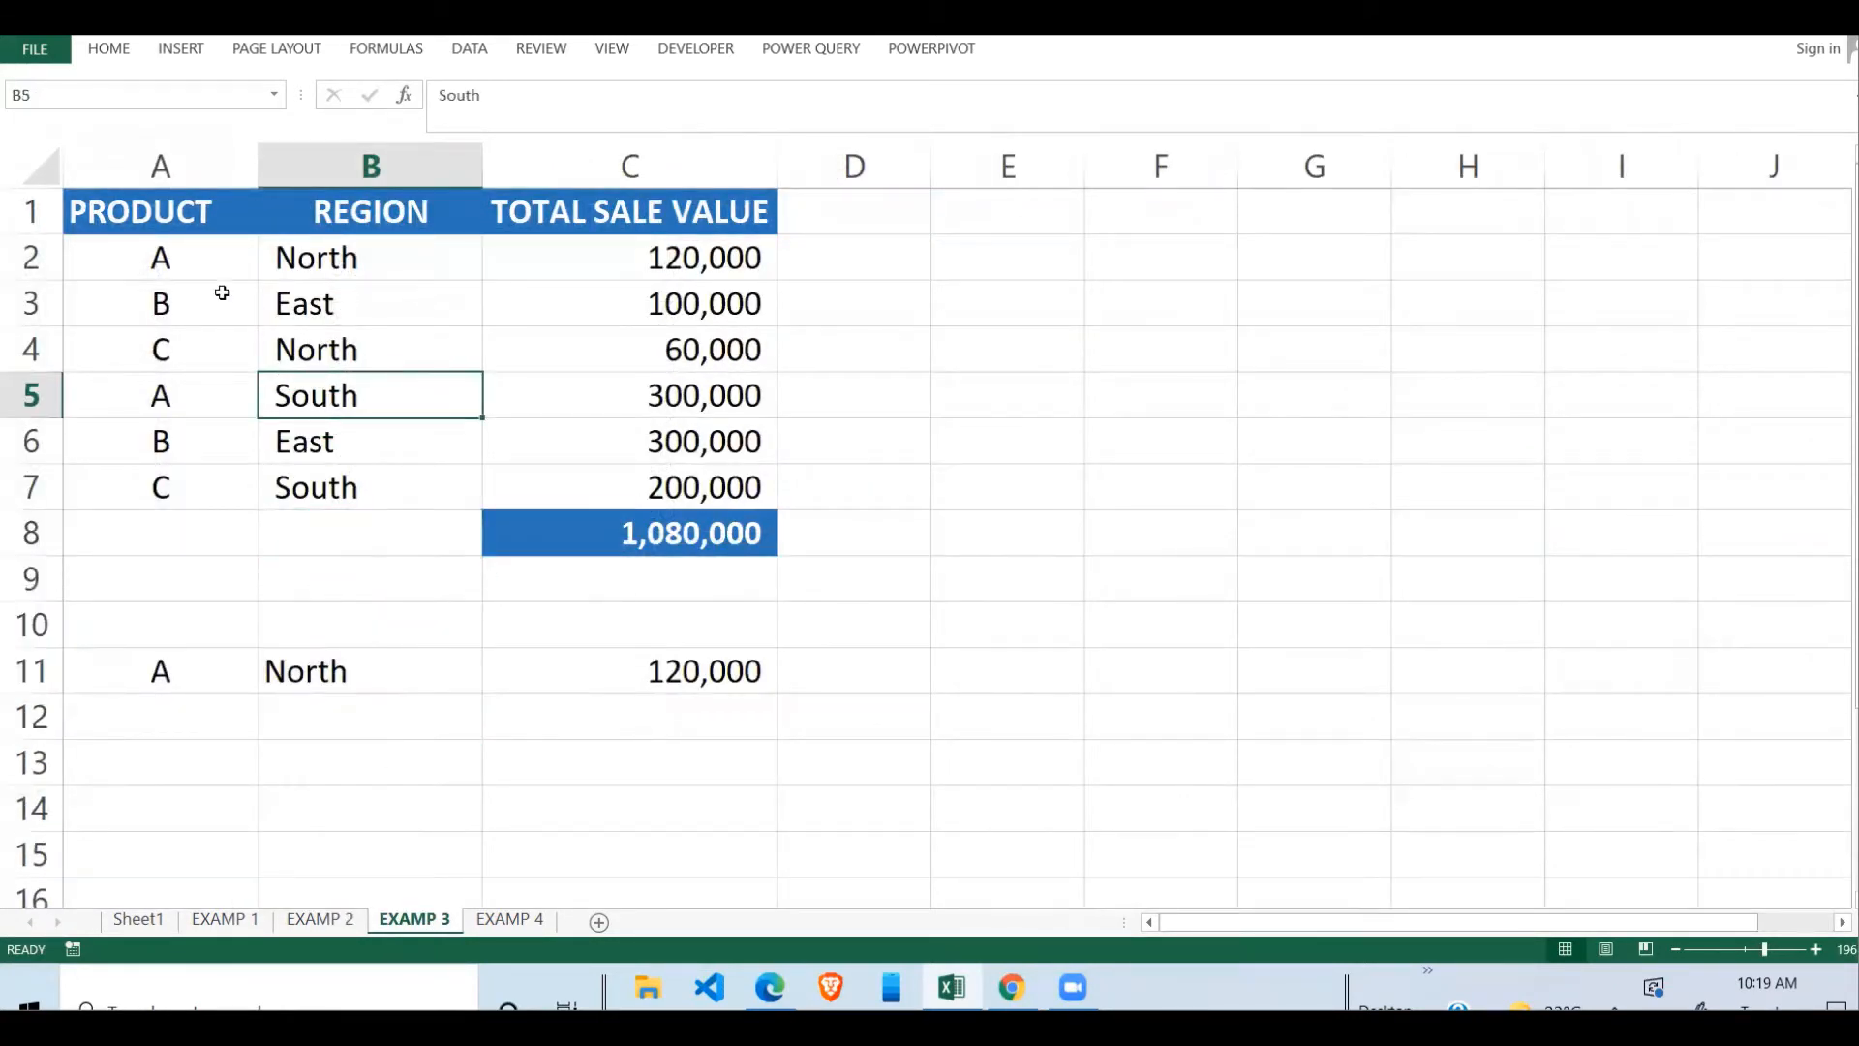
{"action": "left_click_drag", "start_coordinate": [183, 253], "coordinate": [183, 481]}
{"action": "left_click_drag", "start_coordinate": [398, 278], "coordinate": [361, 485]}
{"action": "left_click", "coordinate": [155, 671]}
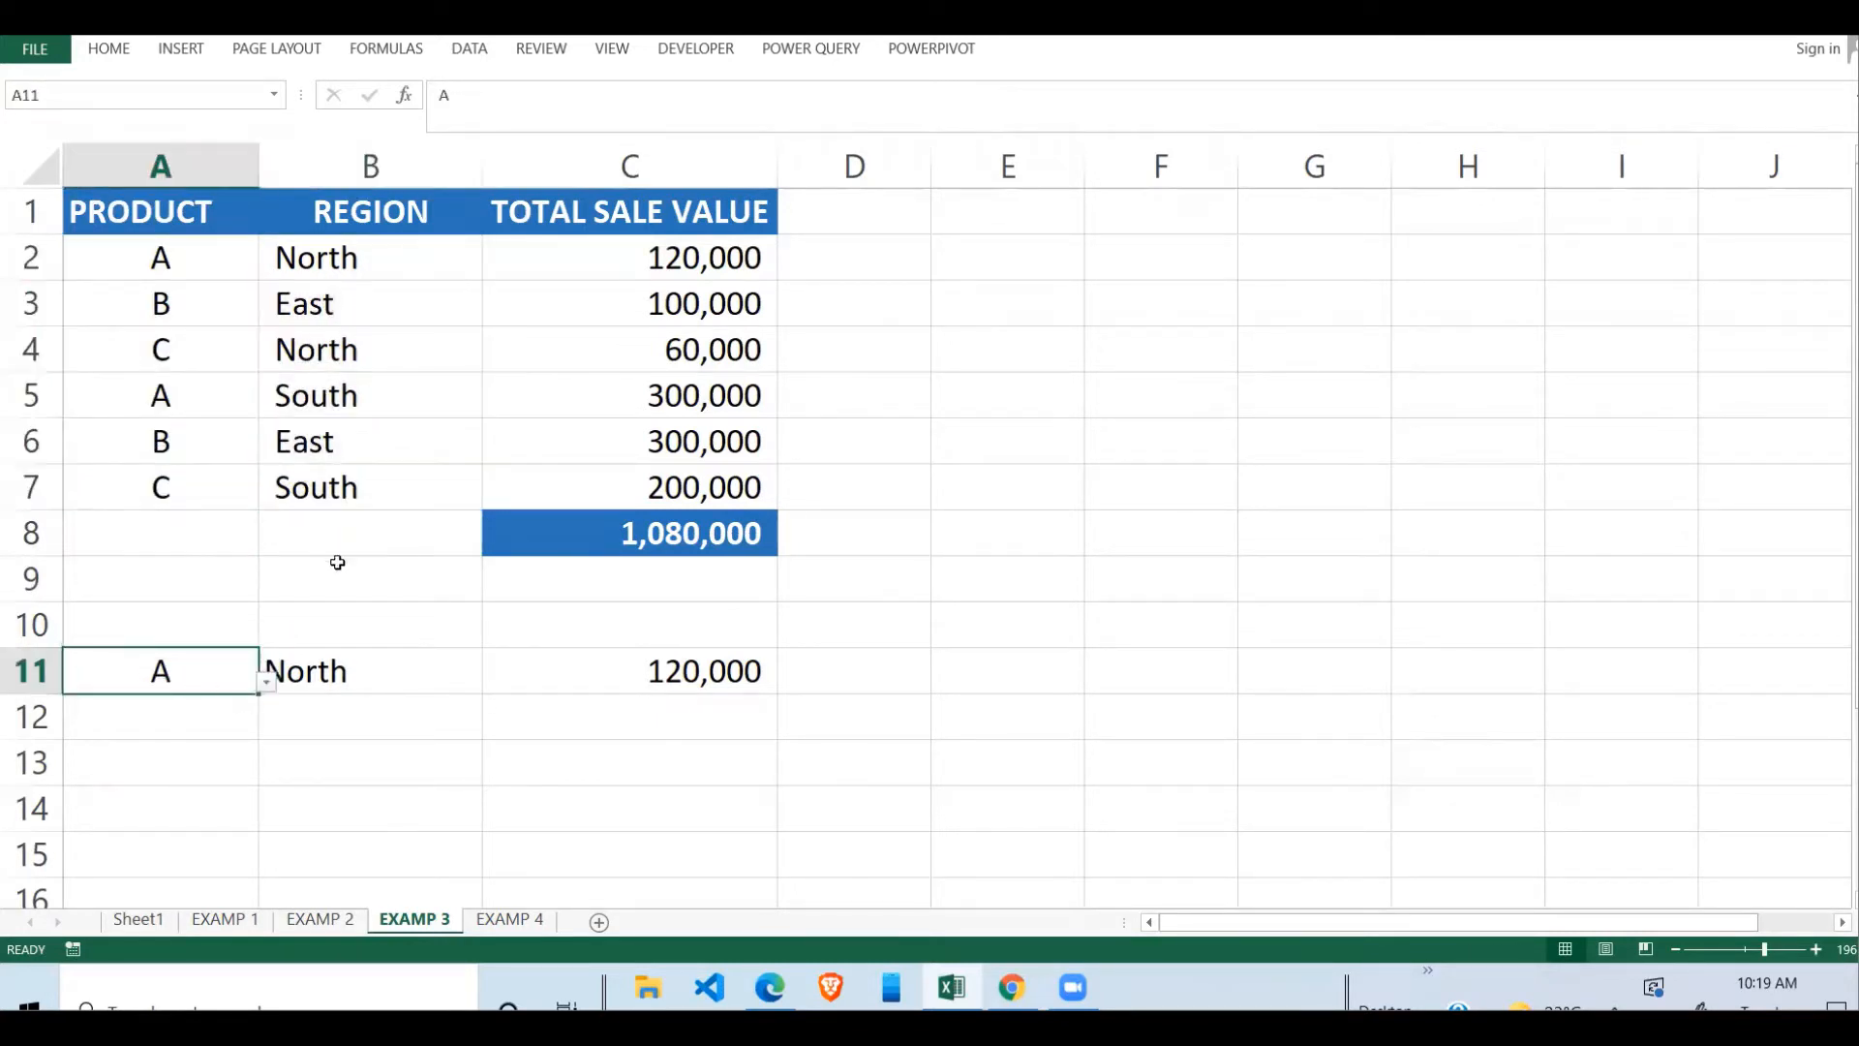
{"action": "left_click", "coordinate": [360, 670]}
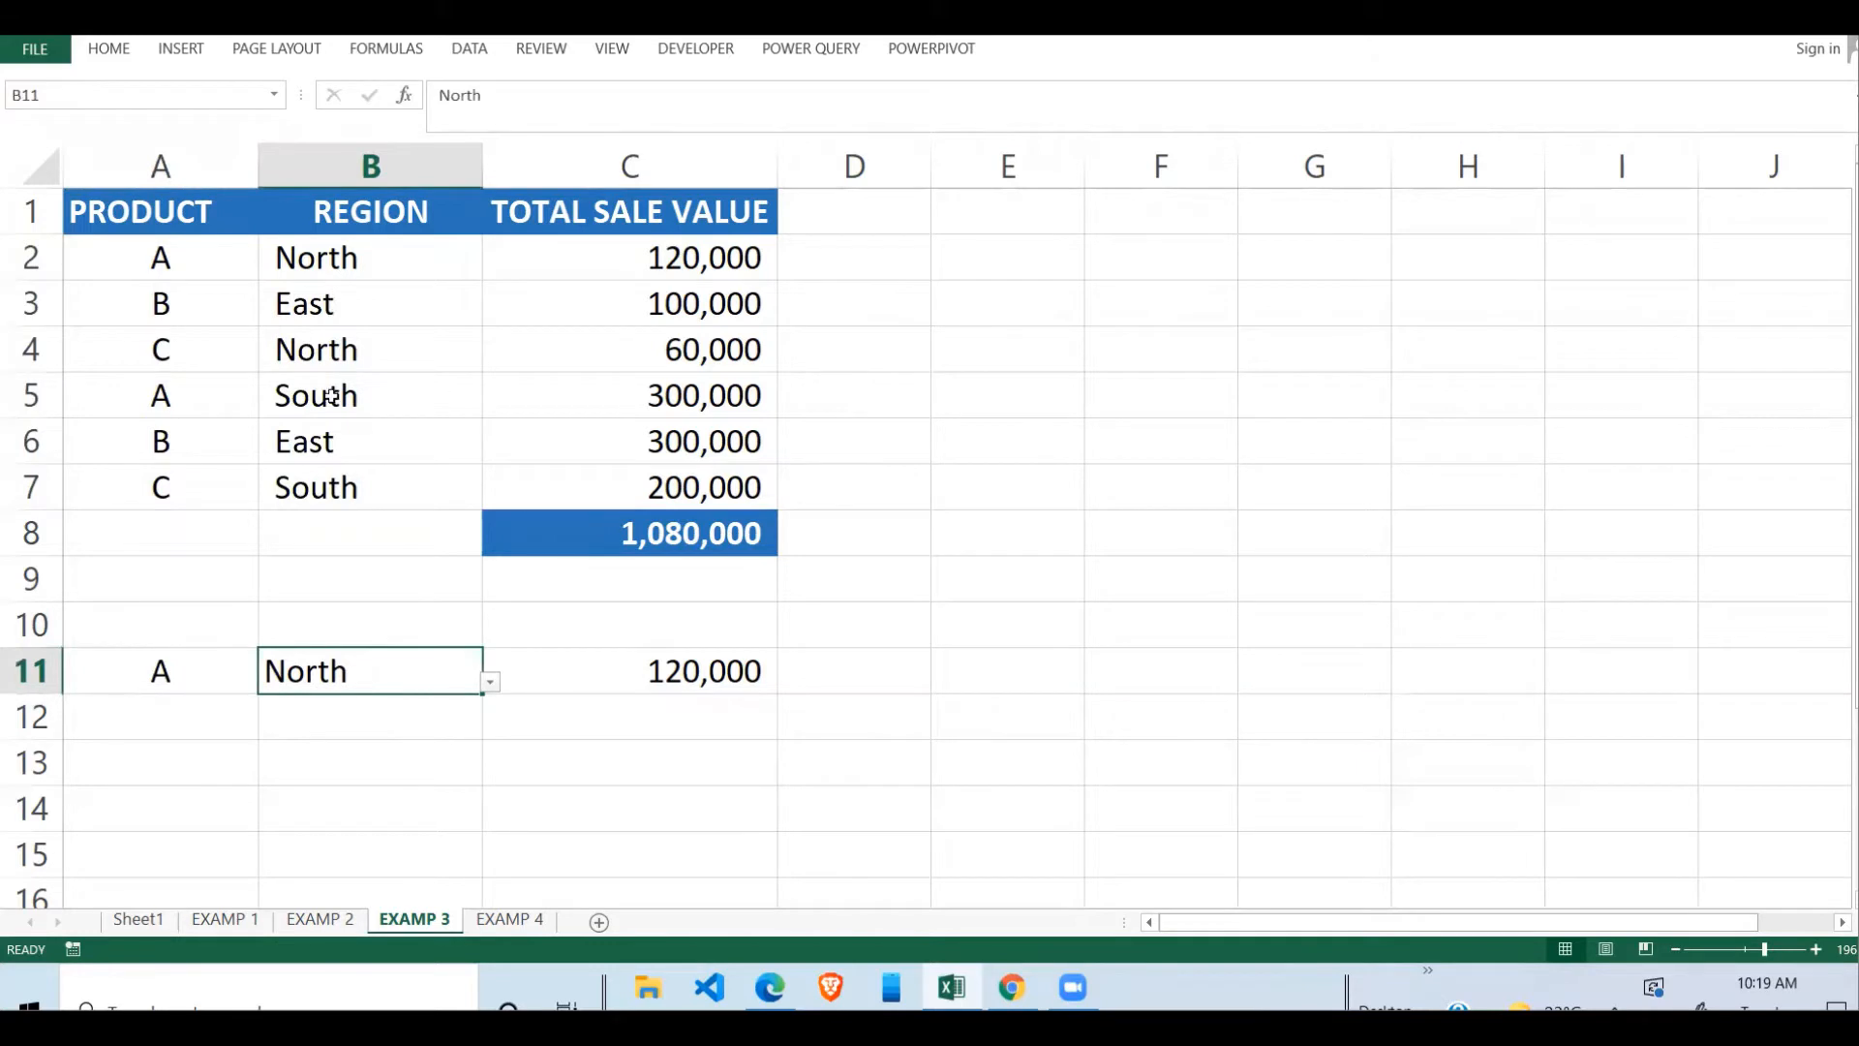
{"action": "left_click", "coordinate": [736, 672]}
{"action": "left_click_drag", "start_coordinate": [726, 253], "coordinate": [717, 494]}
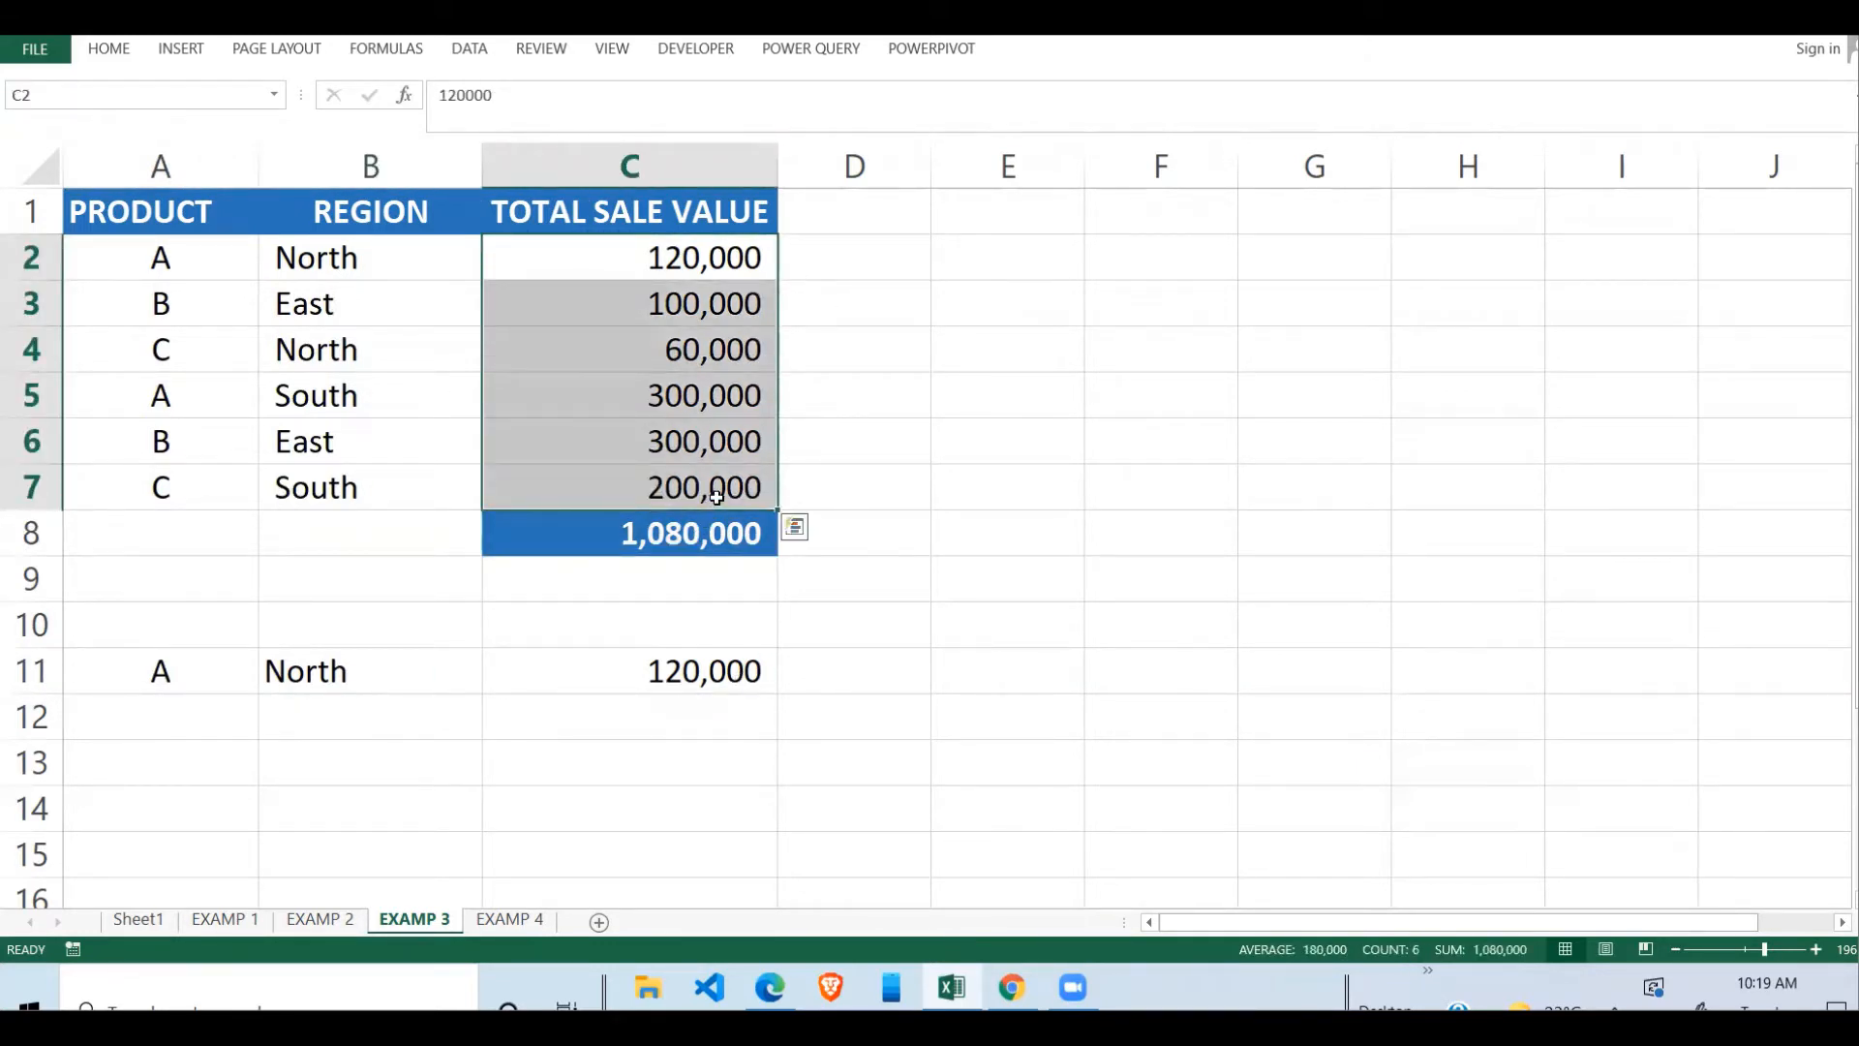
{"action": "left_click", "coordinate": [666, 662]}
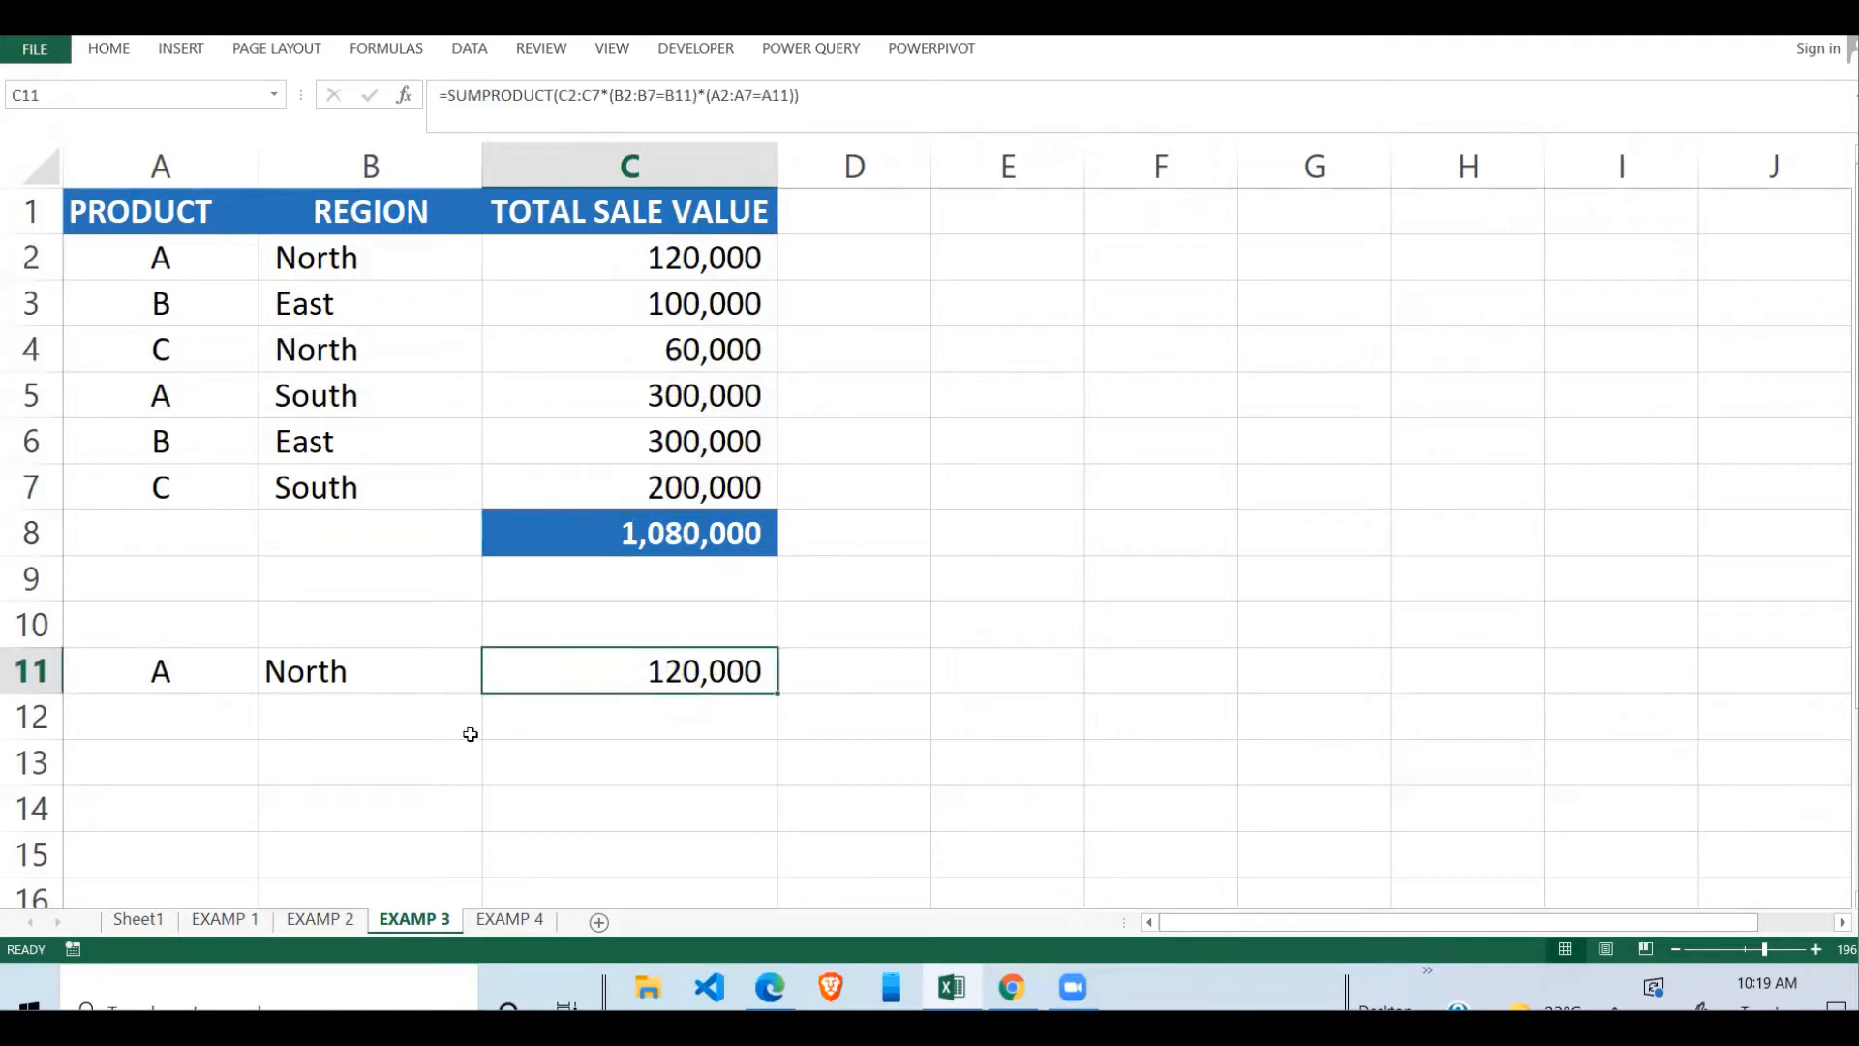
- Open the EXAMP 4 sheet and examine the SUMPRODUCT formula in C11, its OR region criteria, and the region column
{"action": "left_click", "coordinate": [513, 918]}
{"action": "left_click", "coordinate": [585, 716]}
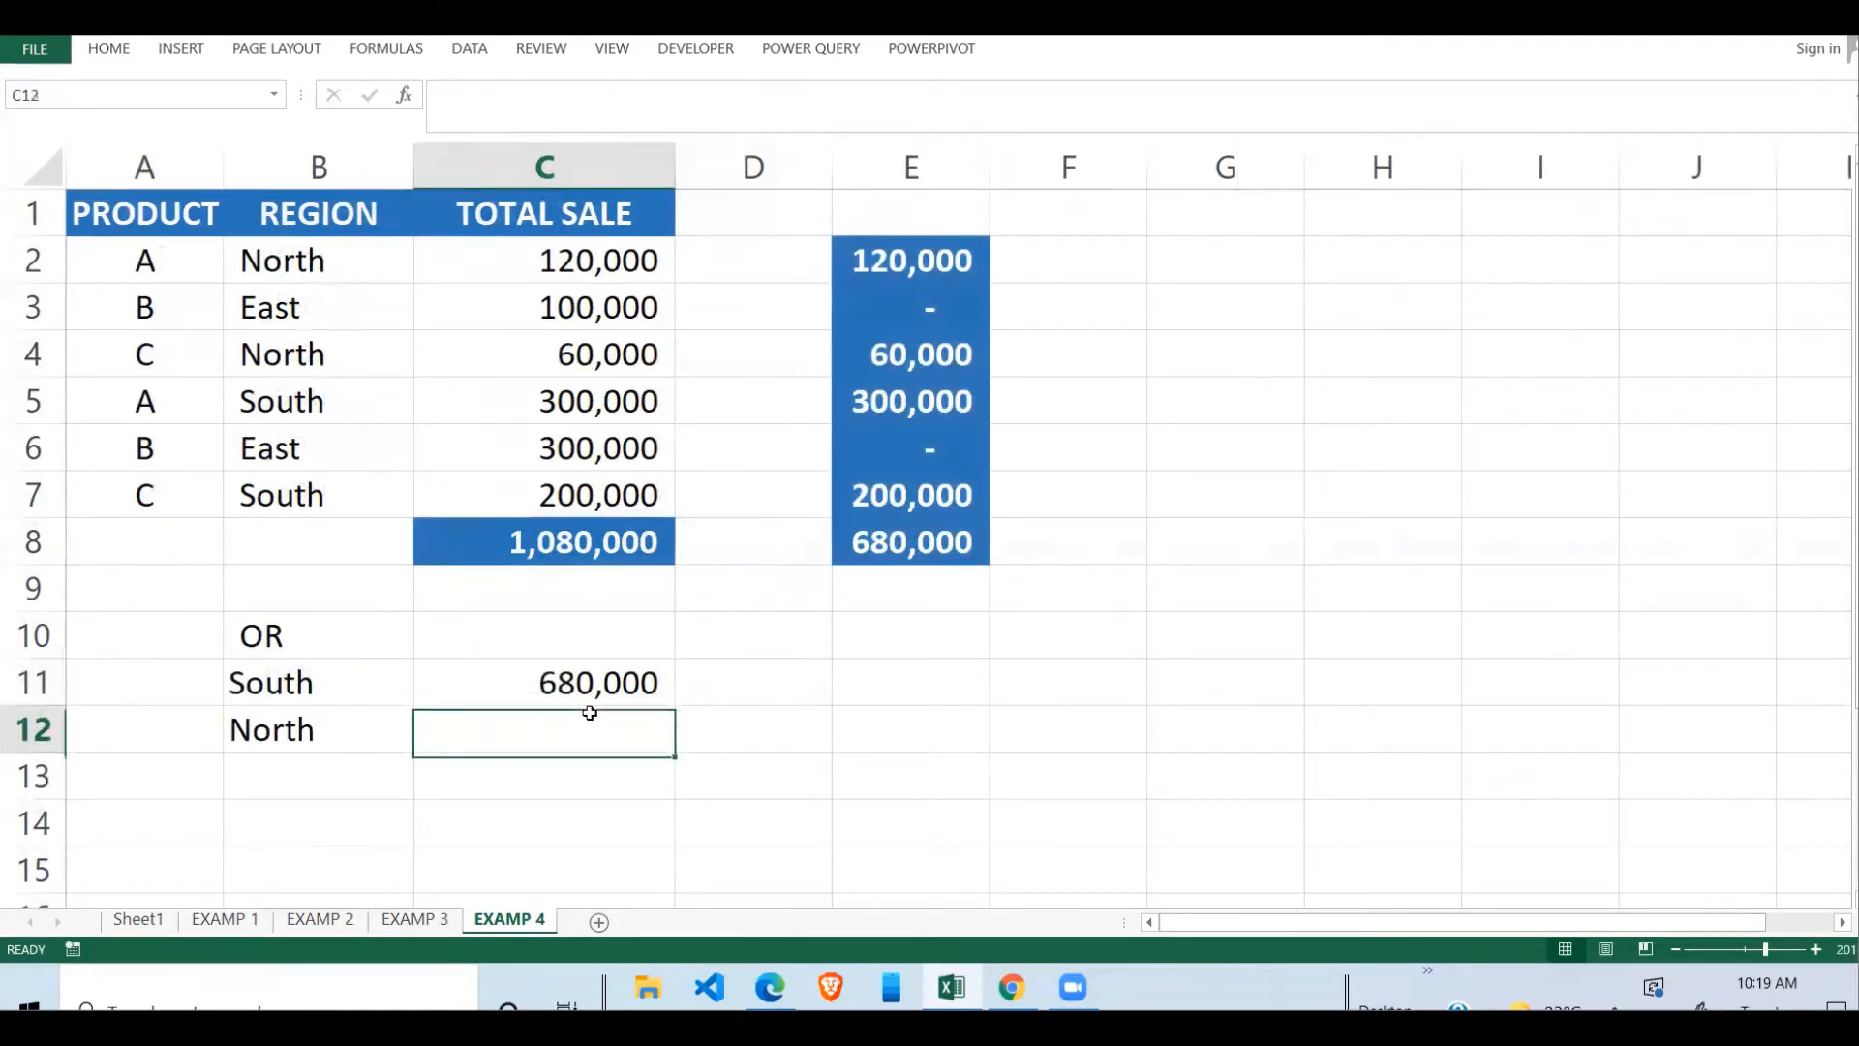
{"action": "left_click", "coordinate": [627, 675]}
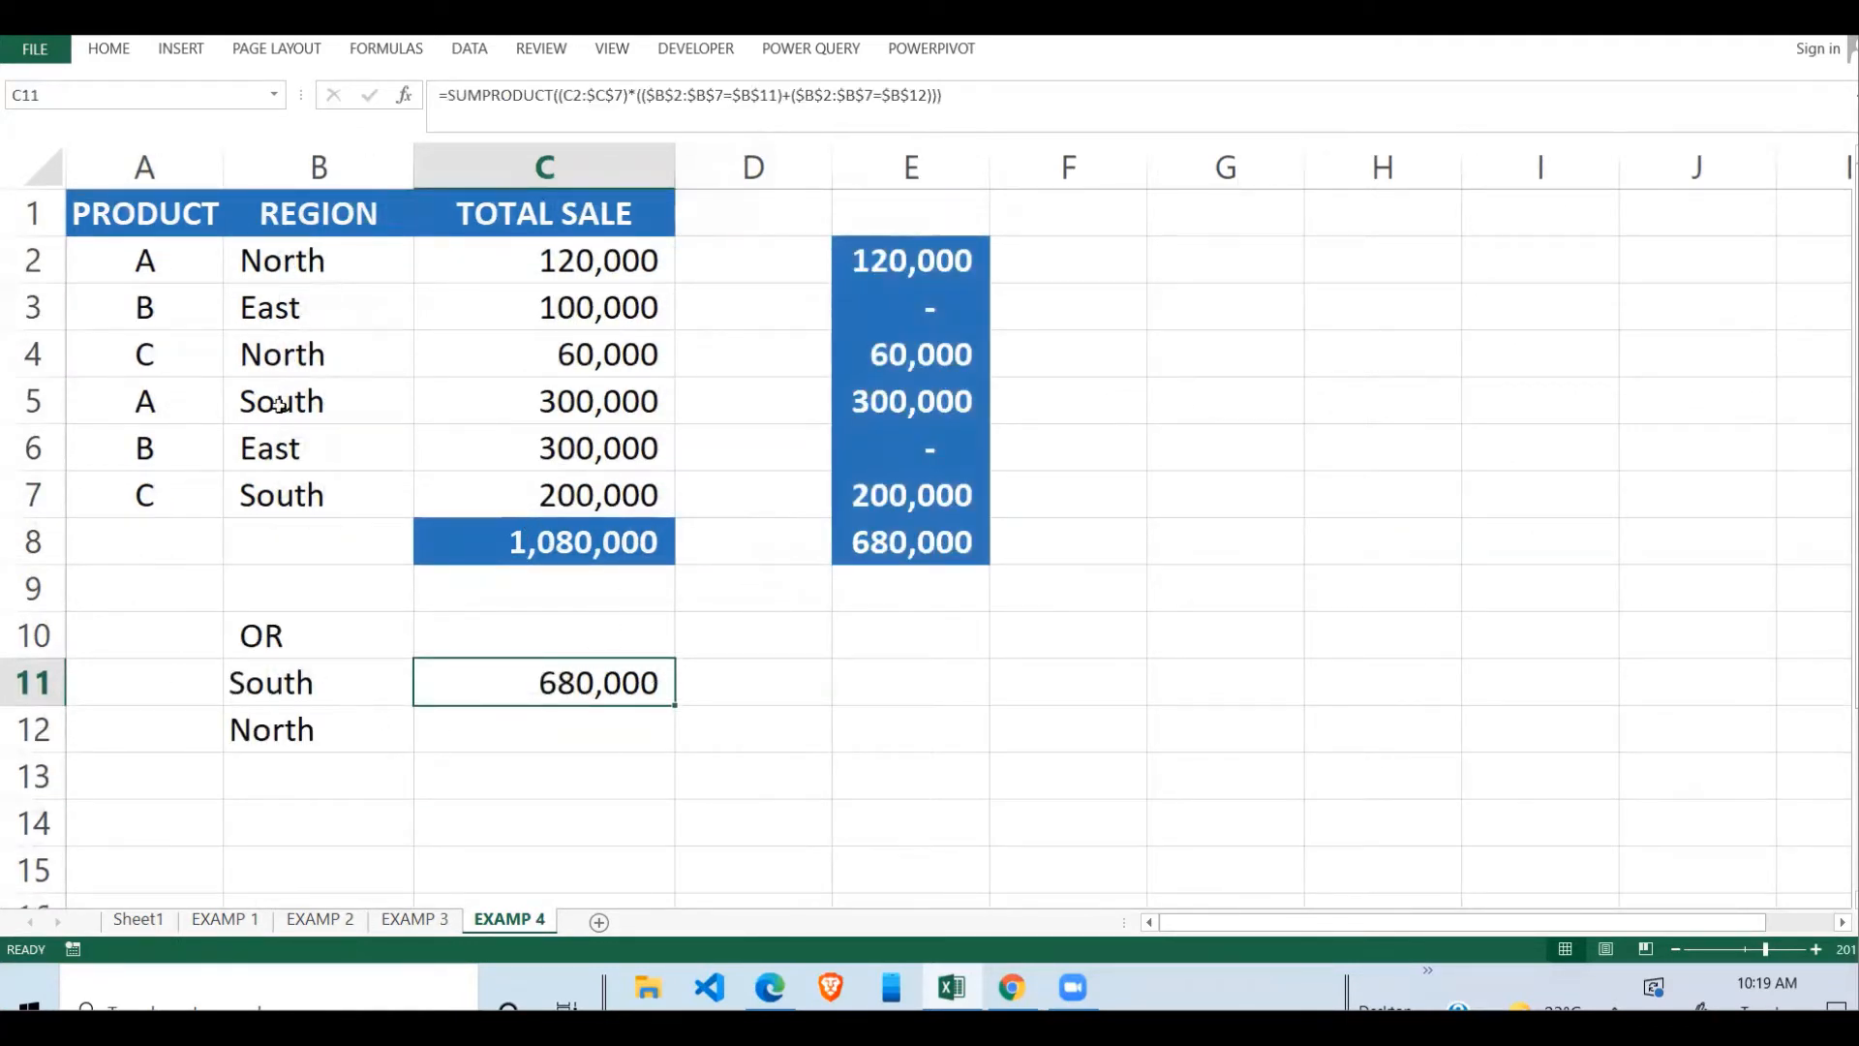
{"action": "left_click", "coordinate": [292, 640]}
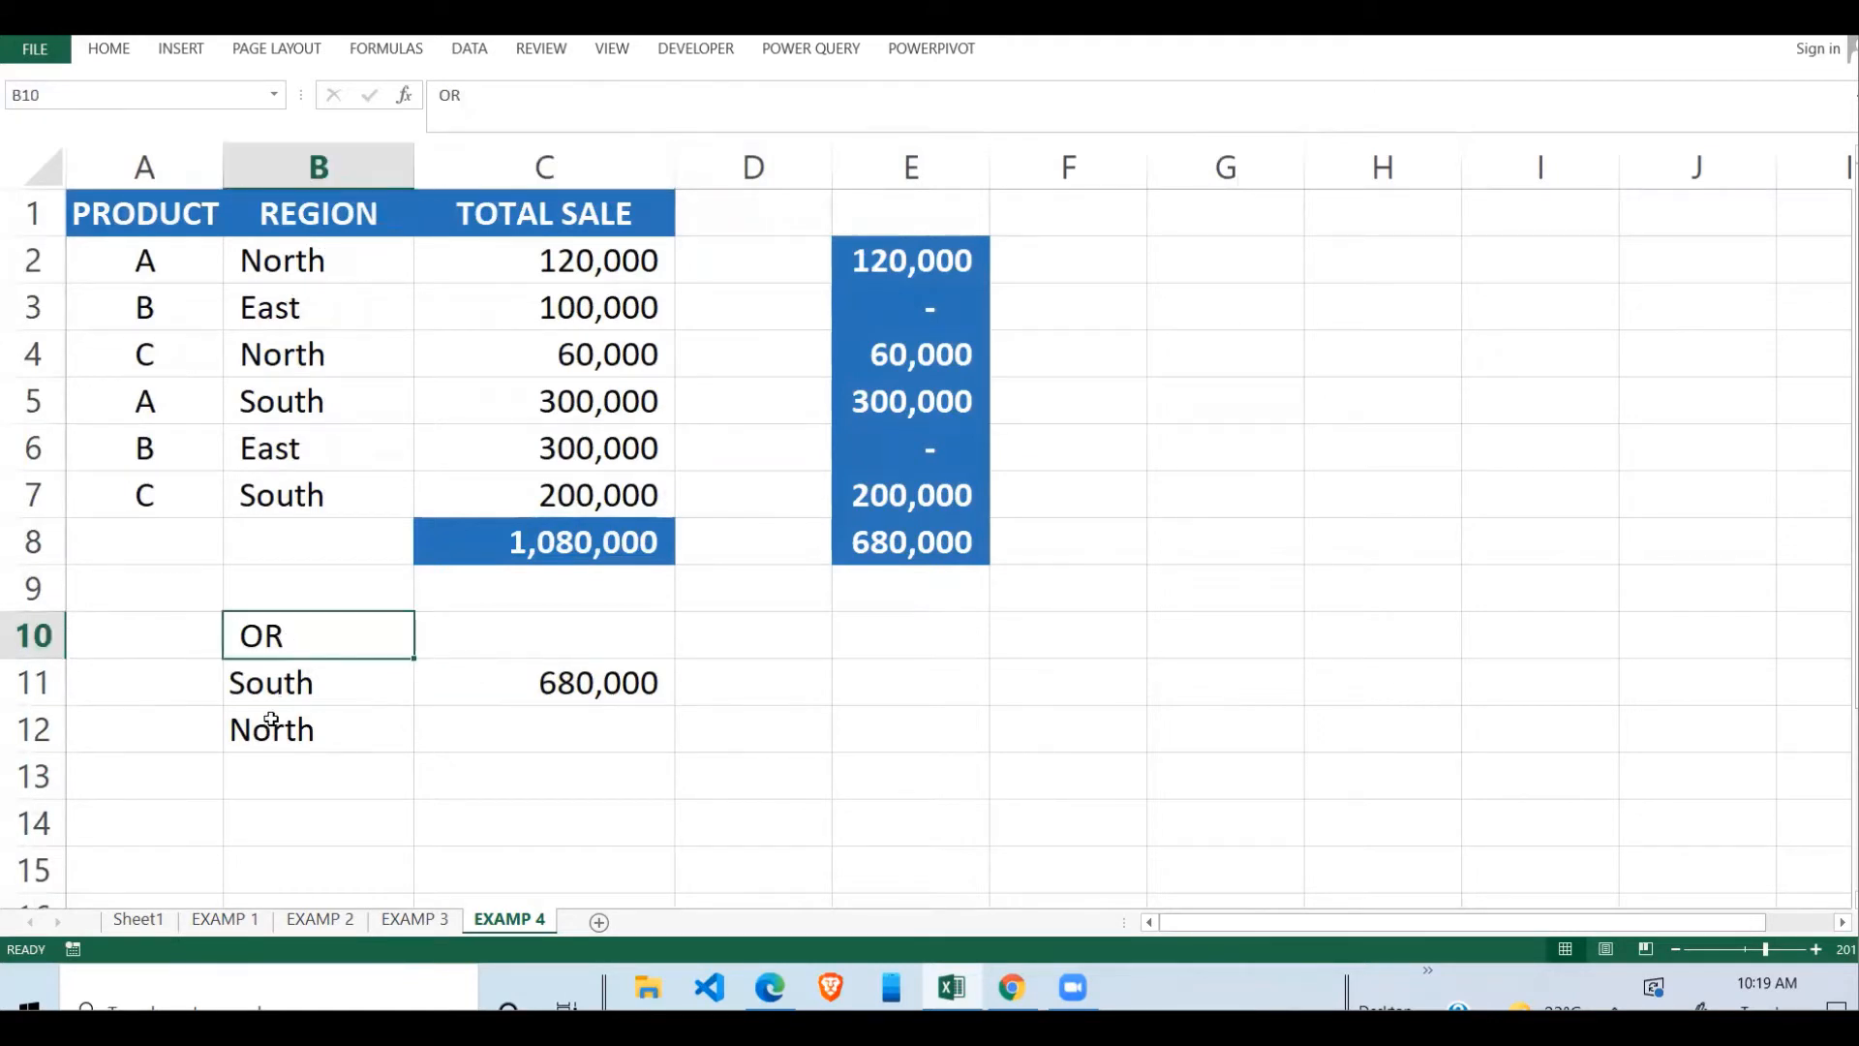
{"action": "left_click", "coordinate": [264, 728]}
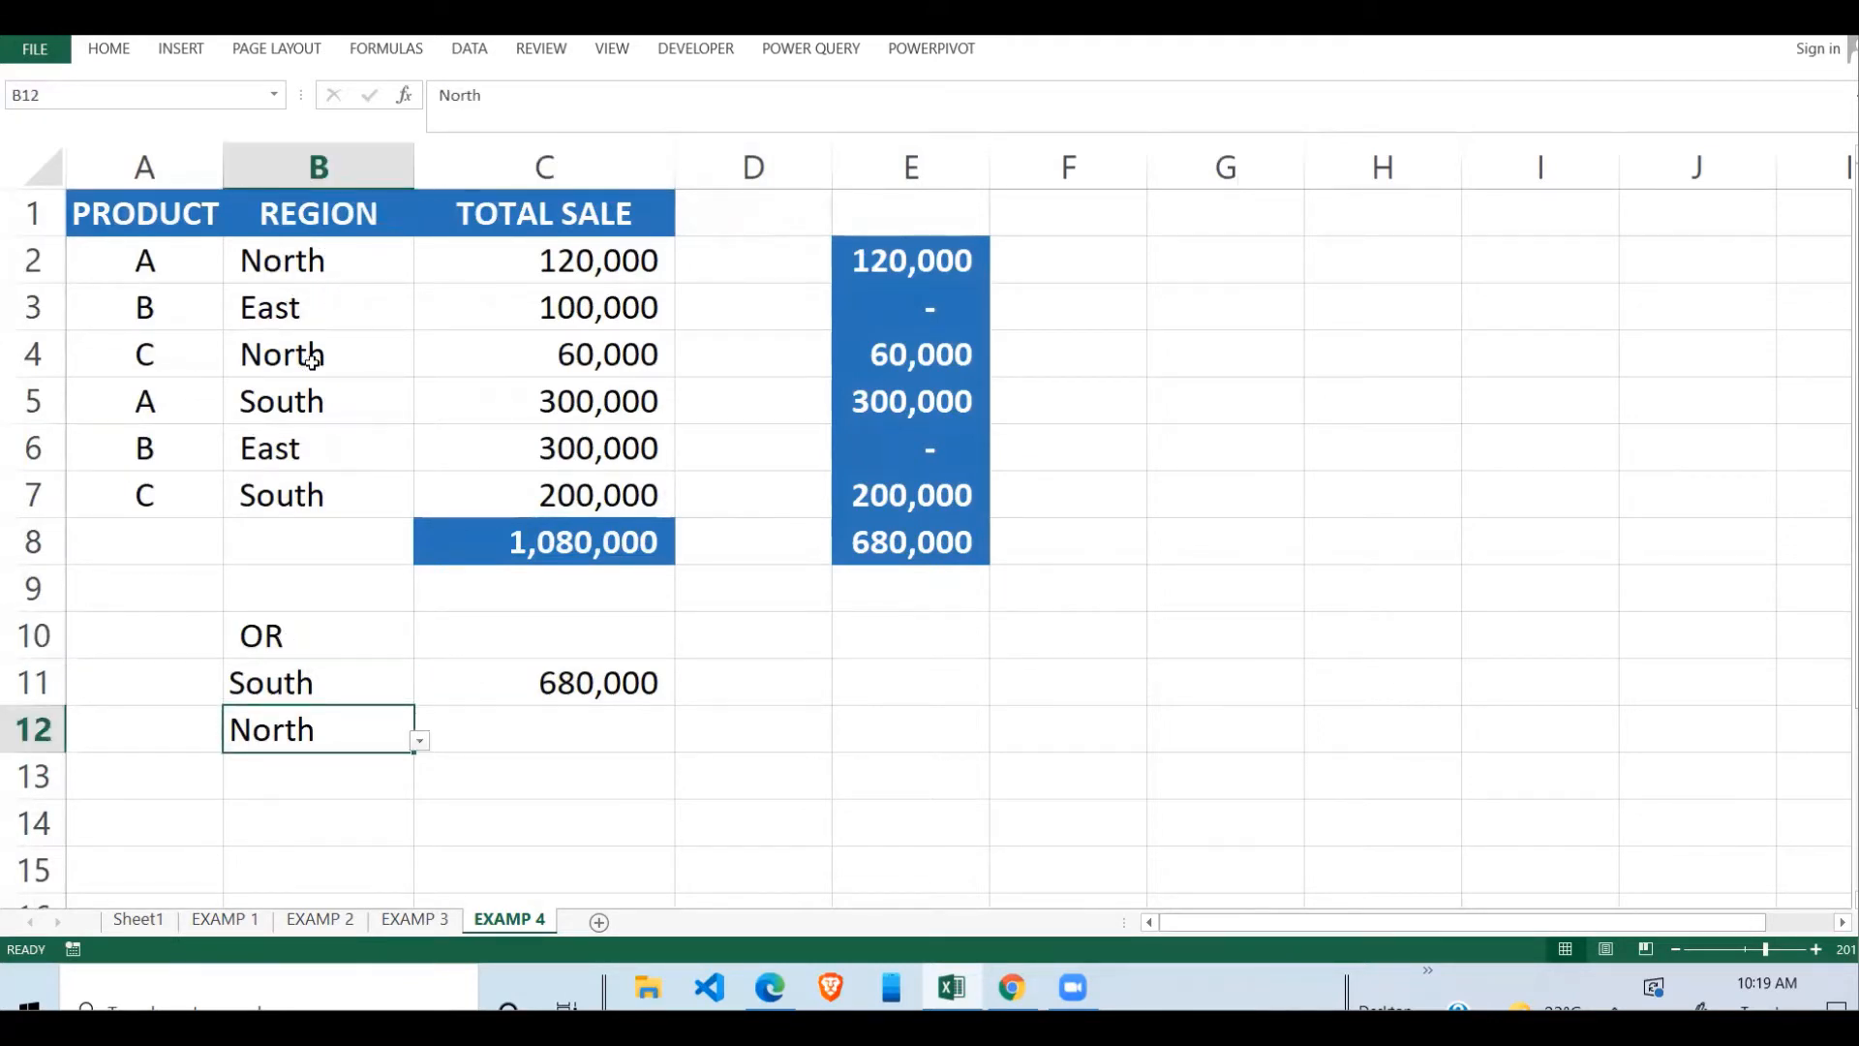
{"action": "left_click_drag", "start_coordinate": [320, 264], "coordinate": [315, 453]}
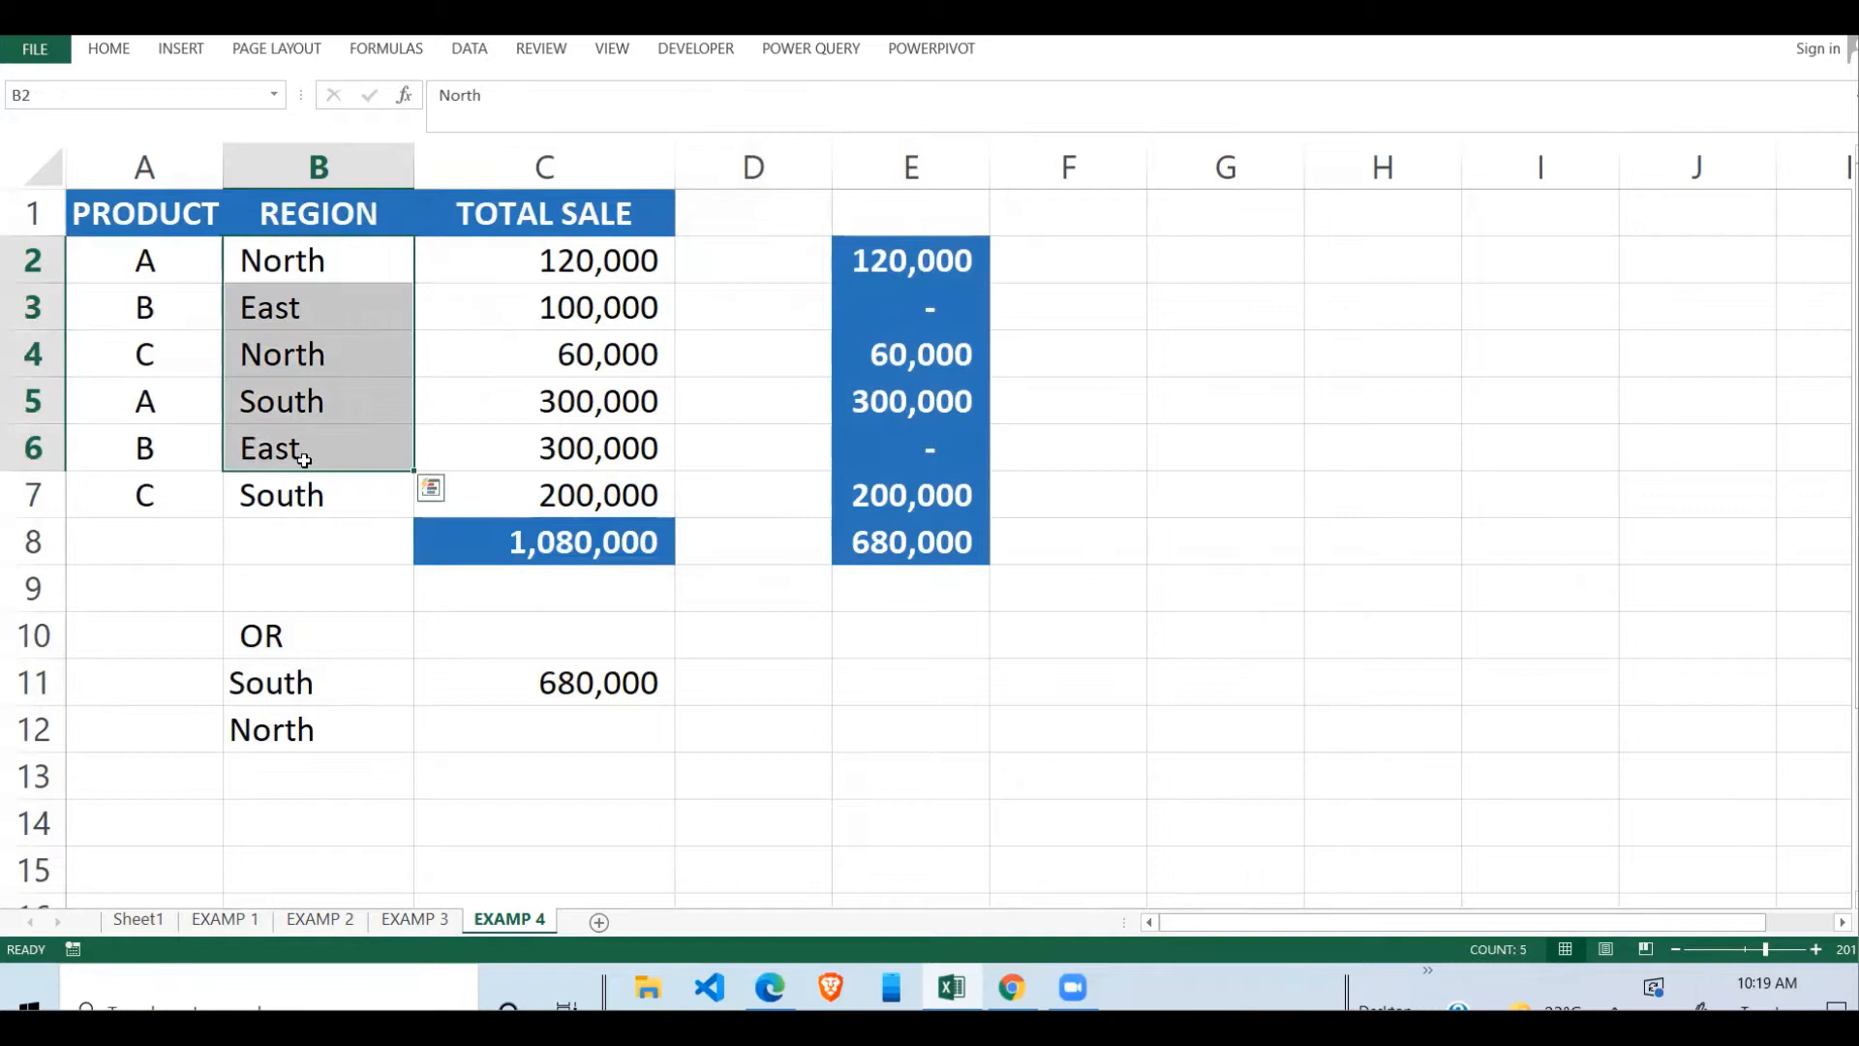
- Compare the South and North criteria in B11:B12 of EXAMP 4 with the total in C11
{"action": "left_click", "coordinate": [290, 687]}
{"action": "left_click", "coordinate": [320, 728]}
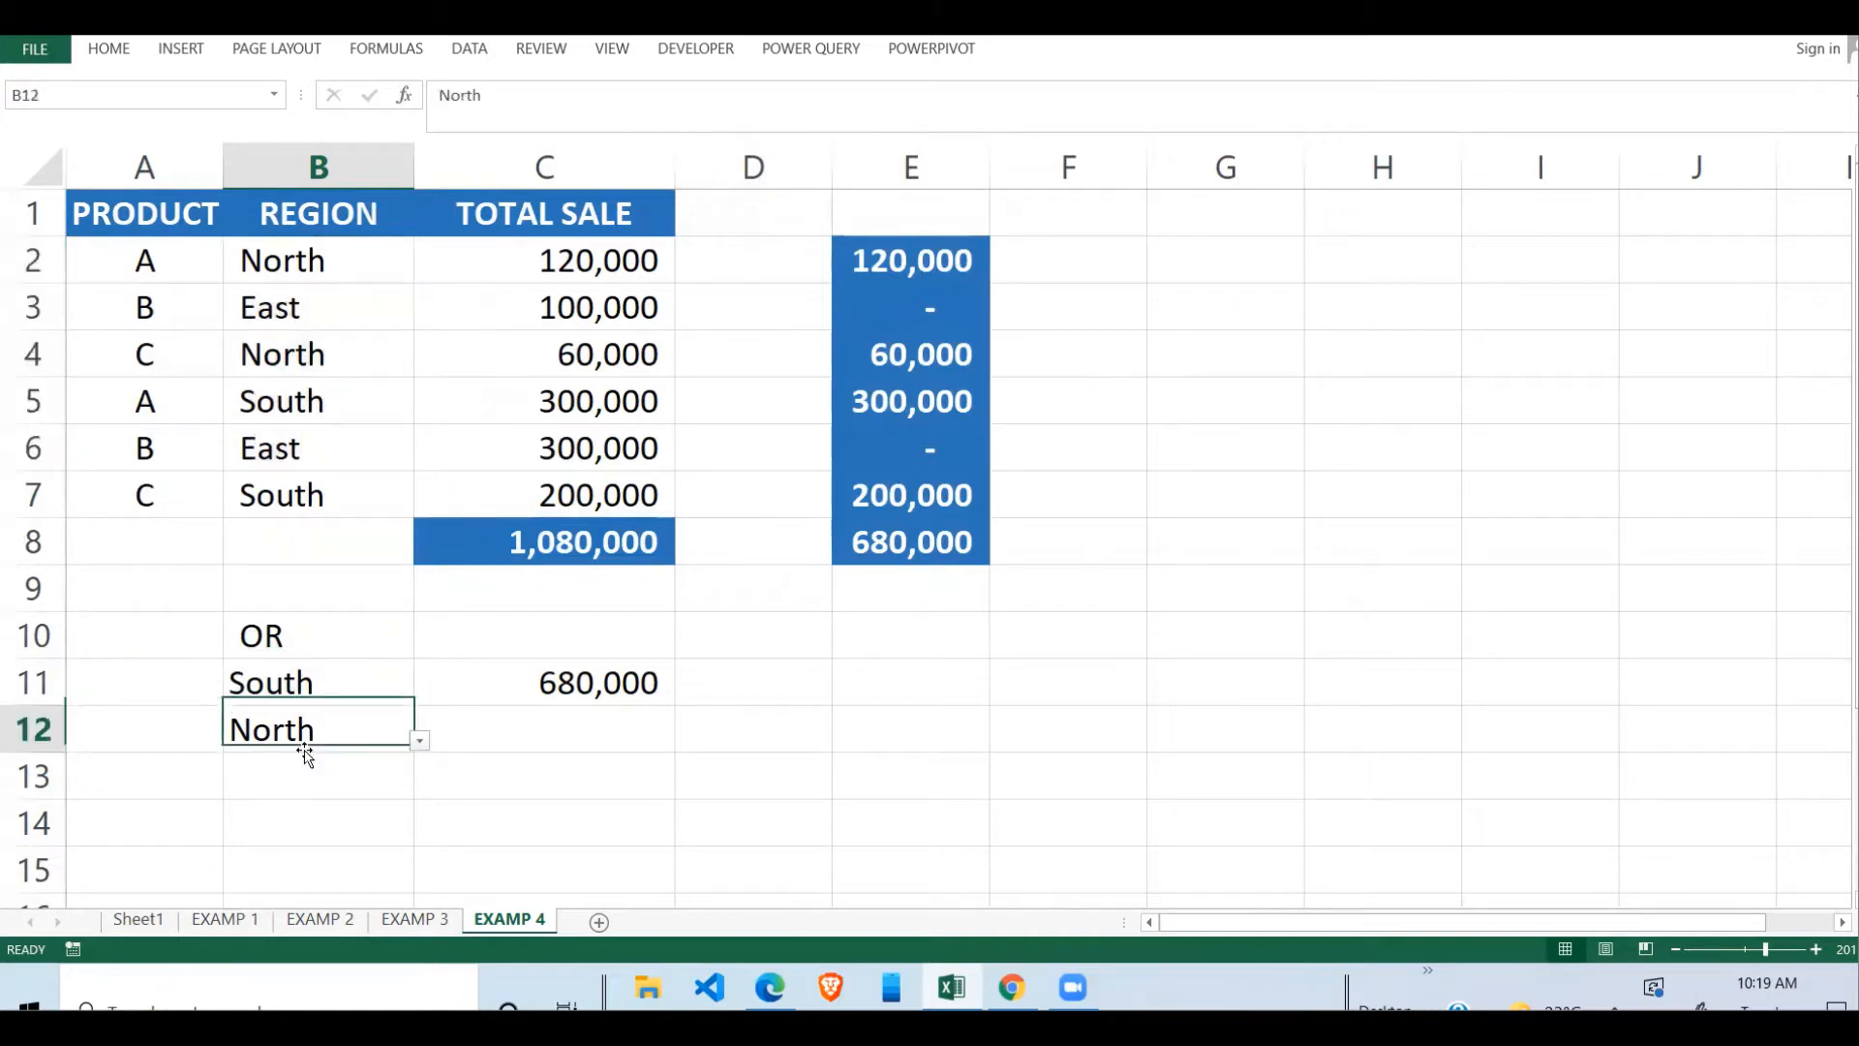
{"action": "left_click", "coordinate": [614, 682]}
{"action": "left_click", "coordinate": [622, 735]}
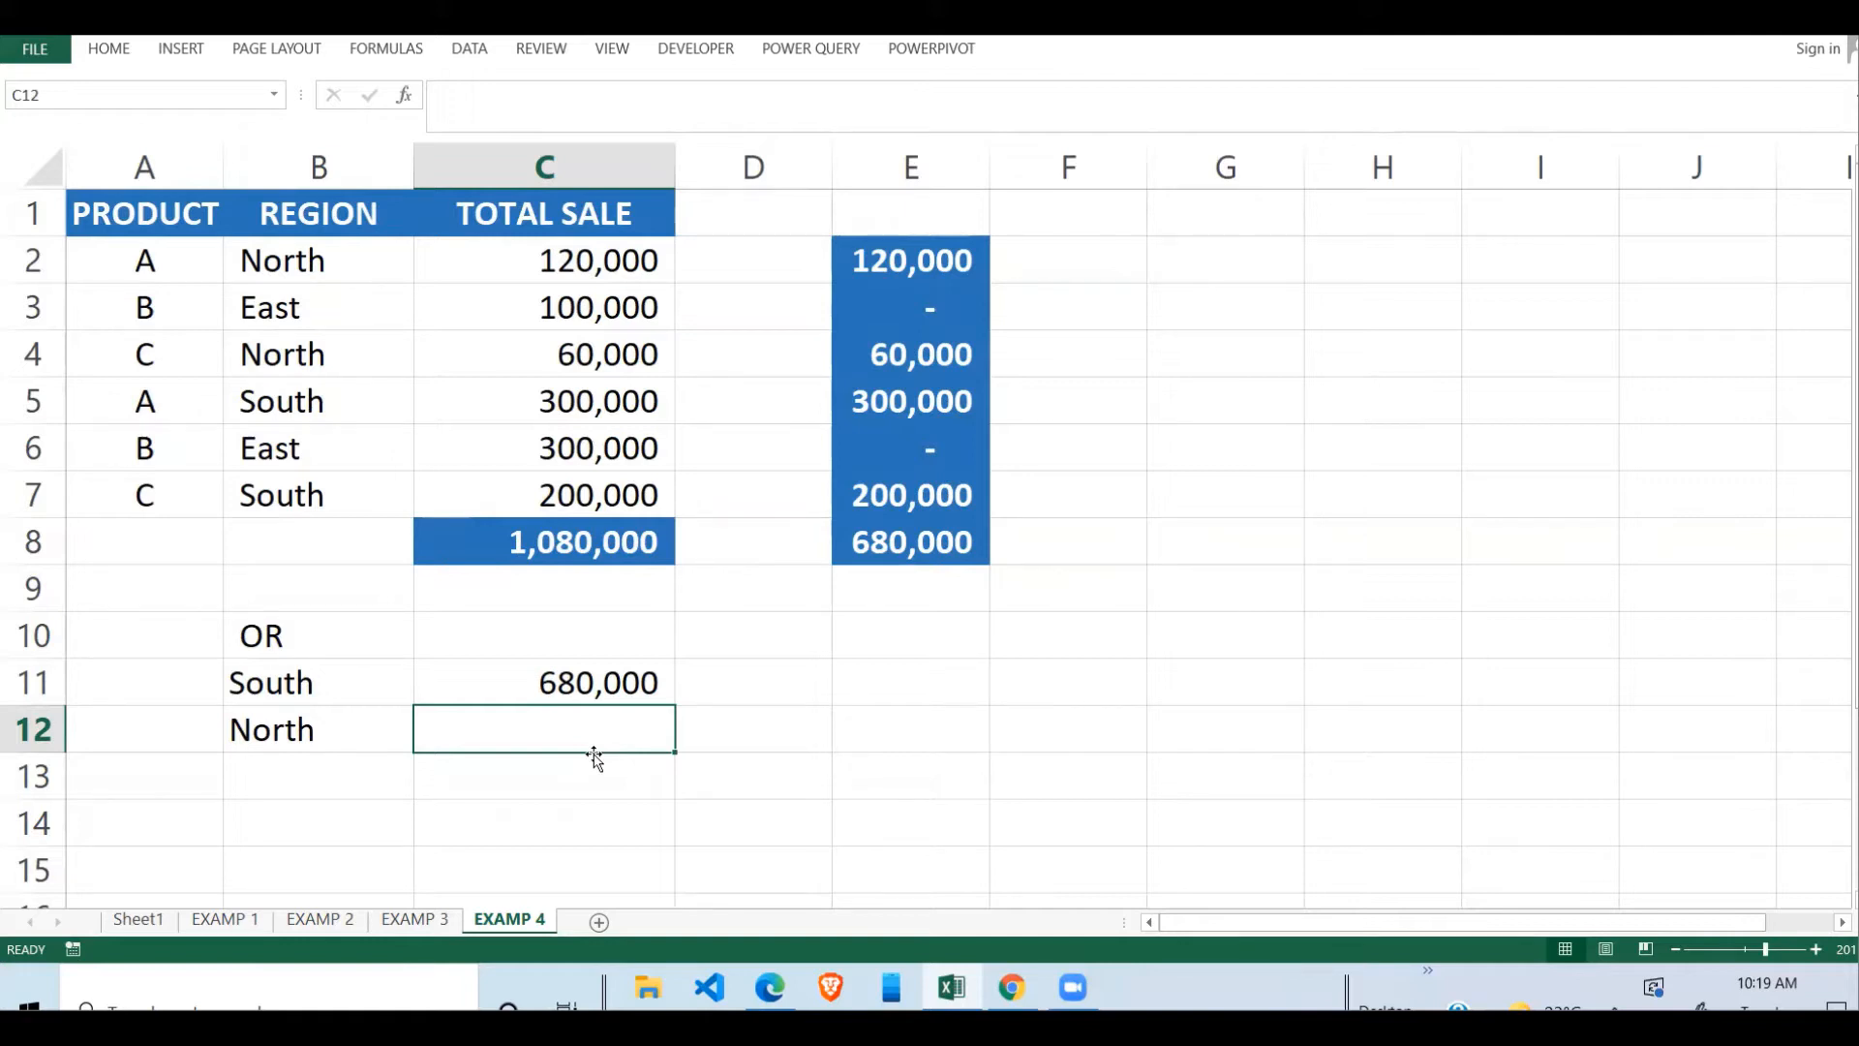
- Open the EXAMP 1 sheet and examine the unit price, quantity and total sale value data in D2:F7
{"action": "left_click", "coordinate": [237, 919]}
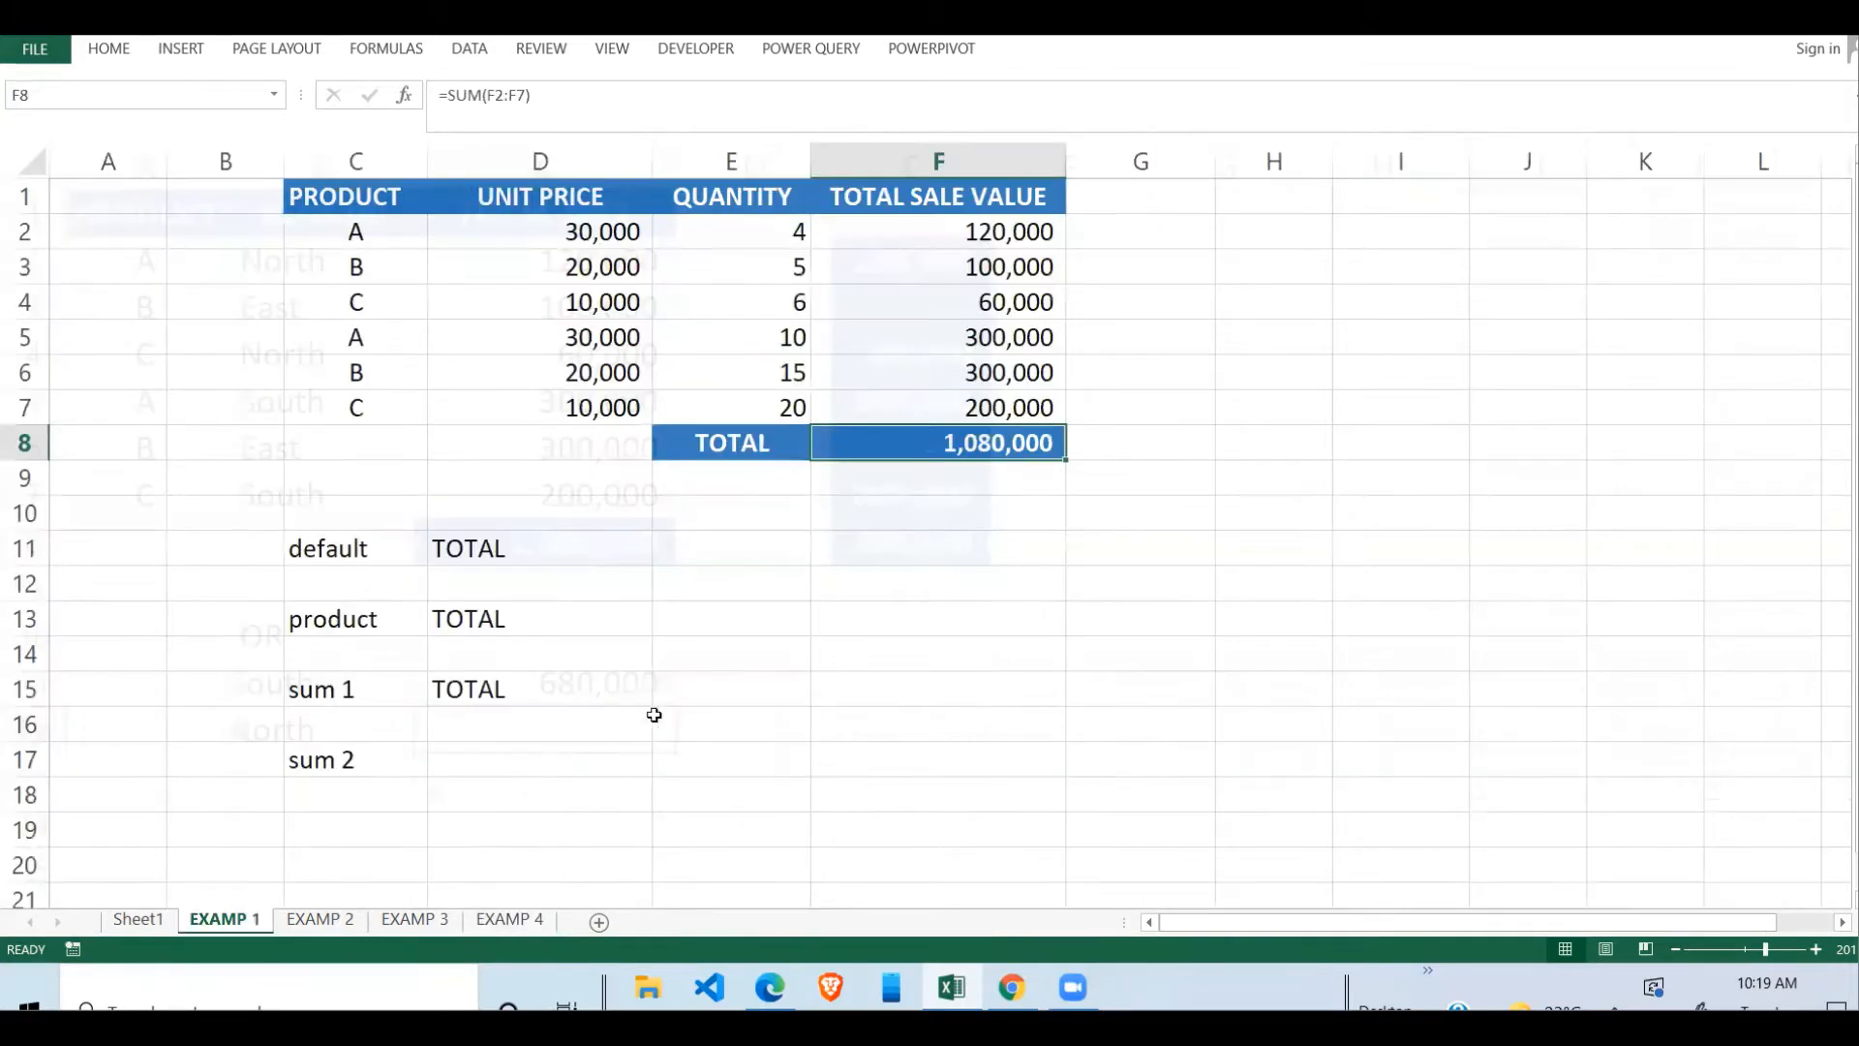
{"action": "left_click", "coordinate": [656, 685]}
{"action": "left_click", "coordinate": [585, 571]}
{"action": "left_click", "coordinate": [759, 538]}
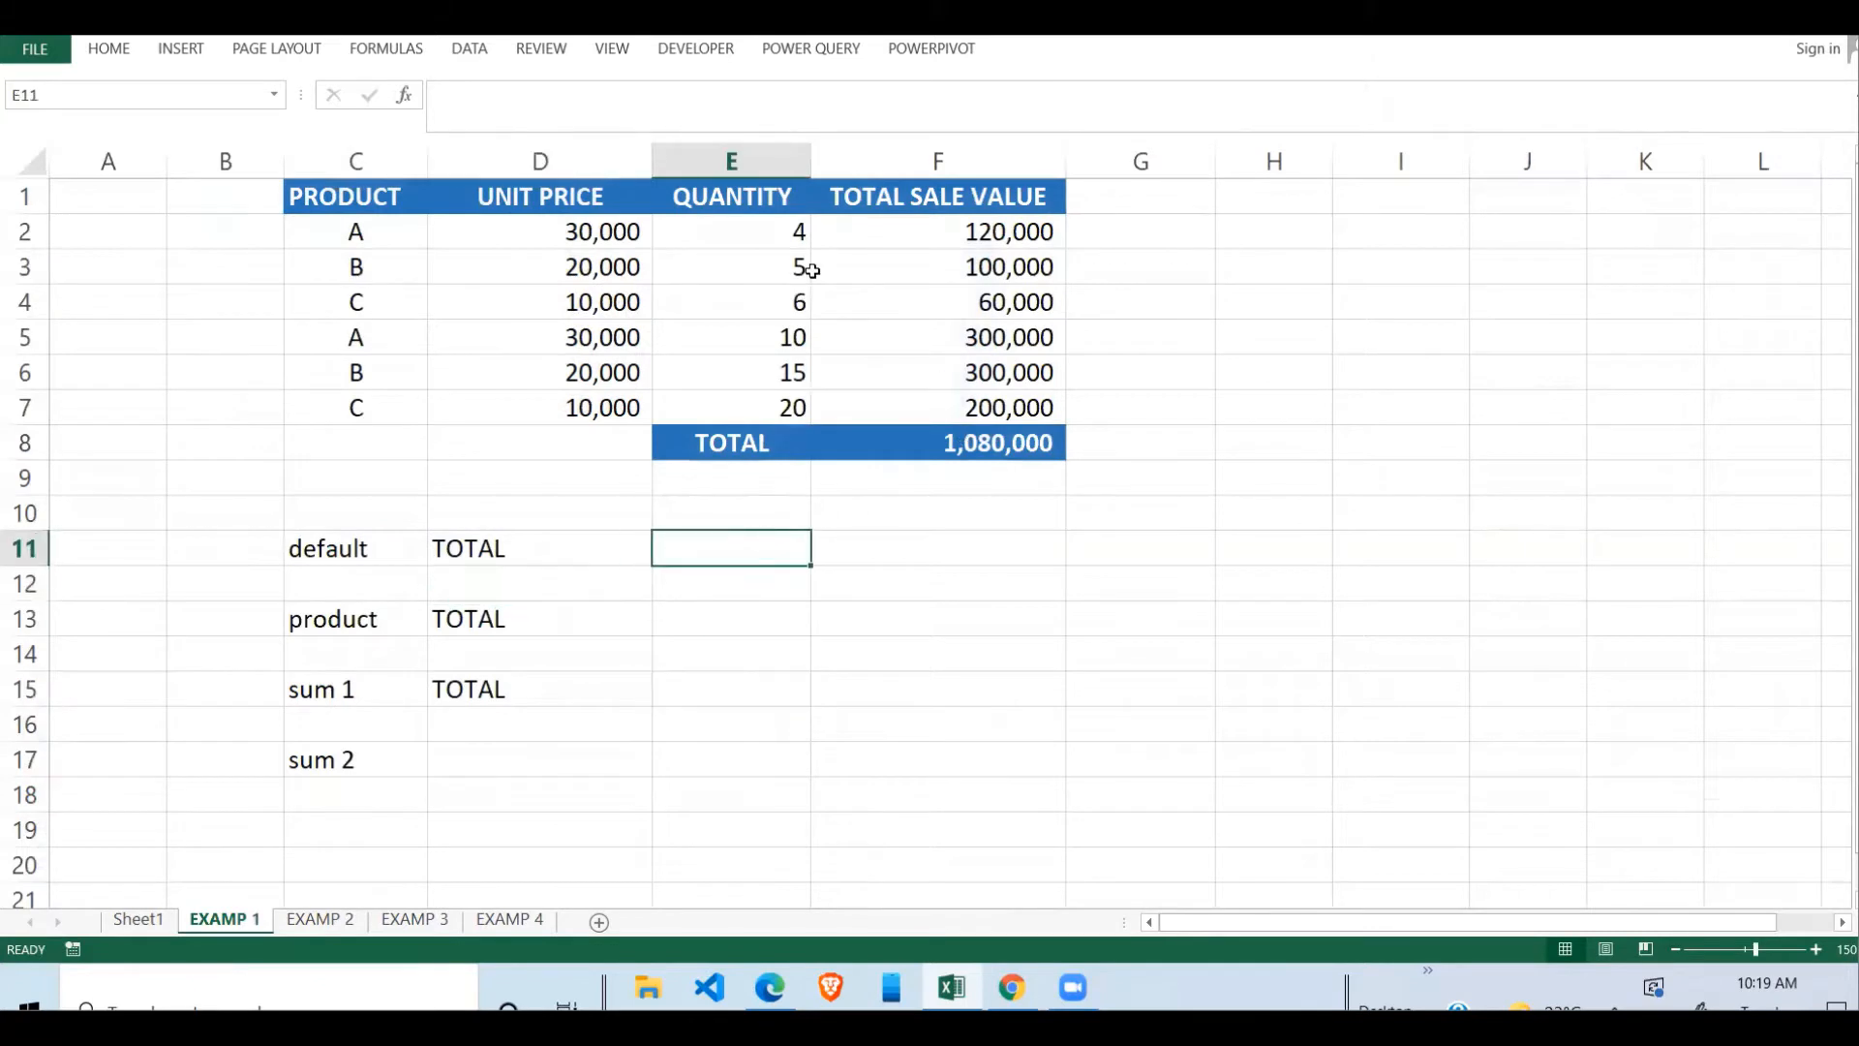
{"action": "left_click_drag", "start_coordinate": [626, 240], "coordinate": [936, 392]}
- Enter =SUMPRODUCT(D2:D7*E2:E7) in E11 to compute the default total from unit price and quantity
{"action": "left_click", "coordinate": [687, 547]}
{"action": "type", "text": "=sum"}
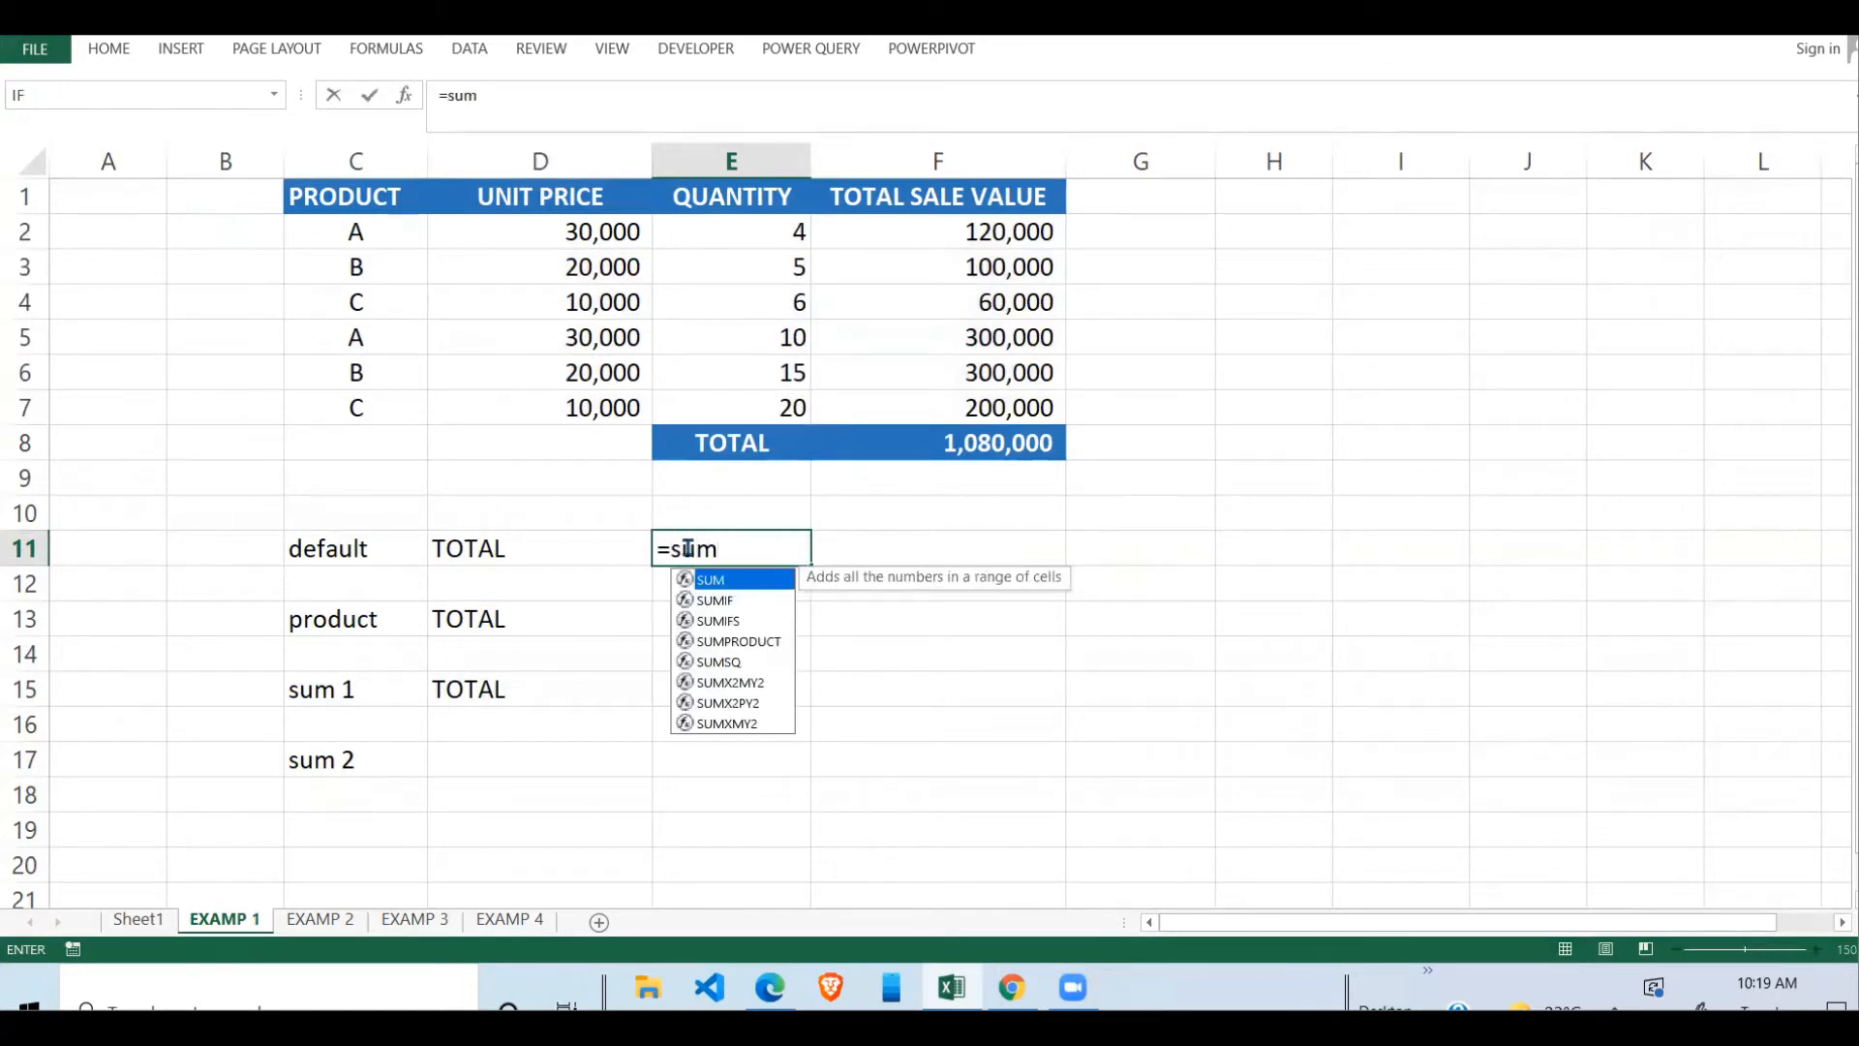
{"action": "type", "text": "product"}
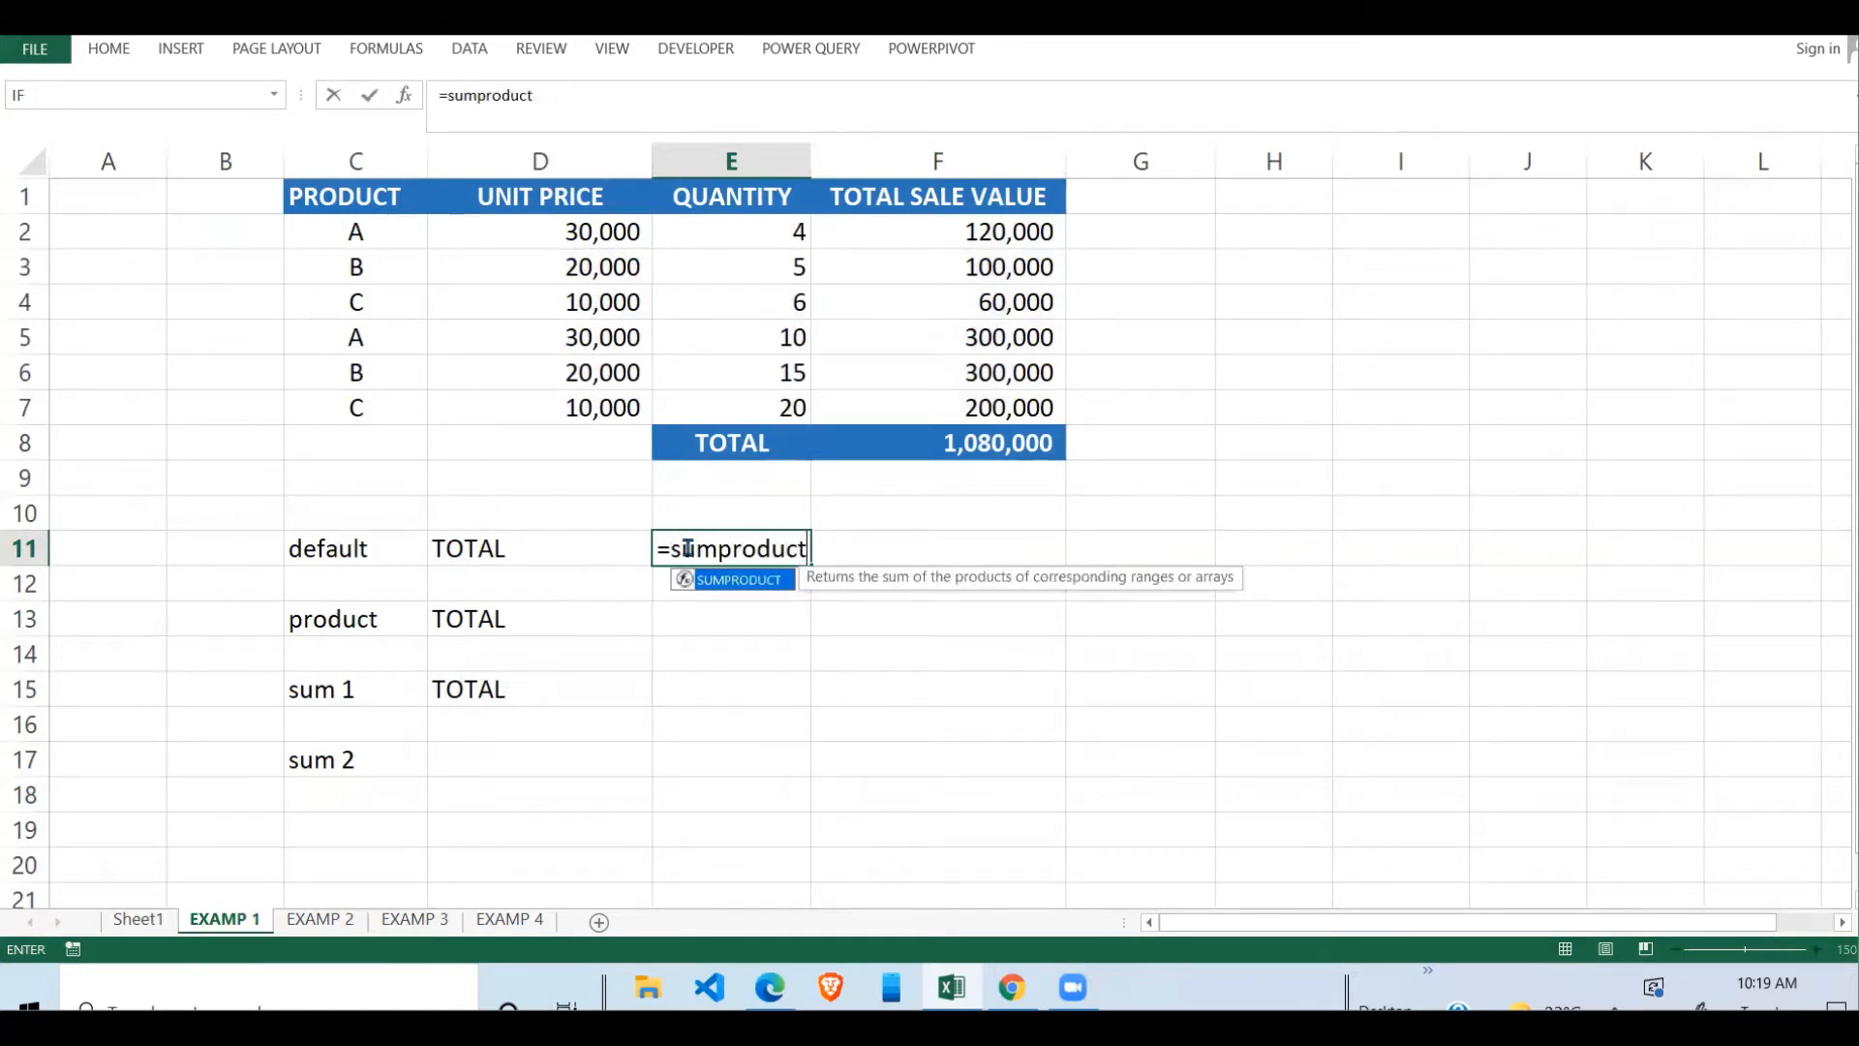
{"action": "type", "text": "("}
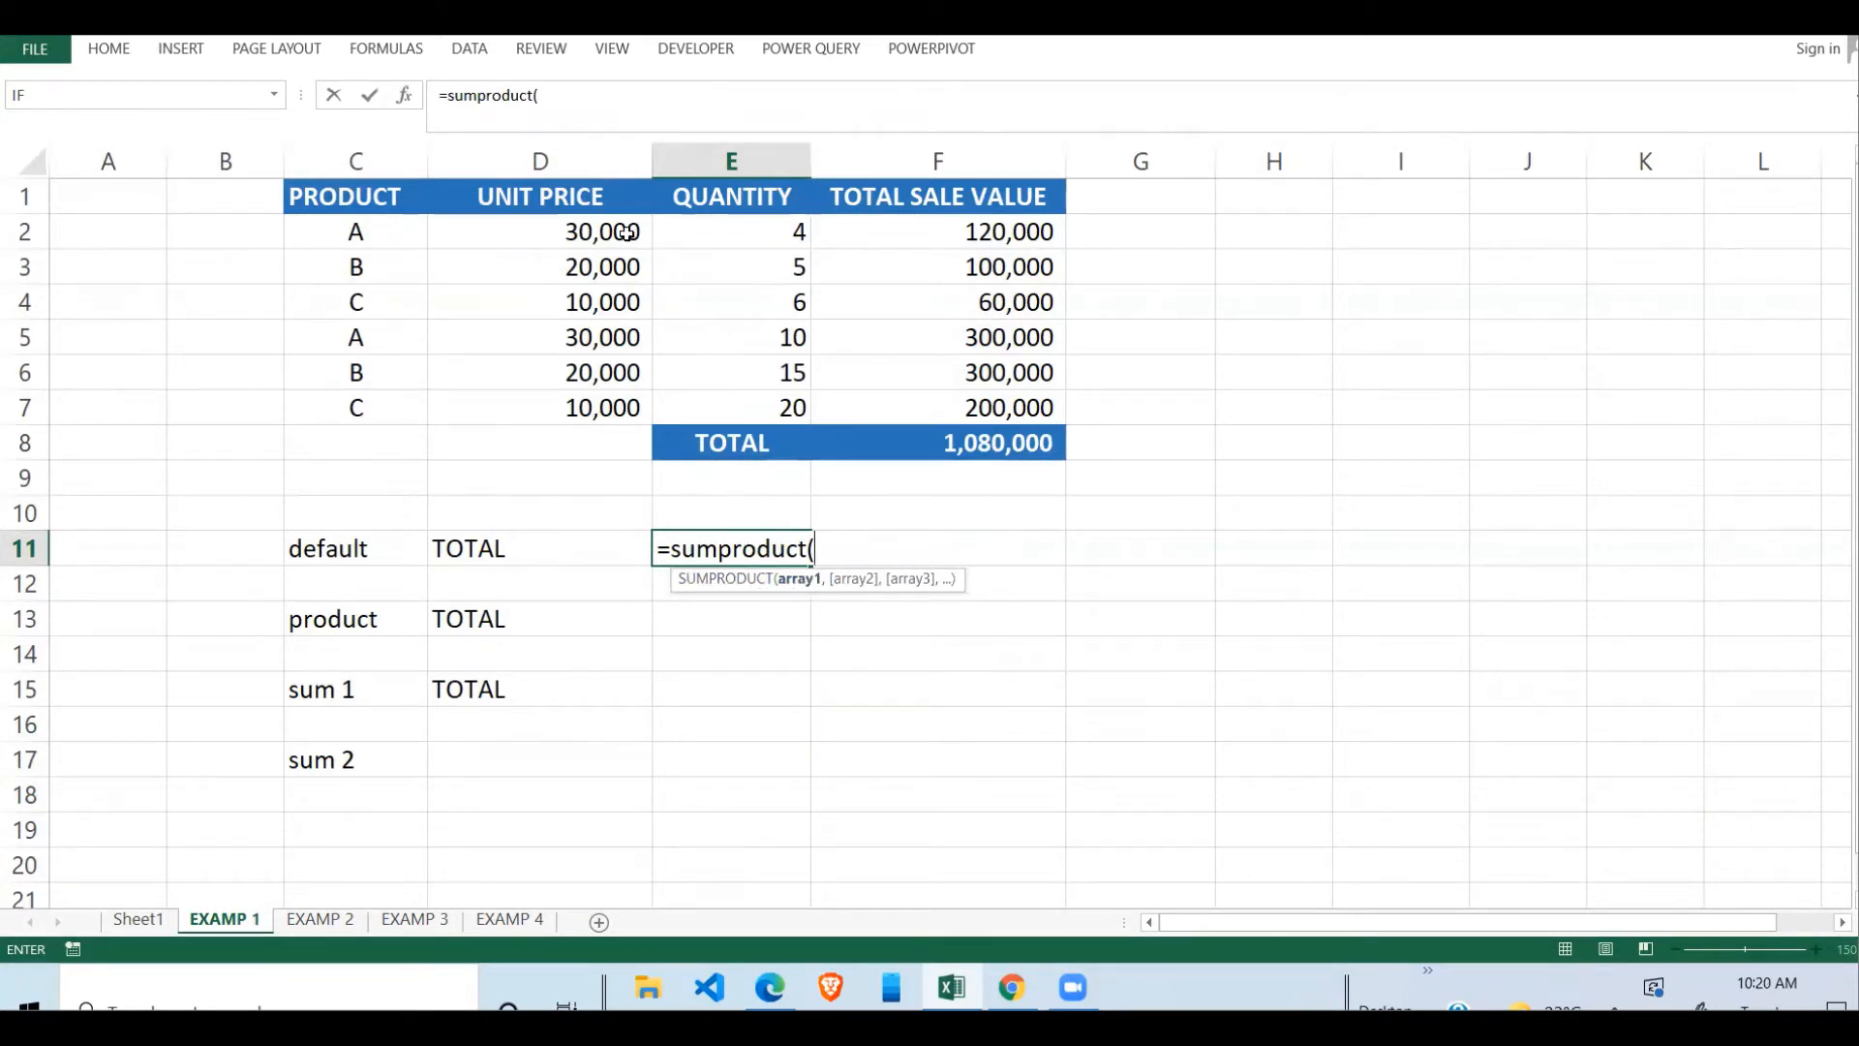
{"action": "left_click_drag", "start_coordinate": [629, 235], "coordinate": [620, 406]}
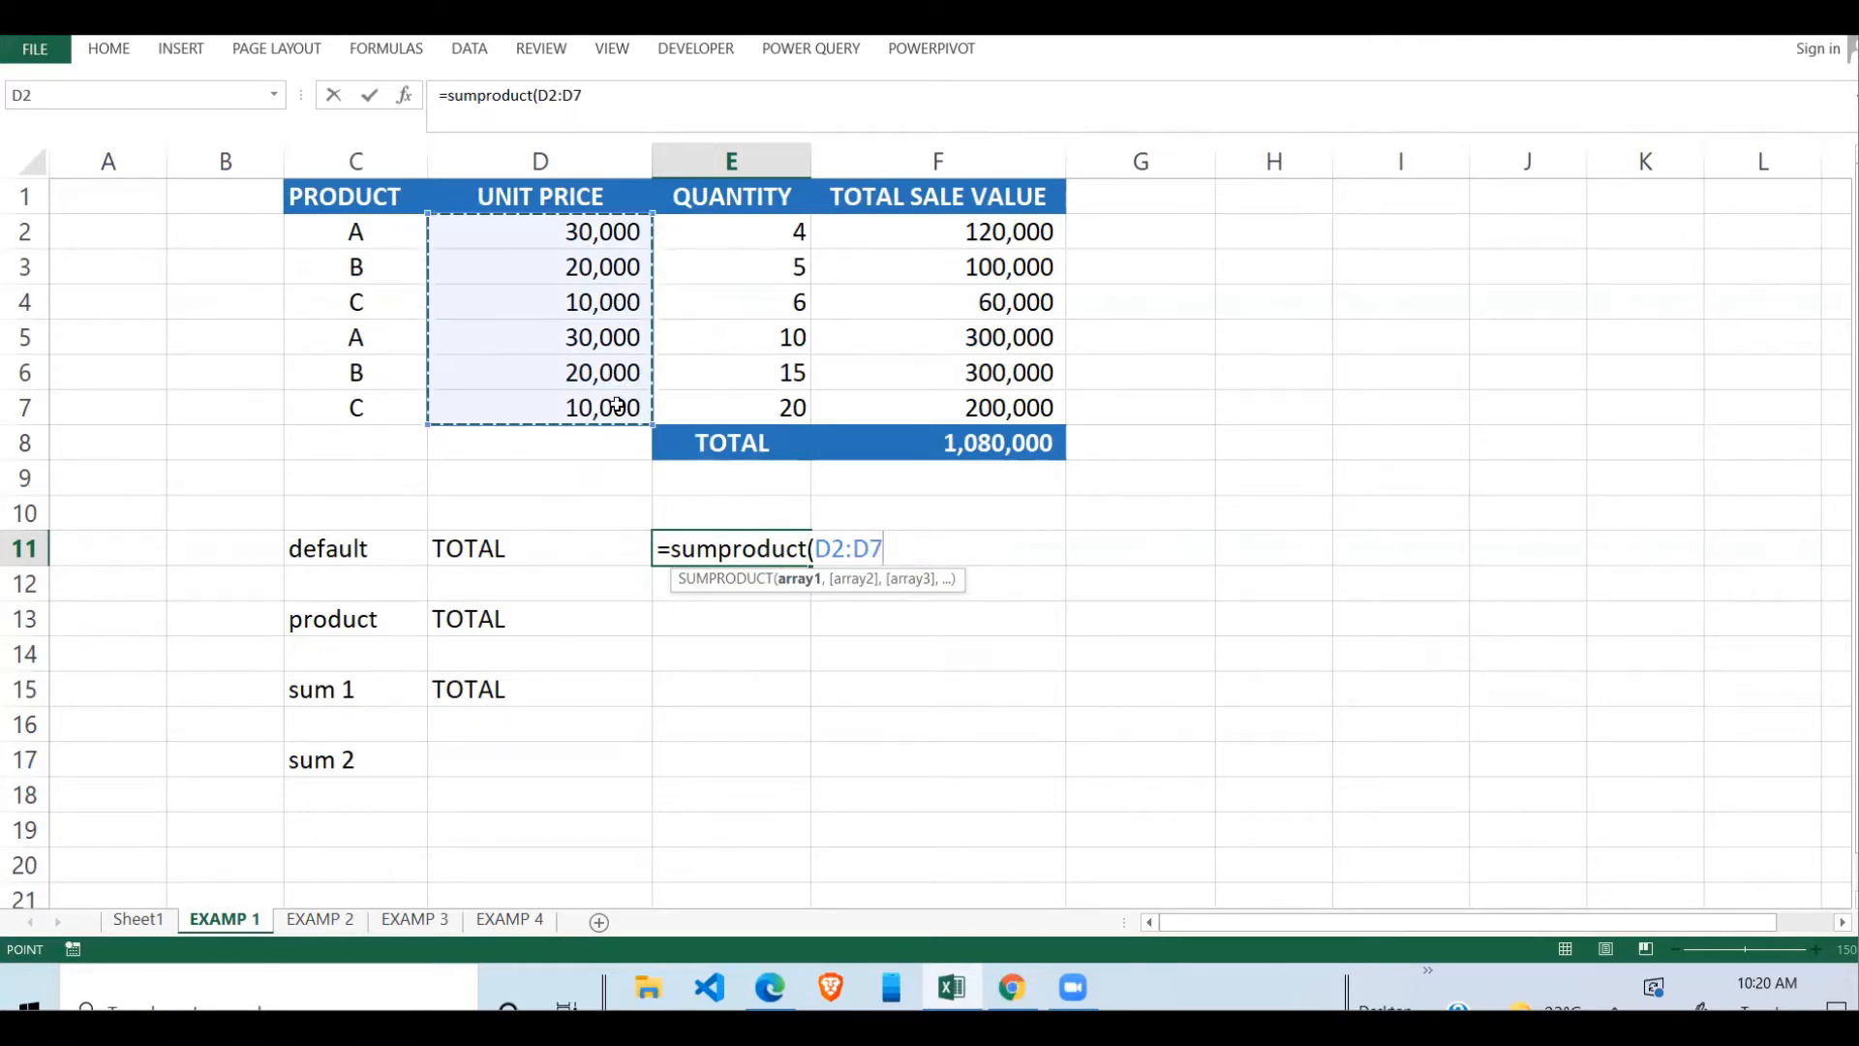
{"action": "type", "text": "*"}
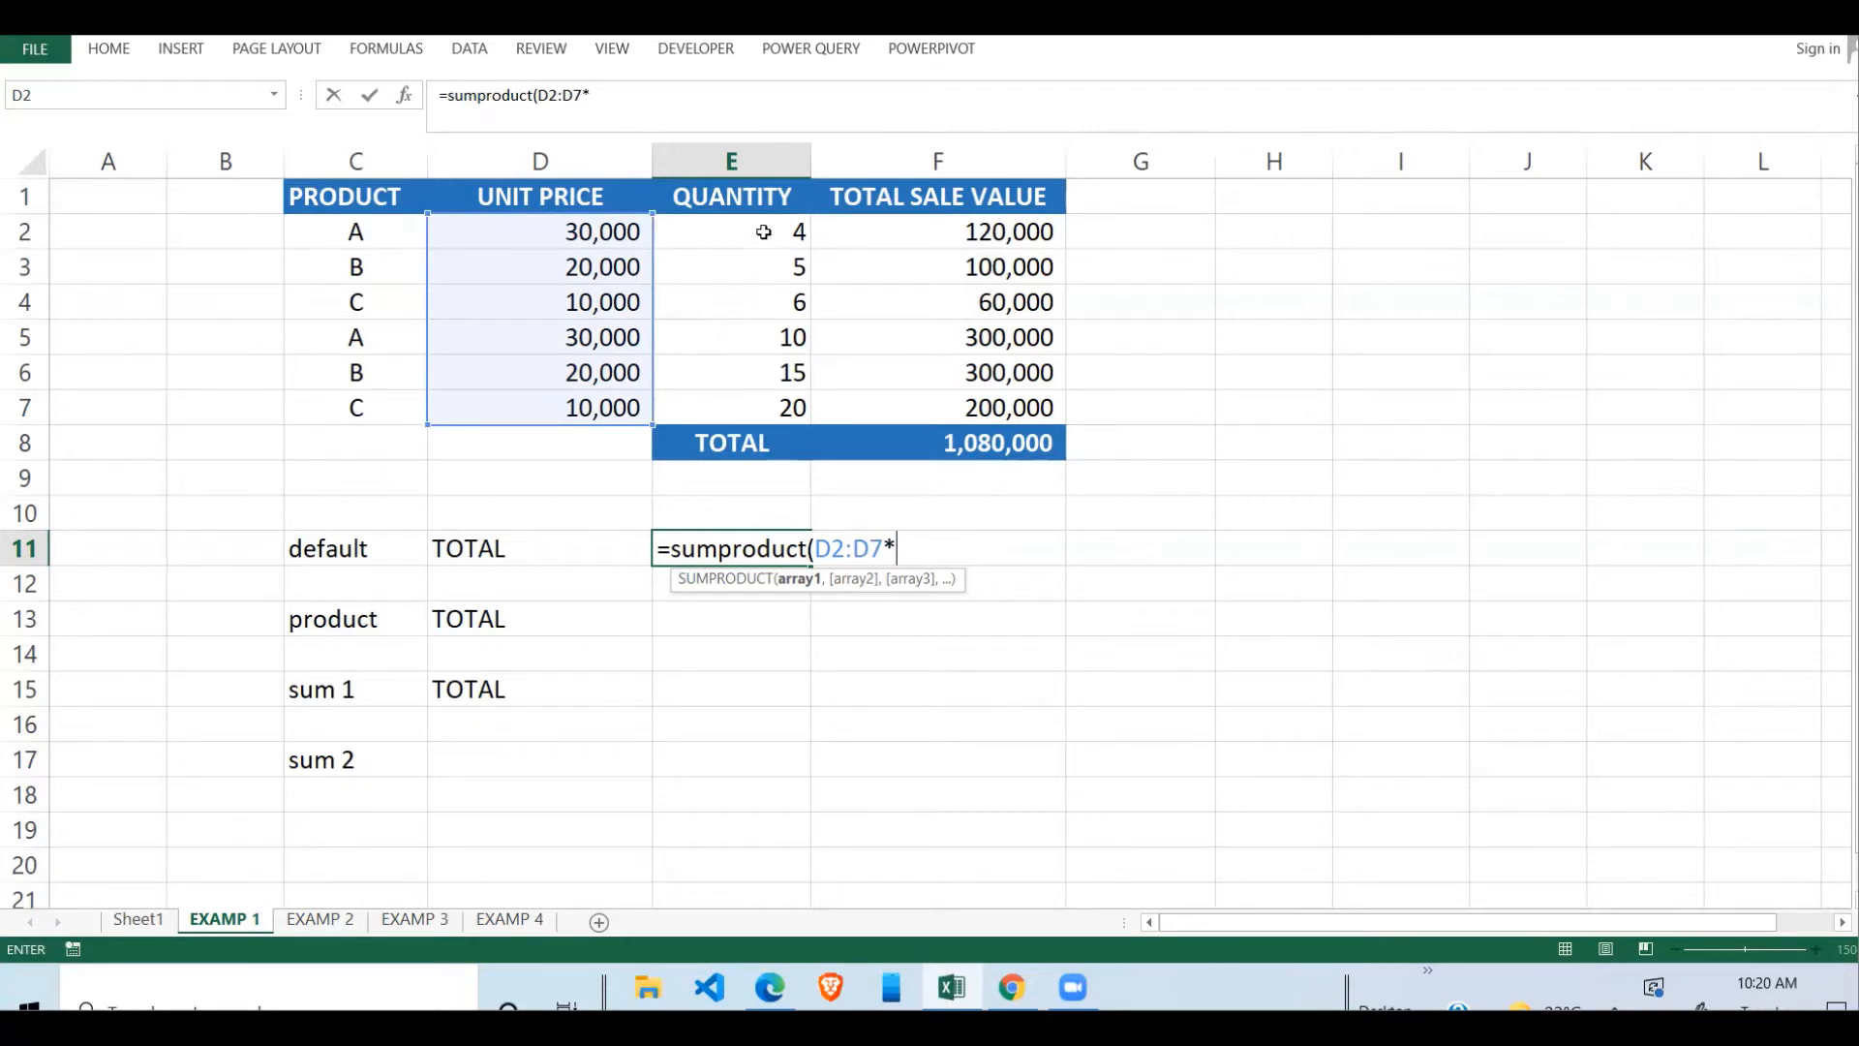
{"action": "left_click_drag", "start_coordinate": [763, 233], "coordinate": [751, 403]}
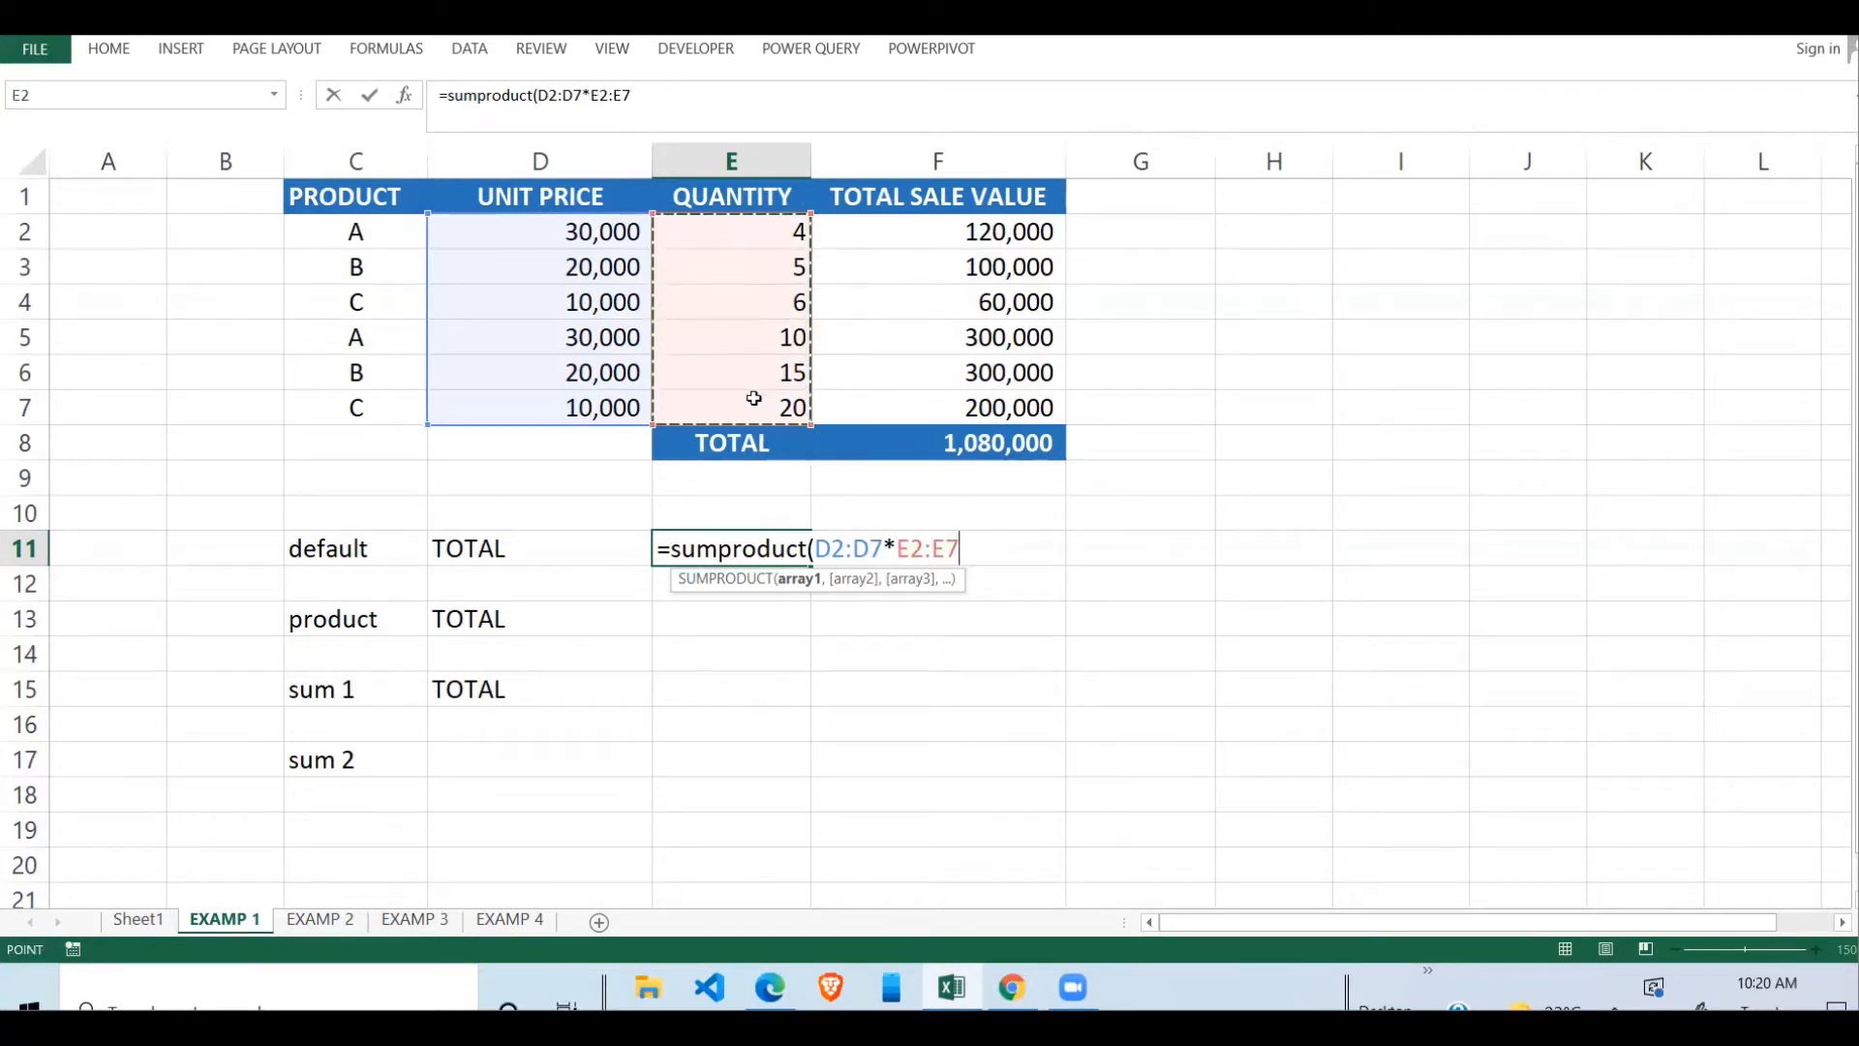
{"action": "type", "text": ")"}
{"action": "key", "text": "Return"}
- Compare the E11 total with F8 and examine the unit price and quantity pairs row by row in D2:E7
{"action": "left_click", "coordinate": [775, 548]}
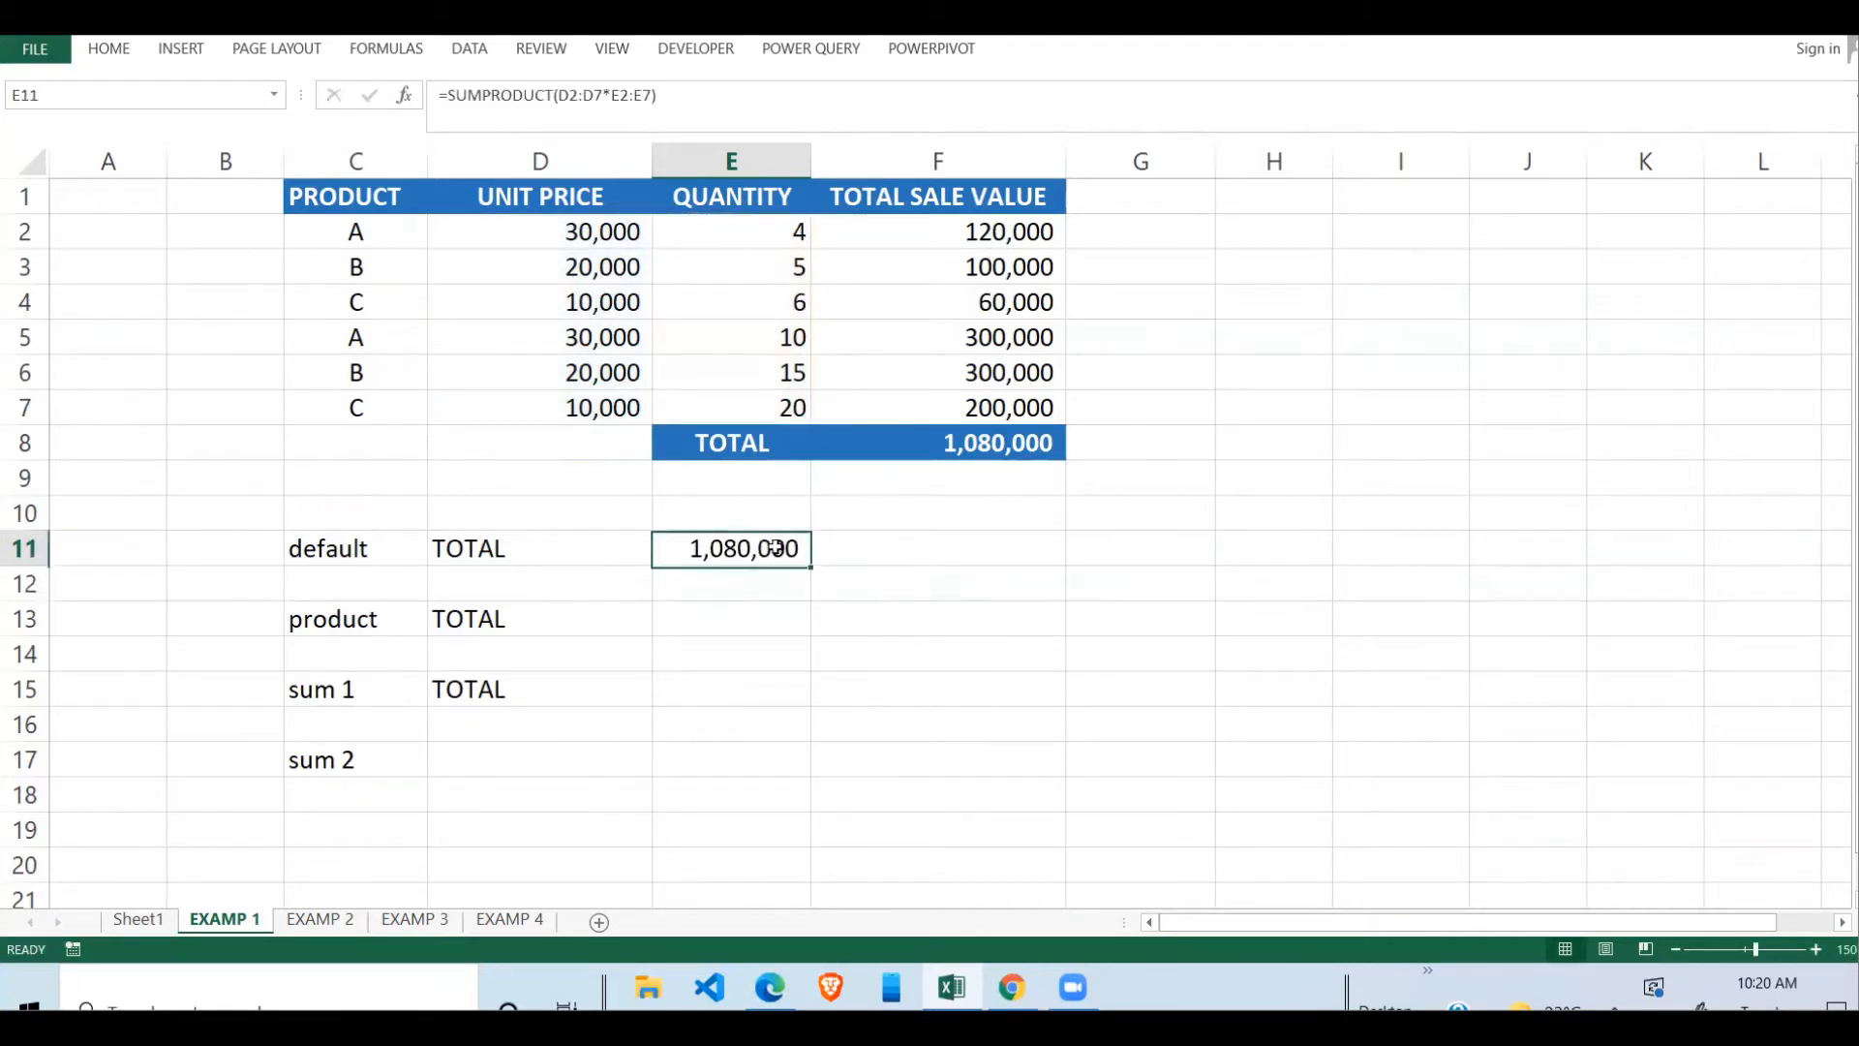
{"action": "left_click", "coordinate": [994, 445]}
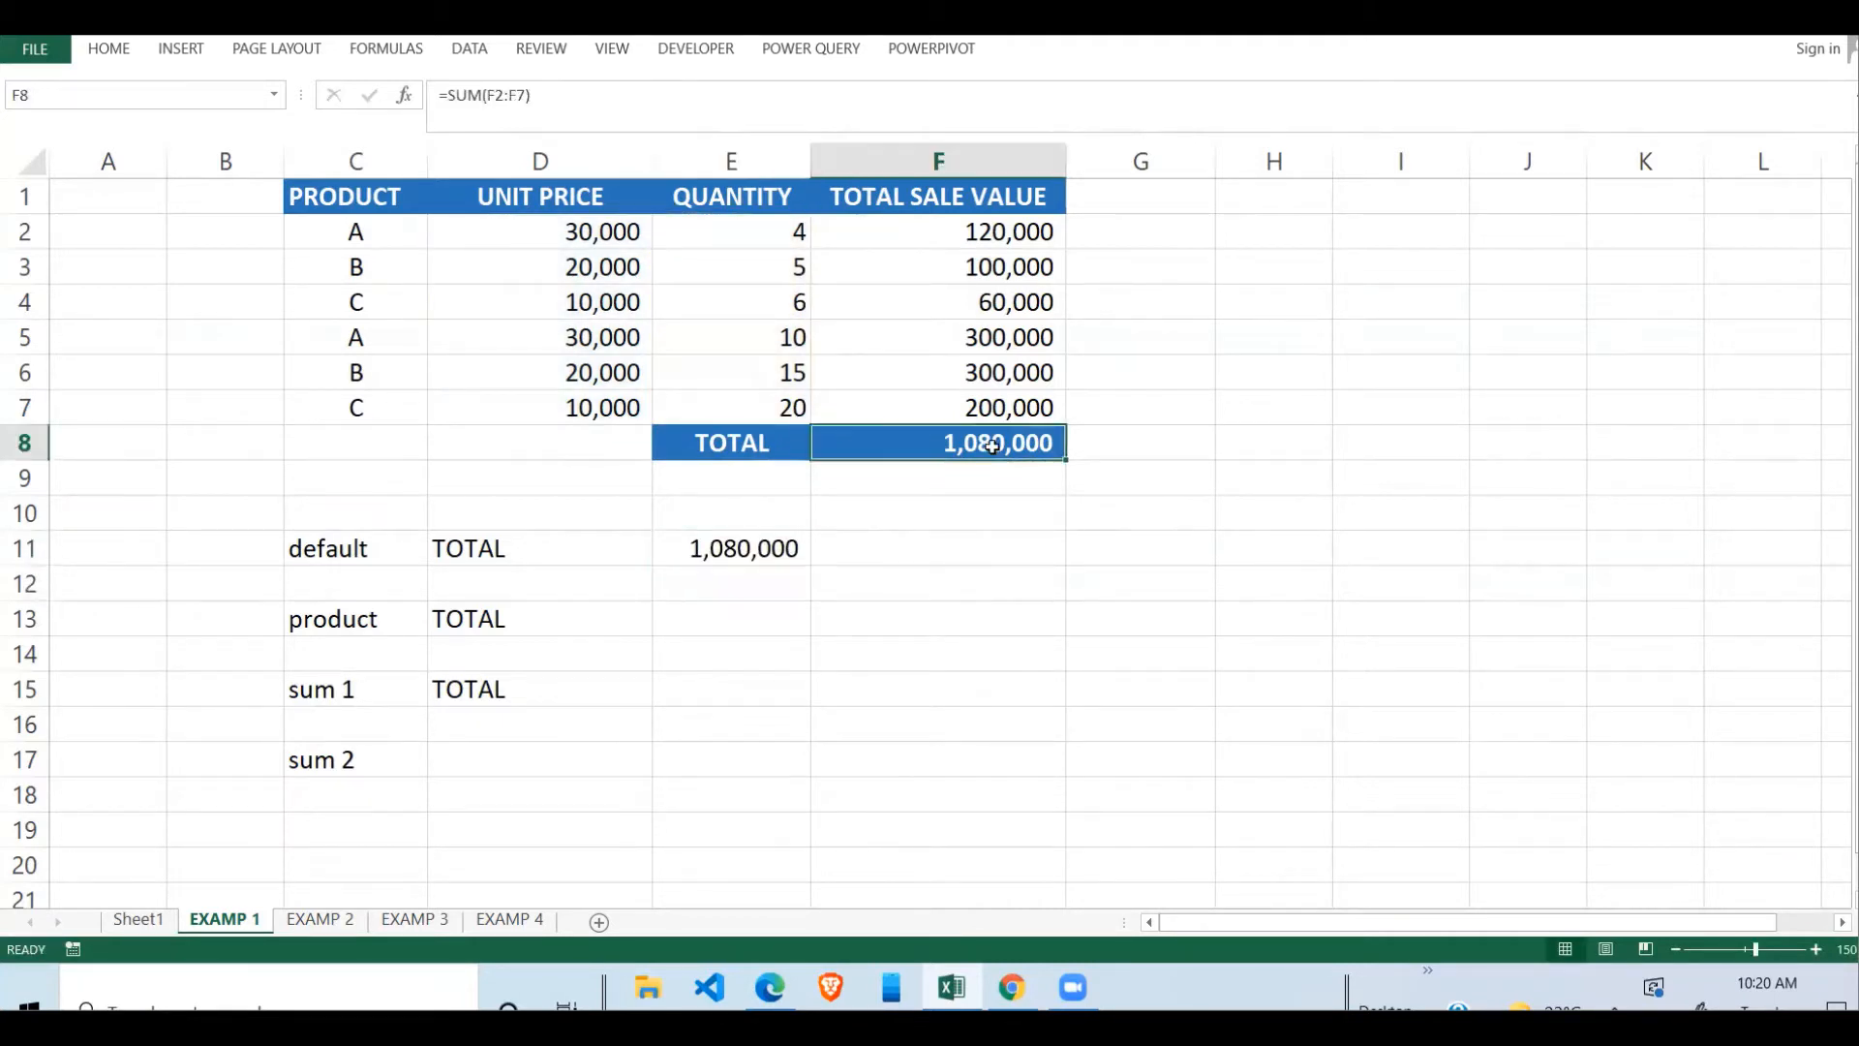
{"action": "left_click", "coordinate": [757, 551]}
{"action": "left_click", "coordinate": [610, 228]}
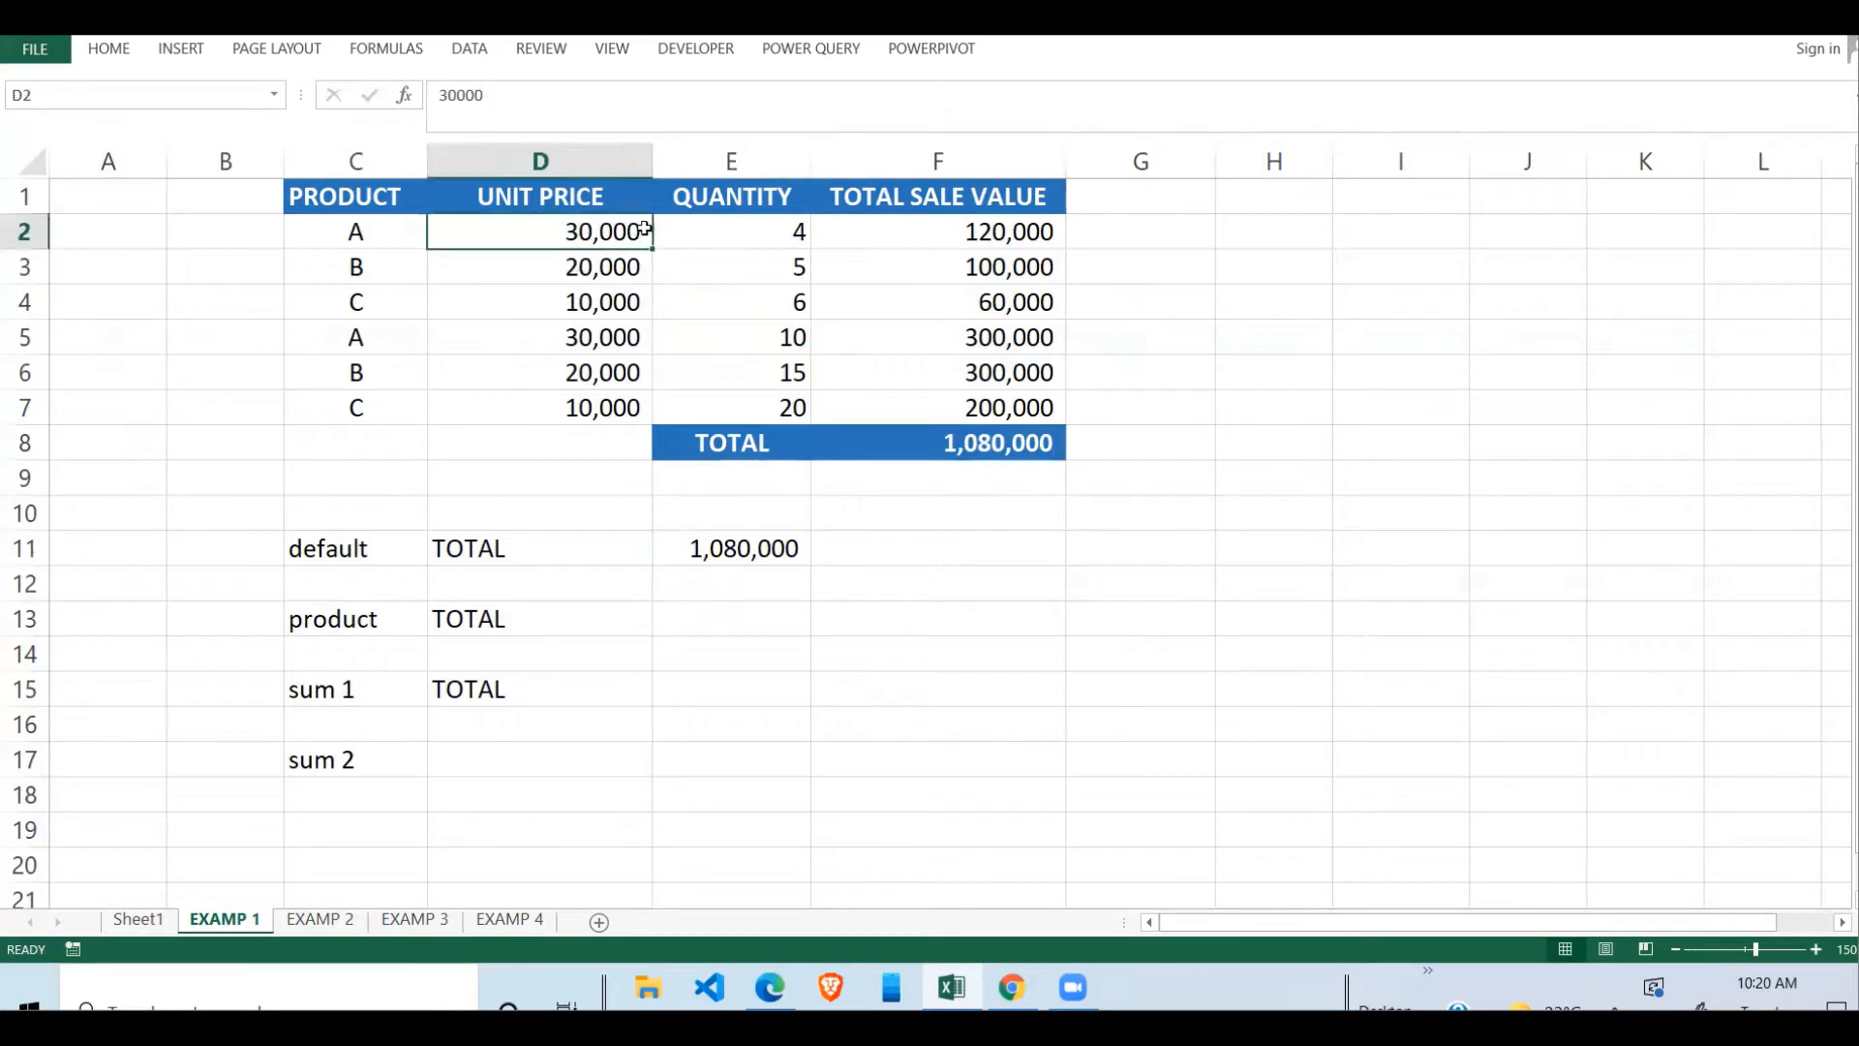
{"action": "left_click", "coordinate": [753, 234]}
{"action": "left_click", "coordinate": [612, 266]}
{"action": "left_click", "coordinate": [754, 263]}
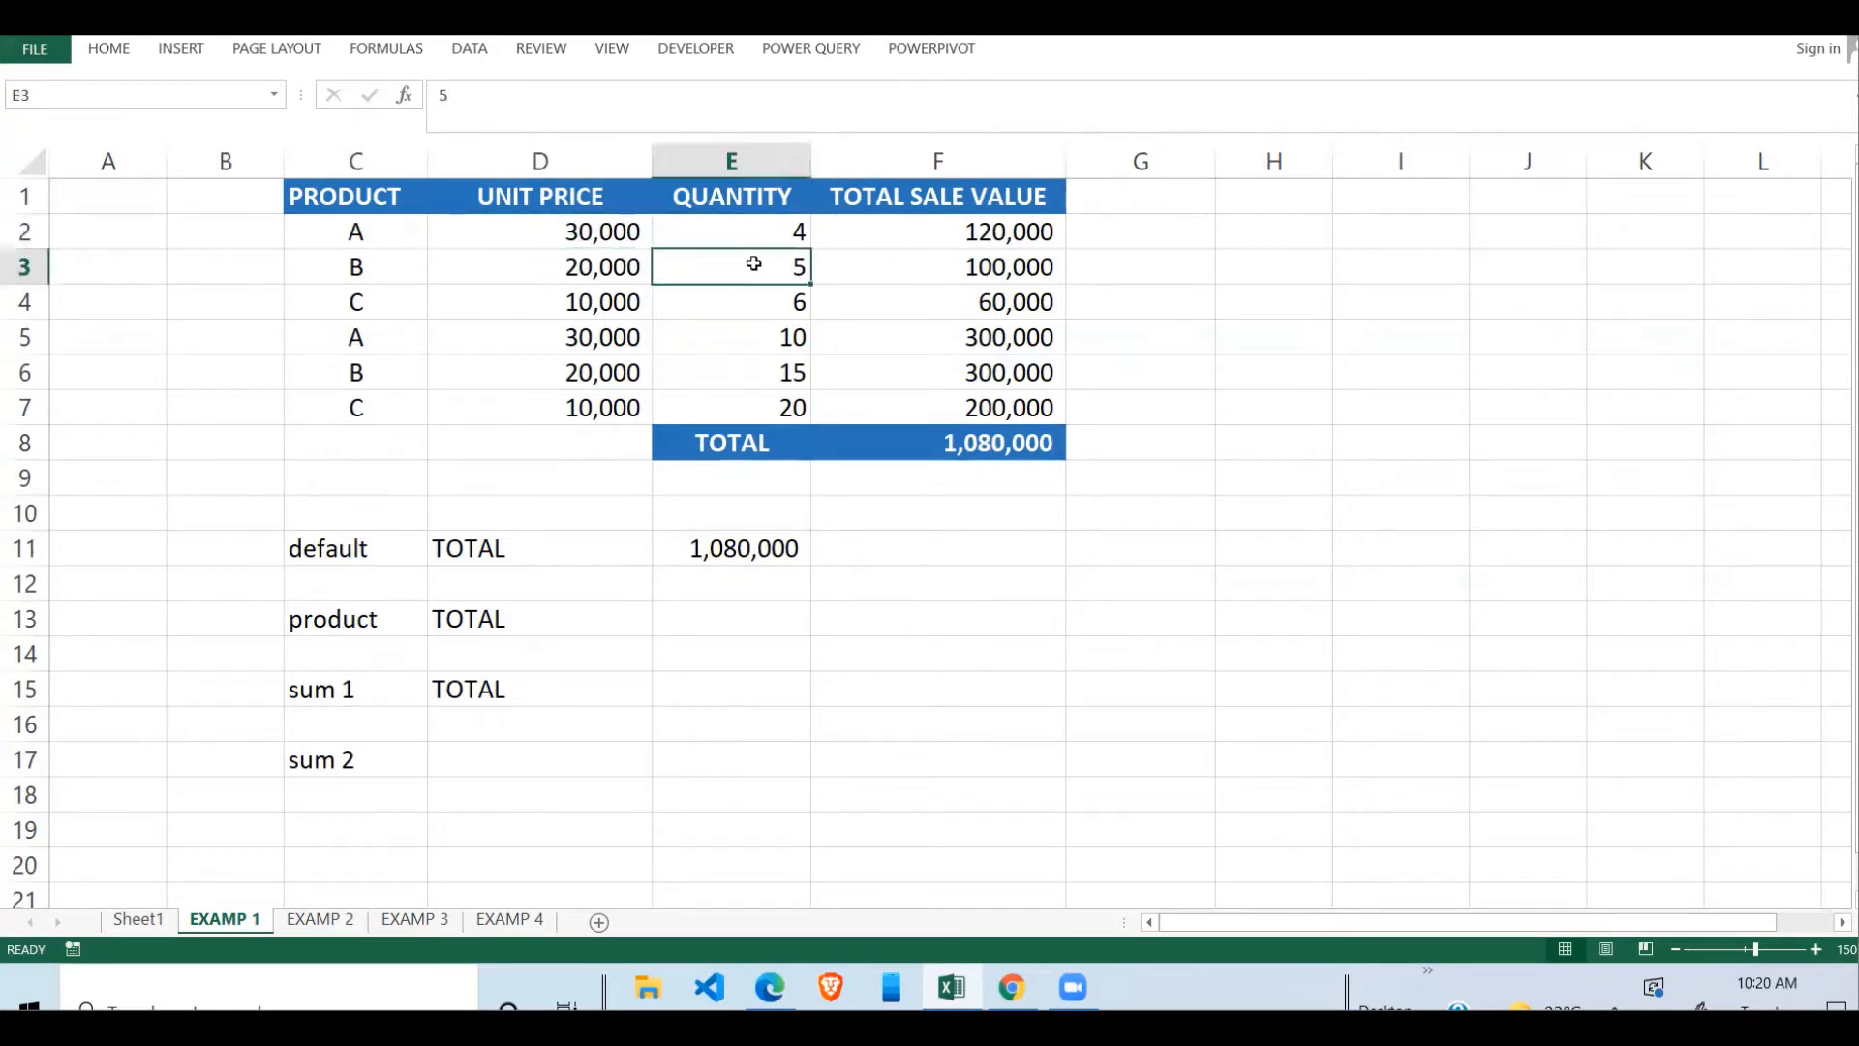
{"action": "left_click", "coordinate": [609, 308]}
{"action": "left_click", "coordinate": [747, 300]}
{"action": "left_click", "coordinate": [614, 336]}
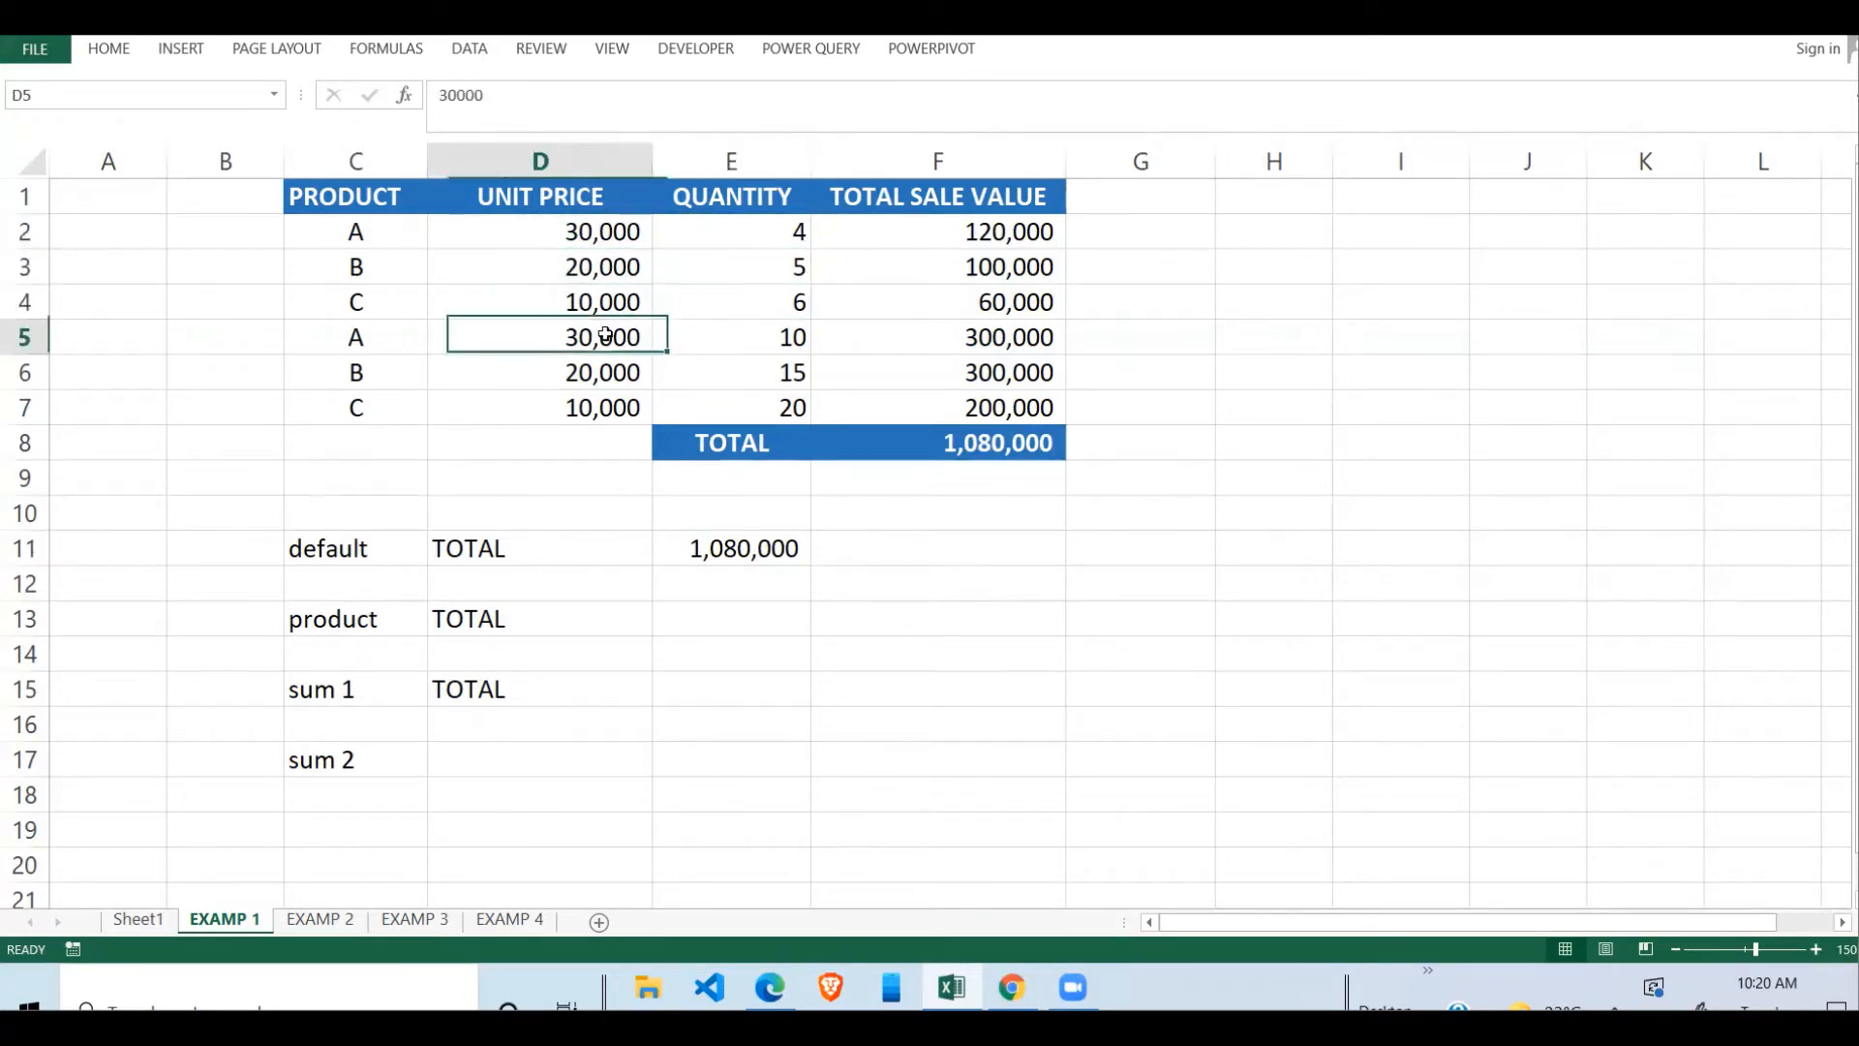
{"action": "left_click", "coordinate": [734, 329]}
{"action": "left_click_drag", "start_coordinate": [591, 236], "coordinate": [736, 407]}
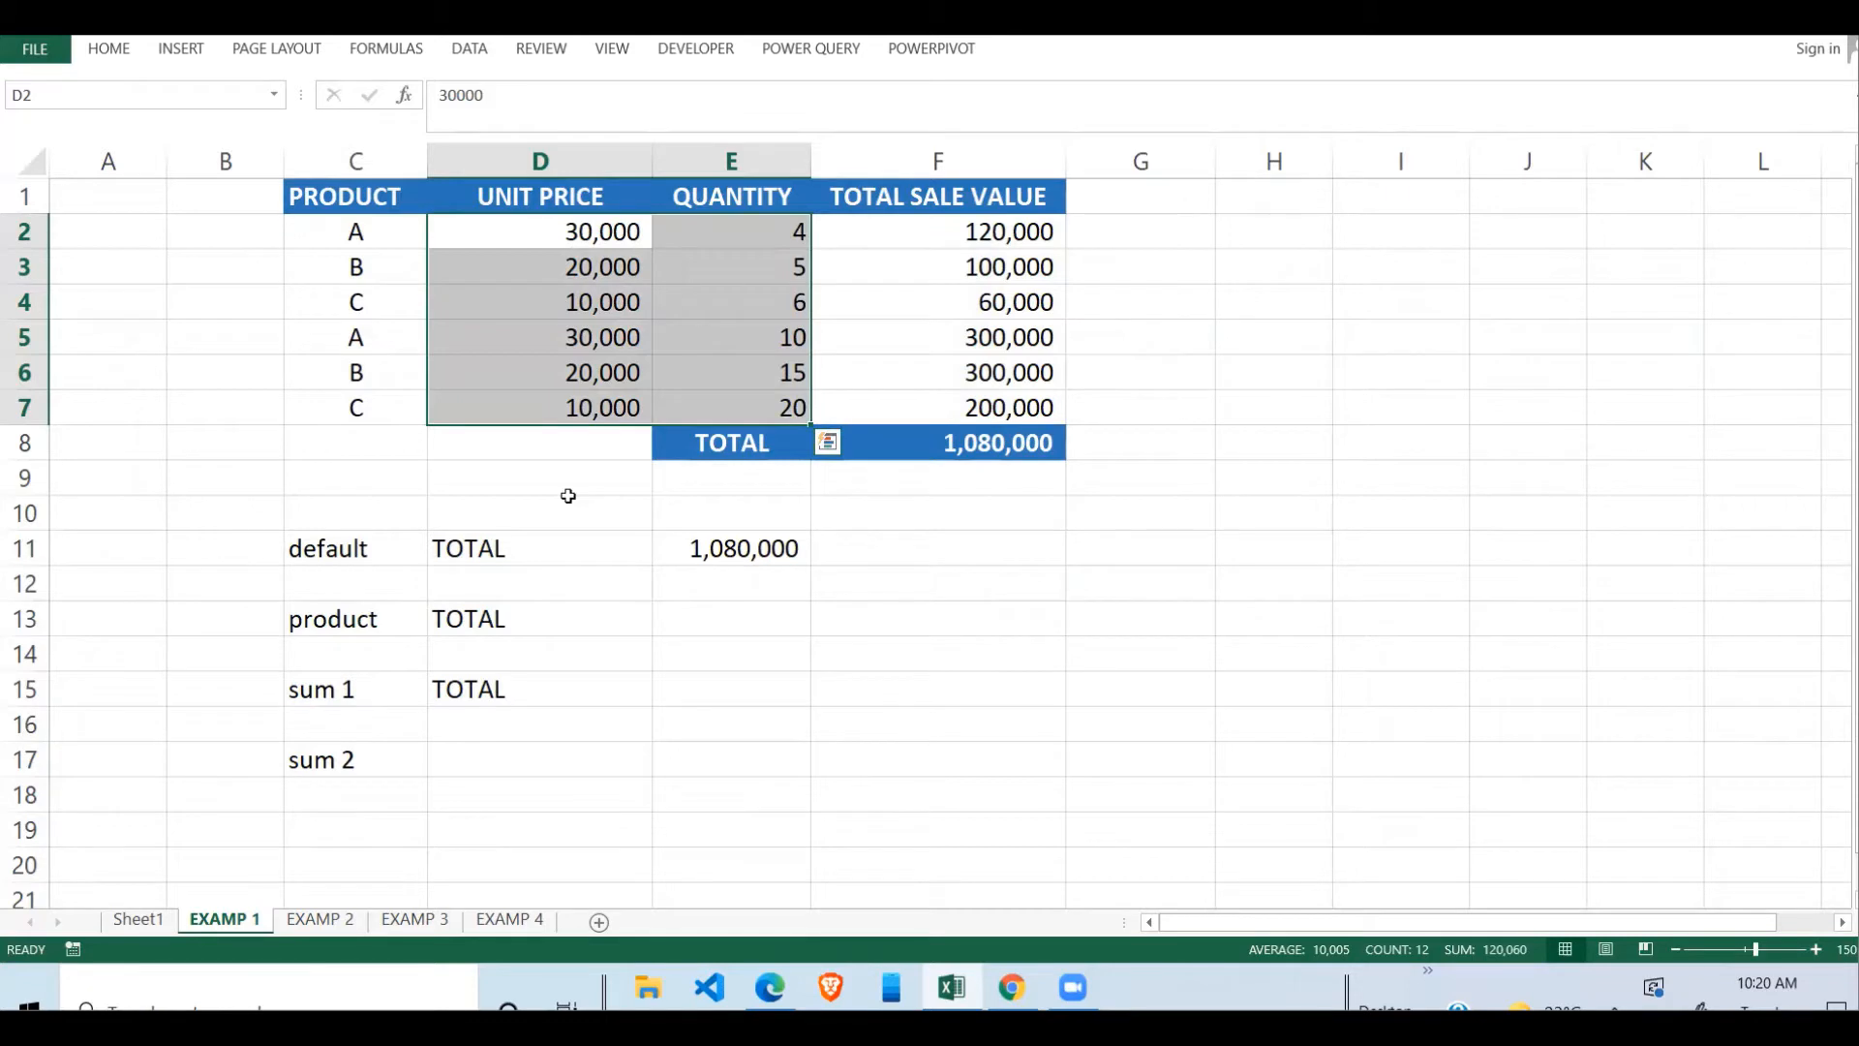
- Replace the default total formula in E11 with the comma-separated version, =SUMPRODUCT(D2:D7,E2:E7)
{"action": "left_click", "coordinate": [713, 556]}
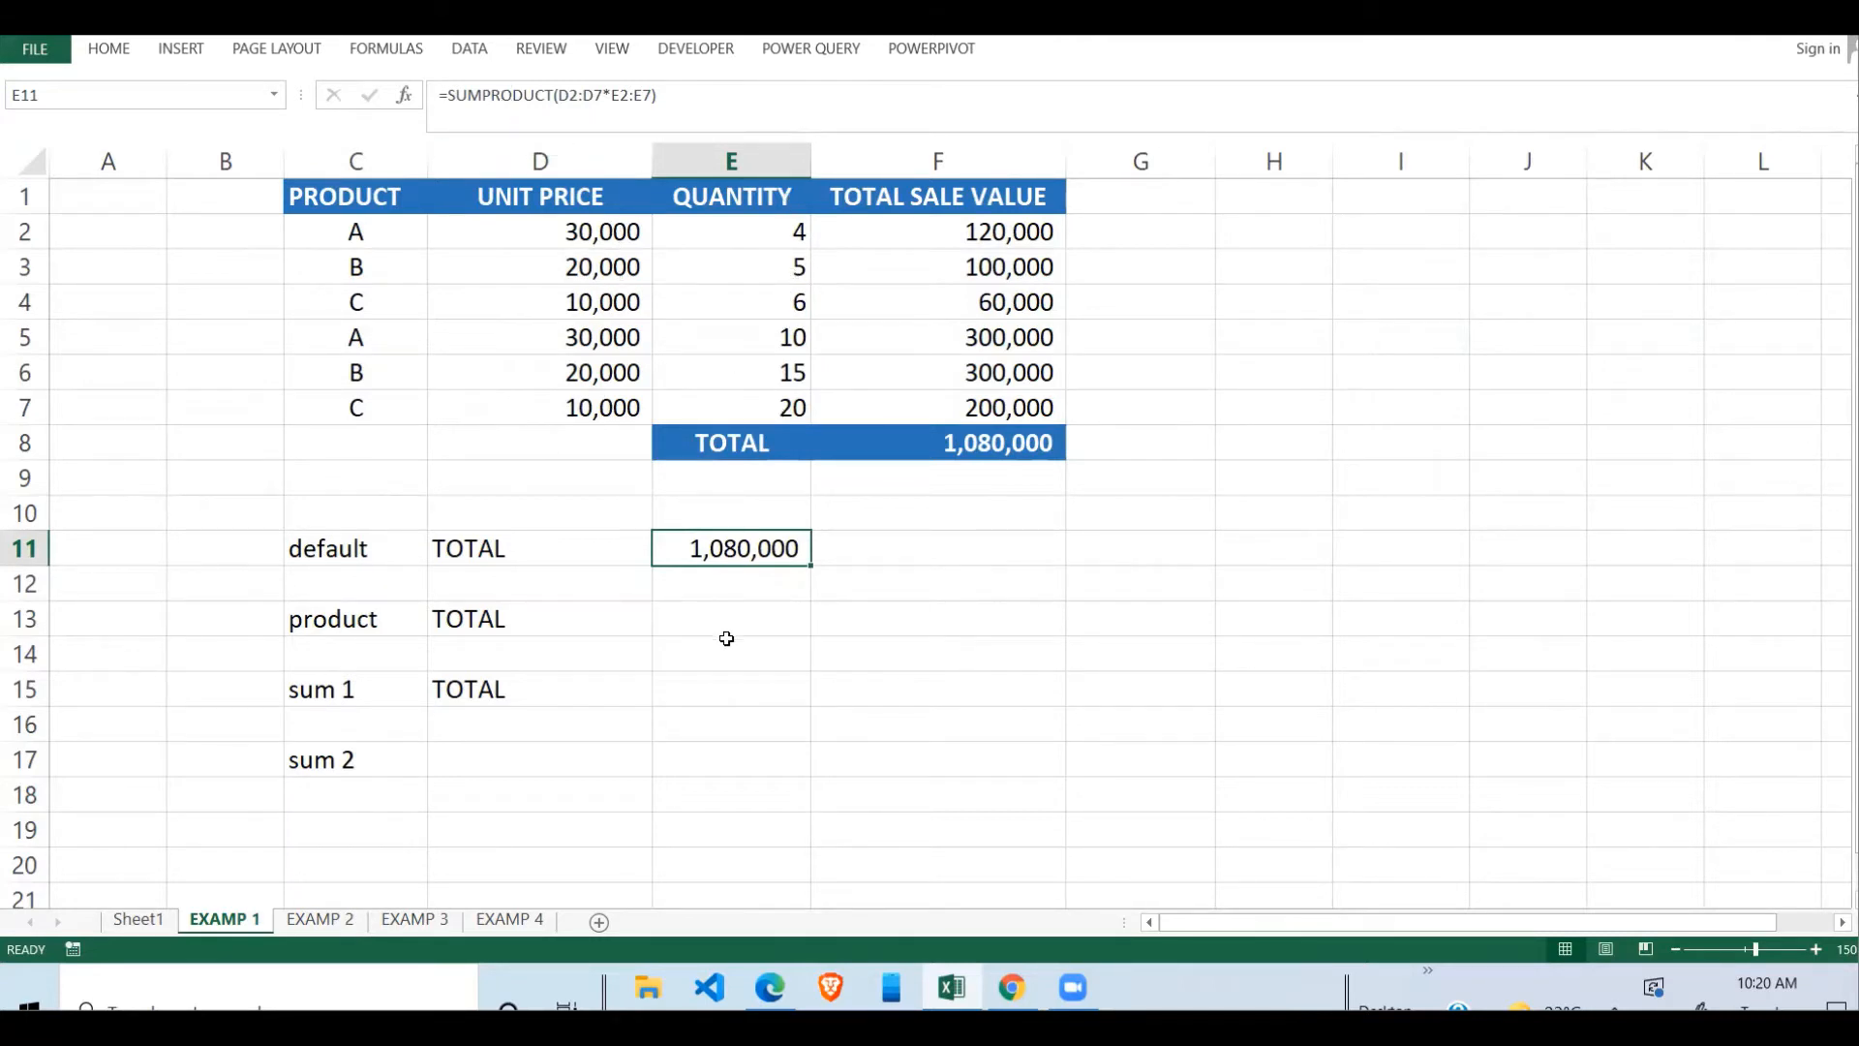
{"action": "type", "text": "=sum"}
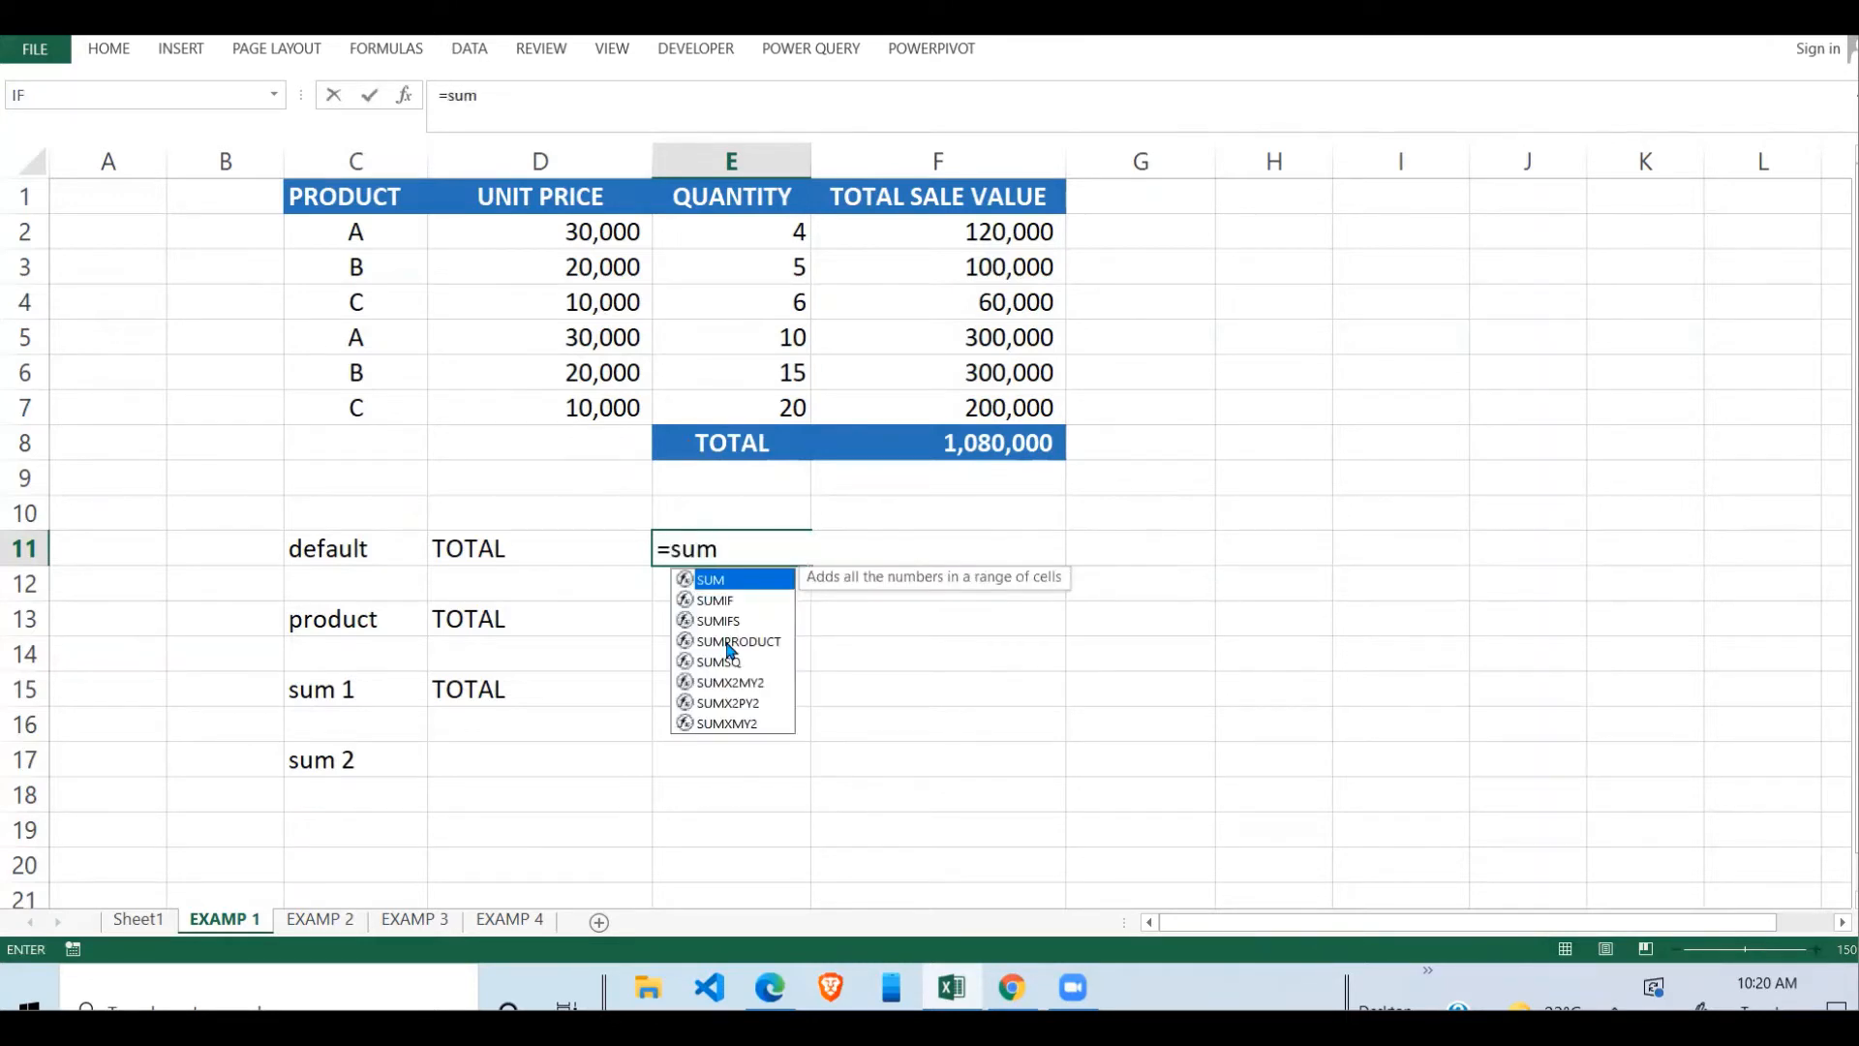
{"action": "type", "text": "prodct"}
{"action": "key", "text": "BackSpace"}
{"action": "key", "text": "BackSpace"}
{"action": "type", "text": "u"}
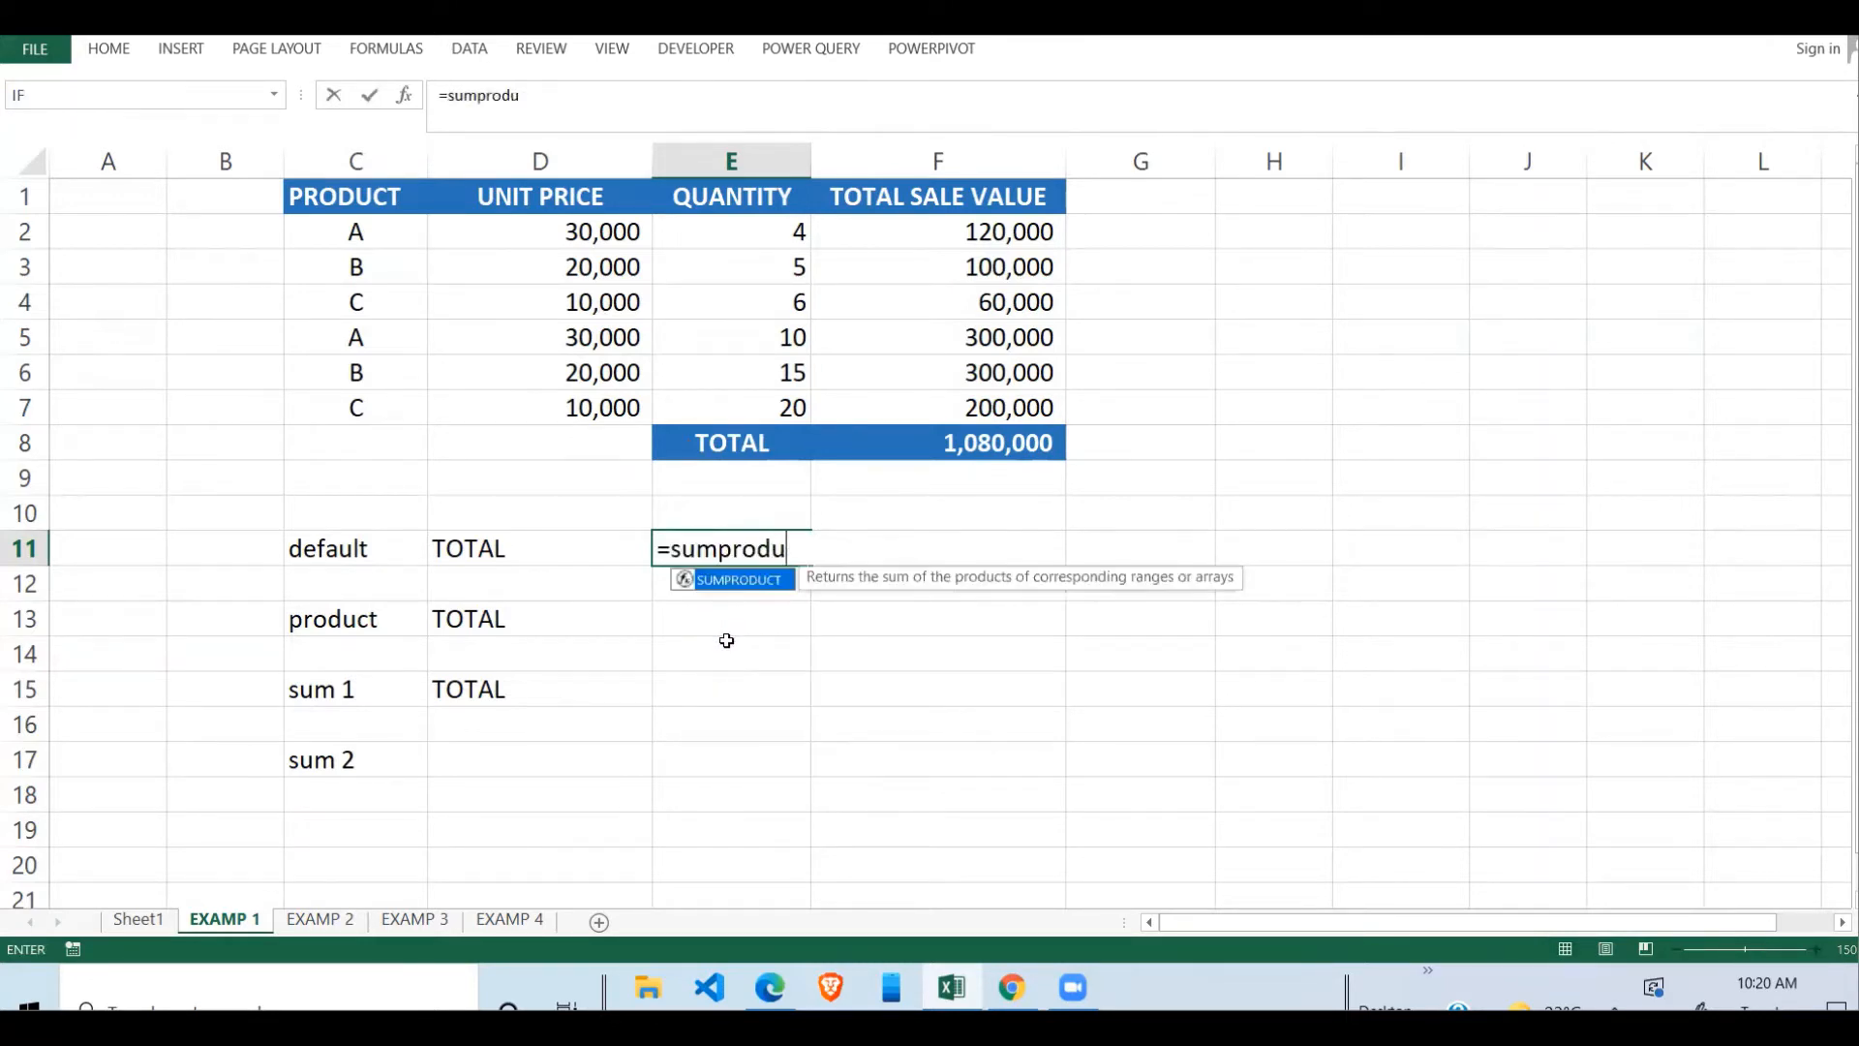
{"action": "type", "text": "ct("}
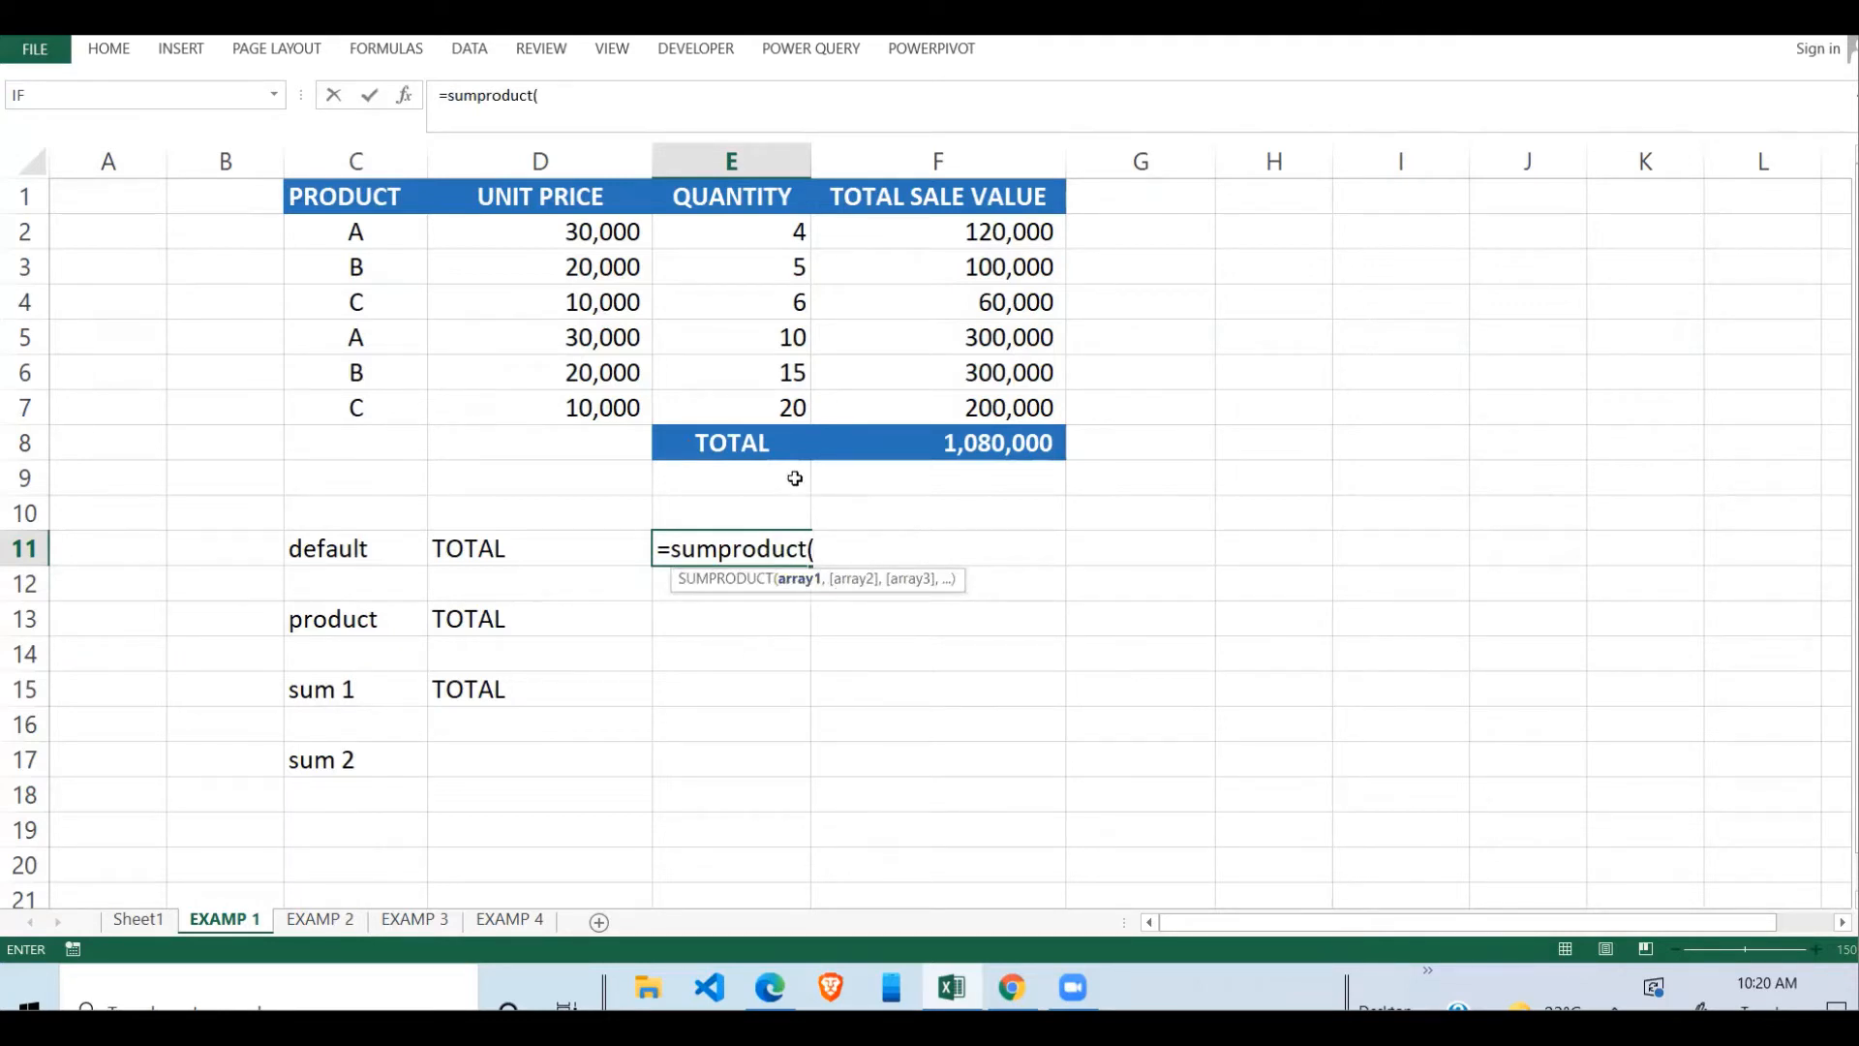
{"action": "left_click_drag", "start_coordinate": [618, 232], "coordinate": [609, 400]}
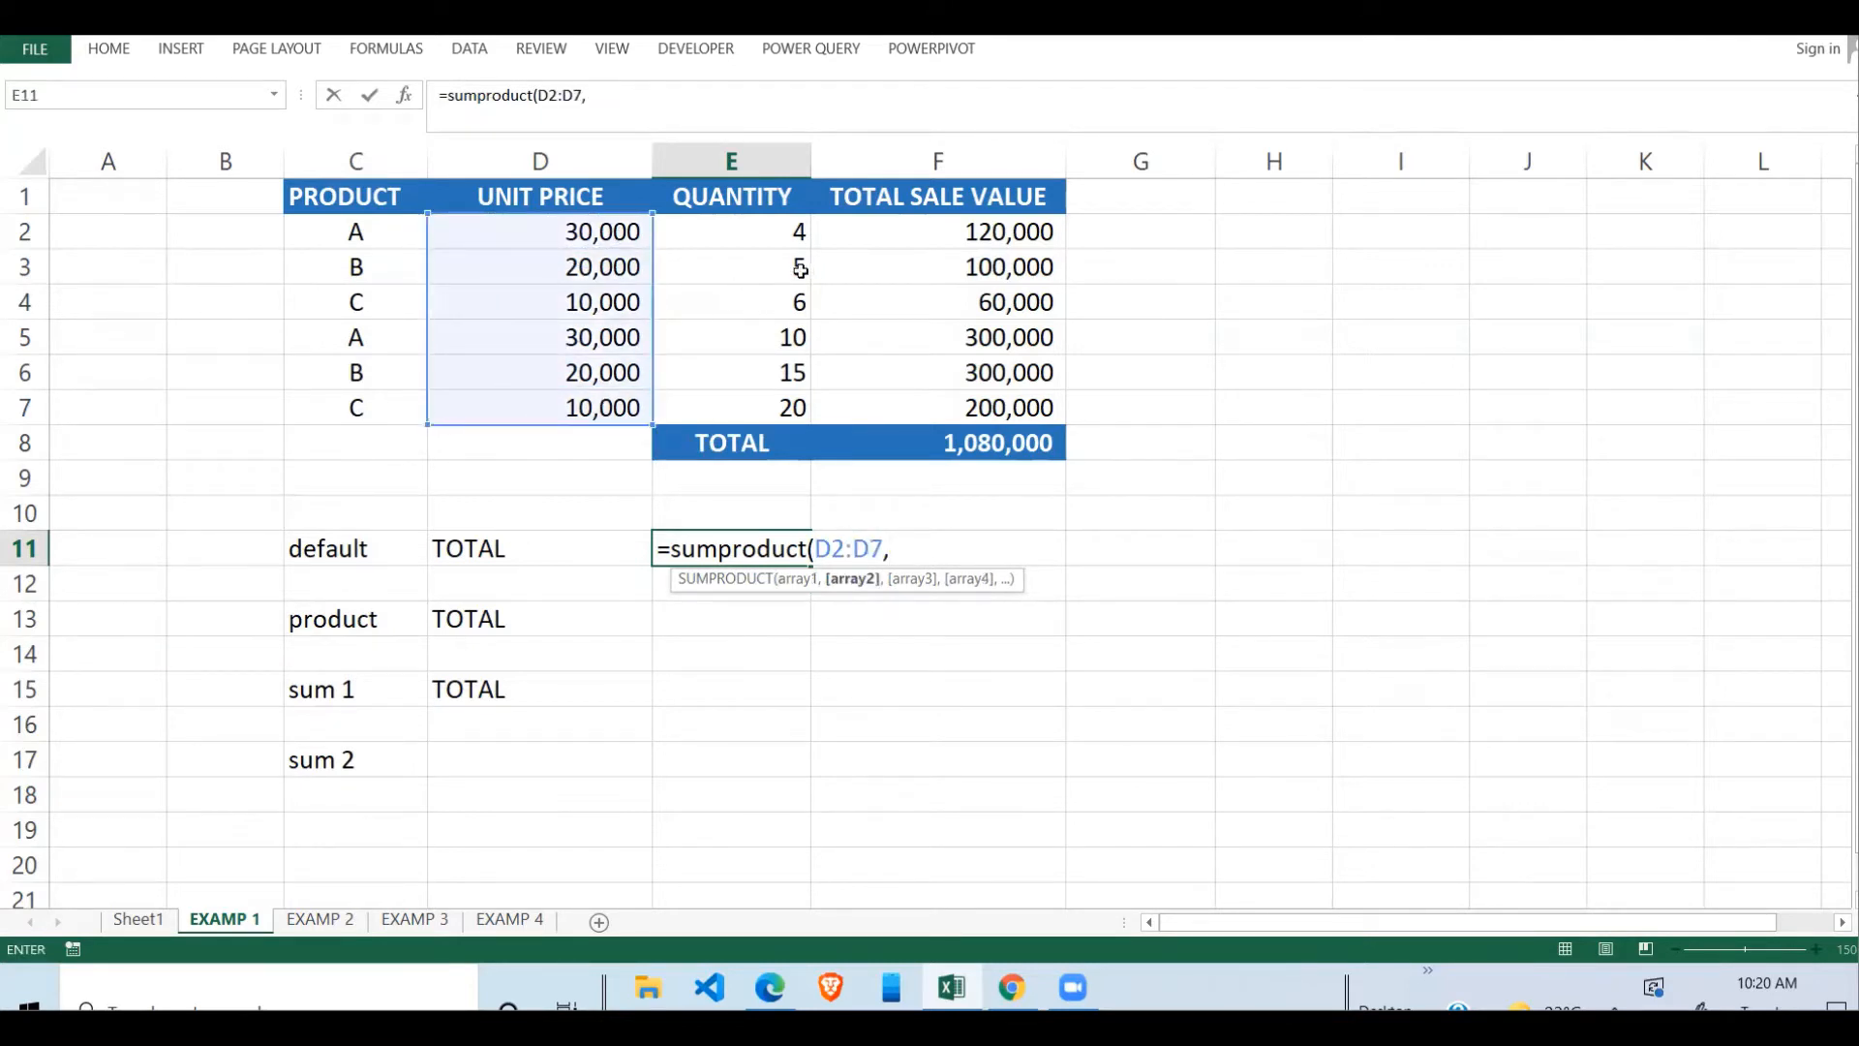
{"action": "left_click_drag", "start_coordinate": [780, 235], "coordinate": [779, 398]}
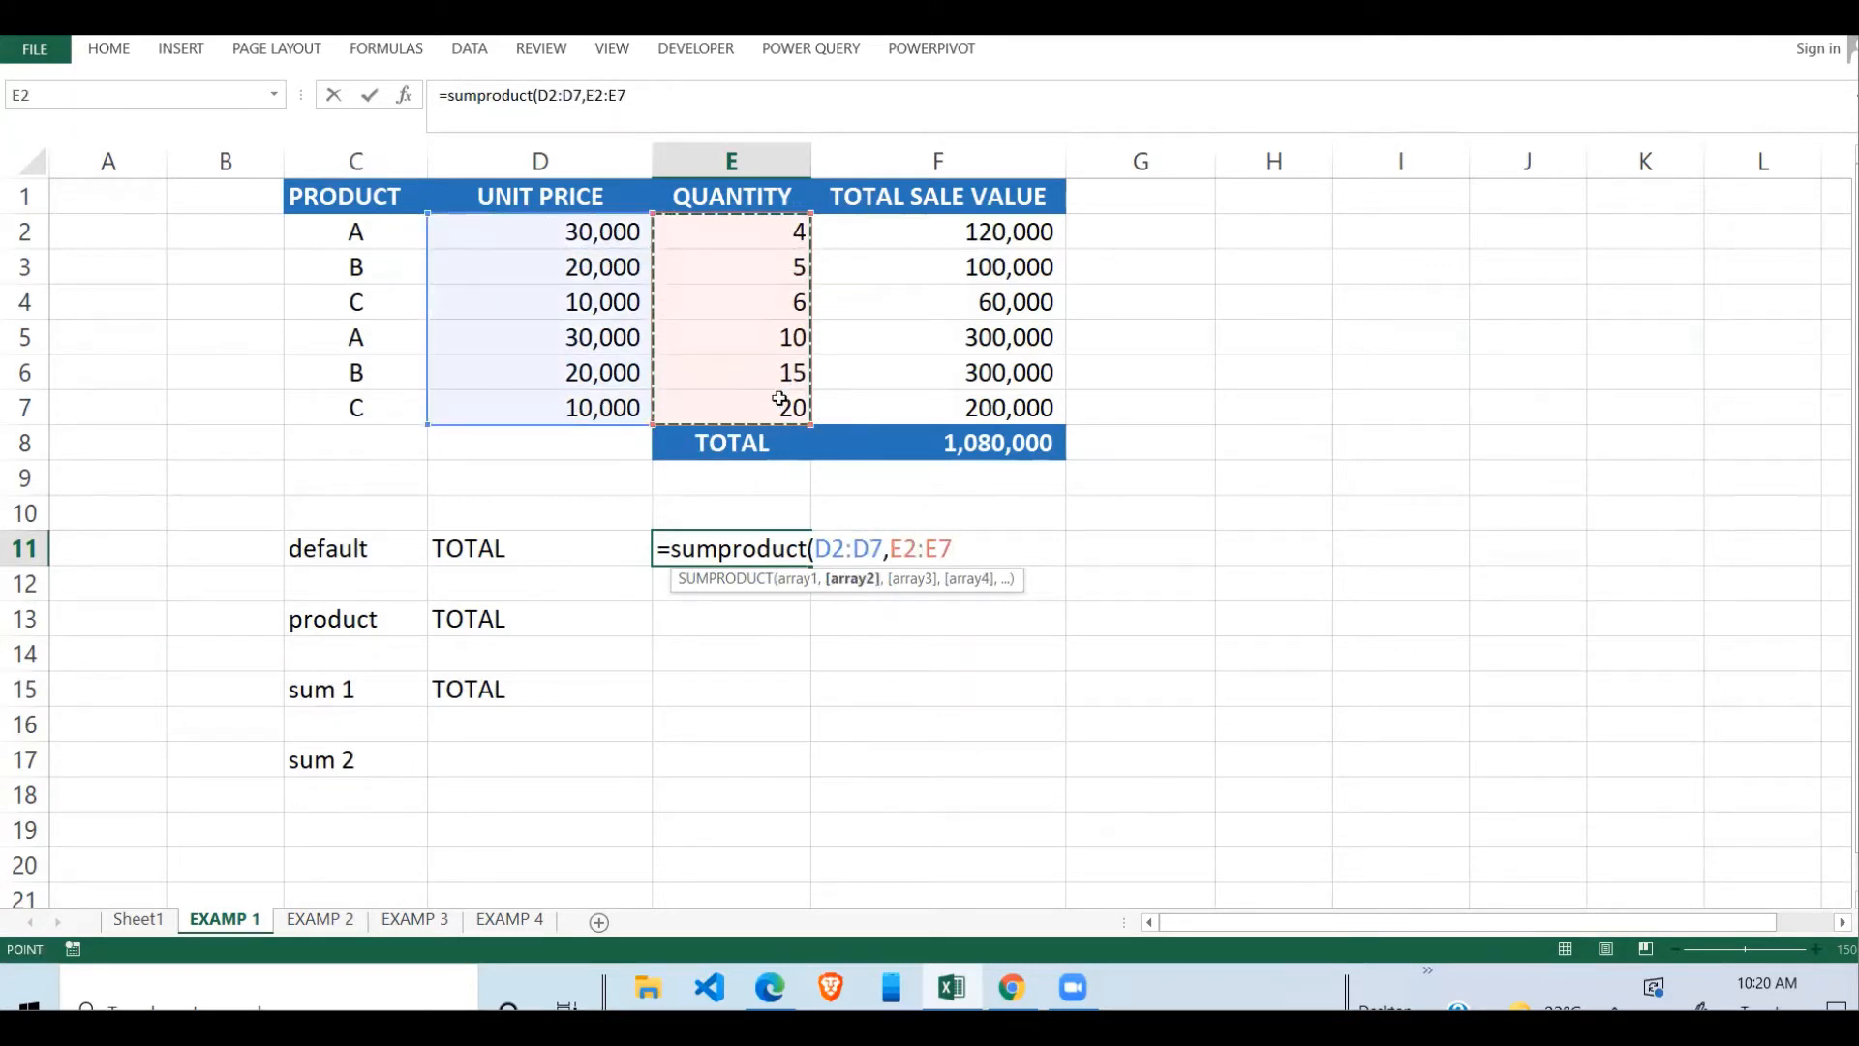
{"action": "key", "text": "Return"}
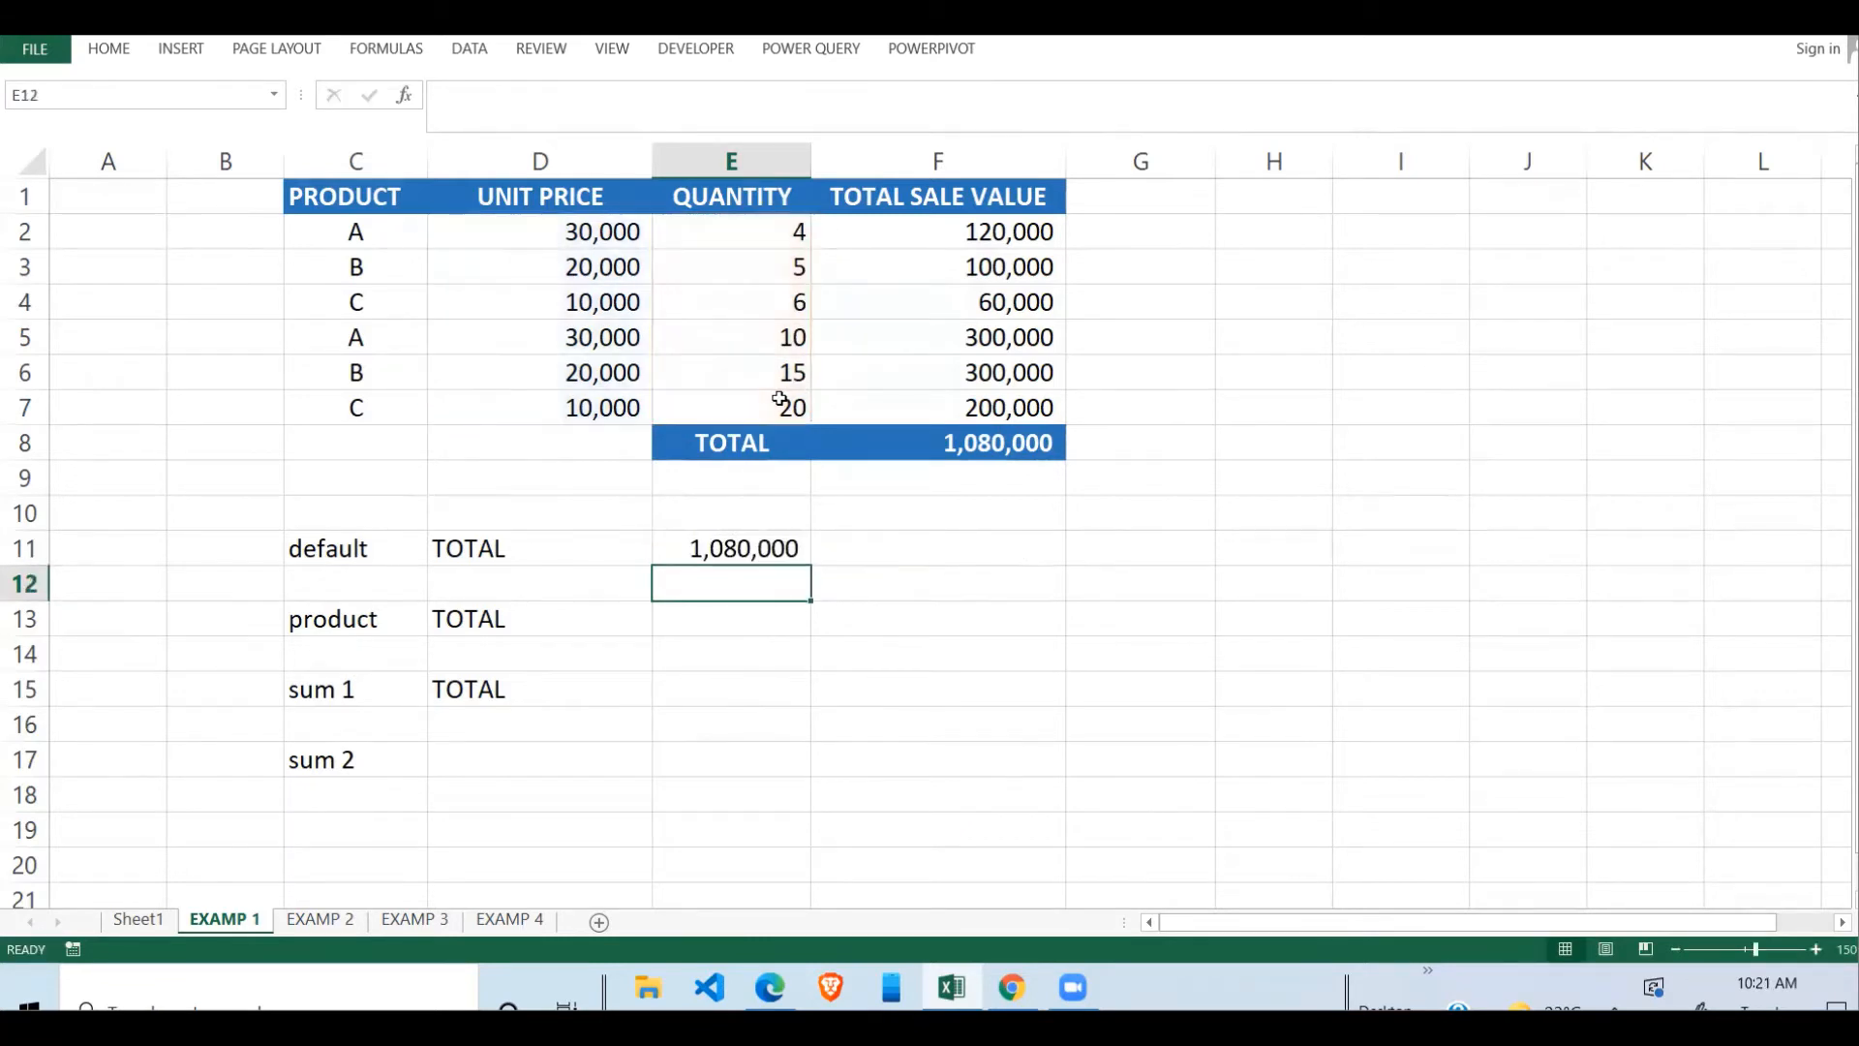
{"action": "left_click", "coordinate": [765, 549]}
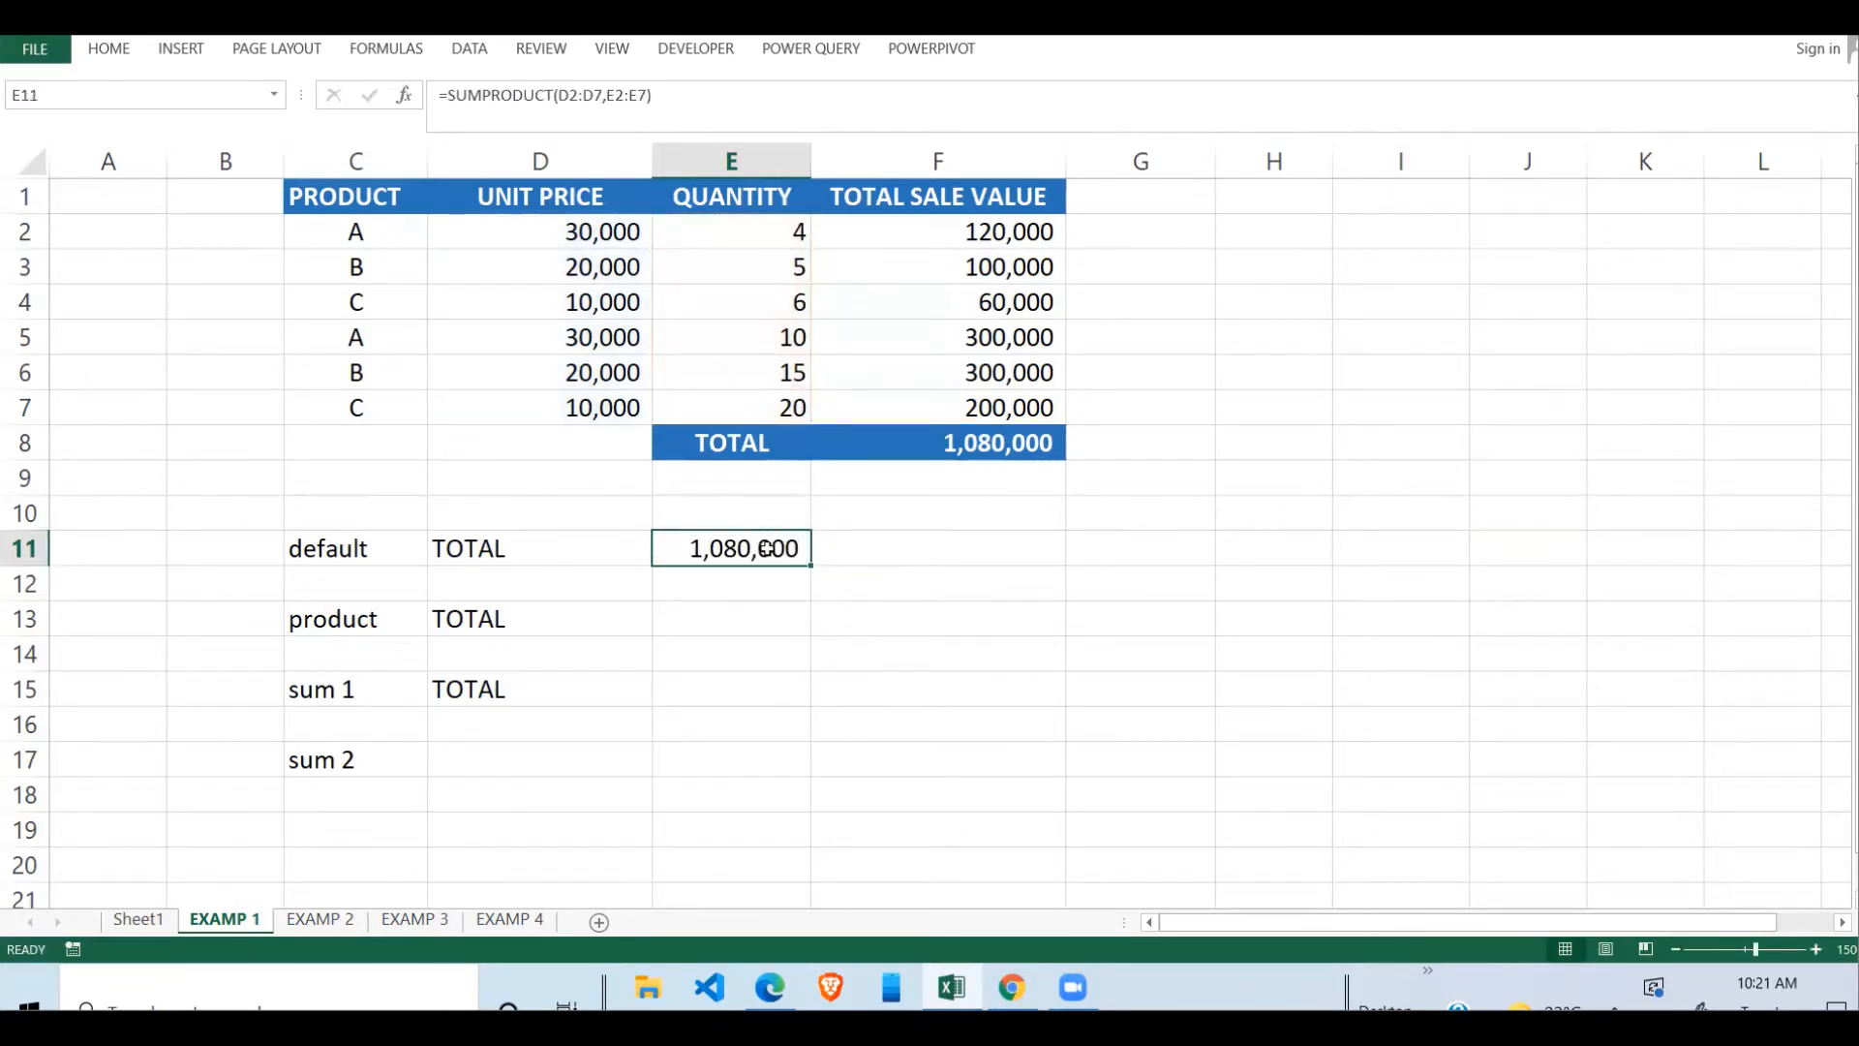
- Begin a formula in E13, the total cell for the product row
{"action": "left_click", "coordinate": [748, 624]}
{"action": "type", "text": "="}
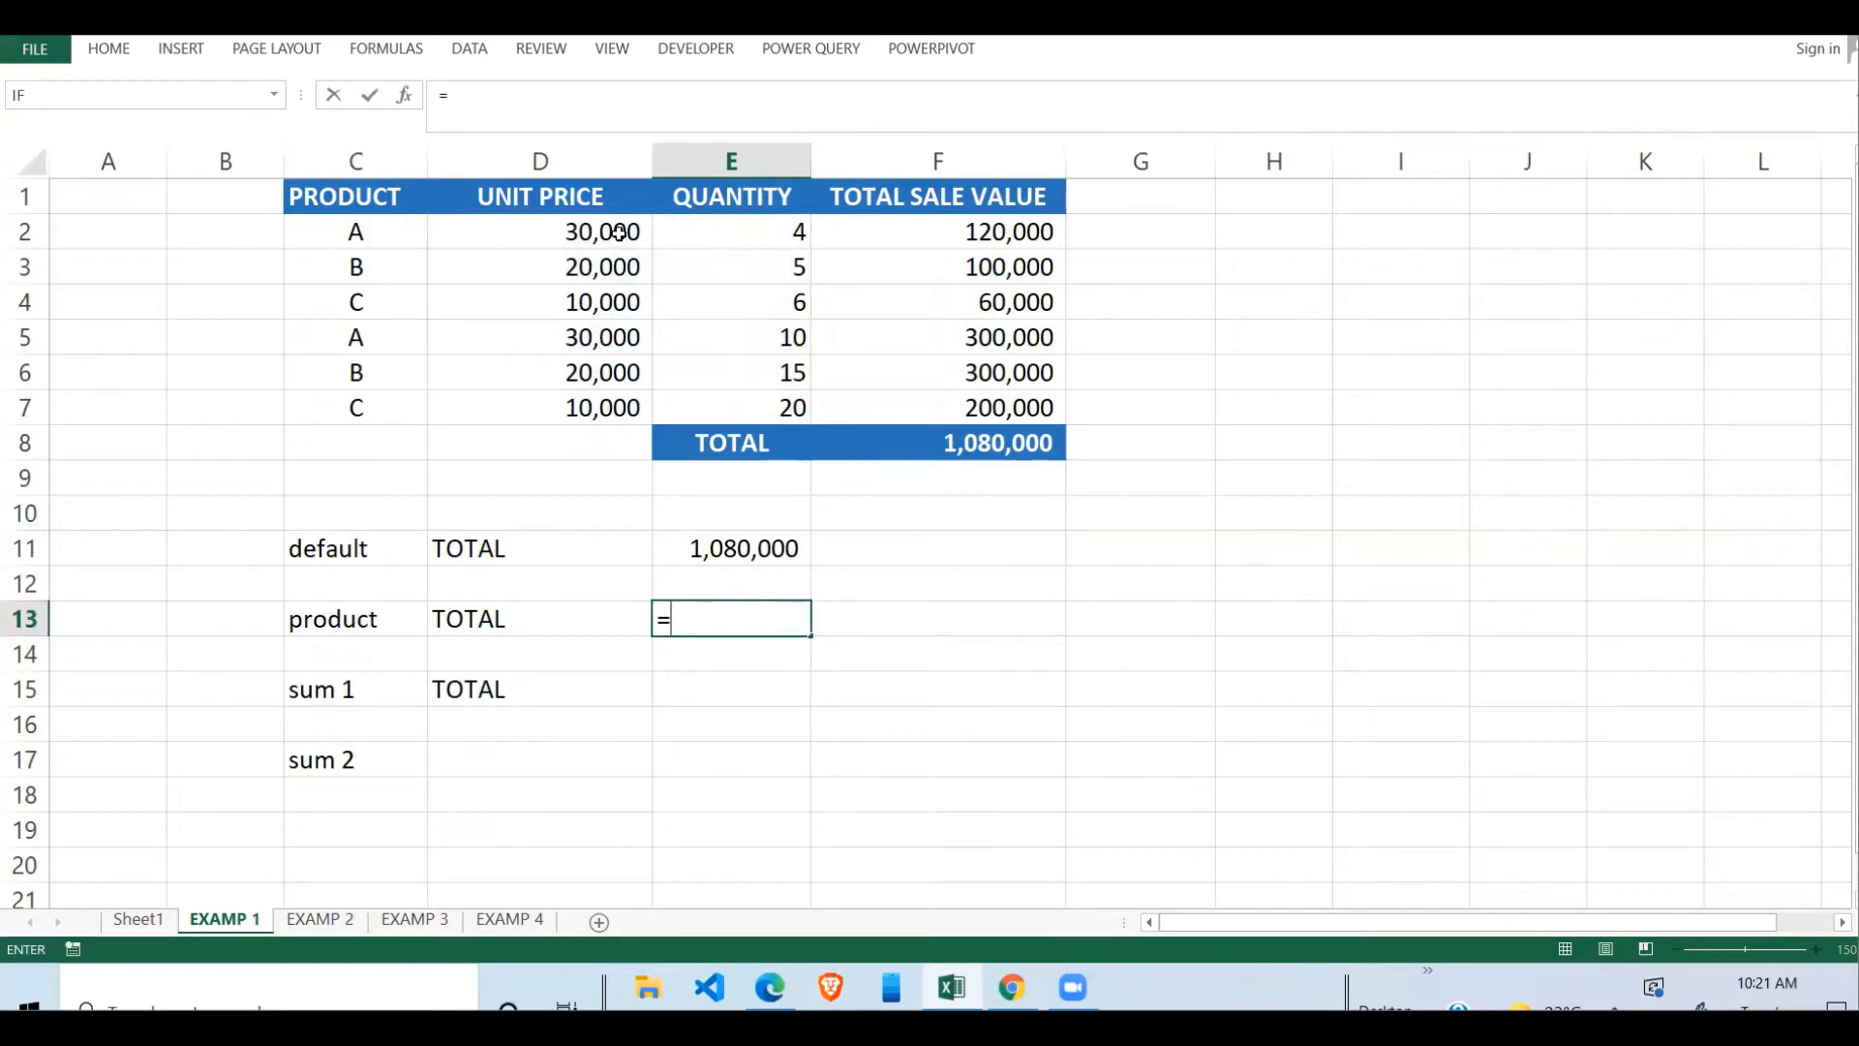
{"action": "left_click_drag", "start_coordinate": [619, 232], "coordinate": [632, 372]}
{"action": "key", "text": "BackSpace"}
{"action": "key", "text": "BackSpace"}
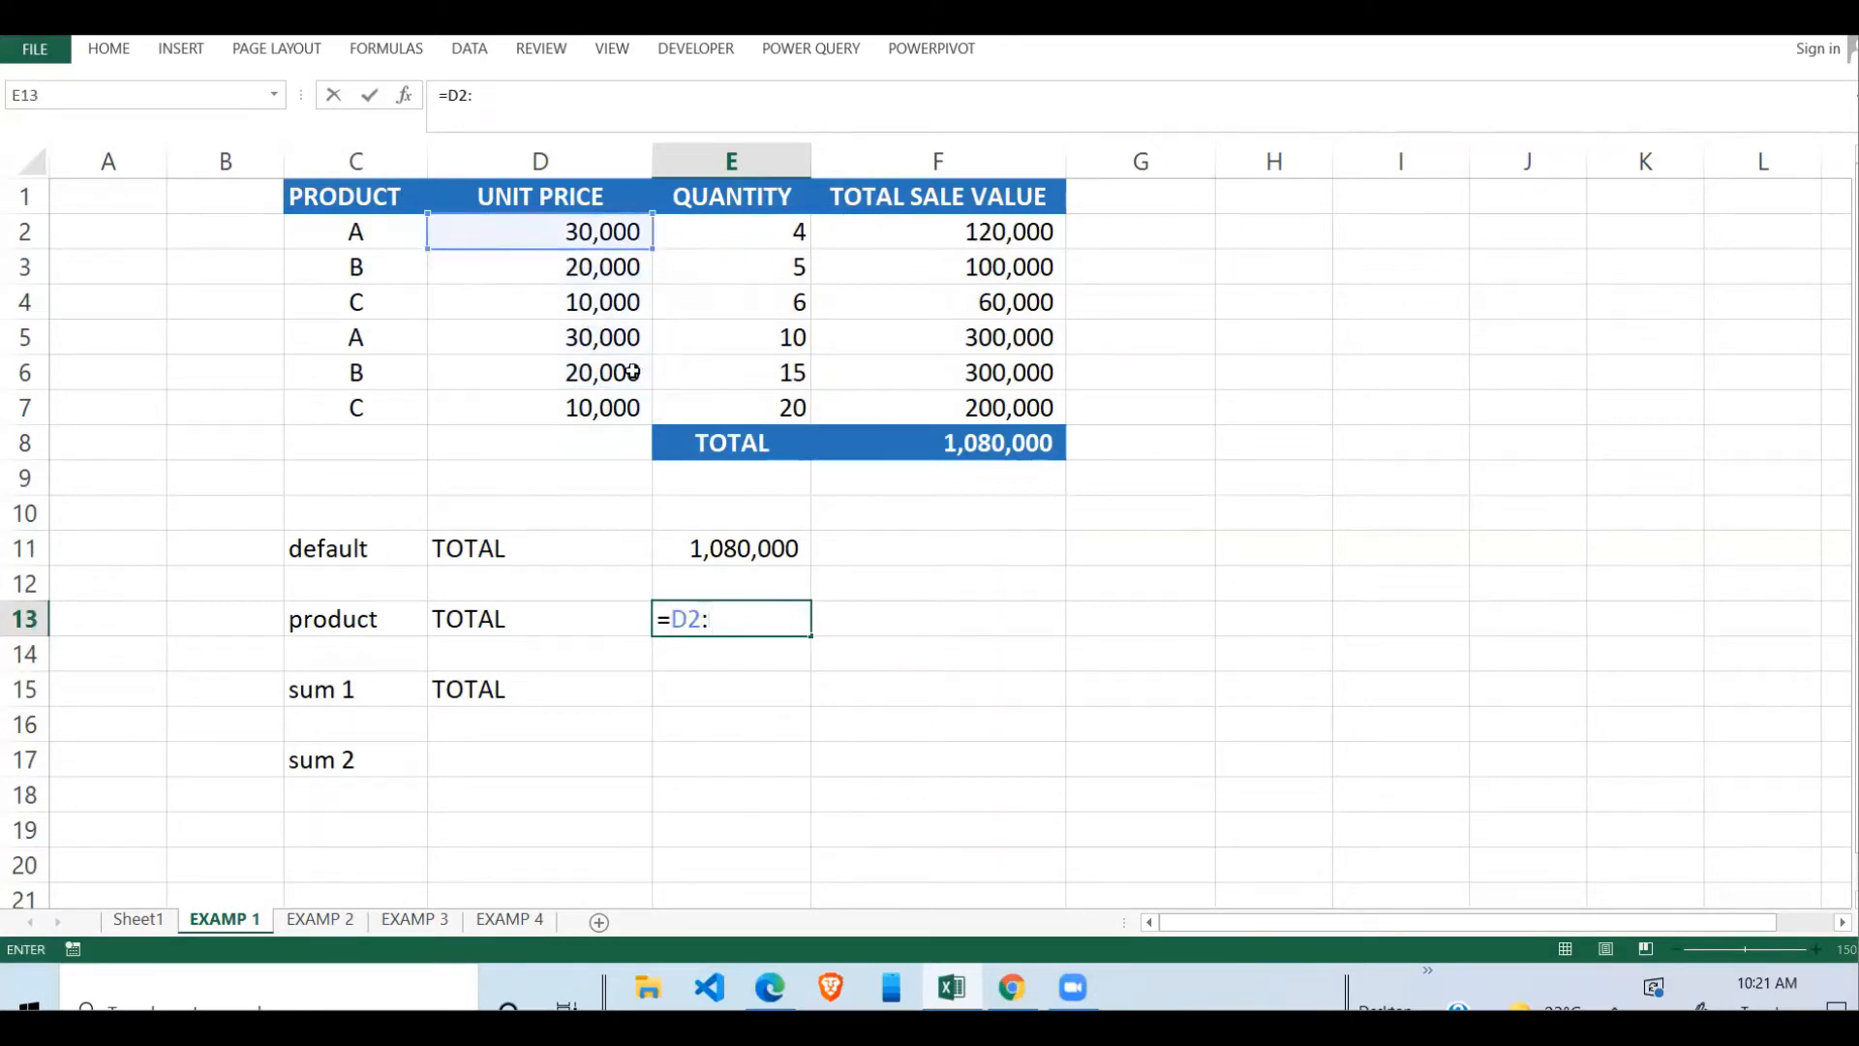
{"action": "key", "text": "BackSpace"}
{"action": "key", "text": "BackSpace"}
{"action": "key", "text": "BackSpace"}
- Complete the formula in E13 as =SUMPRODUCT(D2:D7*E2:E7), multiplying unit price by quantity
{"action": "type", "text": "sumpro"}
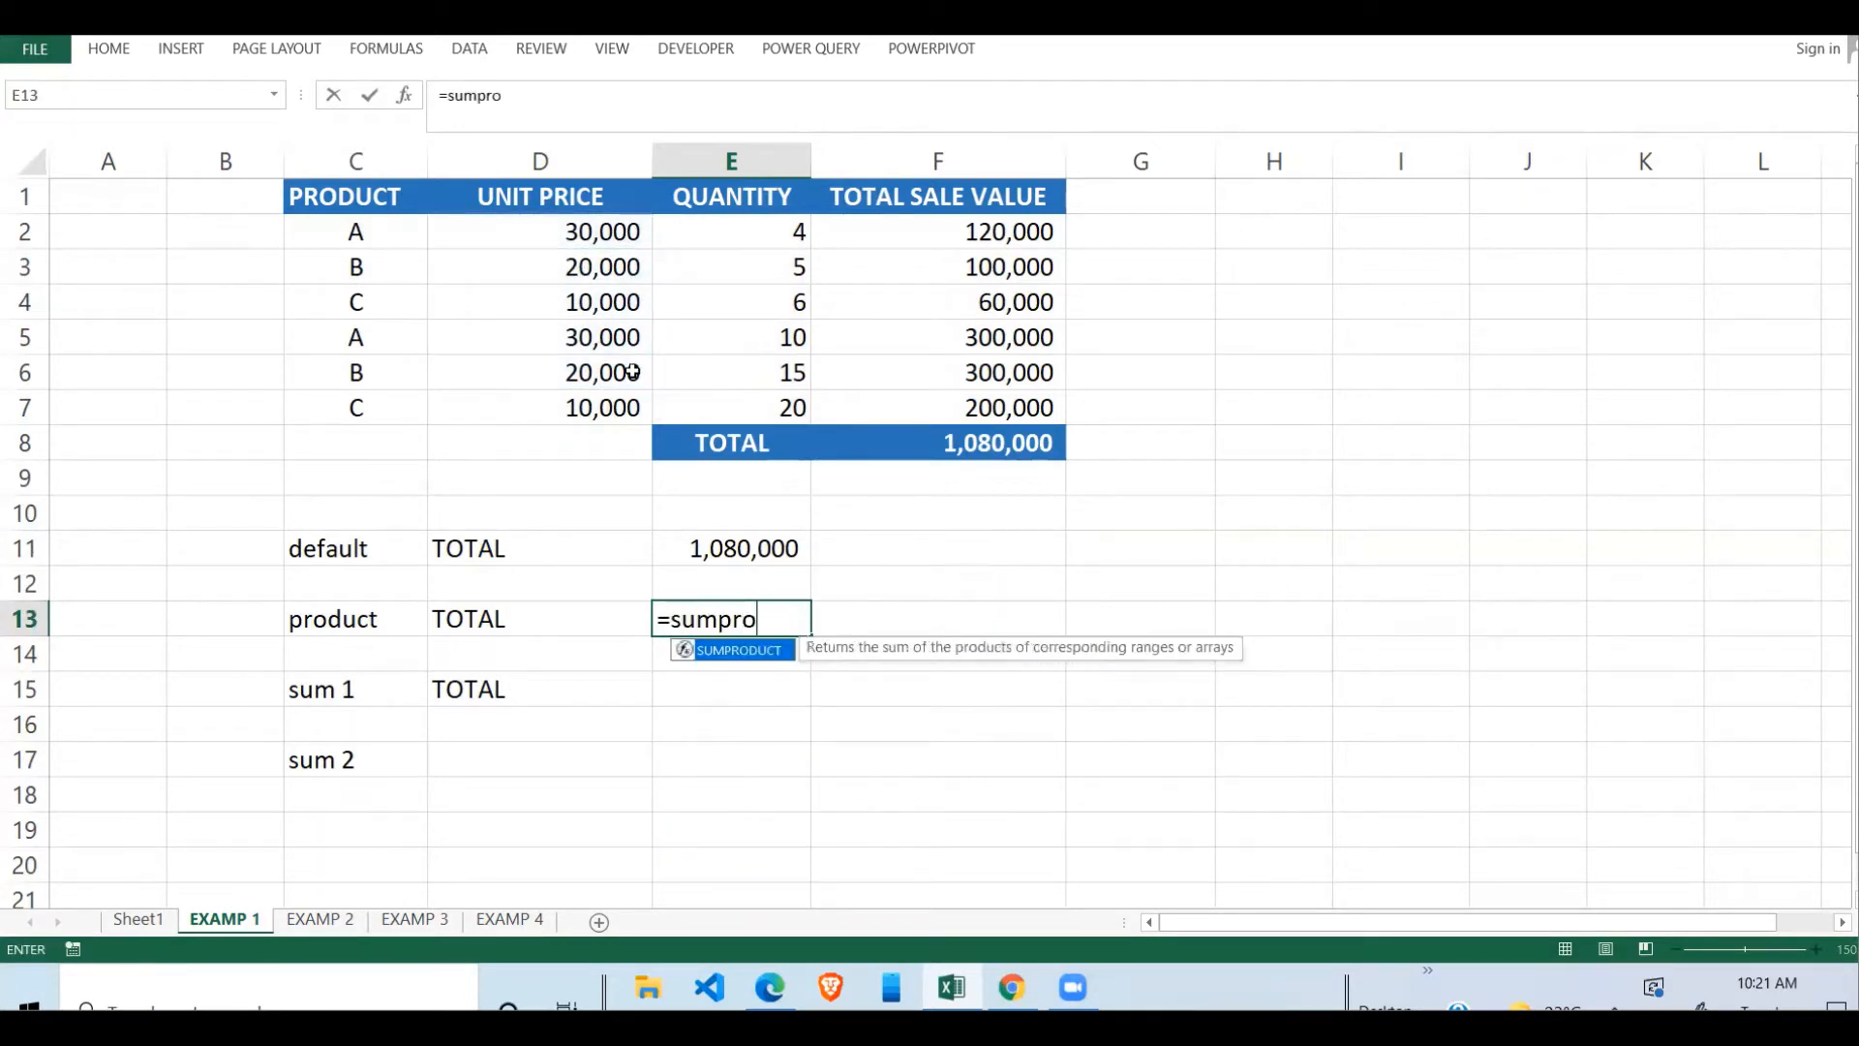
{"action": "type", "text": "duct("}
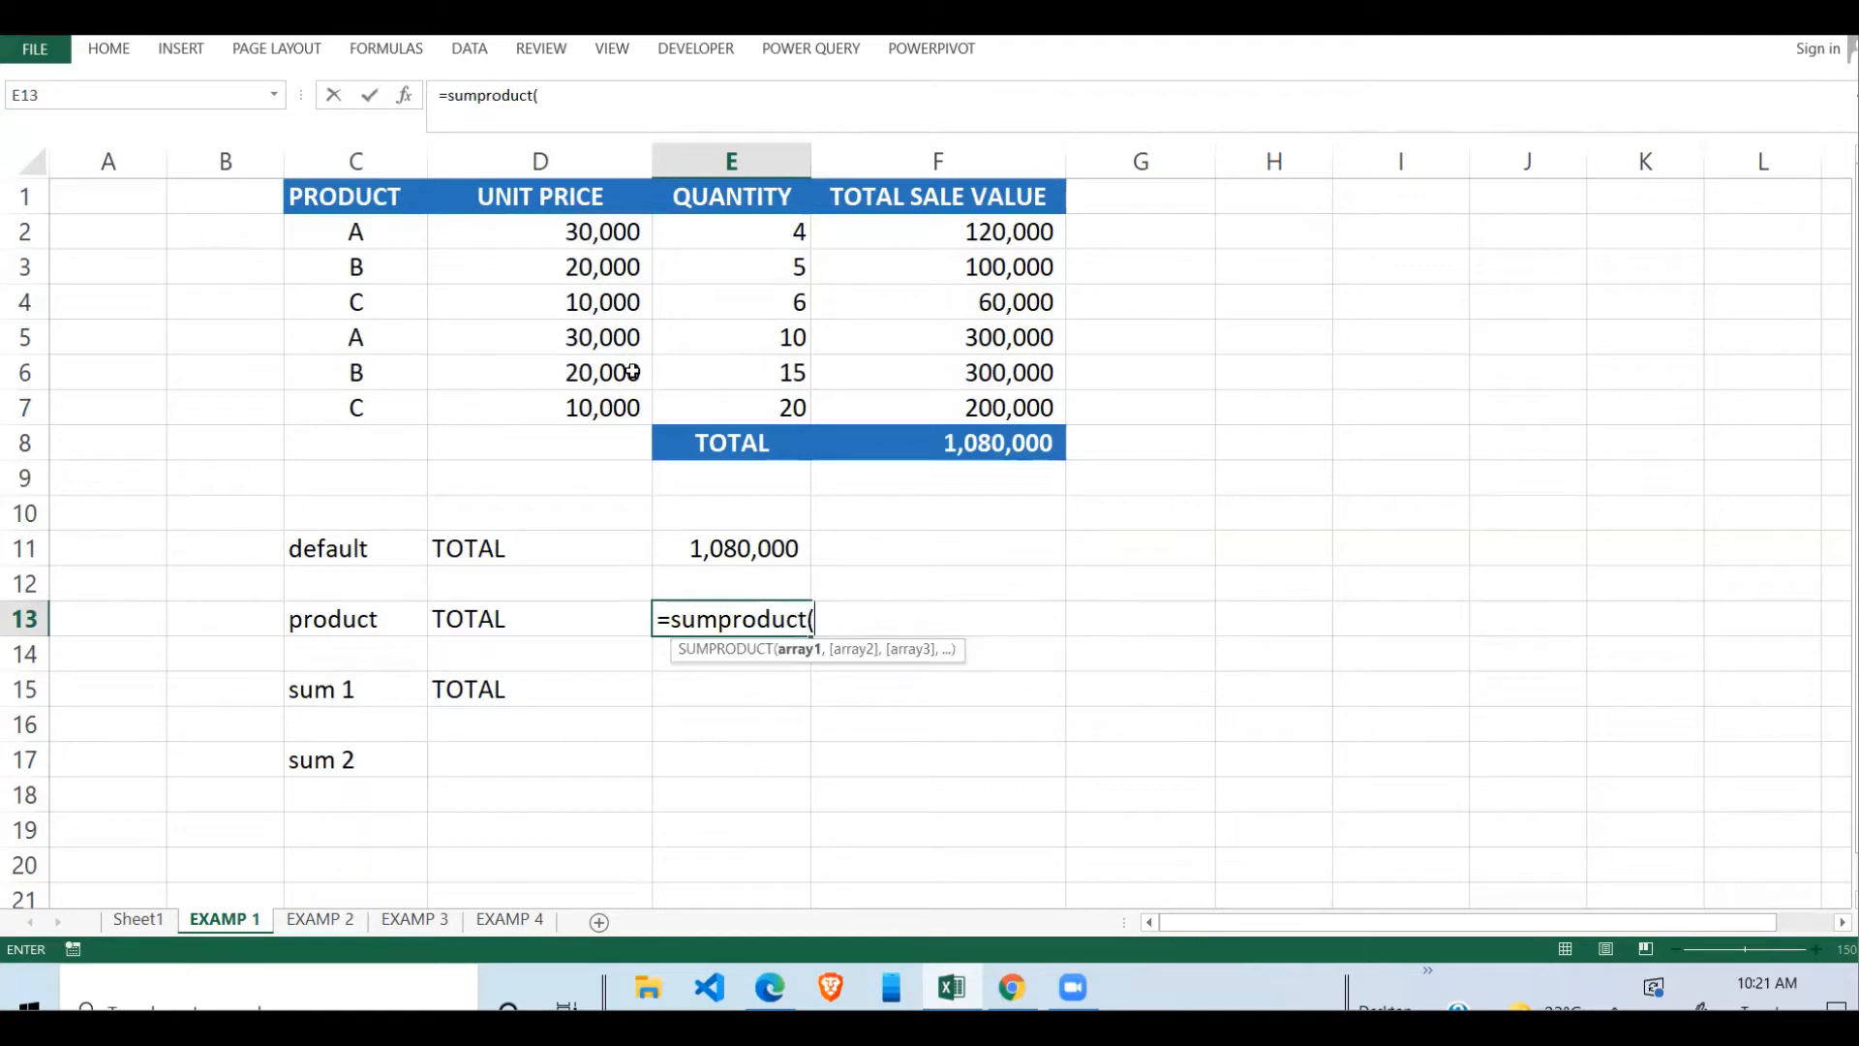
{"action": "left_click_drag", "start_coordinate": [598, 242], "coordinate": [598, 407]}
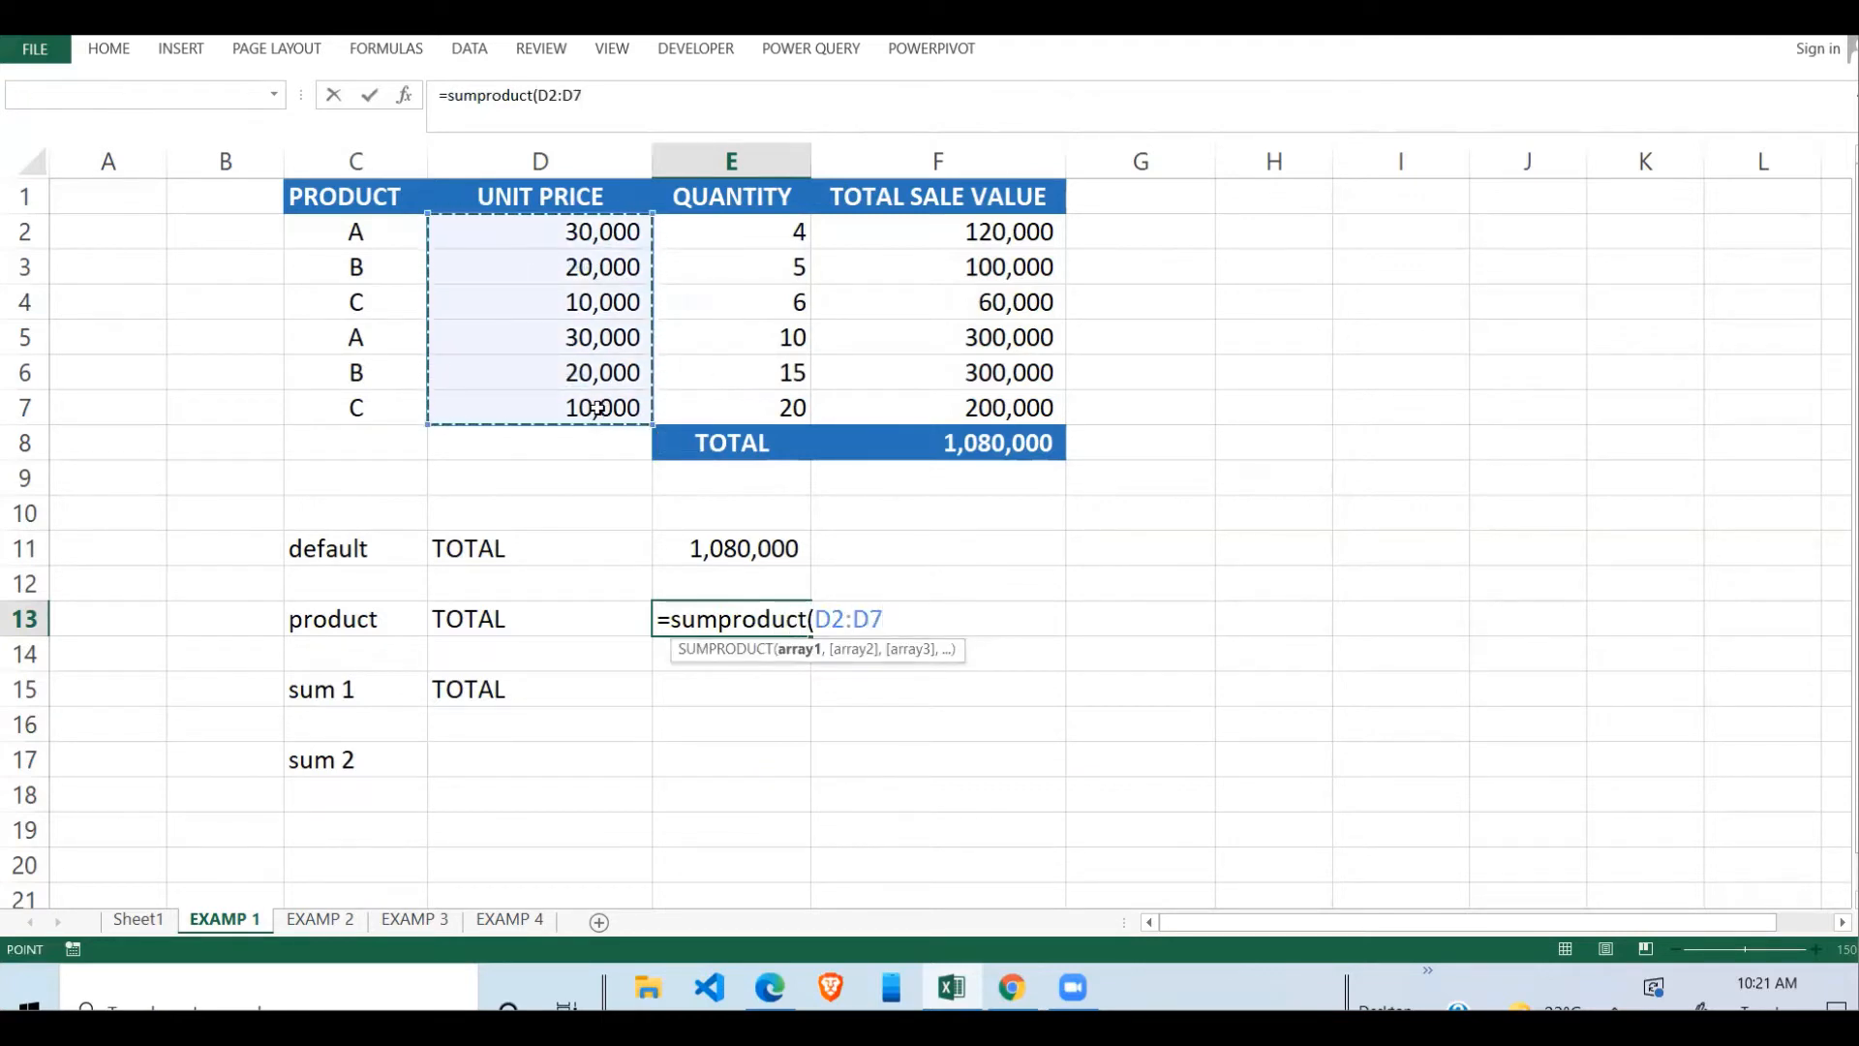
{"action": "type", "text": "*"}
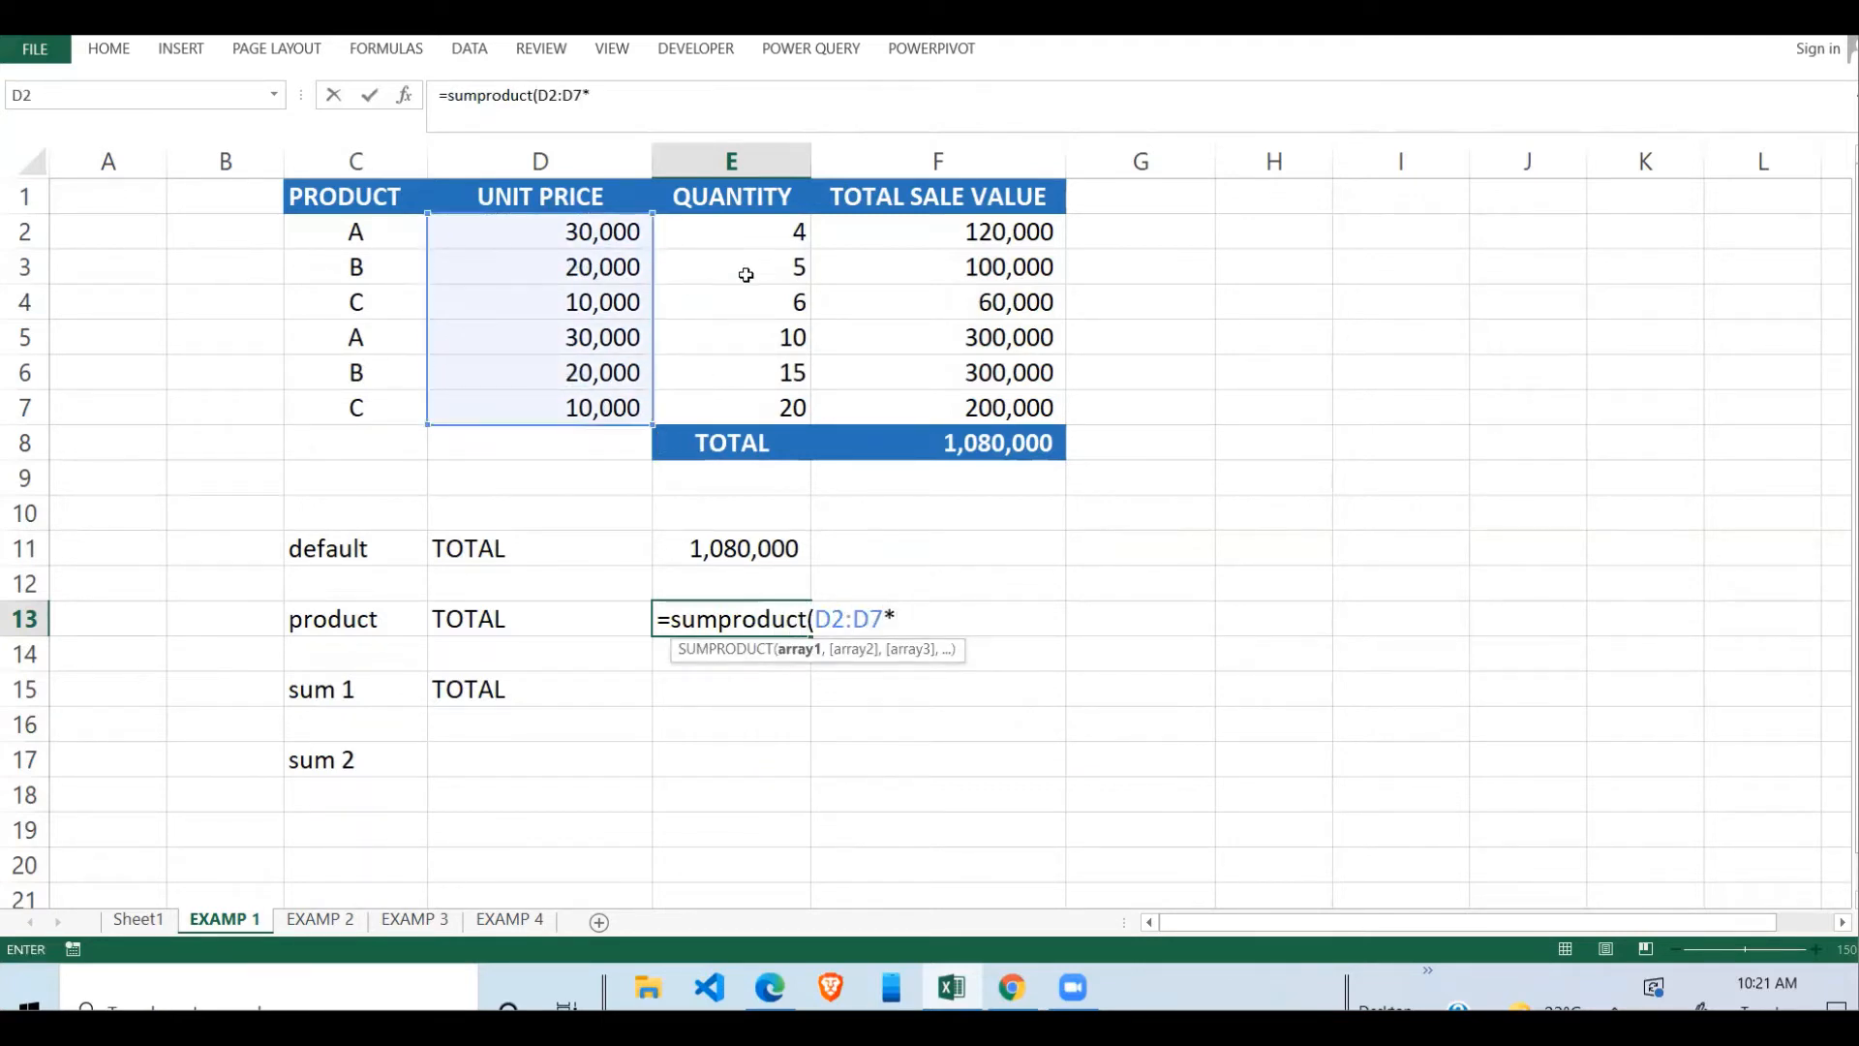
{"action": "left_click_drag", "start_coordinate": [759, 241], "coordinate": [733, 406]}
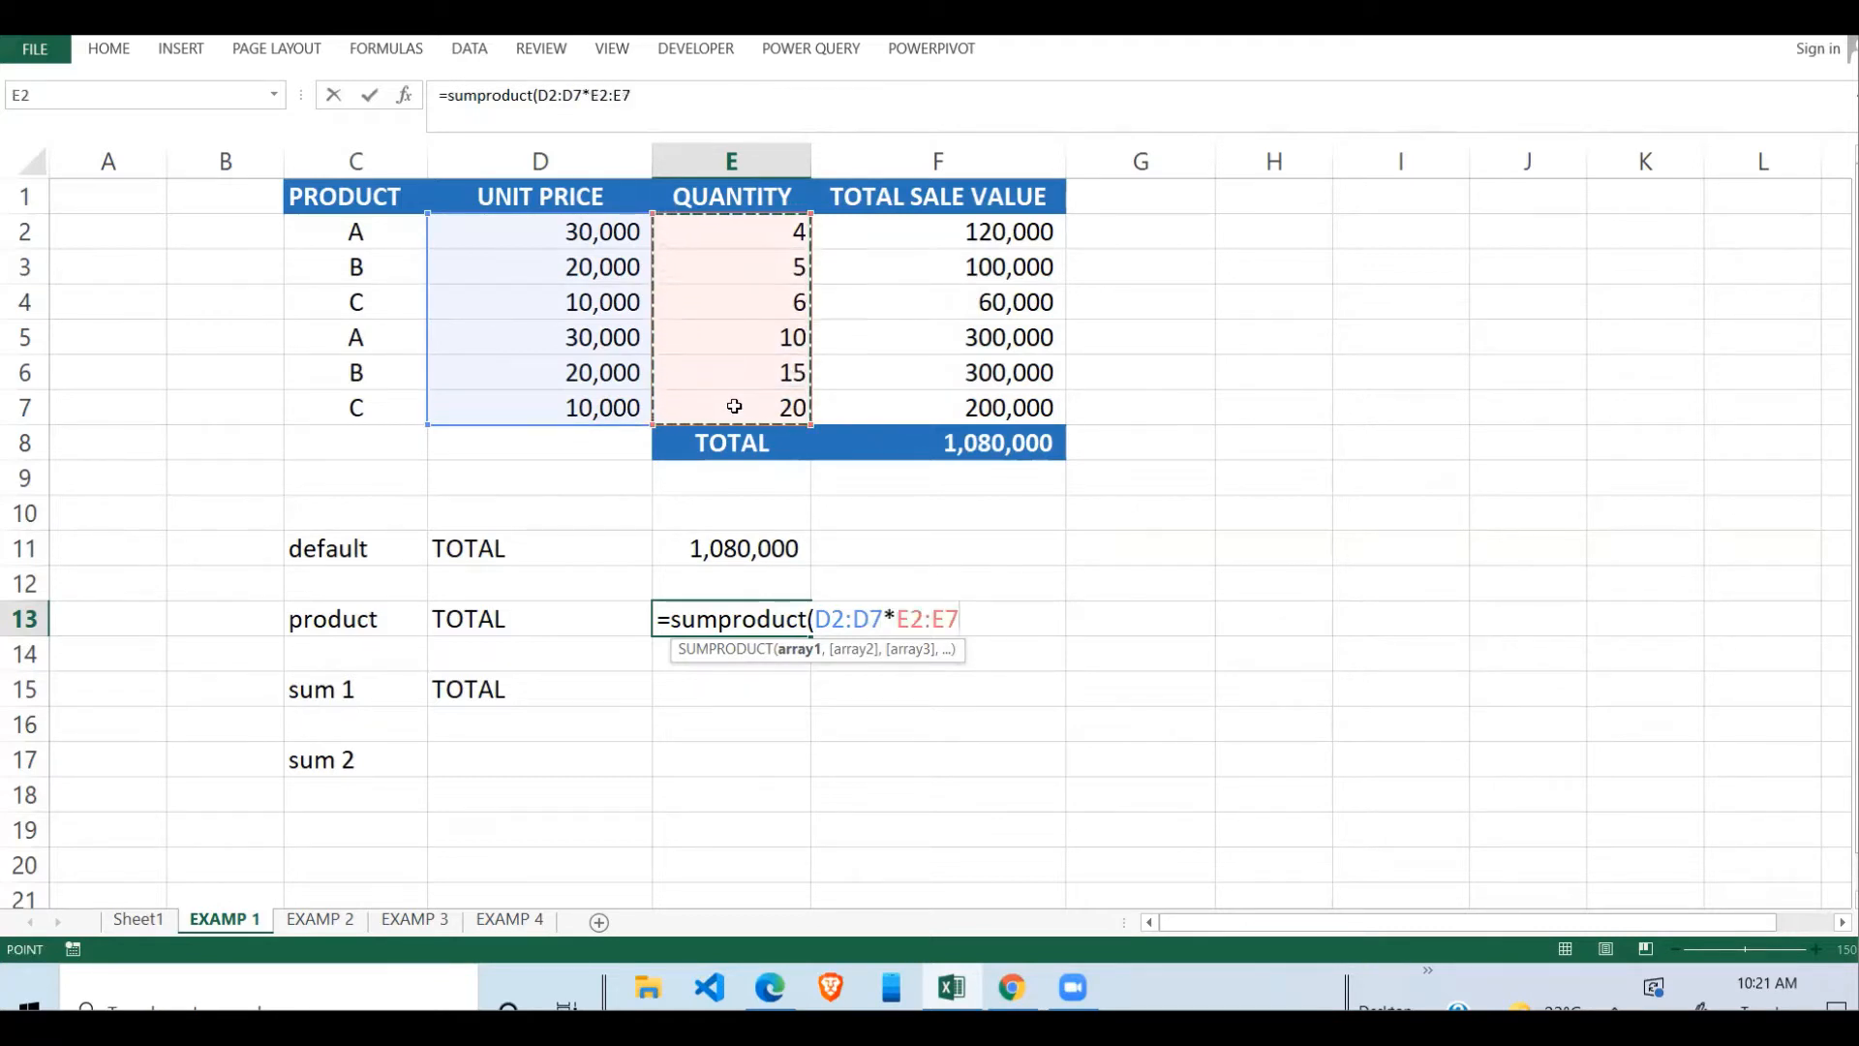
{"action": "type", "text": ")"}
{"action": "key", "text": "Return"}
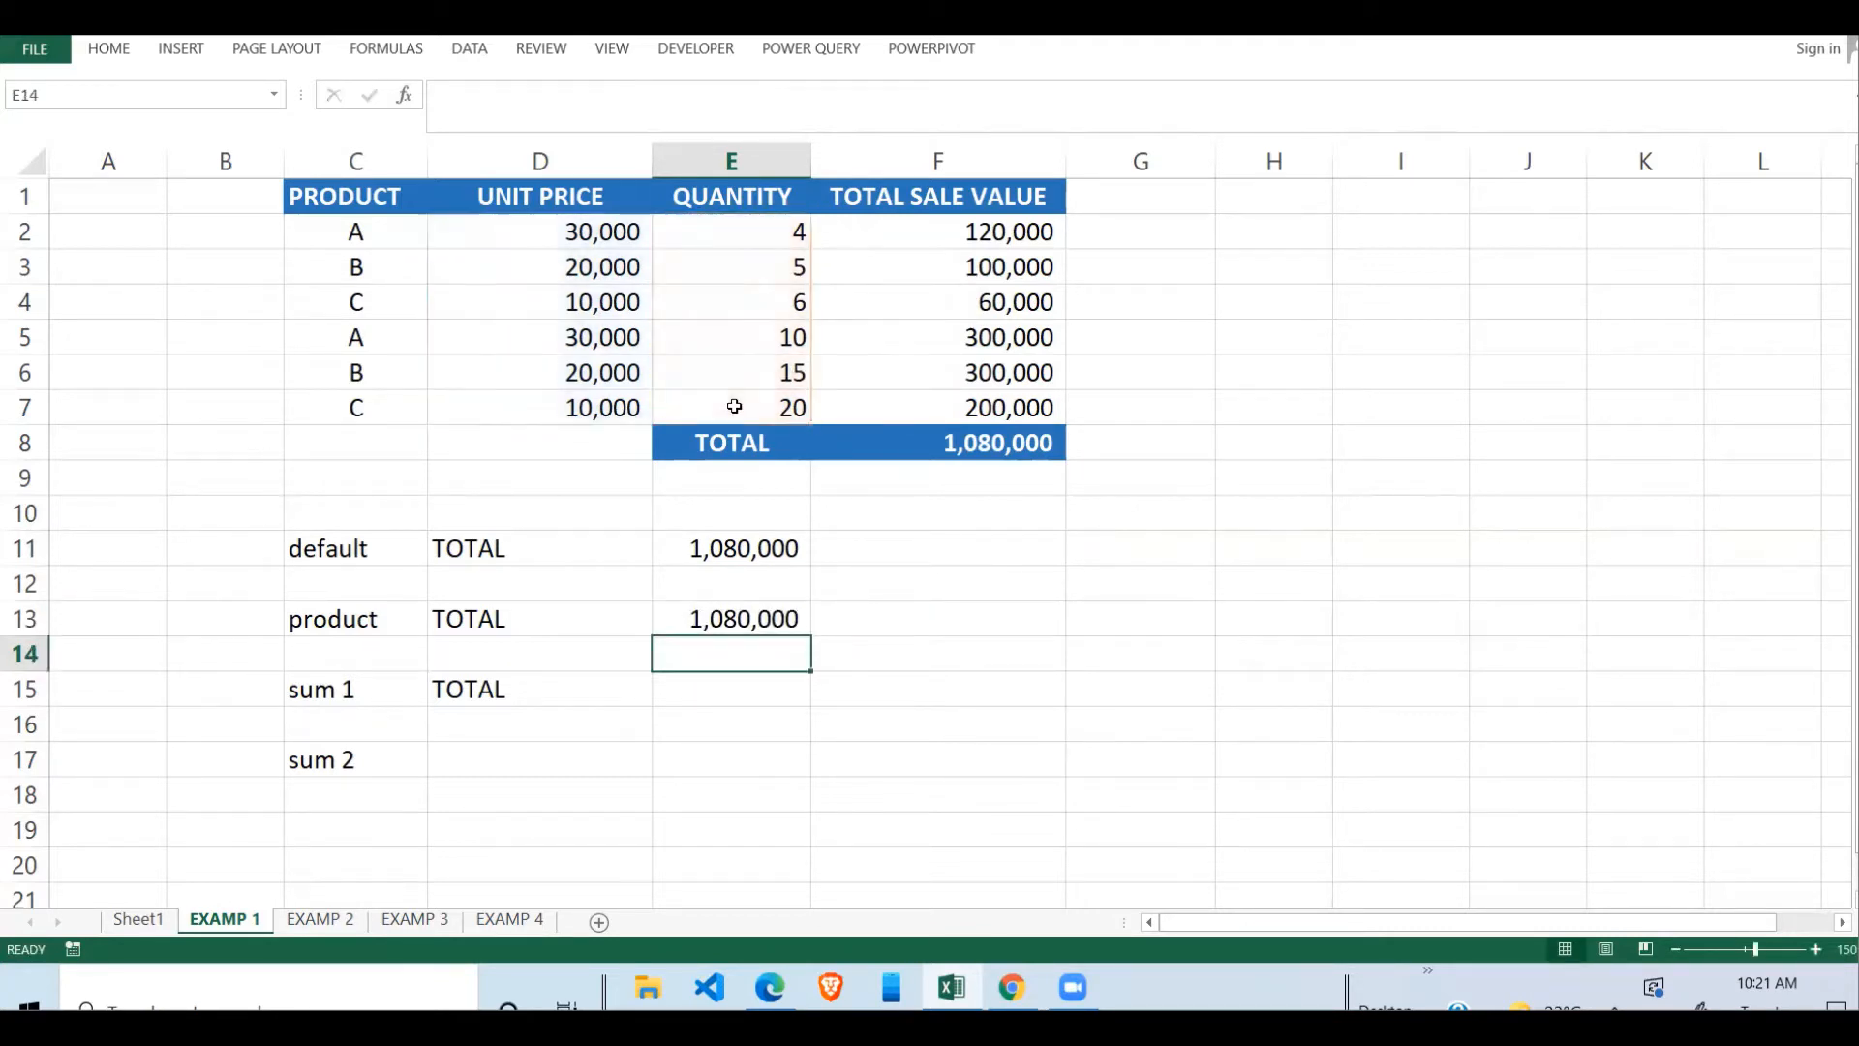
- Compare the multiplication-style SUMPRODUCT formula in E13 with the comma-separated one in E11
{"action": "left_click", "coordinate": [788, 618]}
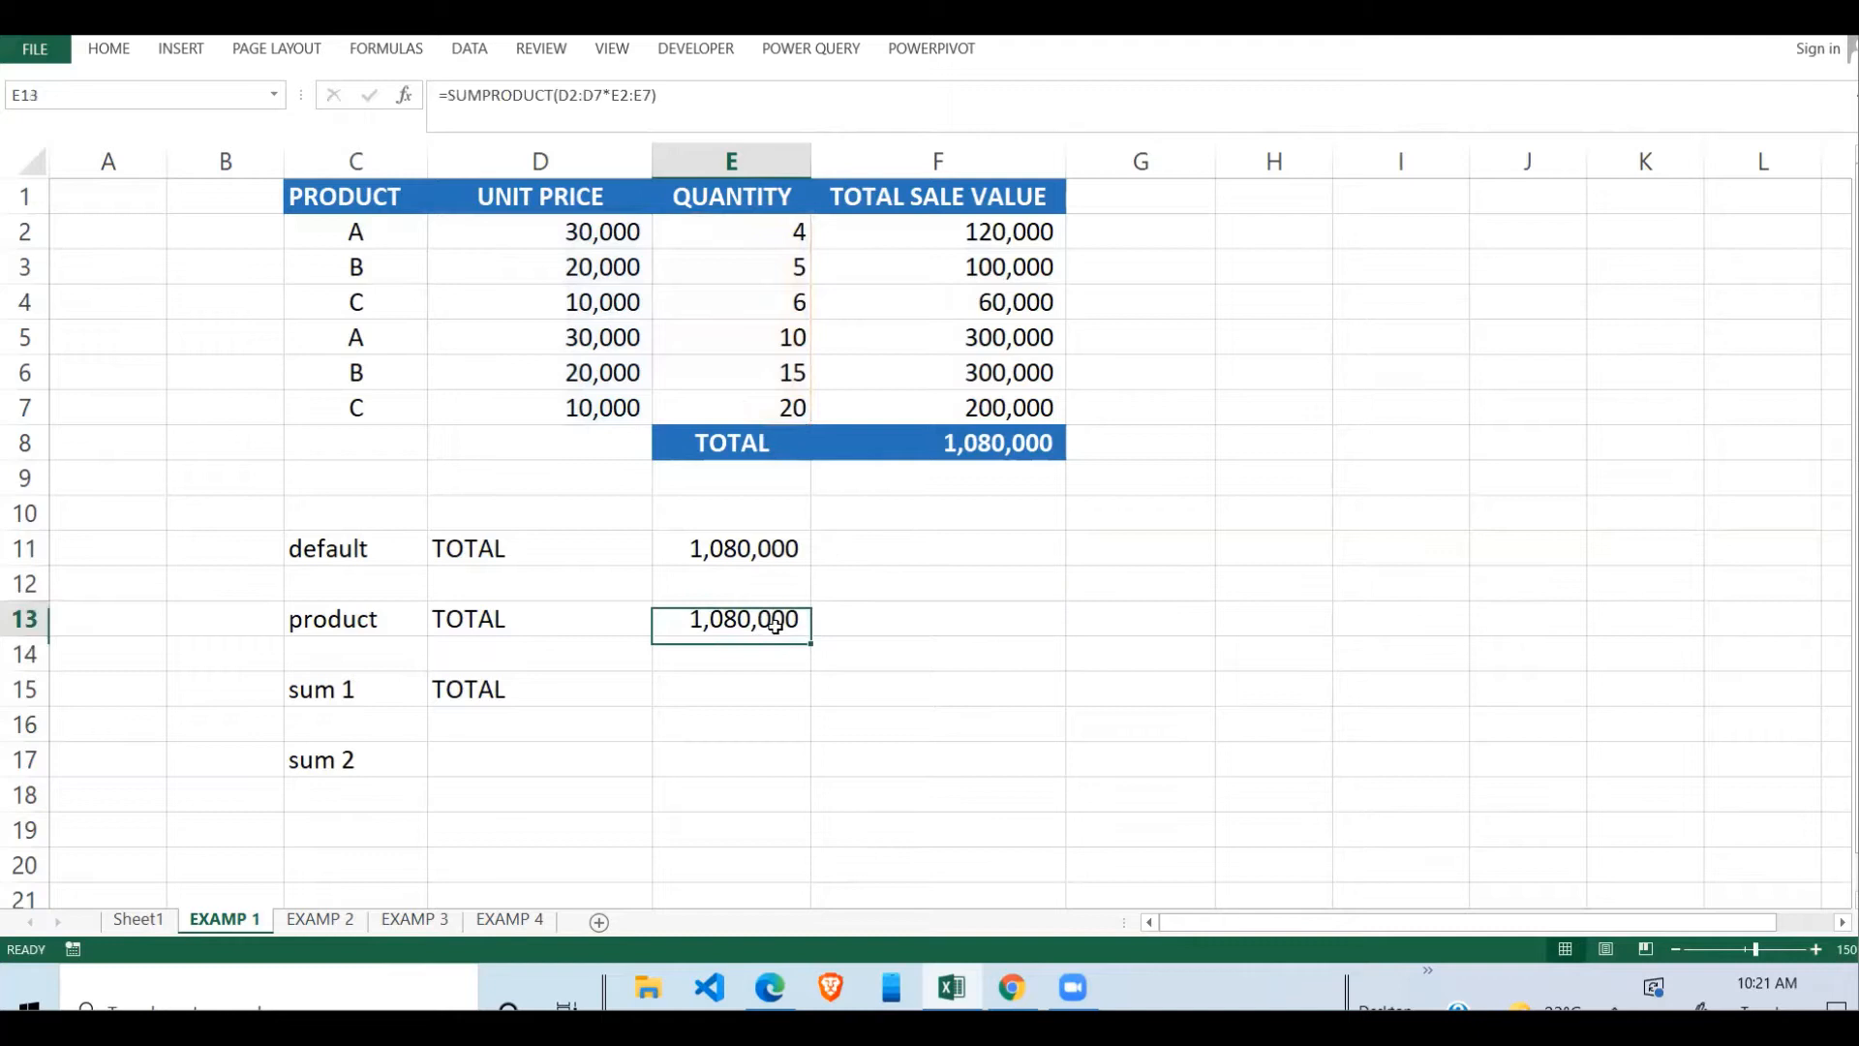
{"action": "left_click", "coordinate": [751, 686]}
{"action": "left_click", "coordinate": [770, 618]}
{"action": "left_click", "coordinate": [765, 550]}
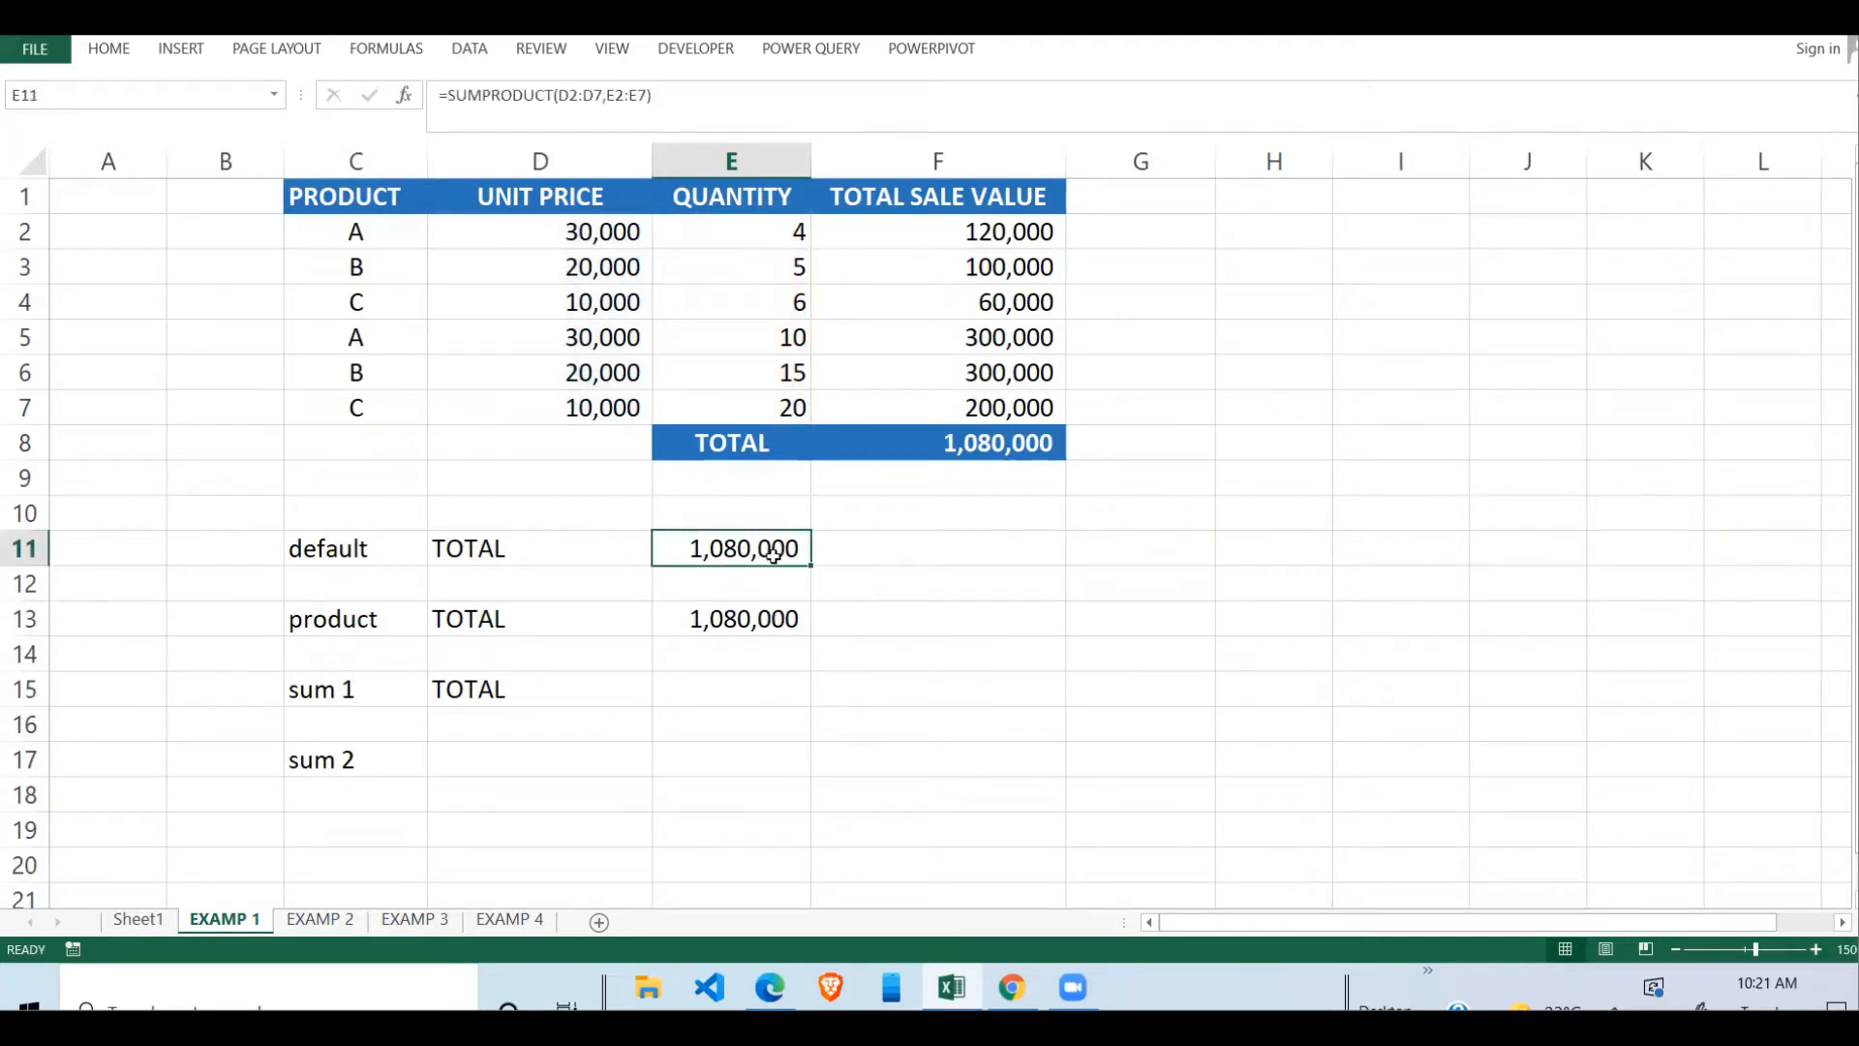
{"action": "left_click", "coordinate": [745, 626]}
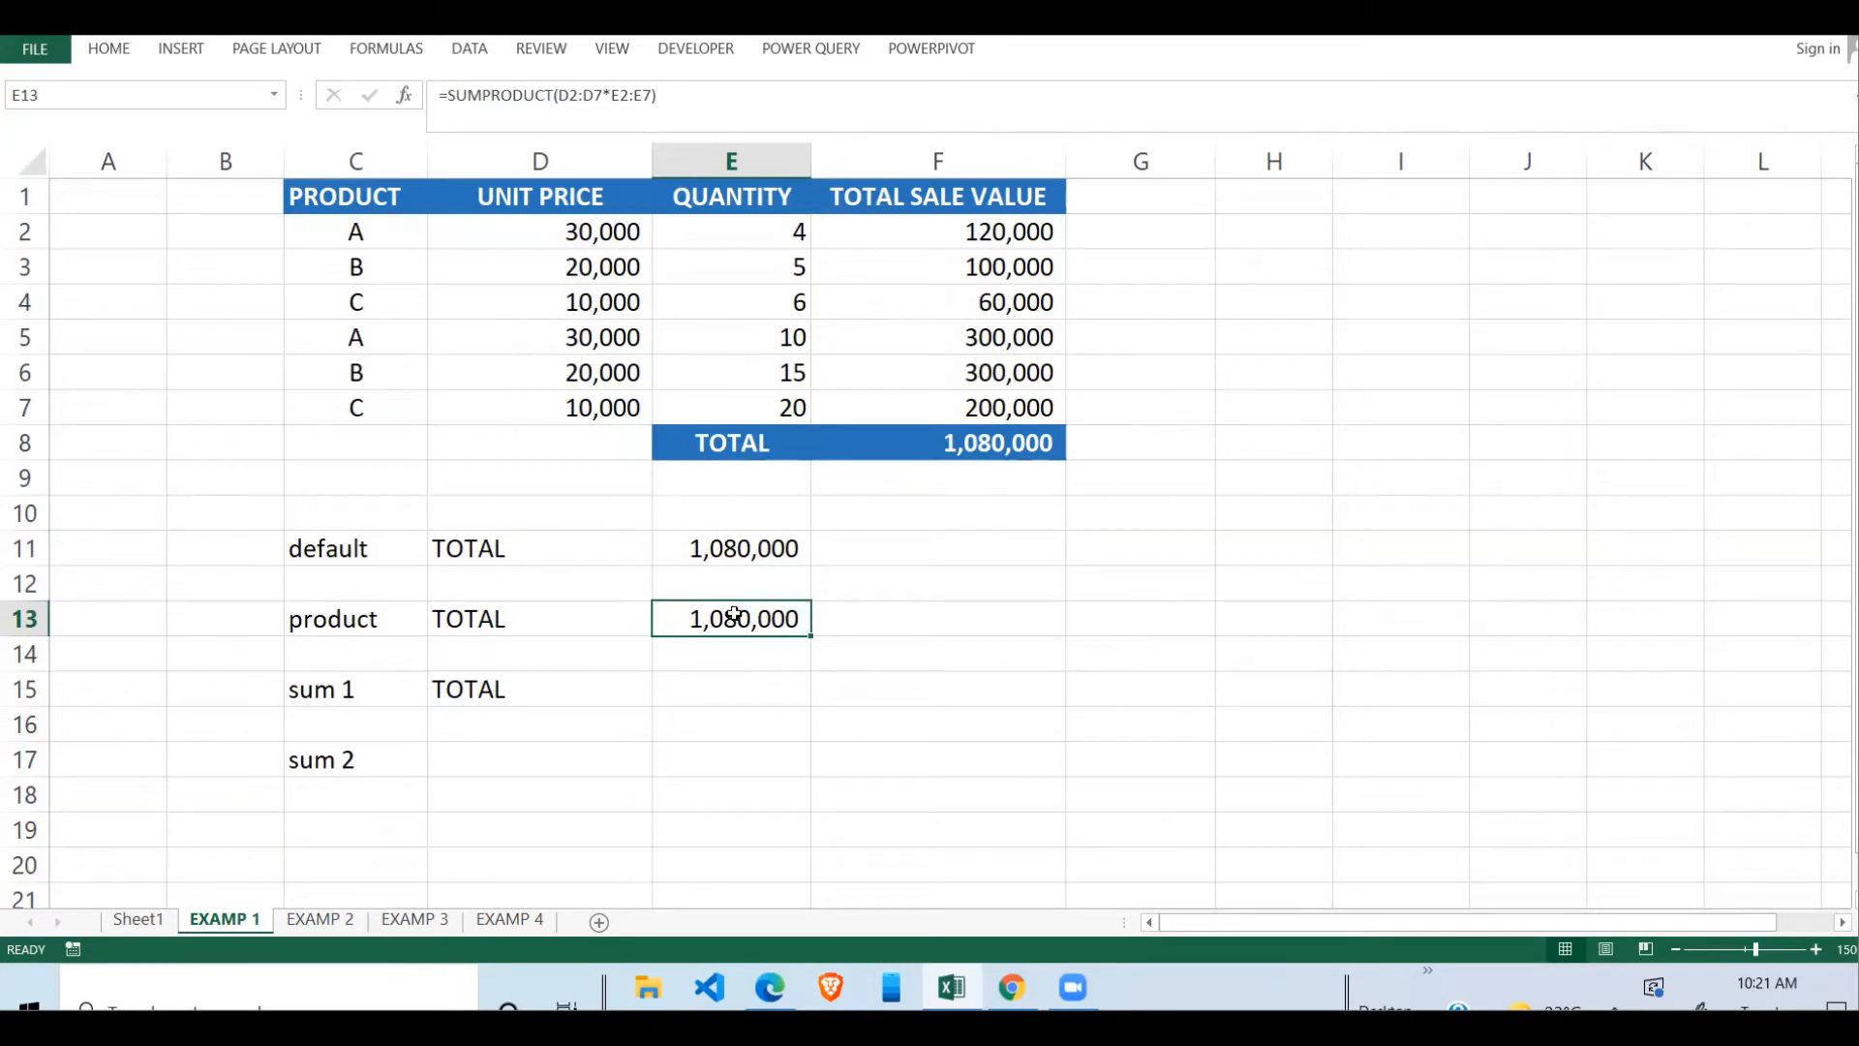
- Review once more the formulas behind the default and product totals in E11 and E13
{"action": "left_click", "coordinate": [769, 559]}
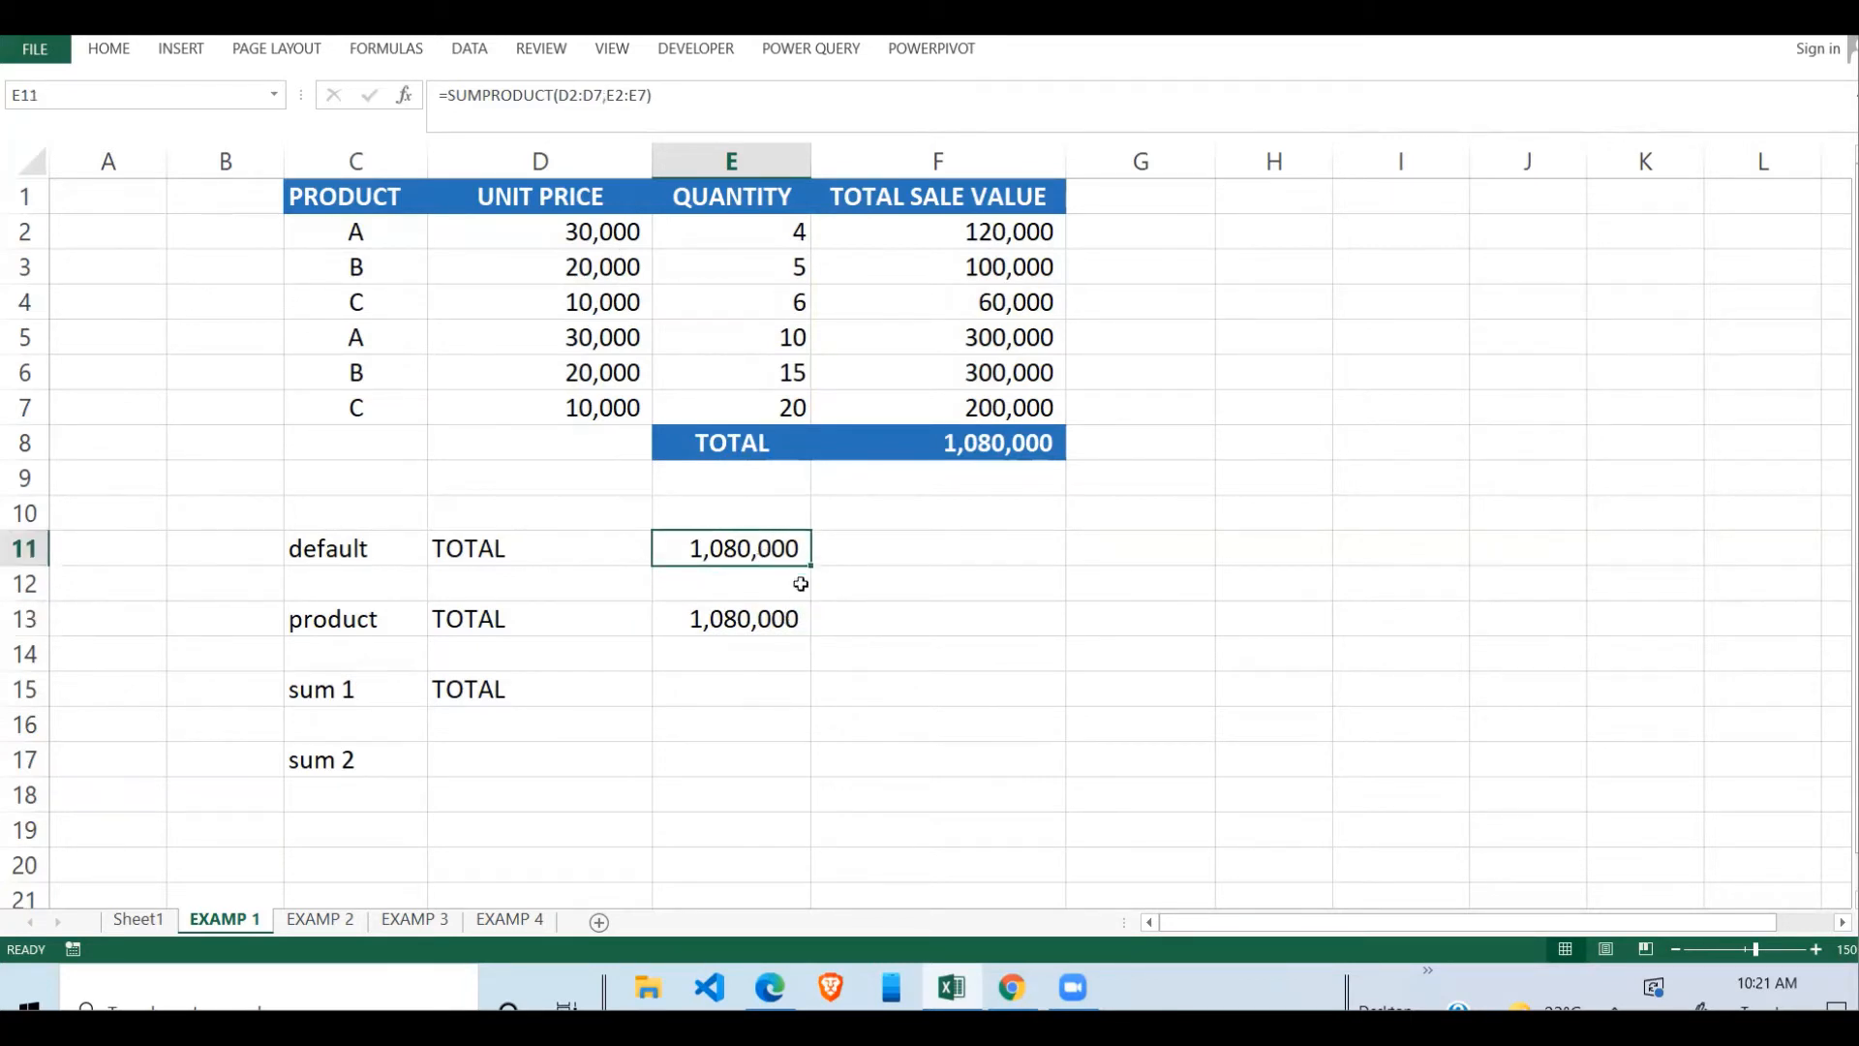
{"action": "left_click", "coordinate": [775, 618]}
{"action": "left_click", "coordinate": [767, 544]}
{"action": "left_click", "coordinate": [770, 615]}
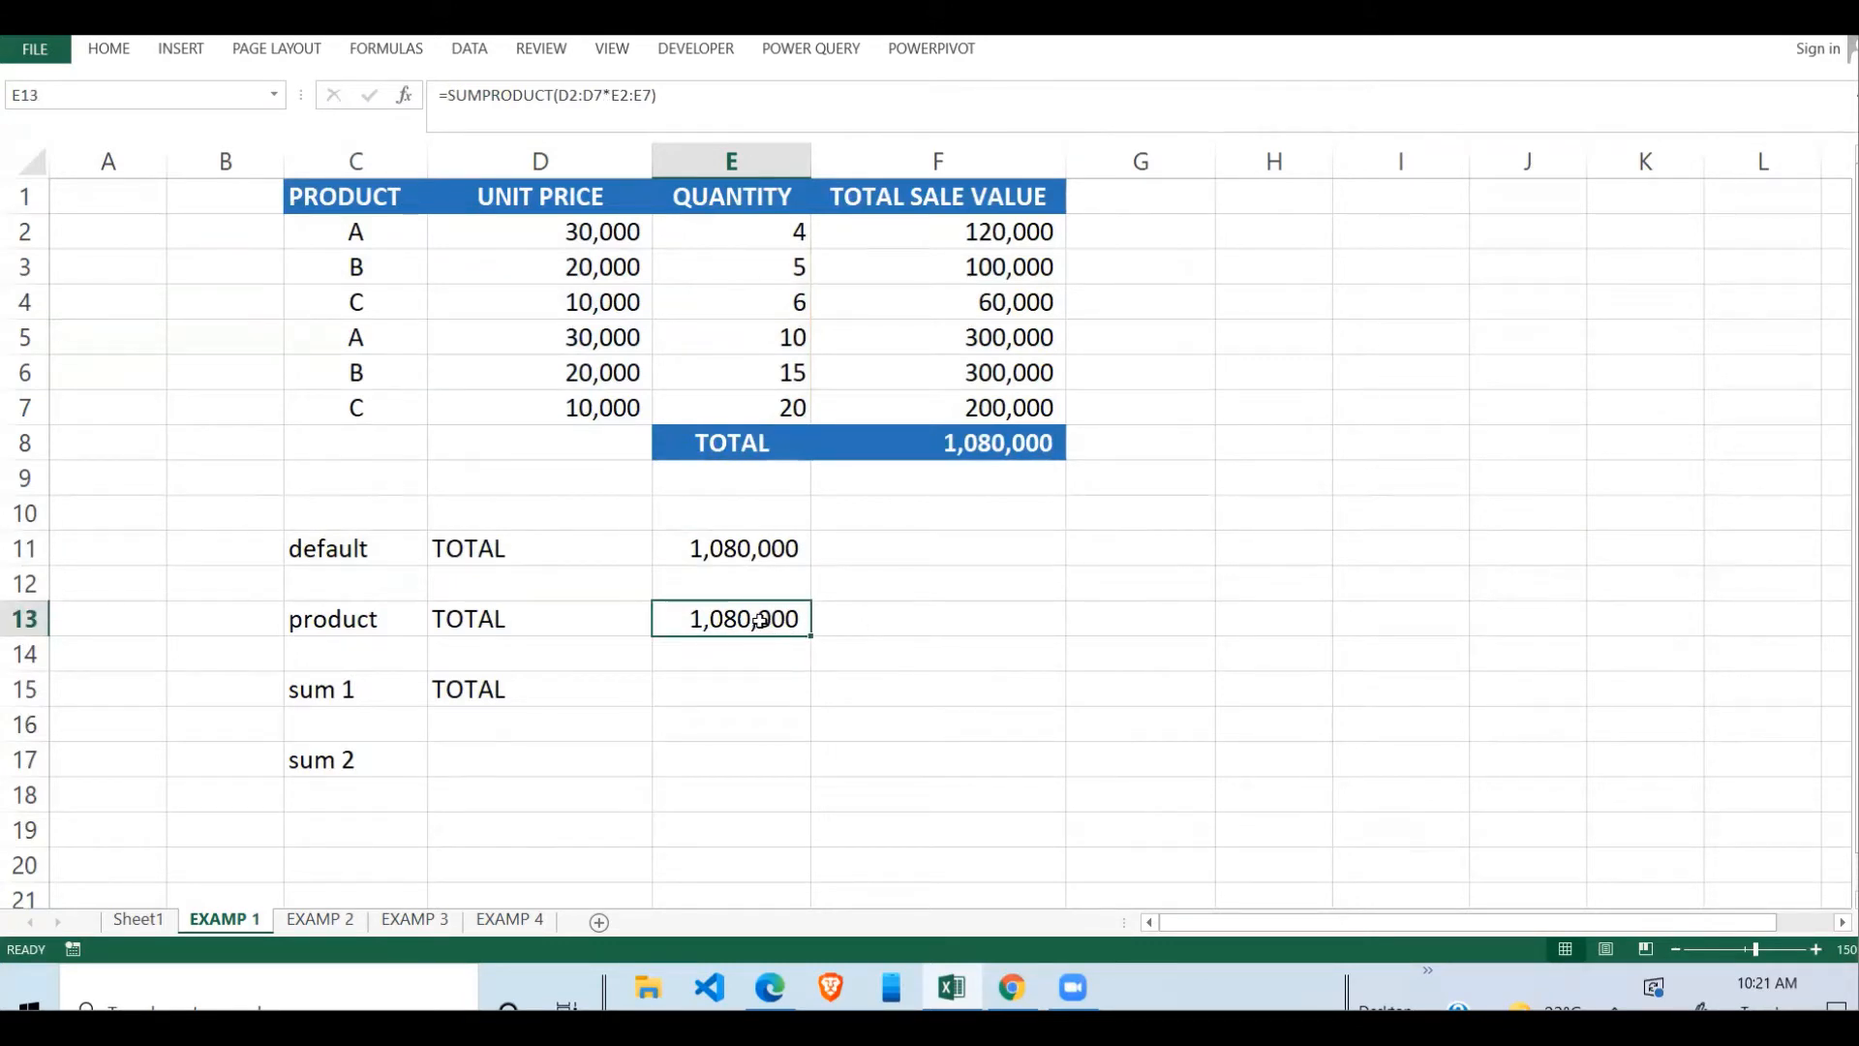
- Begin a SUMPRODUCT formula in E15, the total cell for the sum 1 row
{"action": "left_click", "coordinate": [717, 699]}
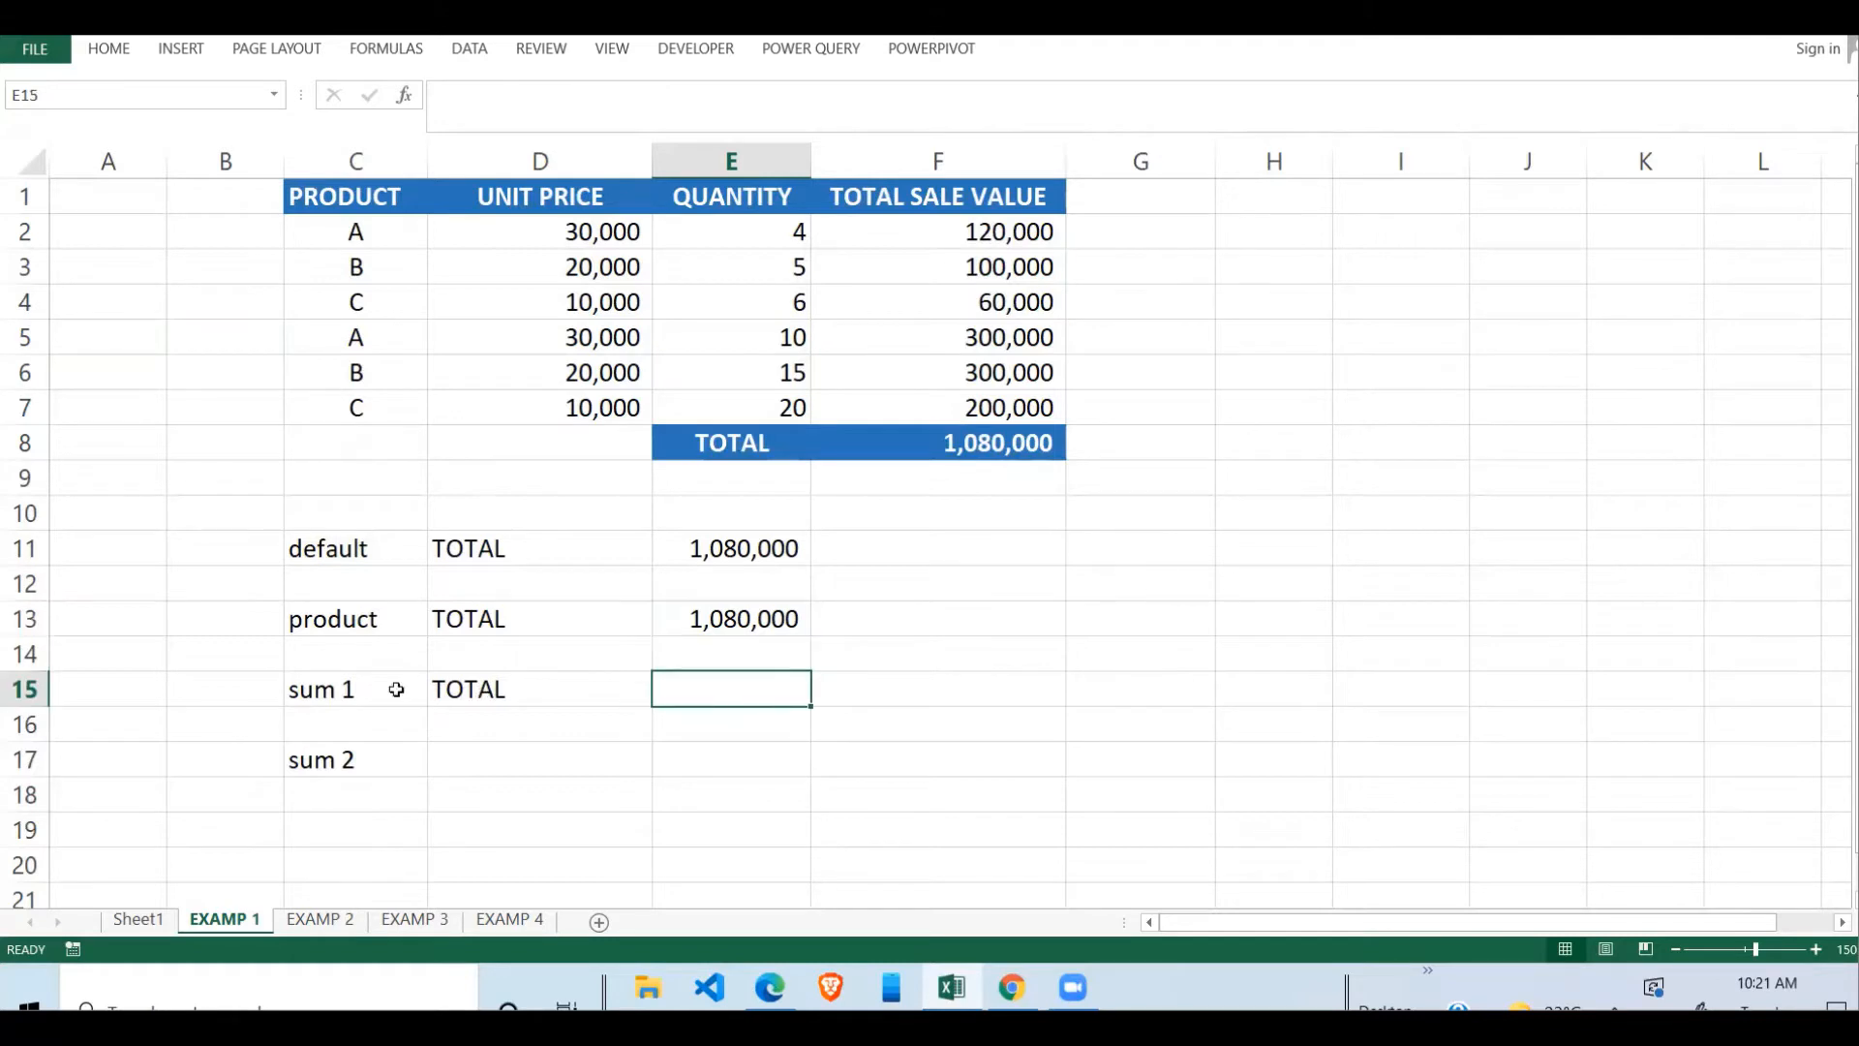
{"action": "left_click", "coordinate": [323, 679]}
{"action": "left_click", "coordinate": [488, 689]}
{"action": "left_click", "coordinate": [745, 685]}
{"action": "type", "text": "=sum"}
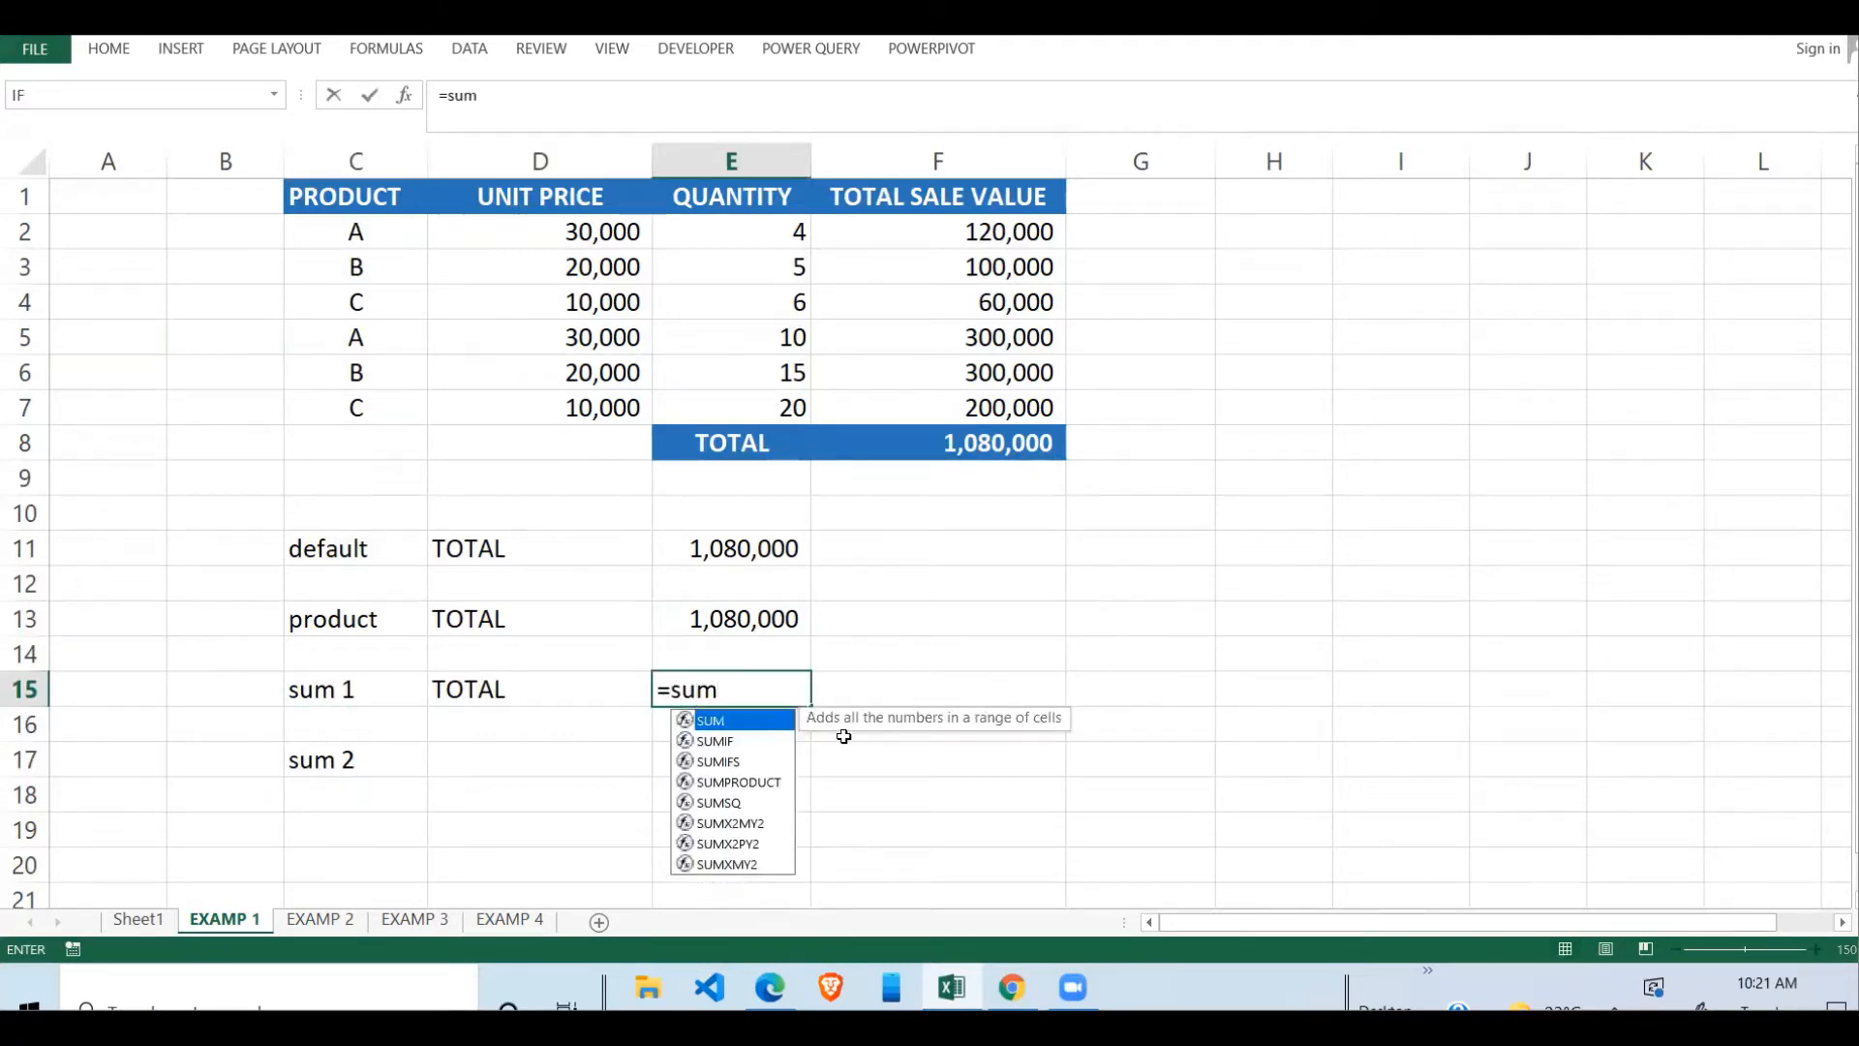
{"action": "type", "text": "prodyct"}
{"action": "key", "text": "BackSpace"}
{"action": "key", "text": "BackSpace"}
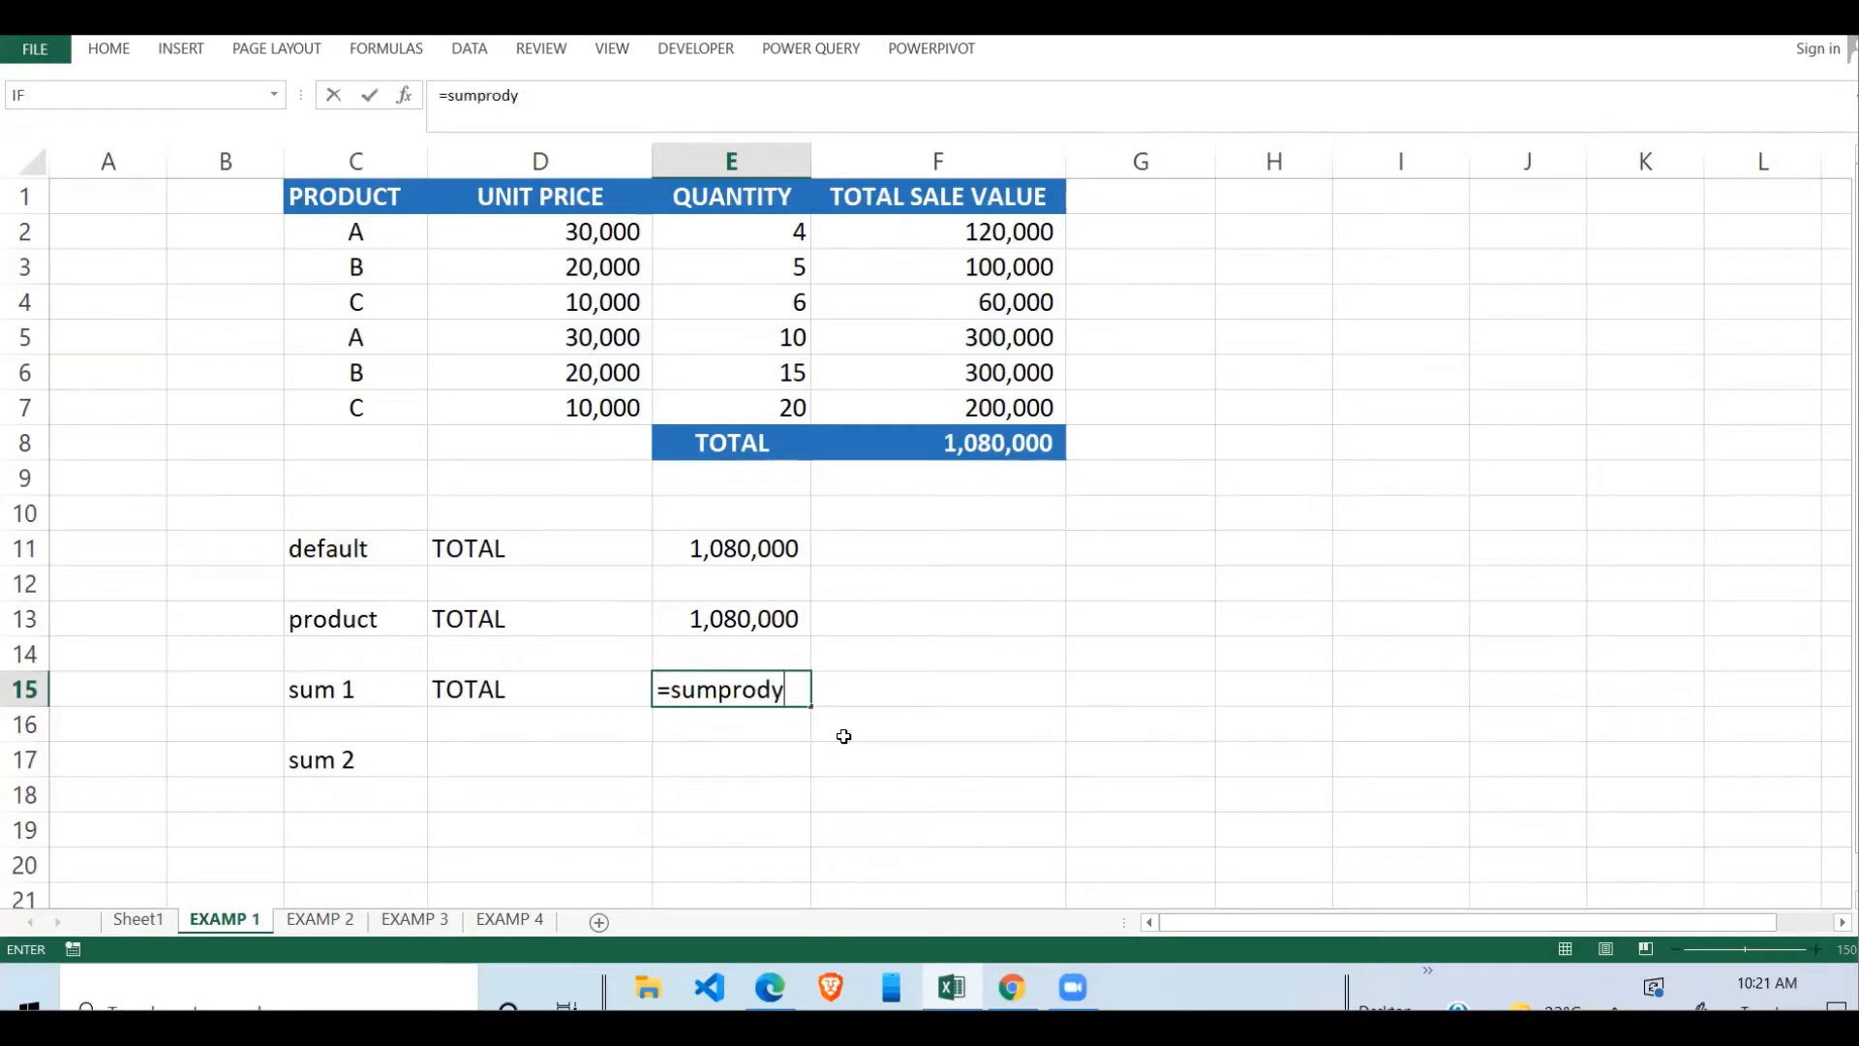
{"action": "type", "text": "u"}
{"action": "key", "text": "BackSpace"}
{"action": "key", "text": "BackSpace"}
{"action": "type", "text": "uct"}
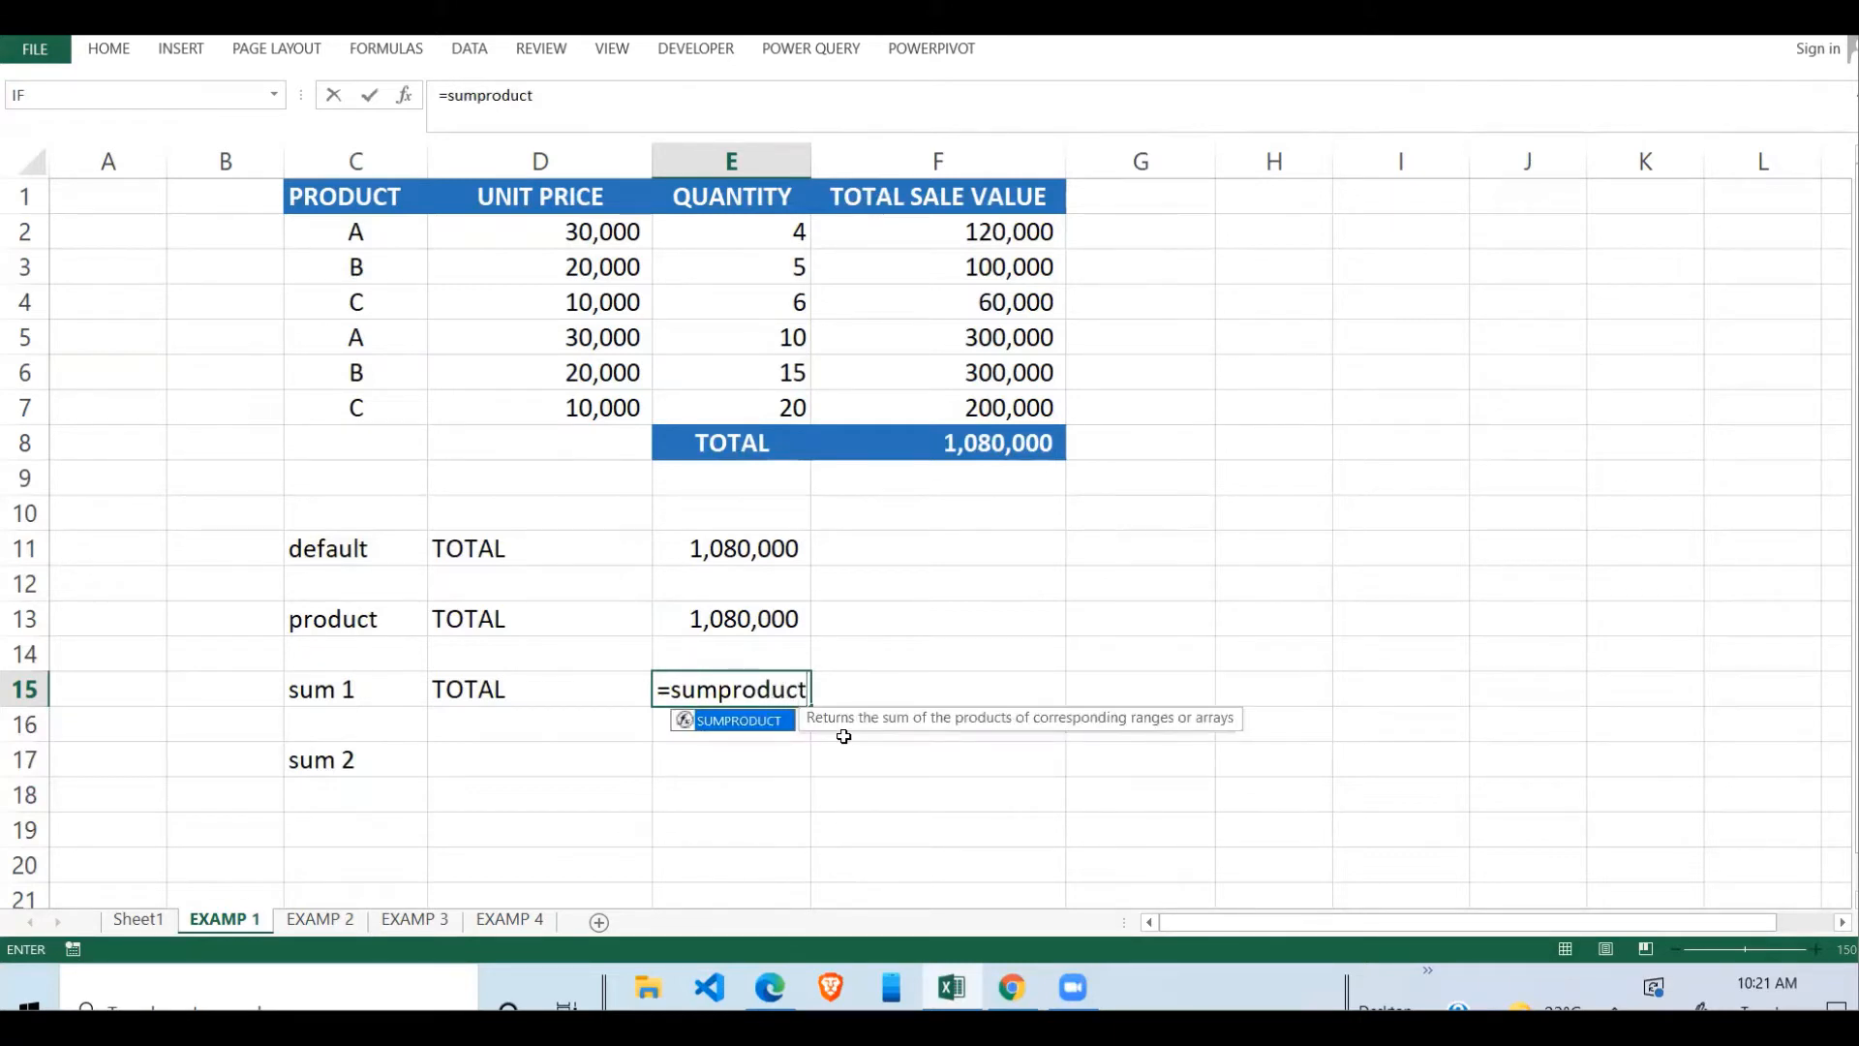
- Complete the E15 formula as =SUMPRODUCT(F2:F7), using the total sale value column as its only array
{"action": "type", "text": "("}
{"action": "left_click_drag", "start_coordinate": [1016, 233], "coordinate": [991, 397]}
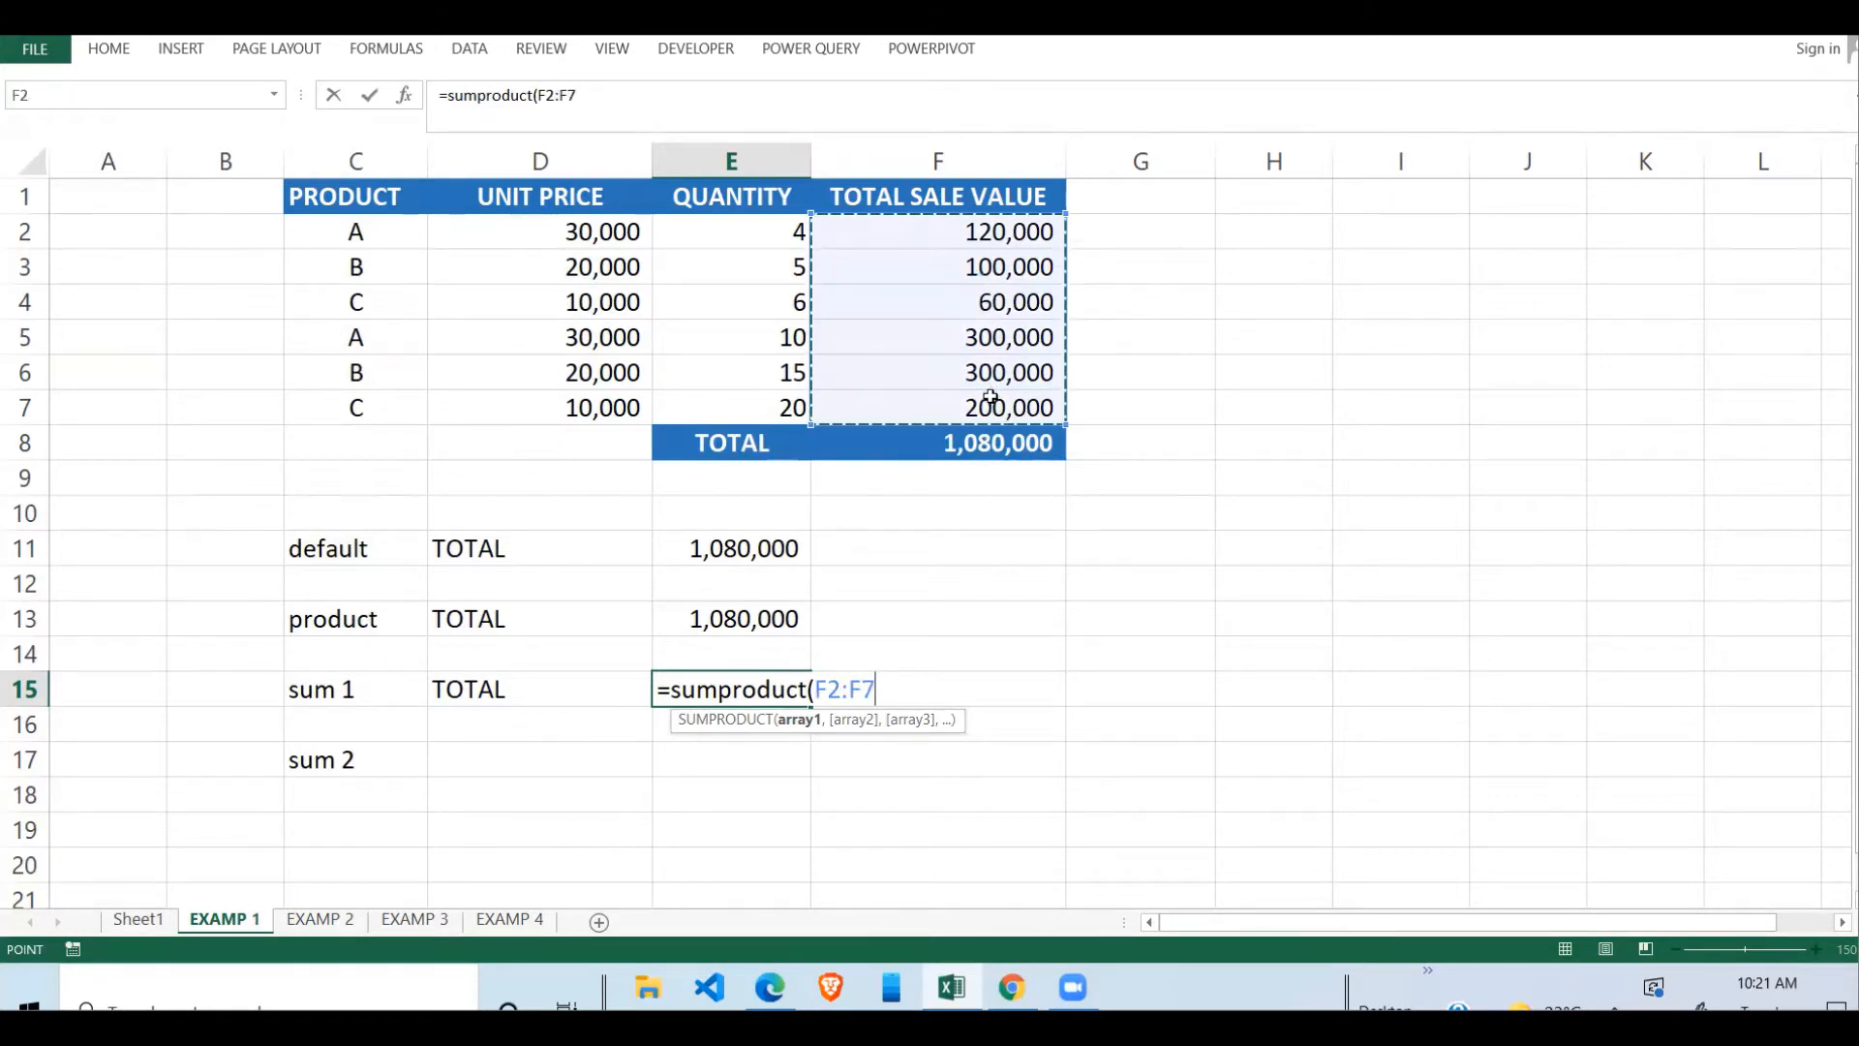
{"action": "type", "text": ")"}
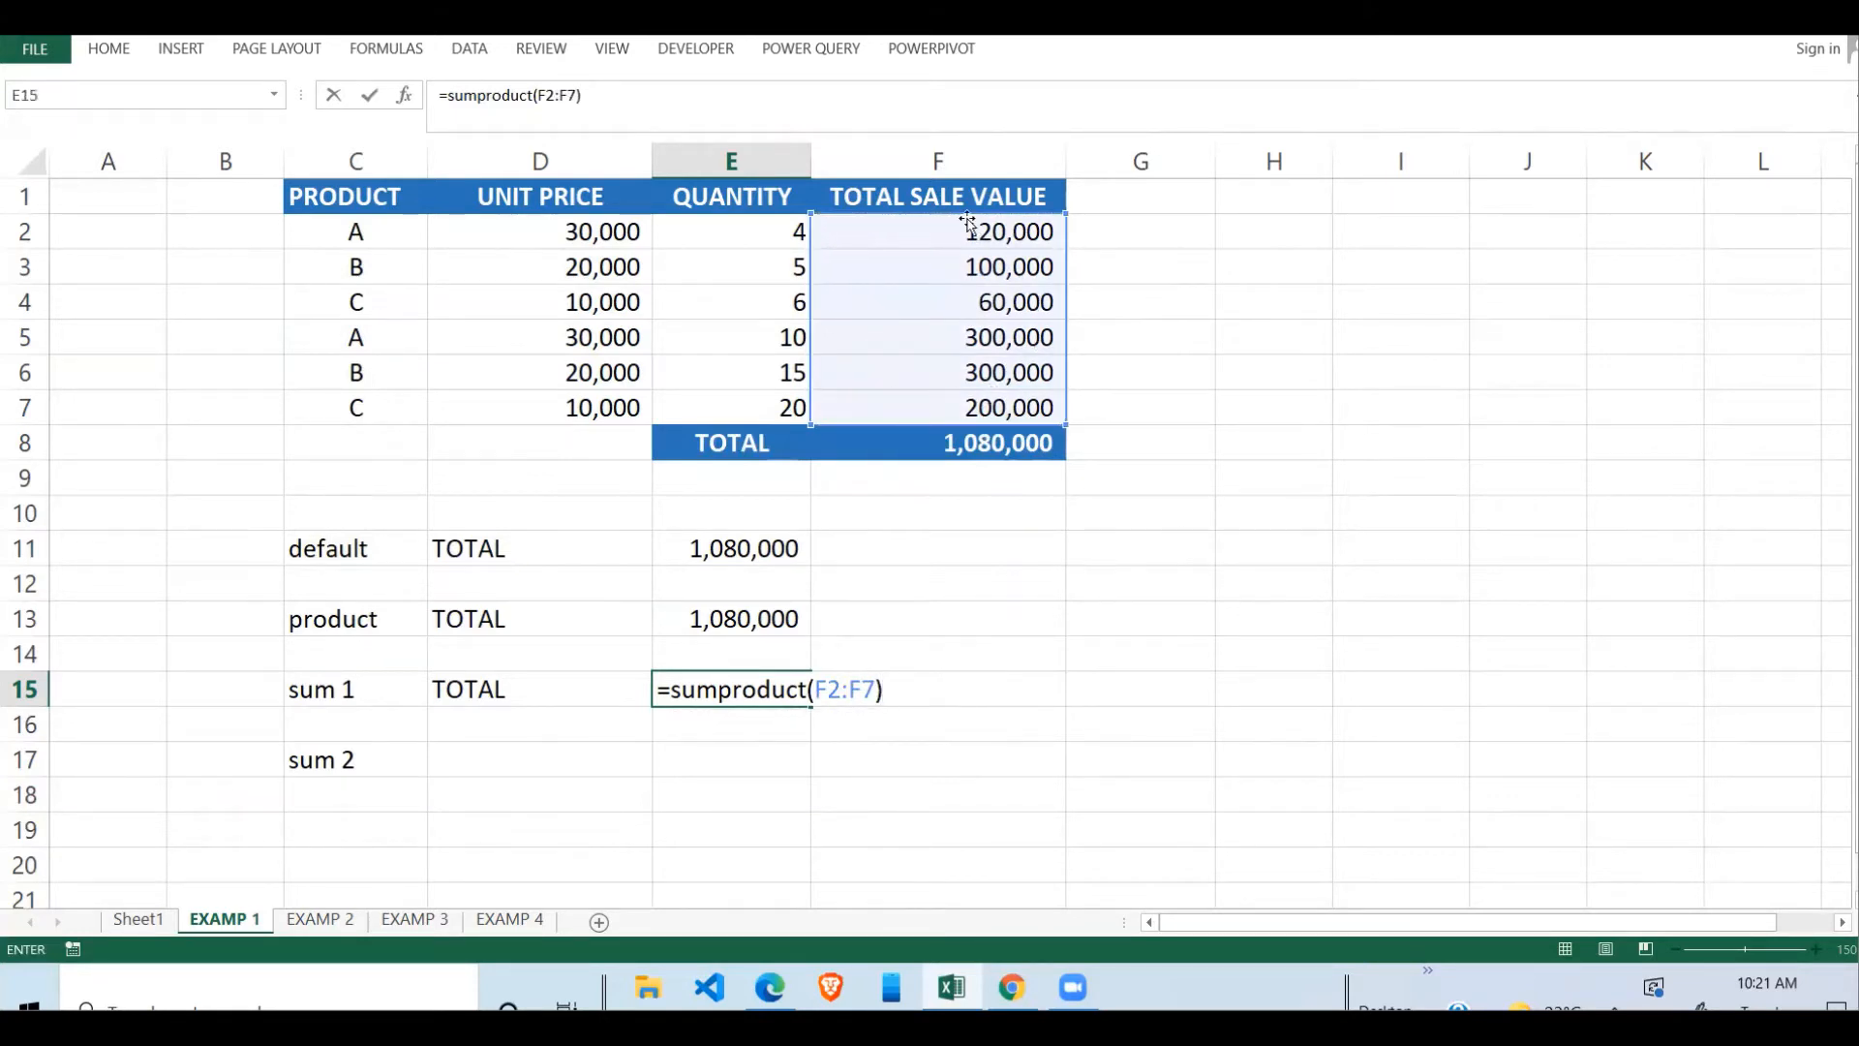
{"action": "left_click_drag", "start_coordinate": [975, 403], "coordinate": [850, 543]}
{"action": "left_click", "coordinate": [854, 667]}
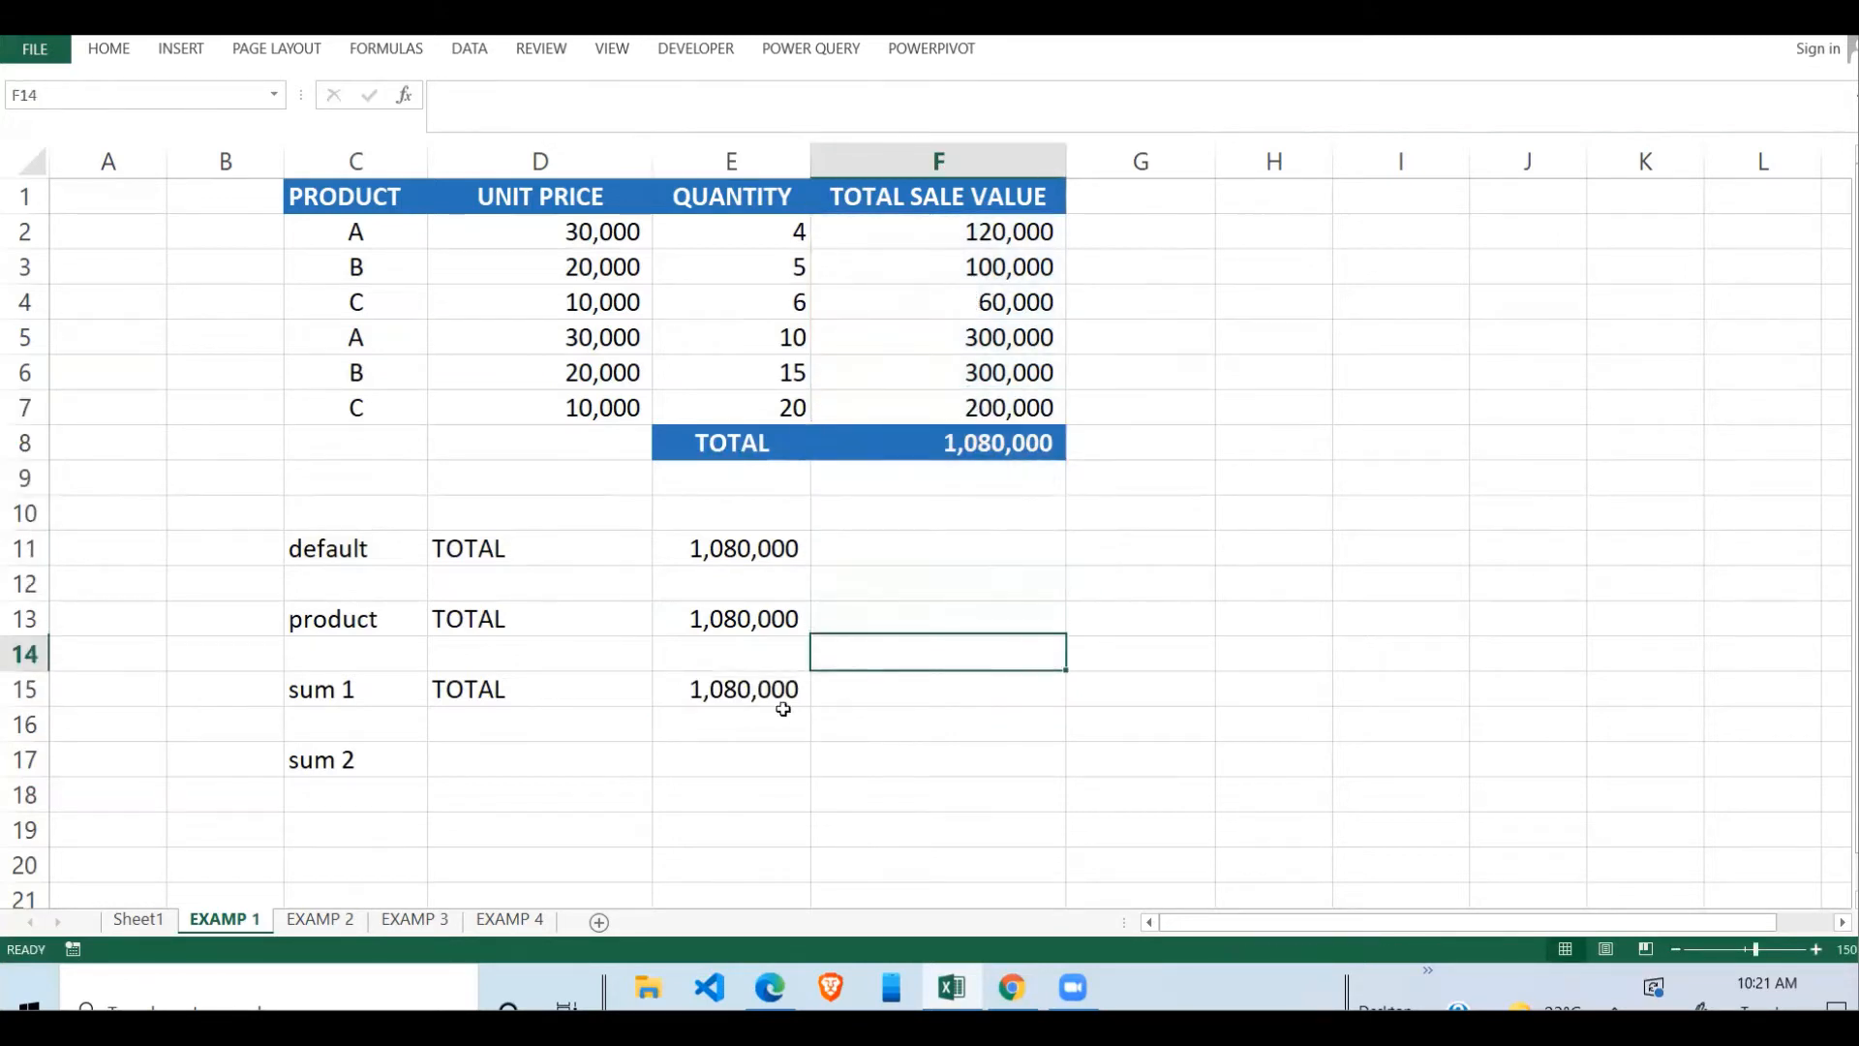
- Inspect the single range that the sum 1 formula in E15 refers to
{"action": "left_click", "coordinate": [760, 721]}
{"action": "left_click", "coordinate": [780, 675]}
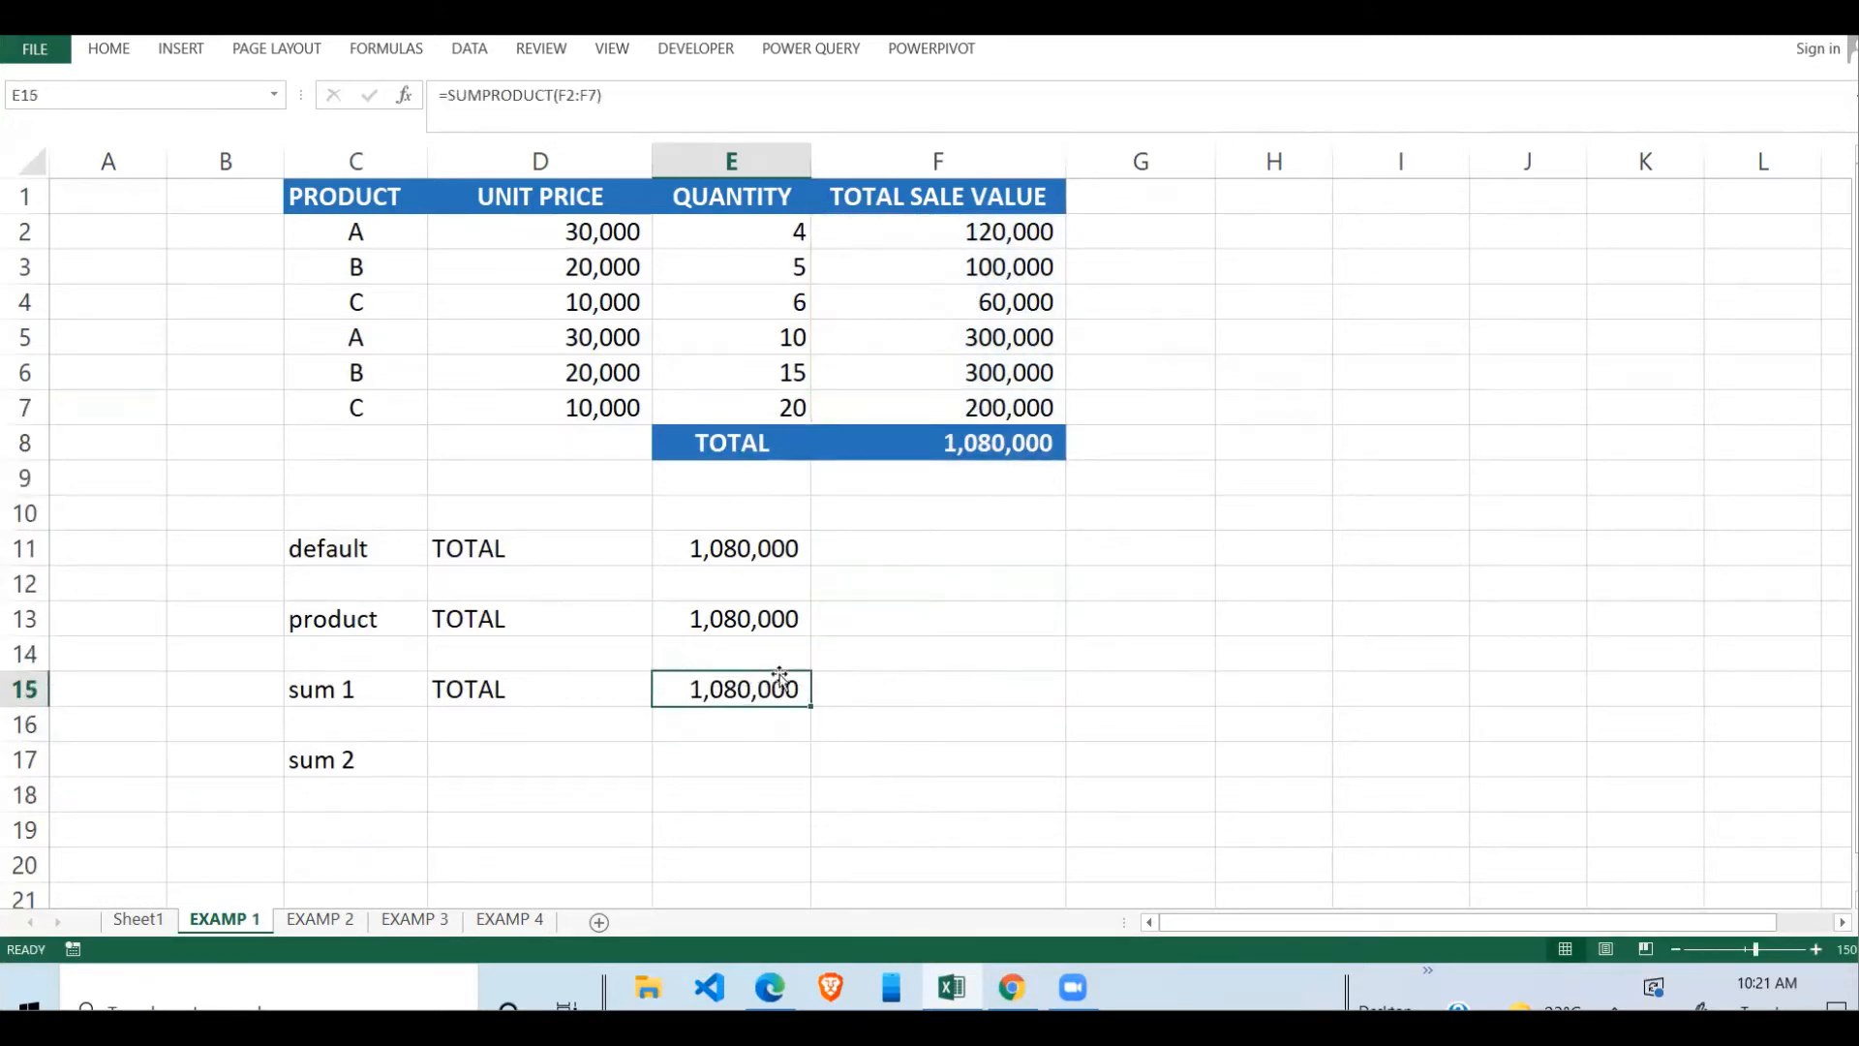
{"action": "double_click", "coordinate": [720, 688]}
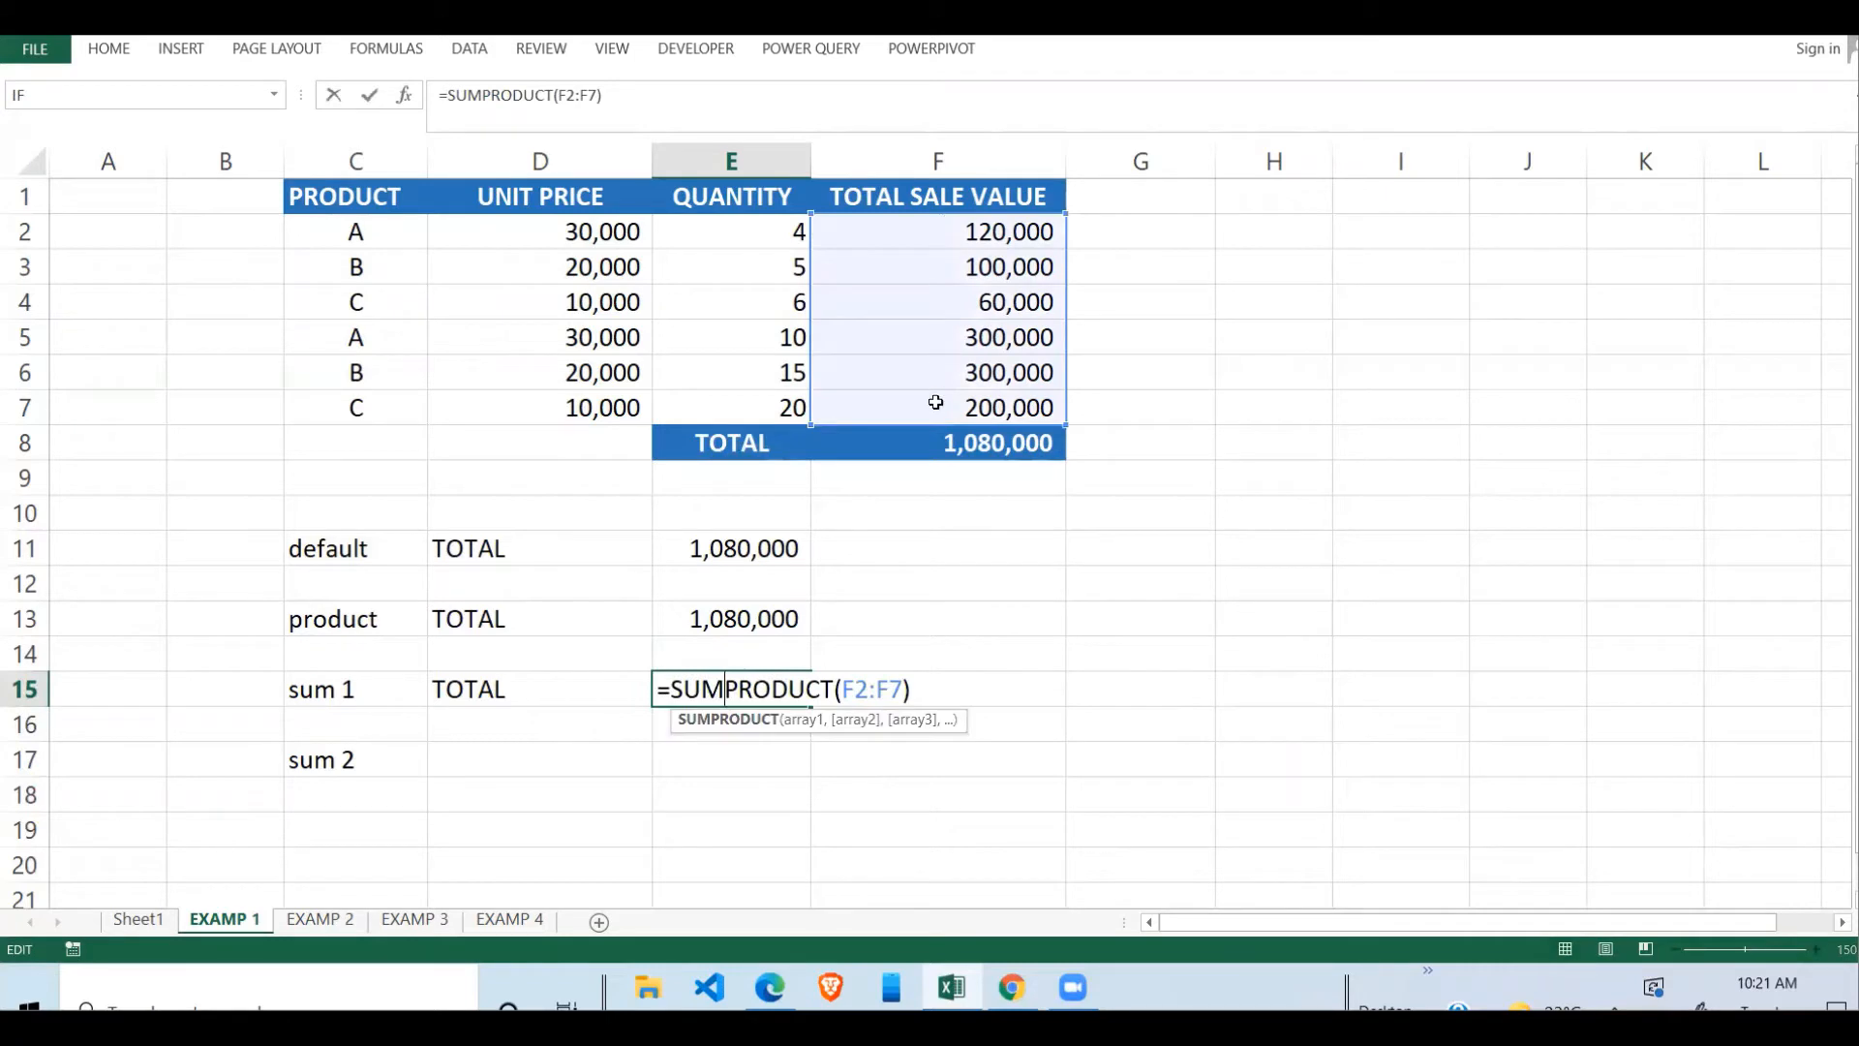
{"action": "key", "text": "Return"}
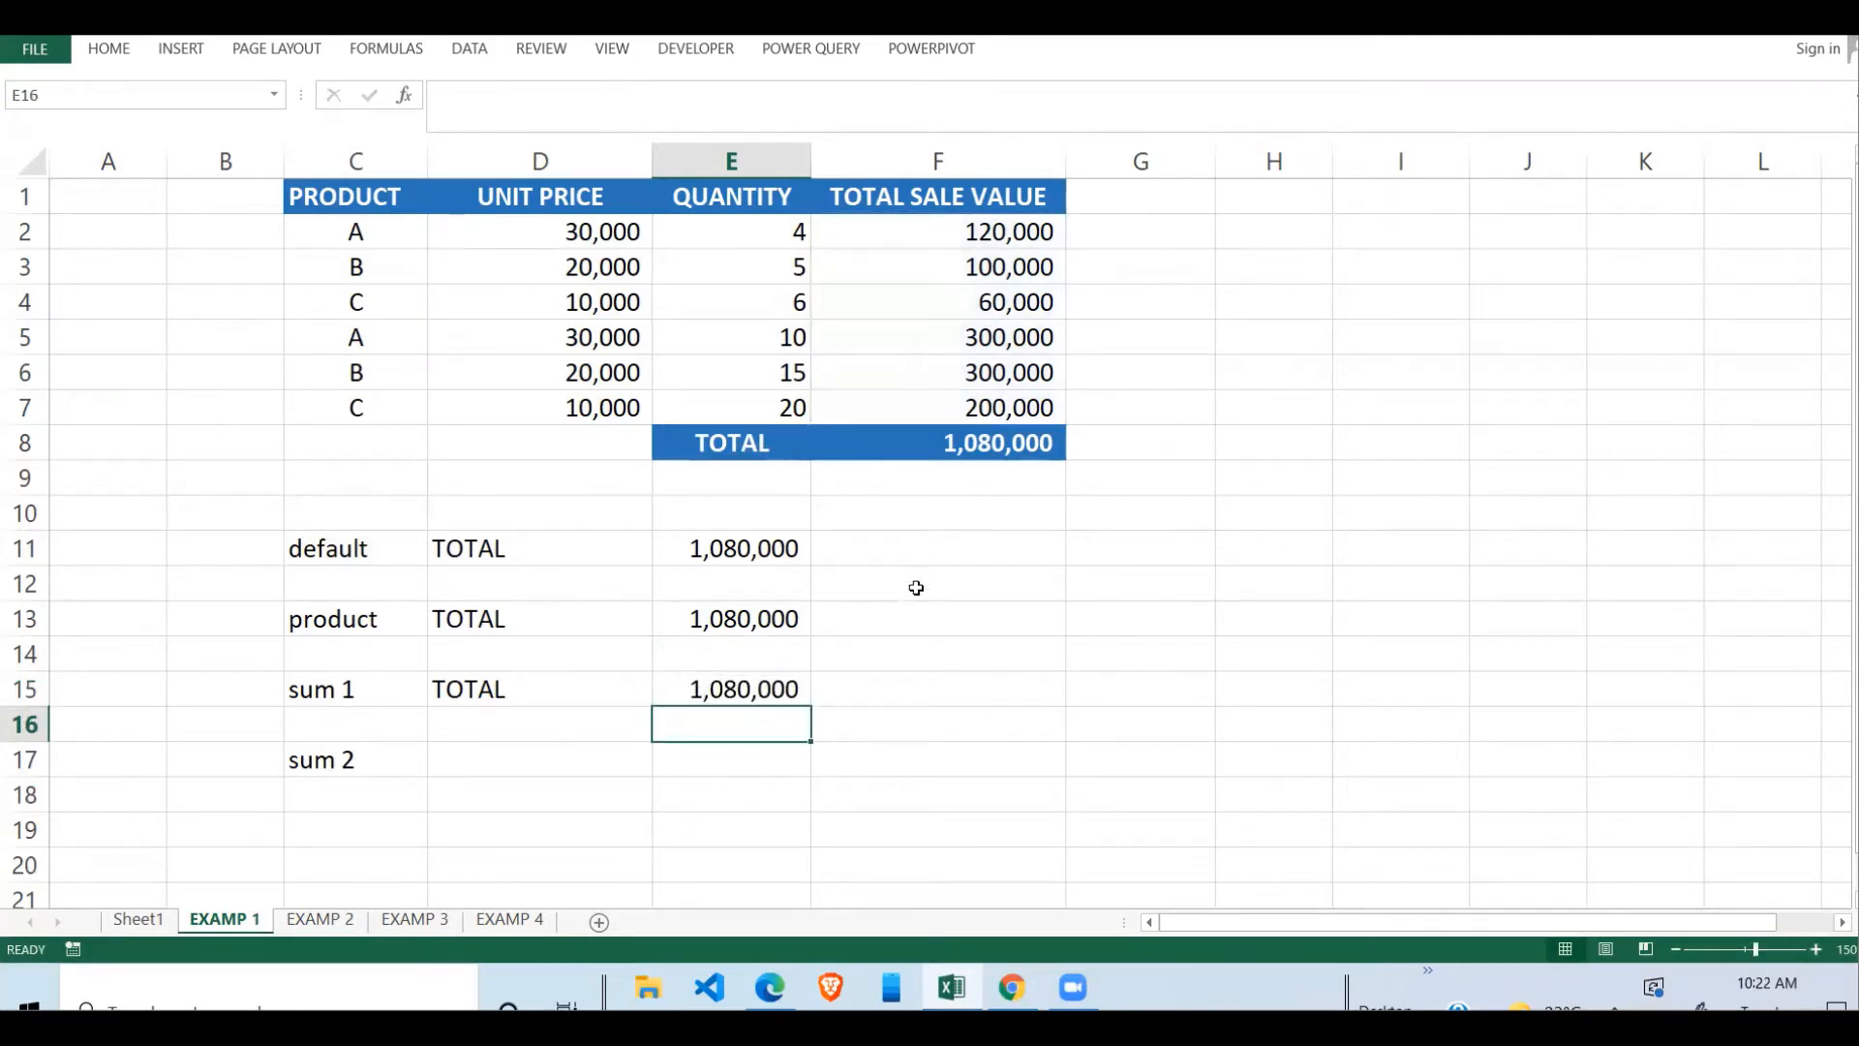
- Enter =SUMPRODUCT(E2:E7) in F15 to total the quantity column
{"action": "left_click", "coordinate": [910, 678]}
{"action": "type", "text": "=sum"}
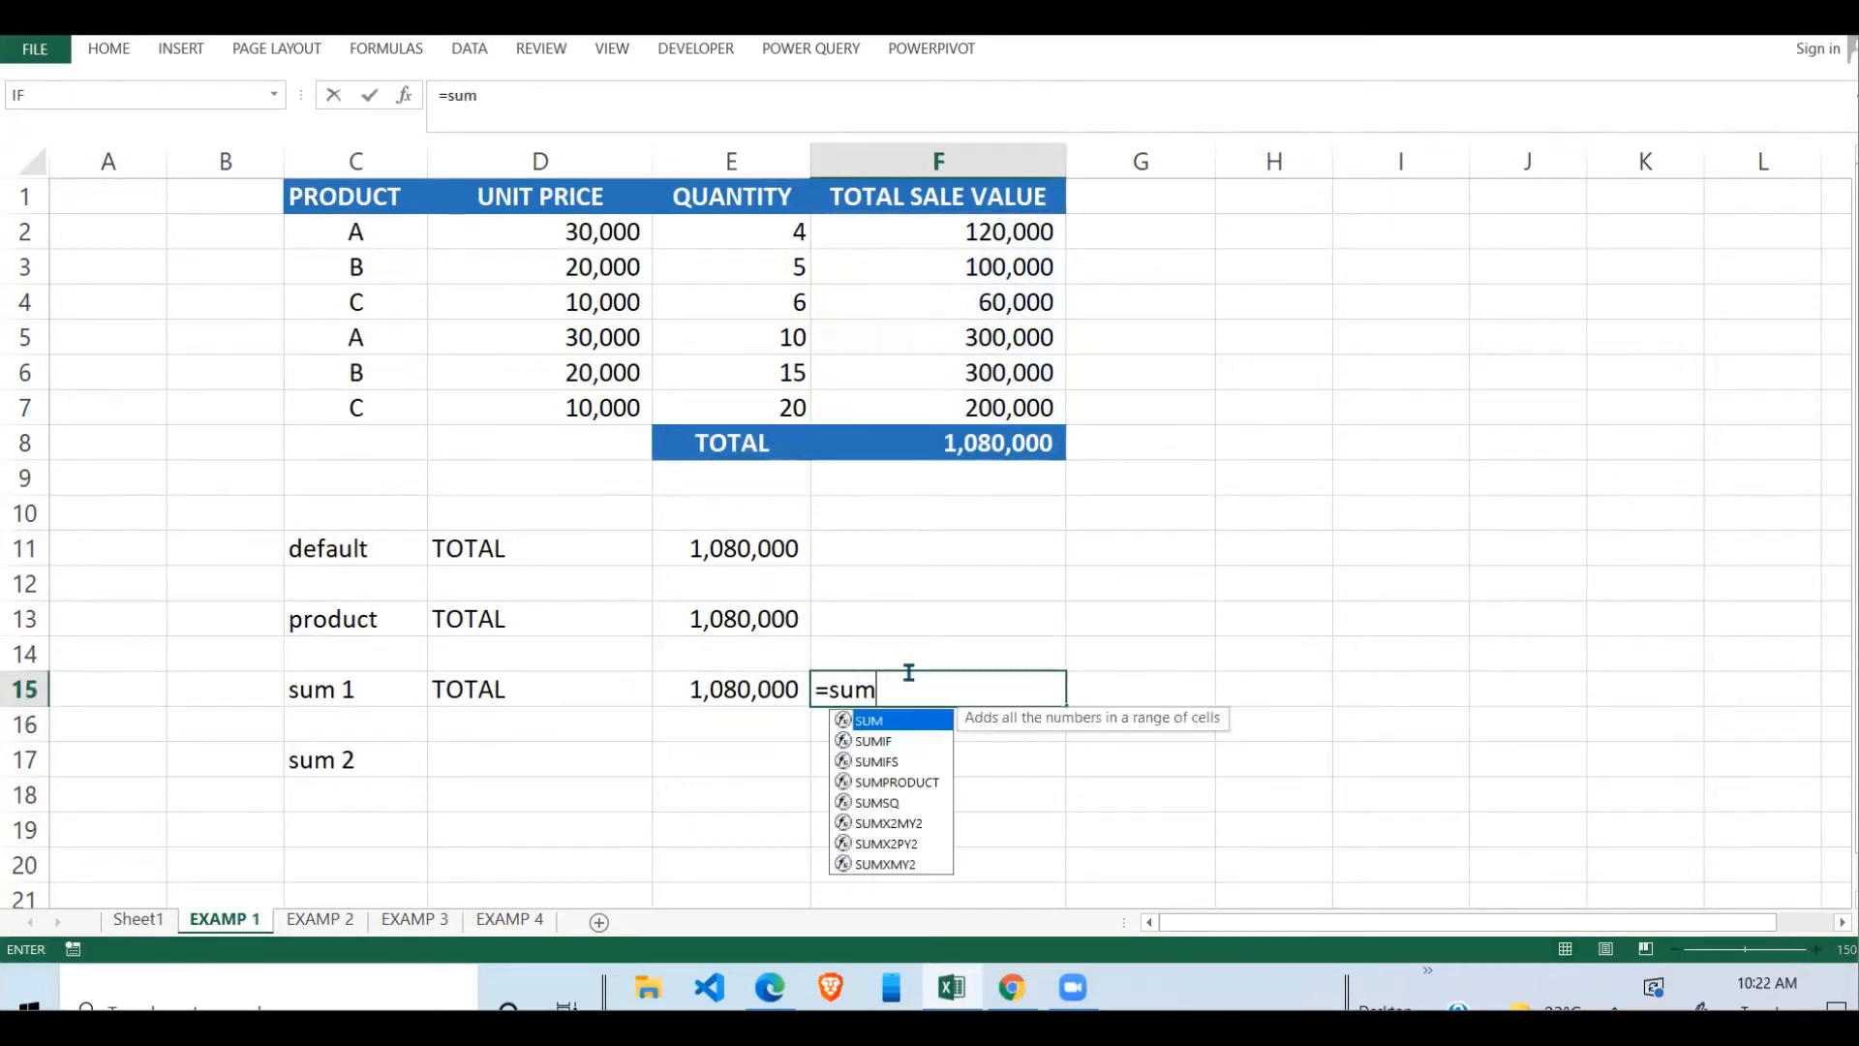
{"action": "type", "text": "produc"}
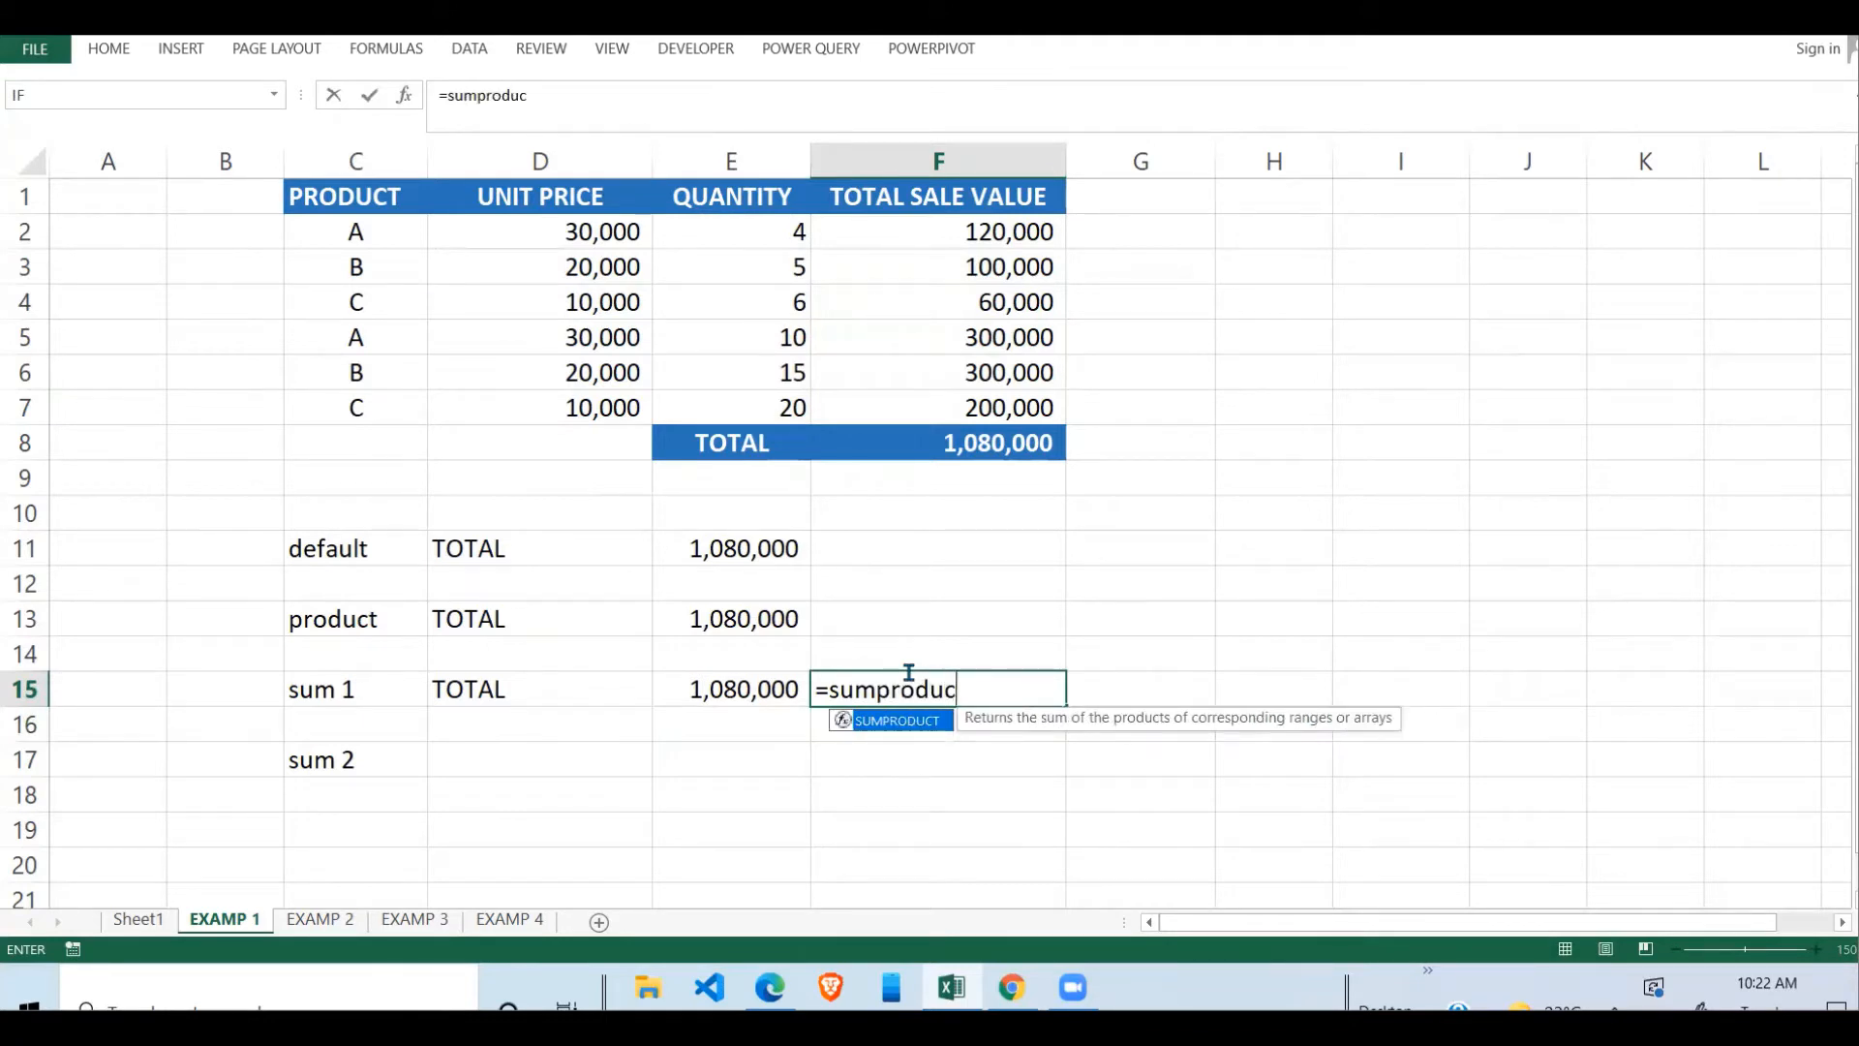
{"action": "type", "text": "t("}
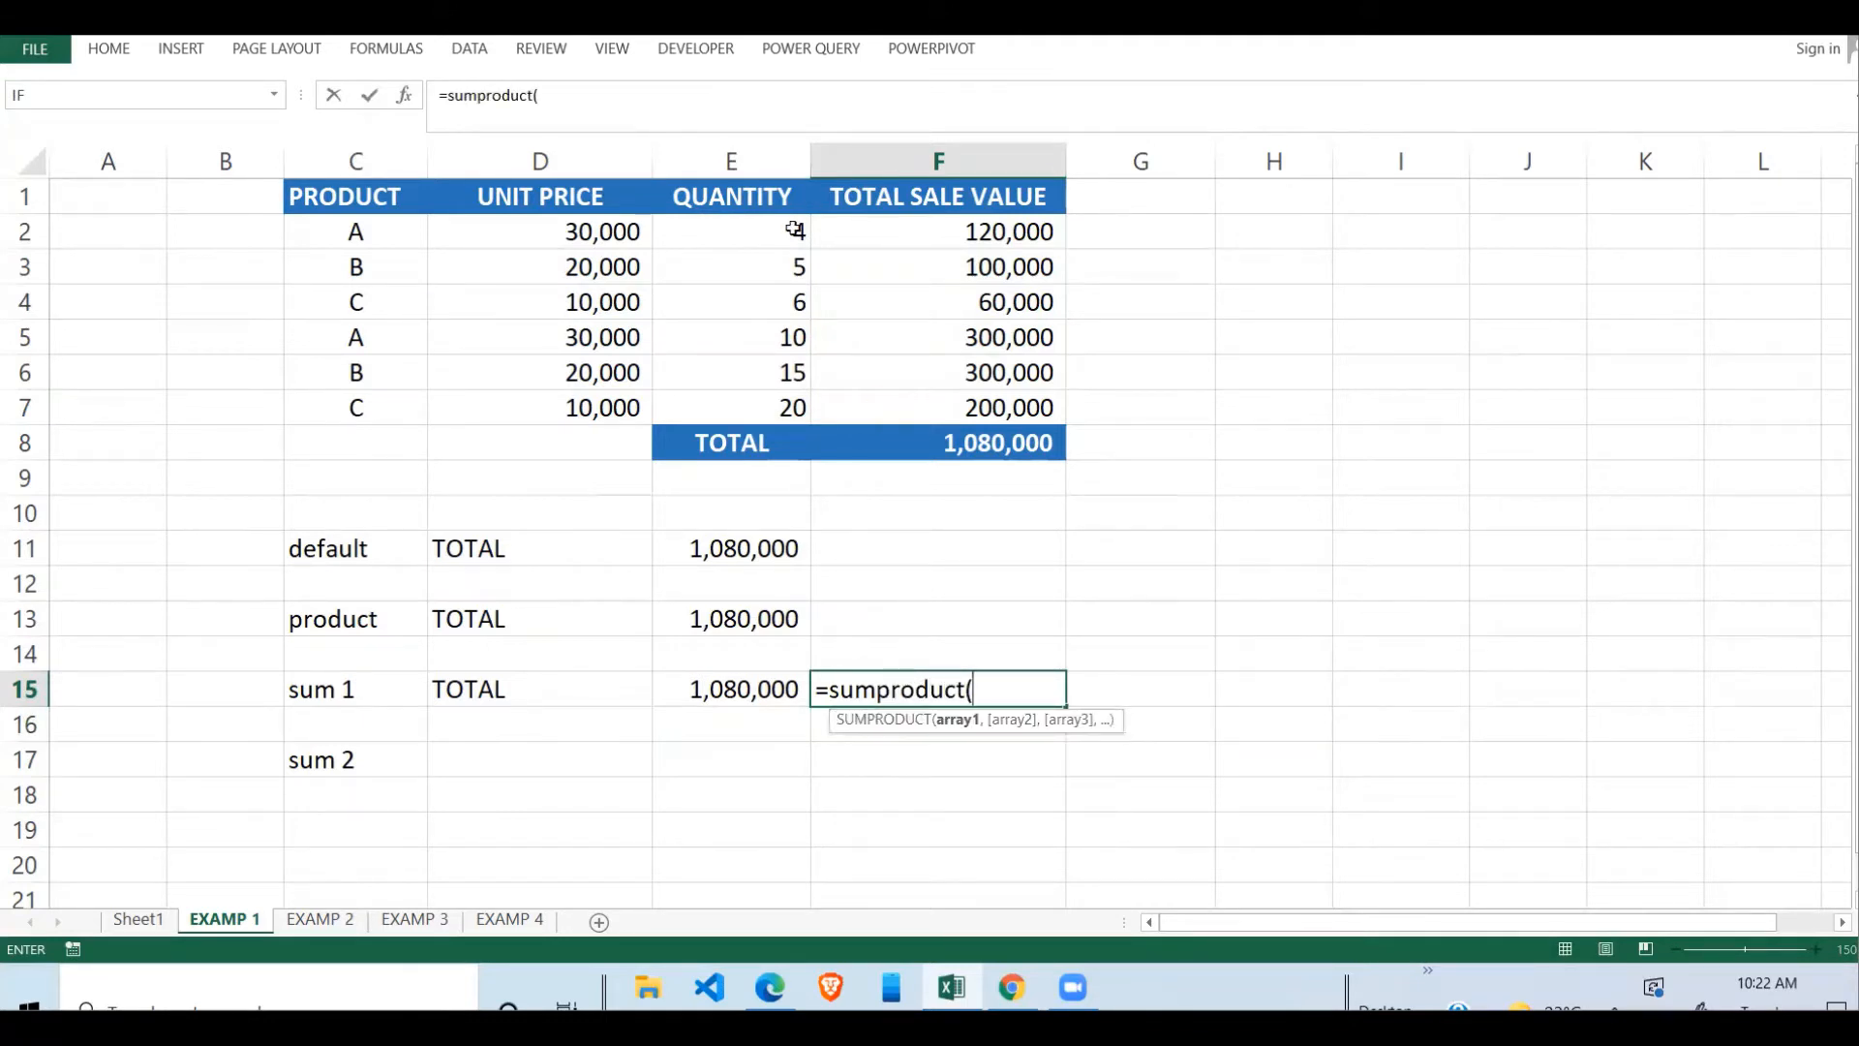
{"action": "left_click_drag", "start_coordinate": [793, 230], "coordinate": [794, 407]}
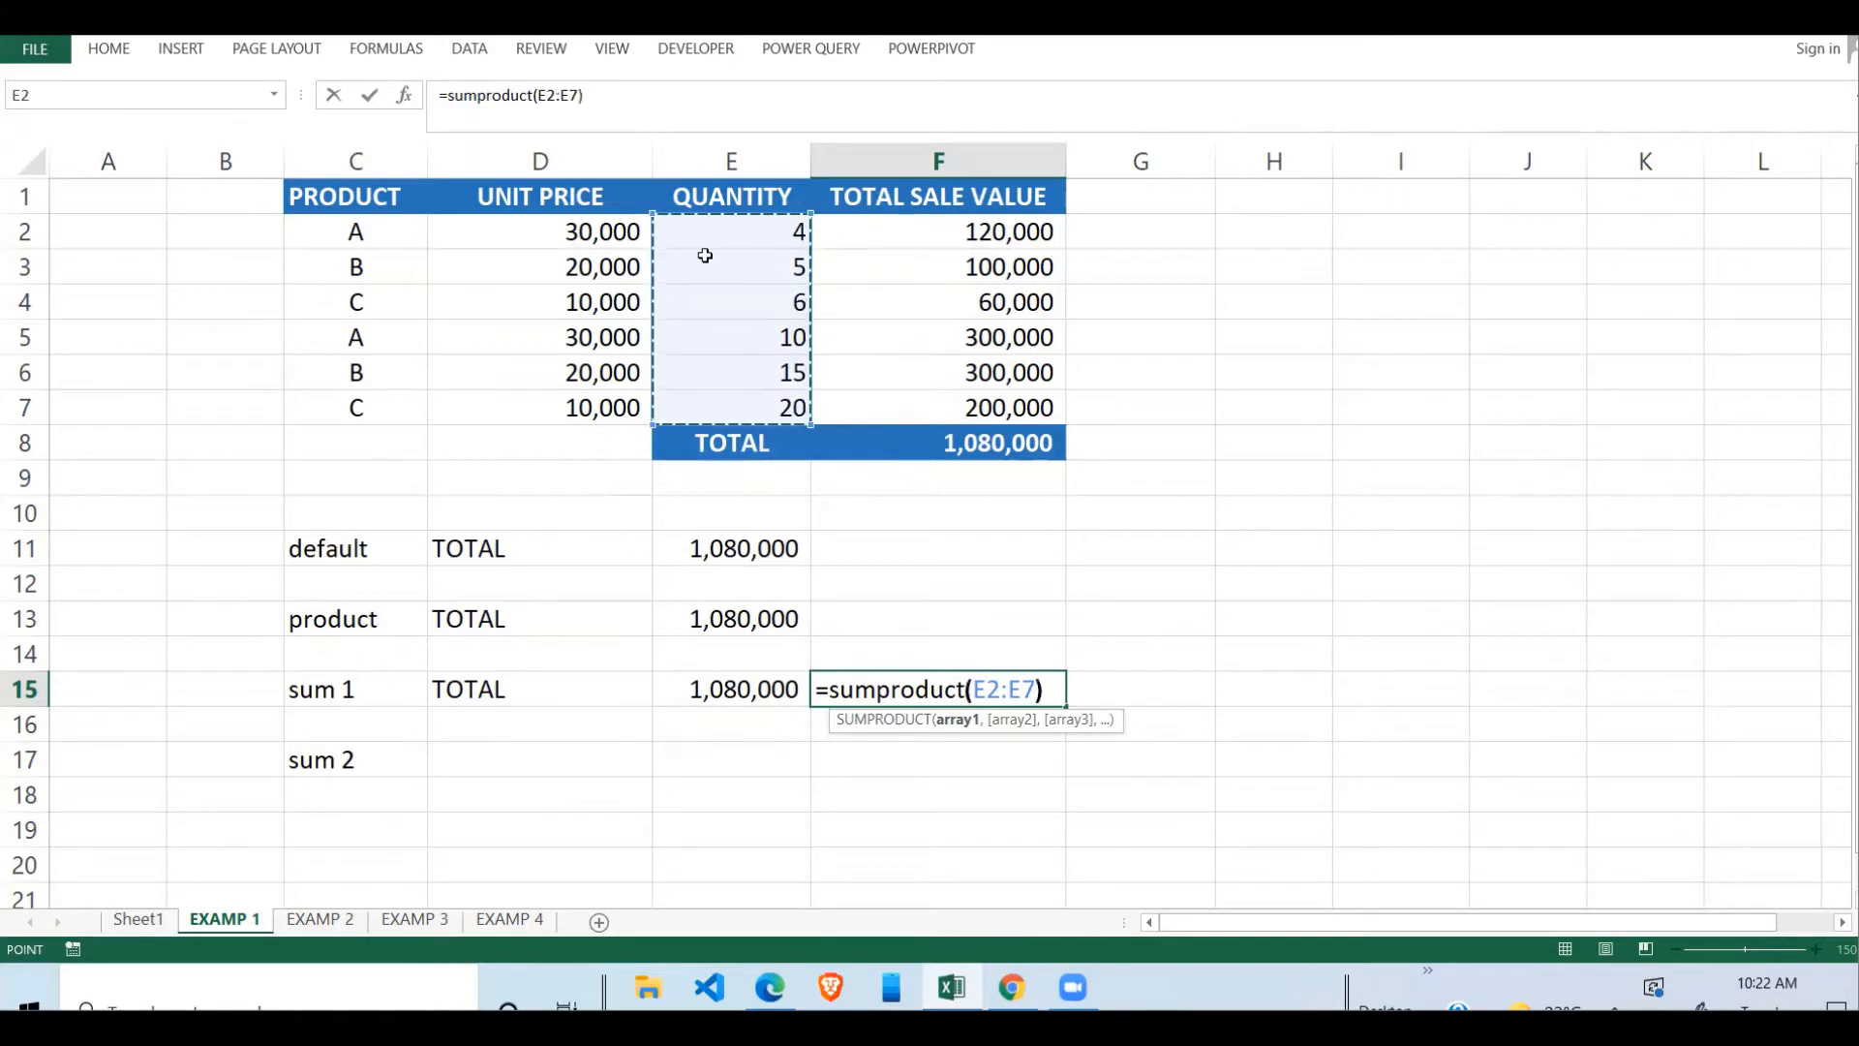
{"action": "key", "text": "Return"}
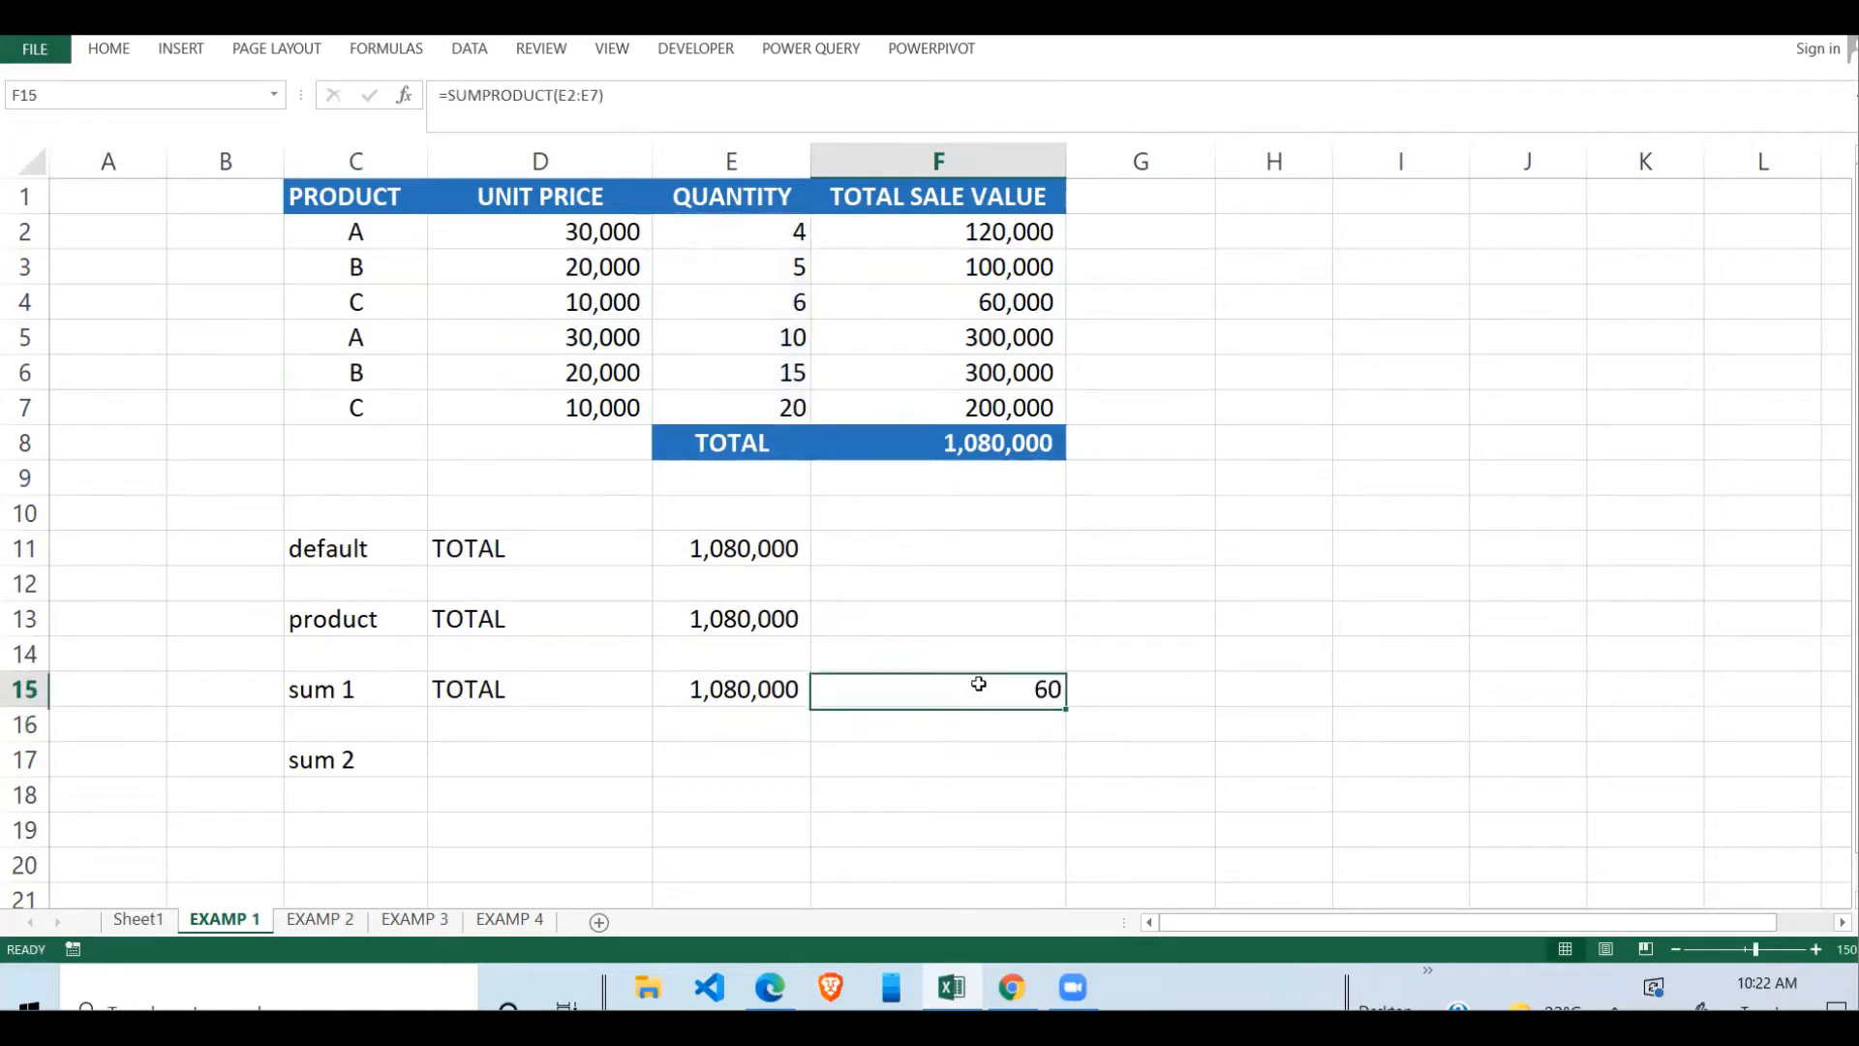
- Check the F15 result against the sum of the selected quantities in E2:E7
{"action": "left_click", "coordinate": [980, 684]}
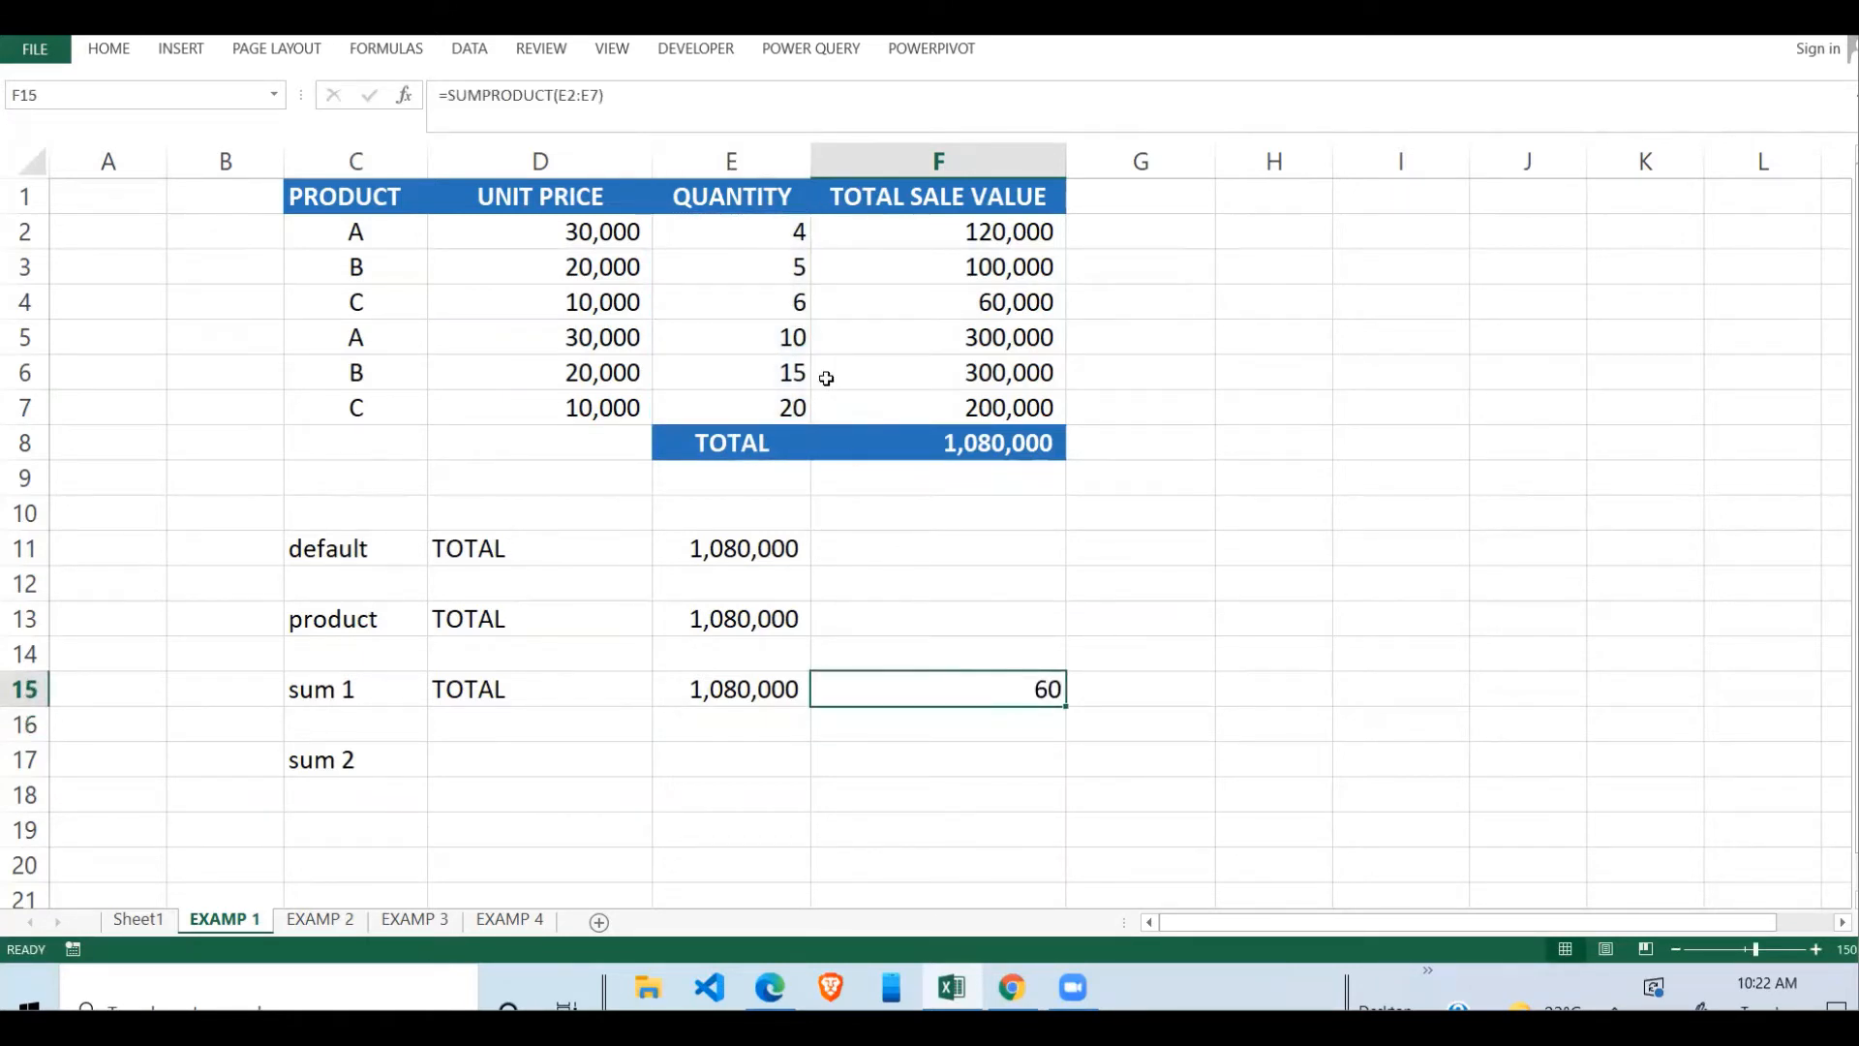
{"action": "left_click_drag", "start_coordinate": [762, 222], "coordinate": [780, 399]}
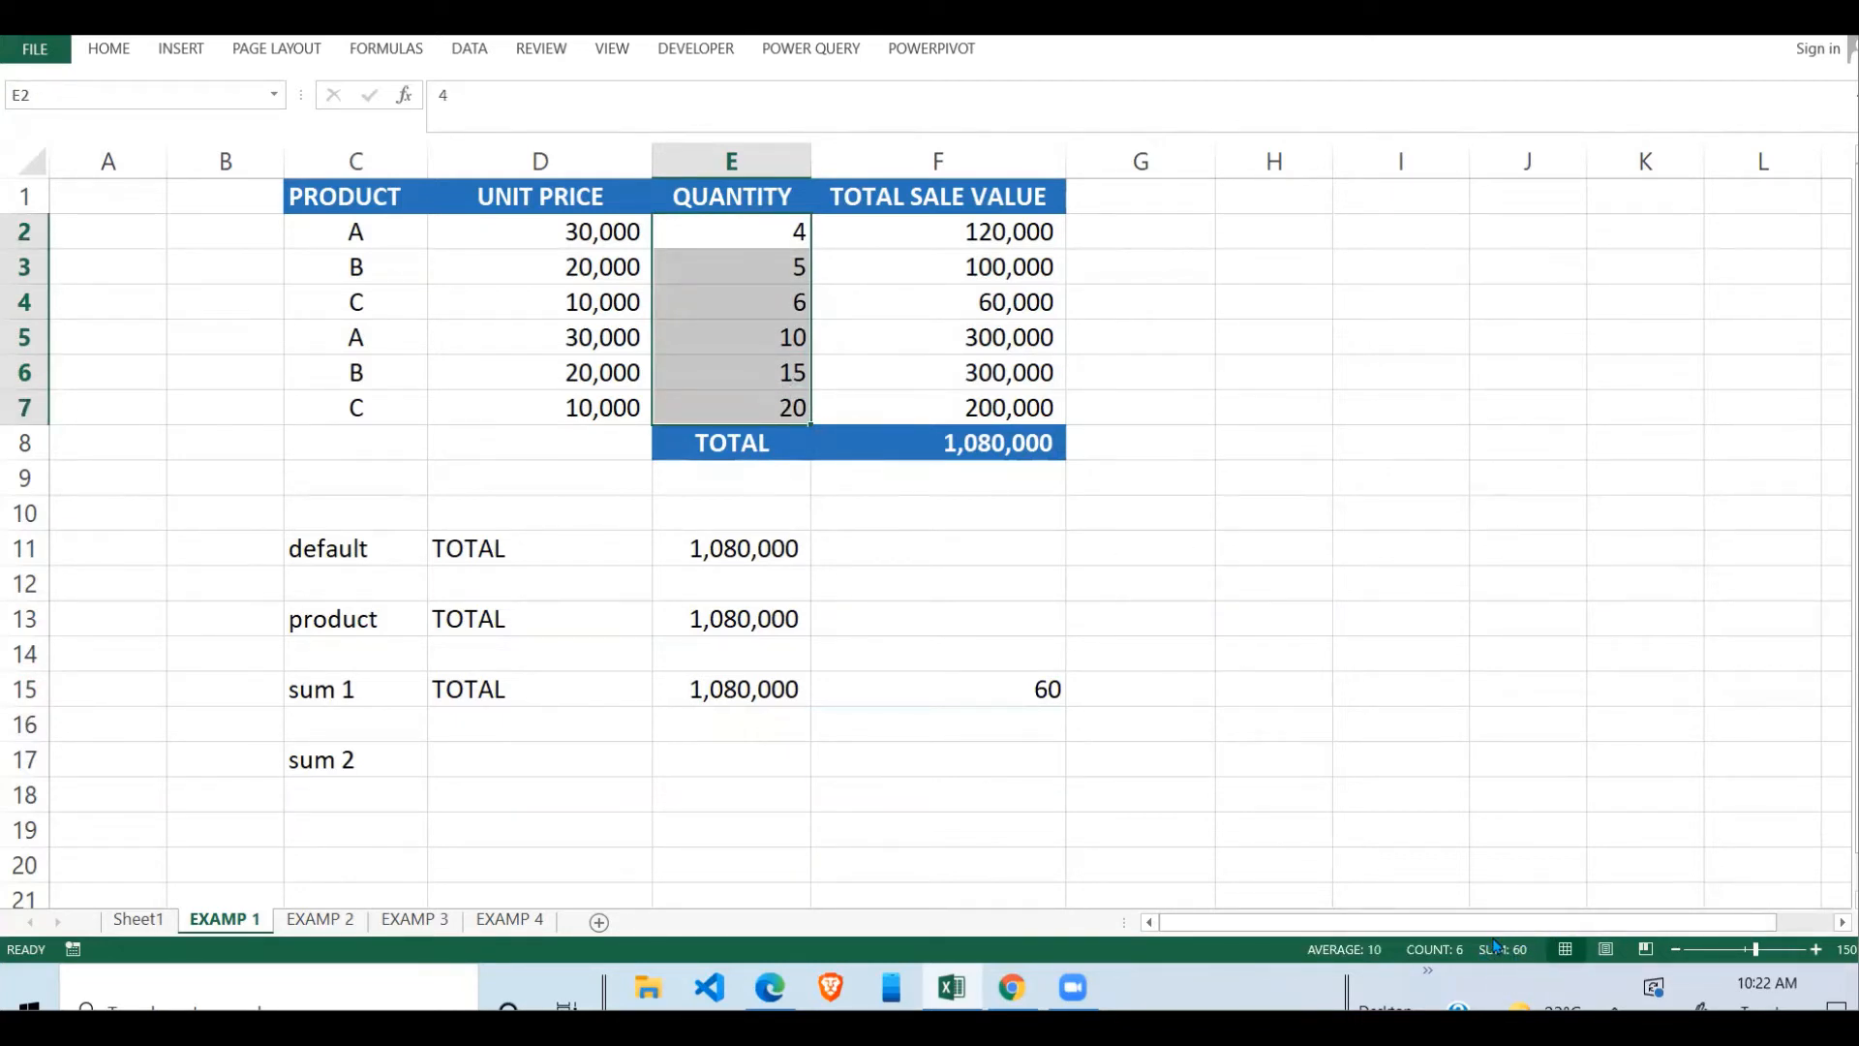
{"action": "left_click", "coordinate": [1075, 819]}
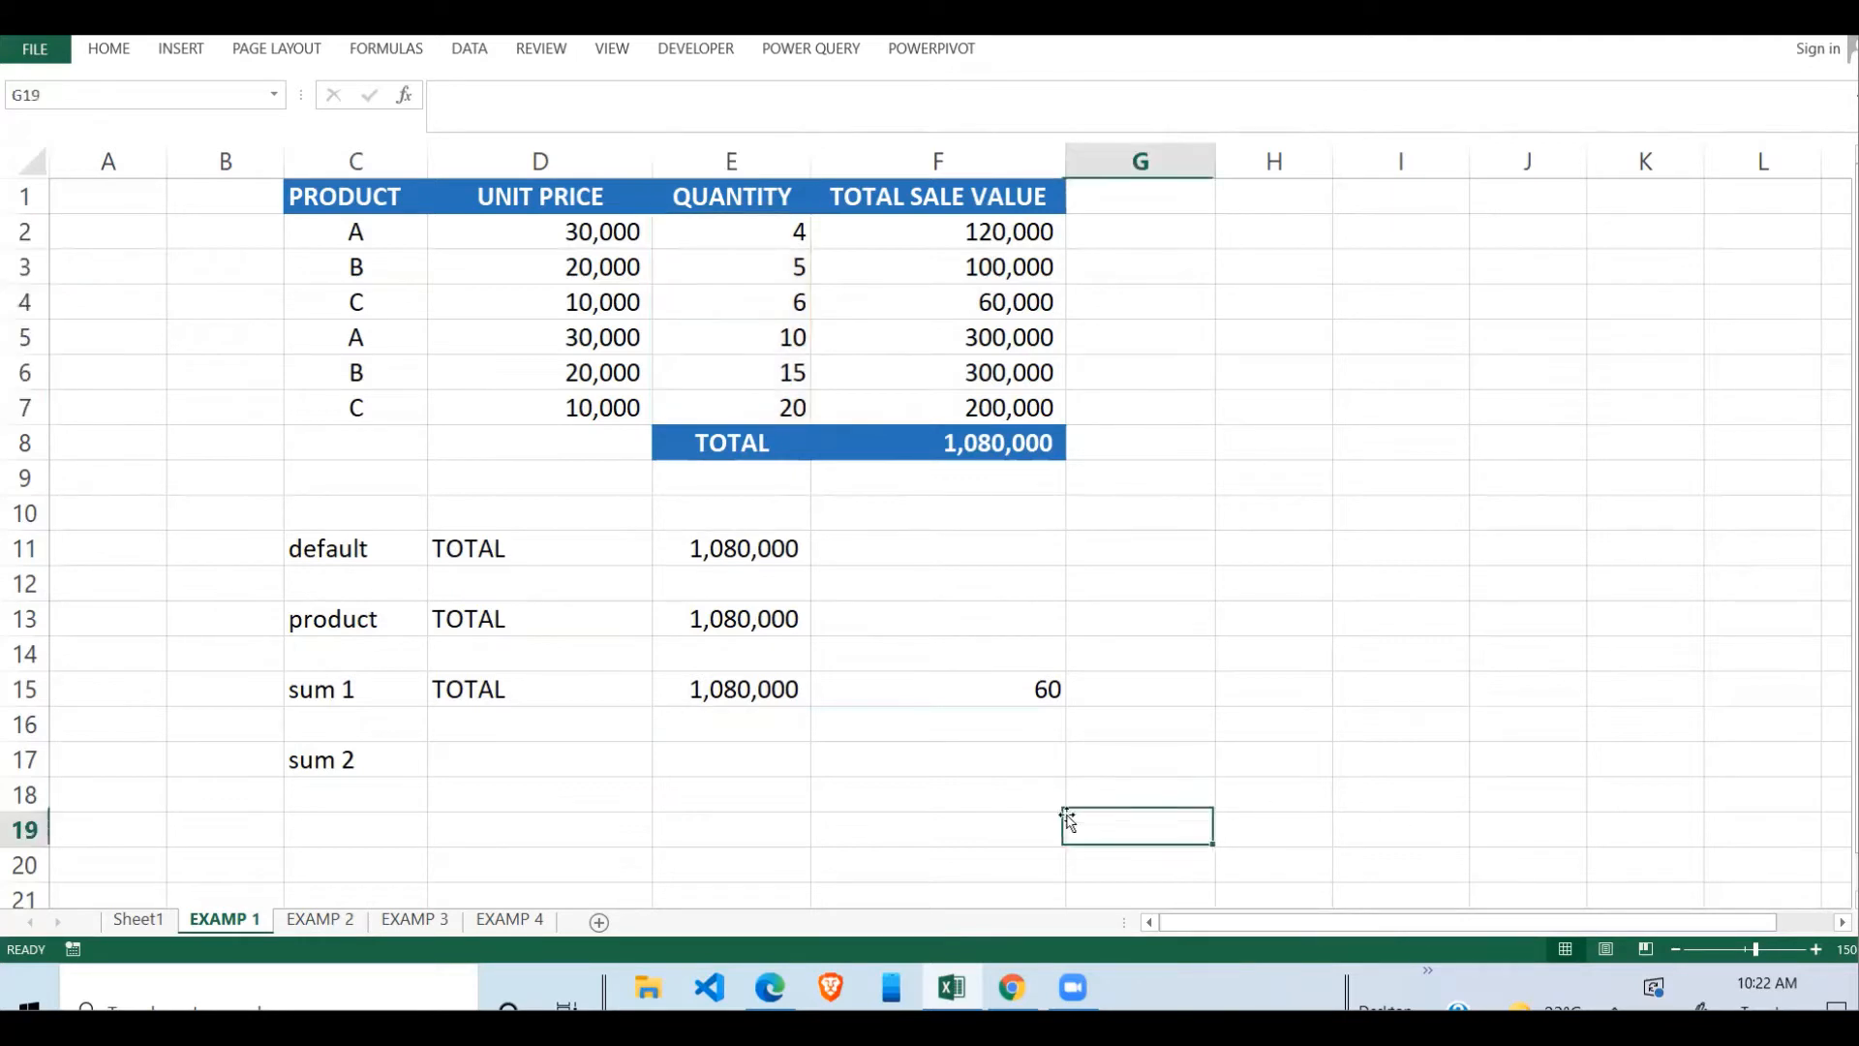
- Compare the EXAMP 1 sales table with the product criterion in C11 on the EXAMP 2 sheet
{"action": "left_click", "coordinate": [717, 763]}
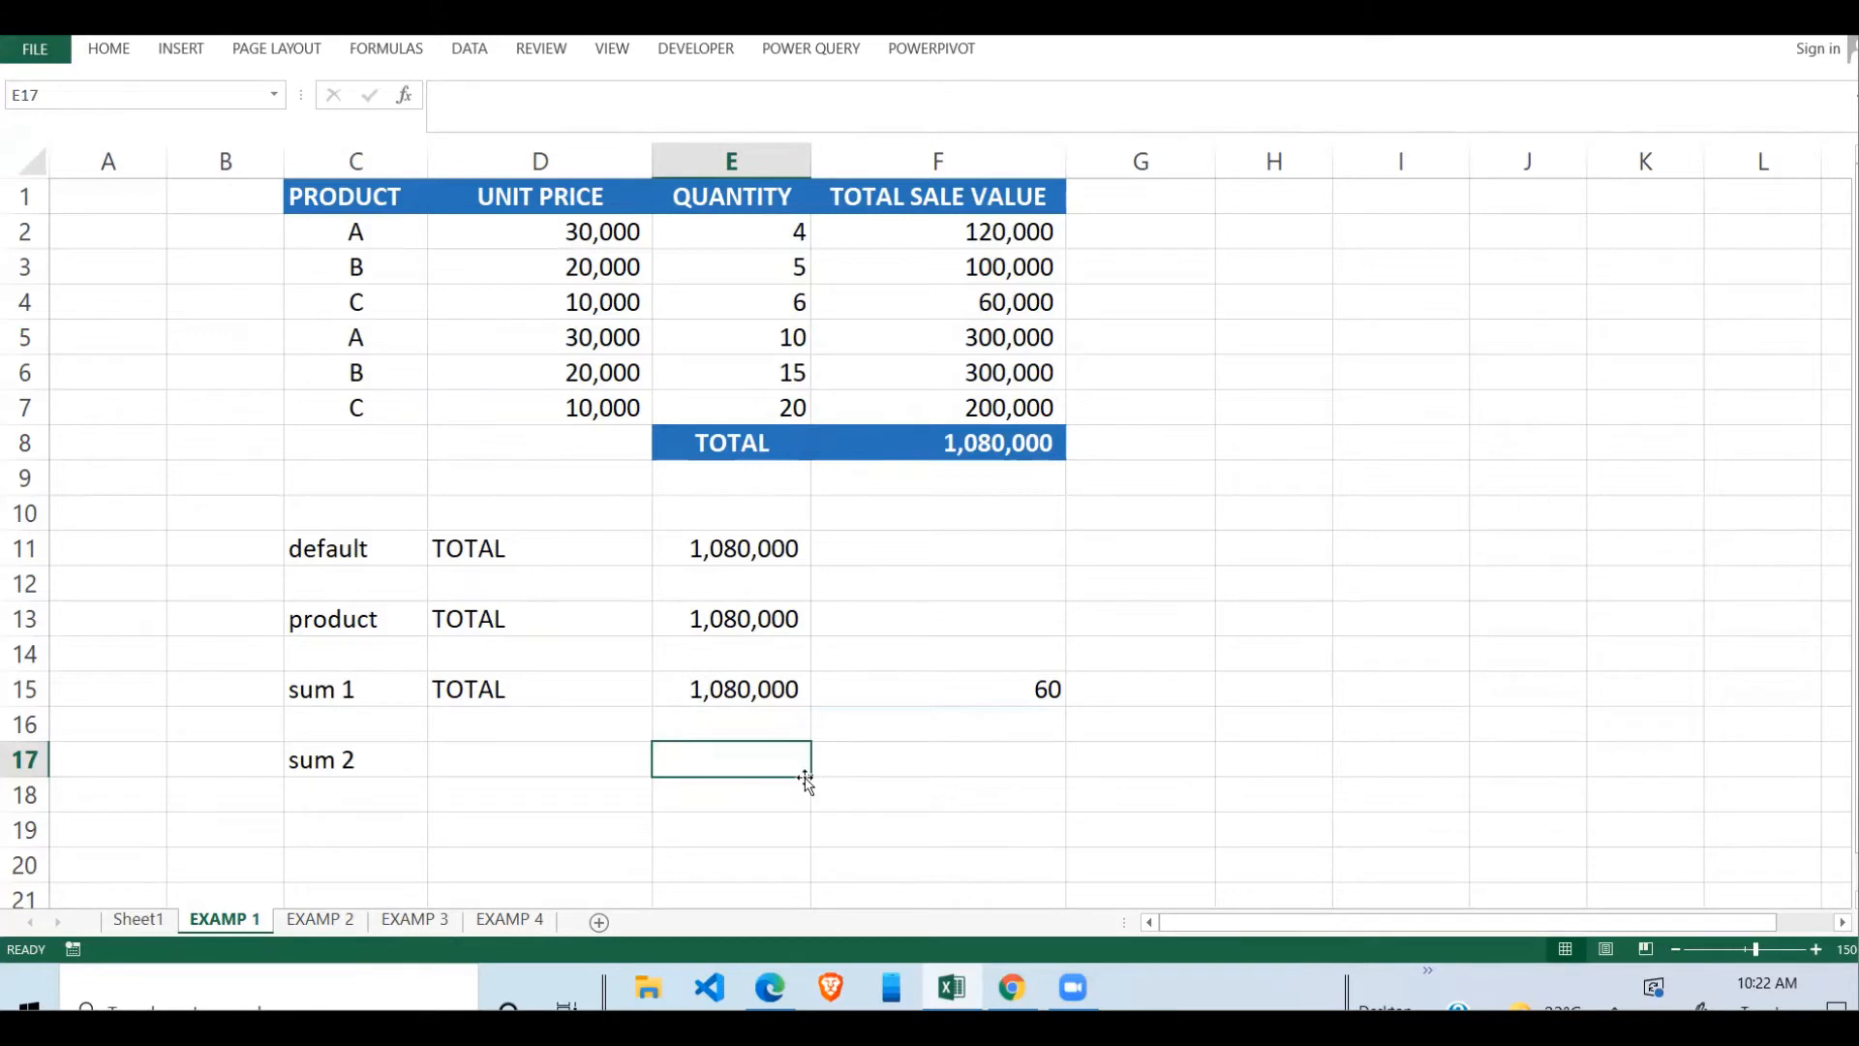
{"action": "left_click", "coordinate": [528, 794]}
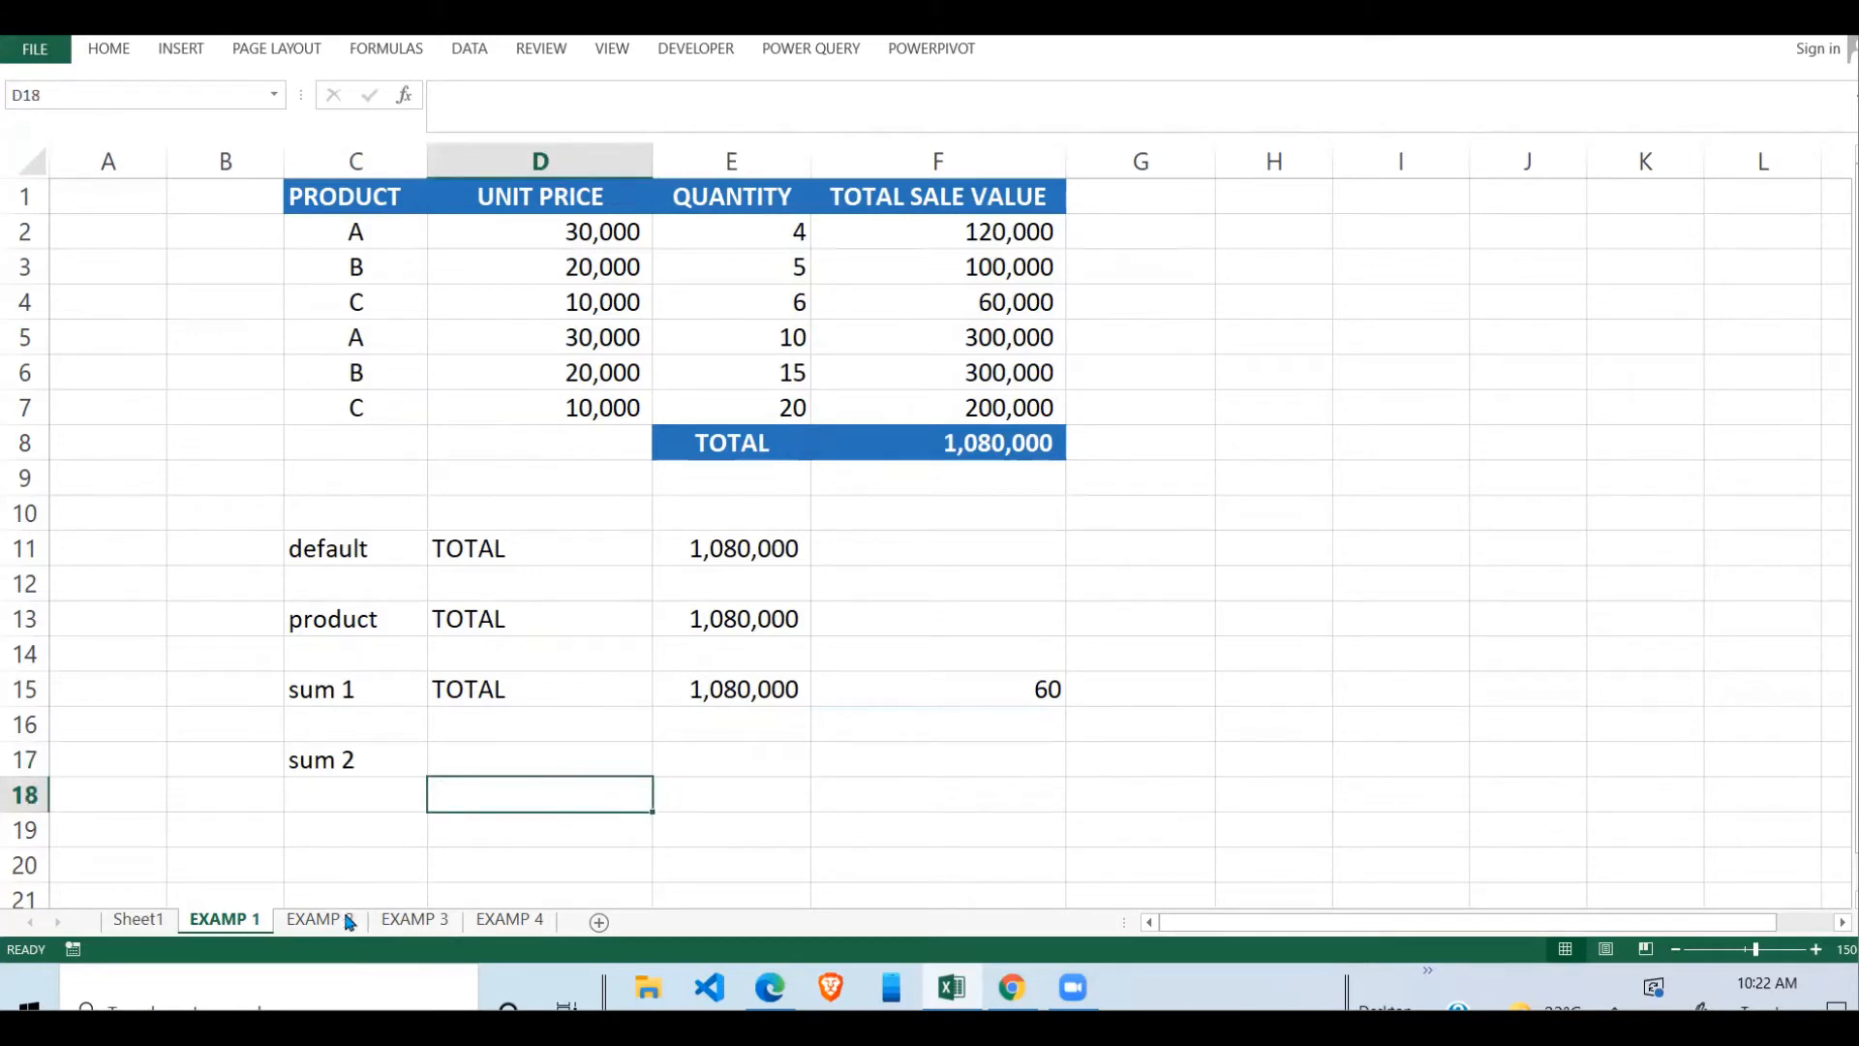
{"action": "left_click", "coordinate": [334, 921]}
{"action": "left_click", "coordinate": [593, 755]}
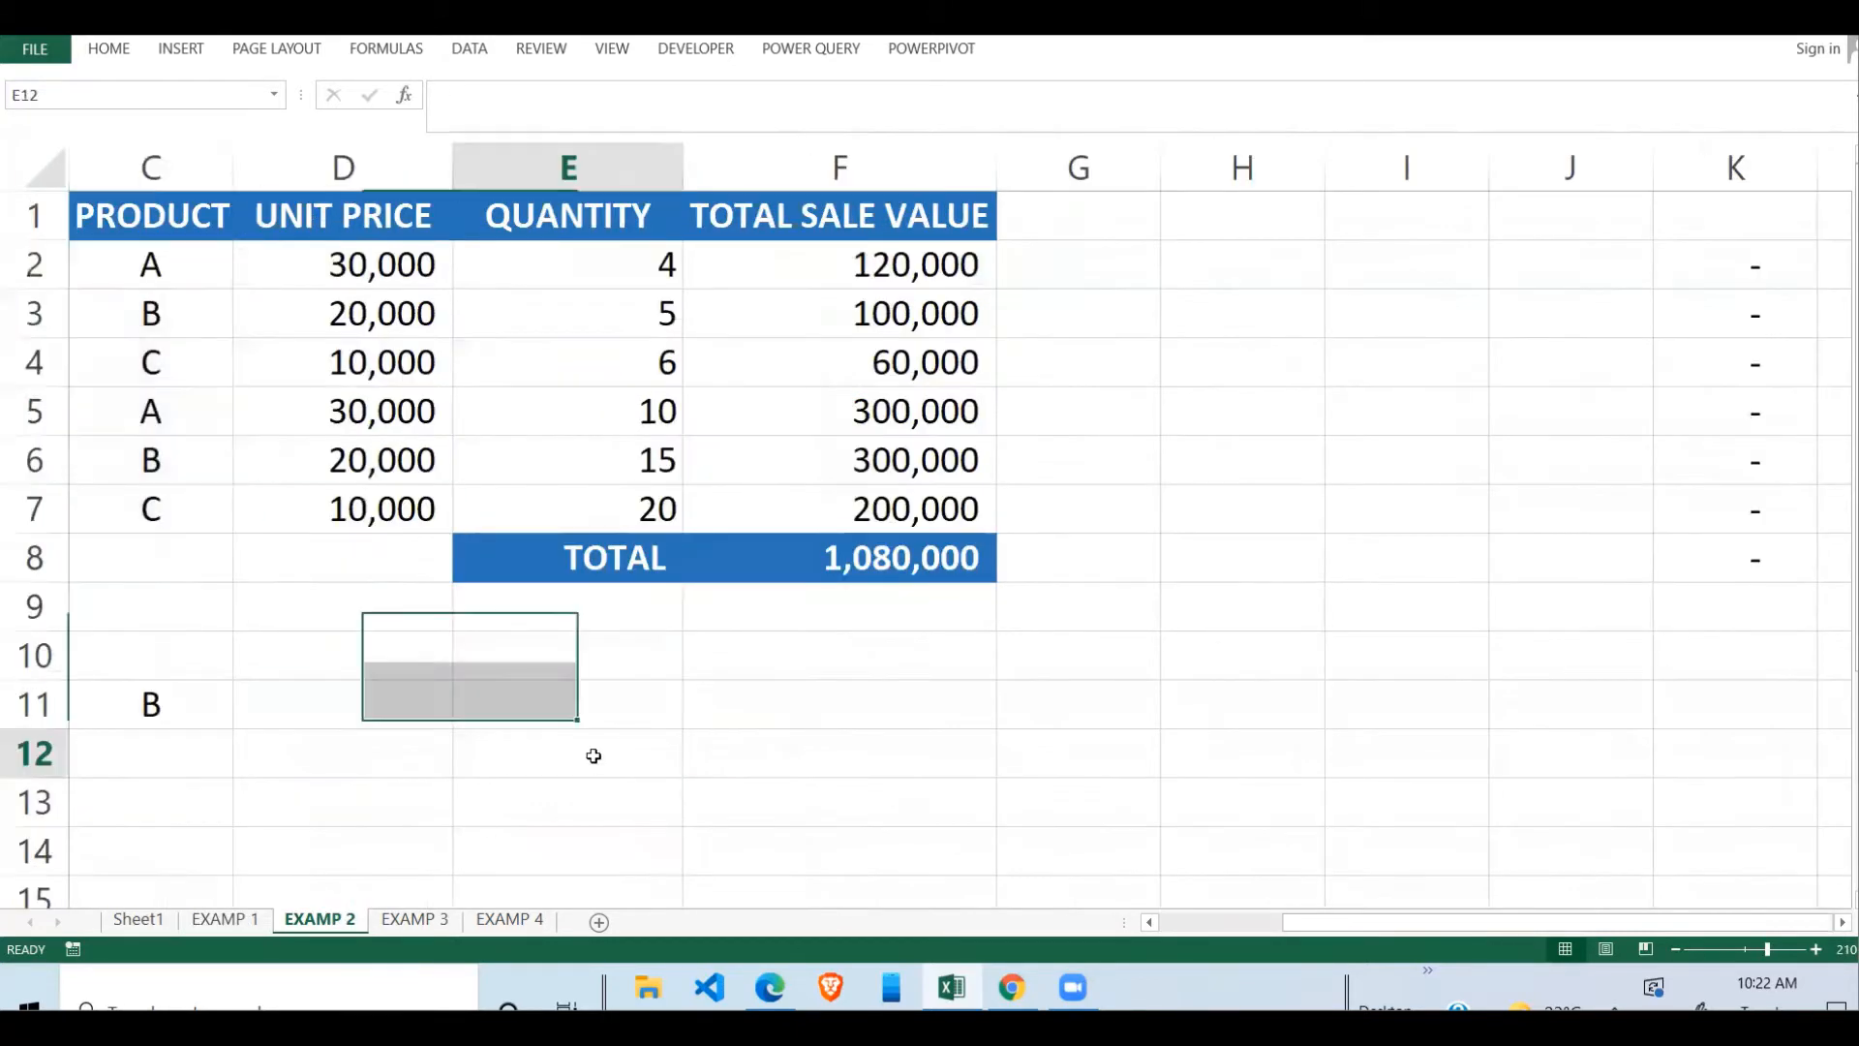
{"action": "left_click", "coordinate": [179, 706]}
{"action": "left_click", "coordinate": [225, 919]}
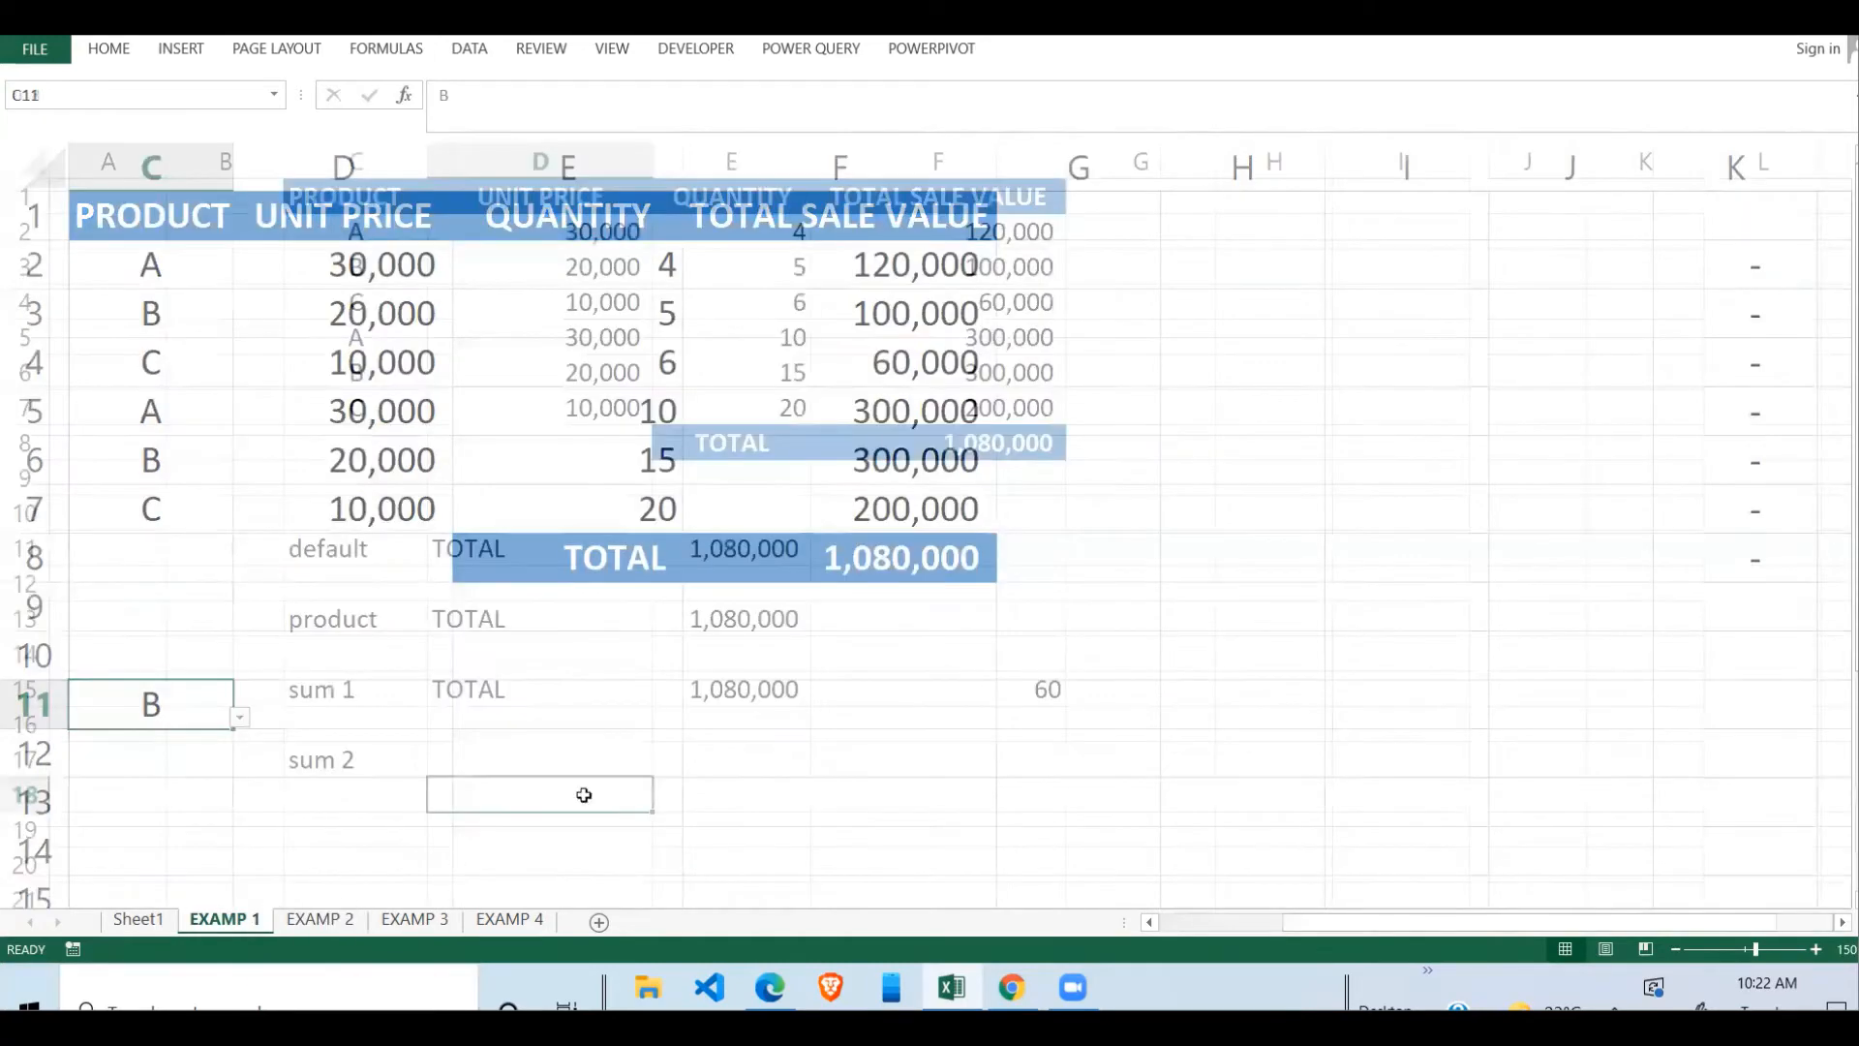
{"action": "left_click_drag", "start_coordinate": [557, 226], "coordinate": [976, 401]}
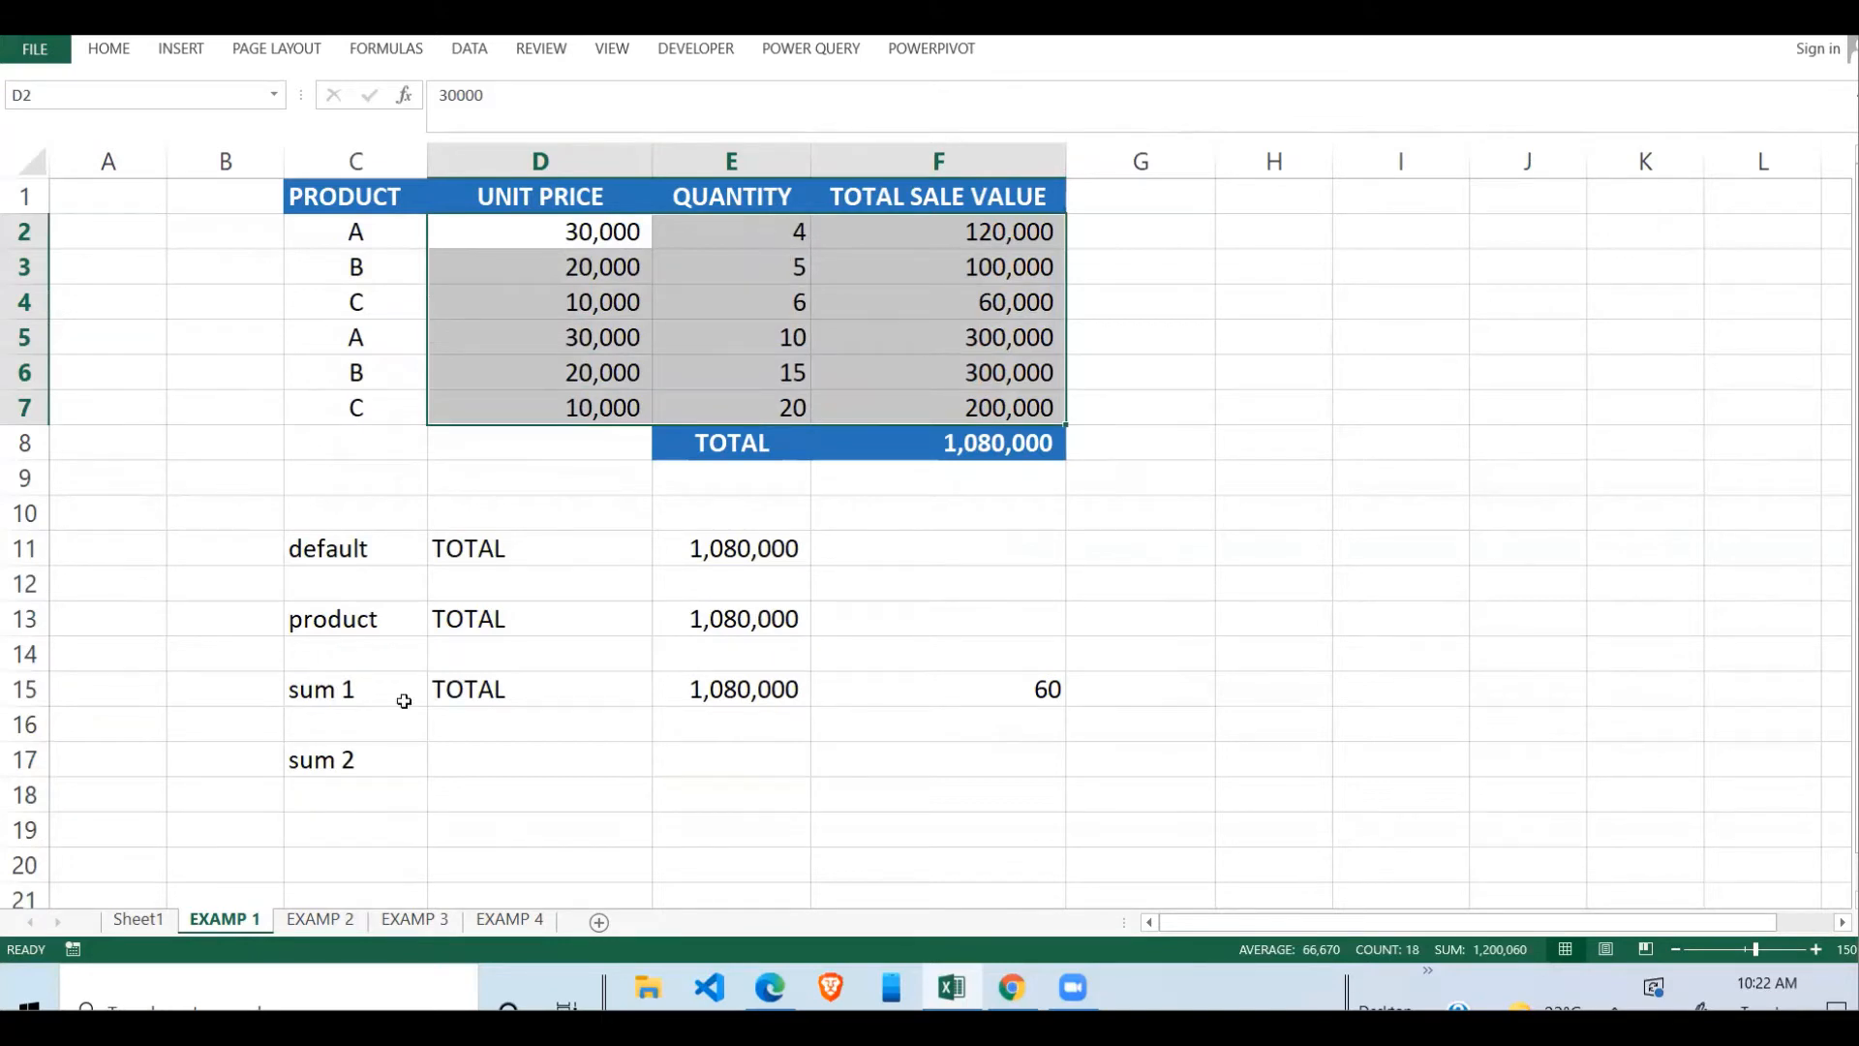
- Review the first unit price and quantity cells and the product criterion in C11 on the EXAMP 2 sheet
{"action": "left_click", "coordinate": [320, 919]}
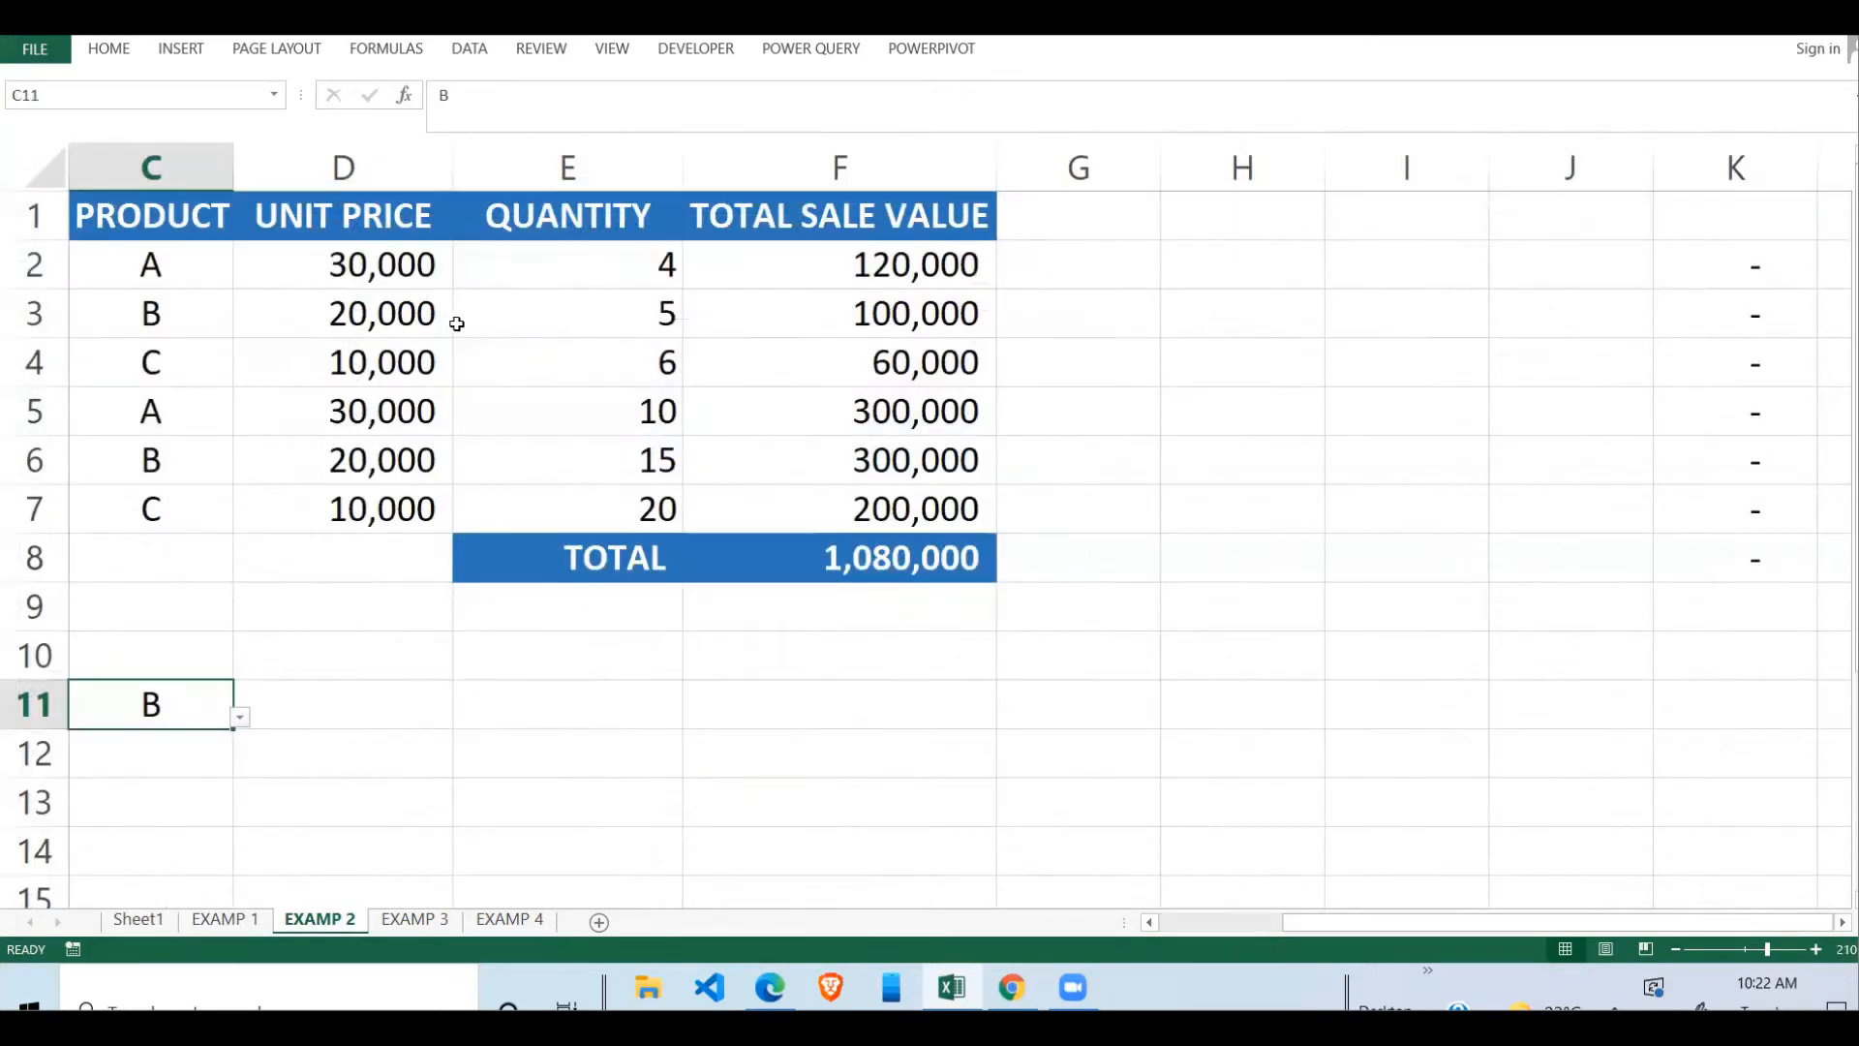
{"action": "left_click_drag", "start_coordinate": [384, 265], "coordinate": [602, 261]}
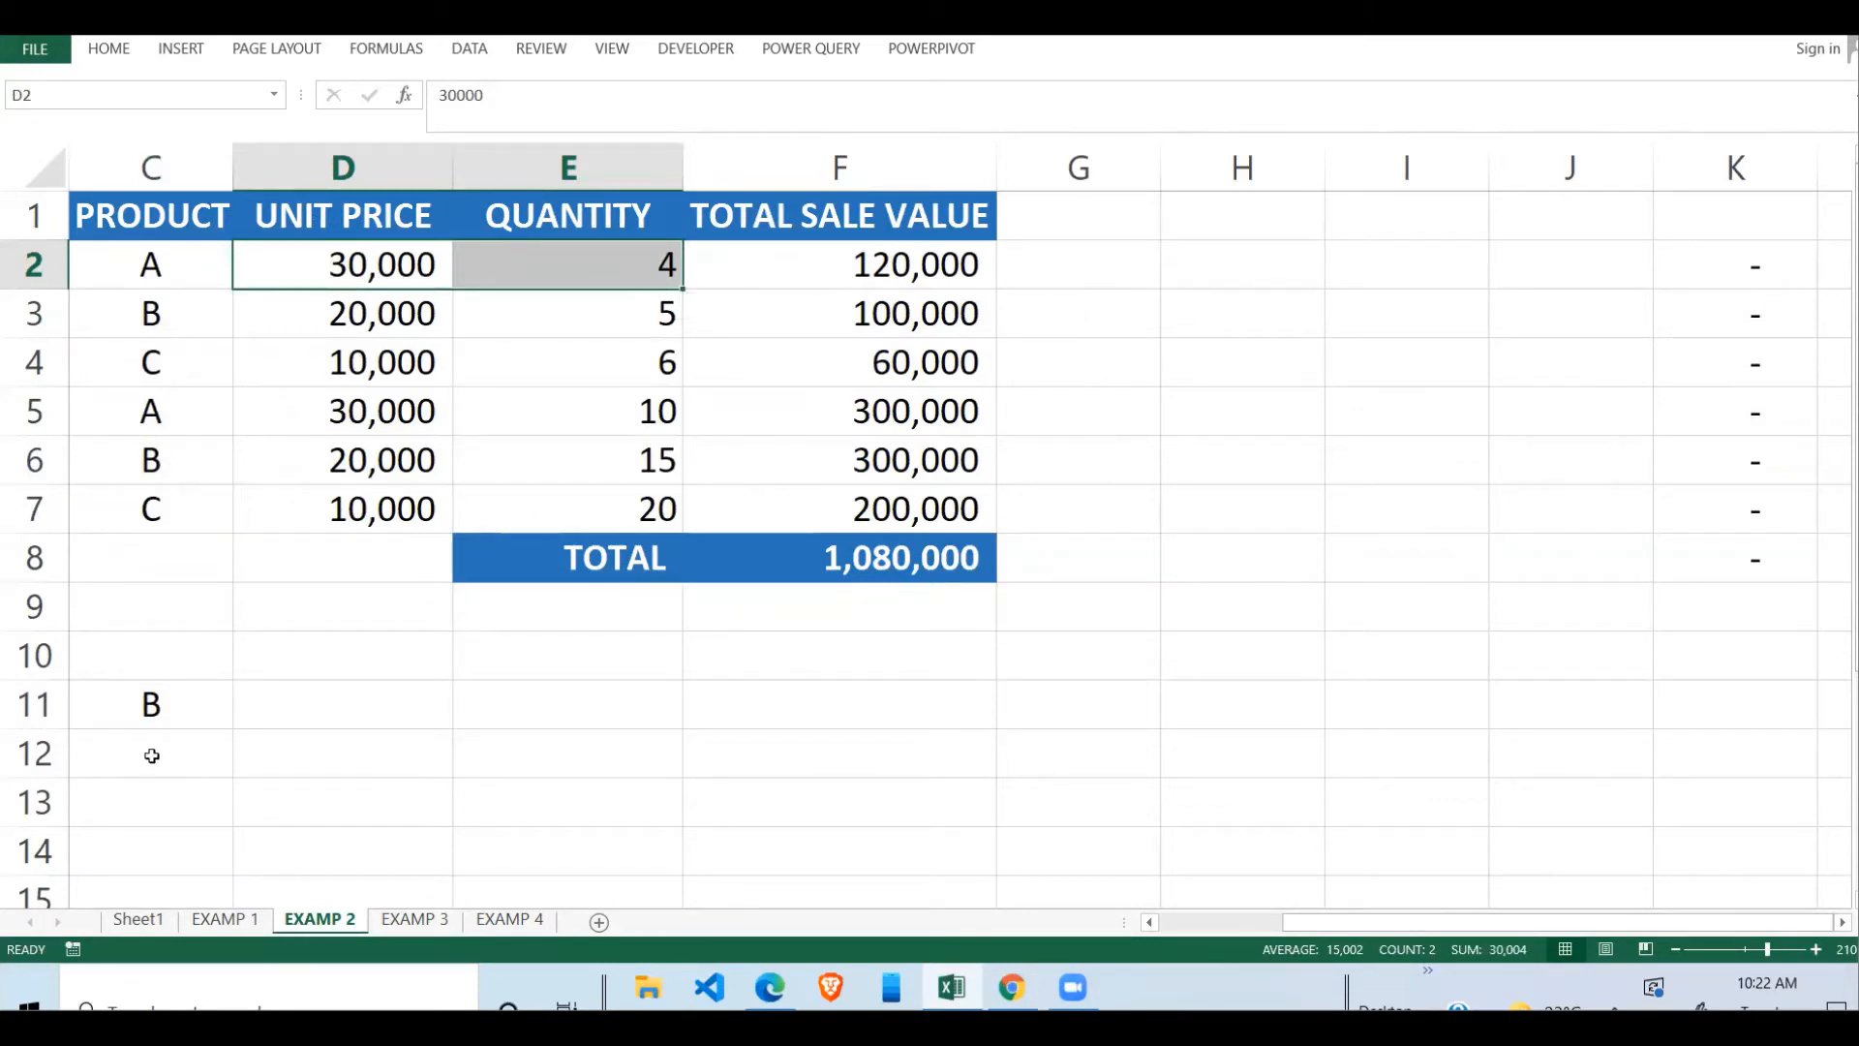
{"action": "left_click", "coordinate": [151, 703]}
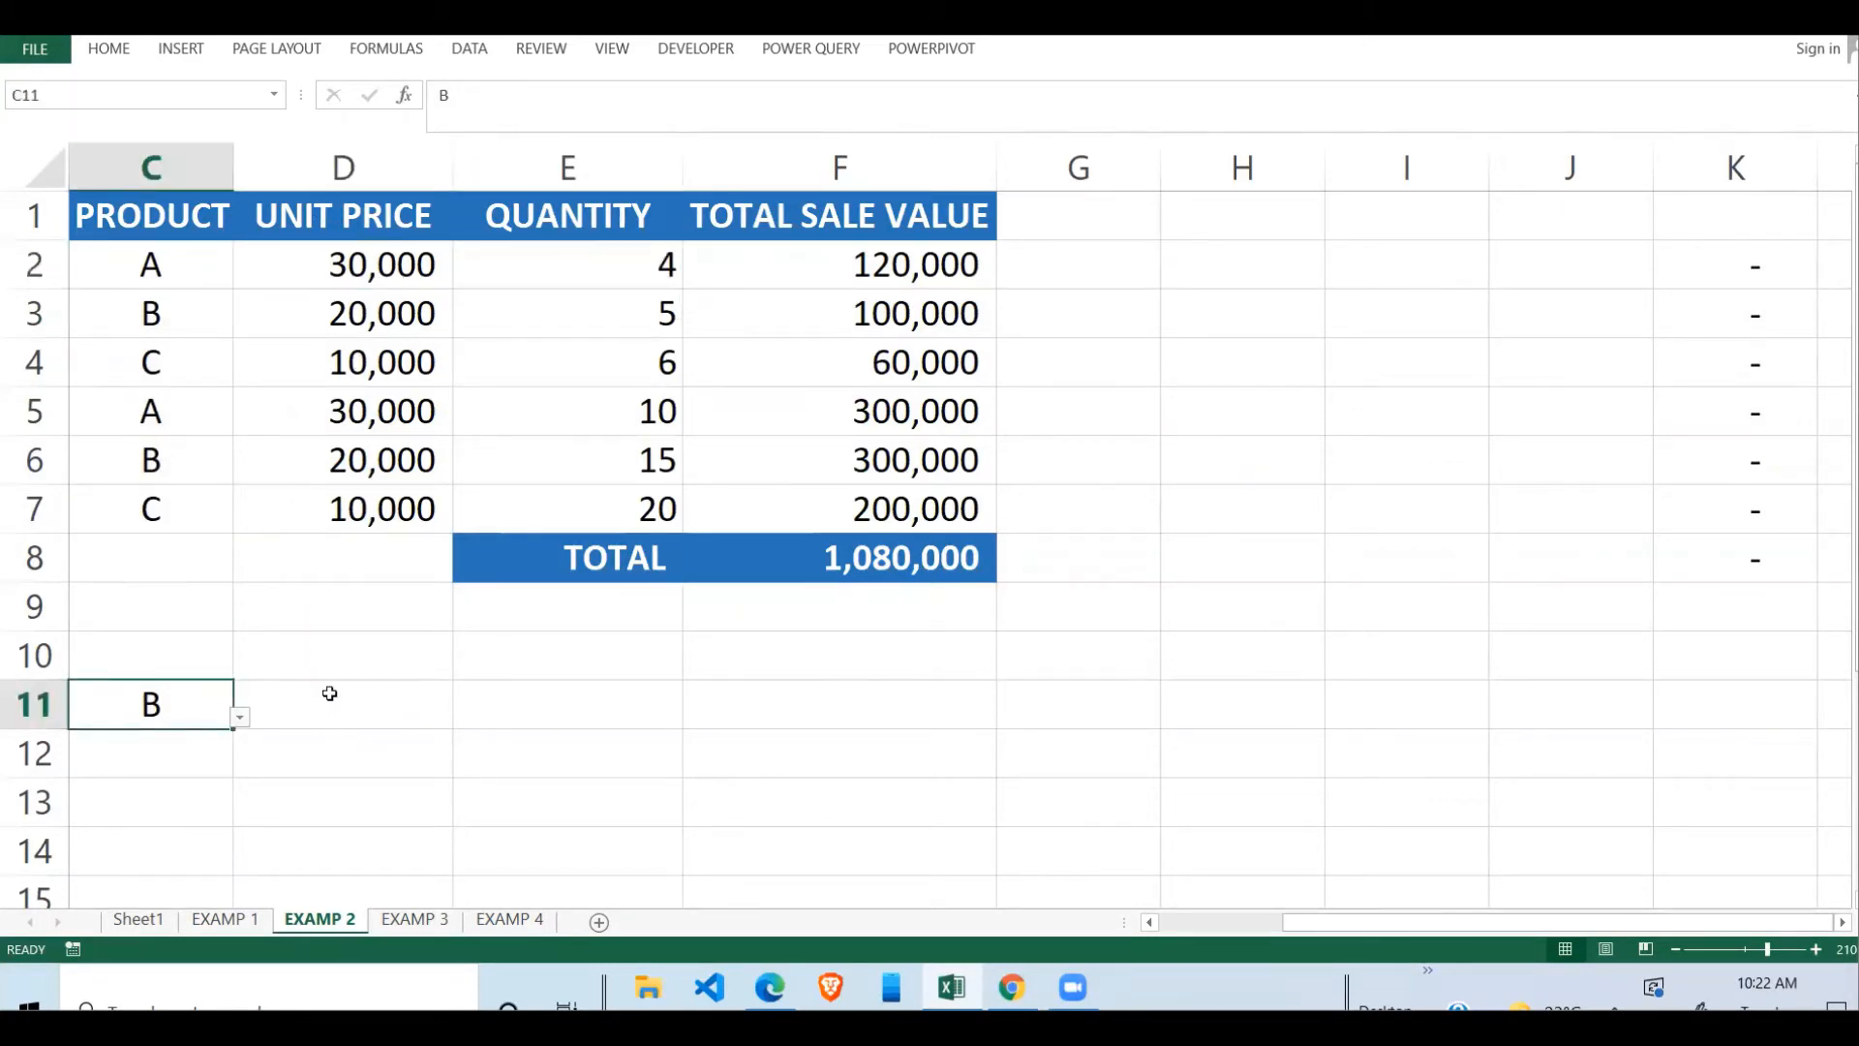
- Start a SUMPRODUCT formula in F11 with the bracketed product condition (C2:C7=C11)
{"action": "left_click", "coordinate": [795, 717]}
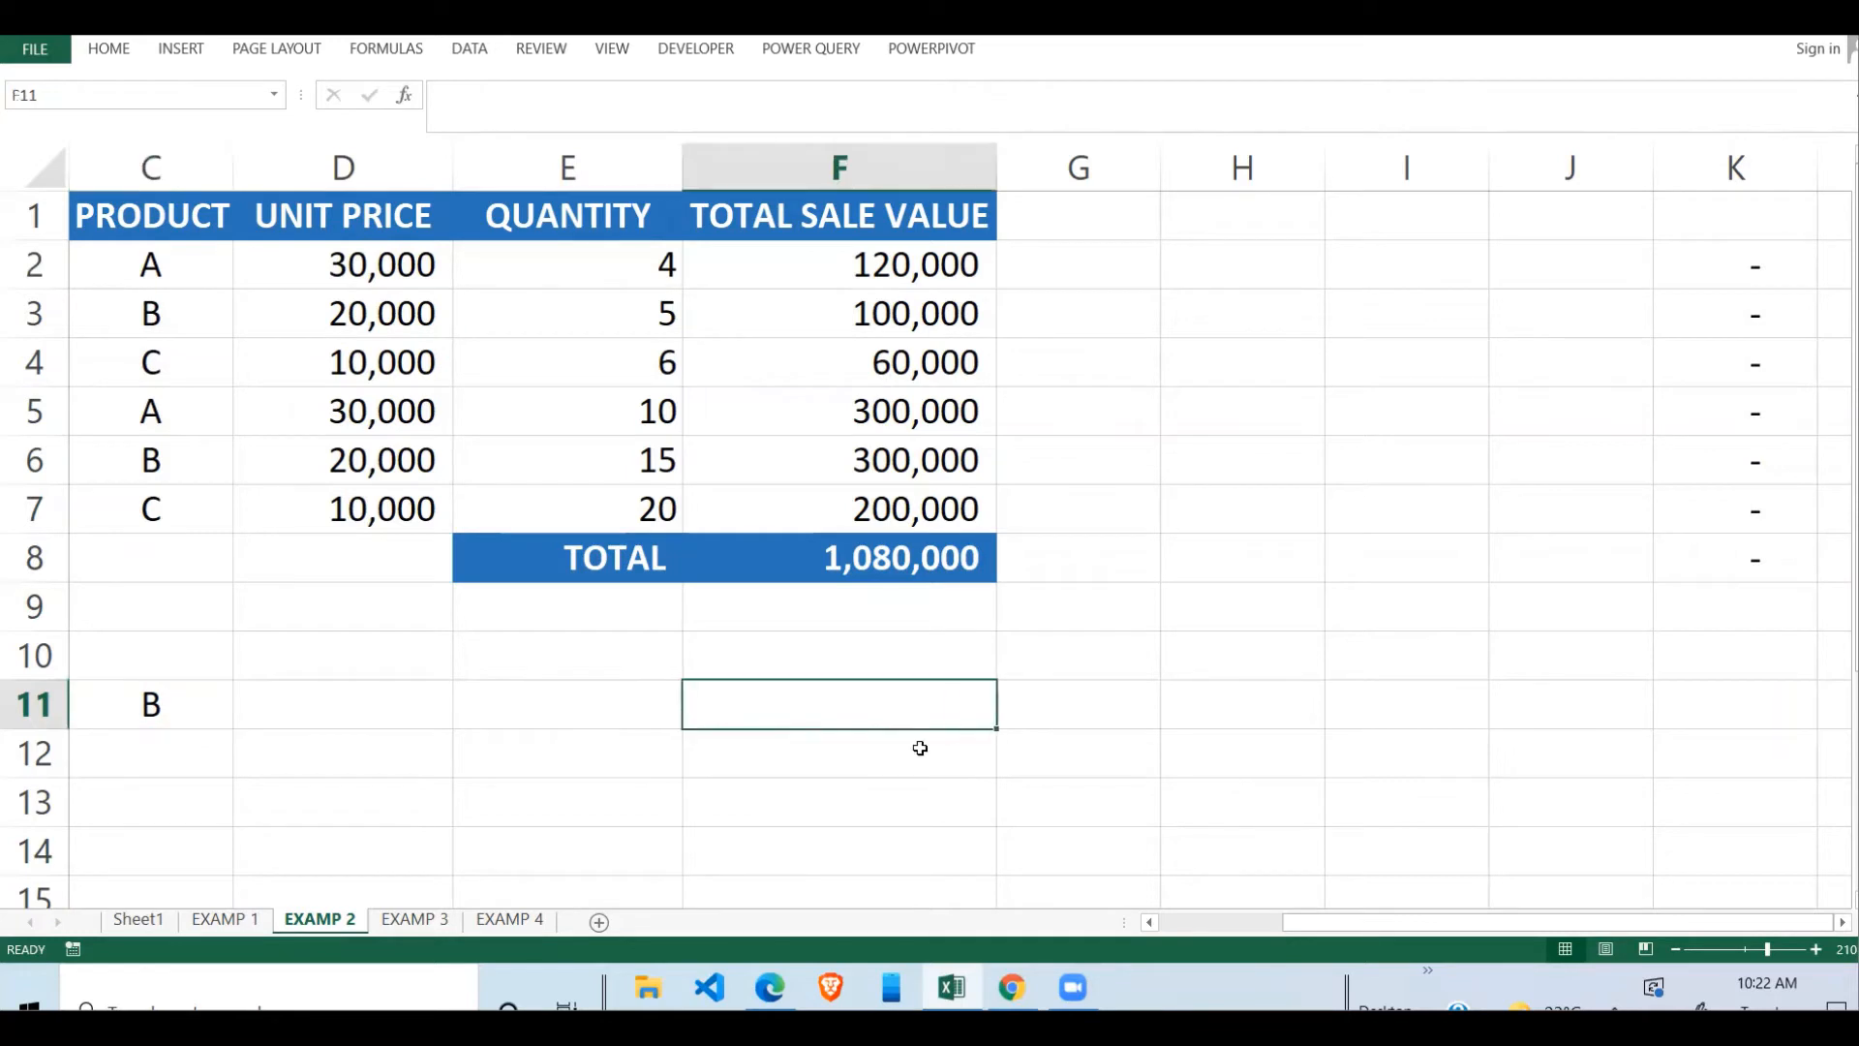
{"action": "type", "text": "=sump"}
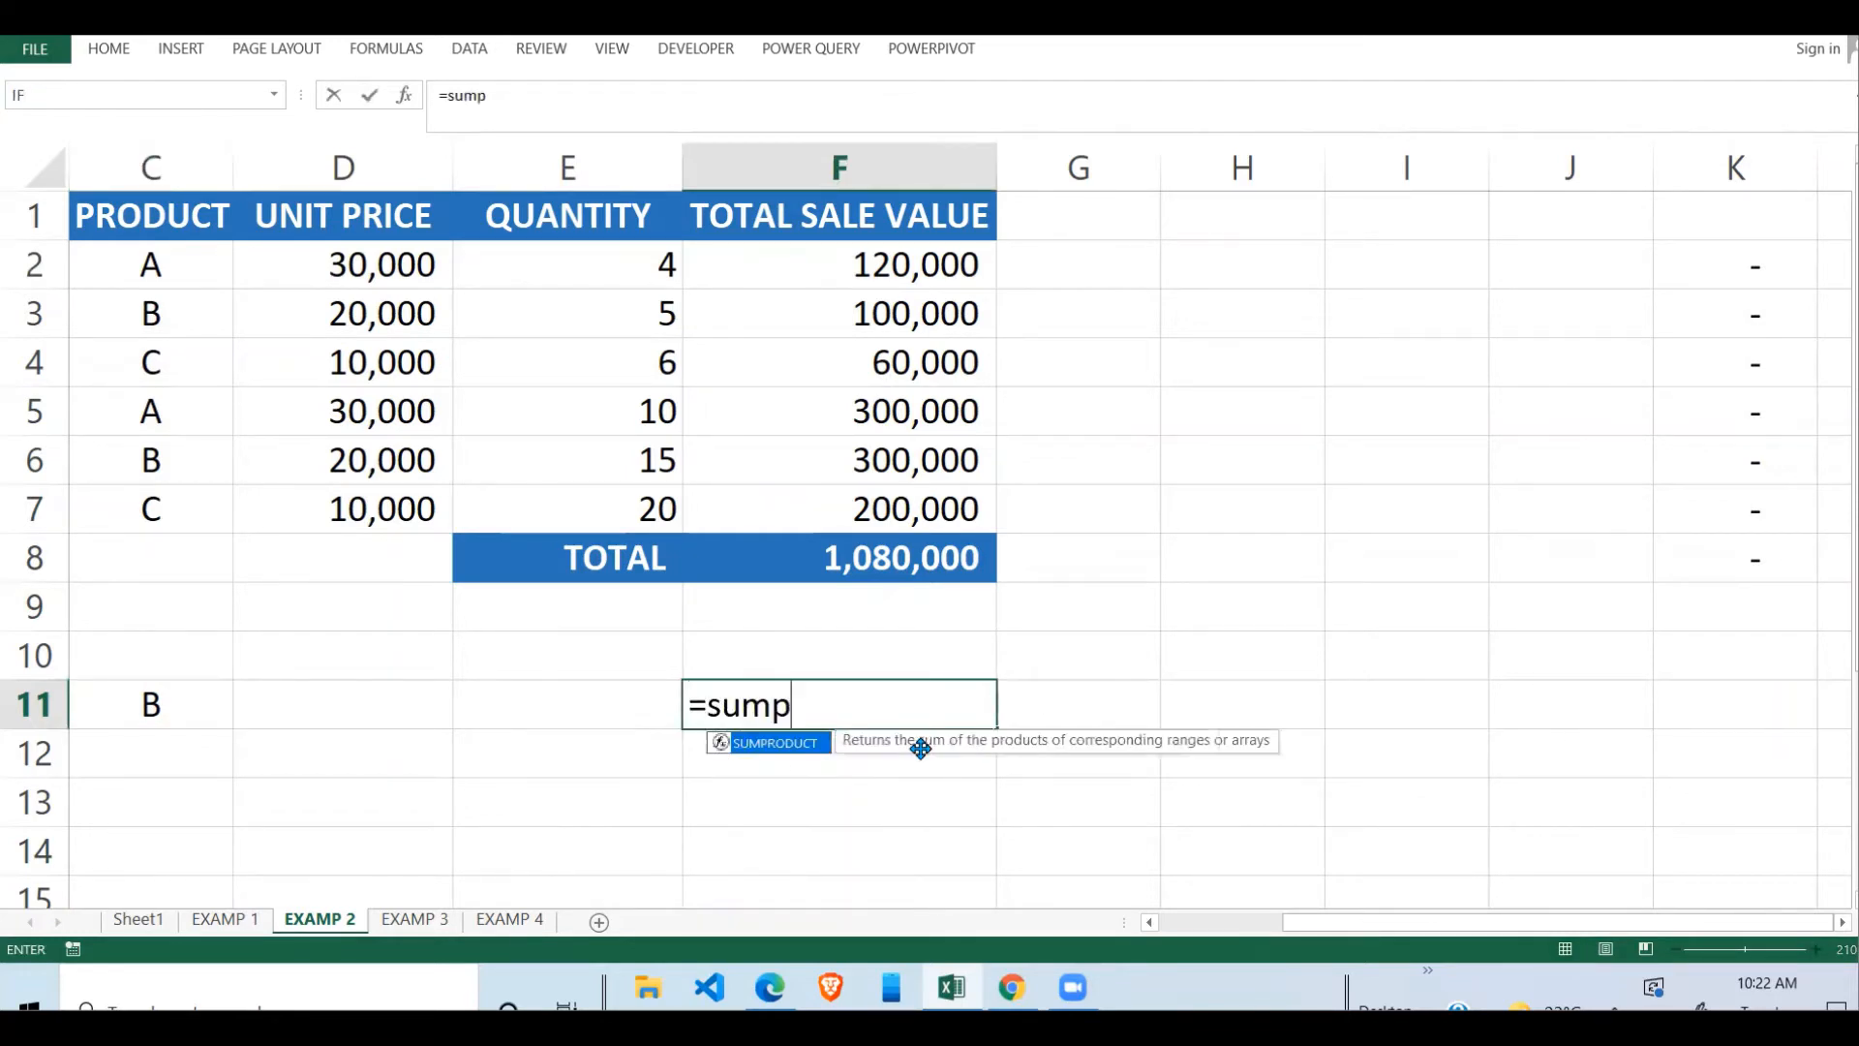
{"action": "type", "text": "roduct"}
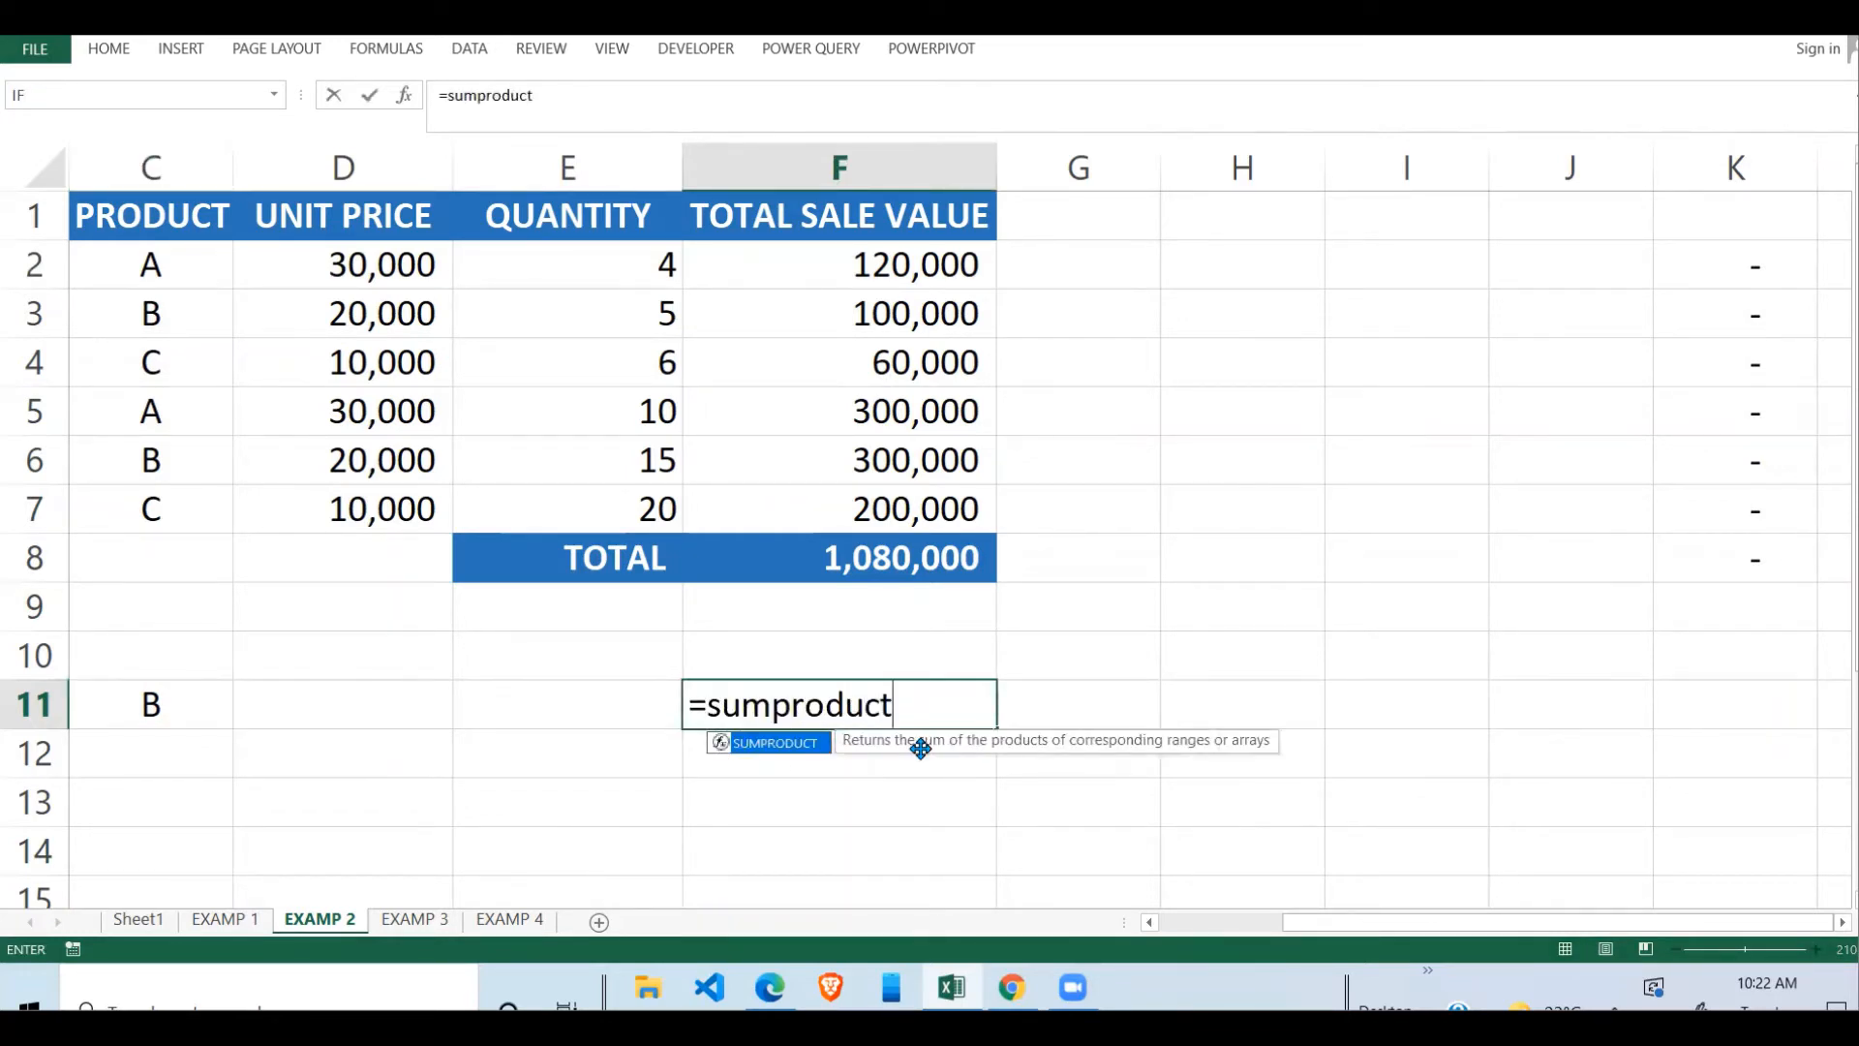
{"action": "type", "text": "("}
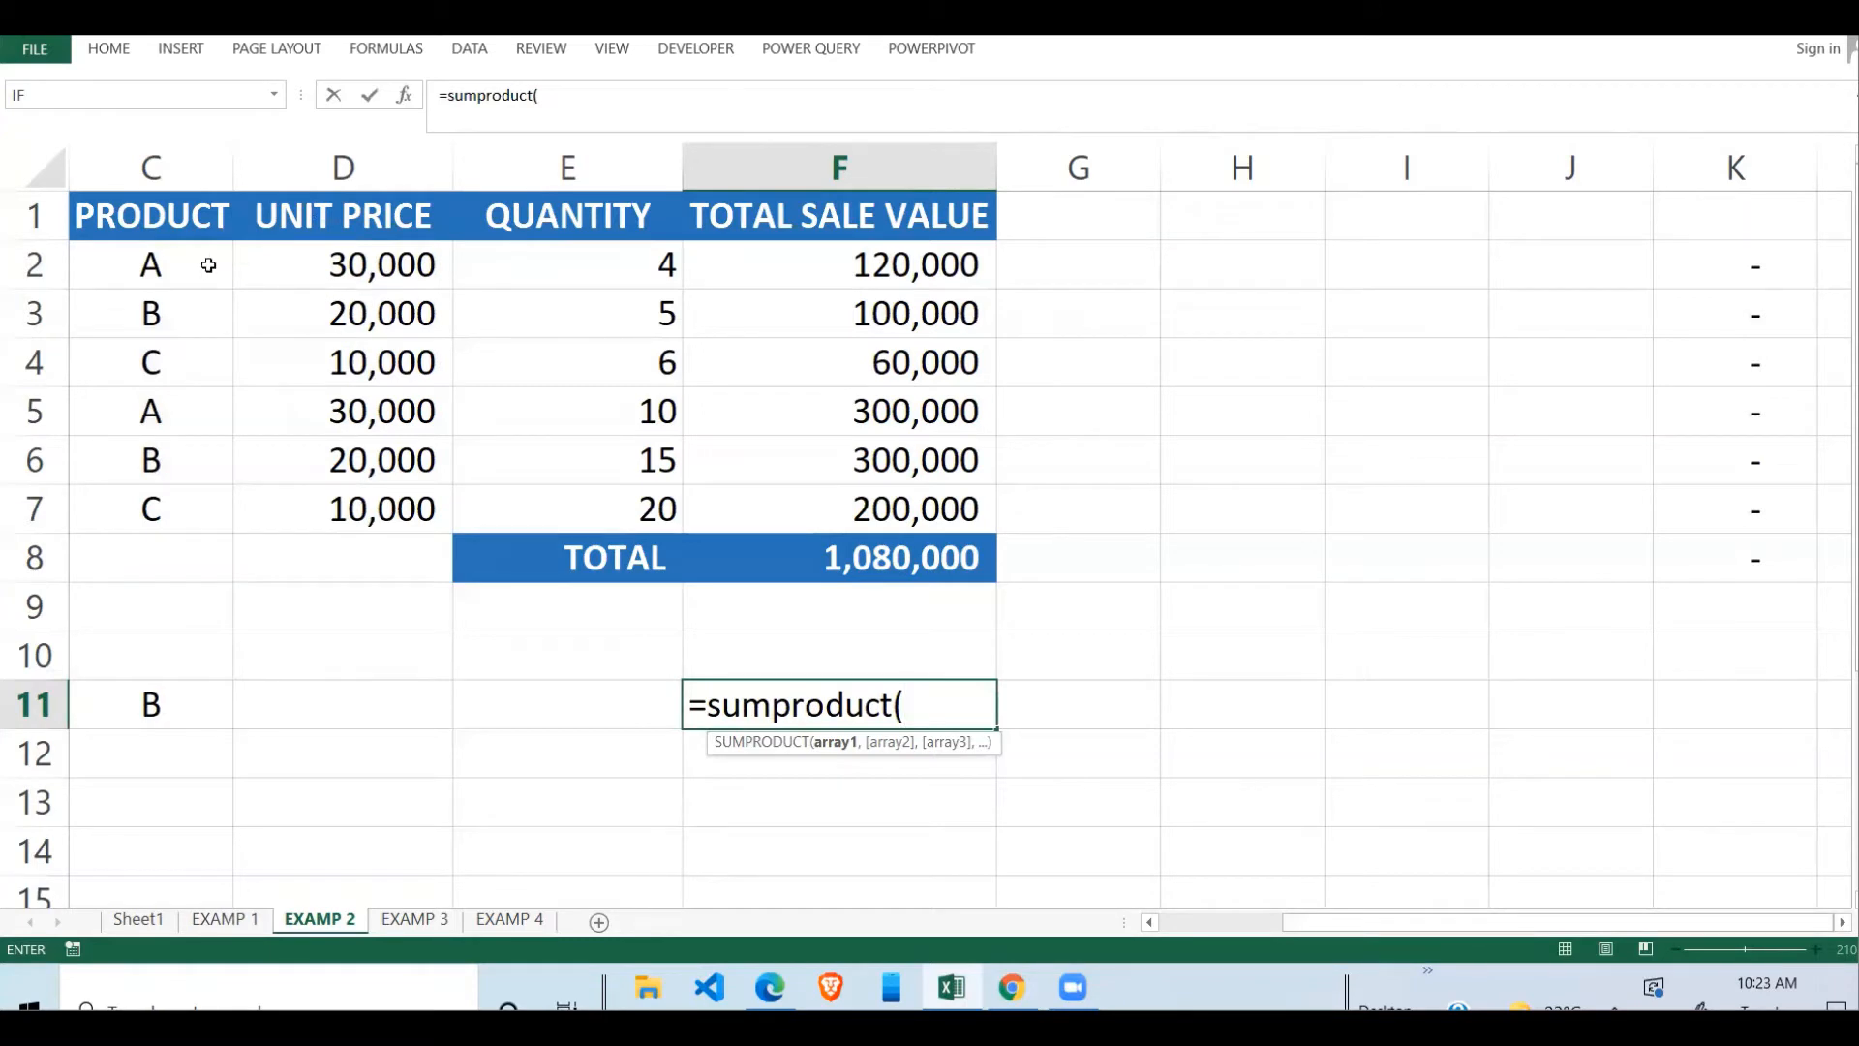
{"action": "left_click_drag", "start_coordinate": [207, 261], "coordinate": [208, 504]}
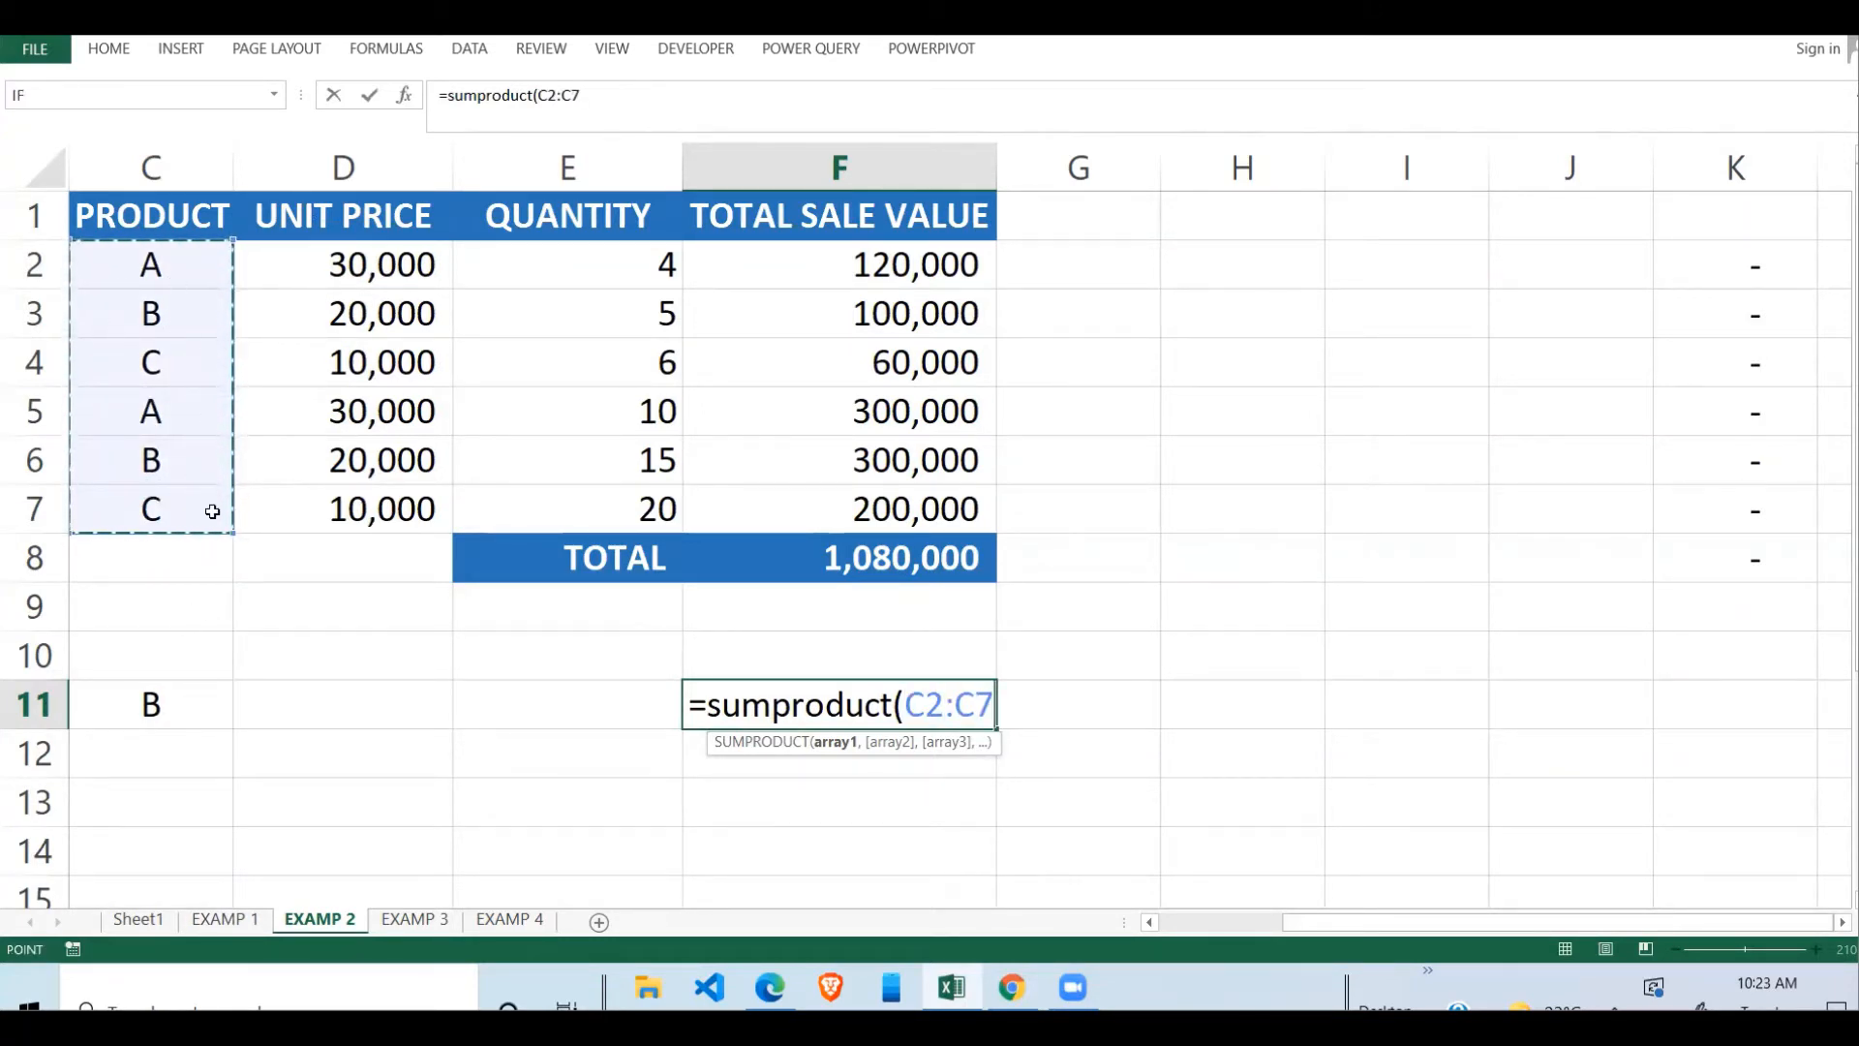
{"action": "type", "text": "+"}
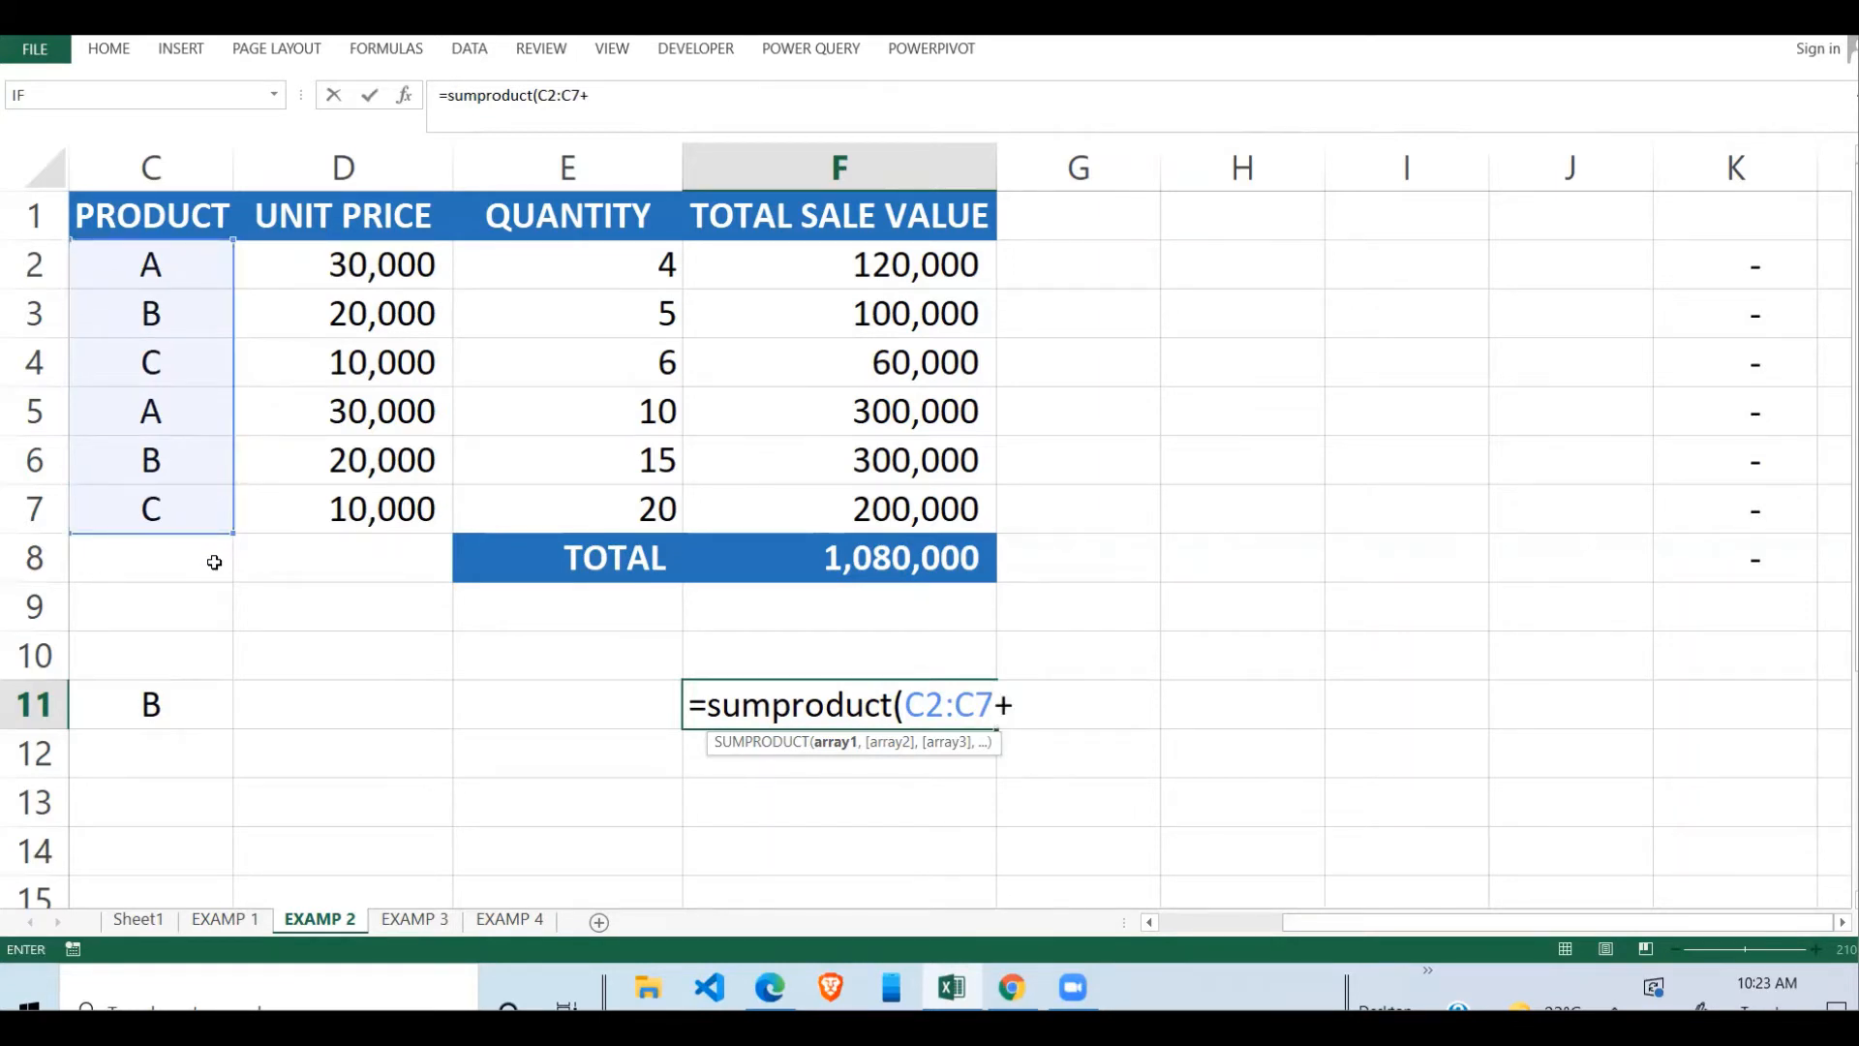
{"action": "key", "text": "BackSpace"}
{"action": "type", "text": "="}
{"action": "left_click", "coordinate": [169, 714]}
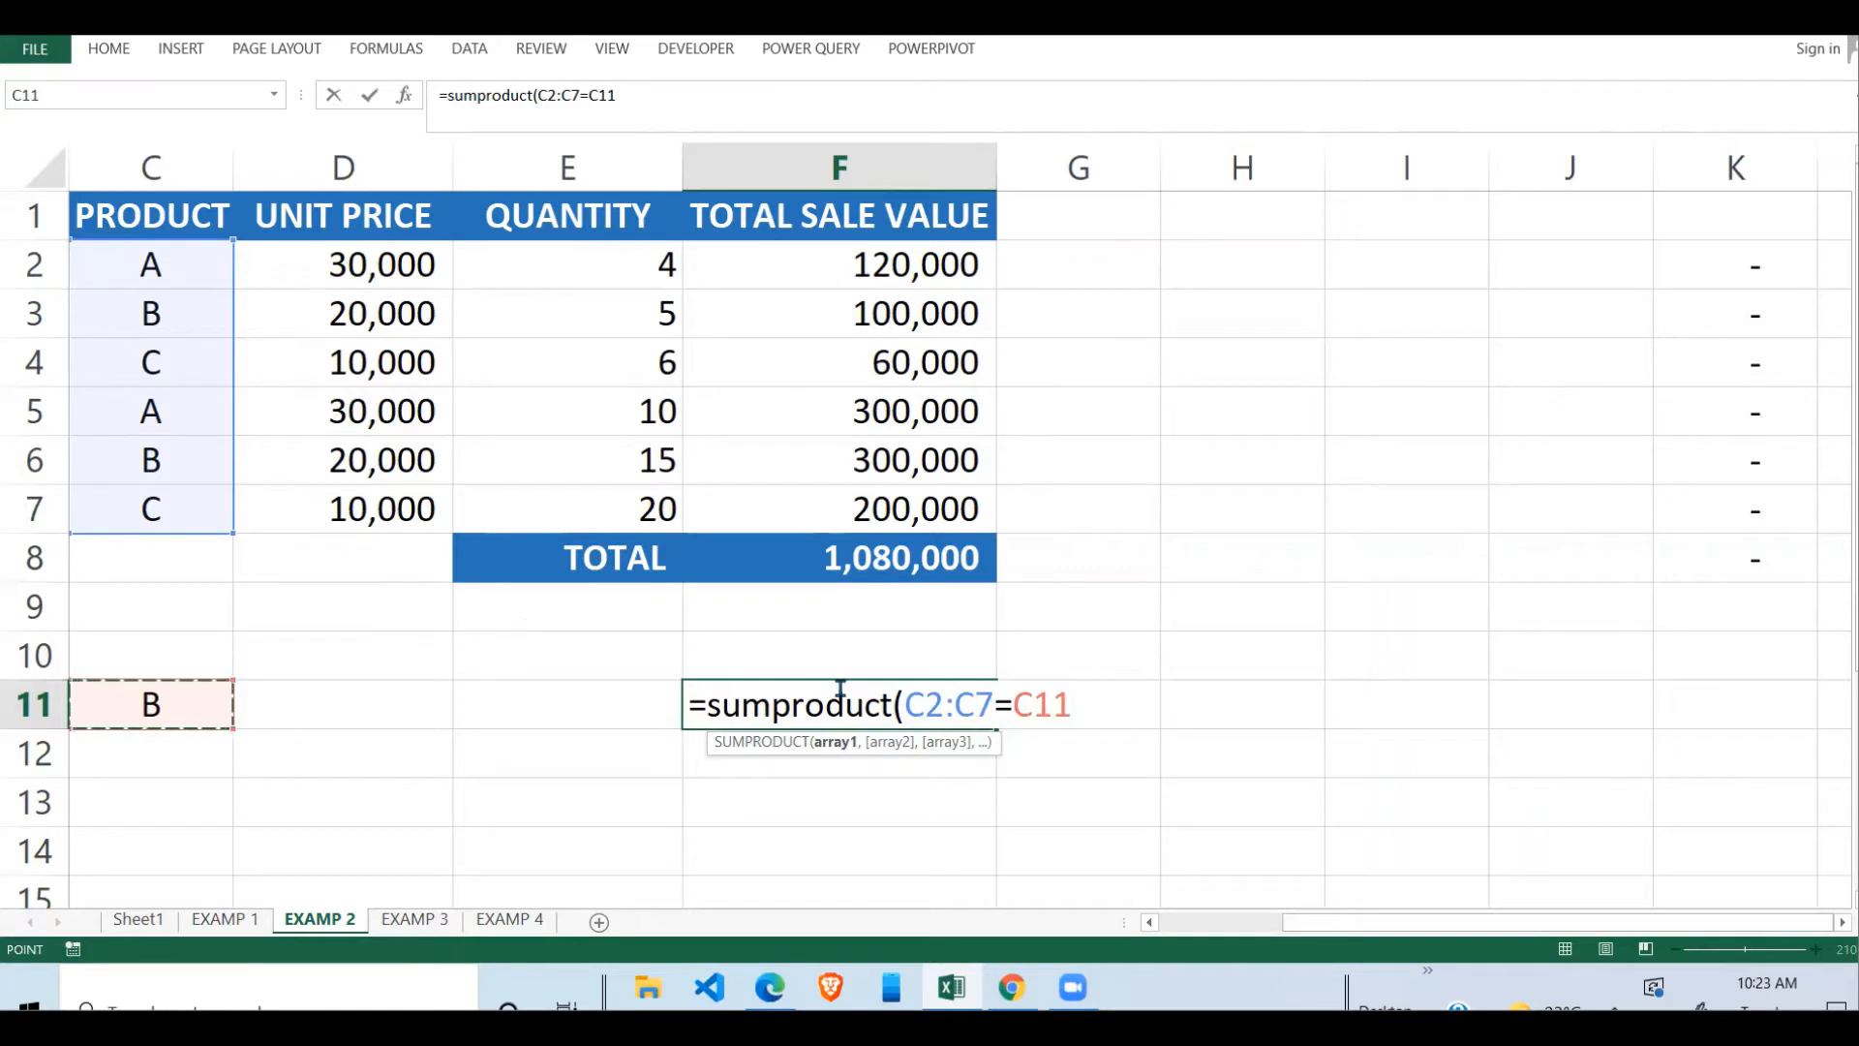
{"action": "left_click", "coordinate": [907, 707]}
{"action": "type", "text": "("}
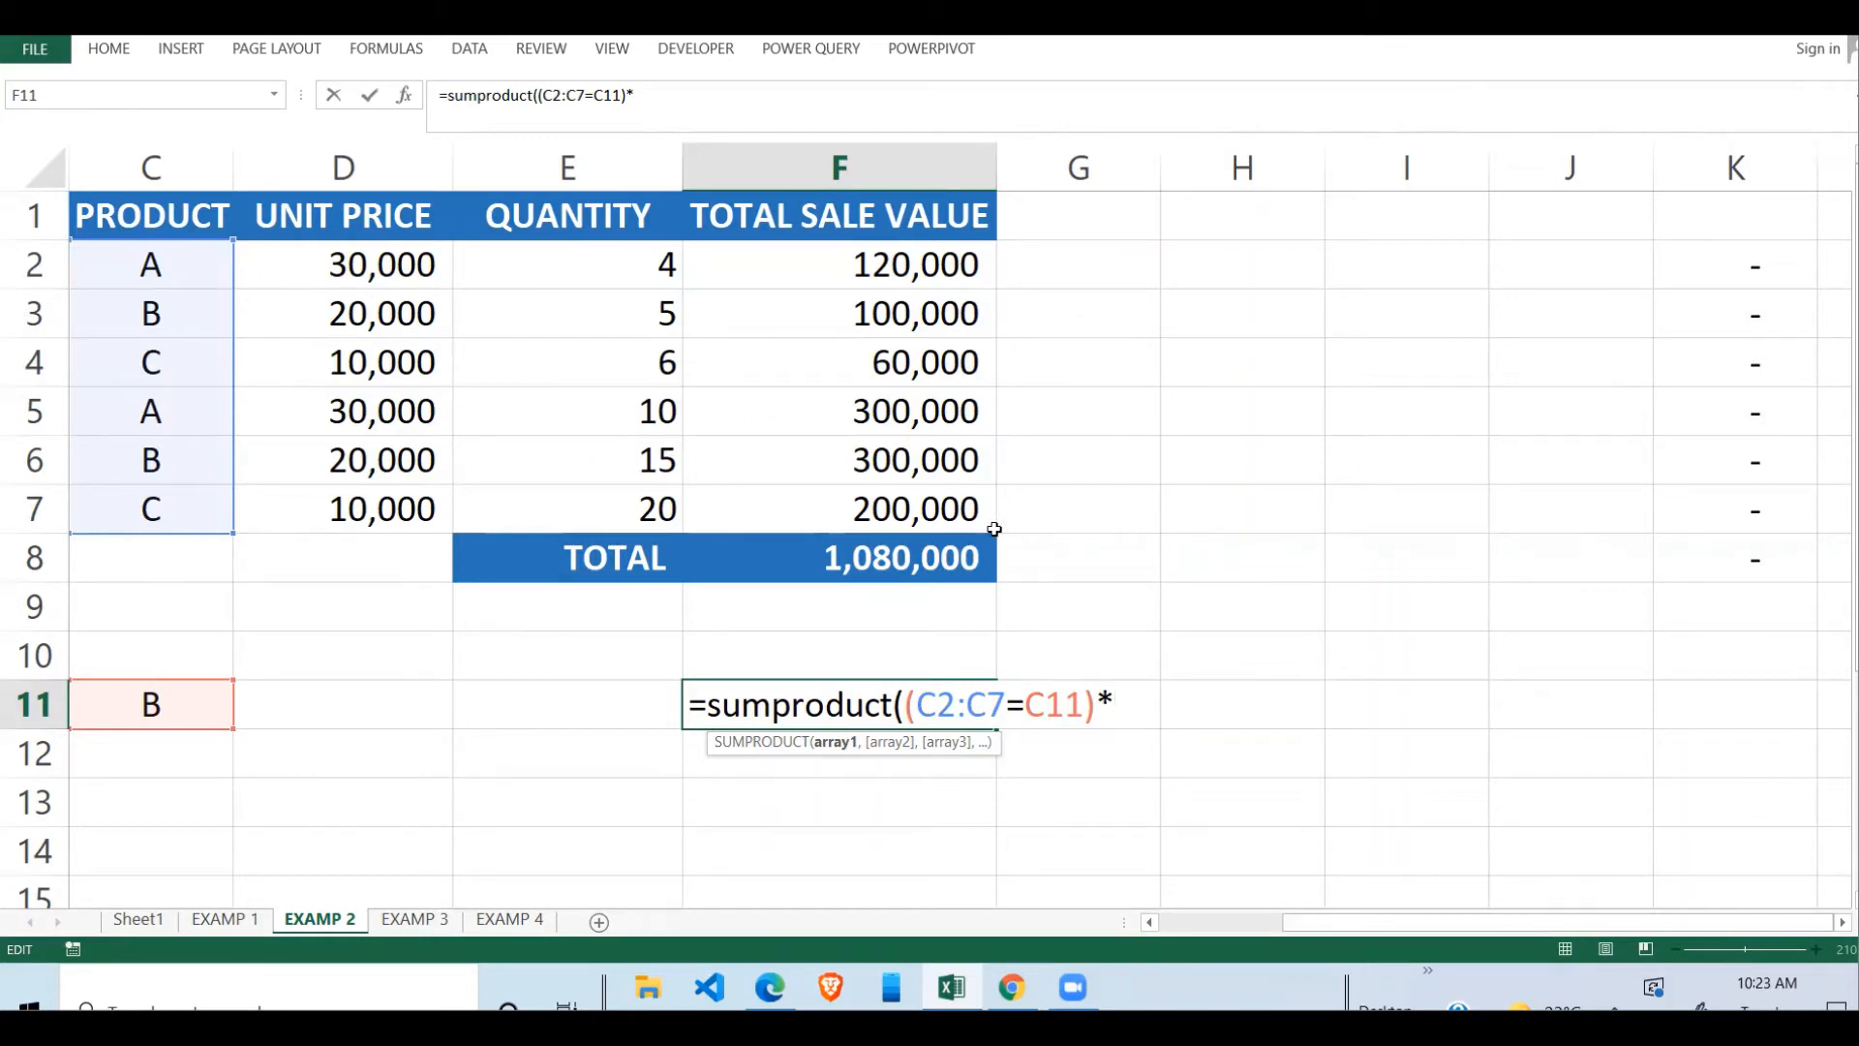
- Complete the F11 formula by multiplying the condition by the unit prices (D2:D7) and the quantities (E2:E7)
{"action": "left_click_drag", "start_coordinate": [401, 259], "coordinate": [402, 523]}
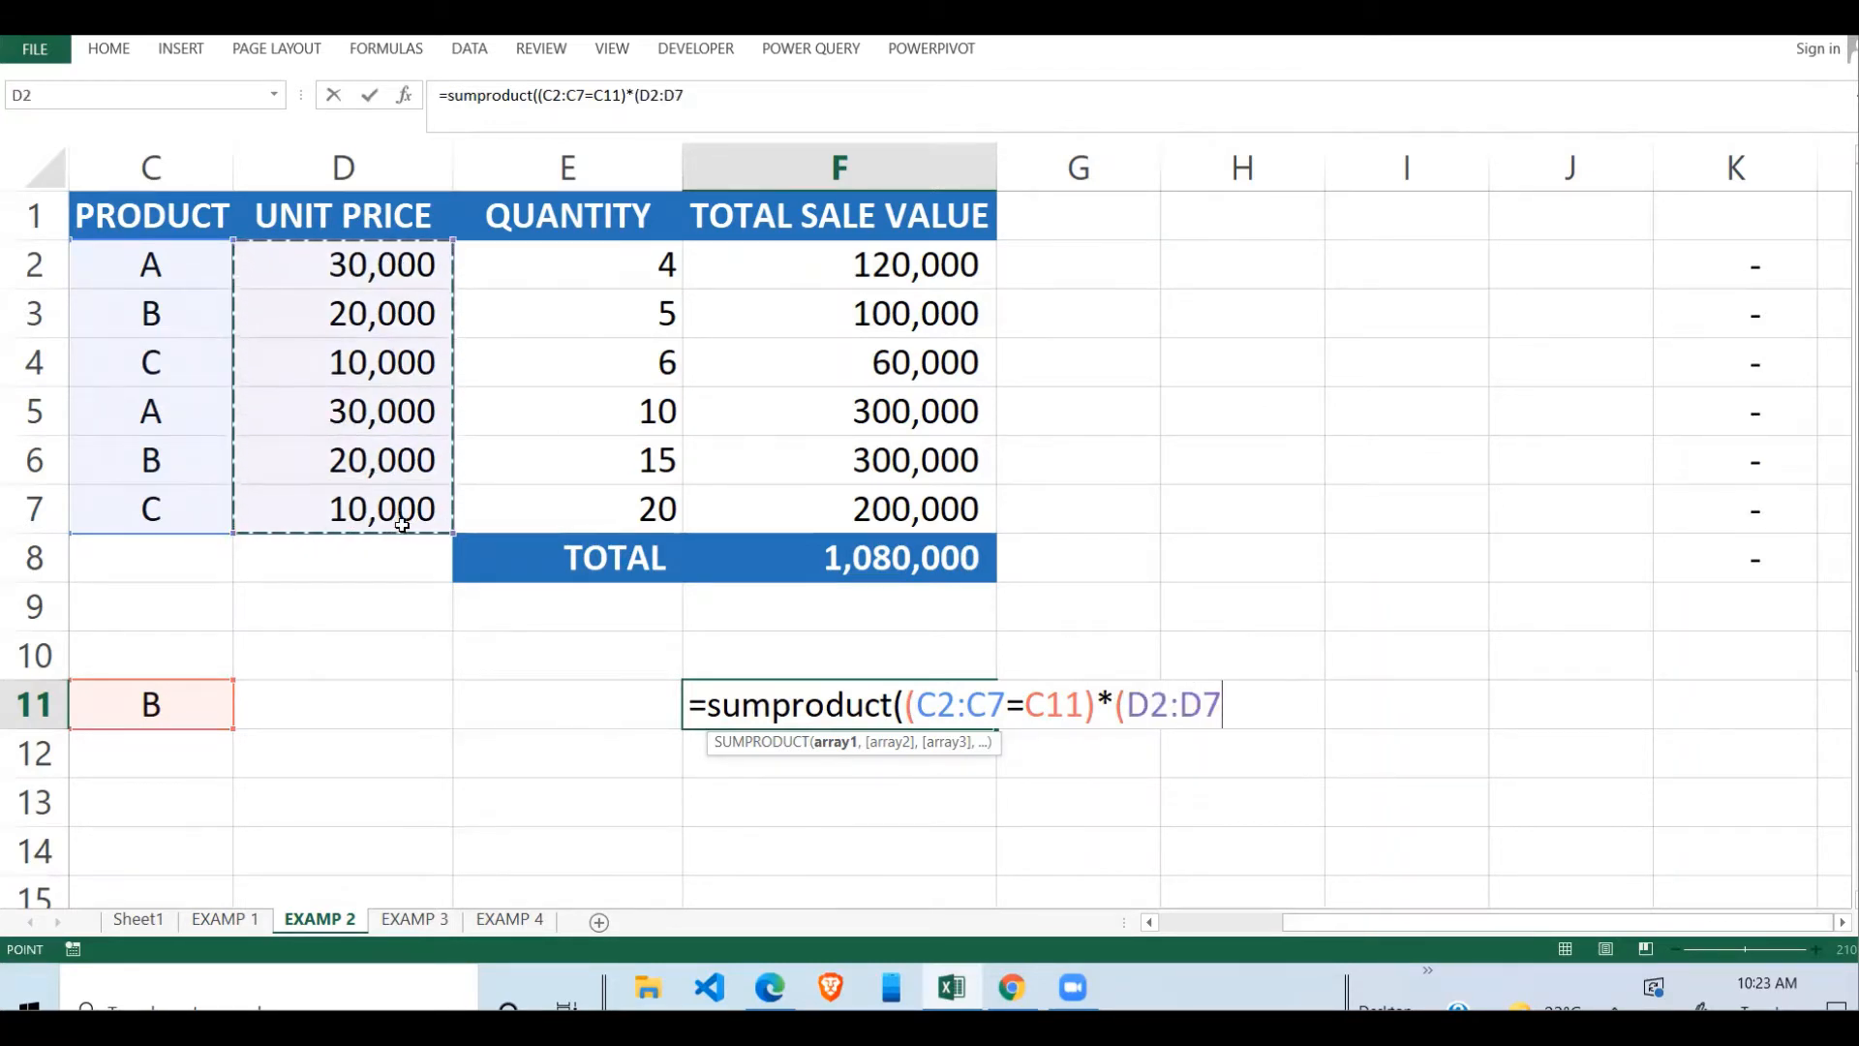
{"action": "type", "text": ")"}
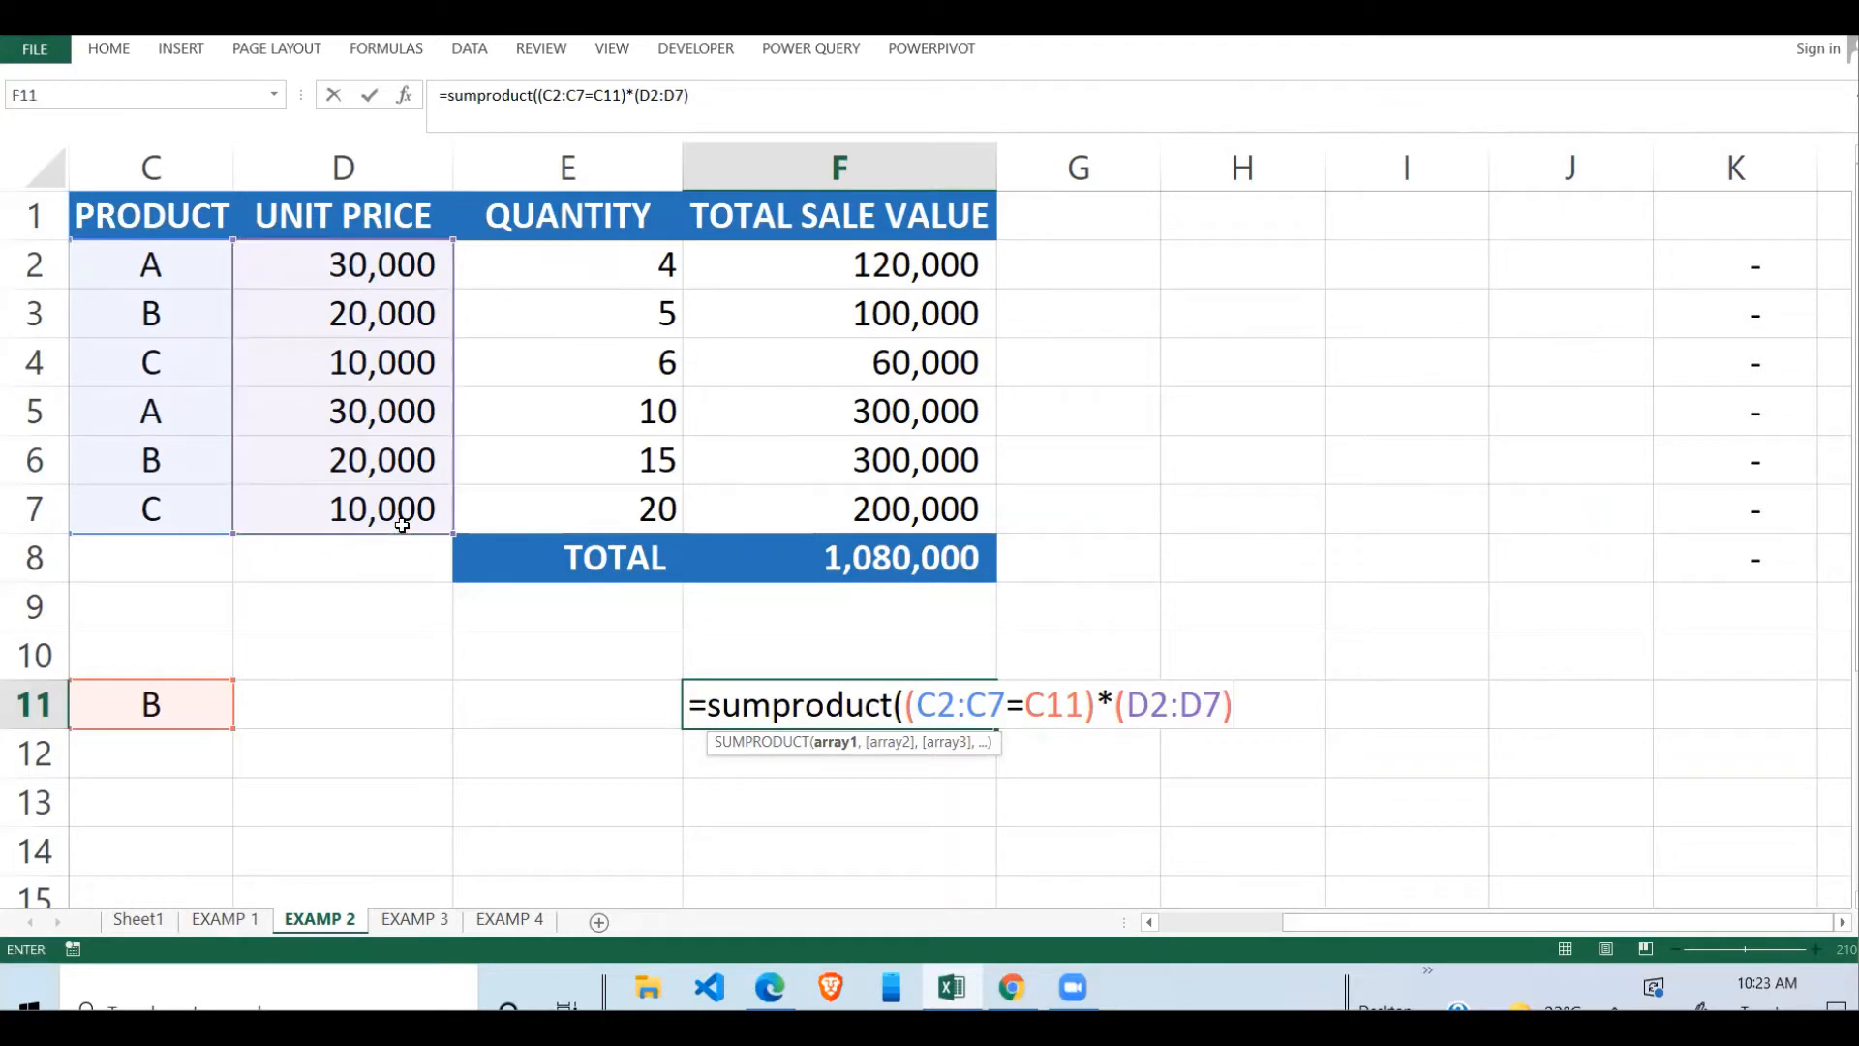
{"action": "type", "text": "*"}
{"action": "left_click", "coordinate": [718, 294]}
{"action": "type", "text": "("}
{"action": "key", "text": "BackSpace"}
{"action": "key", "text": "BackSpace"}
{"action": "key", "text": "BackSpace"}
{"action": "type", "text": "("}
{"action": "left_click_drag", "start_coordinate": [664, 263], "coordinate": [628, 511]}
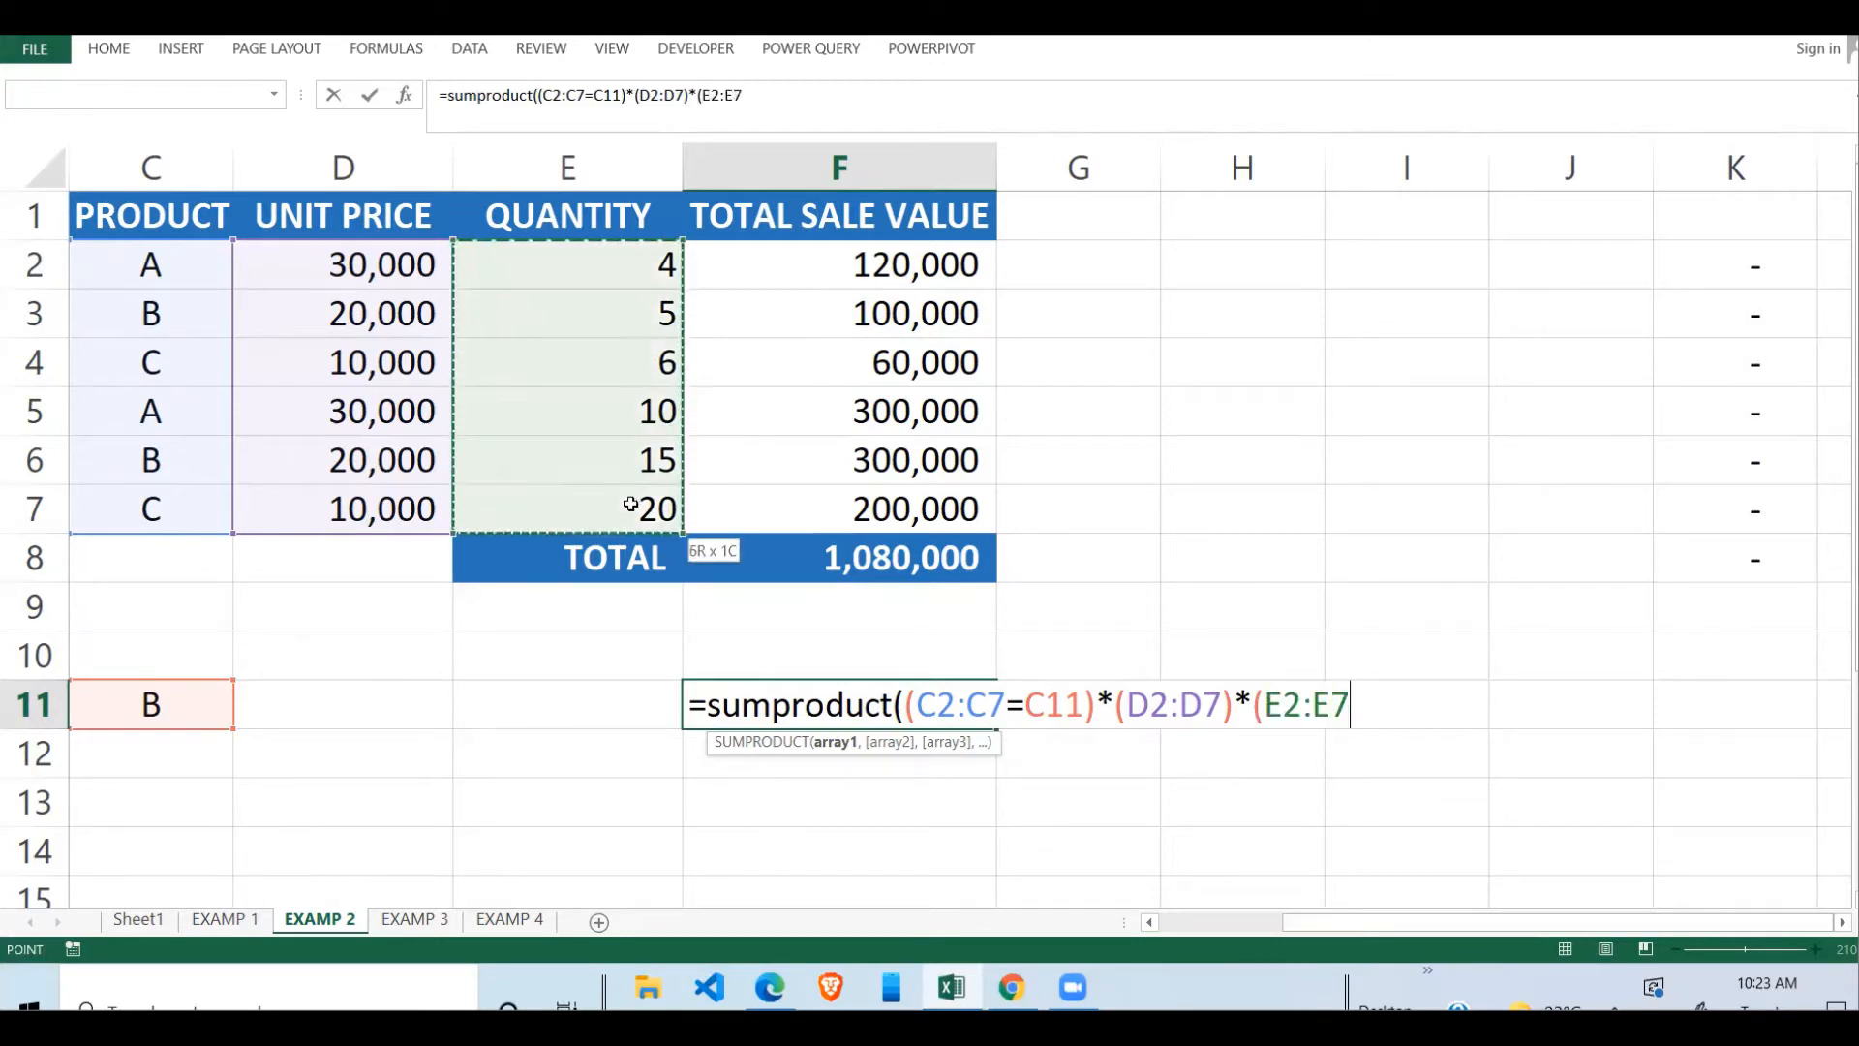
{"action": "type", "text": "))"}
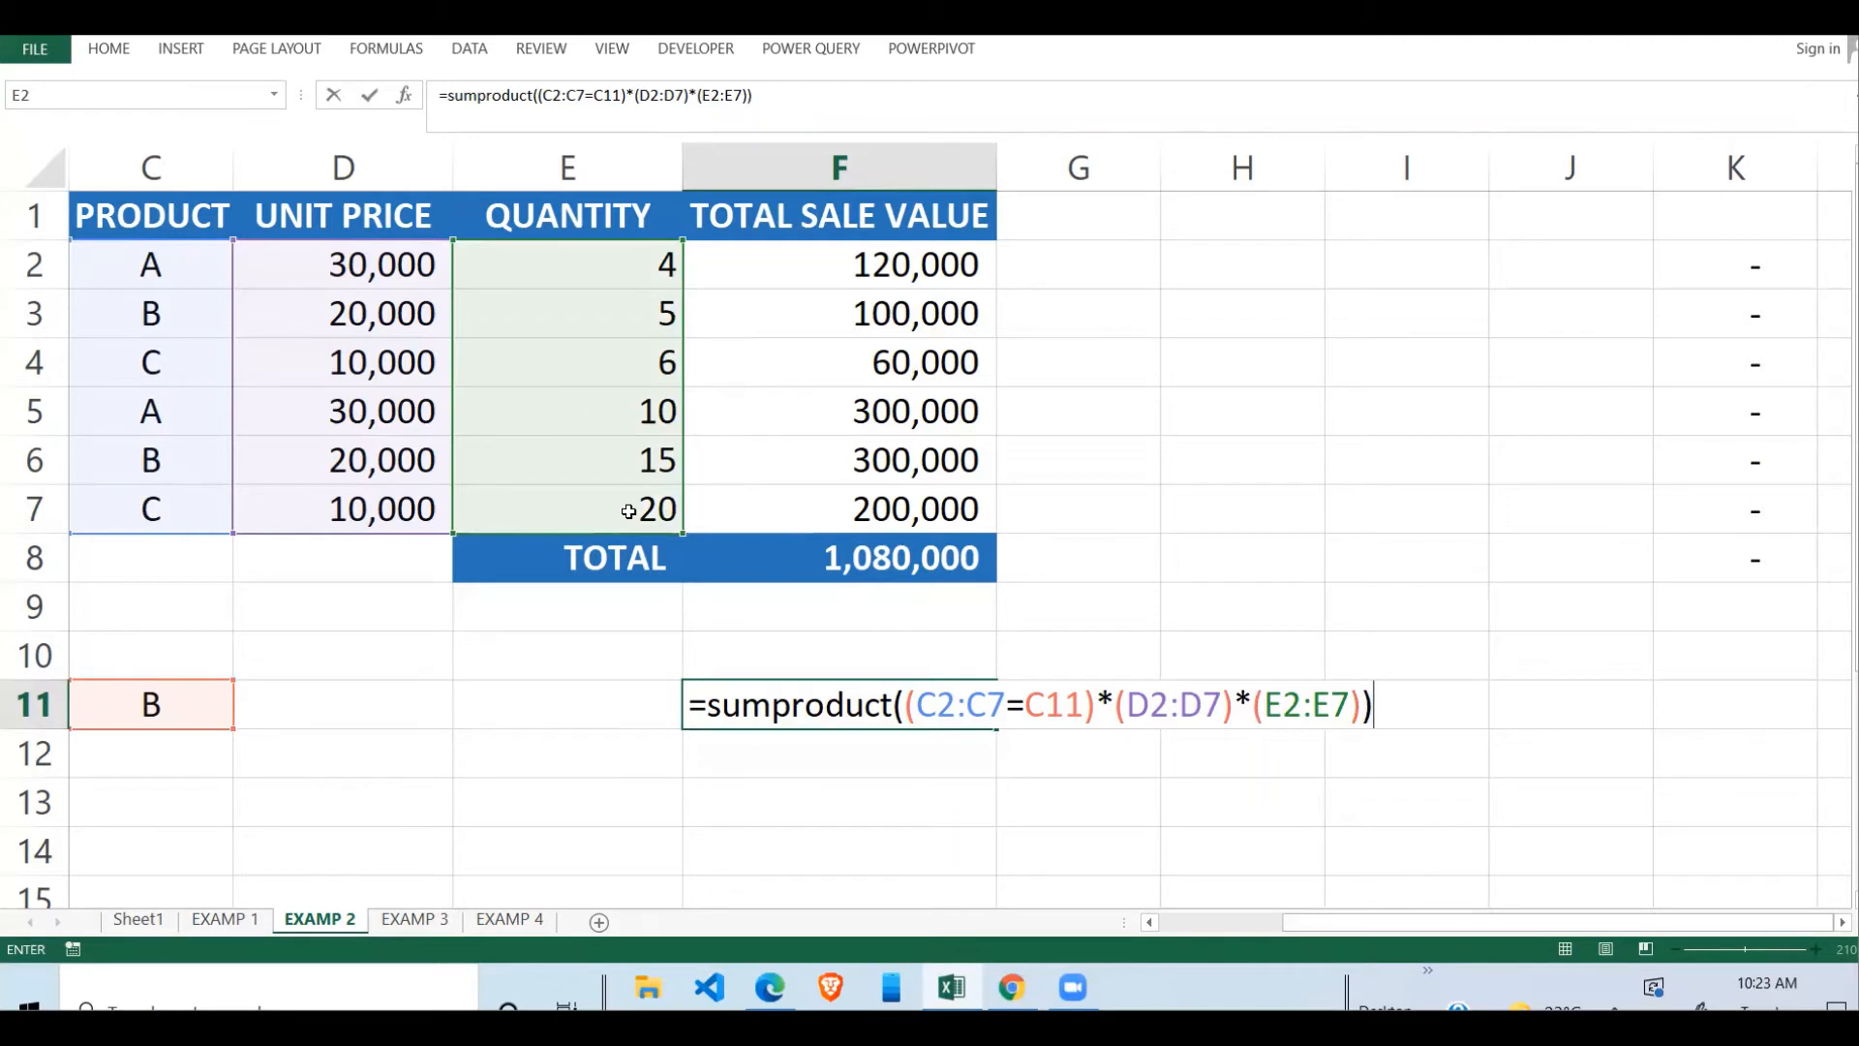
{"action": "key", "text": "Return"}
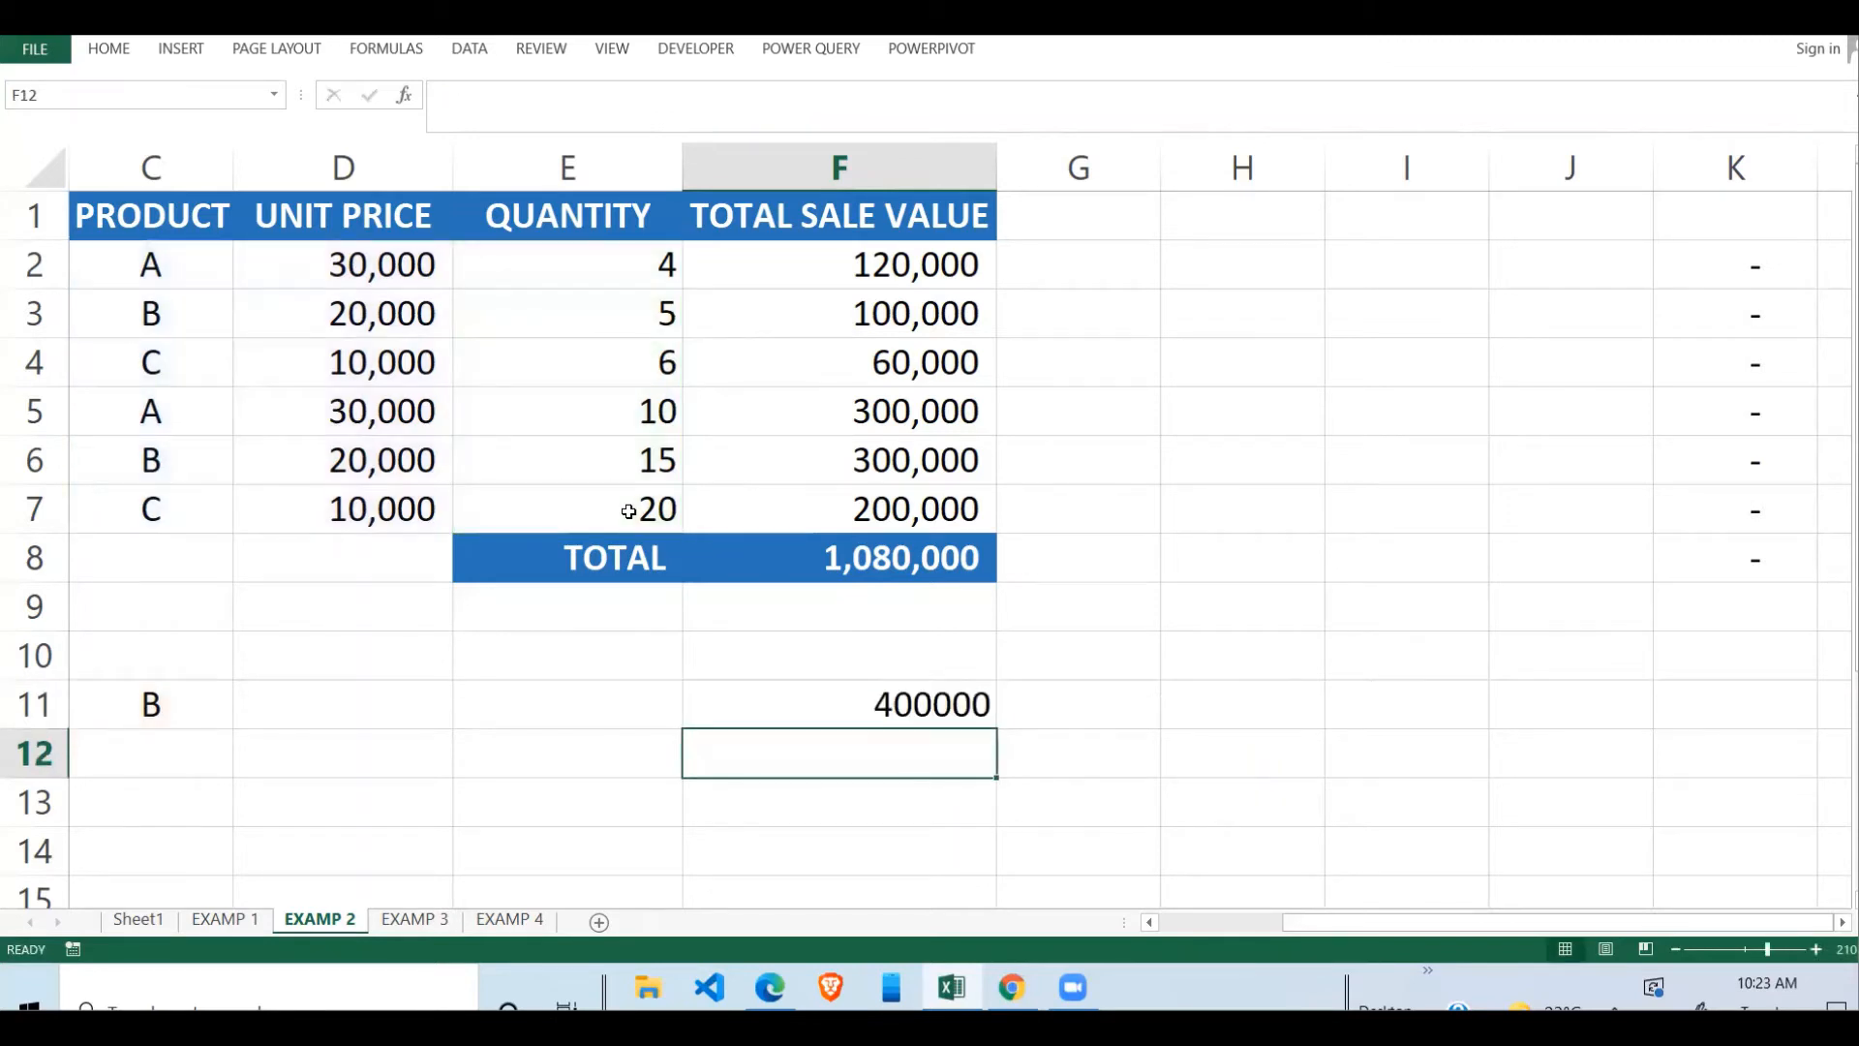
- Check the SUMPRODUCT result in F11 against the product criterion in C11
{"action": "left_click", "coordinate": [966, 709]}
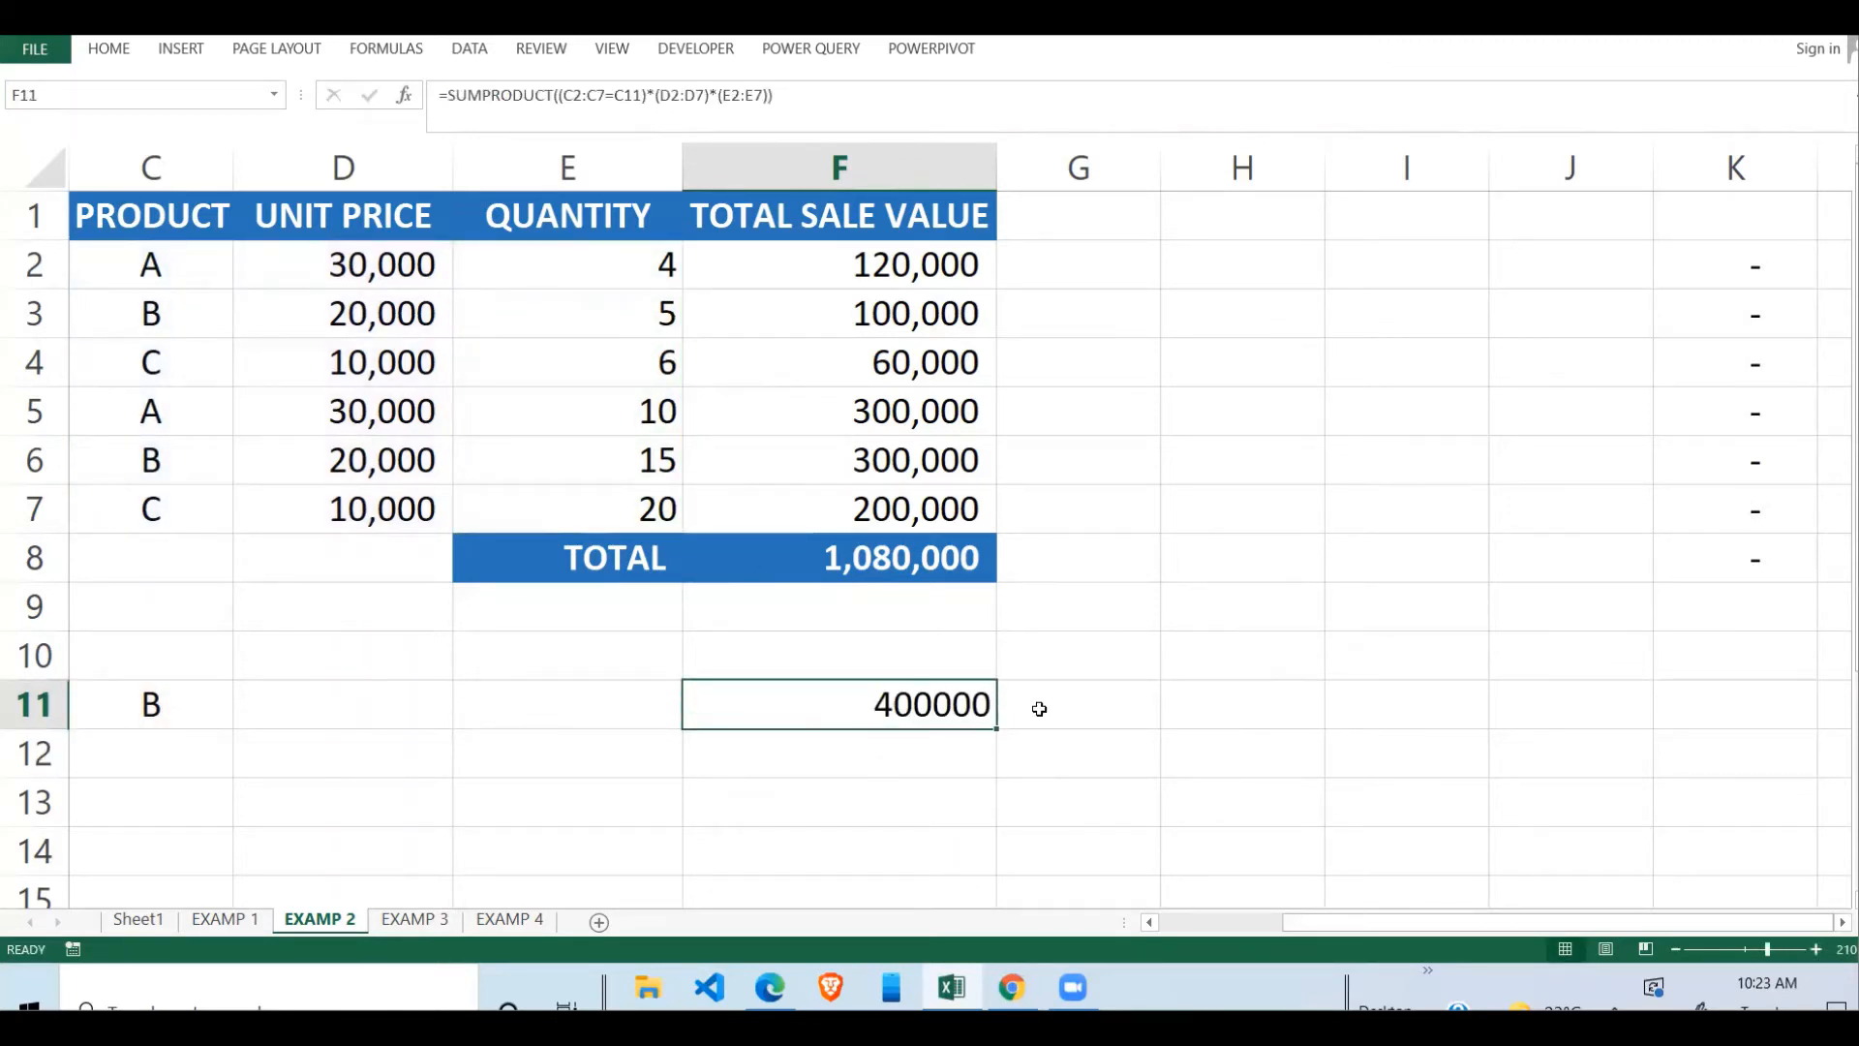
{"action": "left_click", "coordinate": [165, 707]}
{"action": "left_click", "coordinate": [971, 714]}
- Pull product B's sale values into column G with =F3 in G3 and =F6 in G6
{"action": "left_click", "coordinate": [1074, 303]}
{"action": "type", "text": "="}
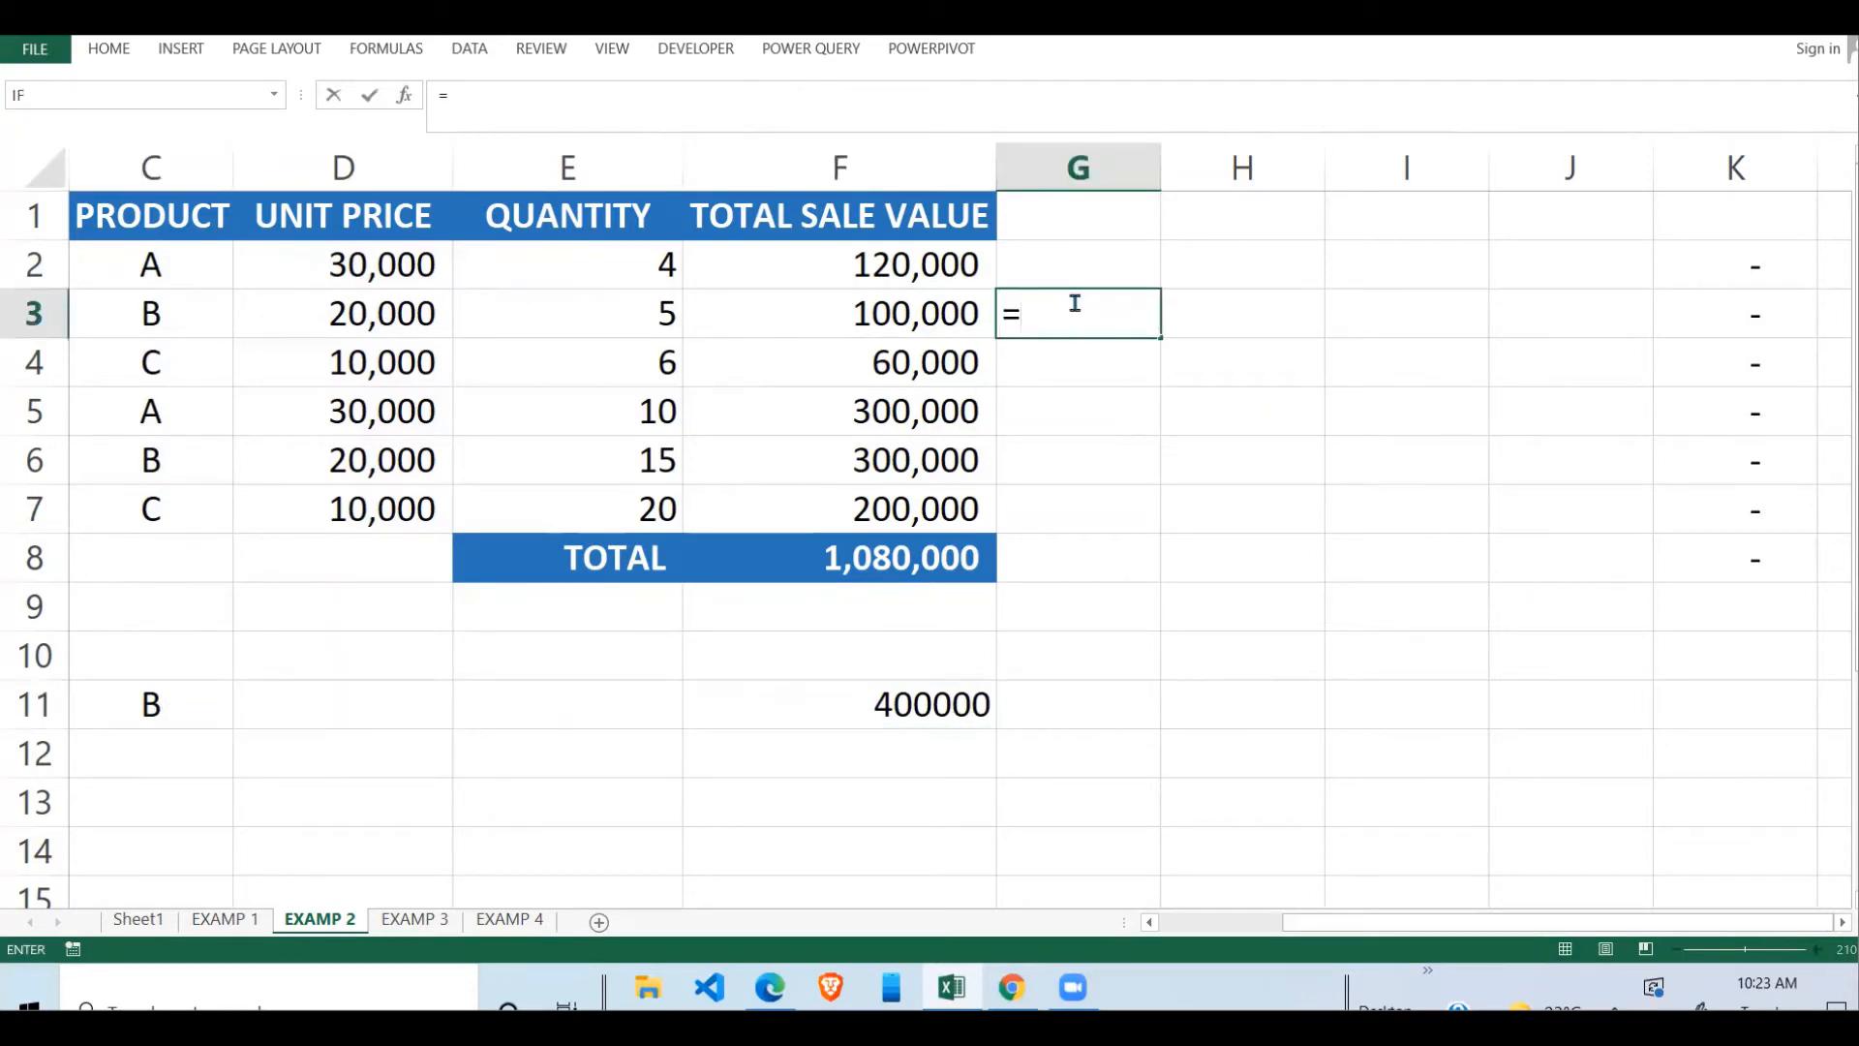
{"action": "left_click", "coordinate": [954, 311]}
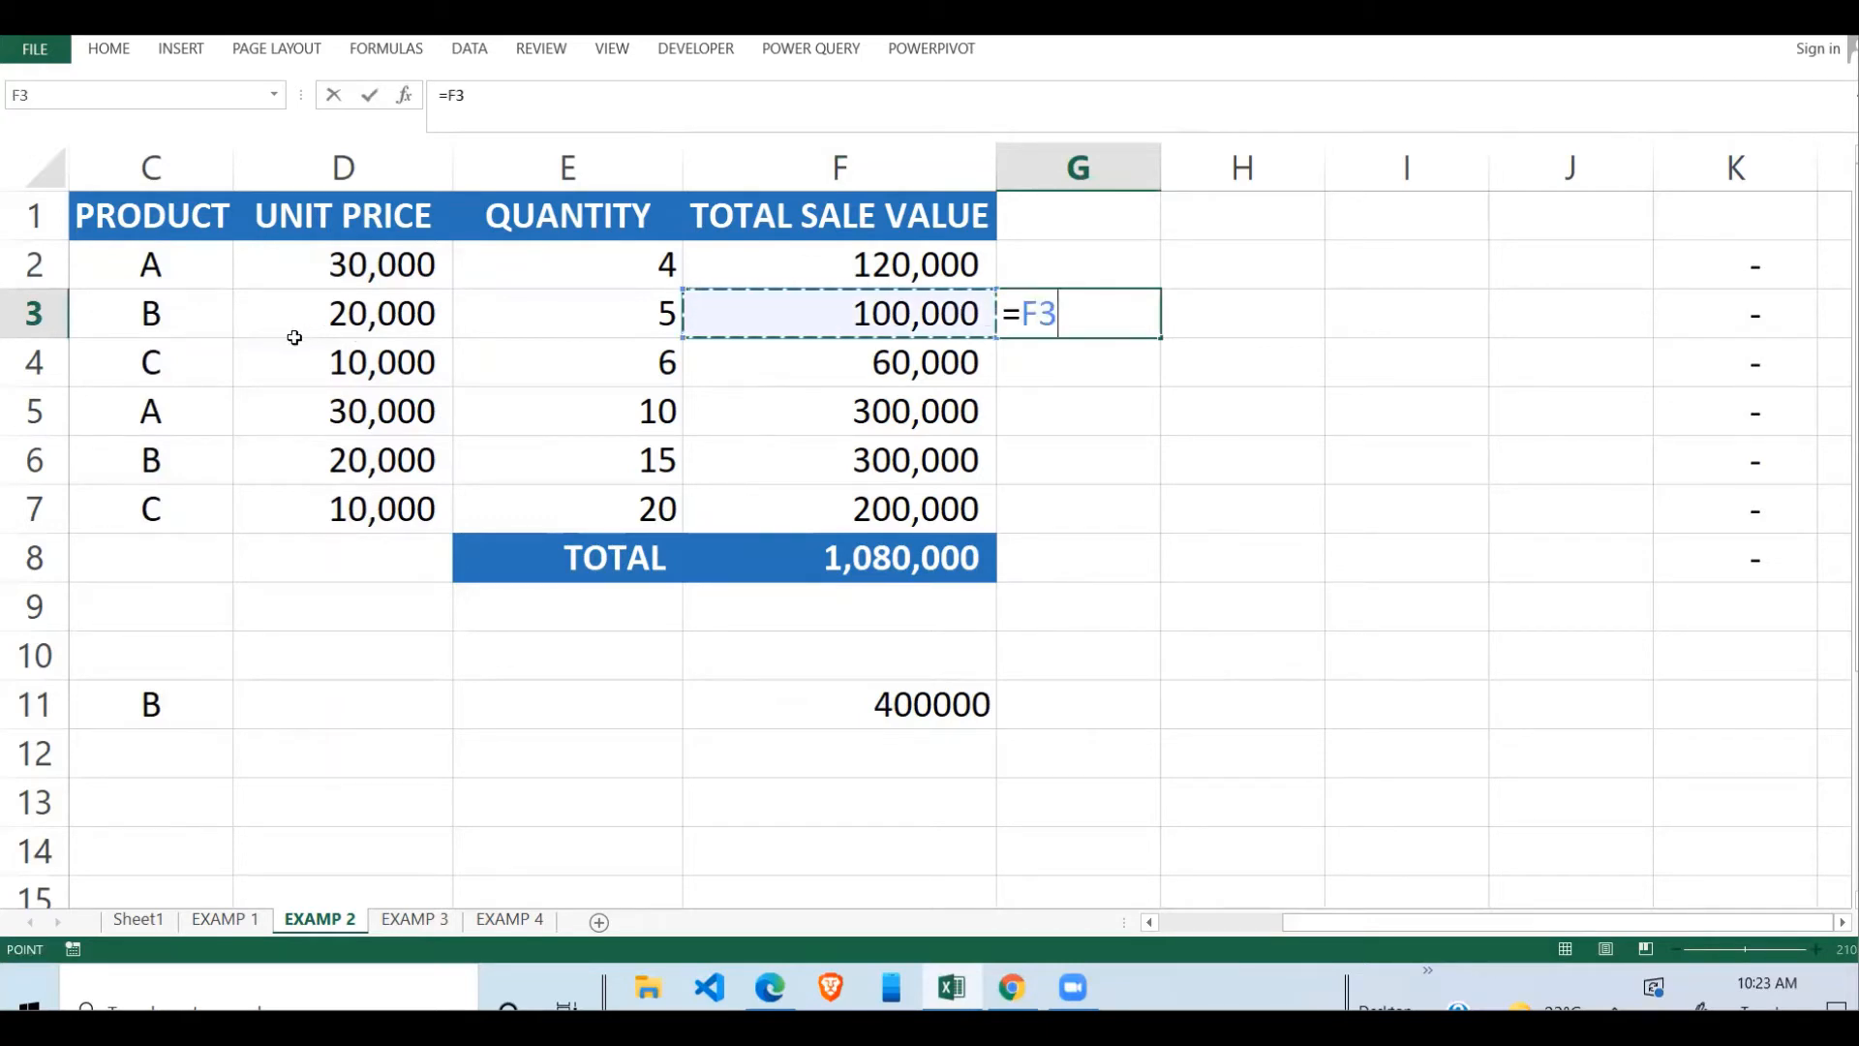
{"action": "key", "text": "Return"}
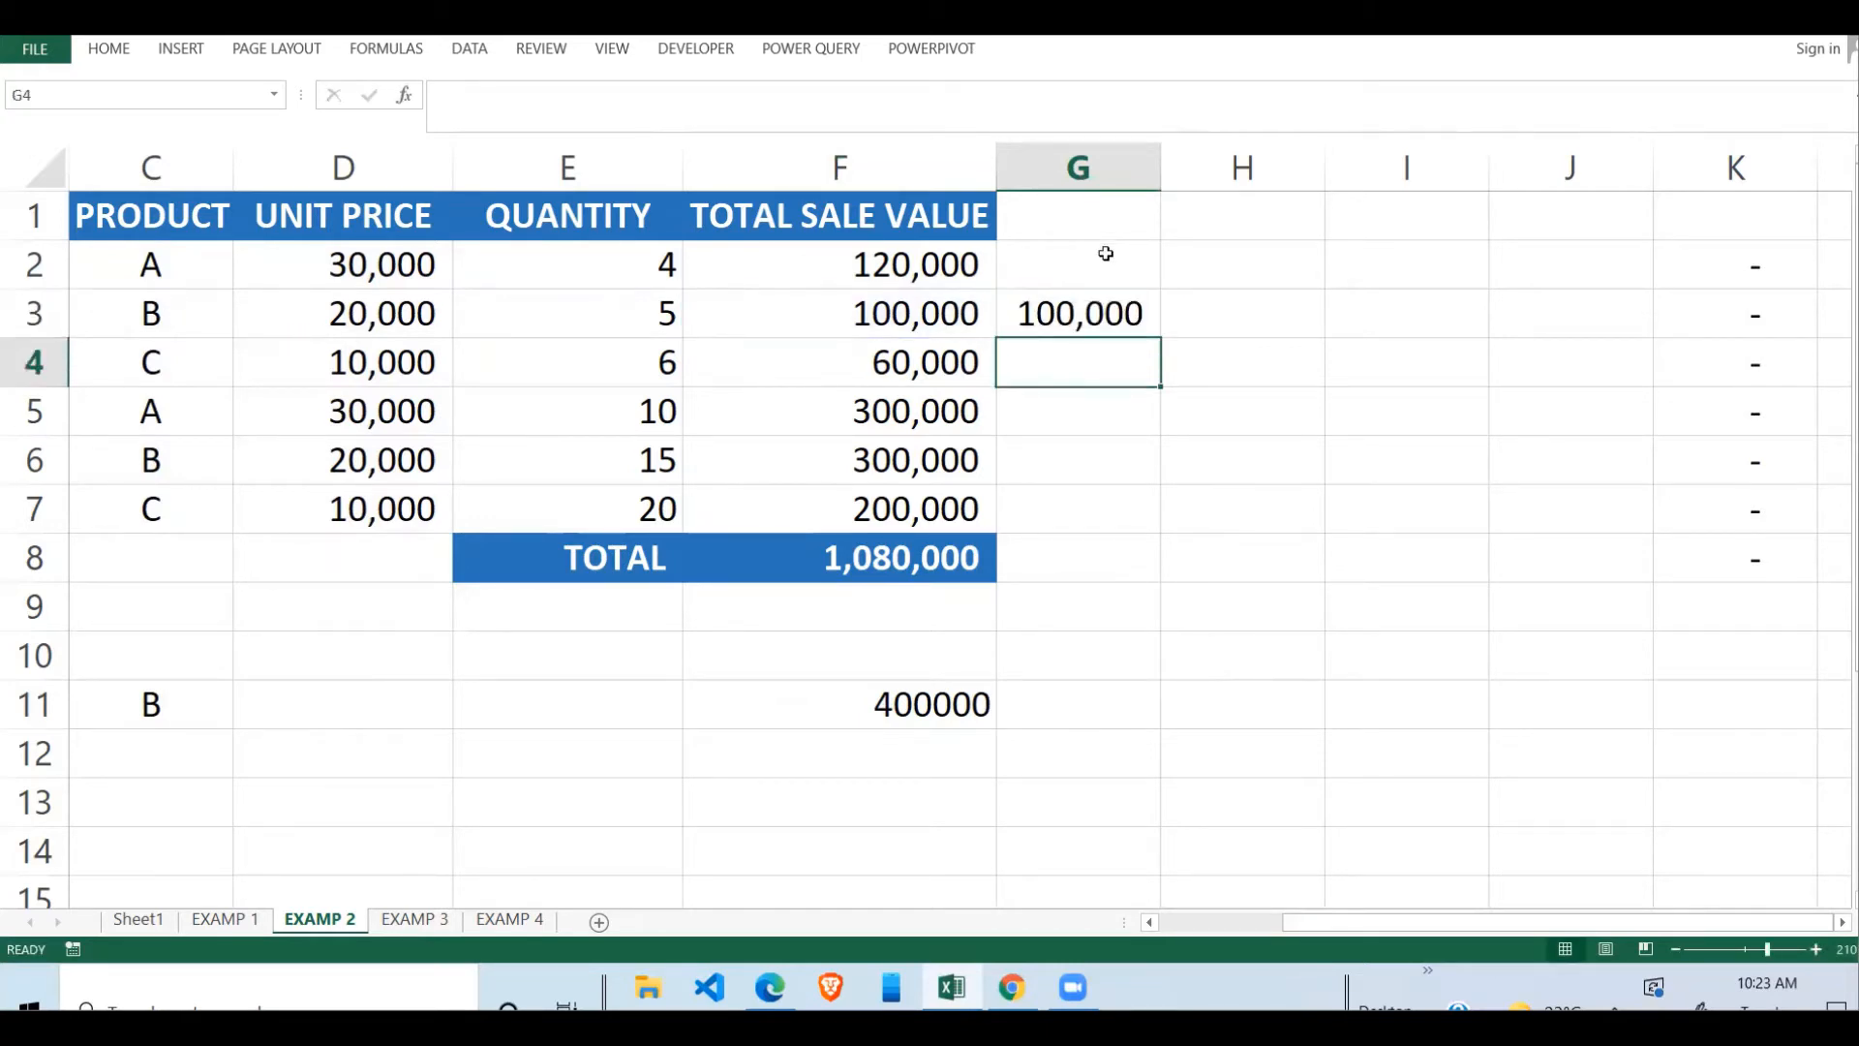
{"action": "left_click", "coordinate": [160, 464]}
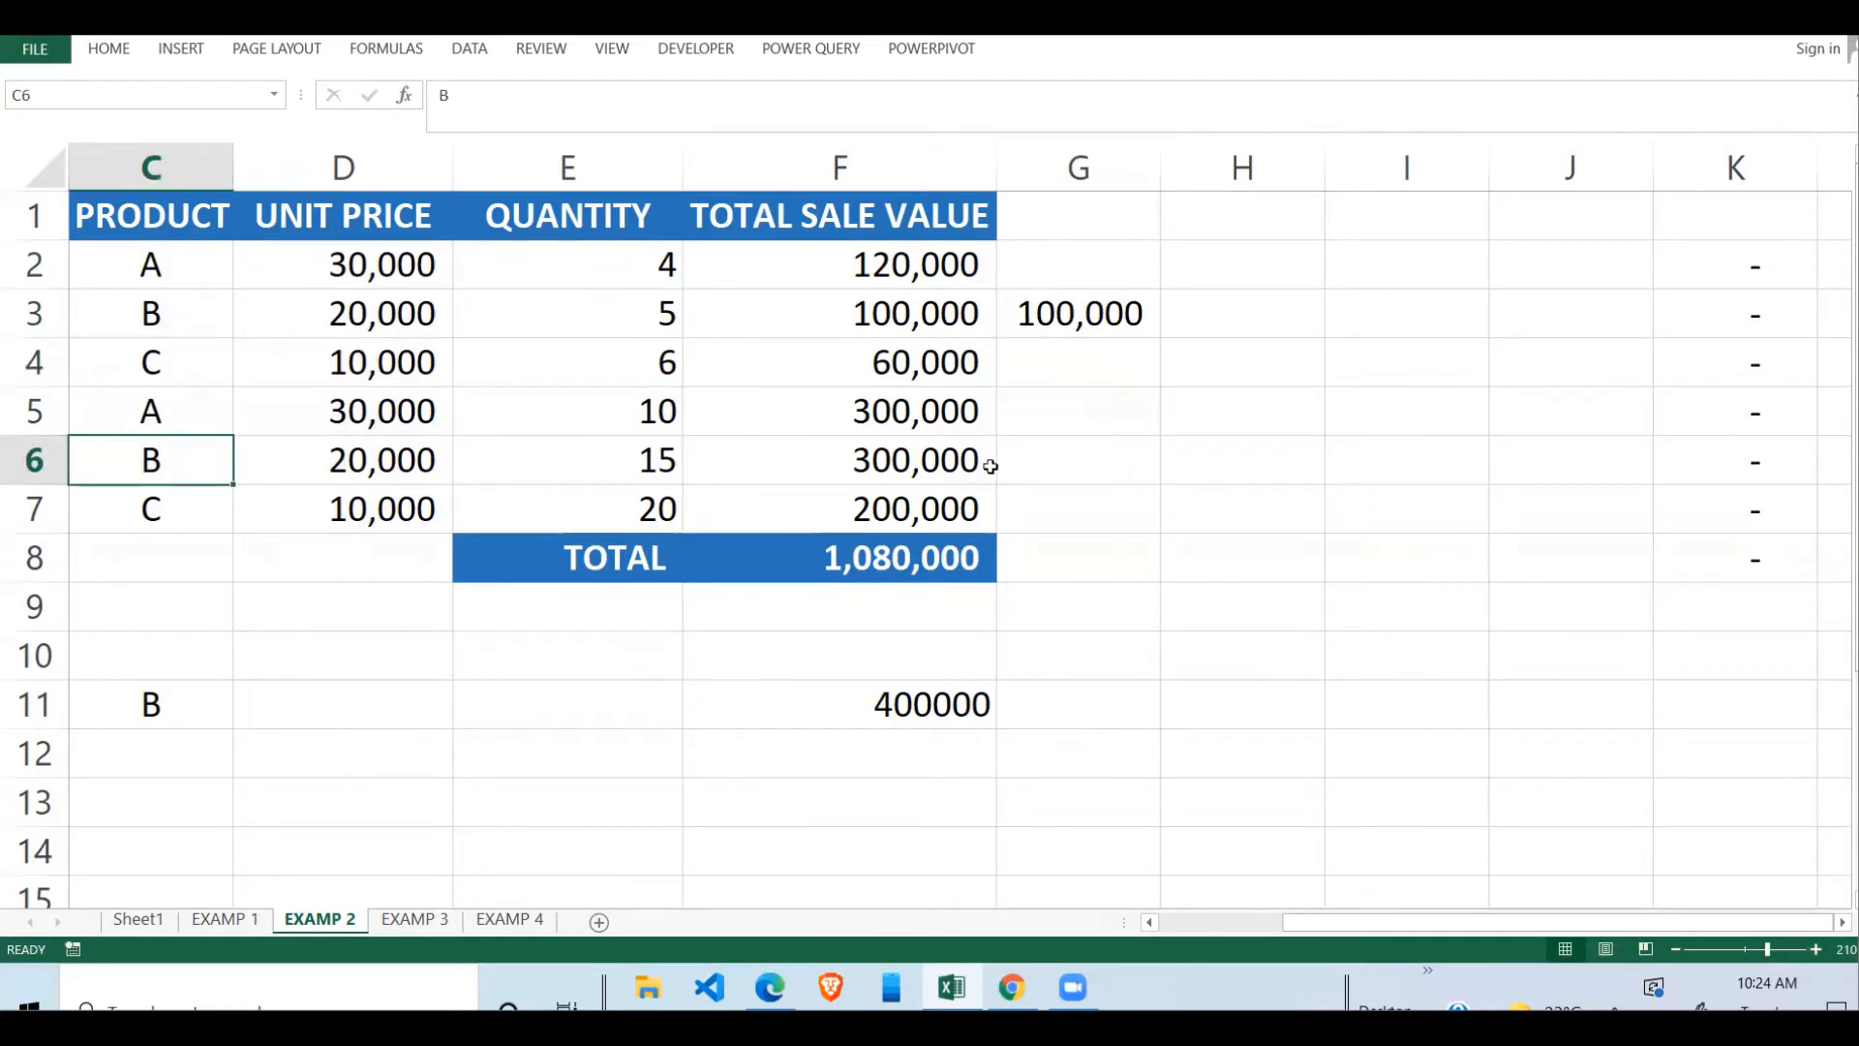
{"action": "left_click", "coordinate": [911, 456]}
{"action": "left_click", "coordinate": [1133, 444]}
{"action": "type", "text": "="}
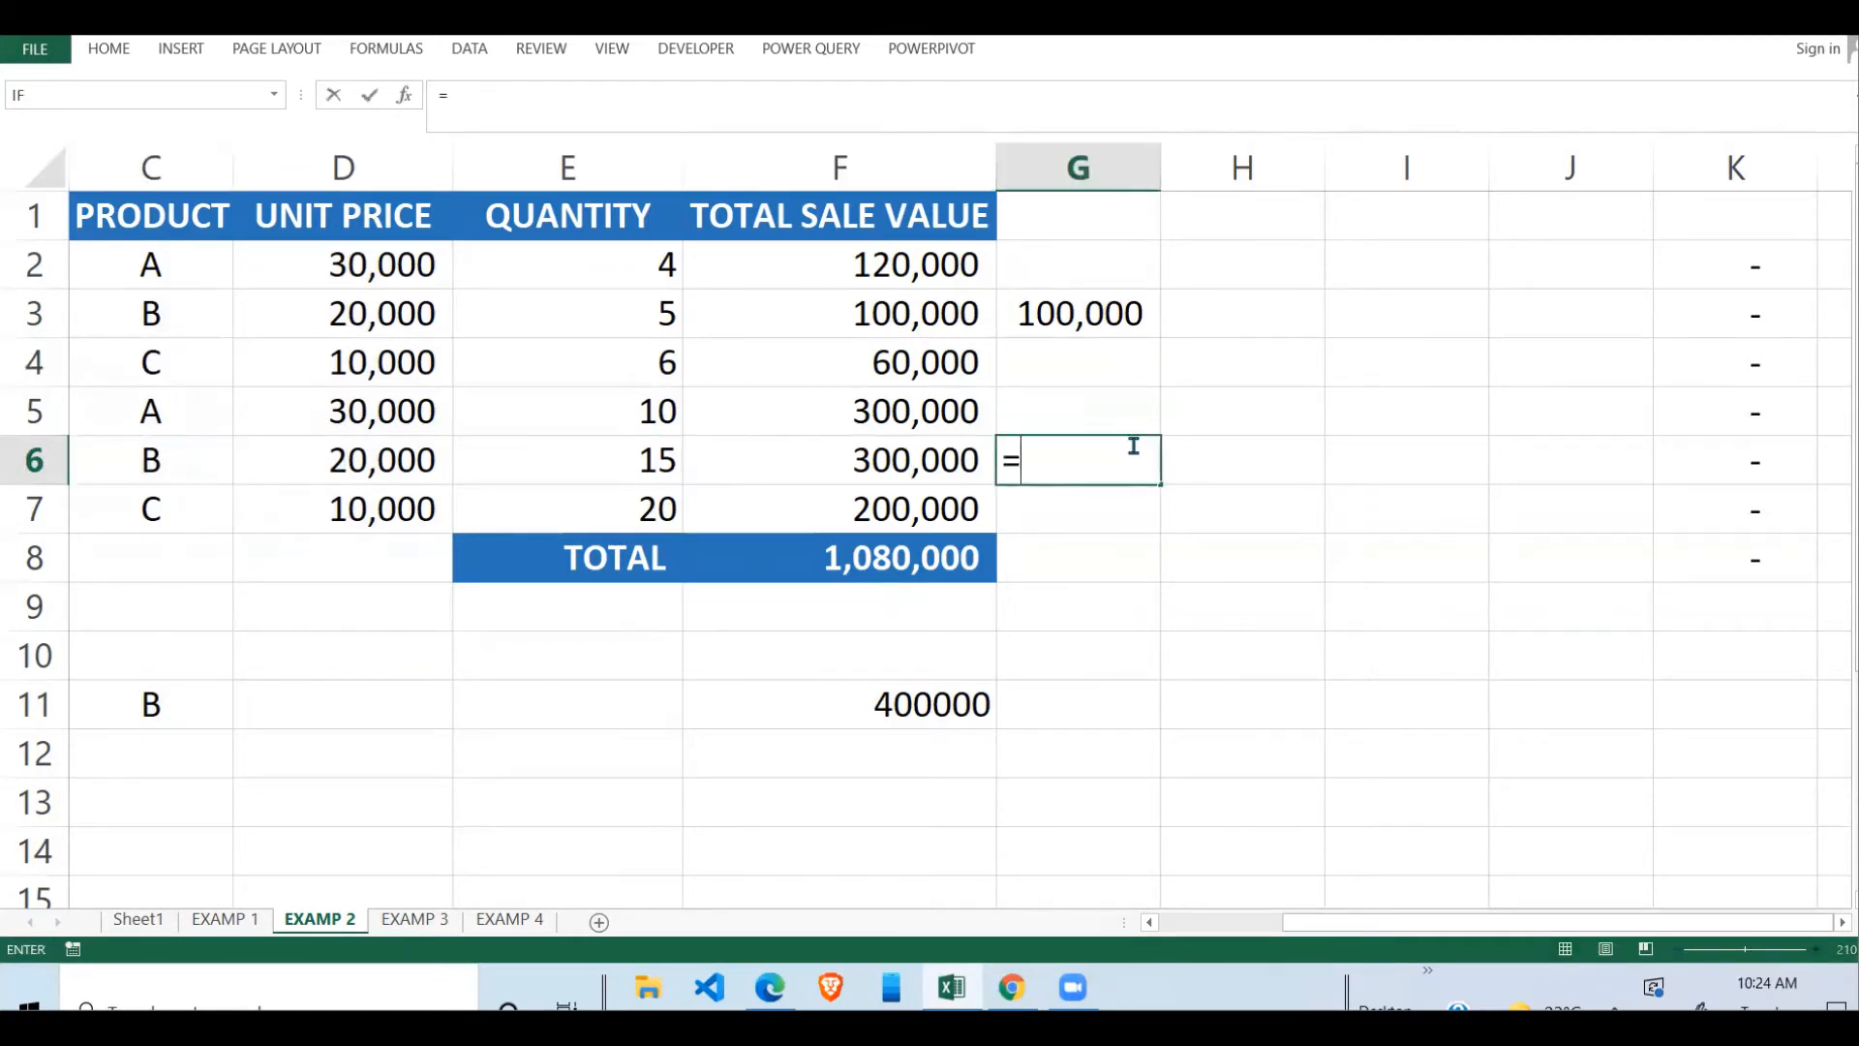
{"action": "left_click", "coordinate": [944, 461]}
{"action": "key", "text": "Return"}
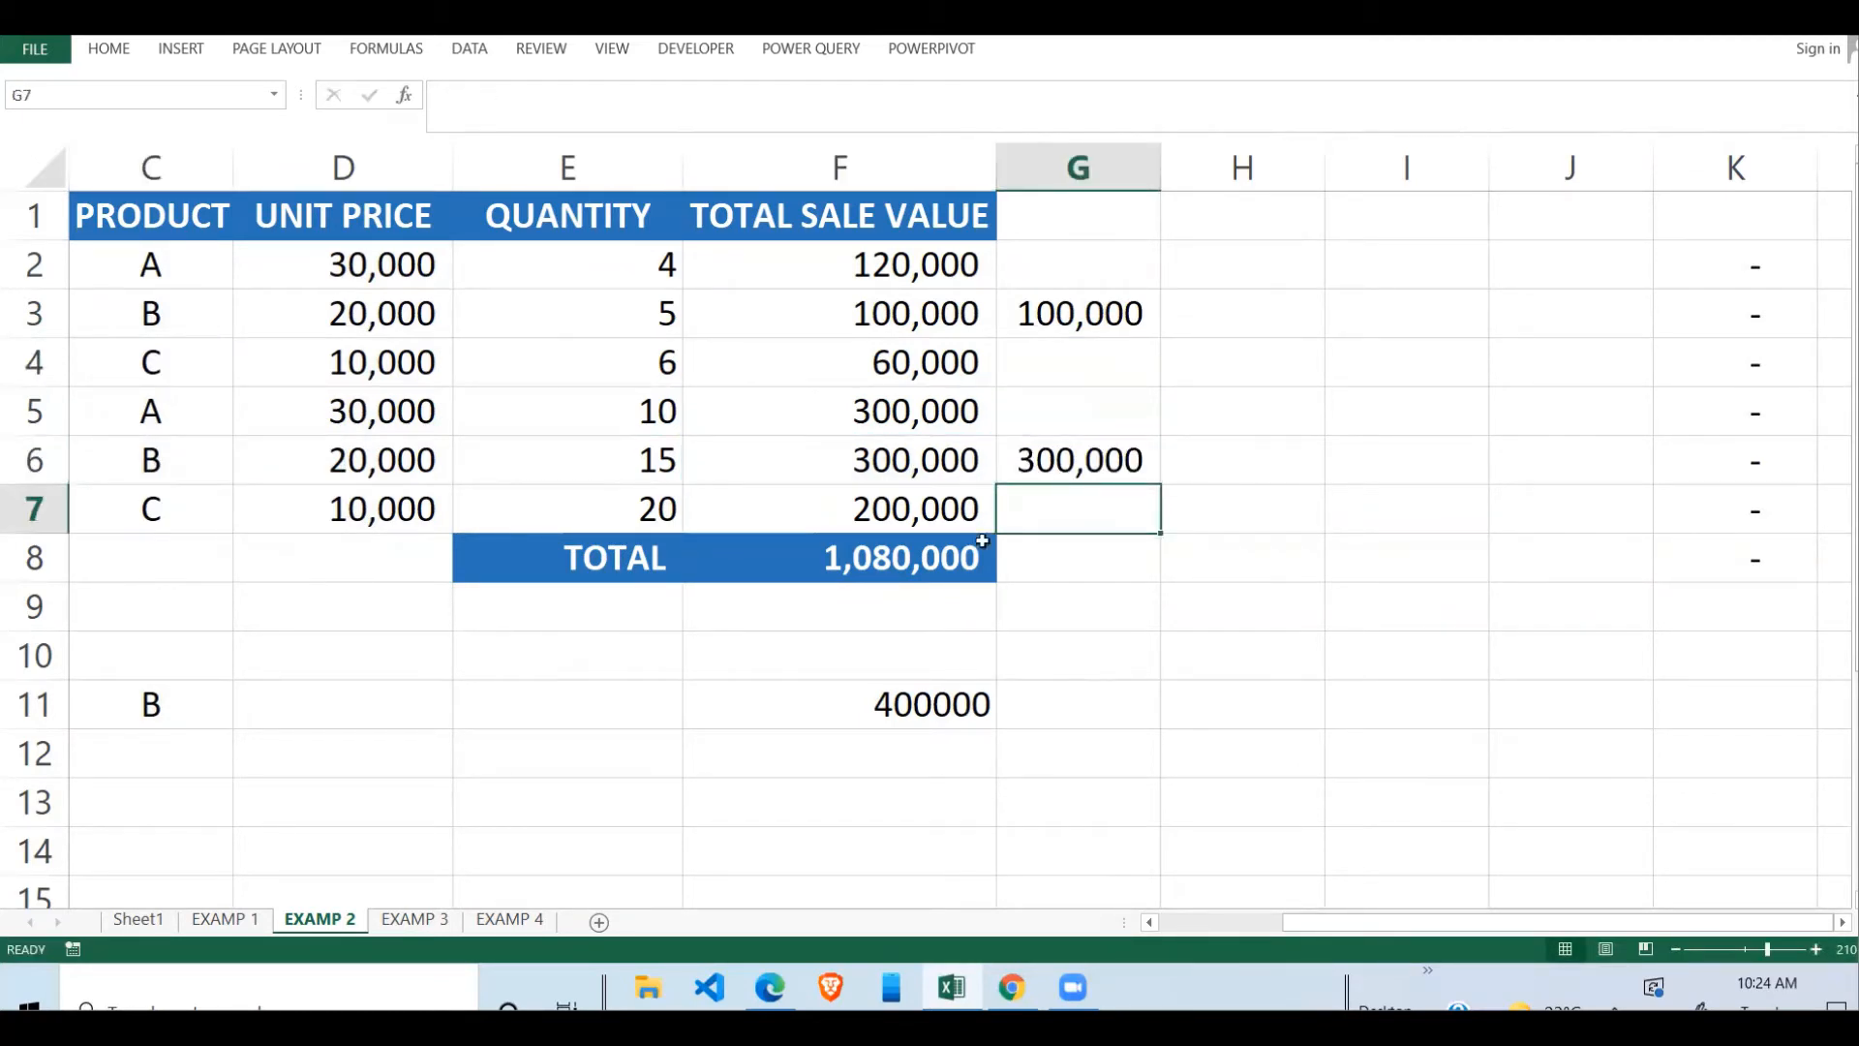
- Copy the total formula from F8 across to G8 and check its sum of G2:G7
{"action": "left_click", "coordinate": [987, 569]}
{"action": "left_click_drag", "start_coordinate": [997, 585], "coordinate": [1113, 583]}
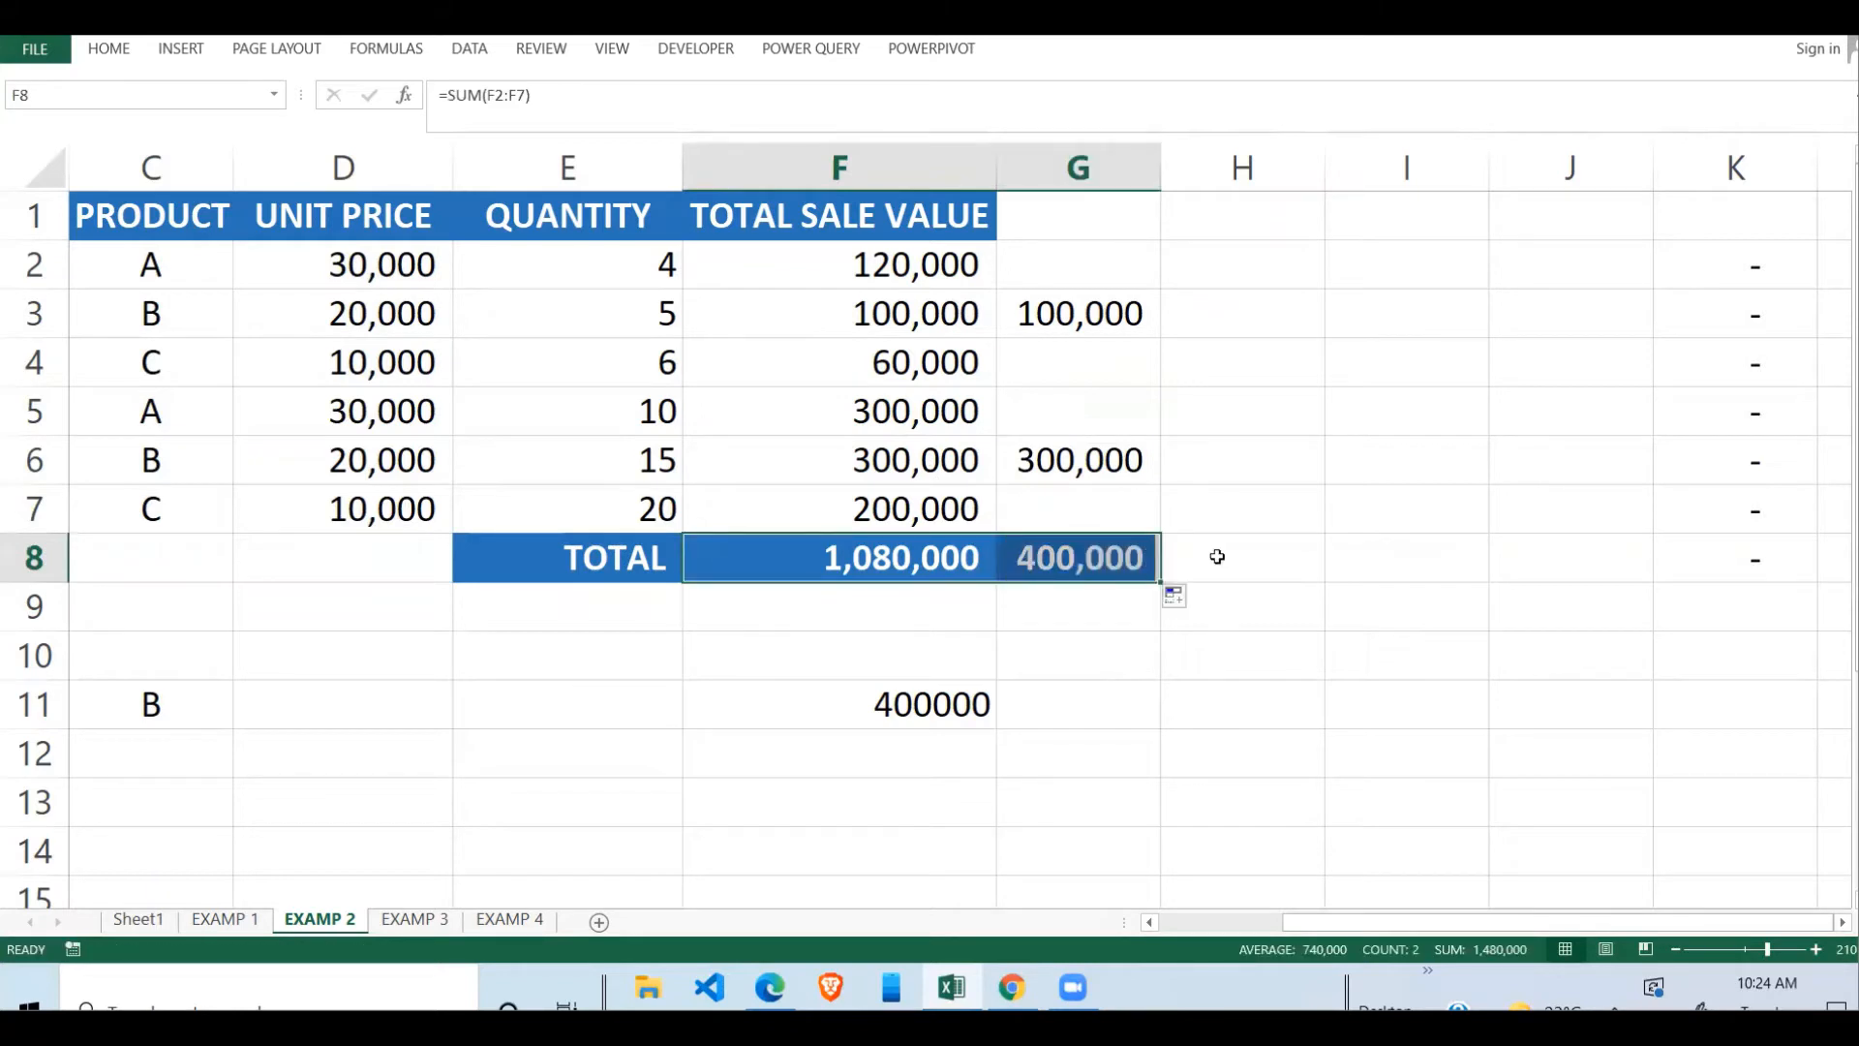
{"action": "left_click", "coordinate": [1215, 558]}
{"action": "left_click", "coordinate": [1114, 560]}
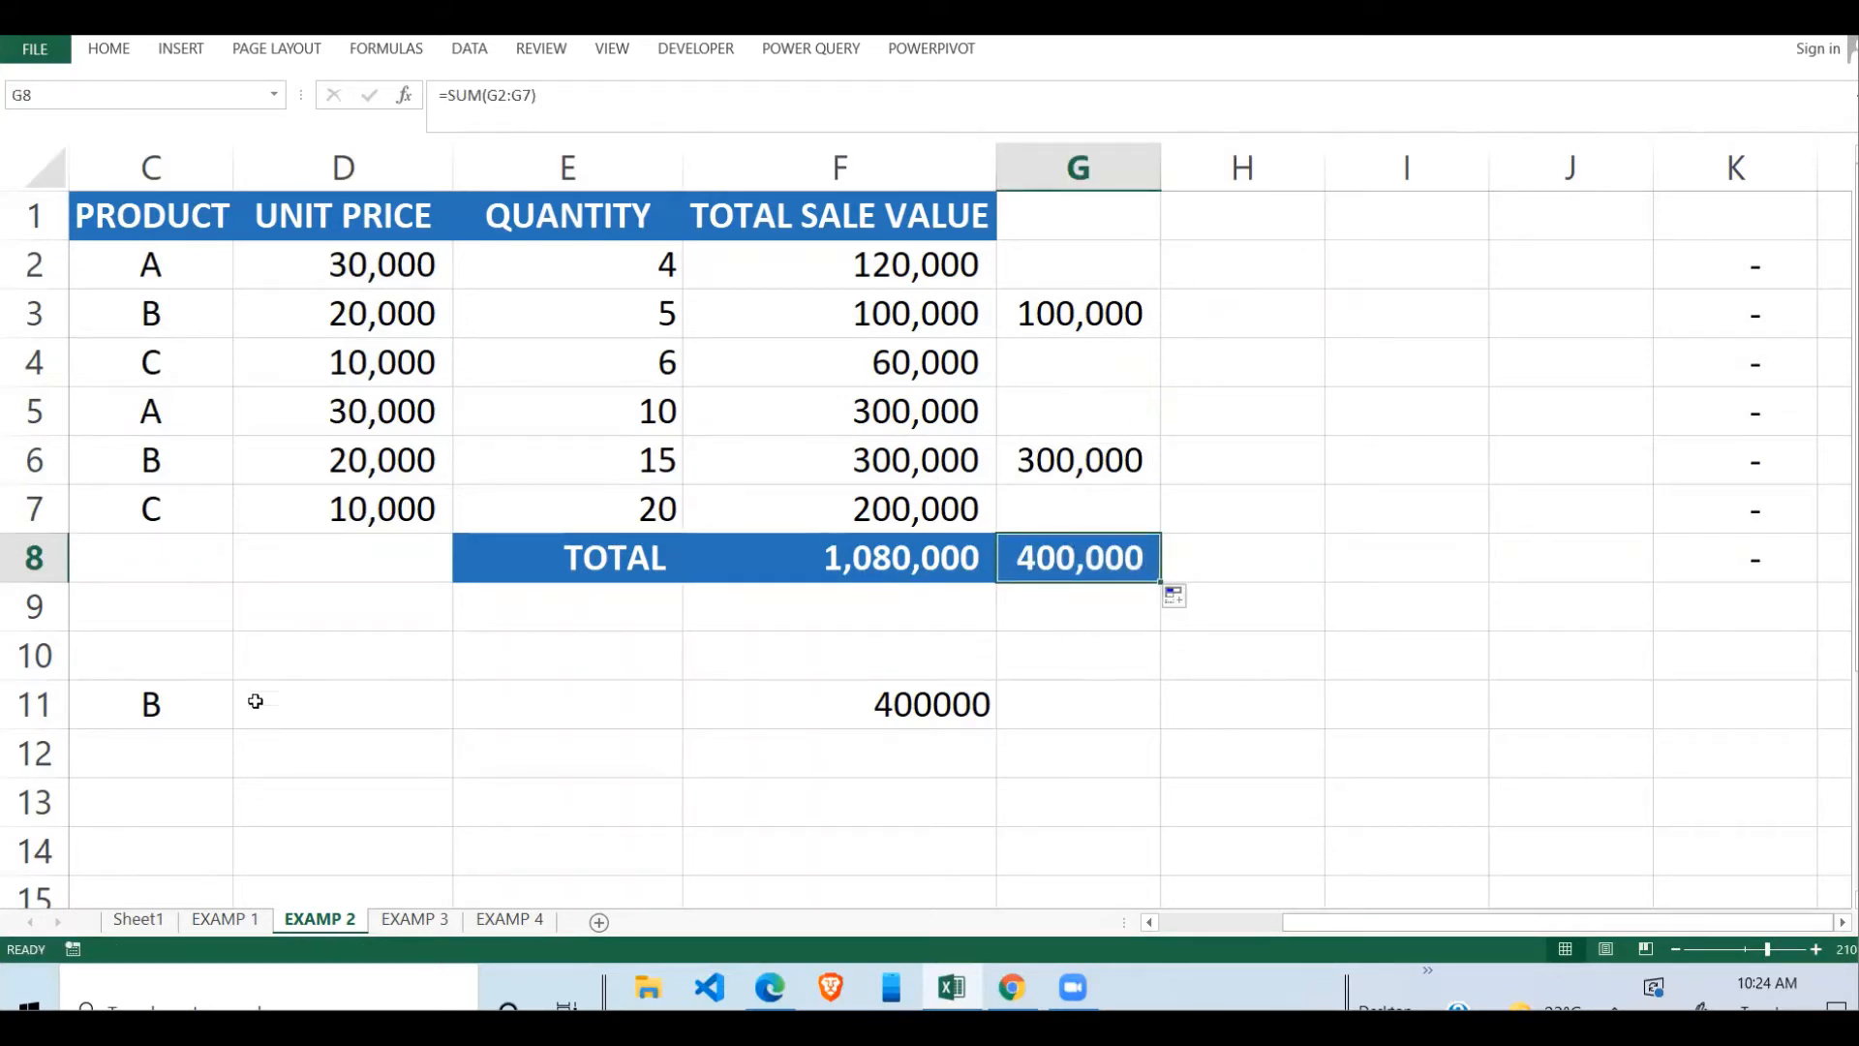
- Change the product criterion in C11 to A and check the F11 total
{"action": "left_click", "coordinate": [202, 717]}
{"action": "left_click", "coordinate": [239, 718]}
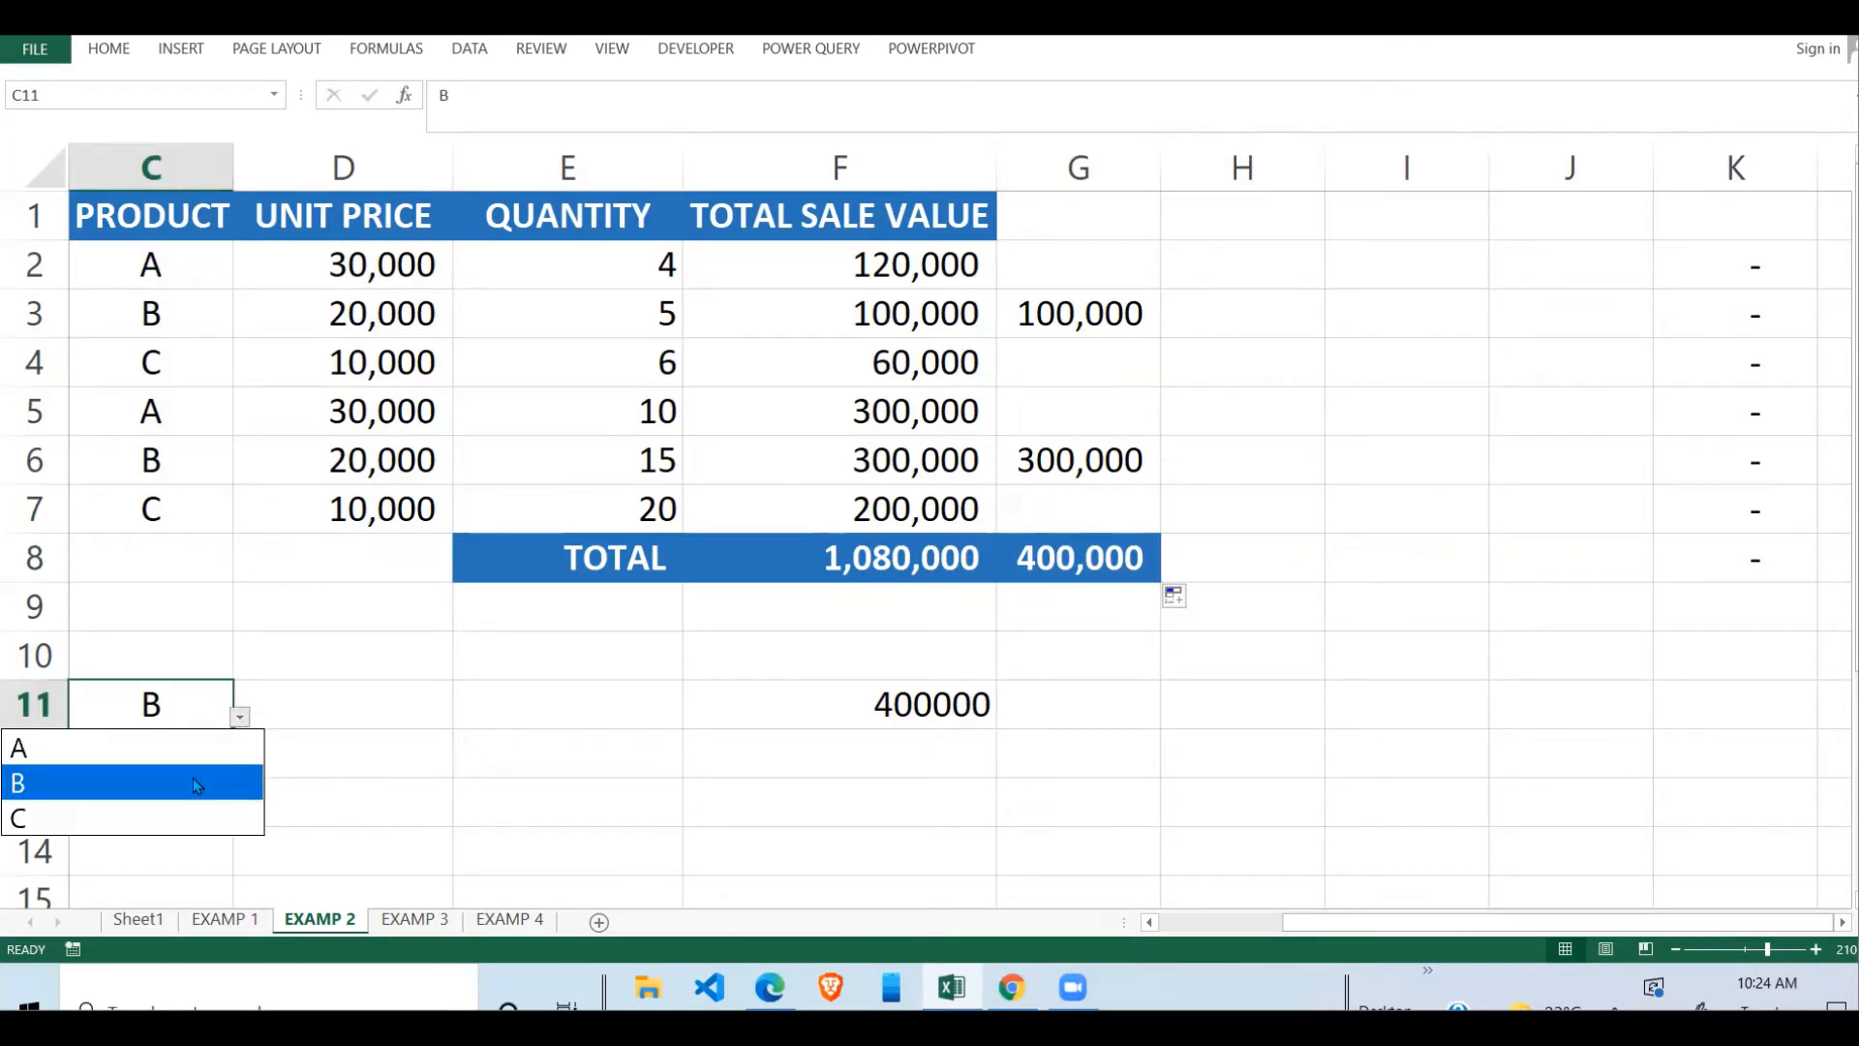
{"action": "left_click", "coordinate": [179, 749]}
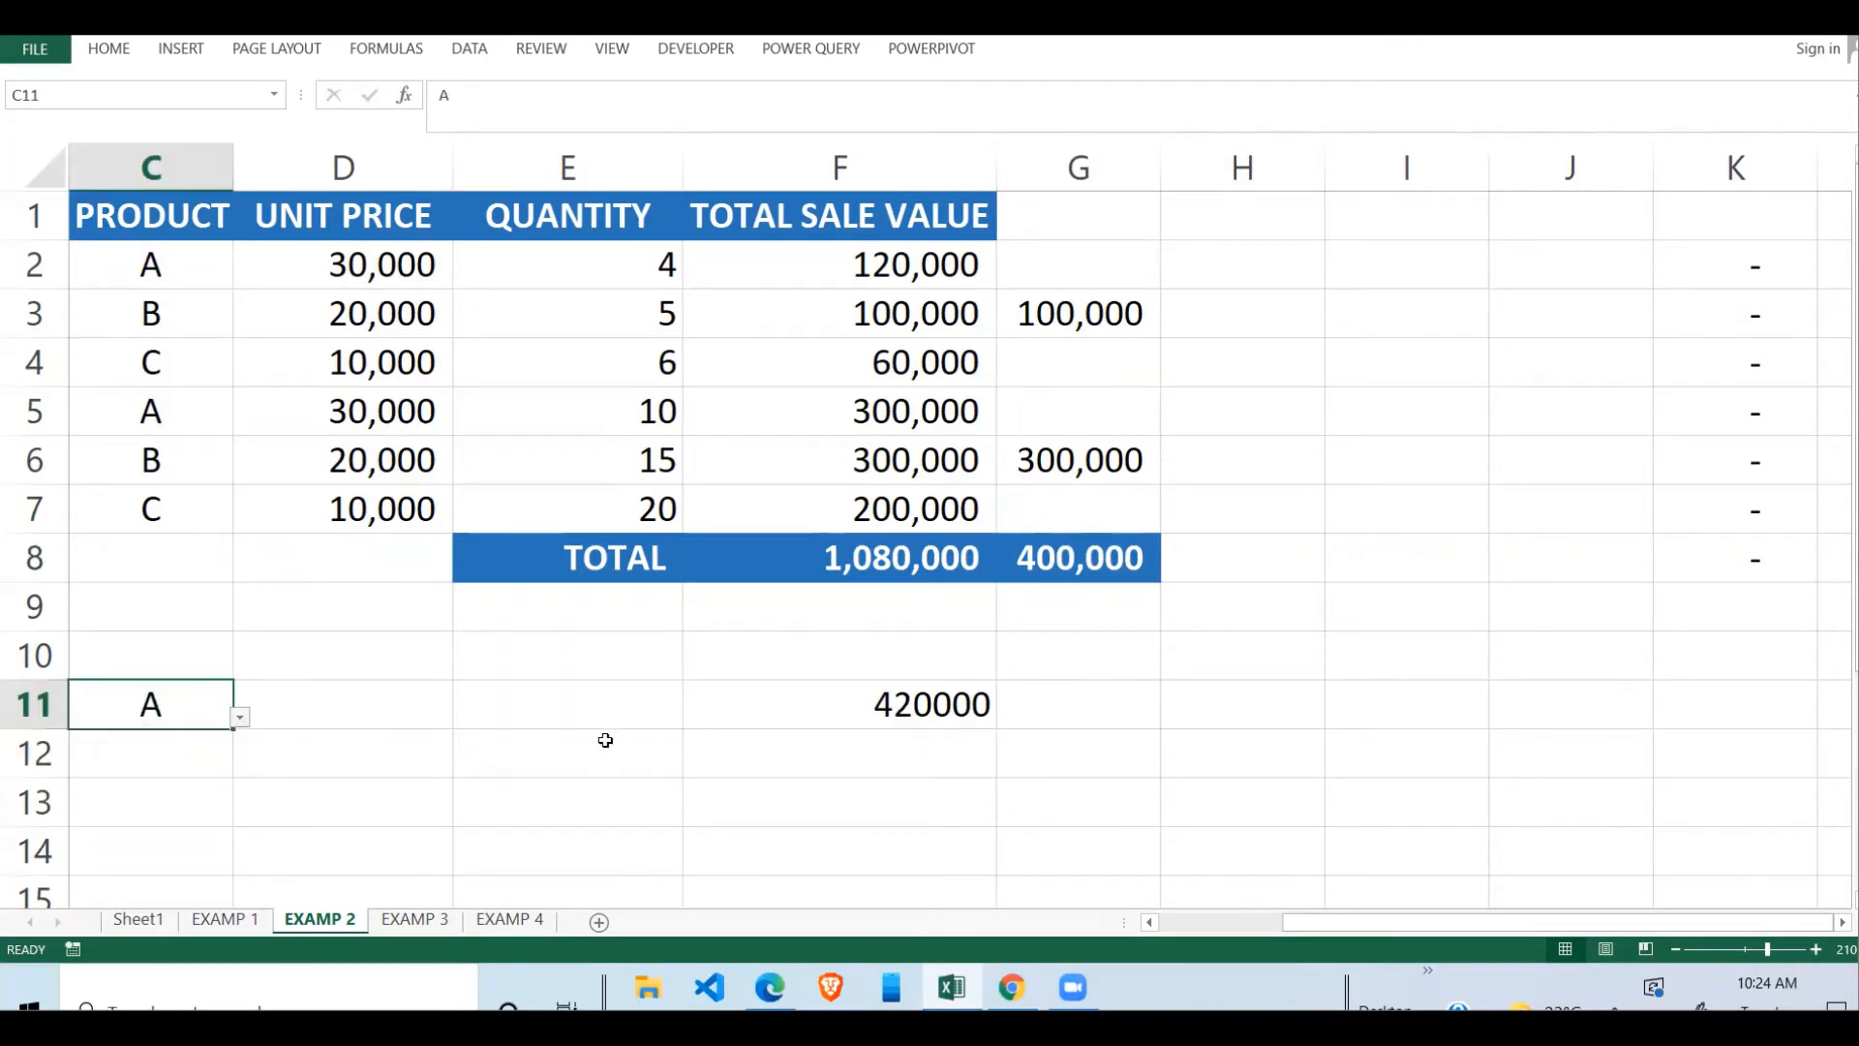
{"action": "left_click", "coordinate": [919, 710]}
- Enter =F2 in G2 for product A's first sale value and replace the product B value in G3 with 0
{"action": "left_click", "coordinate": [1081, 255]}
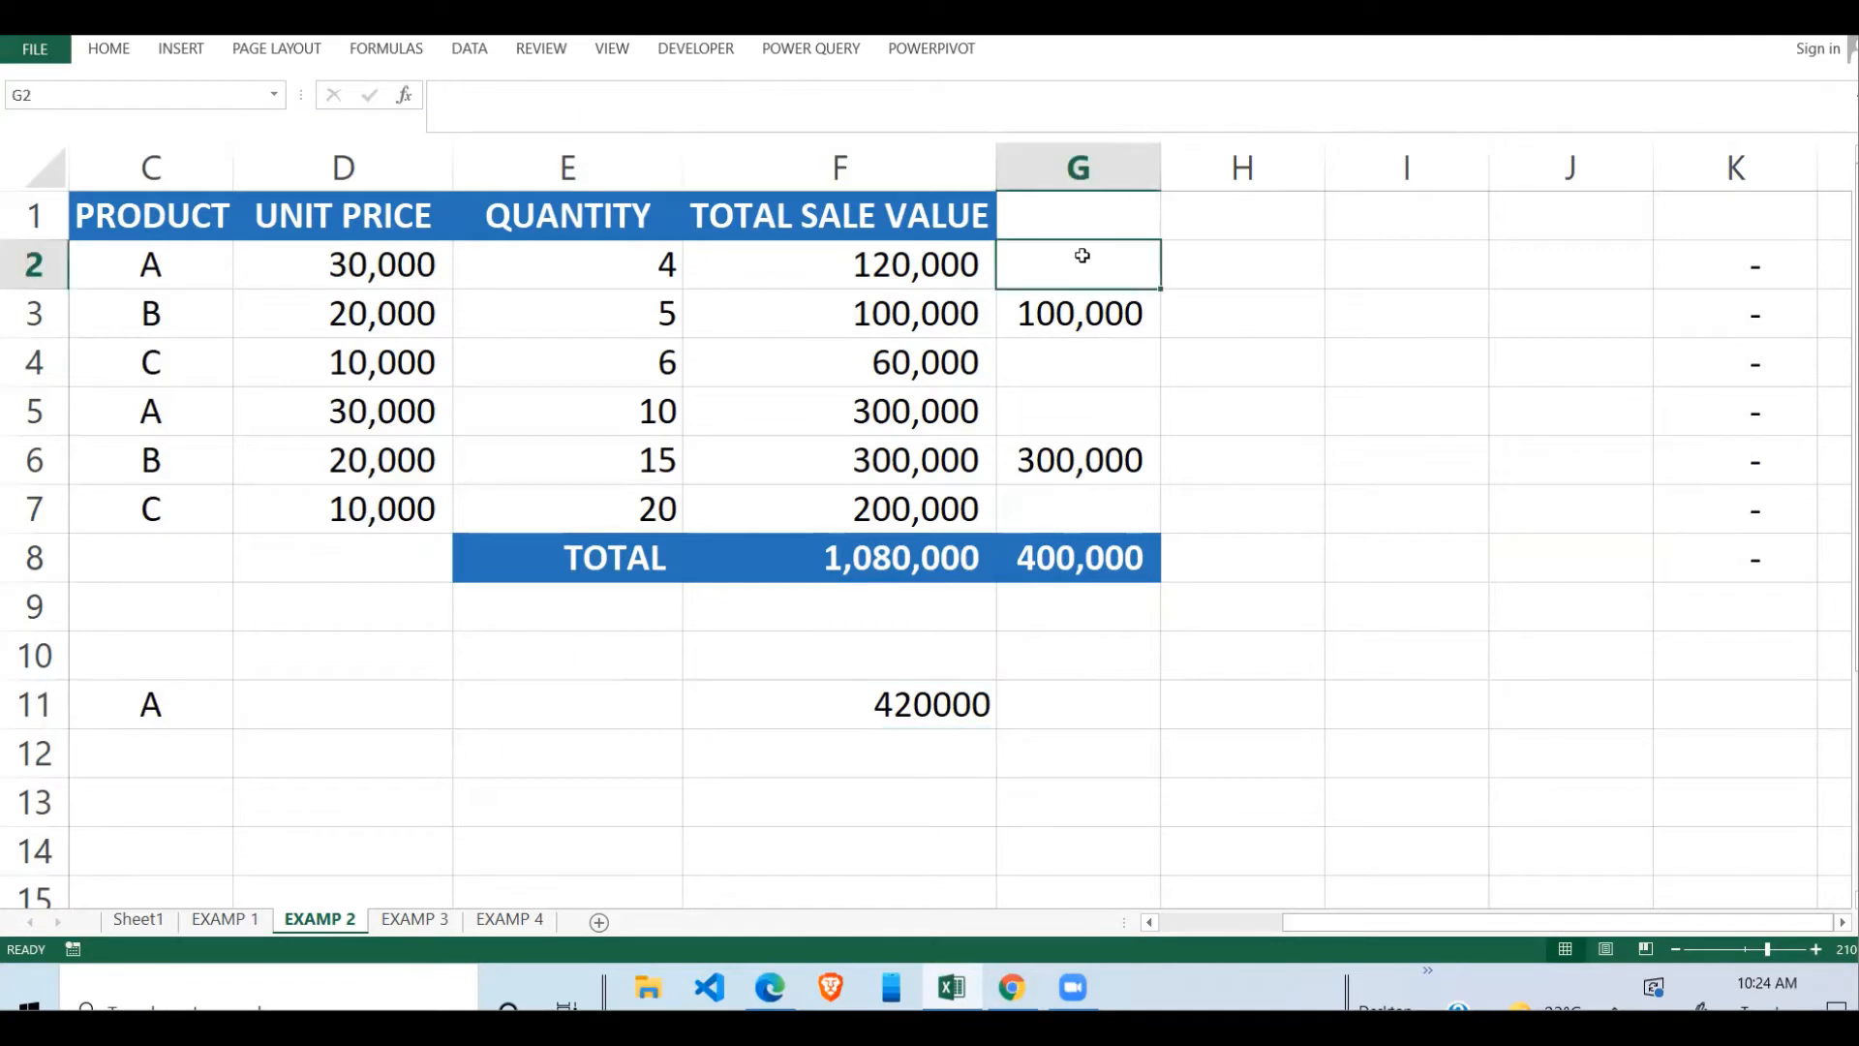
{"action": "type", "text": "="}
{"action": "left_click", "coordinate": [955, 263]}
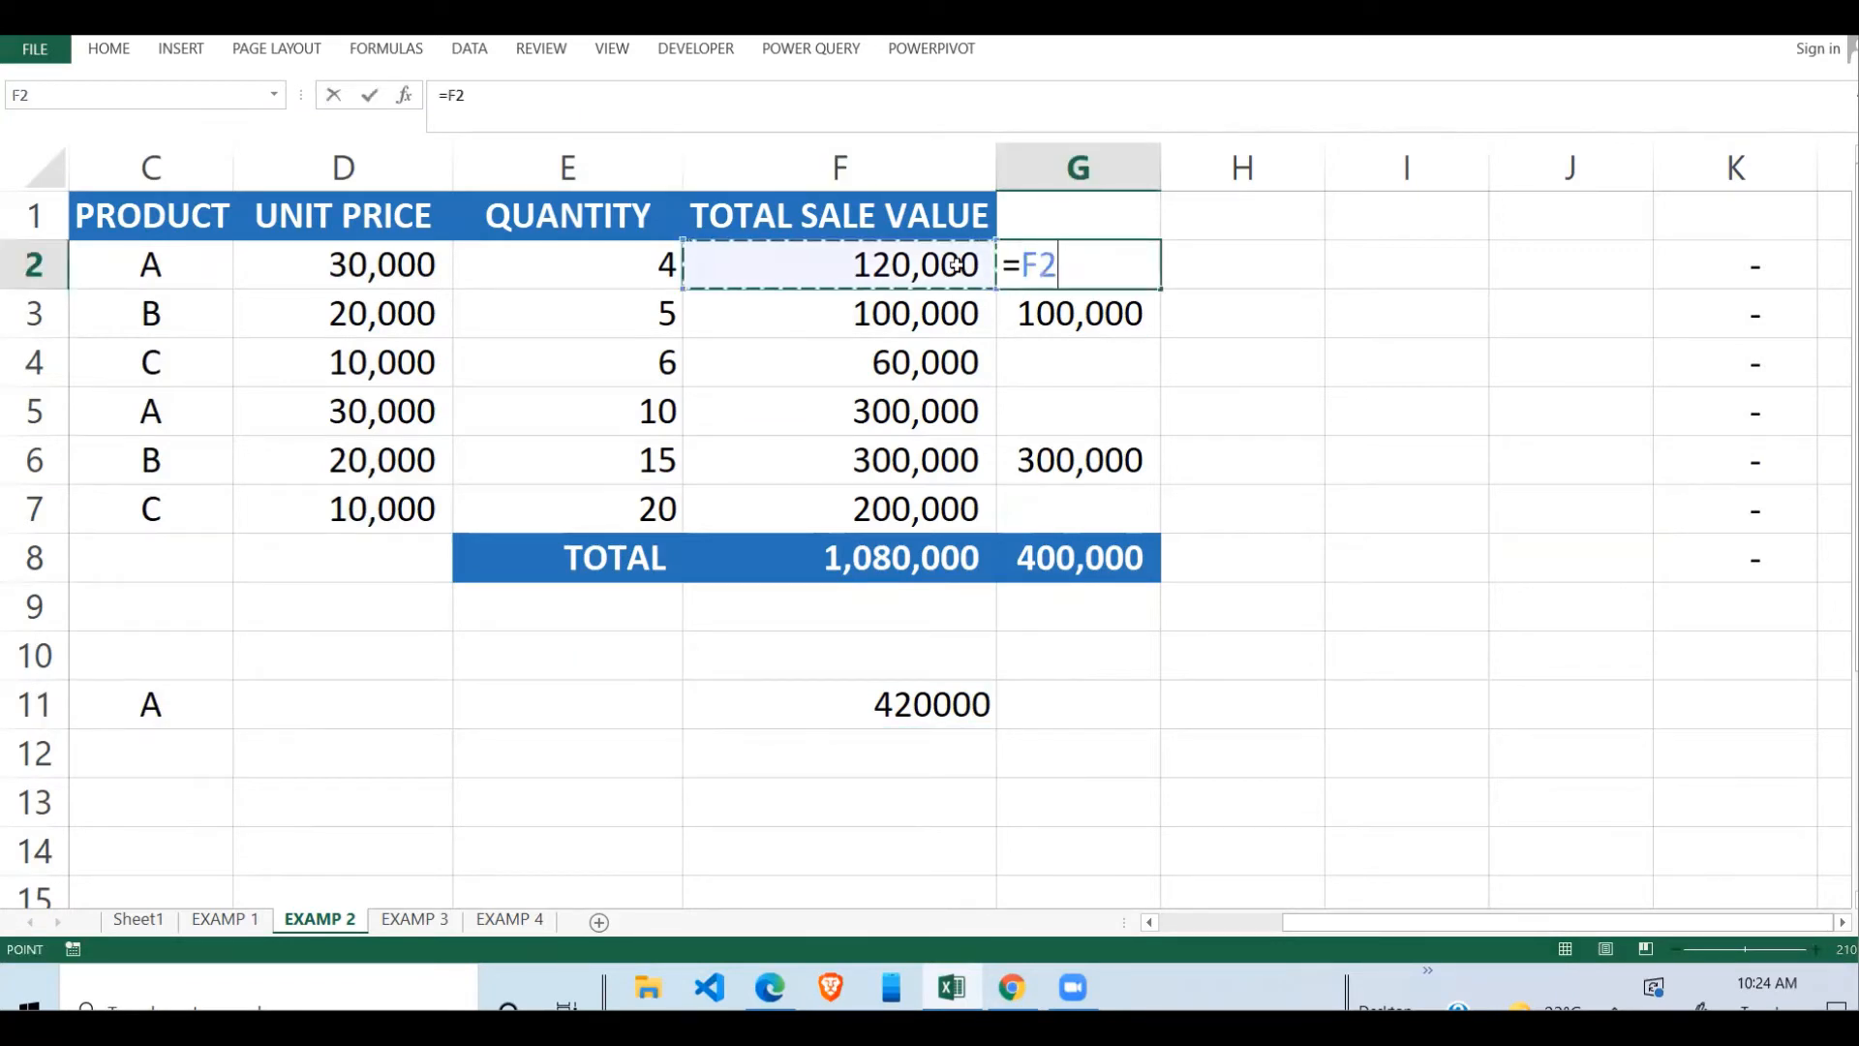
{"action": "key", "text": "Return"}
{"action": "type", "text": "0"}
{"action": "key", "text": "Return"}
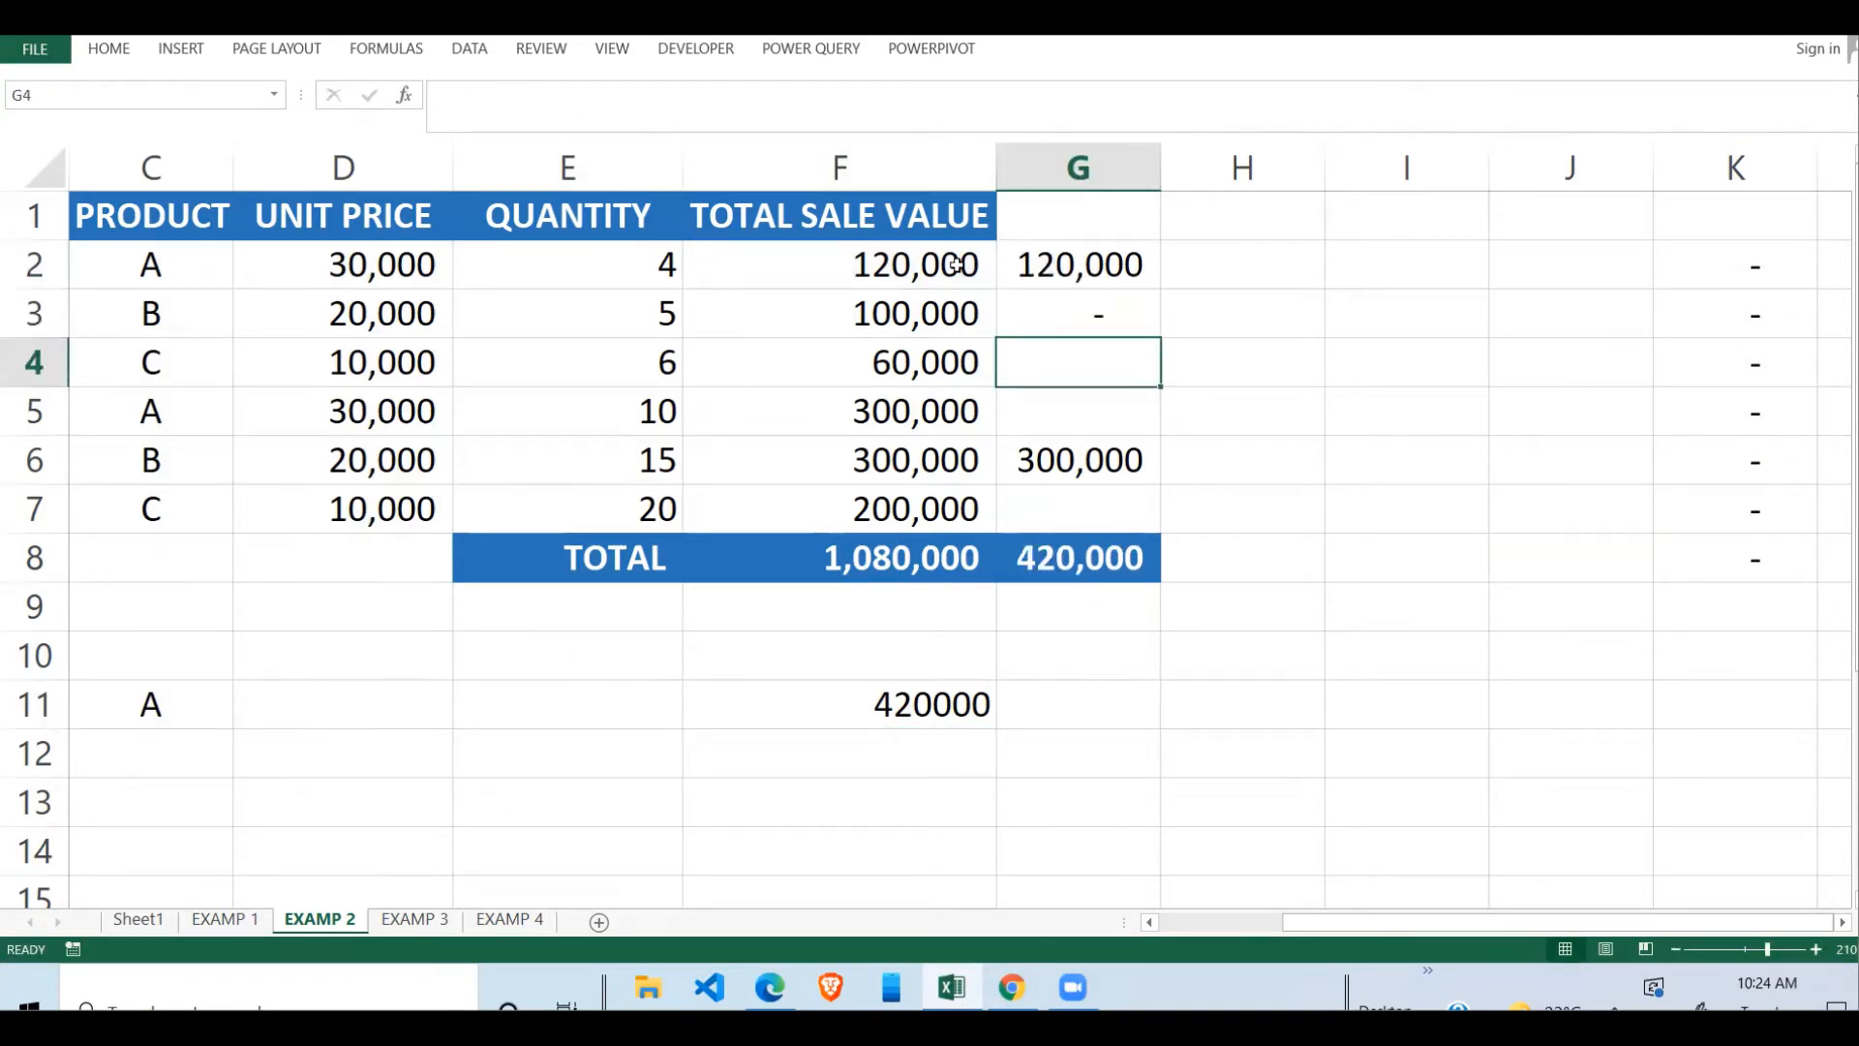
- Enter =F5 in G5 for product A's second sale, set G6 to 0, and check the G8 total
{"action": "left_click_drag", "start_coordinate": [190, 430], "coordinate": [1075, 419]}
{"action": "left_click", "coordinate": [1098, 420]}
{"action": "type", "text": "="}
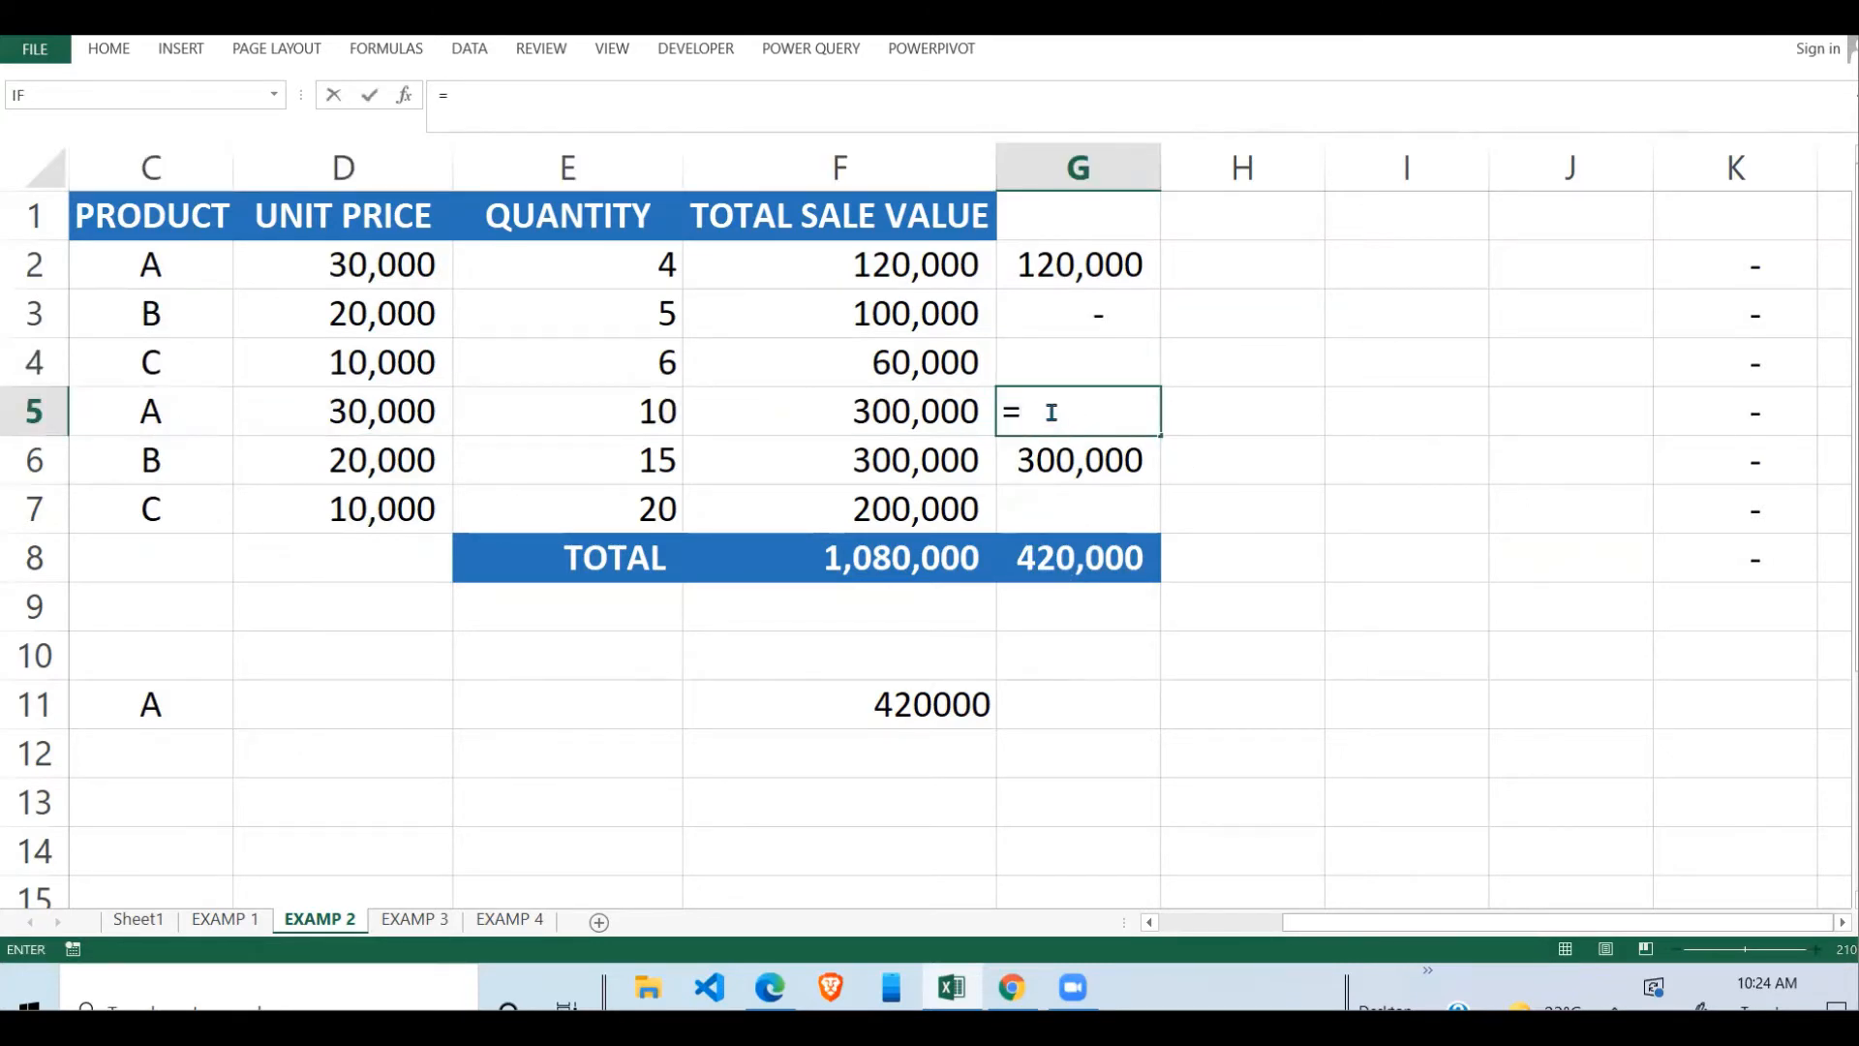
{"action": "left_click", "coordinate": [939, 408]}
{"action": "key", "text": "Return"}
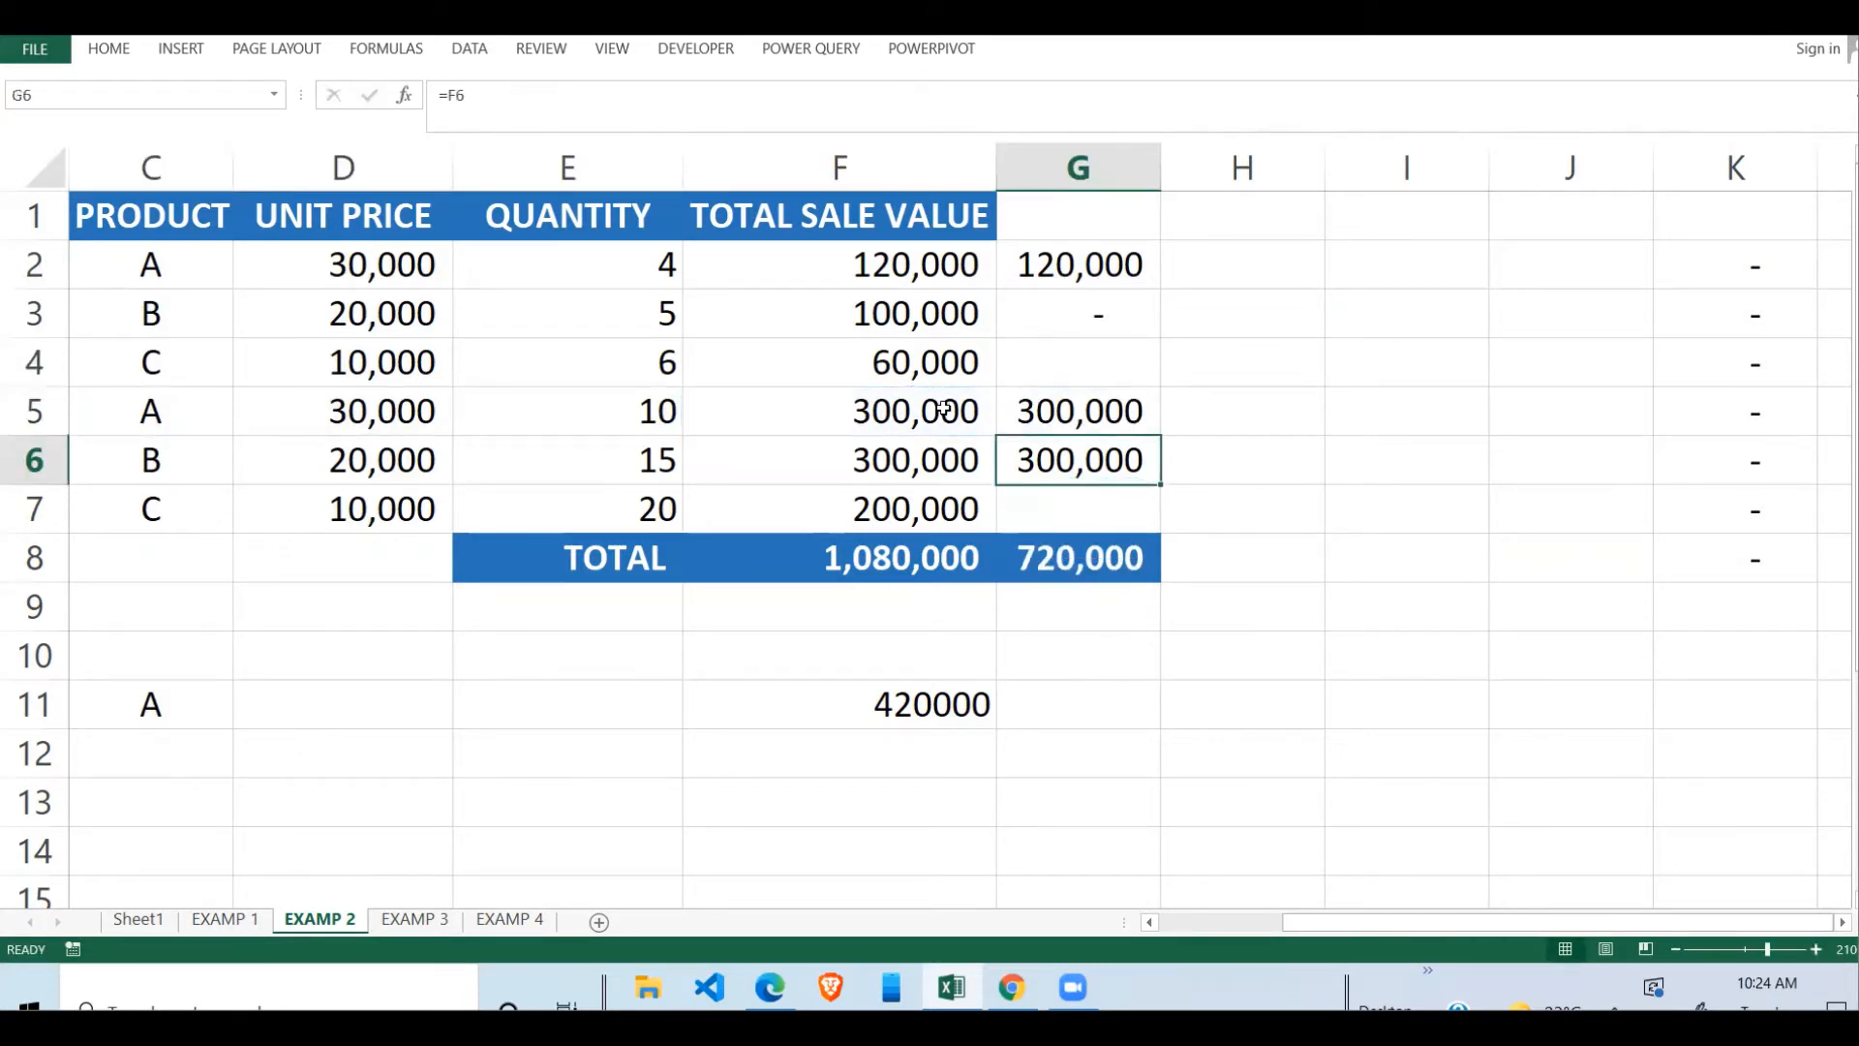
{"action": "type", "text": "0"}
{"action": "key", "text": "Return"}
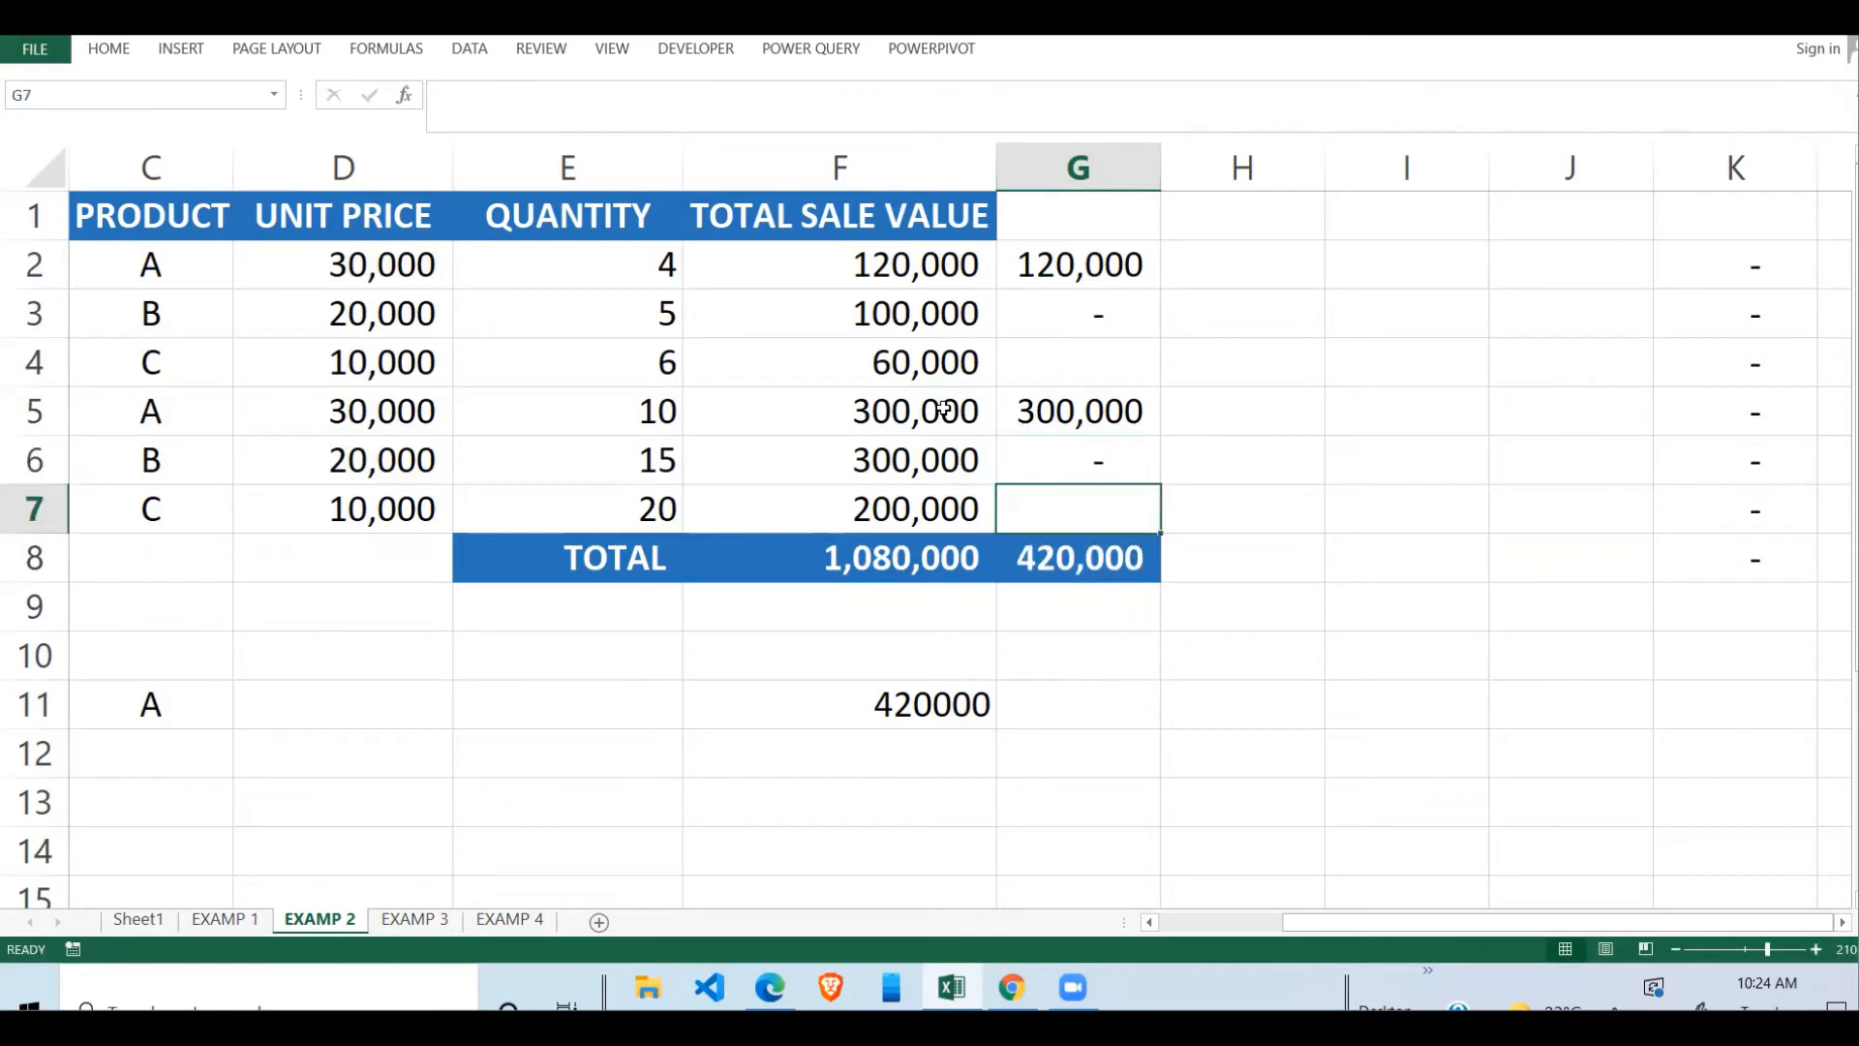
{"action": "left_click", "coordinate": [1106, 559]}
- Change the product criterion in C11 to C
{"action": "left_click", "coordinate": [206, 718]}
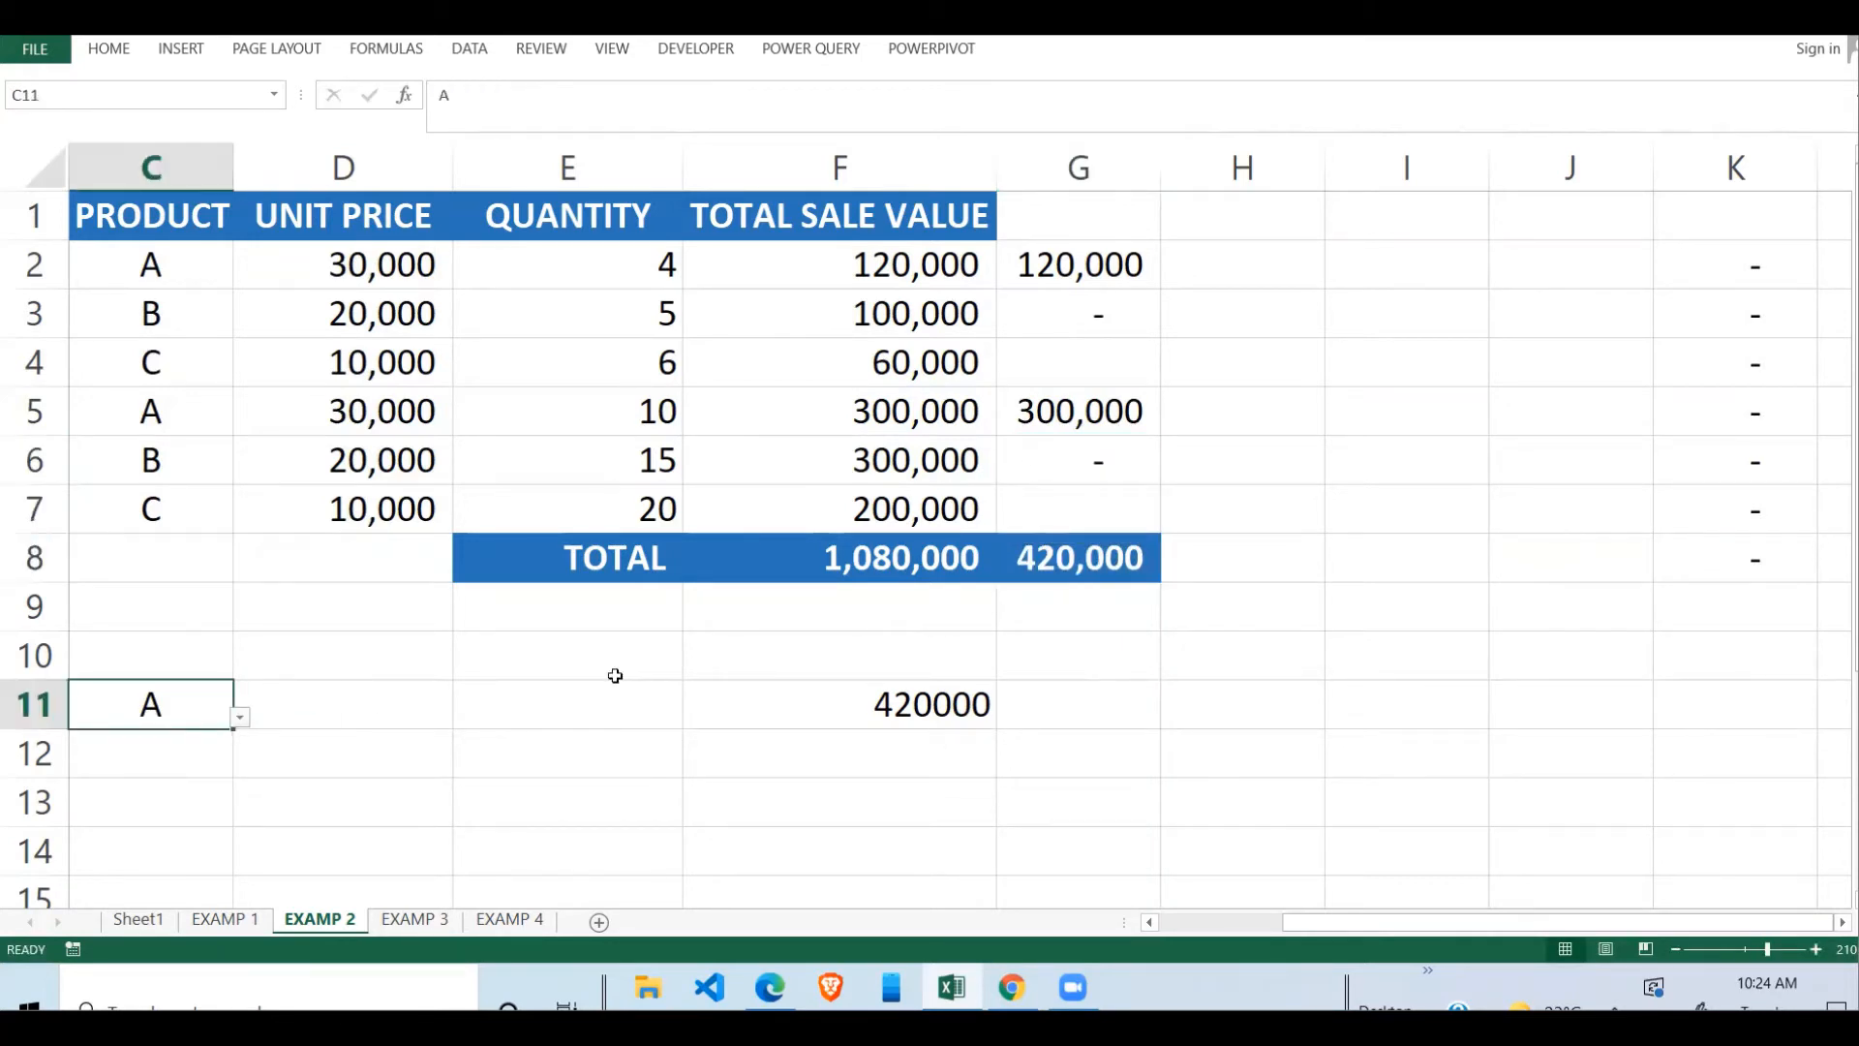
{"action": "left_click", "coordinate": [239, 717]}
{"action": "left_click", "coordinate": [175, 817]}
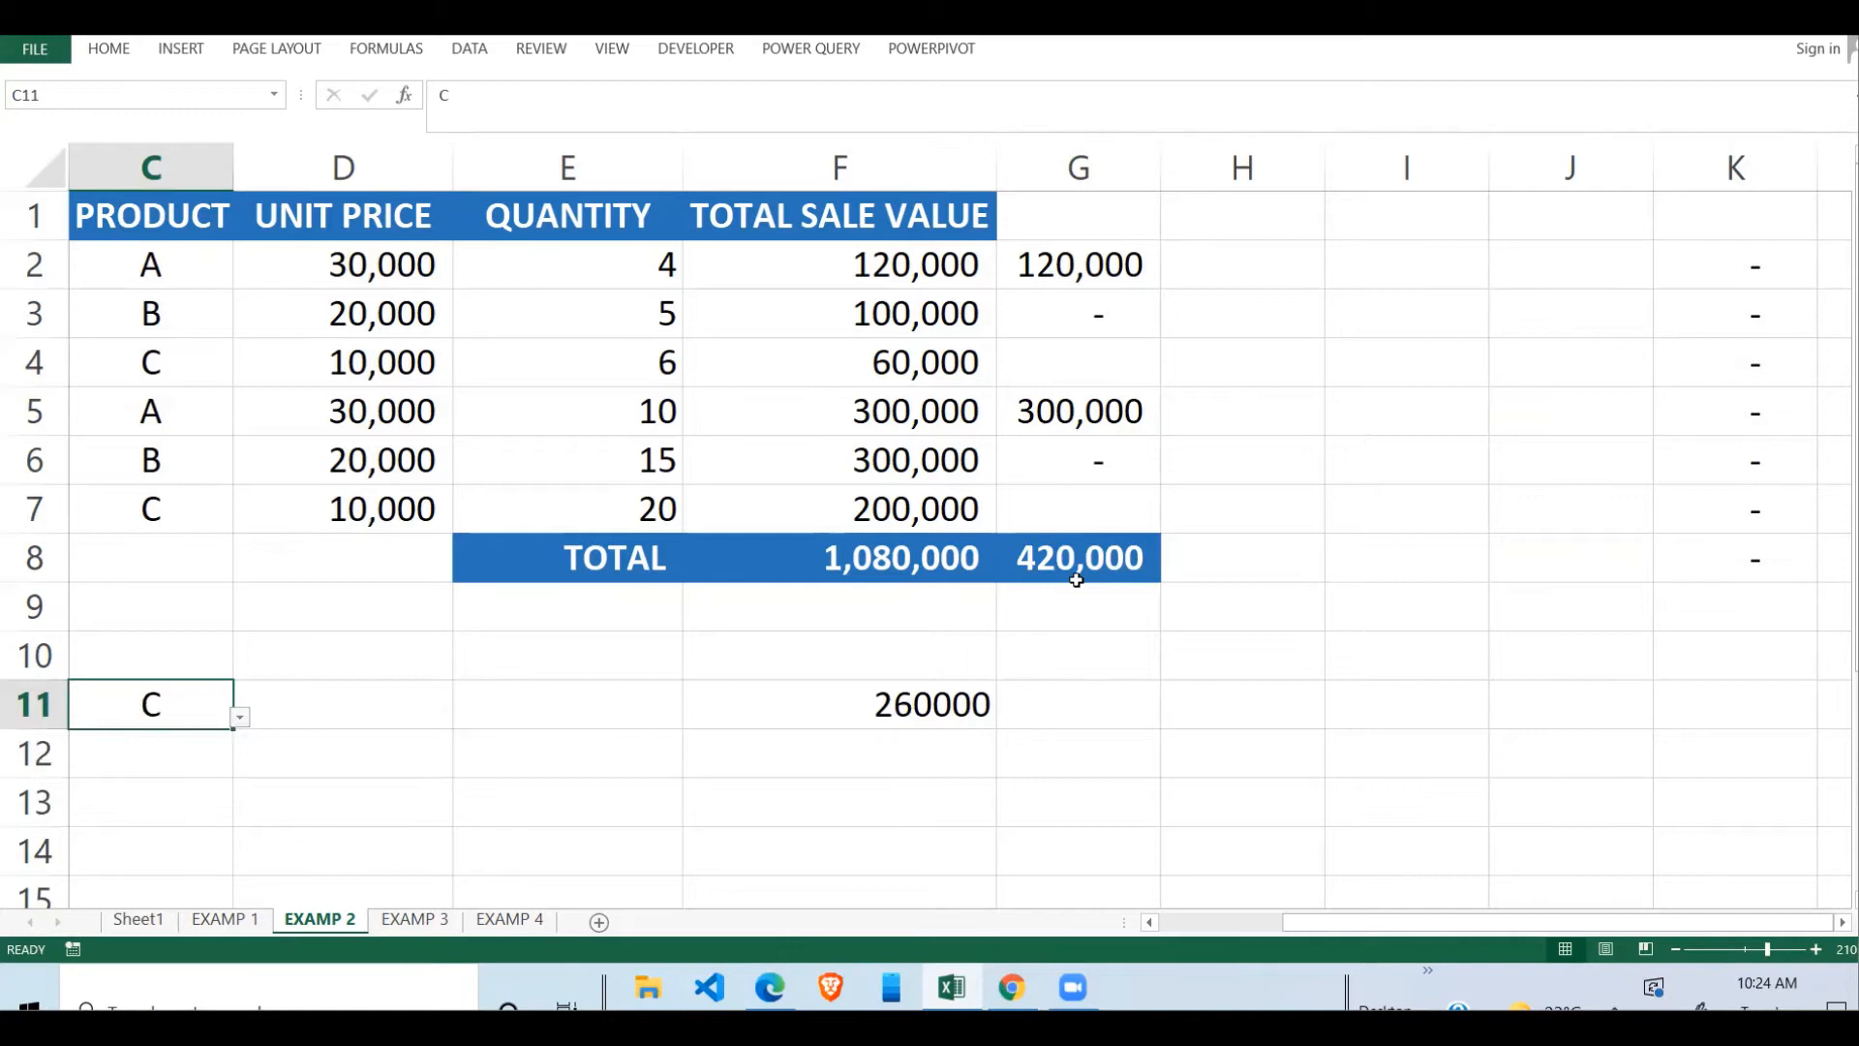
- Compare the F11 total with product C's sales in rows 4 and 7 and review its SUMPRODUCT formula against the table and C11 criterion
{"action": "left_click", "coordinate": [968, 705]}
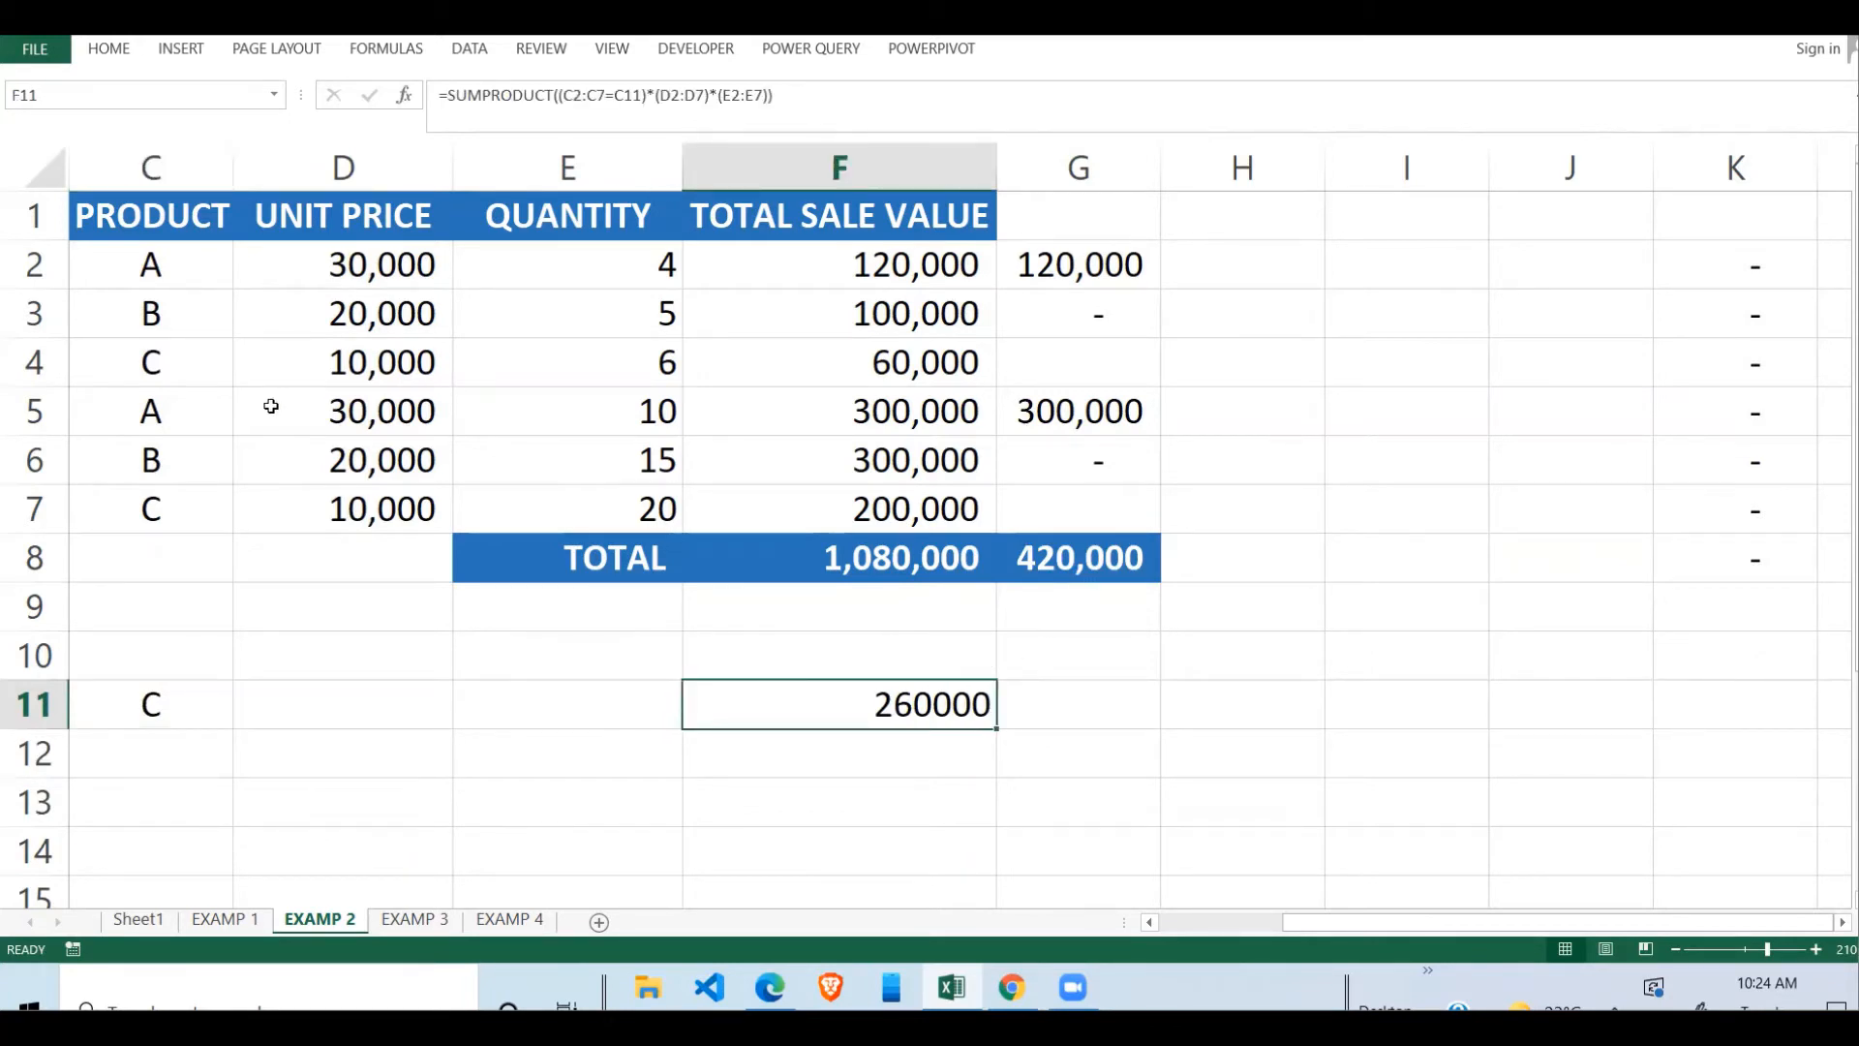
{"action": "left_click_drag", "start_coordinate": [224, 365], "coordinate": [955, 360]}
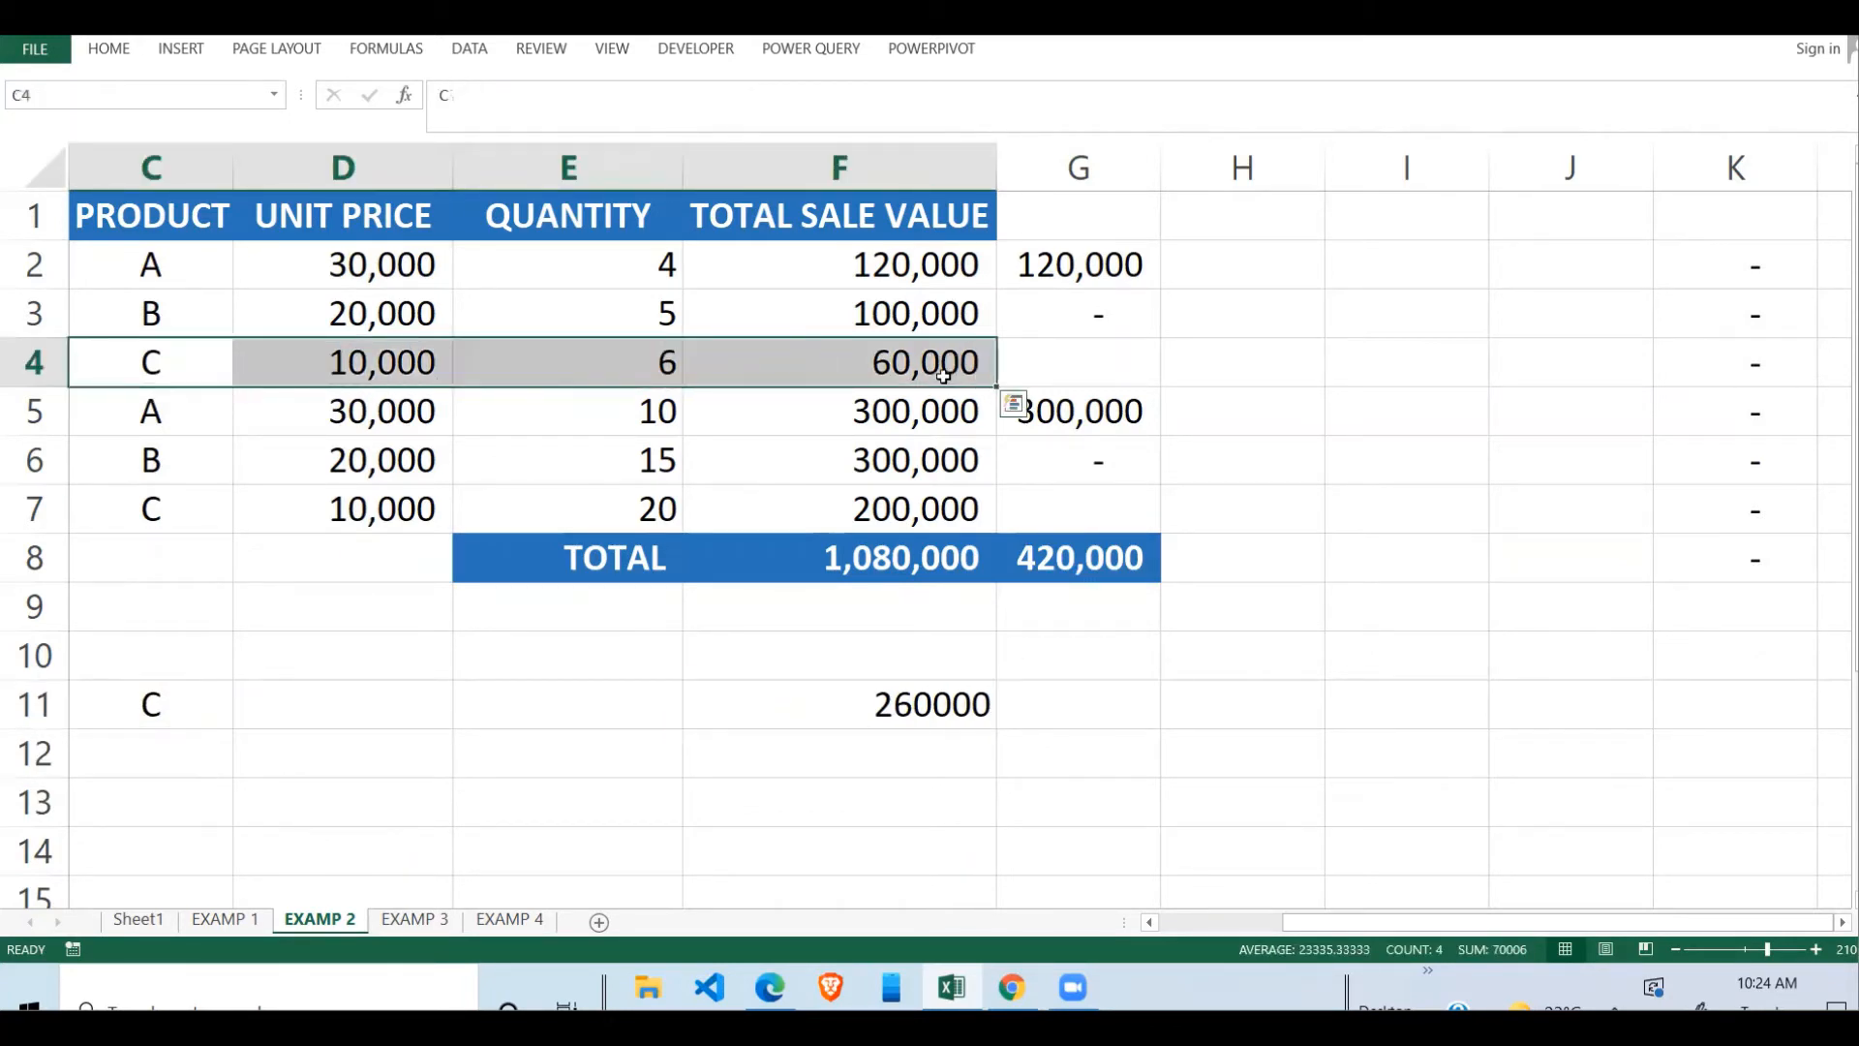
{"action": "left_click_drag", "start_coordinate": [168, 514], "coordinate": [924, 502]}
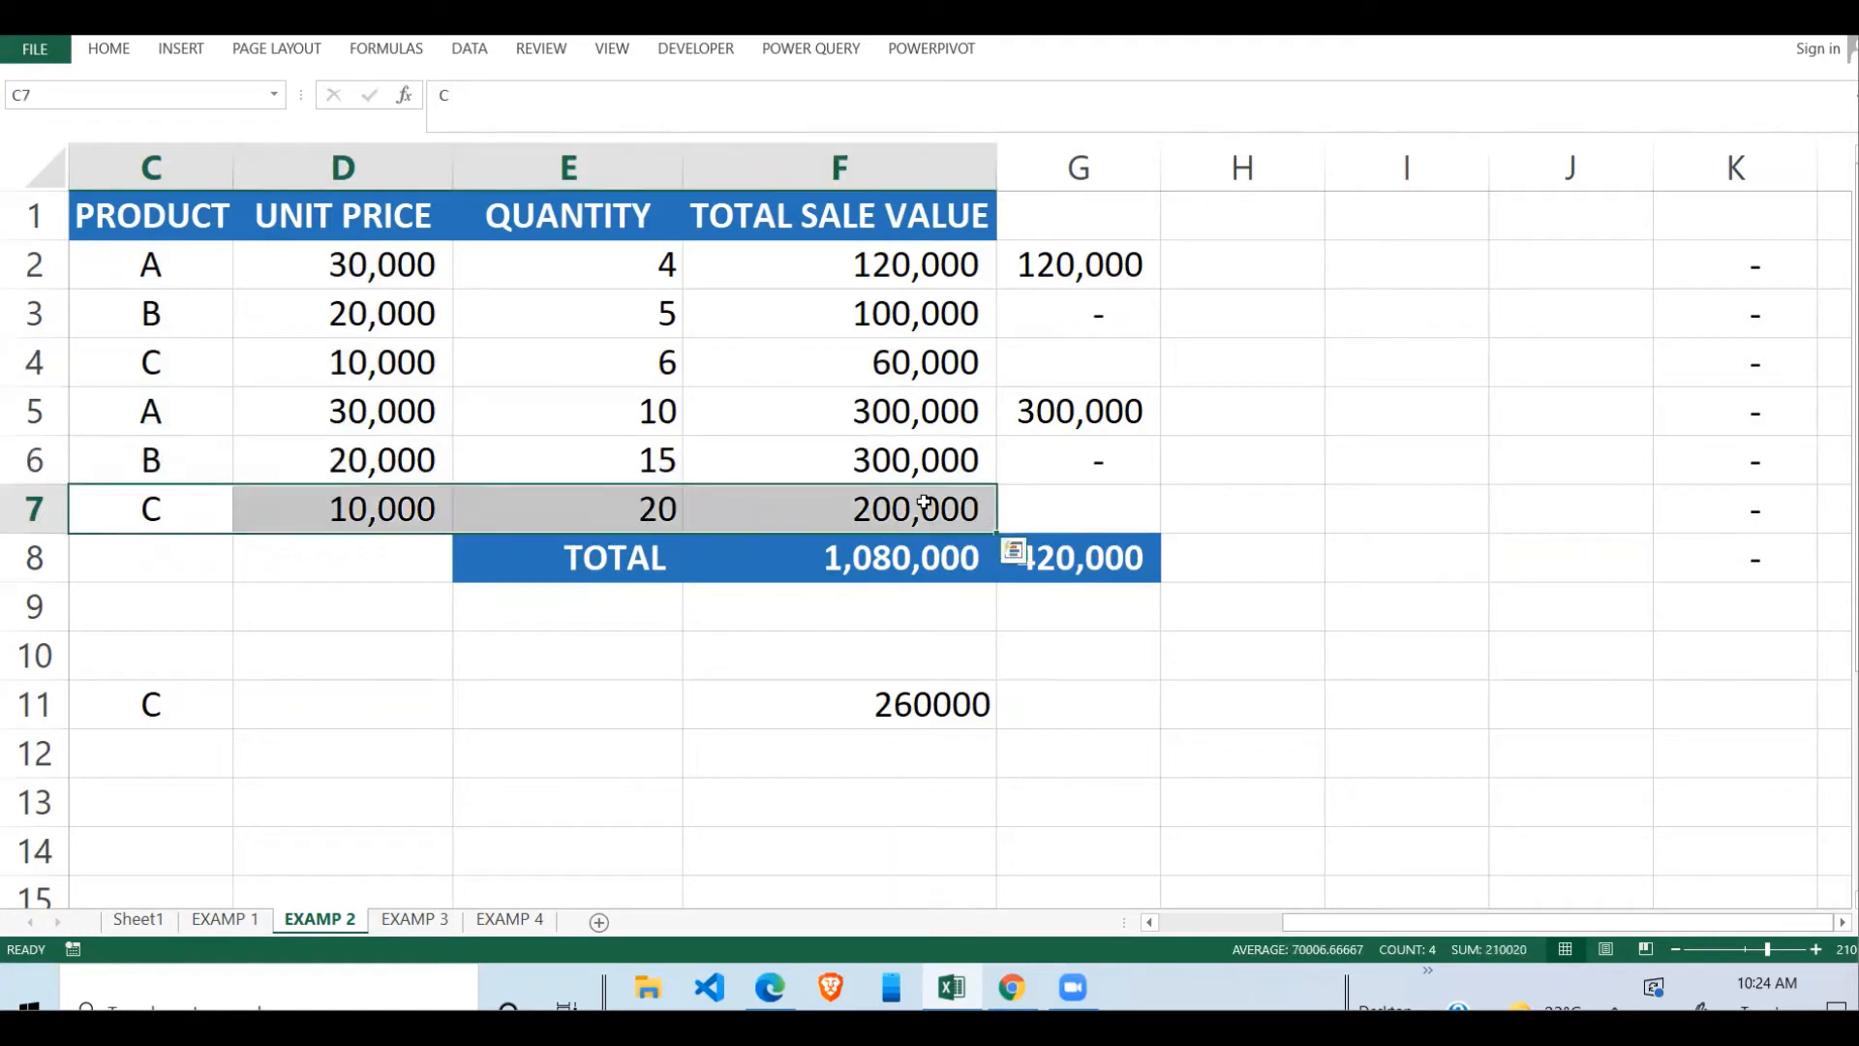
{"action": "left_click", "coordinate": [924, 701]}
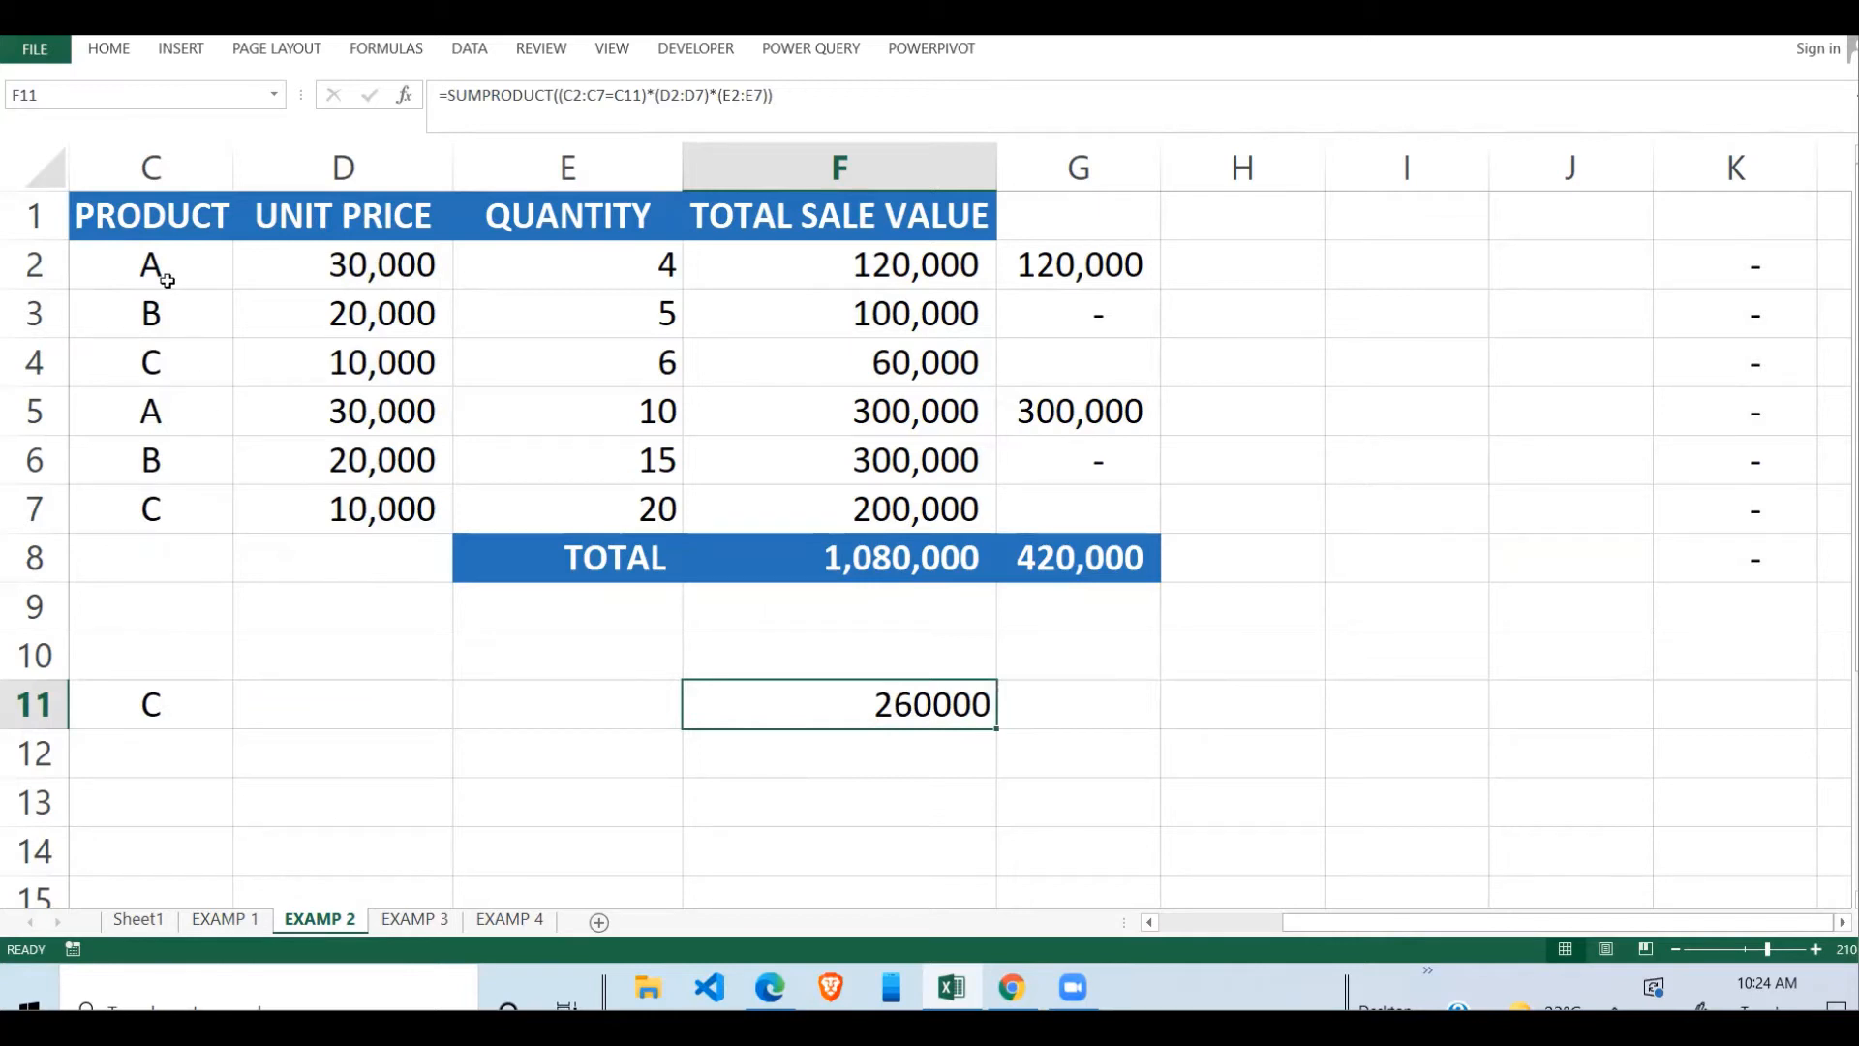
{"action": "left_click_drag", "start_coordinate": [167, 279], "coordinate": [906, 509]}
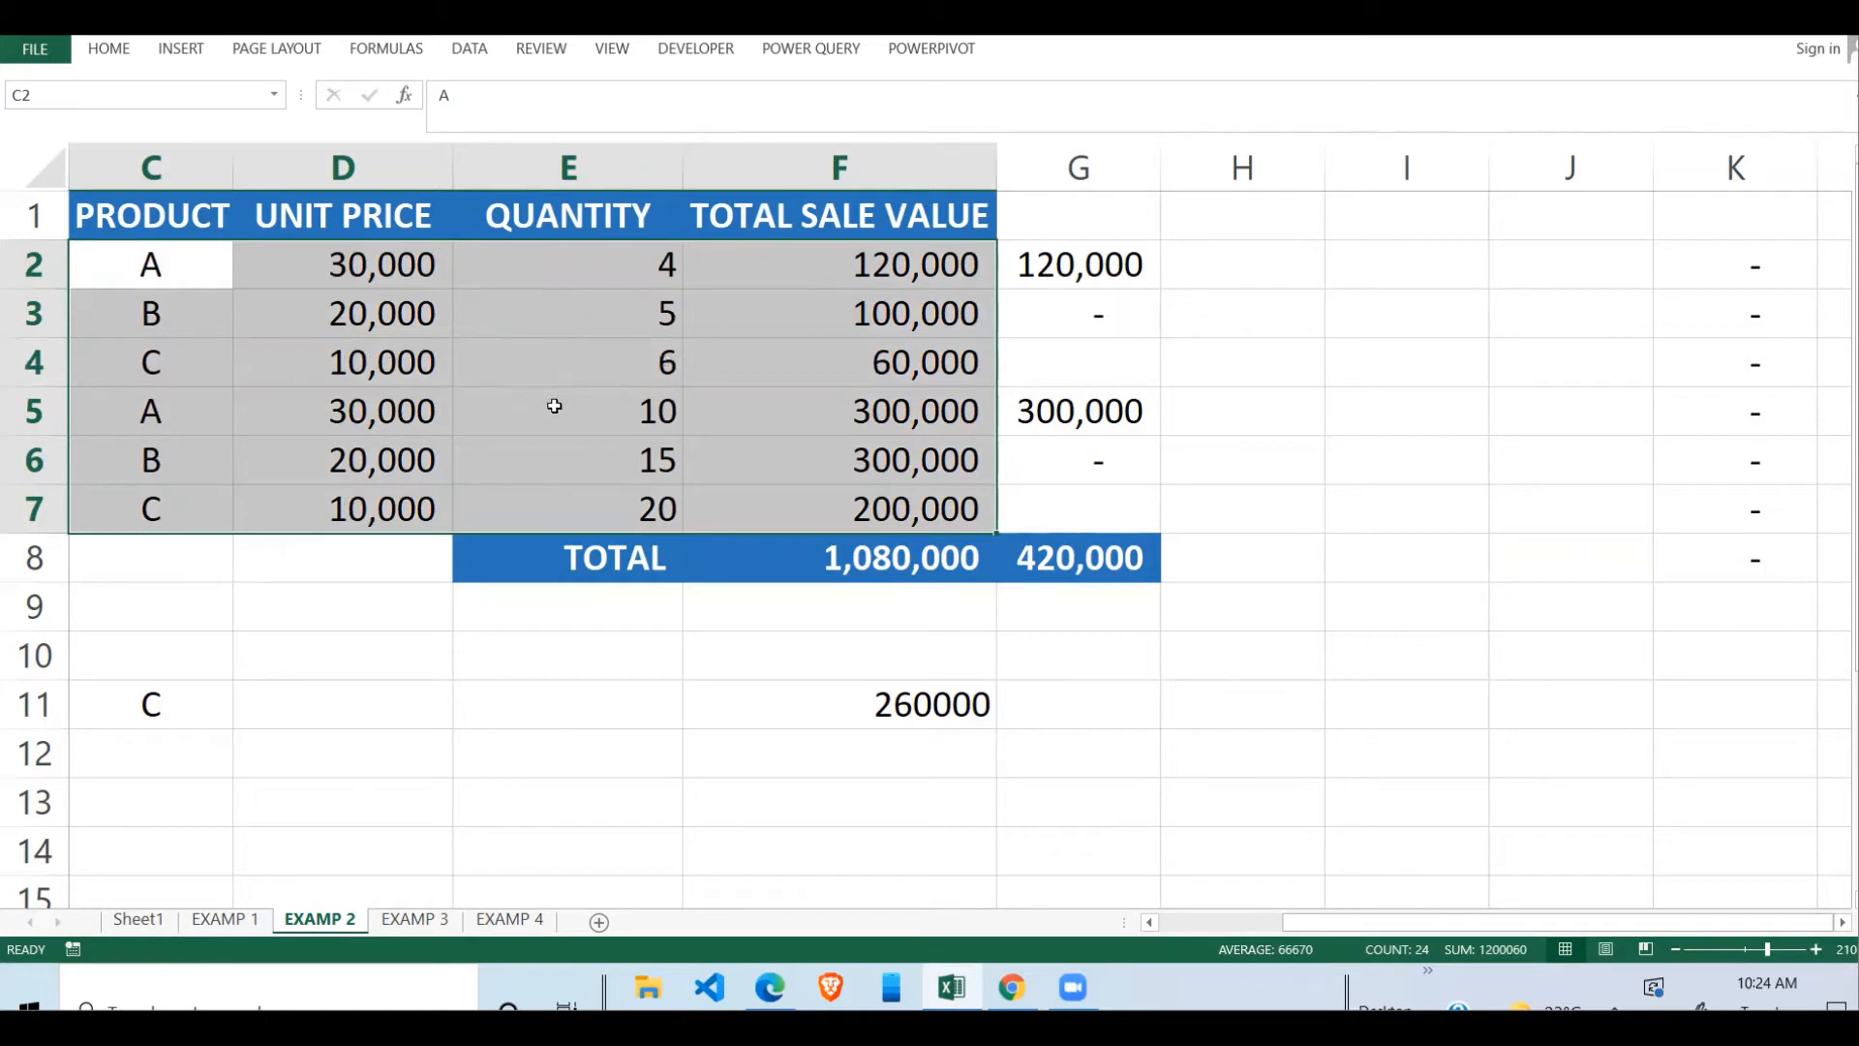
{"action": "left_click", "coordinate": [202, 707]}
{"action": "left_click", "coordinate": [901, 705]}
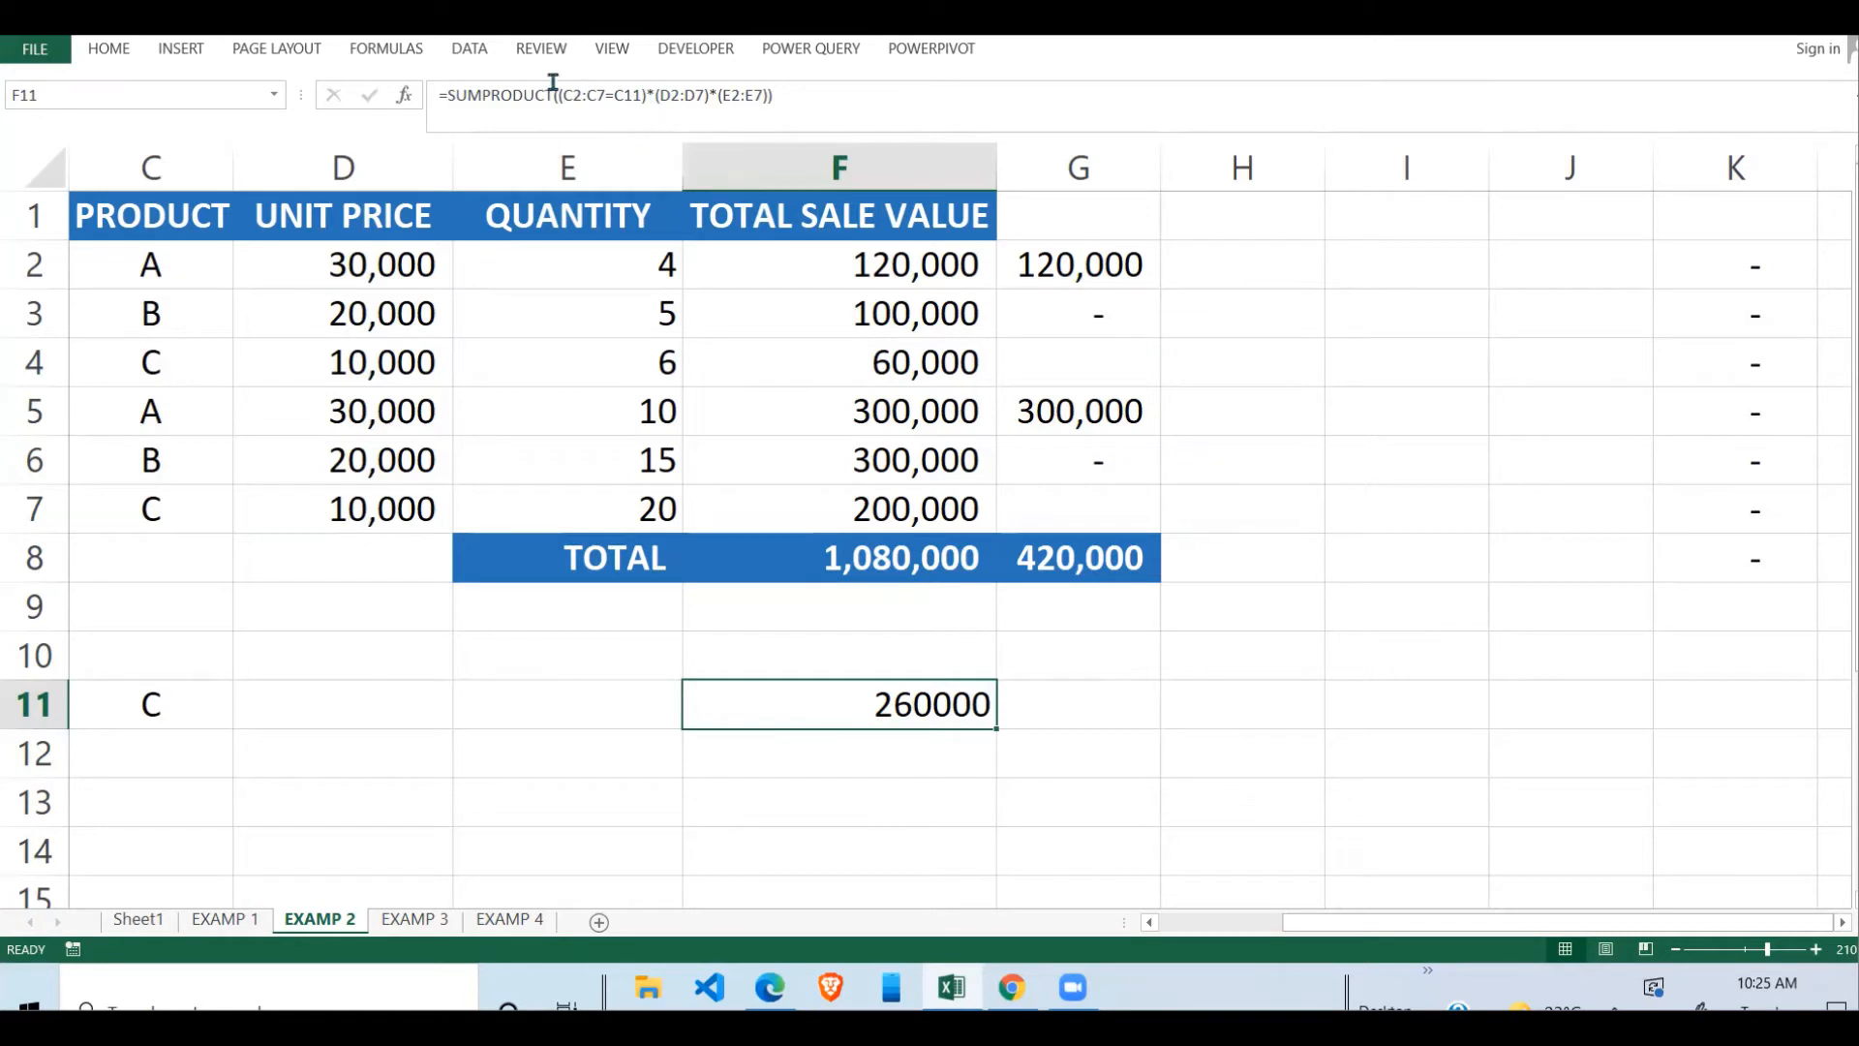
{"action": "left_click", "coordinate": [1313, 258]}
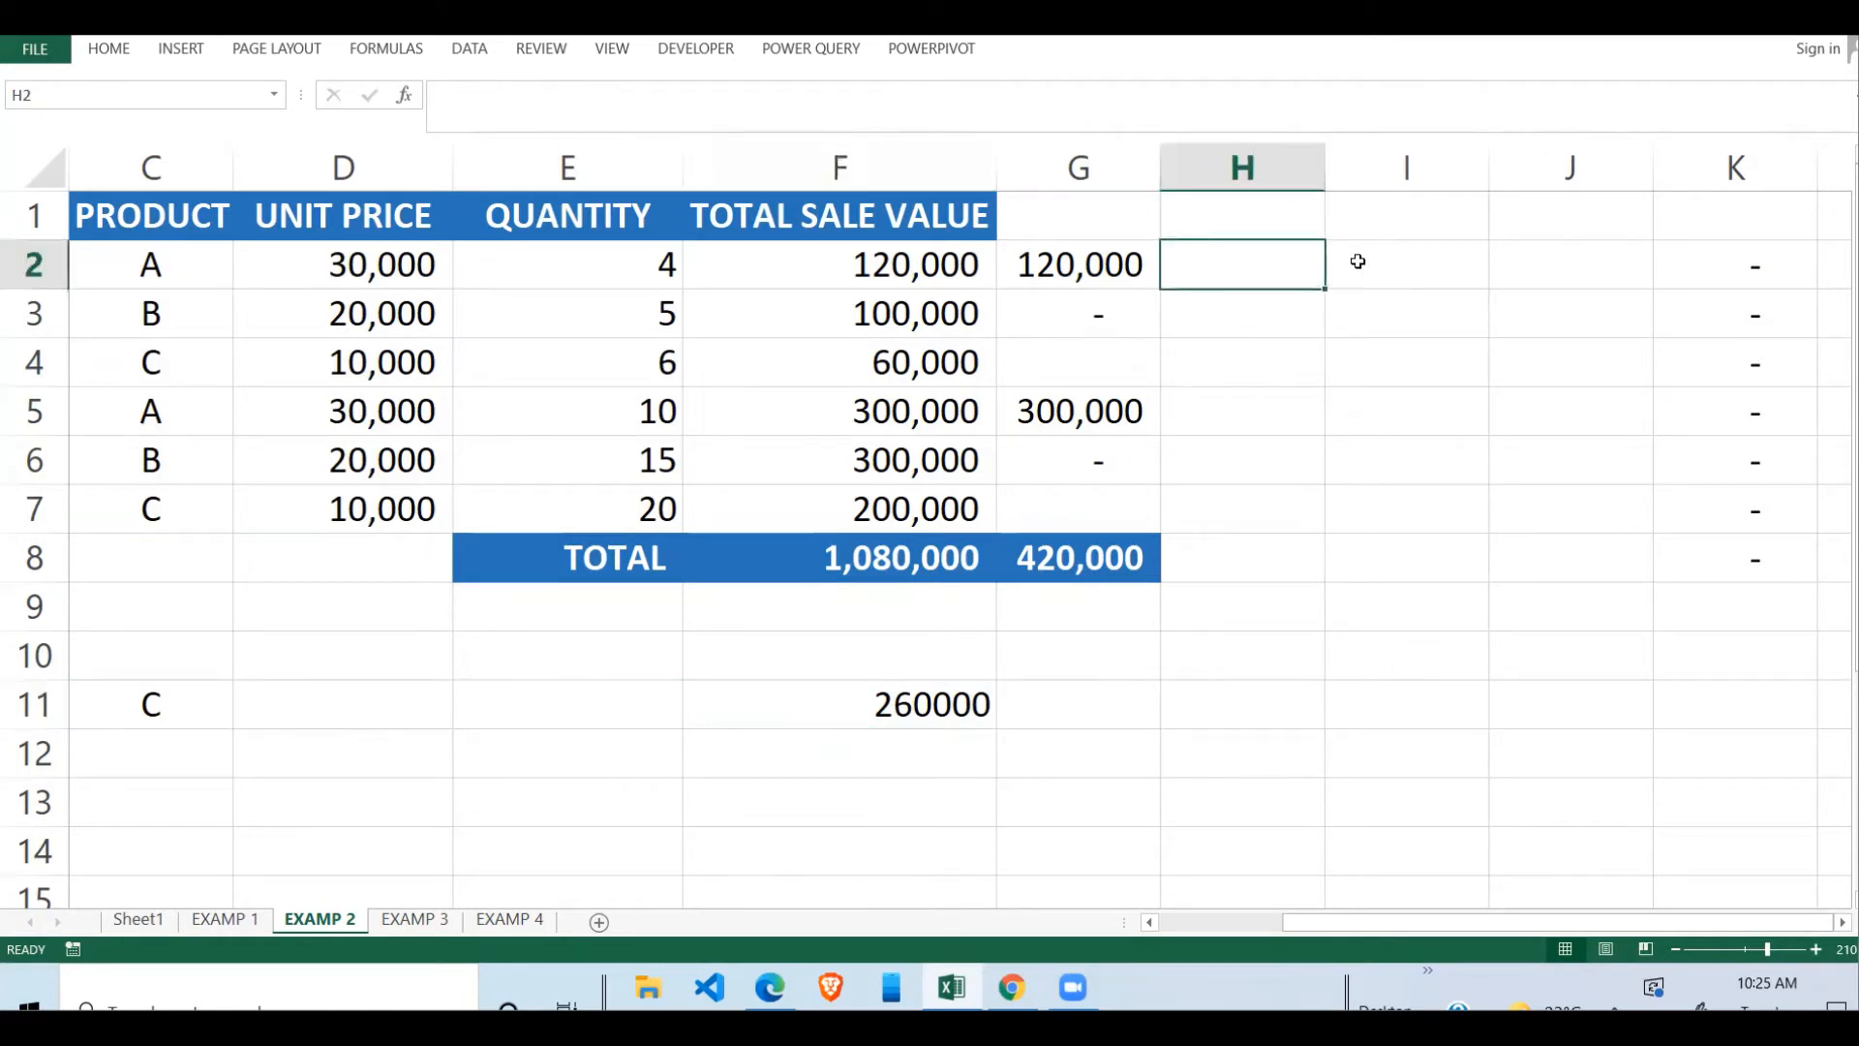
{"action": "left_click", "coordinate": [951, 713]}
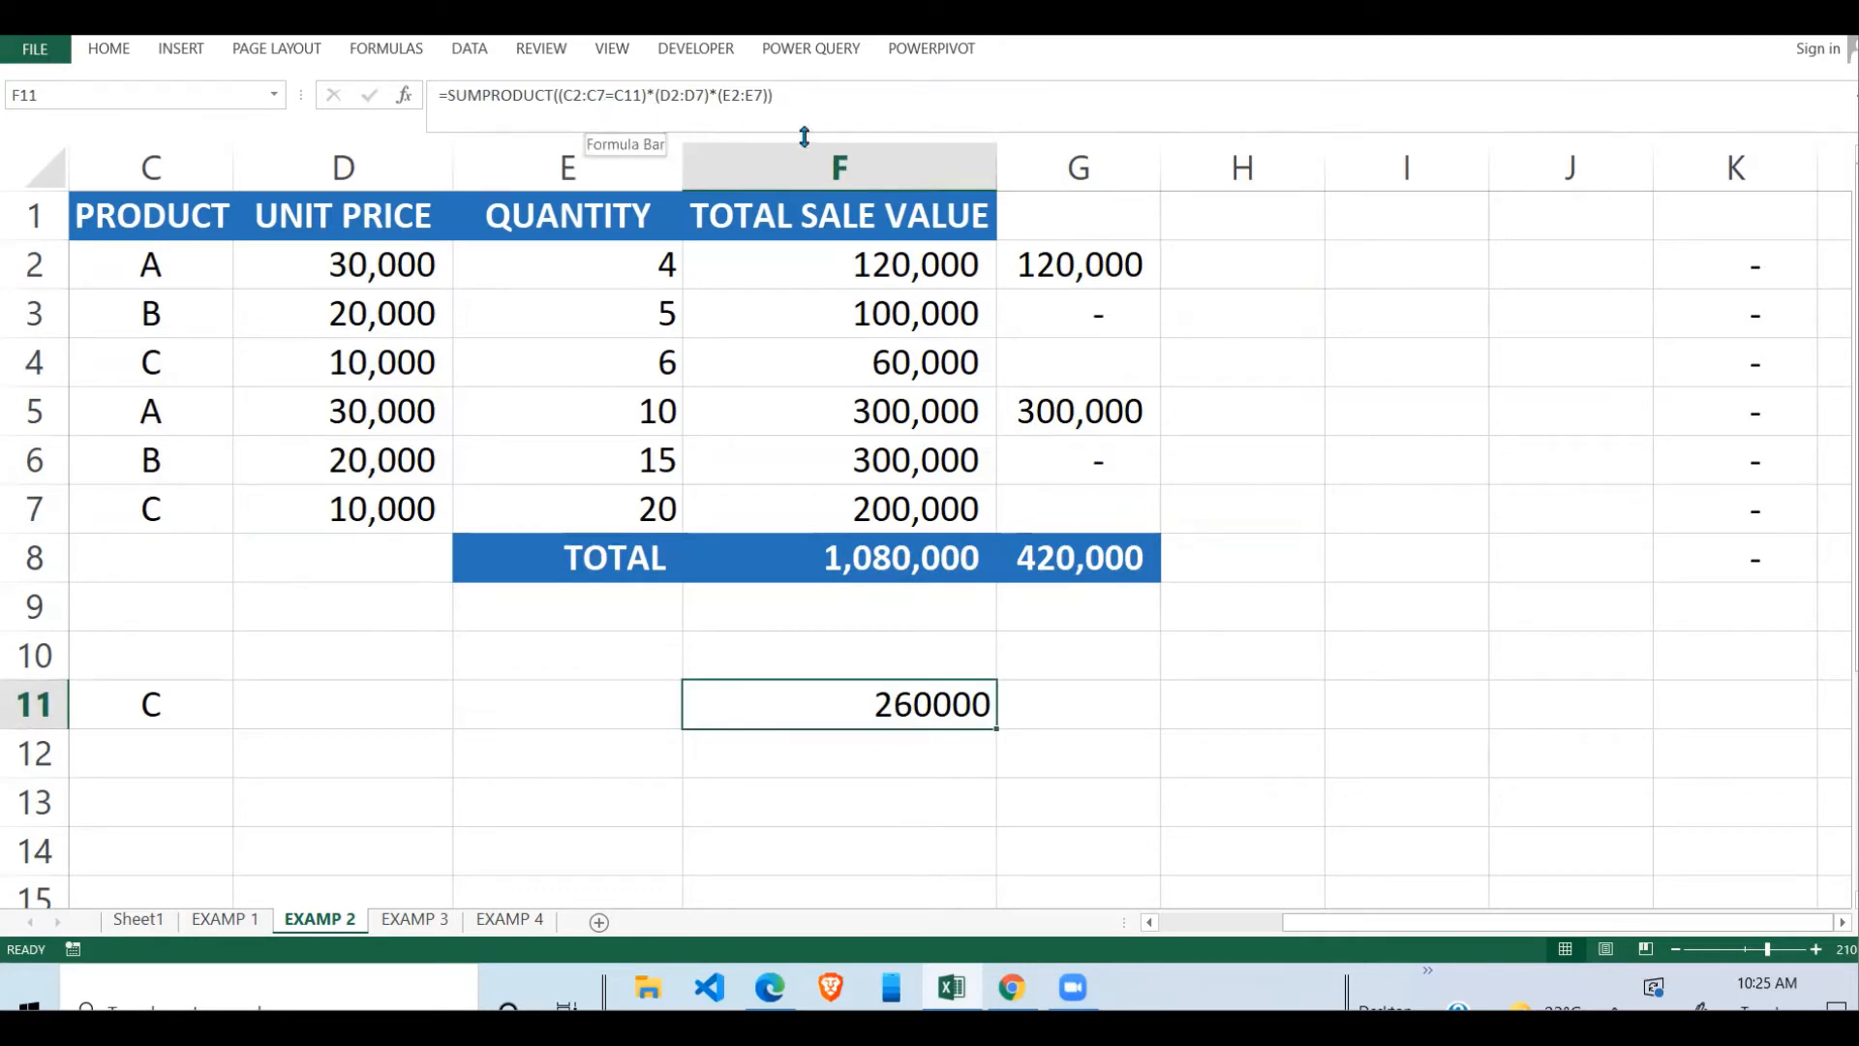
- Enter =$C$2:$C$7=$C$11 in H2 to test each product against the criterion, and fill it down to H7
{"action": "left_click", "coordinate": [1289, 254]}
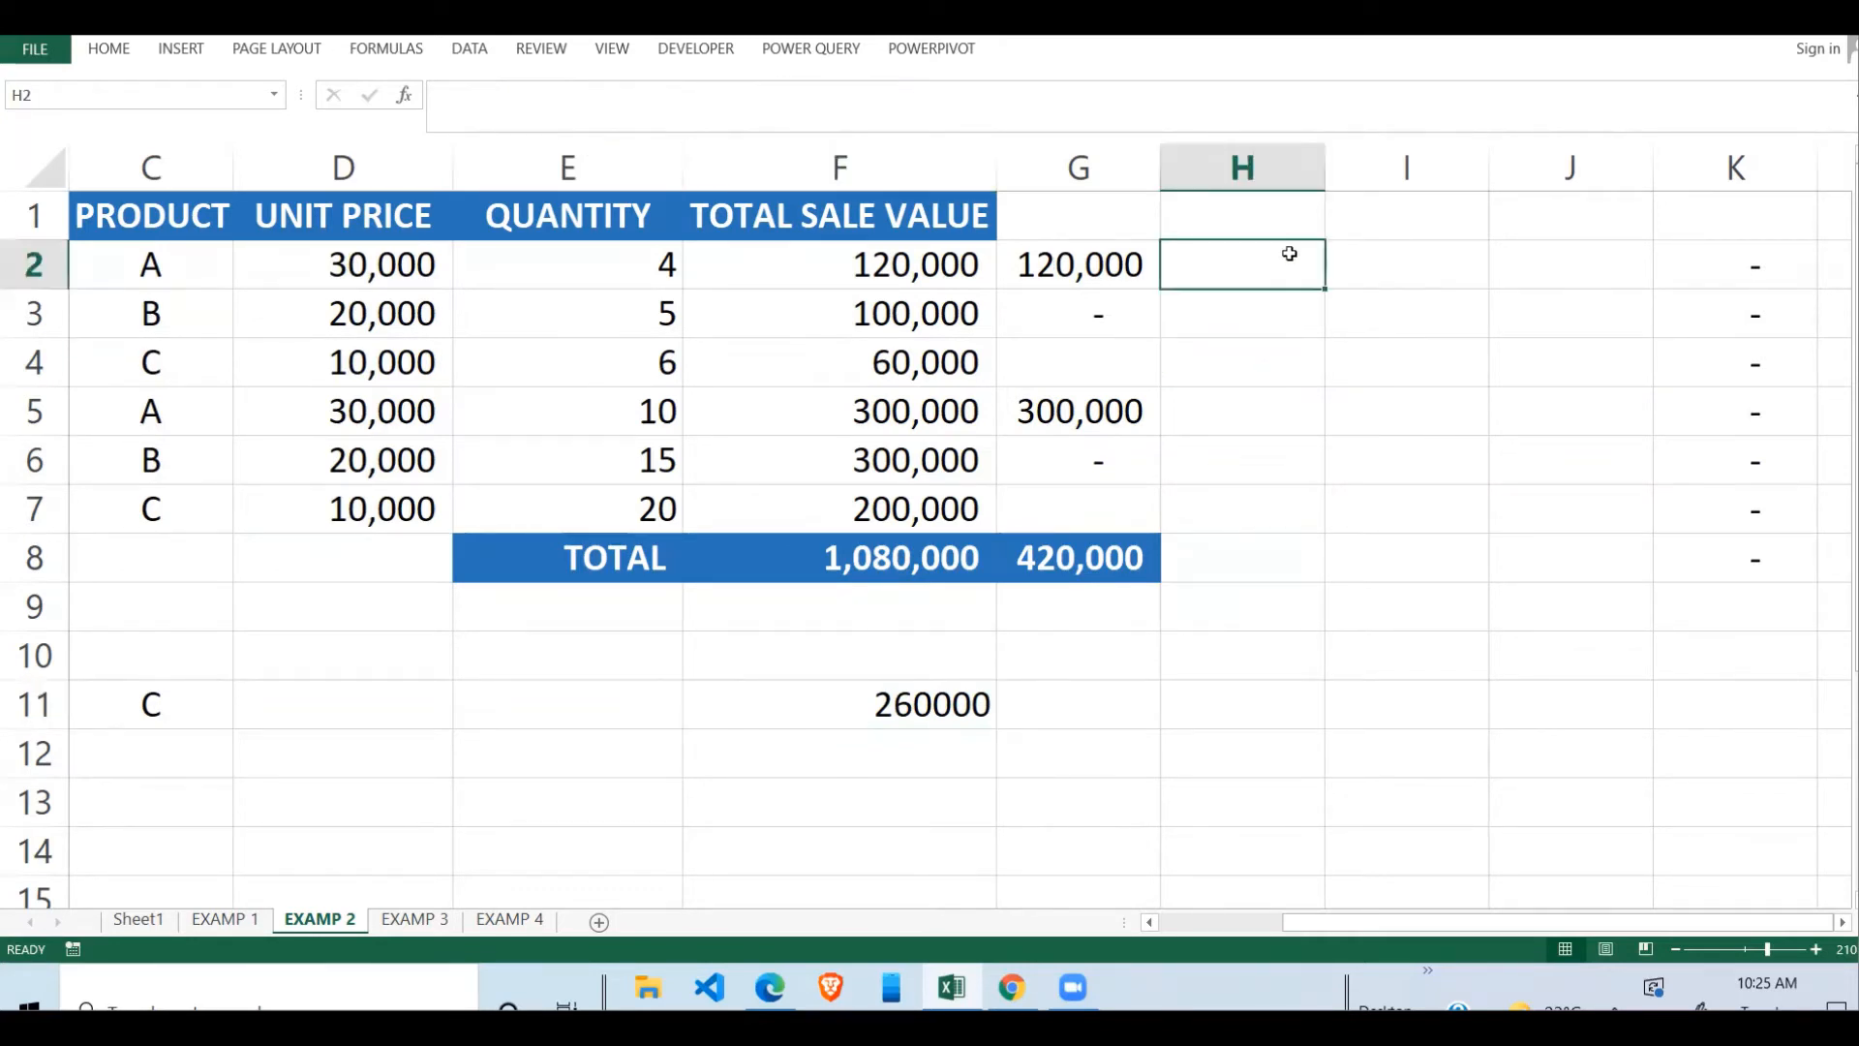
{"action": "type", "text": "="}
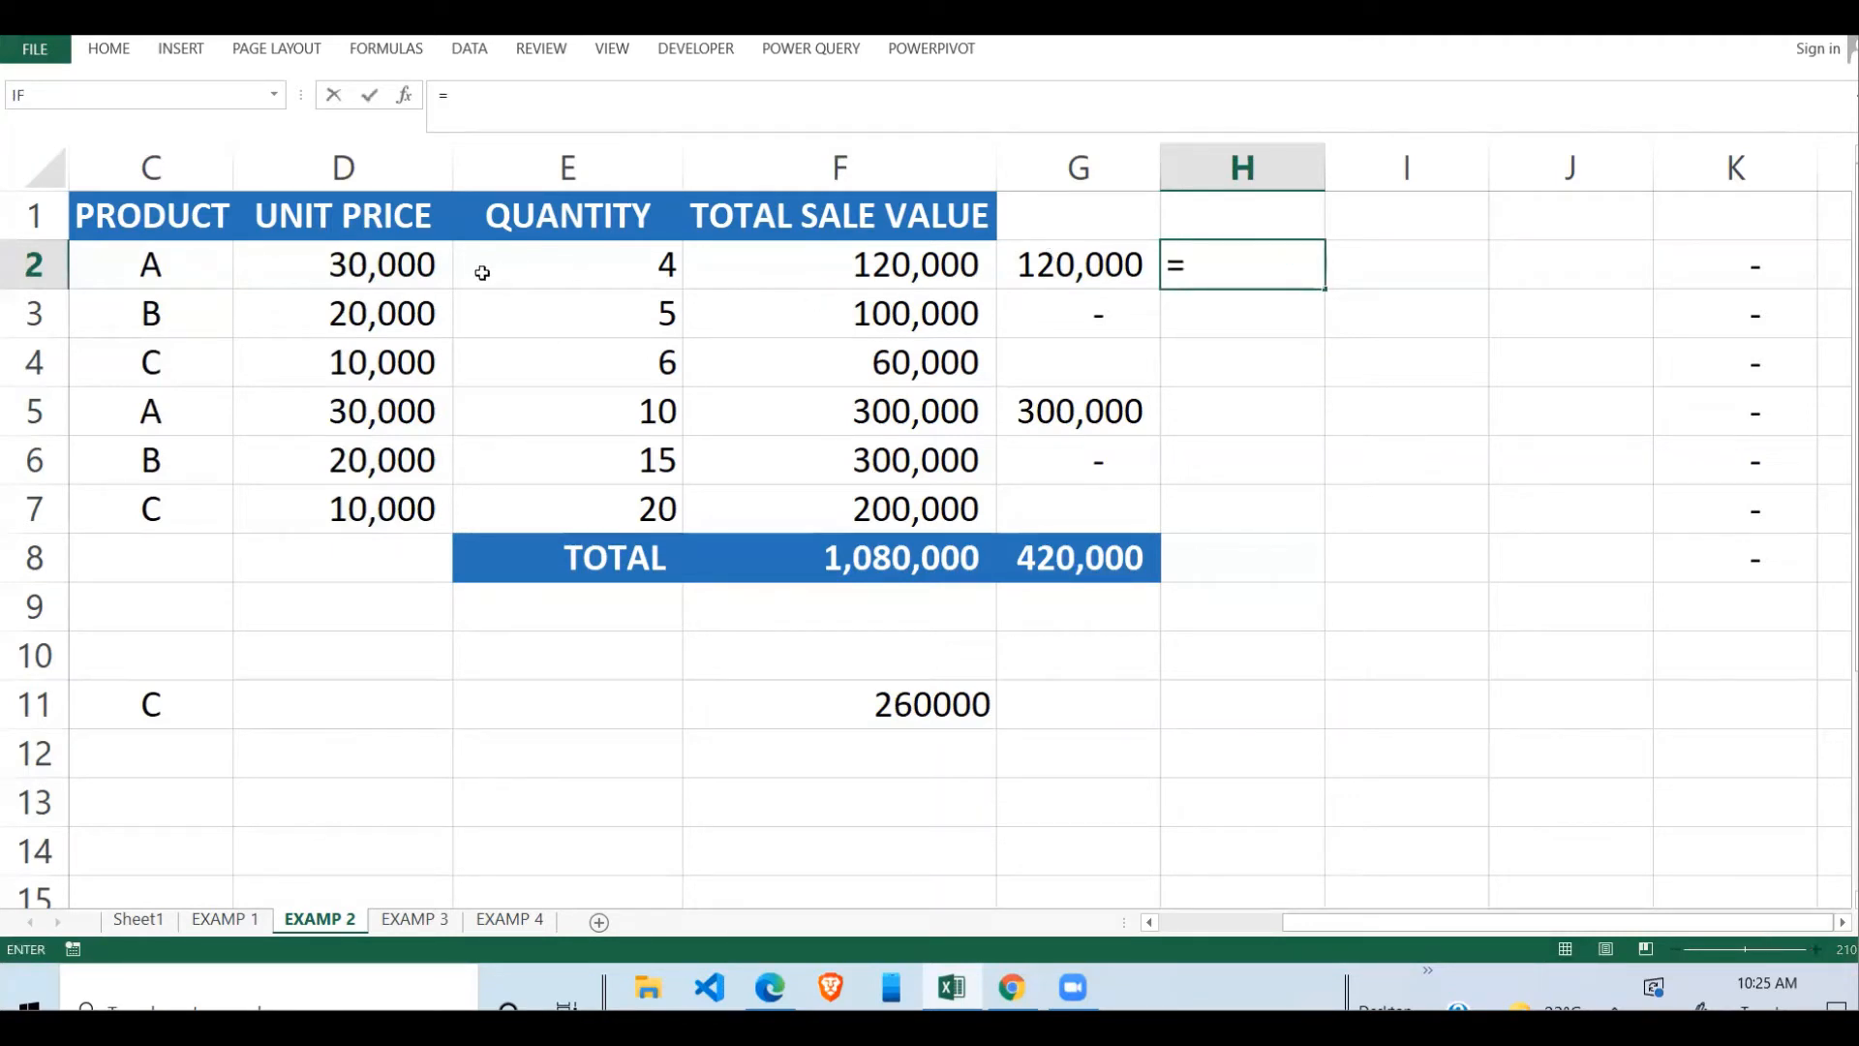
{"action": "left_click_drag", "start_coordinate": [405, 268], "coordinate": [405, 507]}
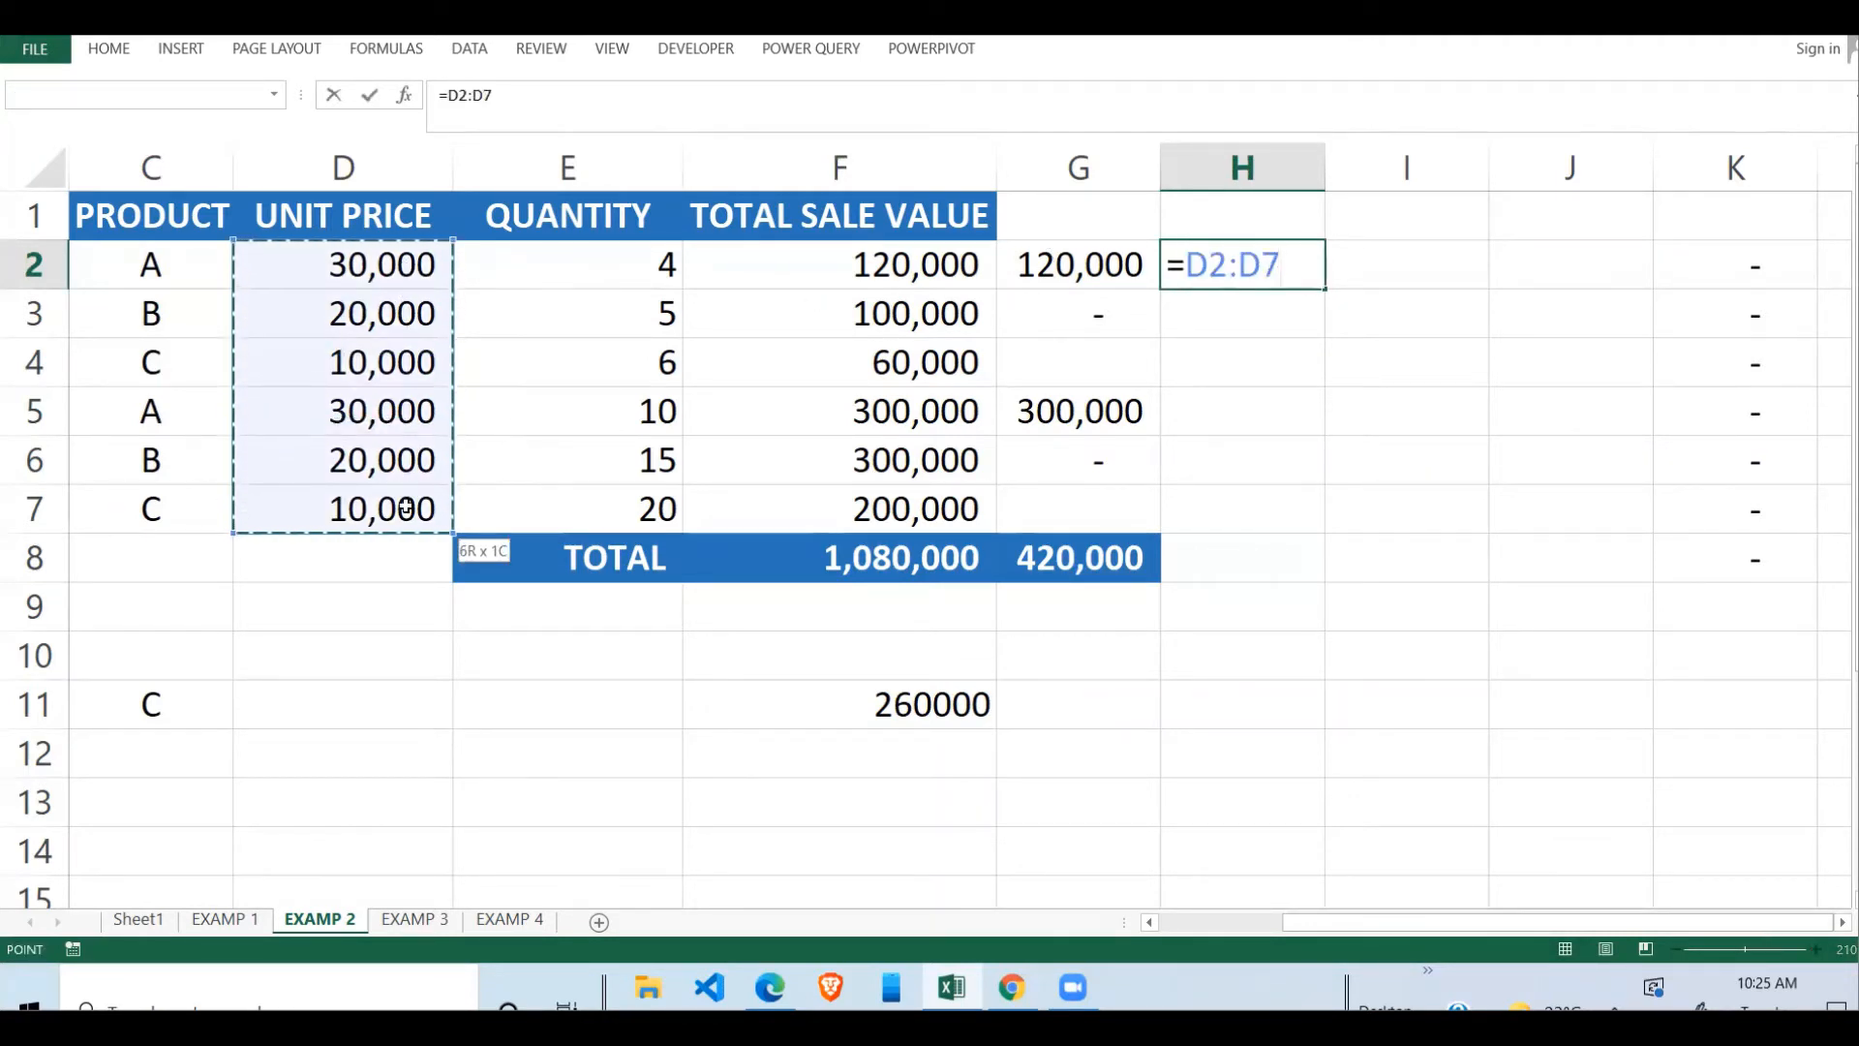
{"action": "left_click_drag", "start_coordinate": [189, 276], "coordinate": [176, 490]}
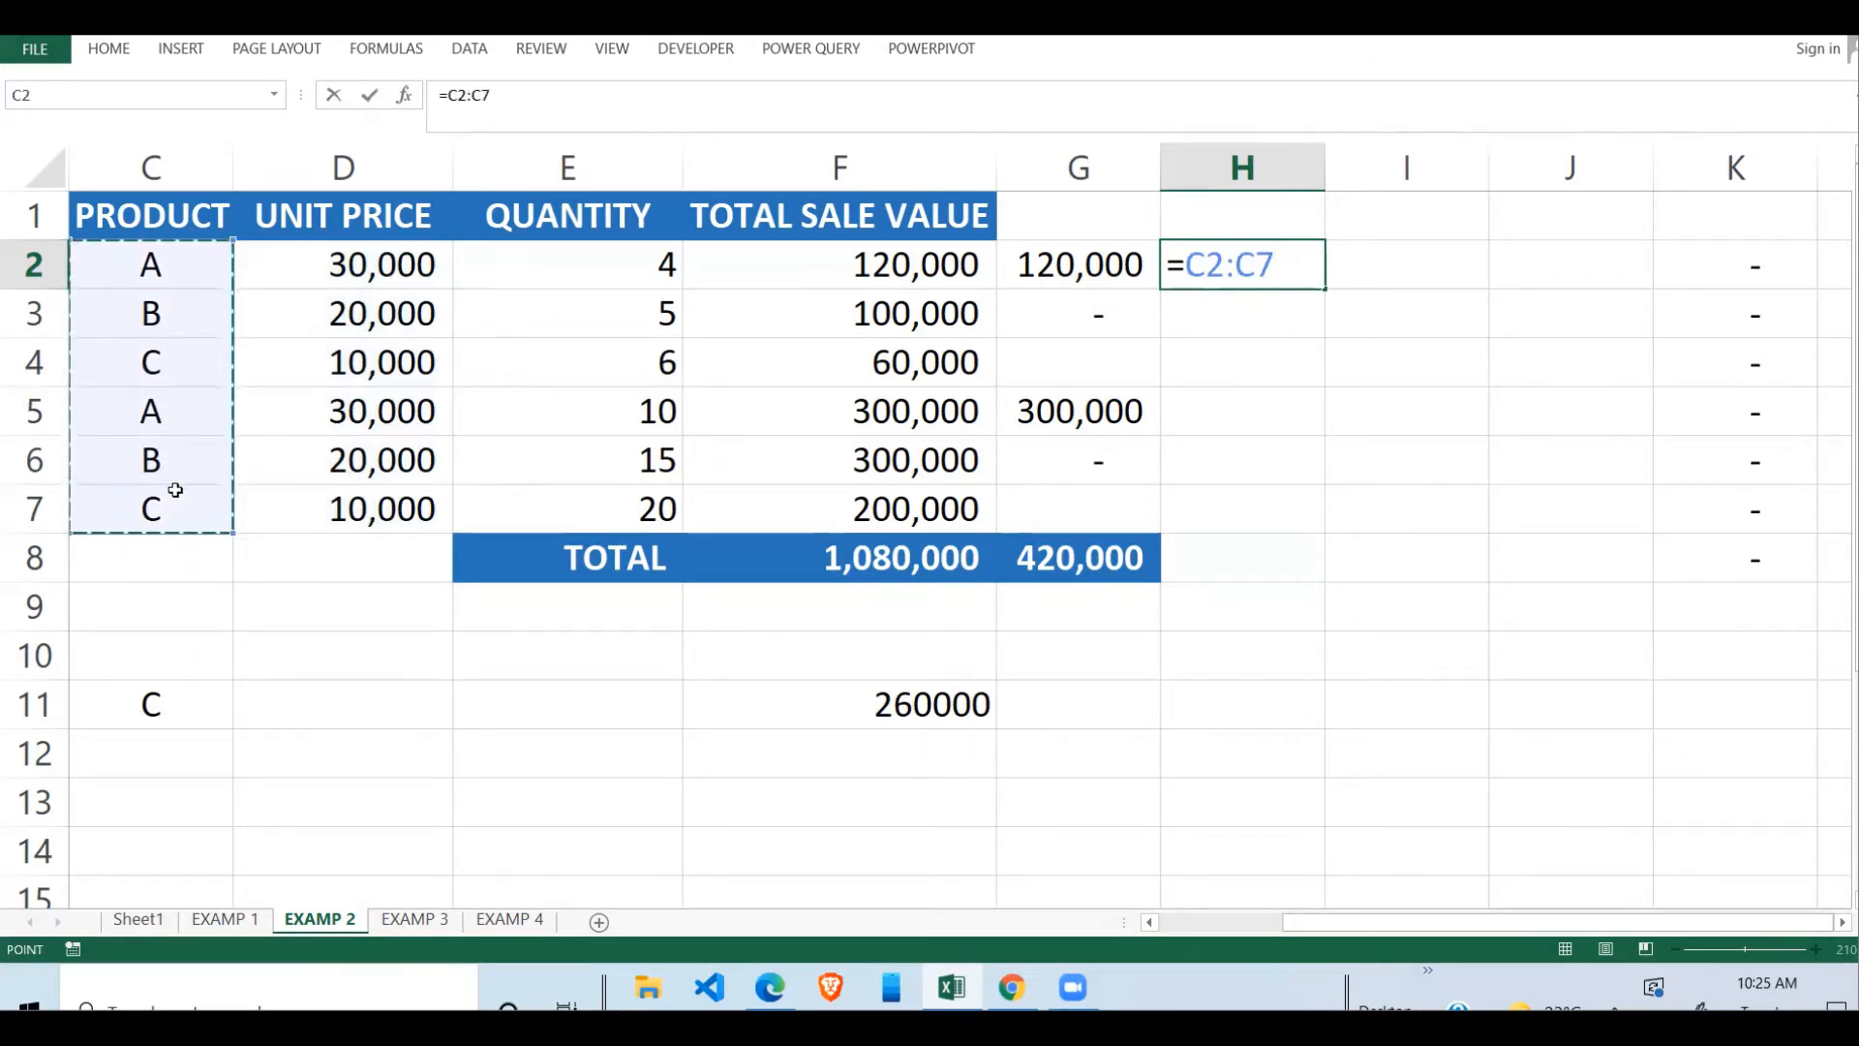
{"action": "key", "text": "F4"}
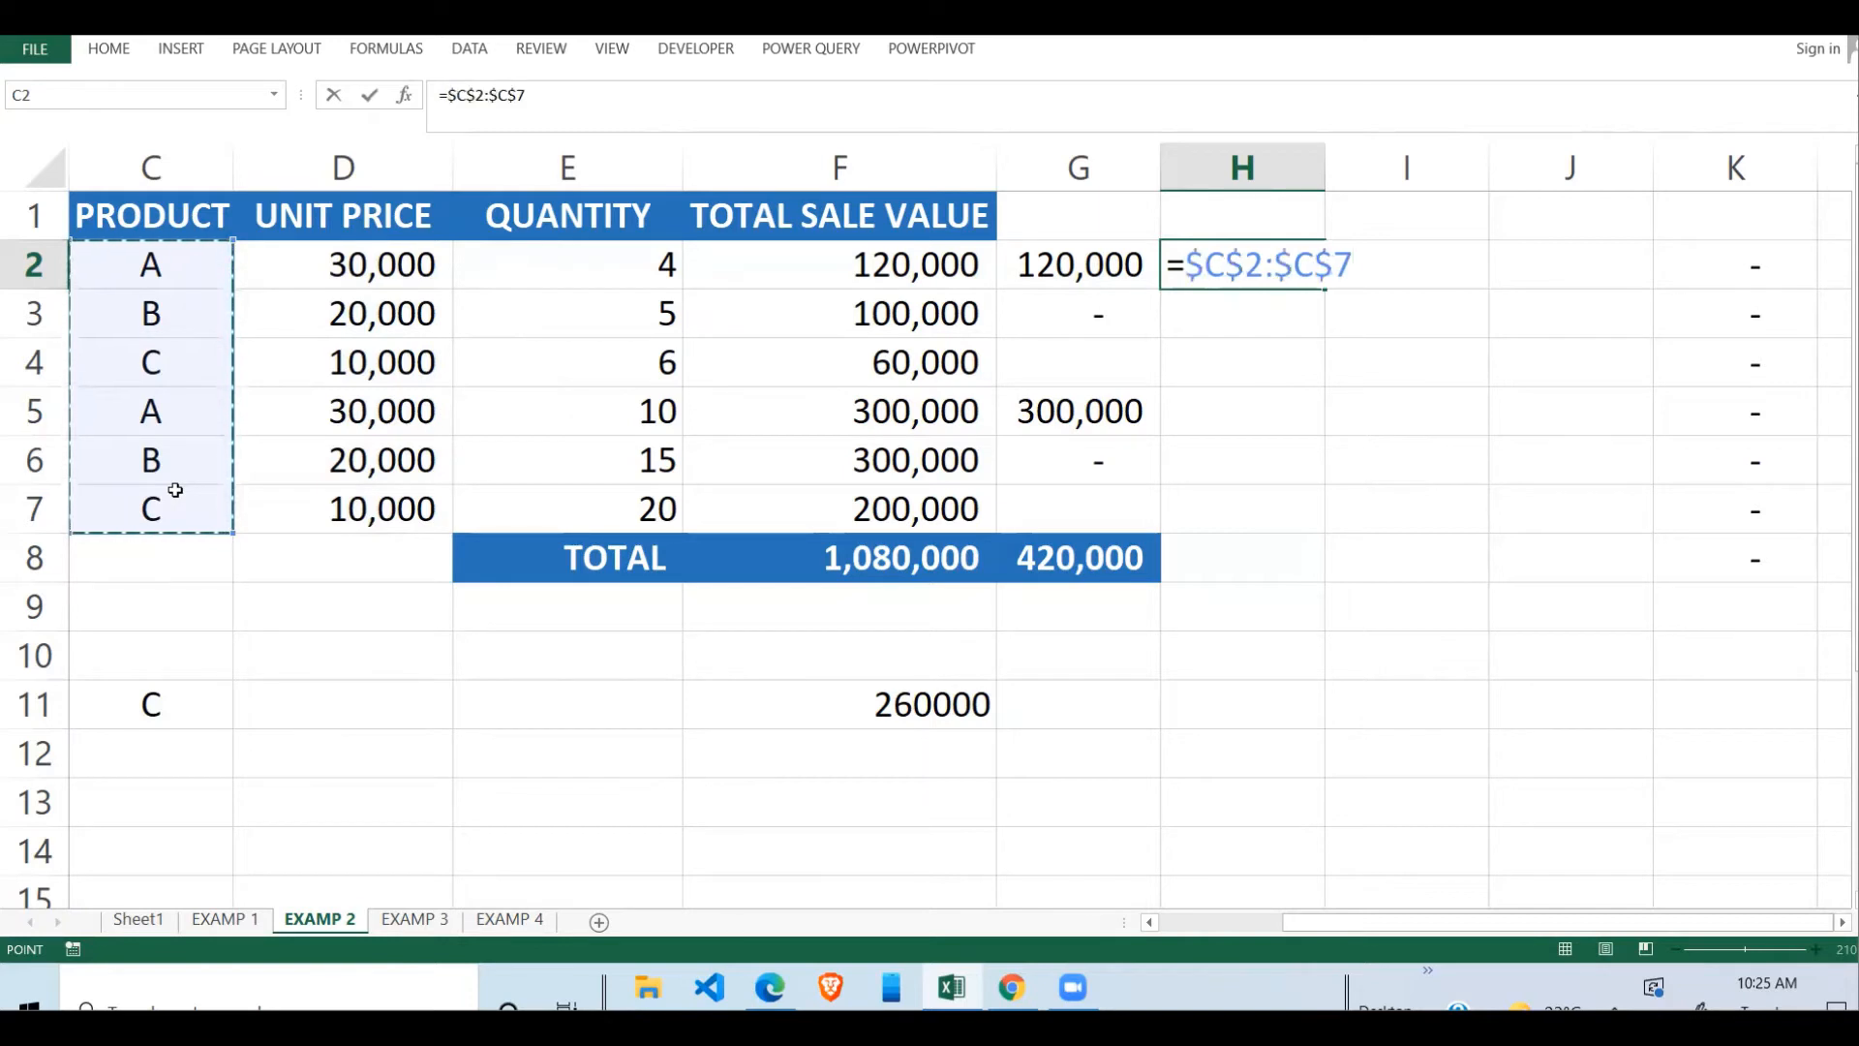
{"action": "type", "text": "="}
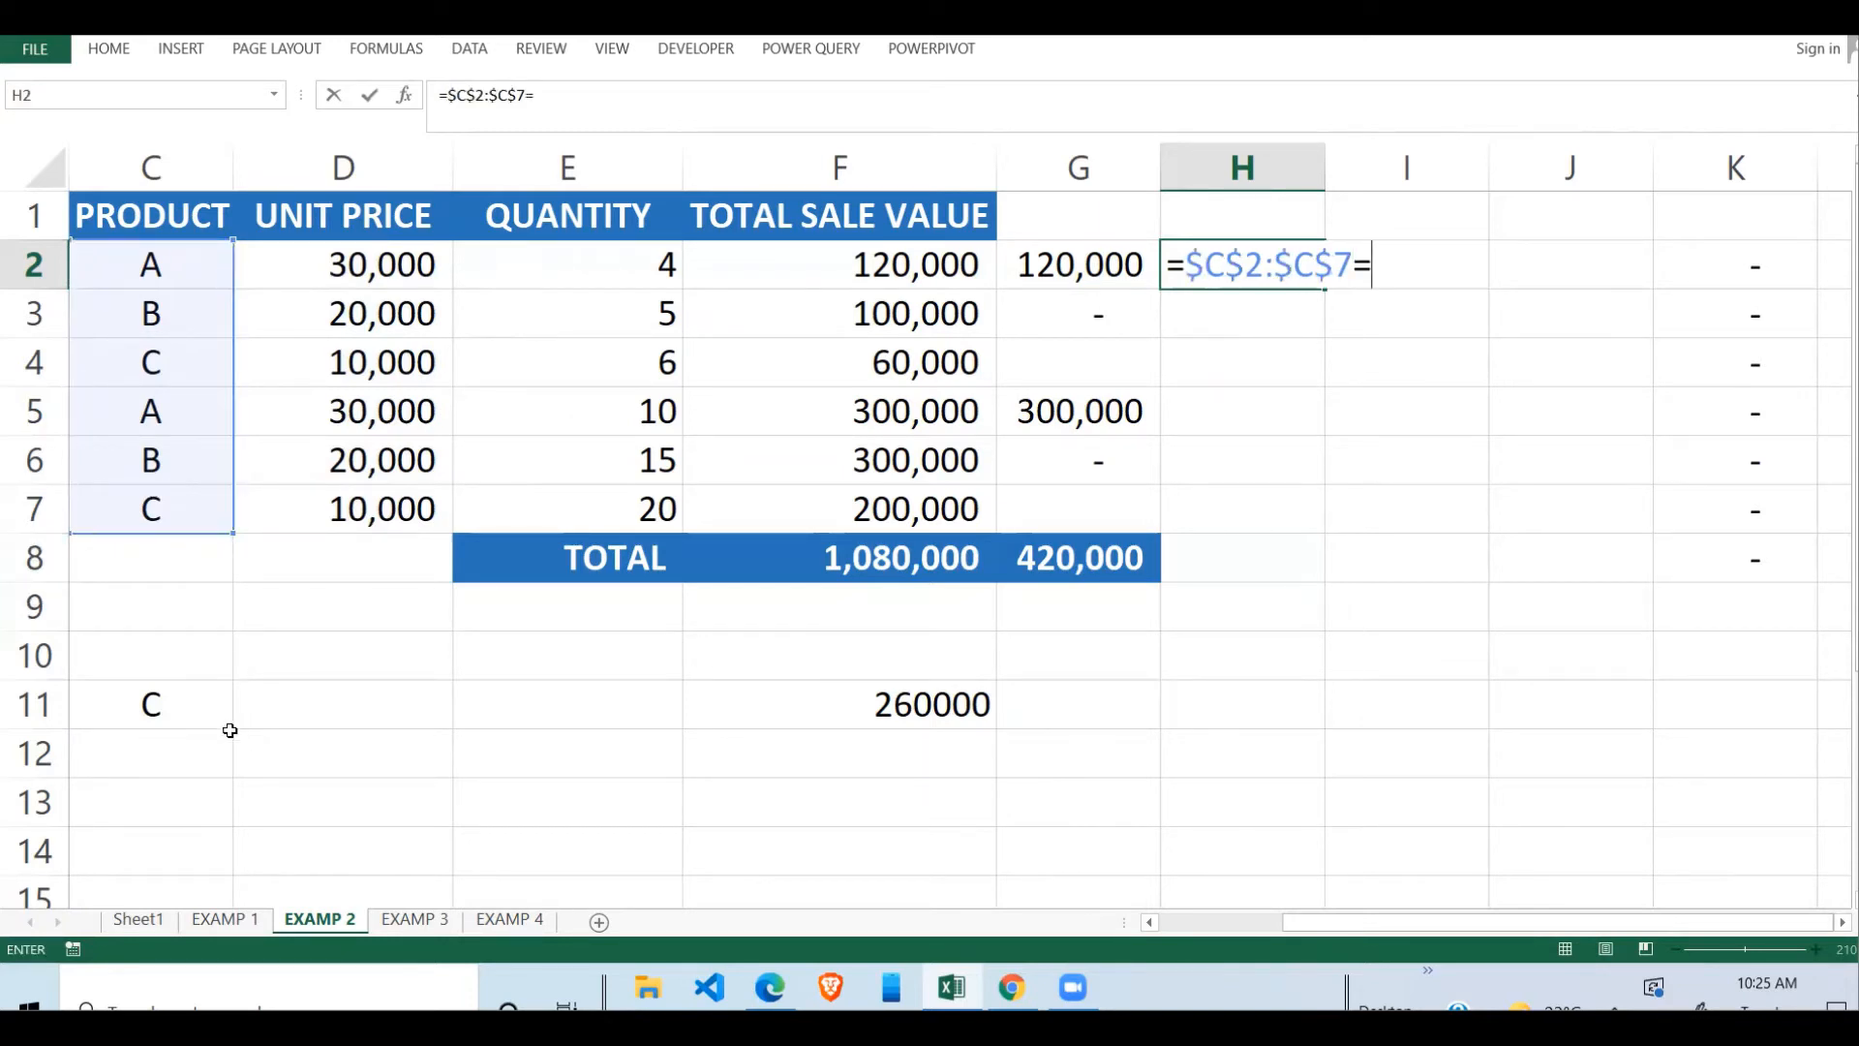
{"action": "left_click", "coordinate": [192, 714]}
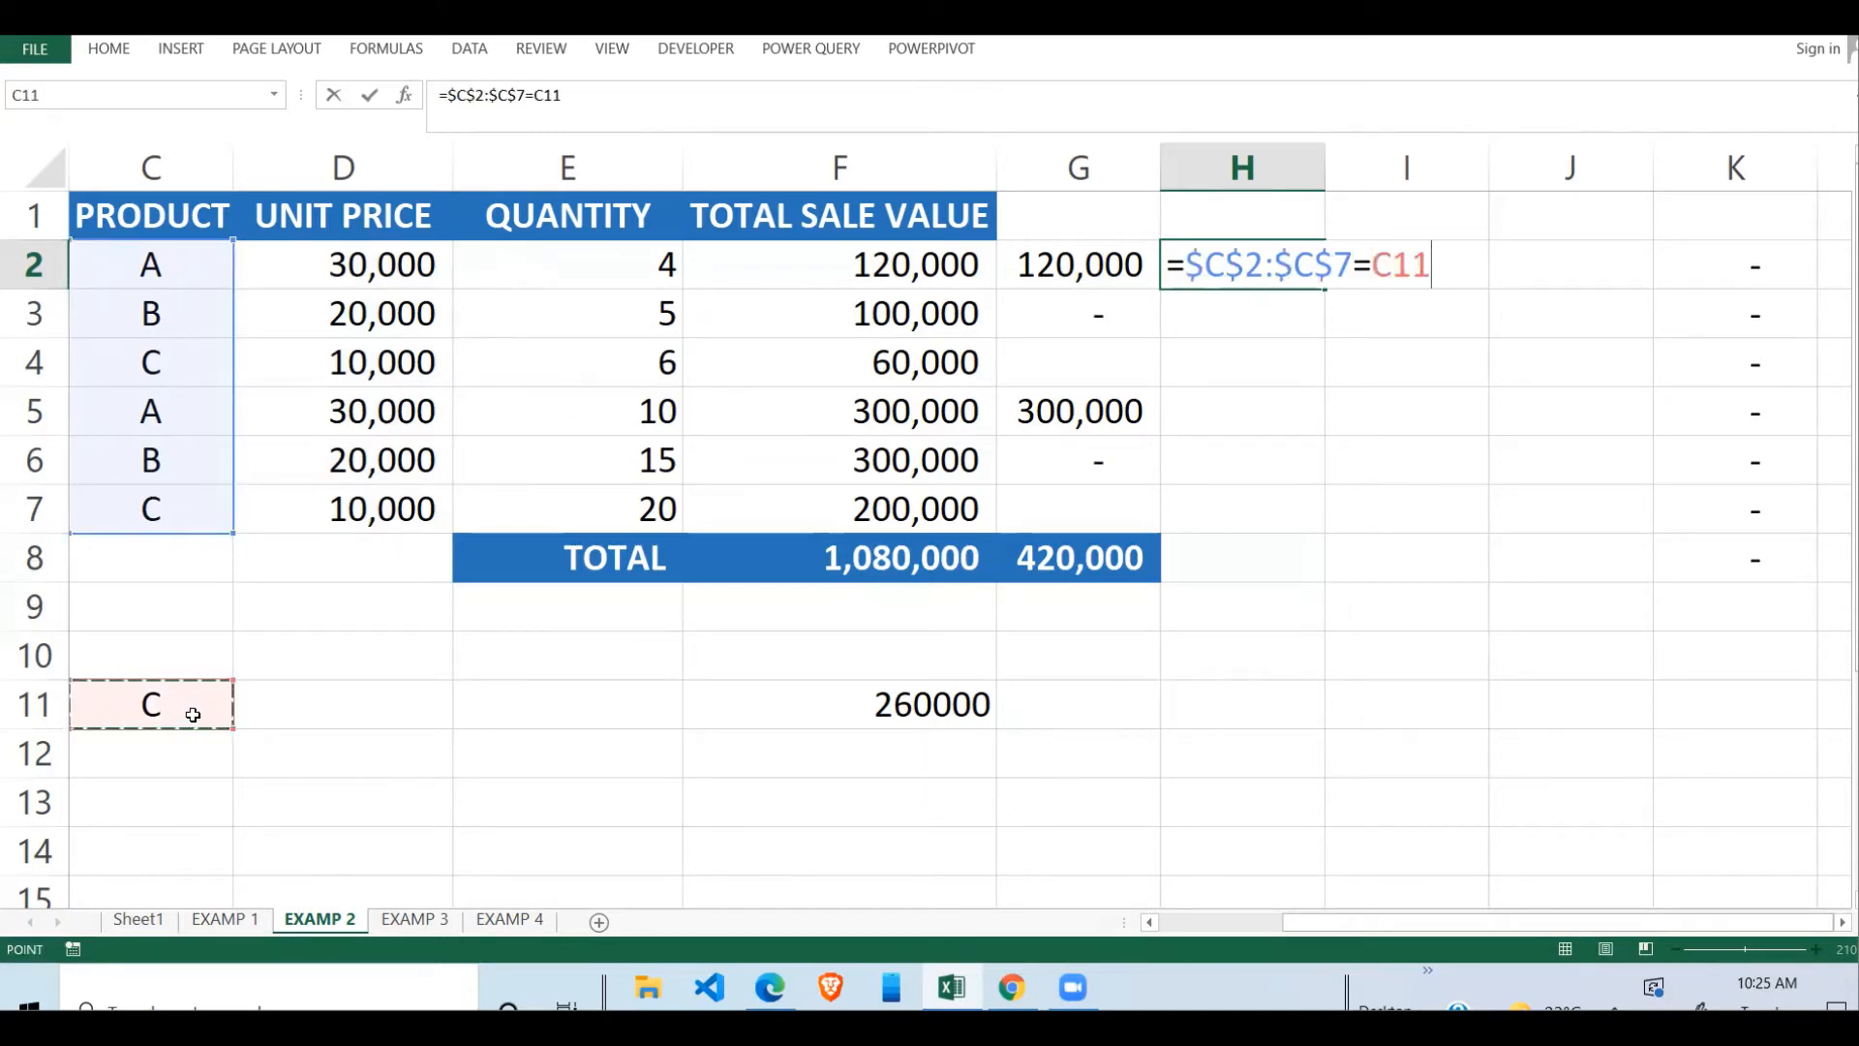
{"action": "key", "text": "F4"}
{"action": "key", "text": "Return"}
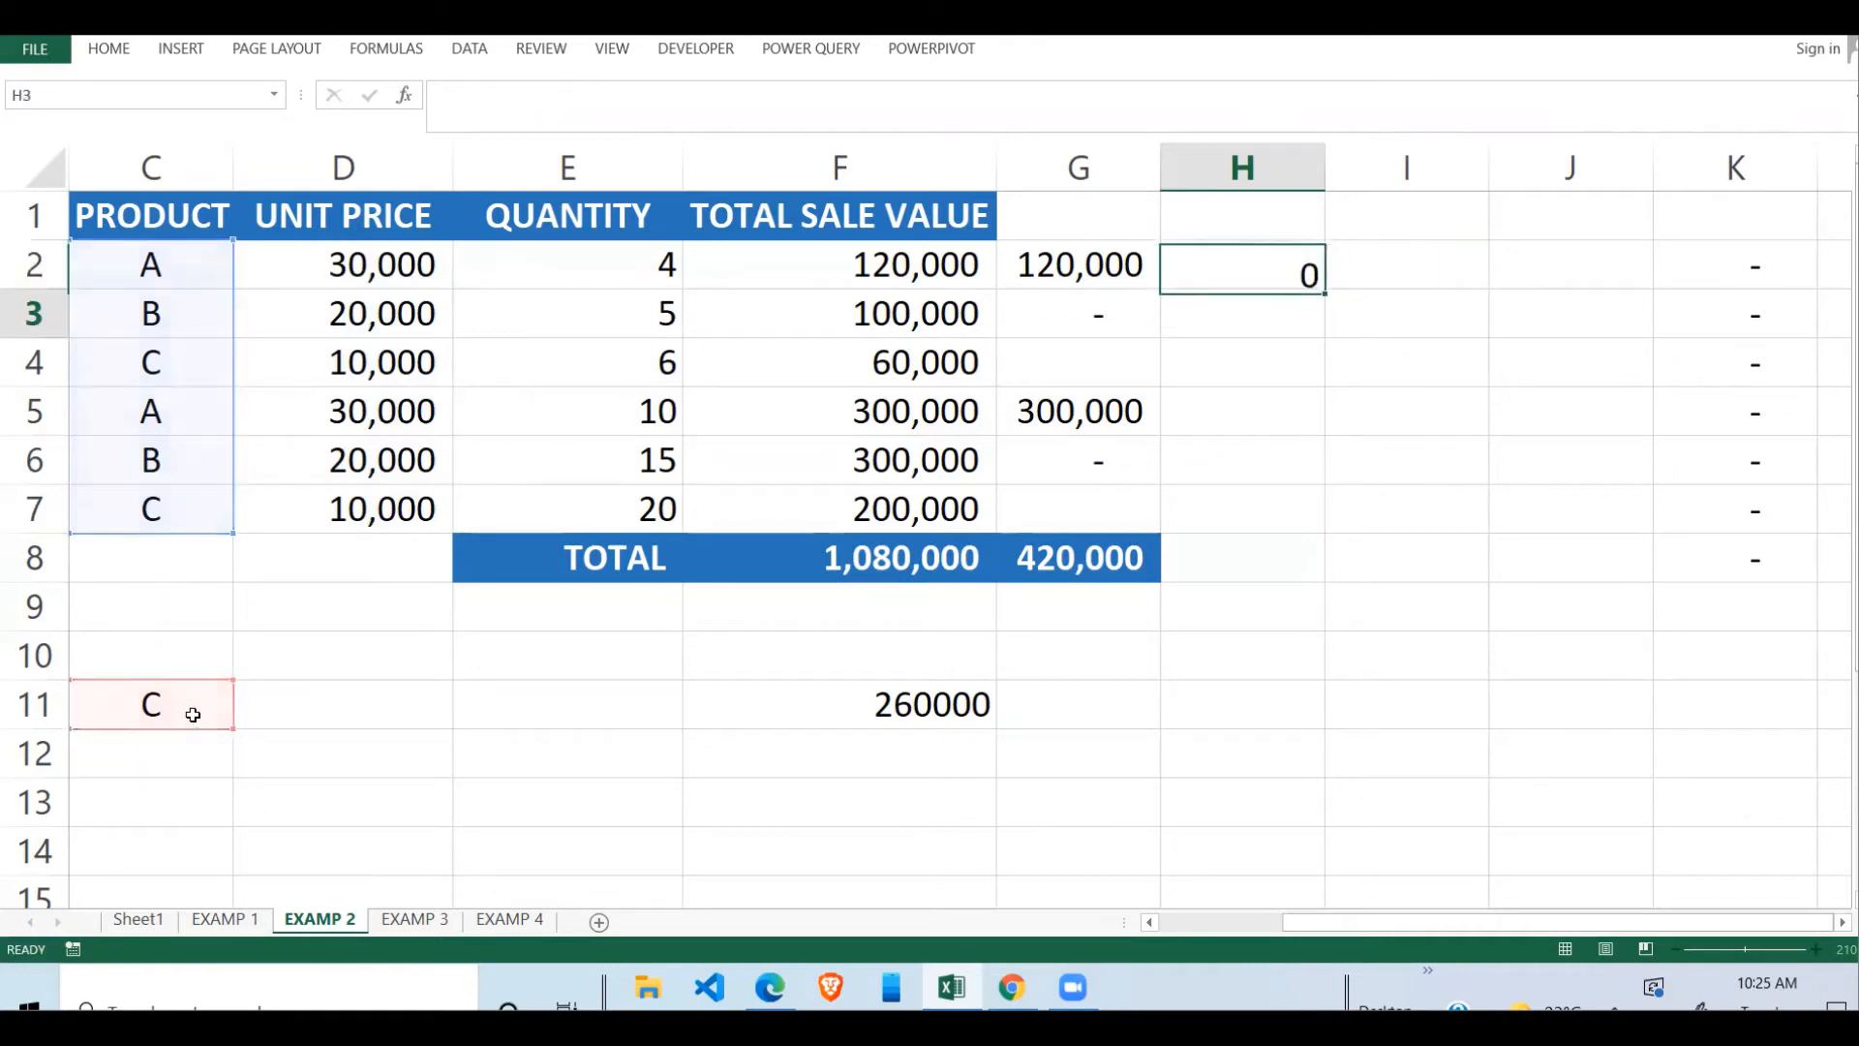
{"action": "left_click", "coordinate": [1258, 270]}
{"action": "left_click_drag", "start_coordinate": [1327, 288], "coordinate": [1303, 526]}
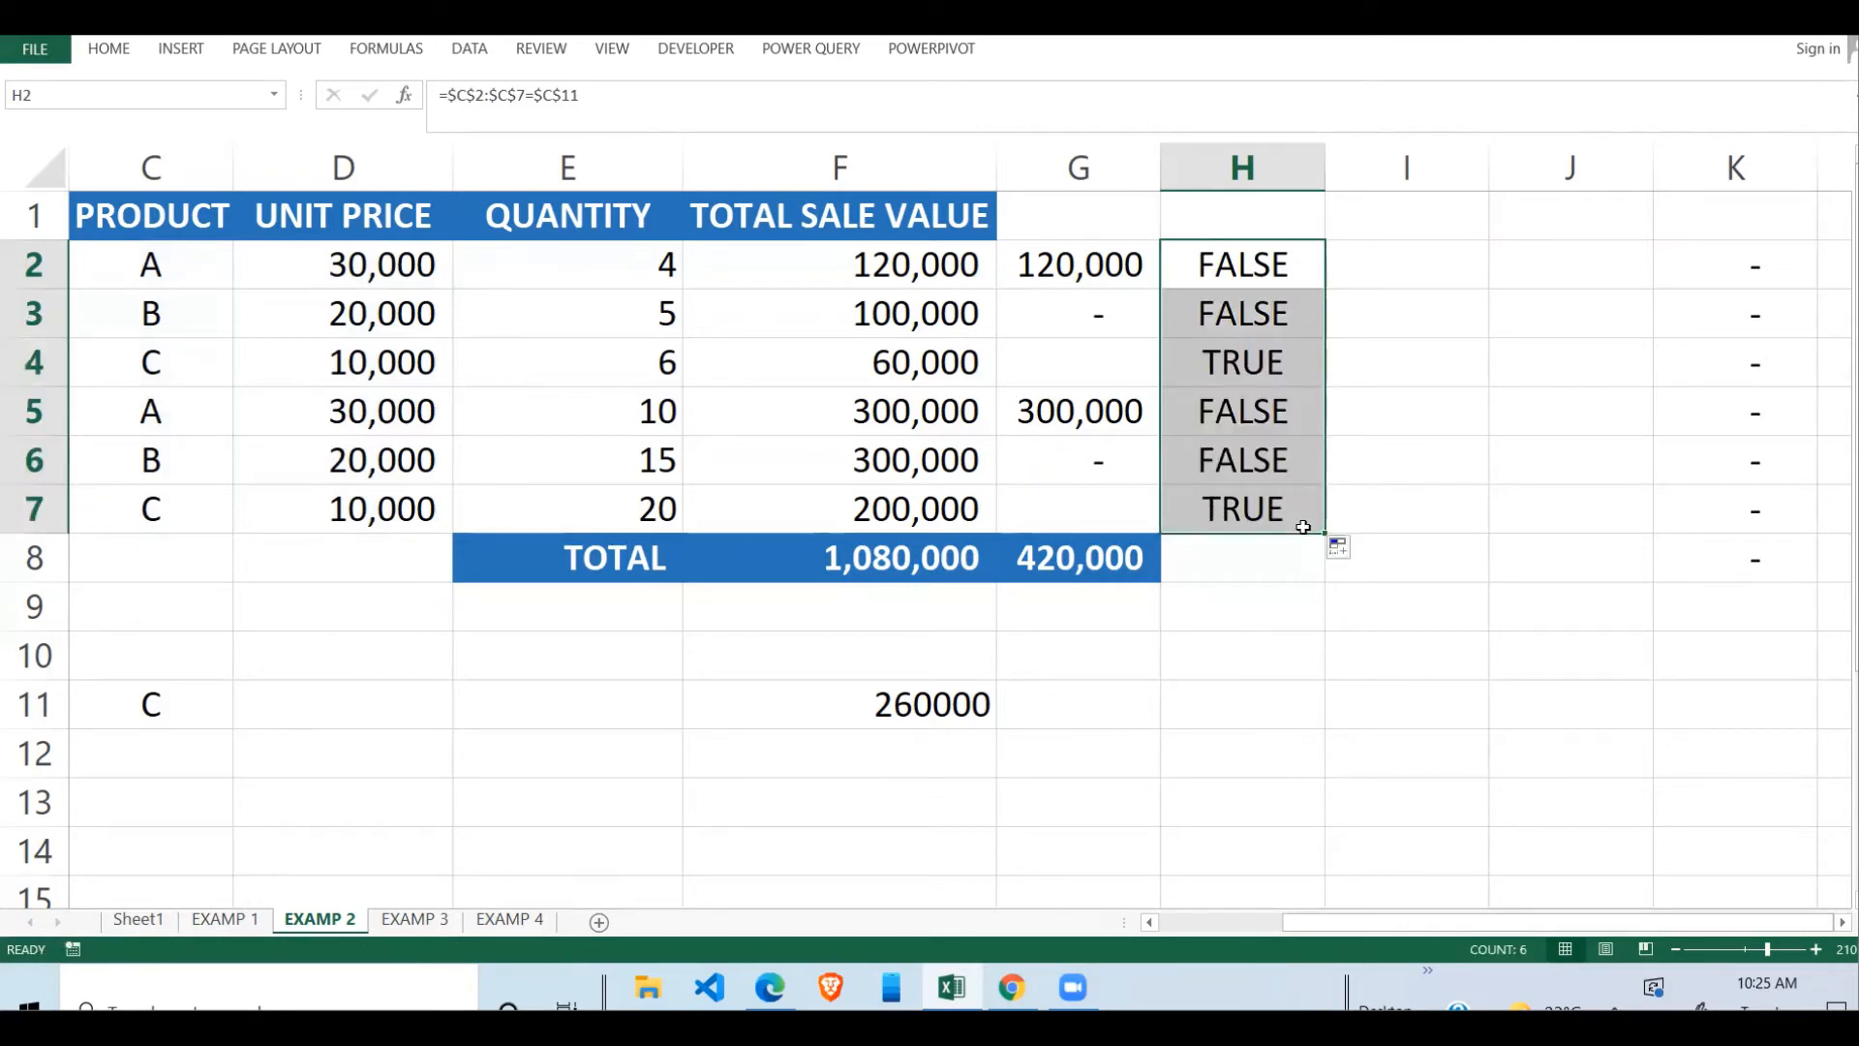
- Compare the products in column C with the criterion in C11 and examine the matching TRUE/FALSE results in H2:H7
{"action": "left_click", "coordinate": [1296, 272]}
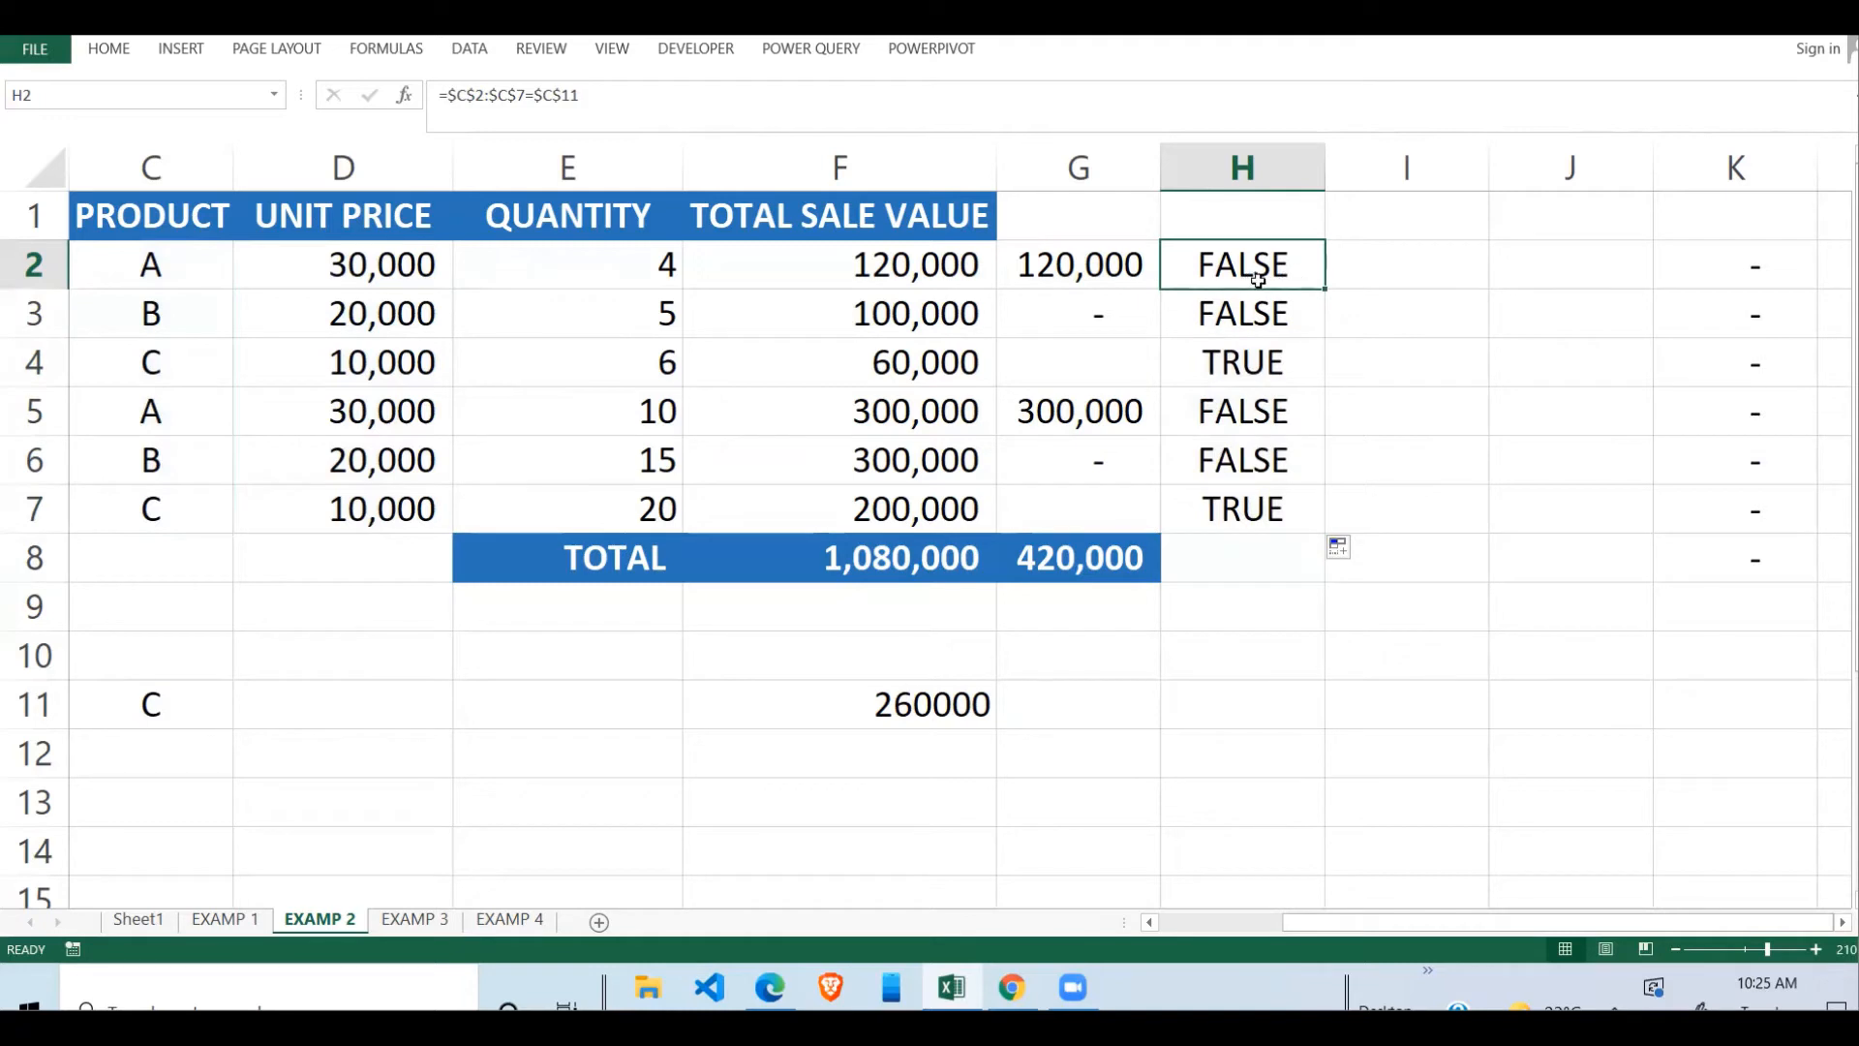
{"action": "left_click", "coordinate": [183, 712]}
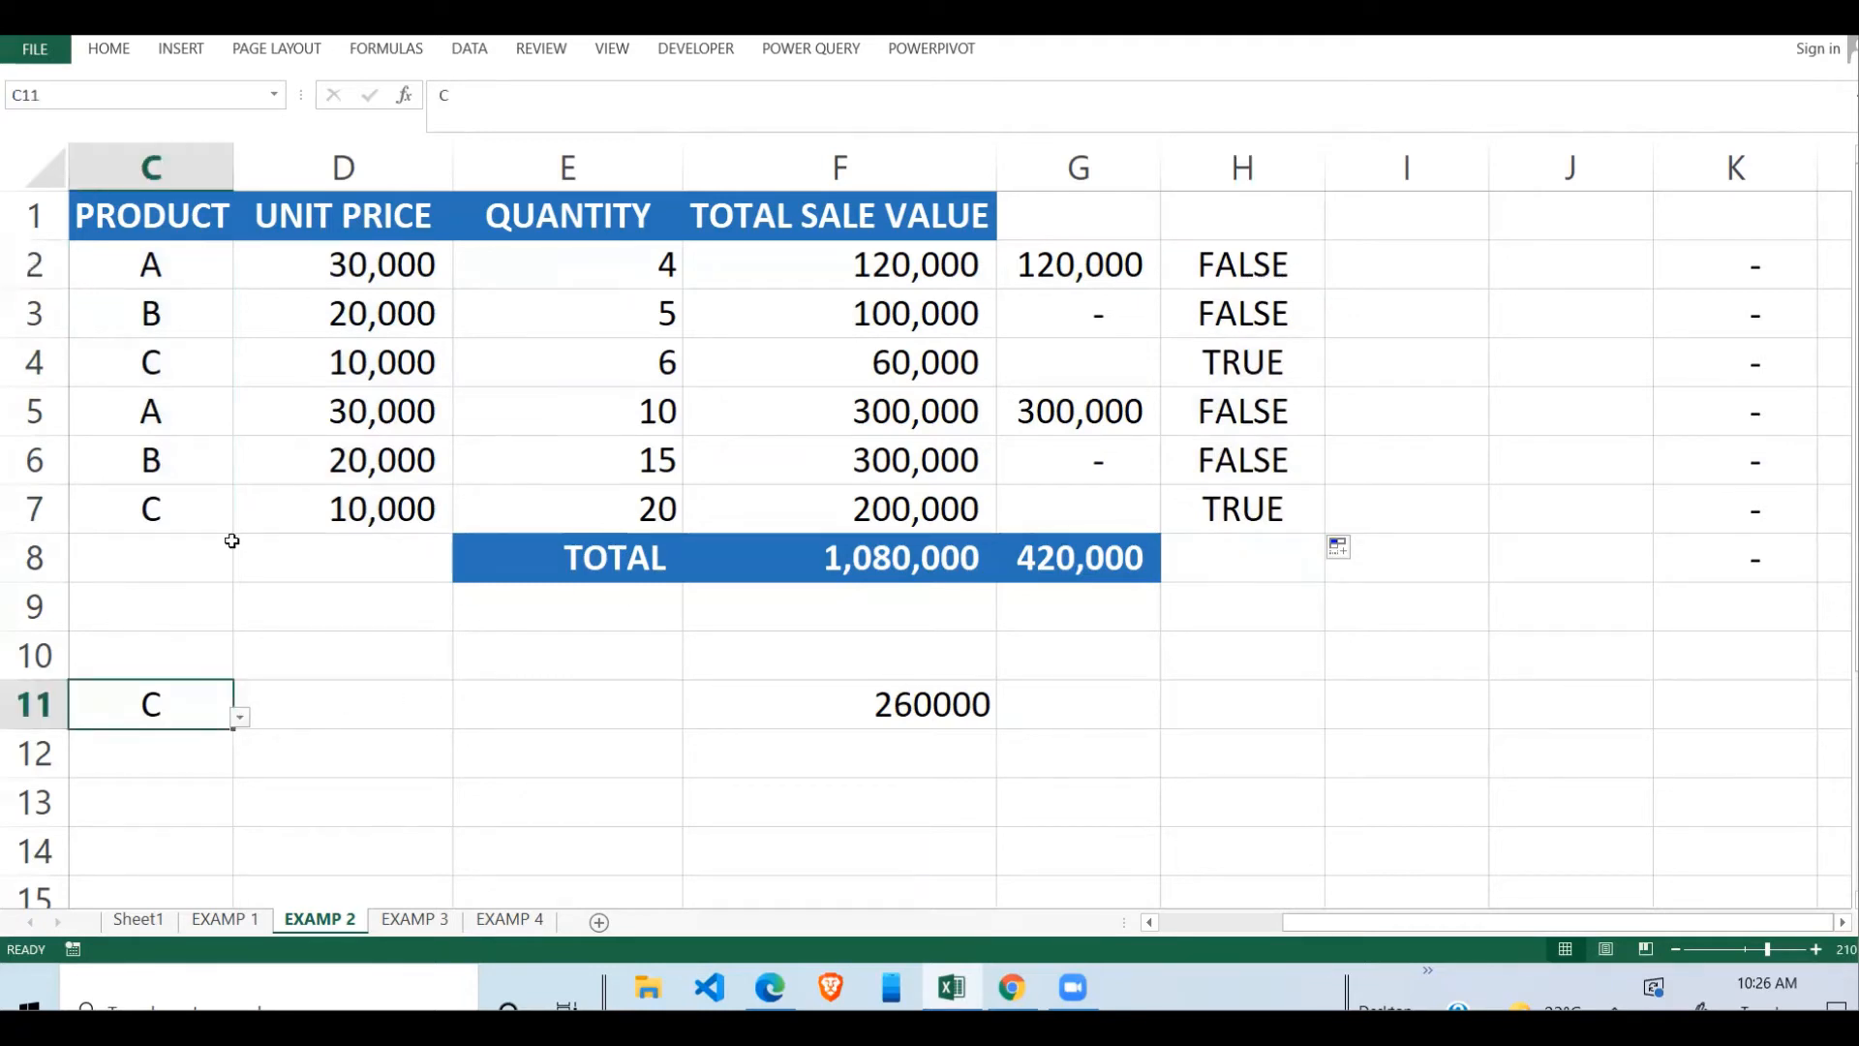
{"action": "left_click", "coordinate": [183, 265]}
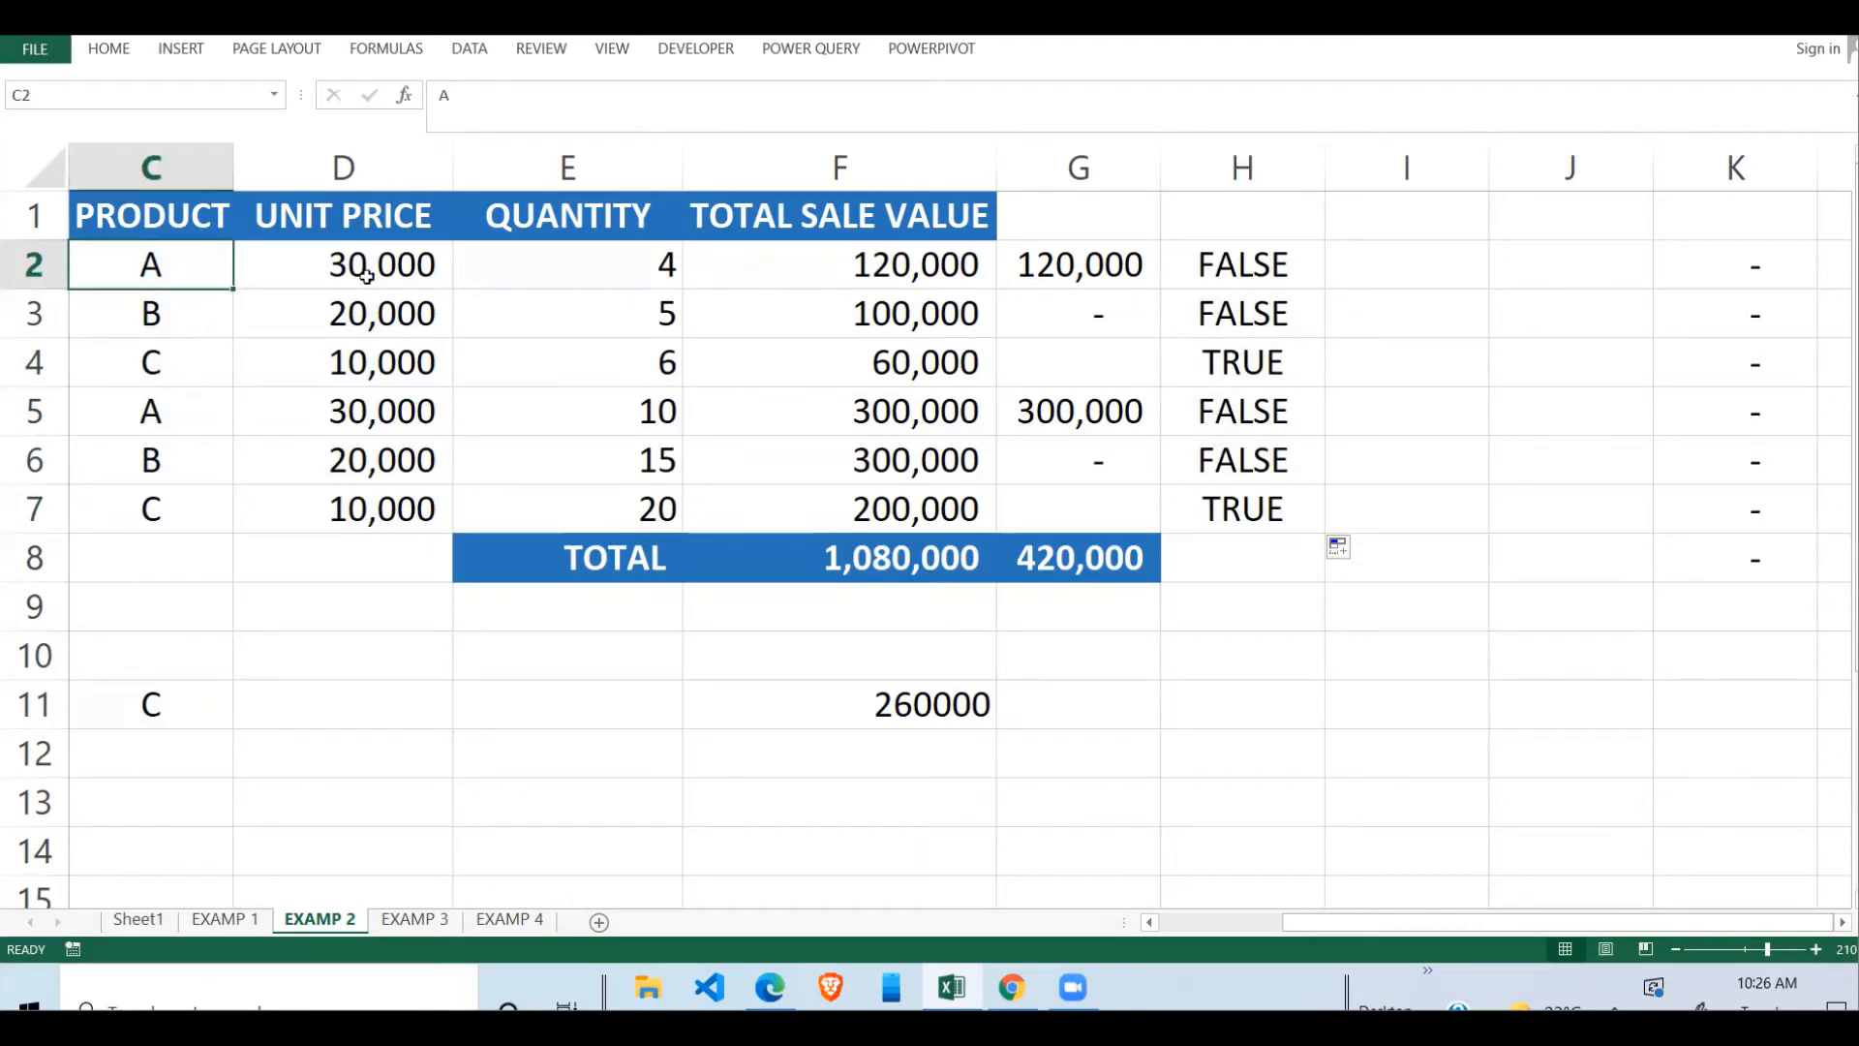
{"action": "left_click", "coordinate": [1262, 264]}
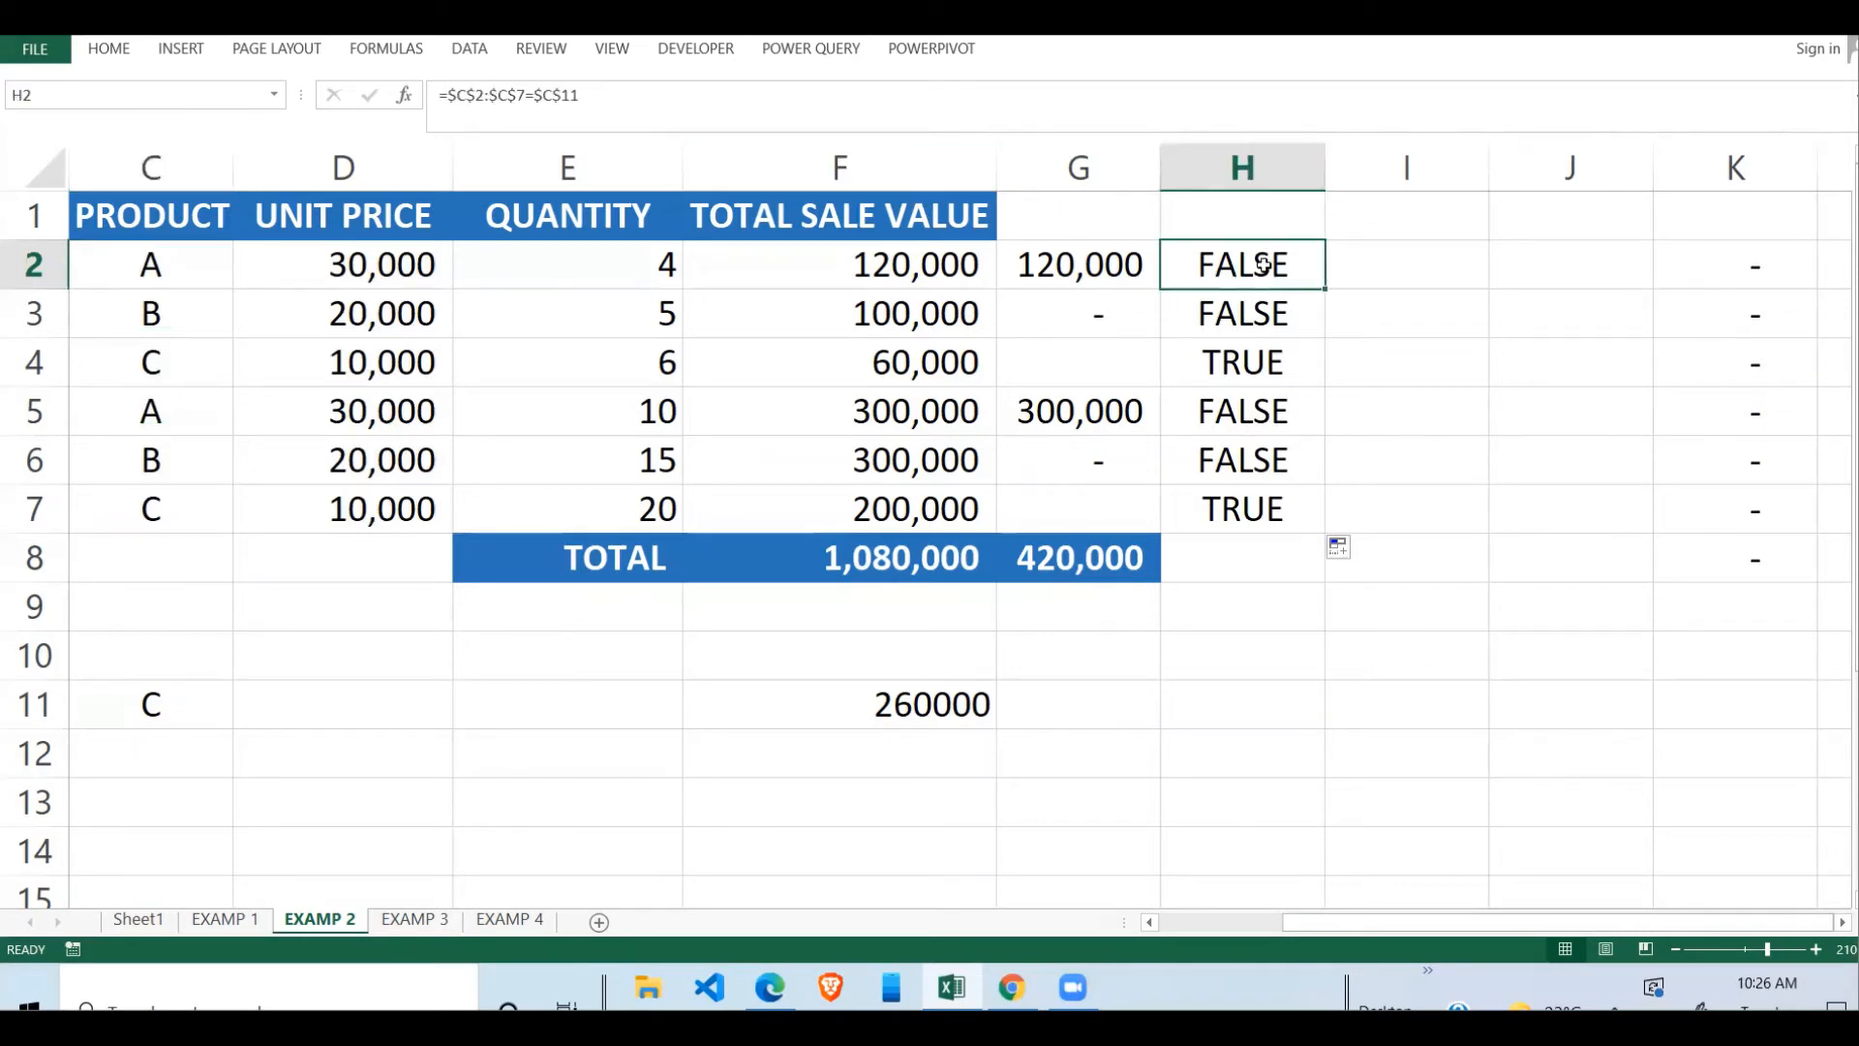
{"action": "left_click", "coordinate": [170, 717]}
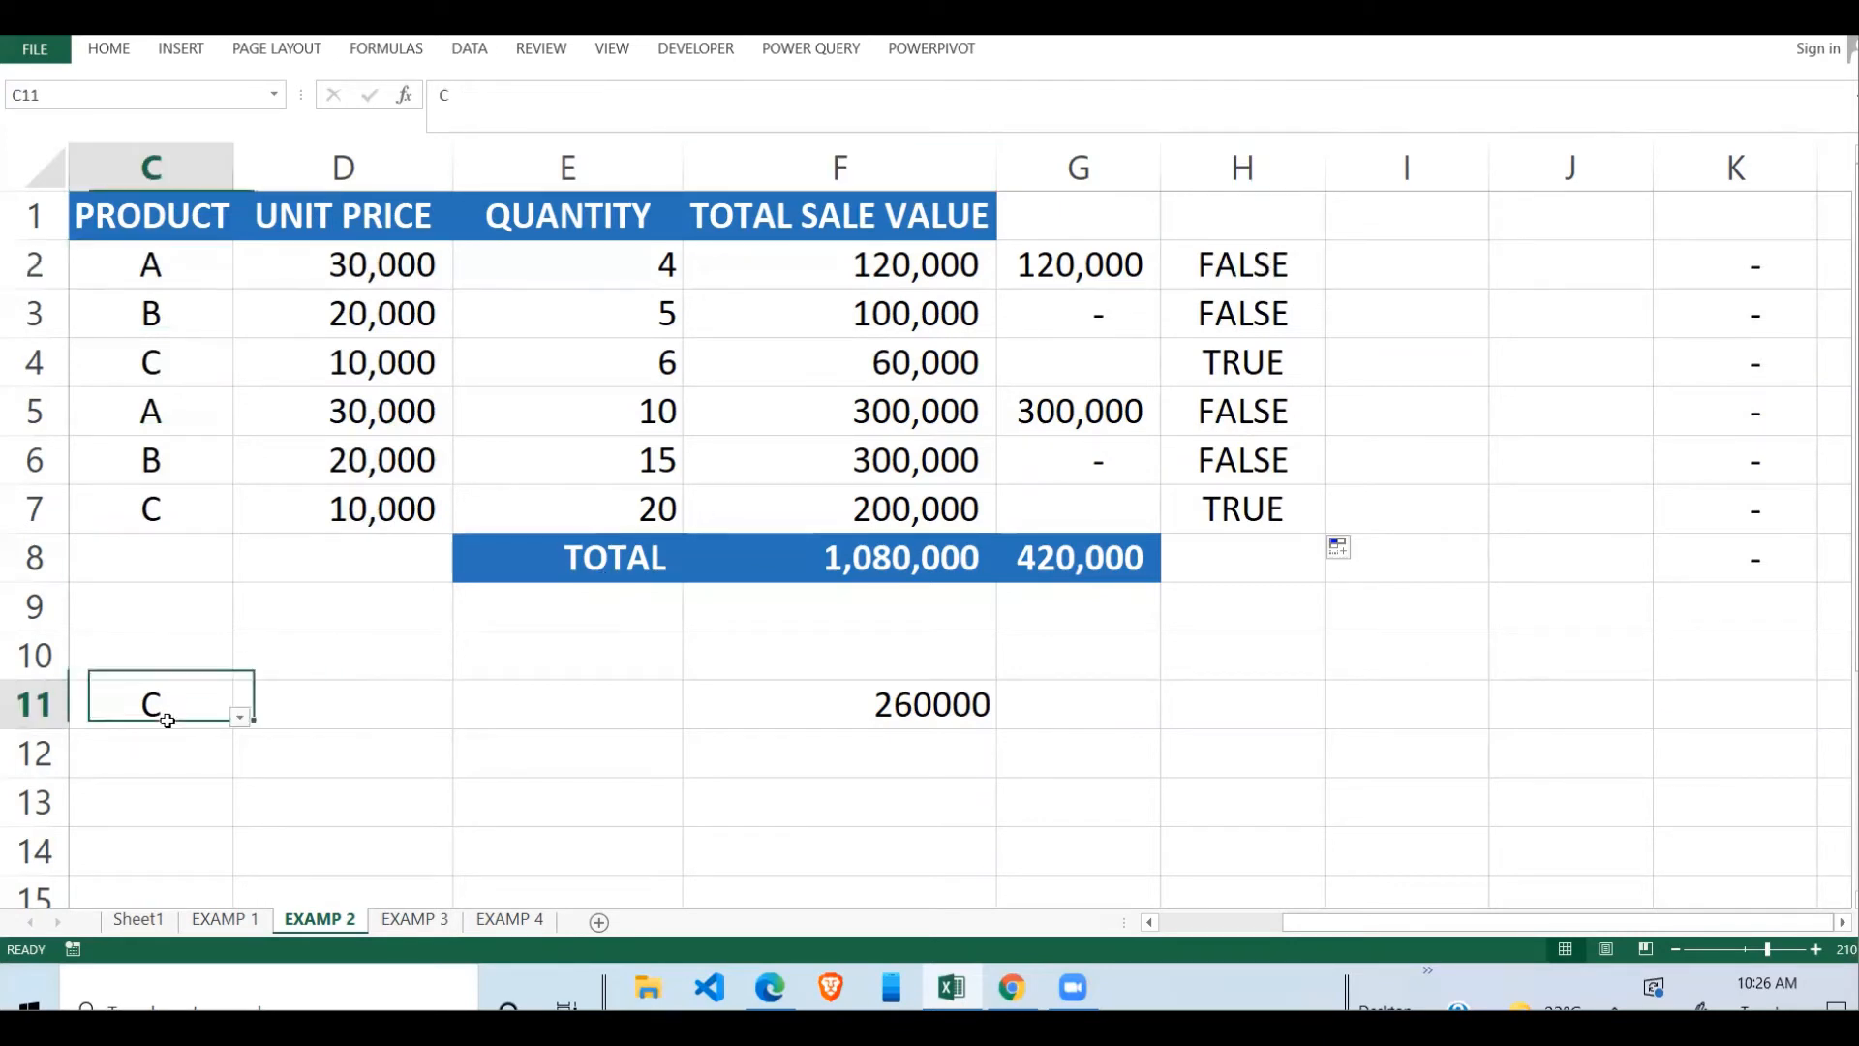
{"action": "left_click", "coordinate": [160, 302]}
{"action": "left_click", "coordinate": [1237, 302]}
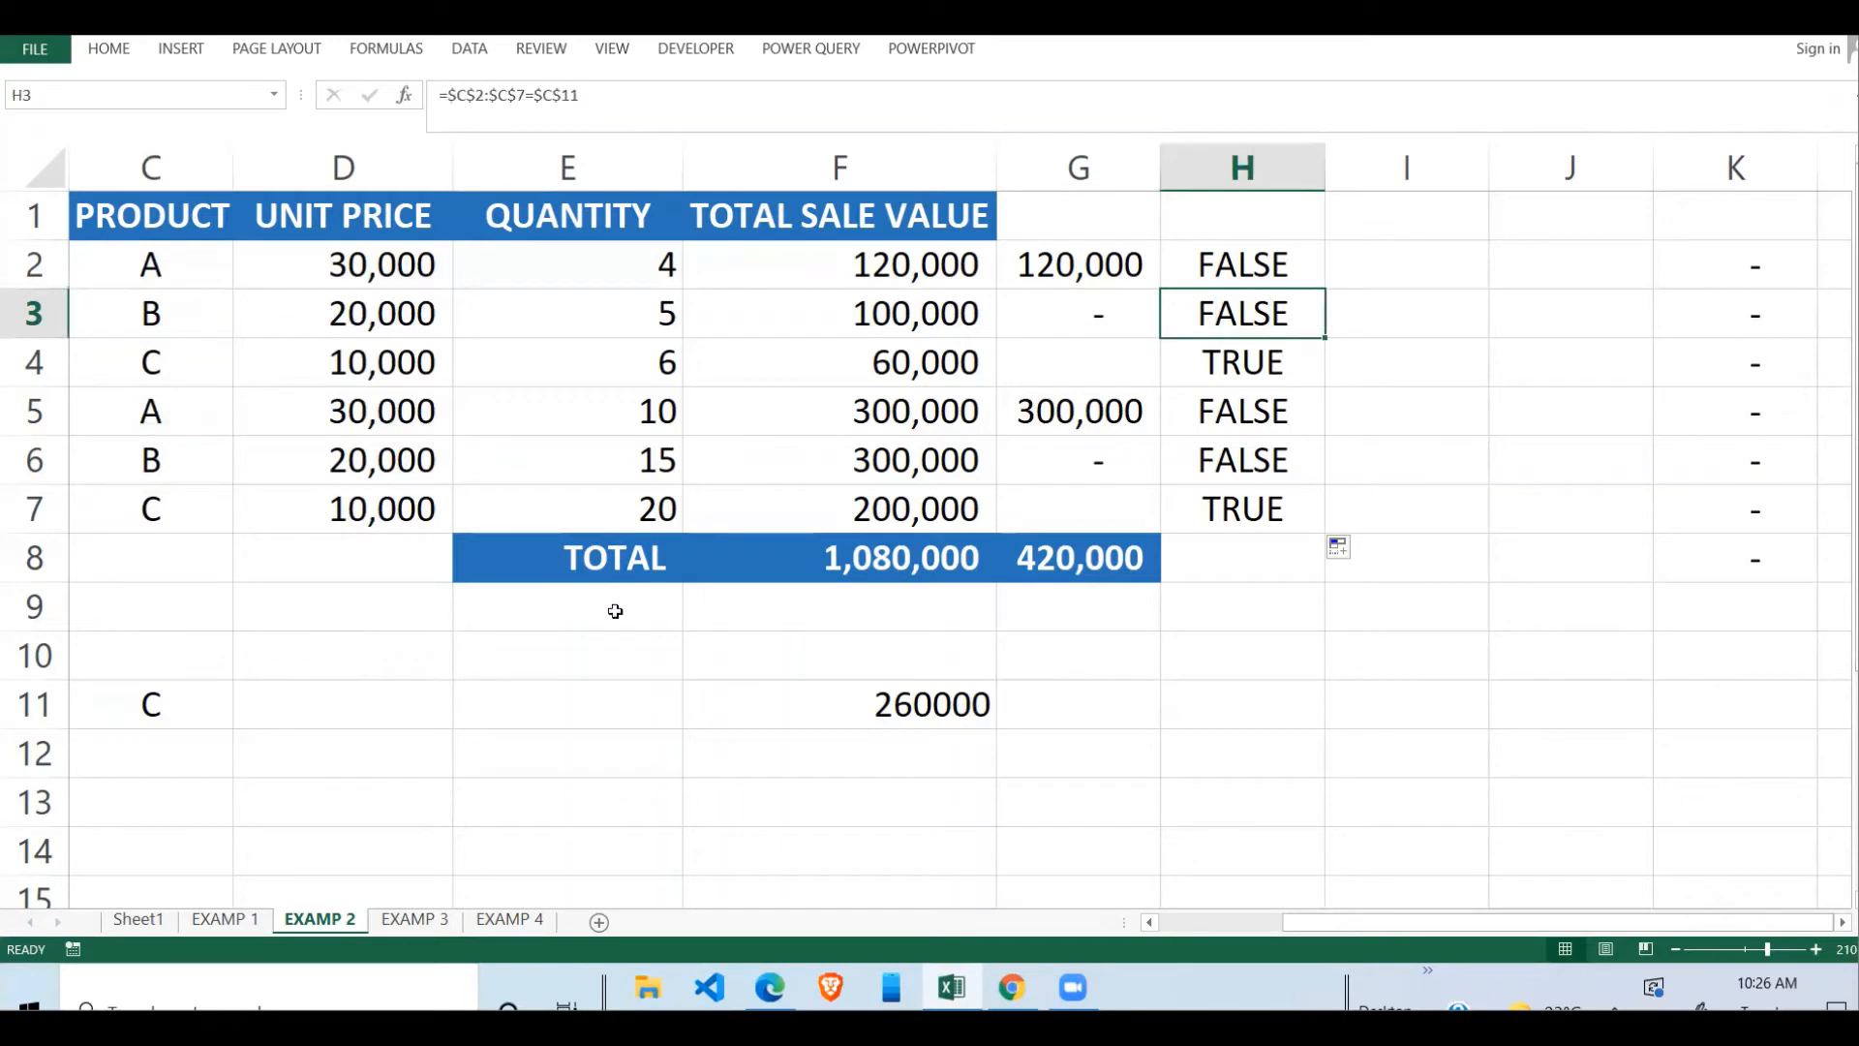
{"action": "left_click", "coordinate": [174, 707]}
{"action": "left_click", "coordinate": [180, 368]}
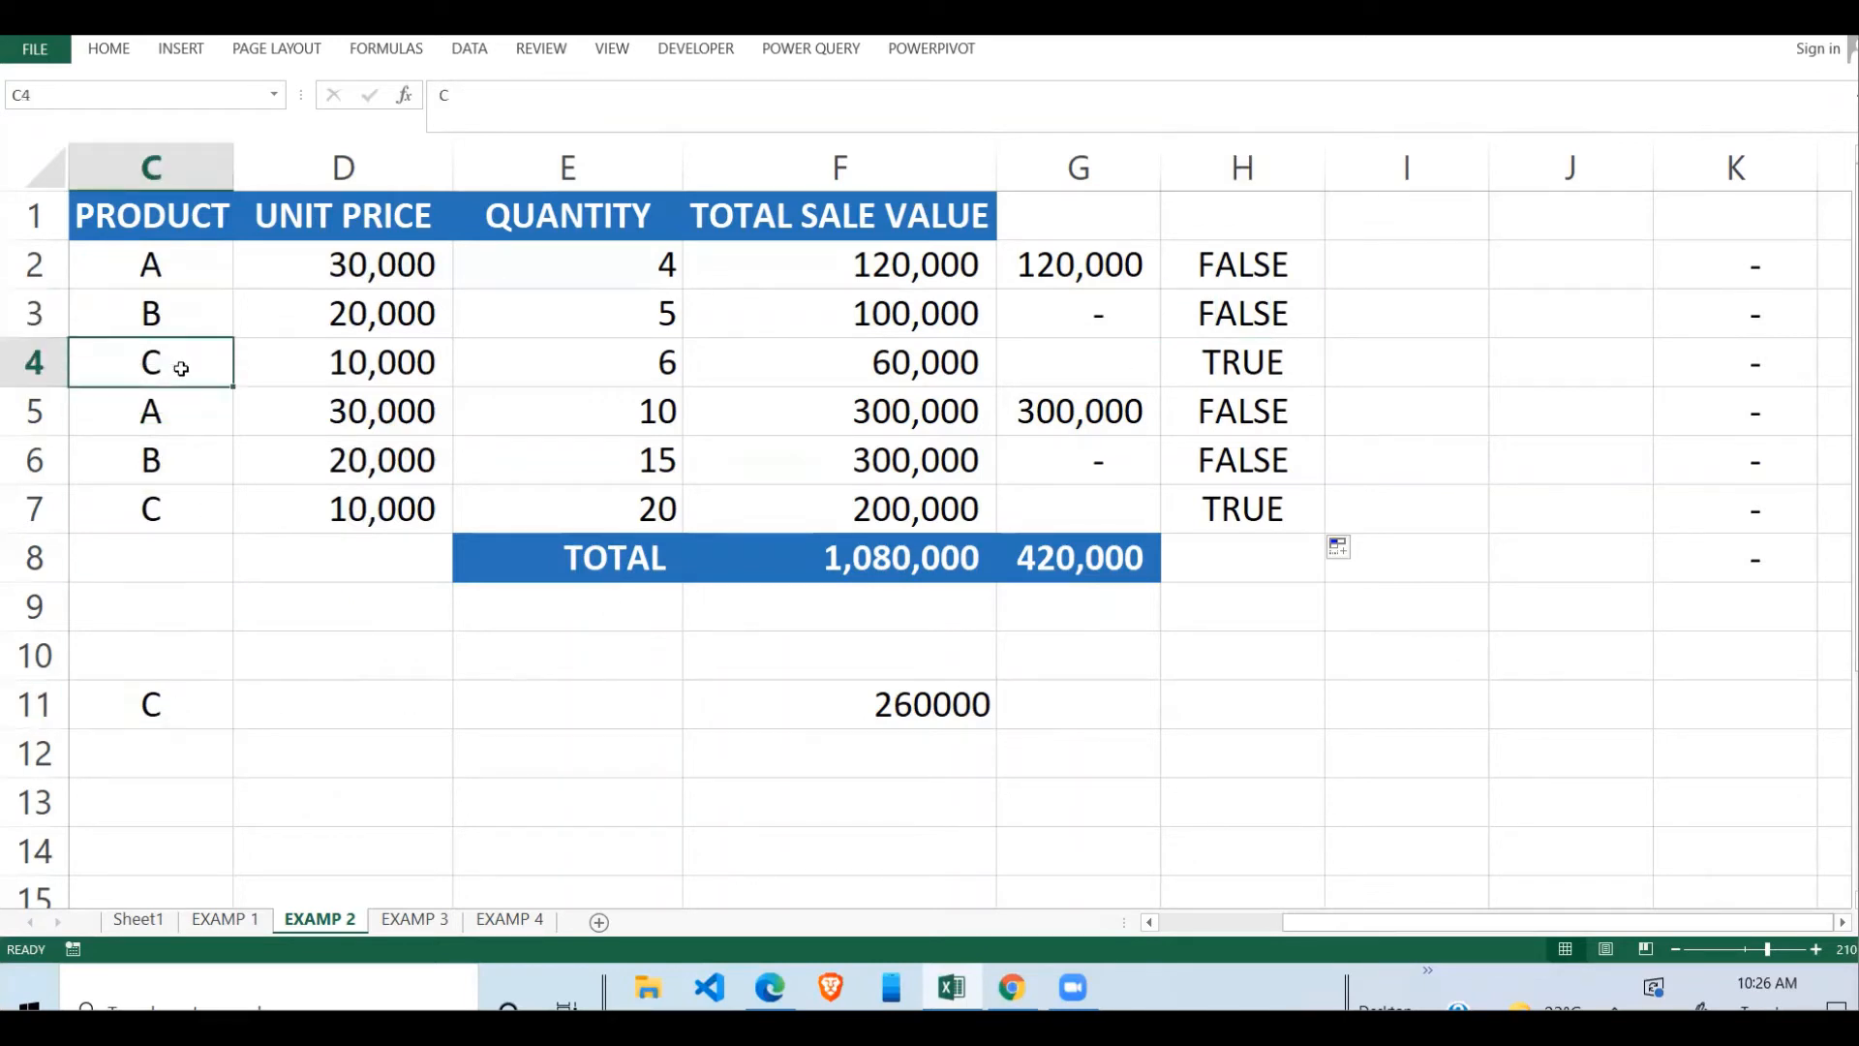
{"action": "left_click", "coordinate": [1262, 356]}
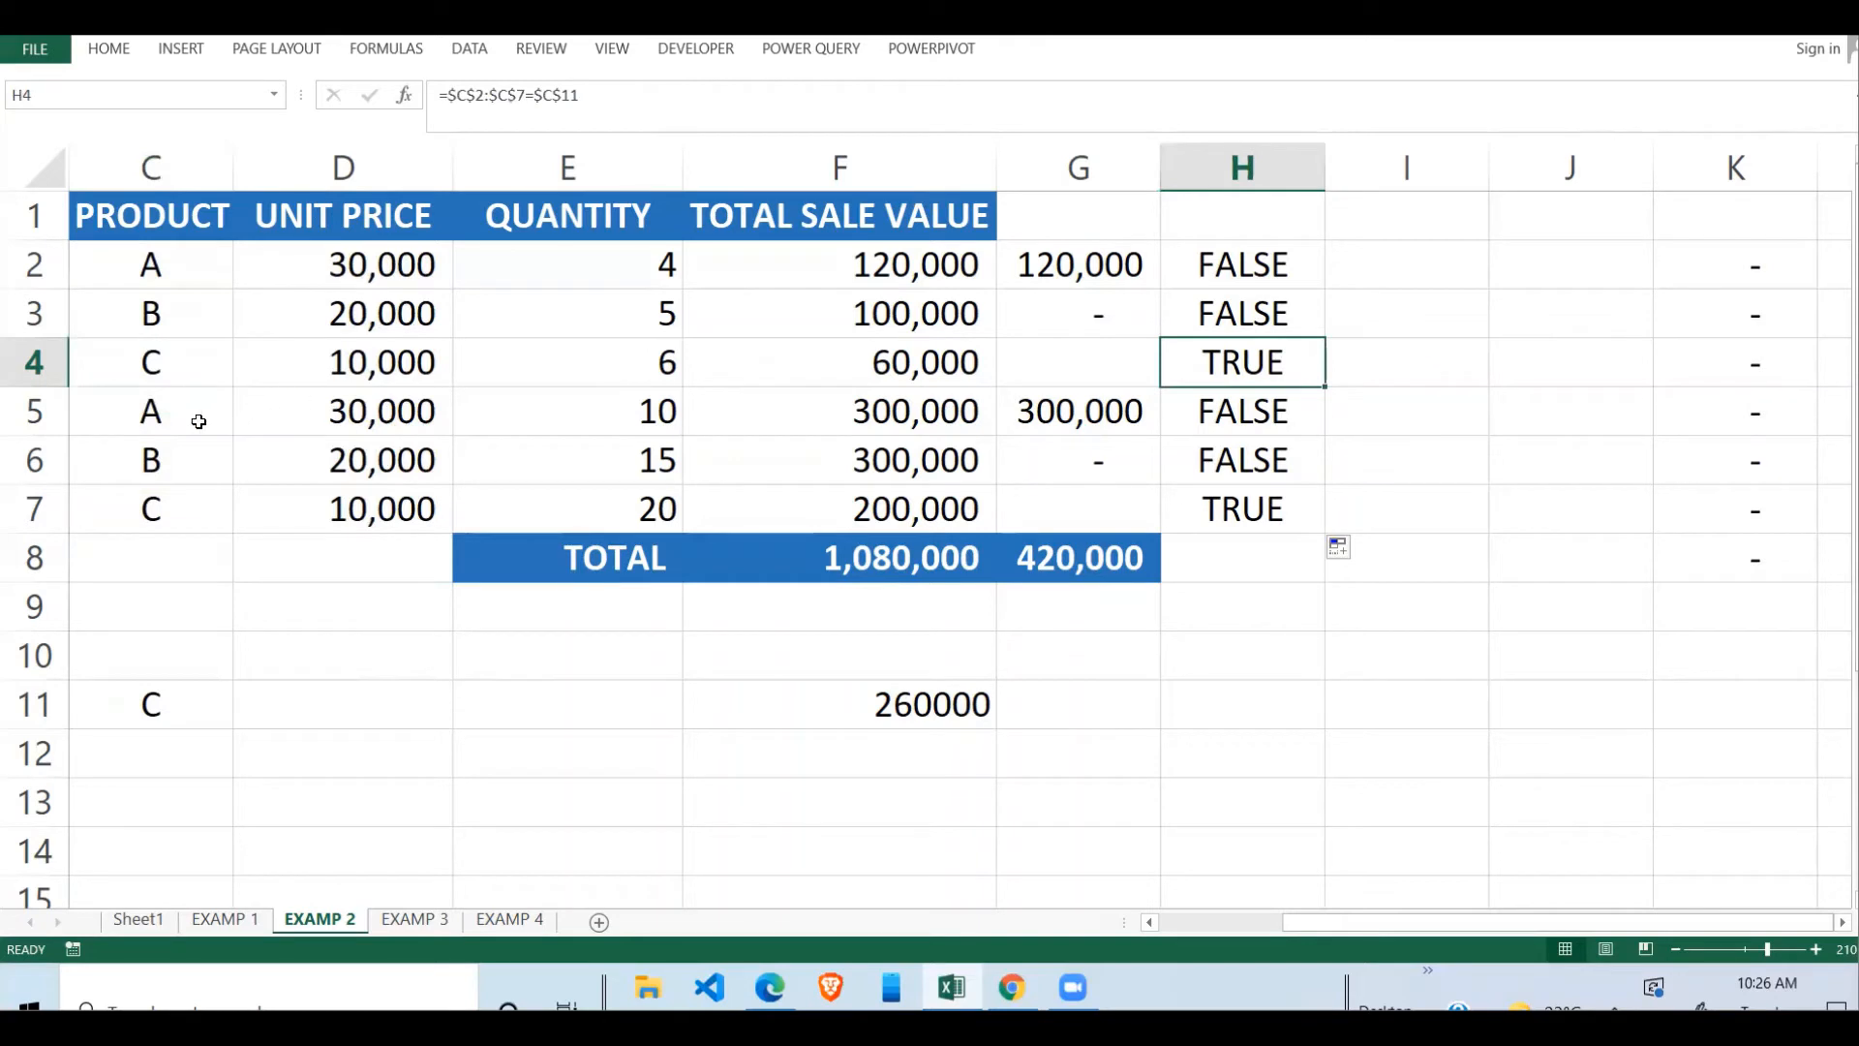
{"action": "left_click", "coordinate": [140, 508]}
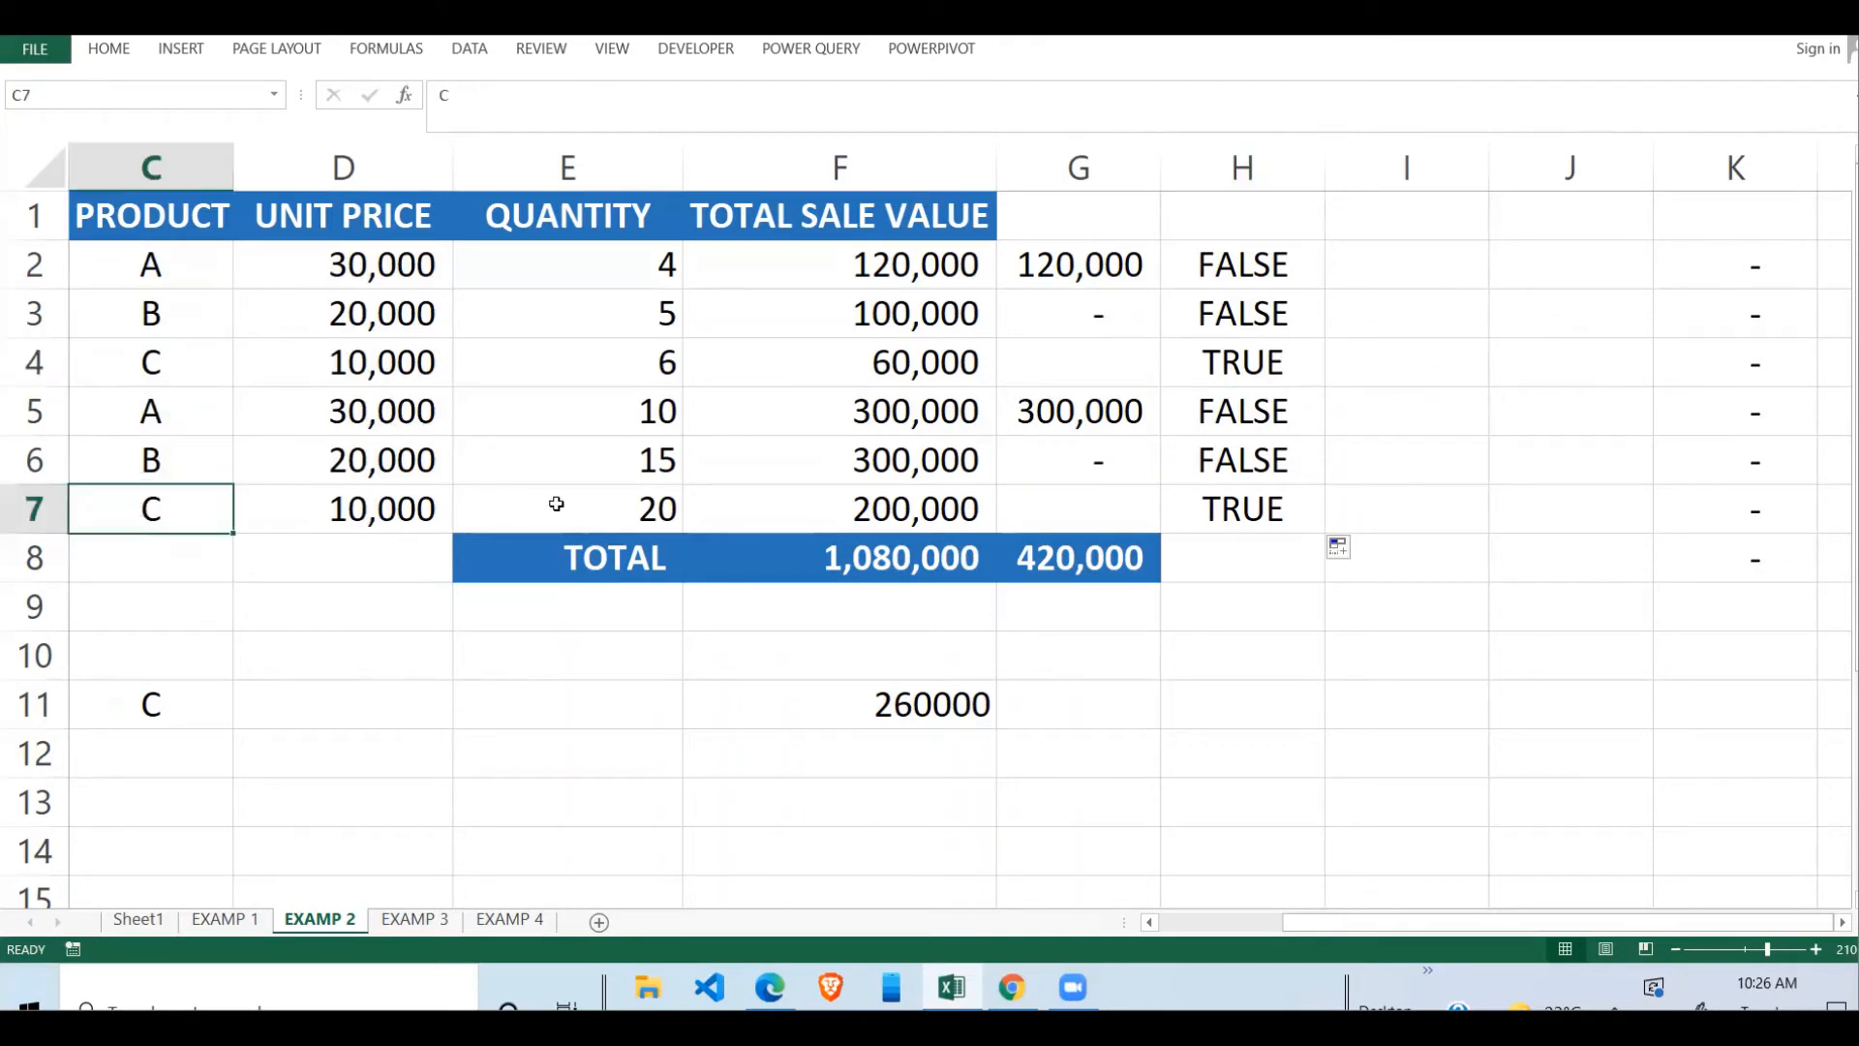
{"action": "left_click", "coordinate": [1211, 505]}
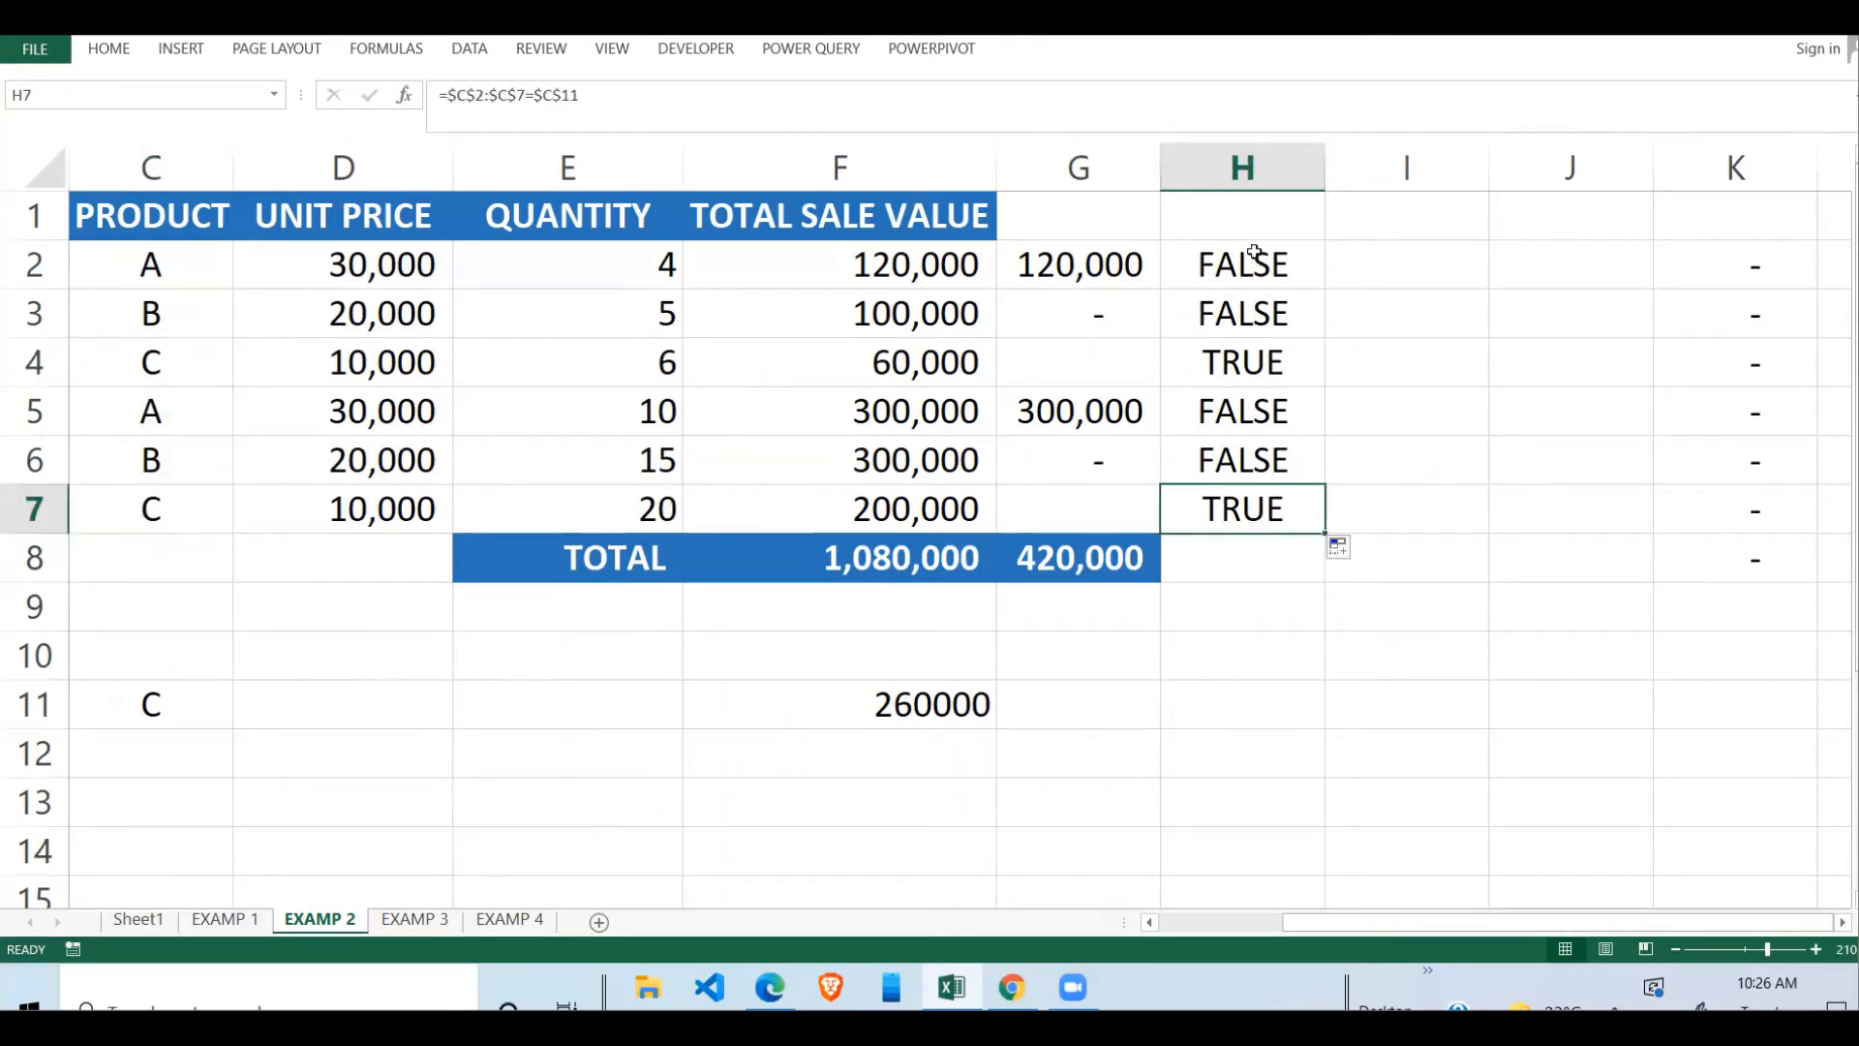
{"action": "left_click_drag", "start_coordinate": [1254, 253], "coordinate": [1244, 509]}
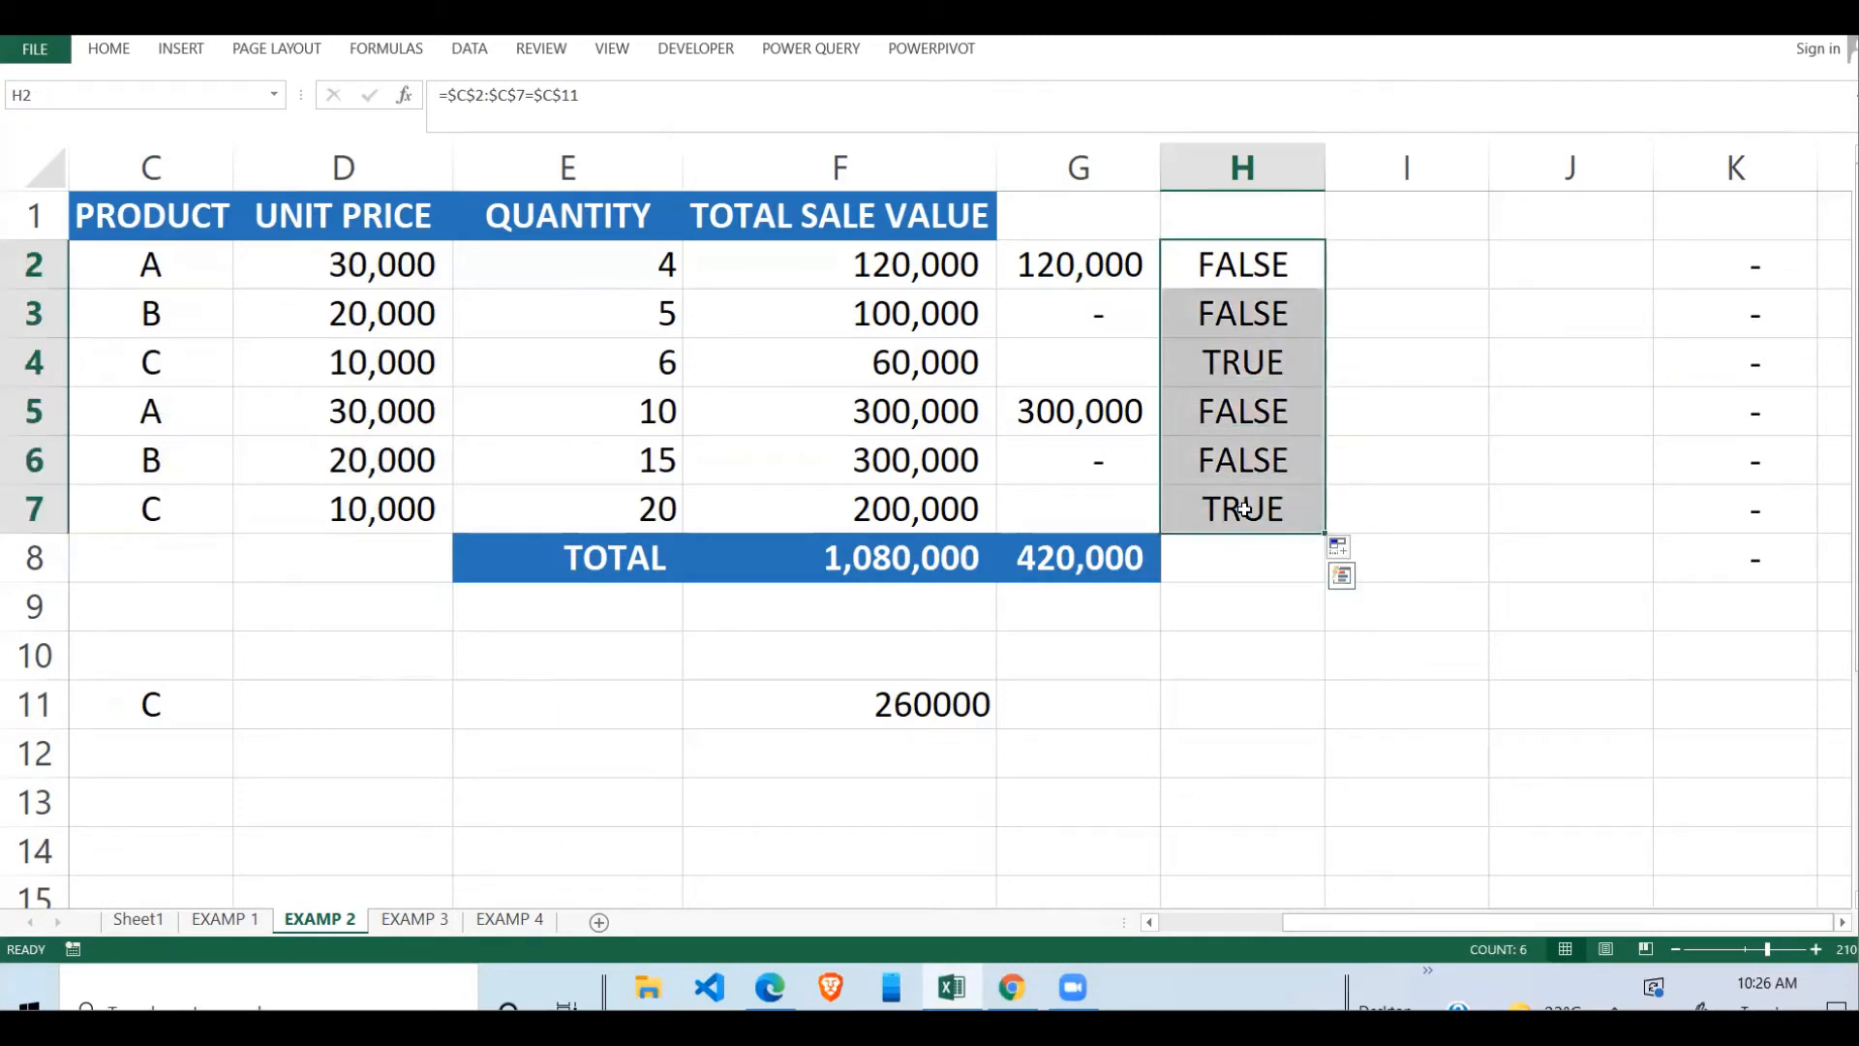
- Review the arrays in F11's SUMPRODUCT formula and enter =$D$2:$D$7 in I2 for the unit price array
{"action": "left_click", "coordinate": [1399, 259]}
{"action": "left_click", "coordinate": [923, 707]}
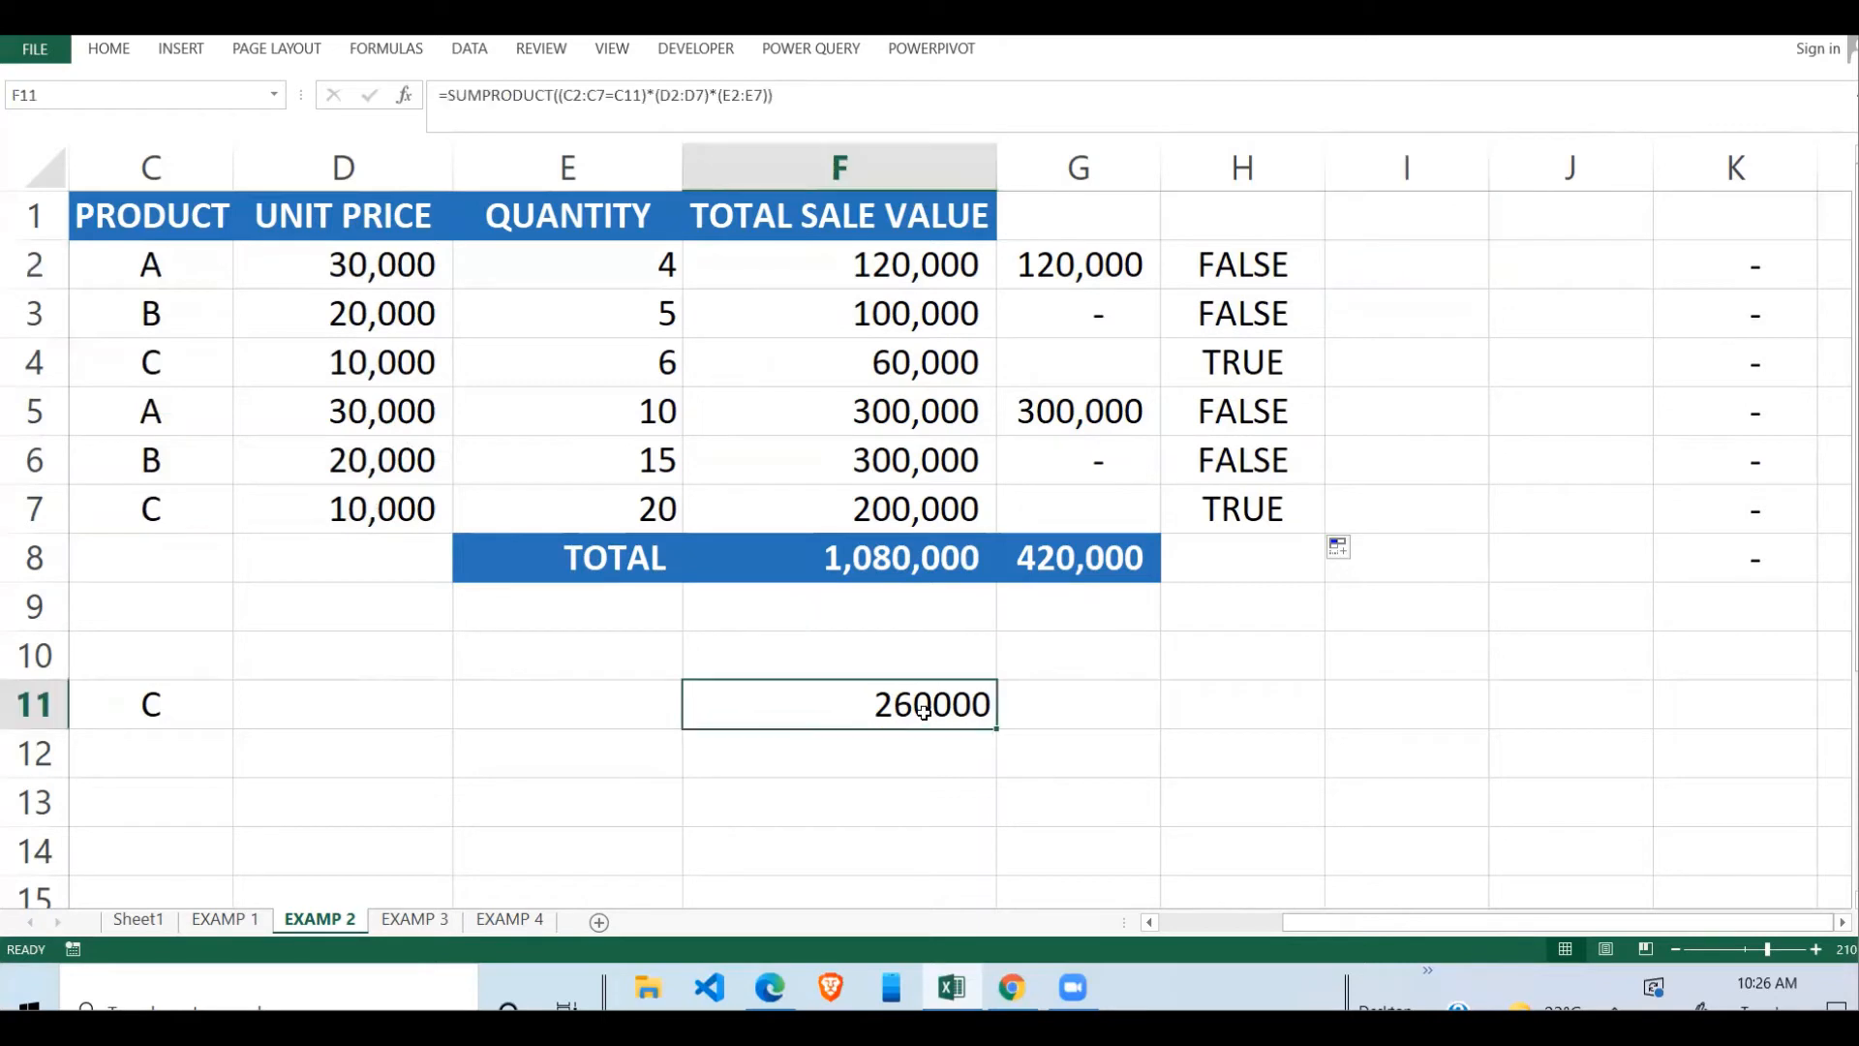
{"action": "double_click", "coordinate": [923, 709]}
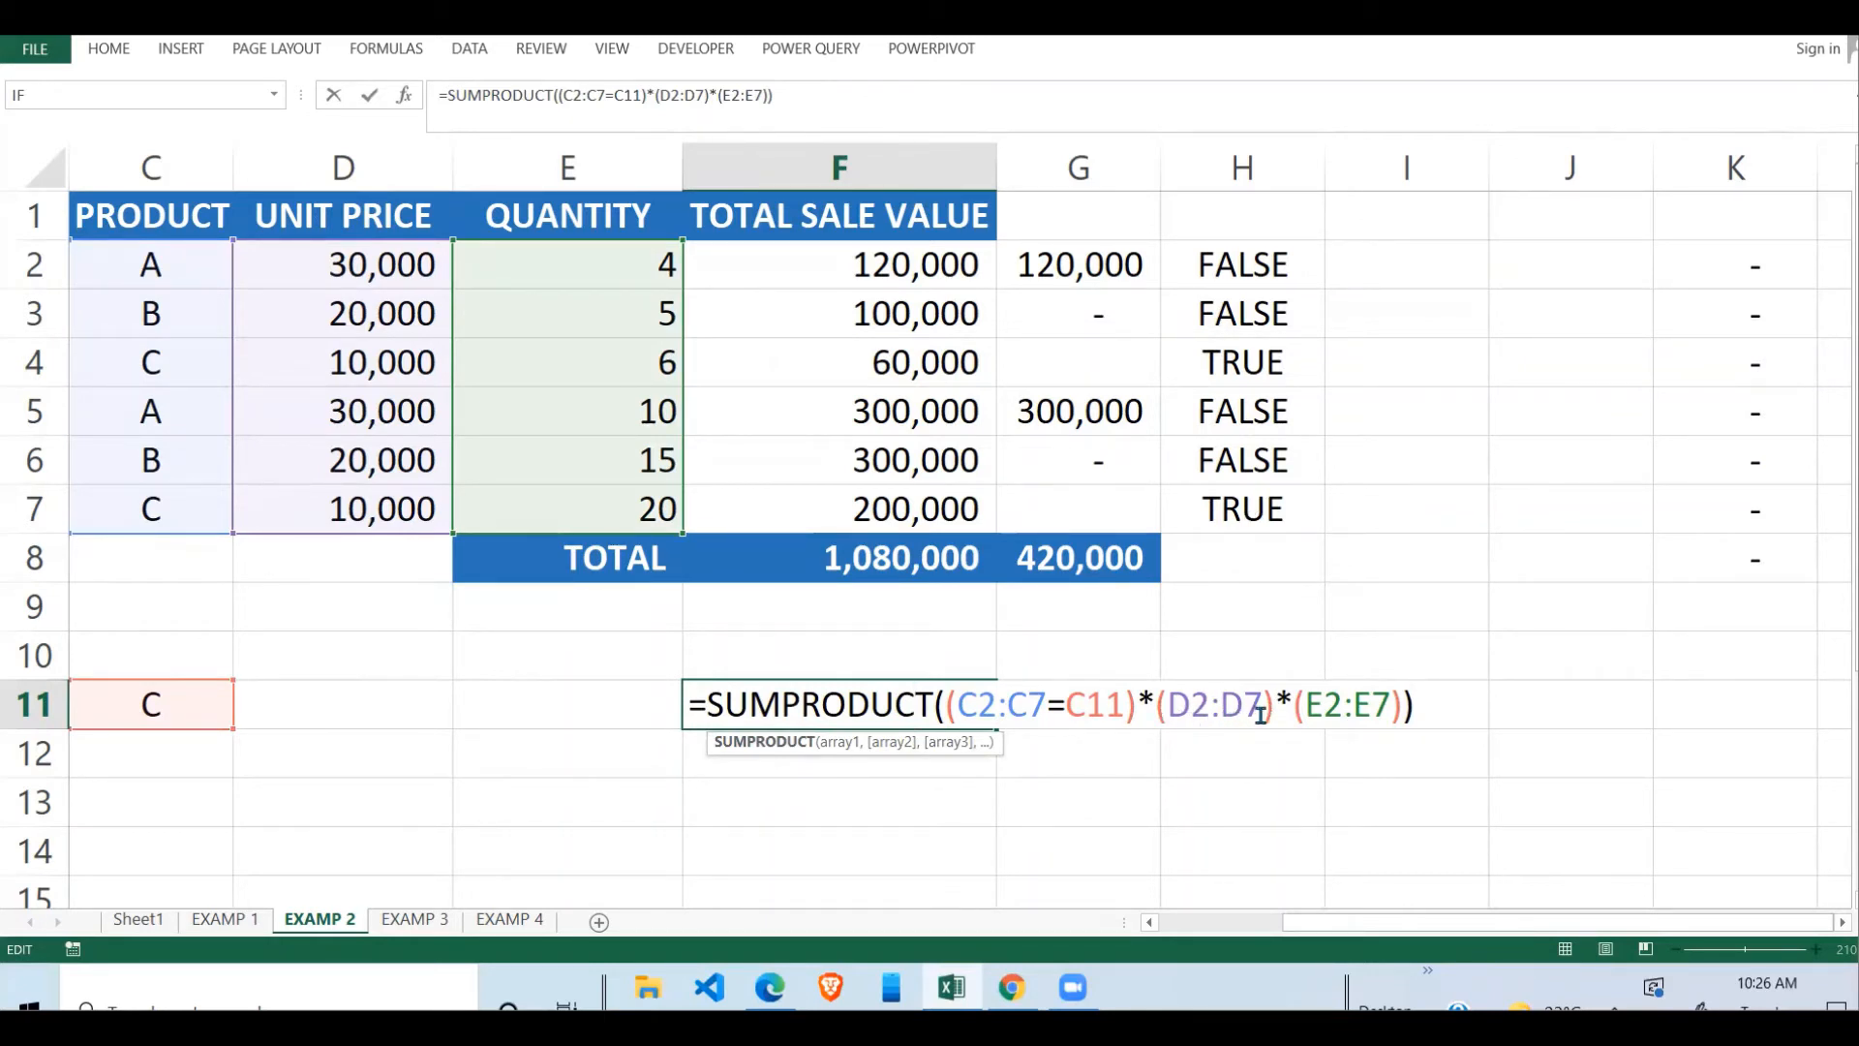
{"action": "left_click", "coordinate": [1399, 267]}
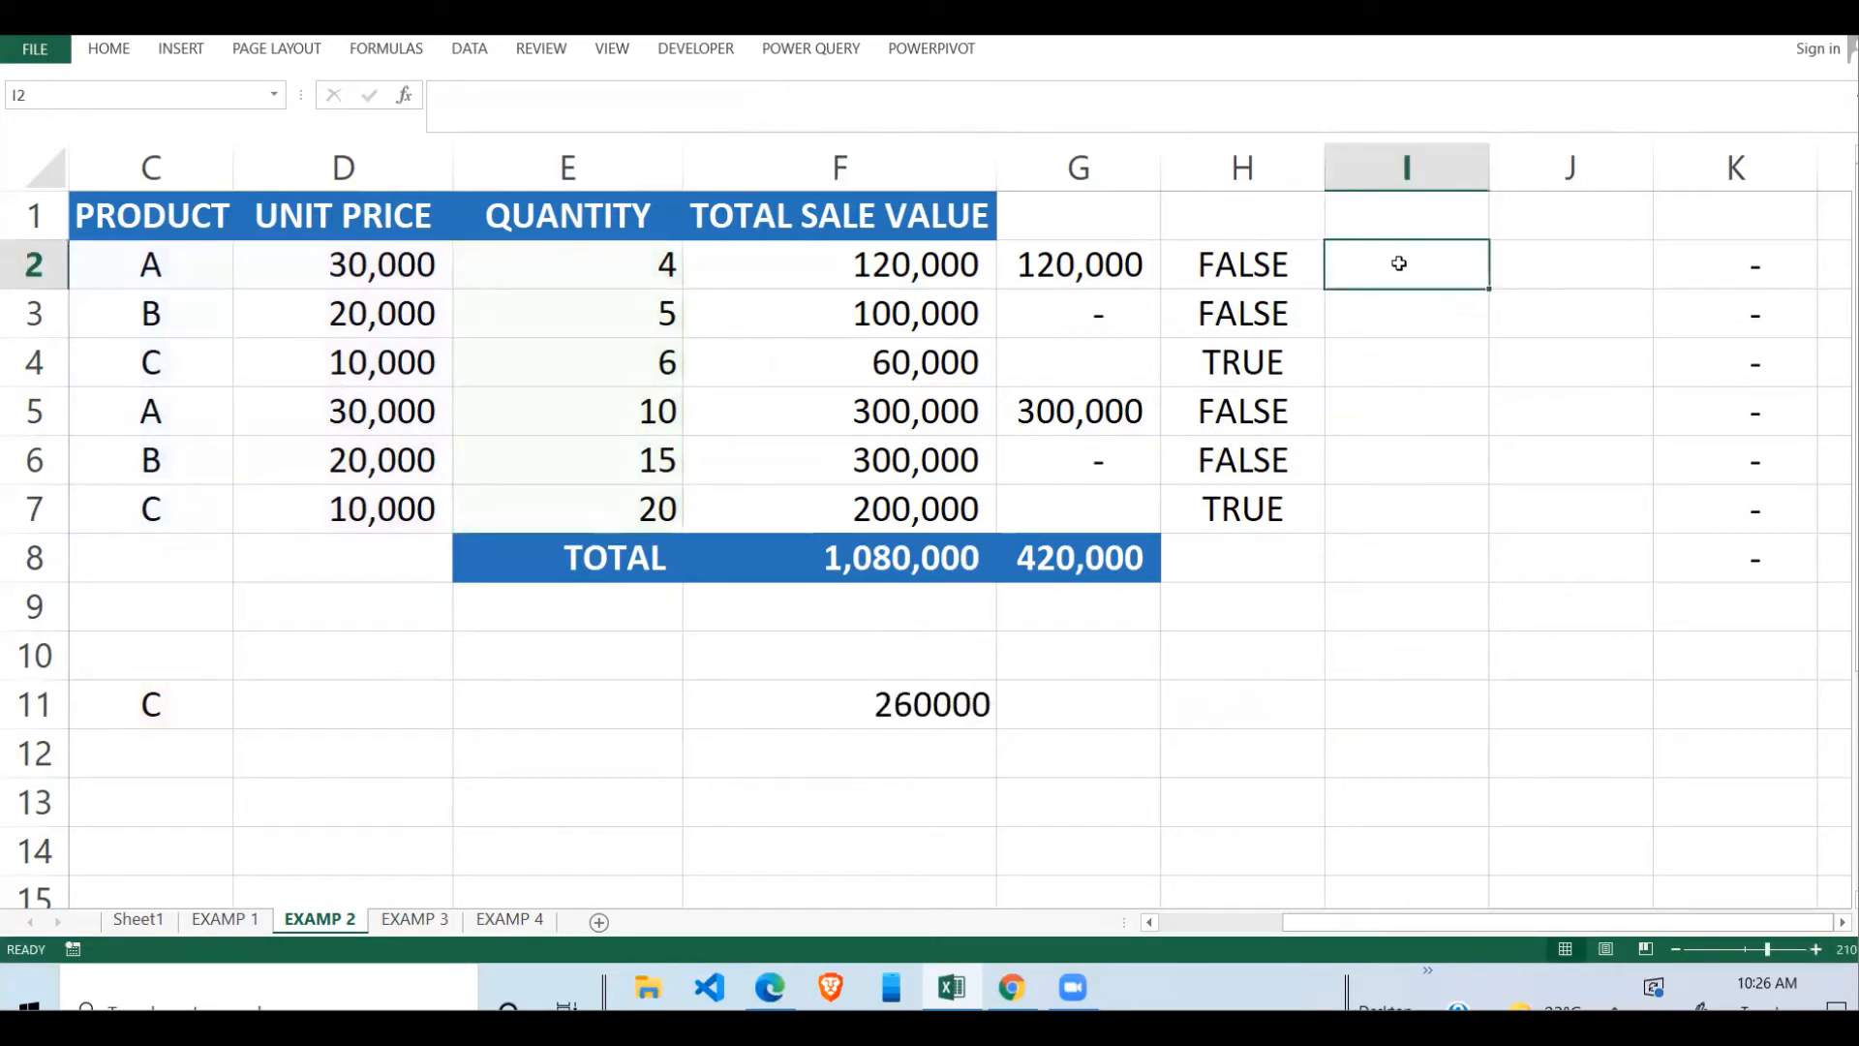
{"action": "type", "text": "="}
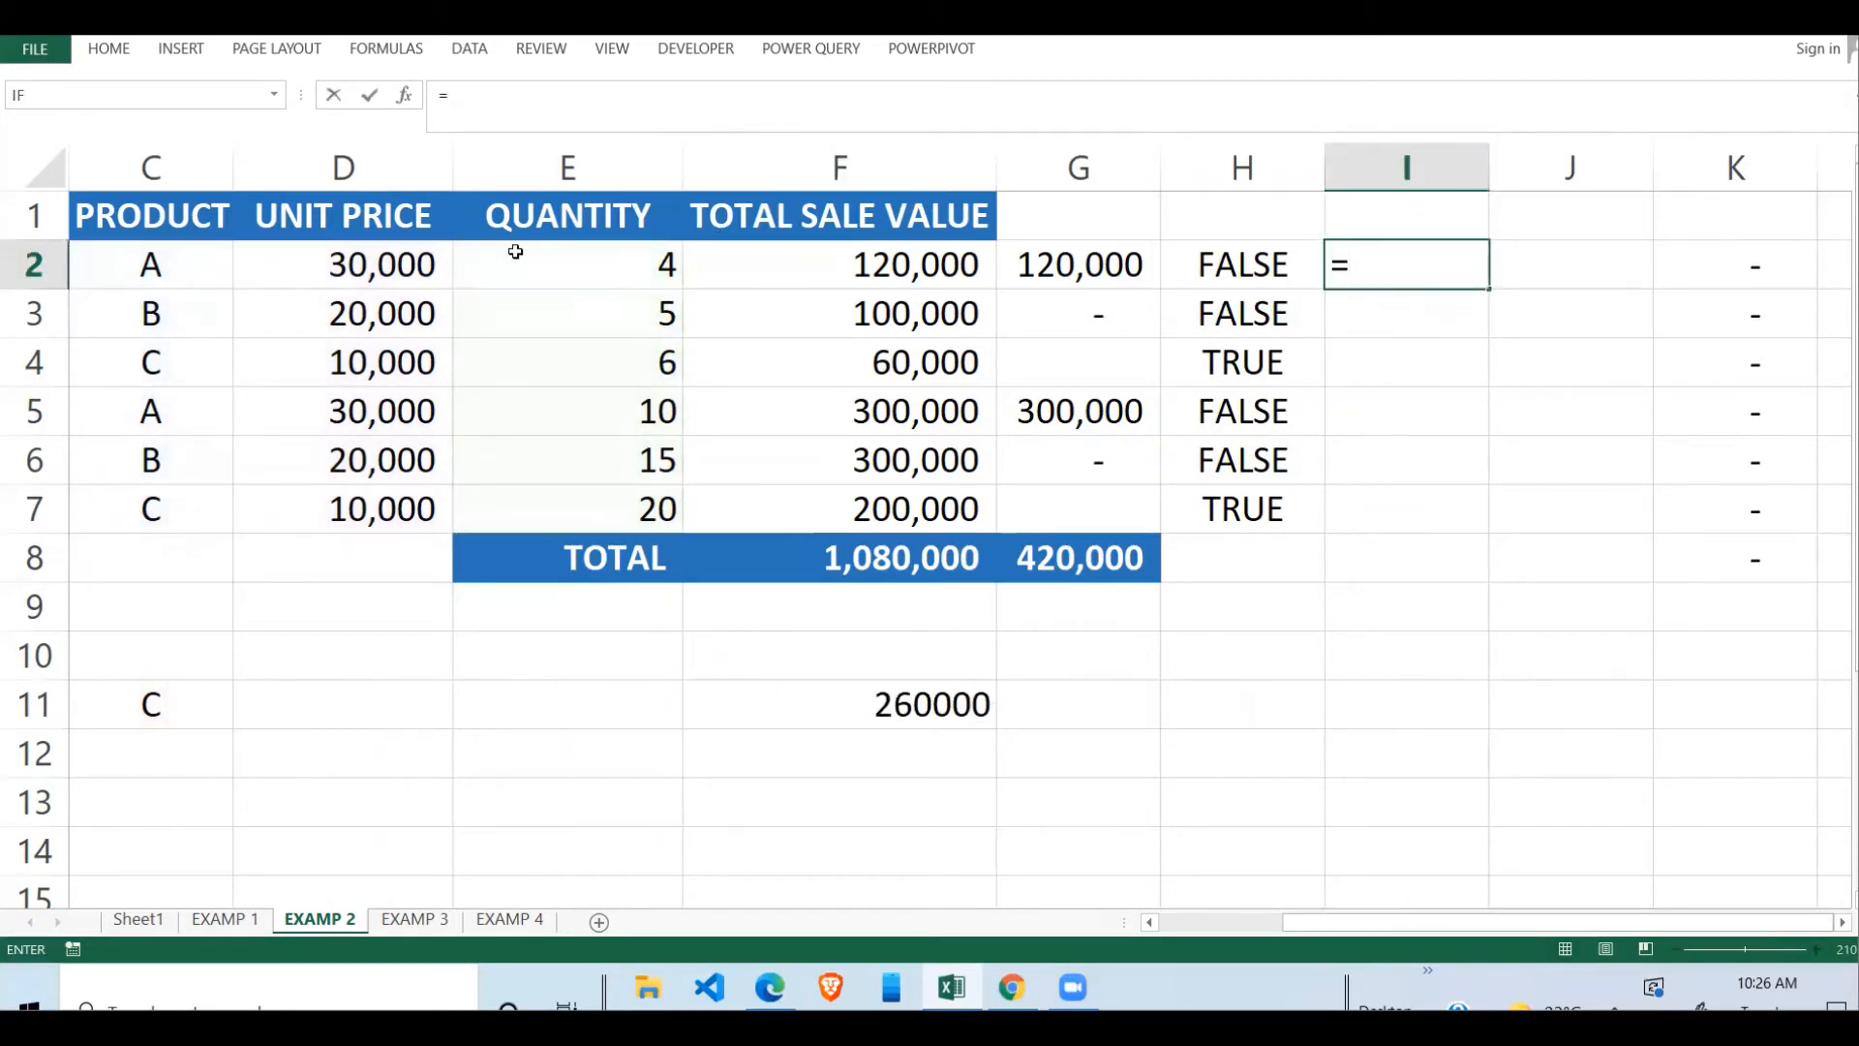
{"action": "left_click_drag", "start_coordinate": [400, 276], "coordinate": [392, 510]}
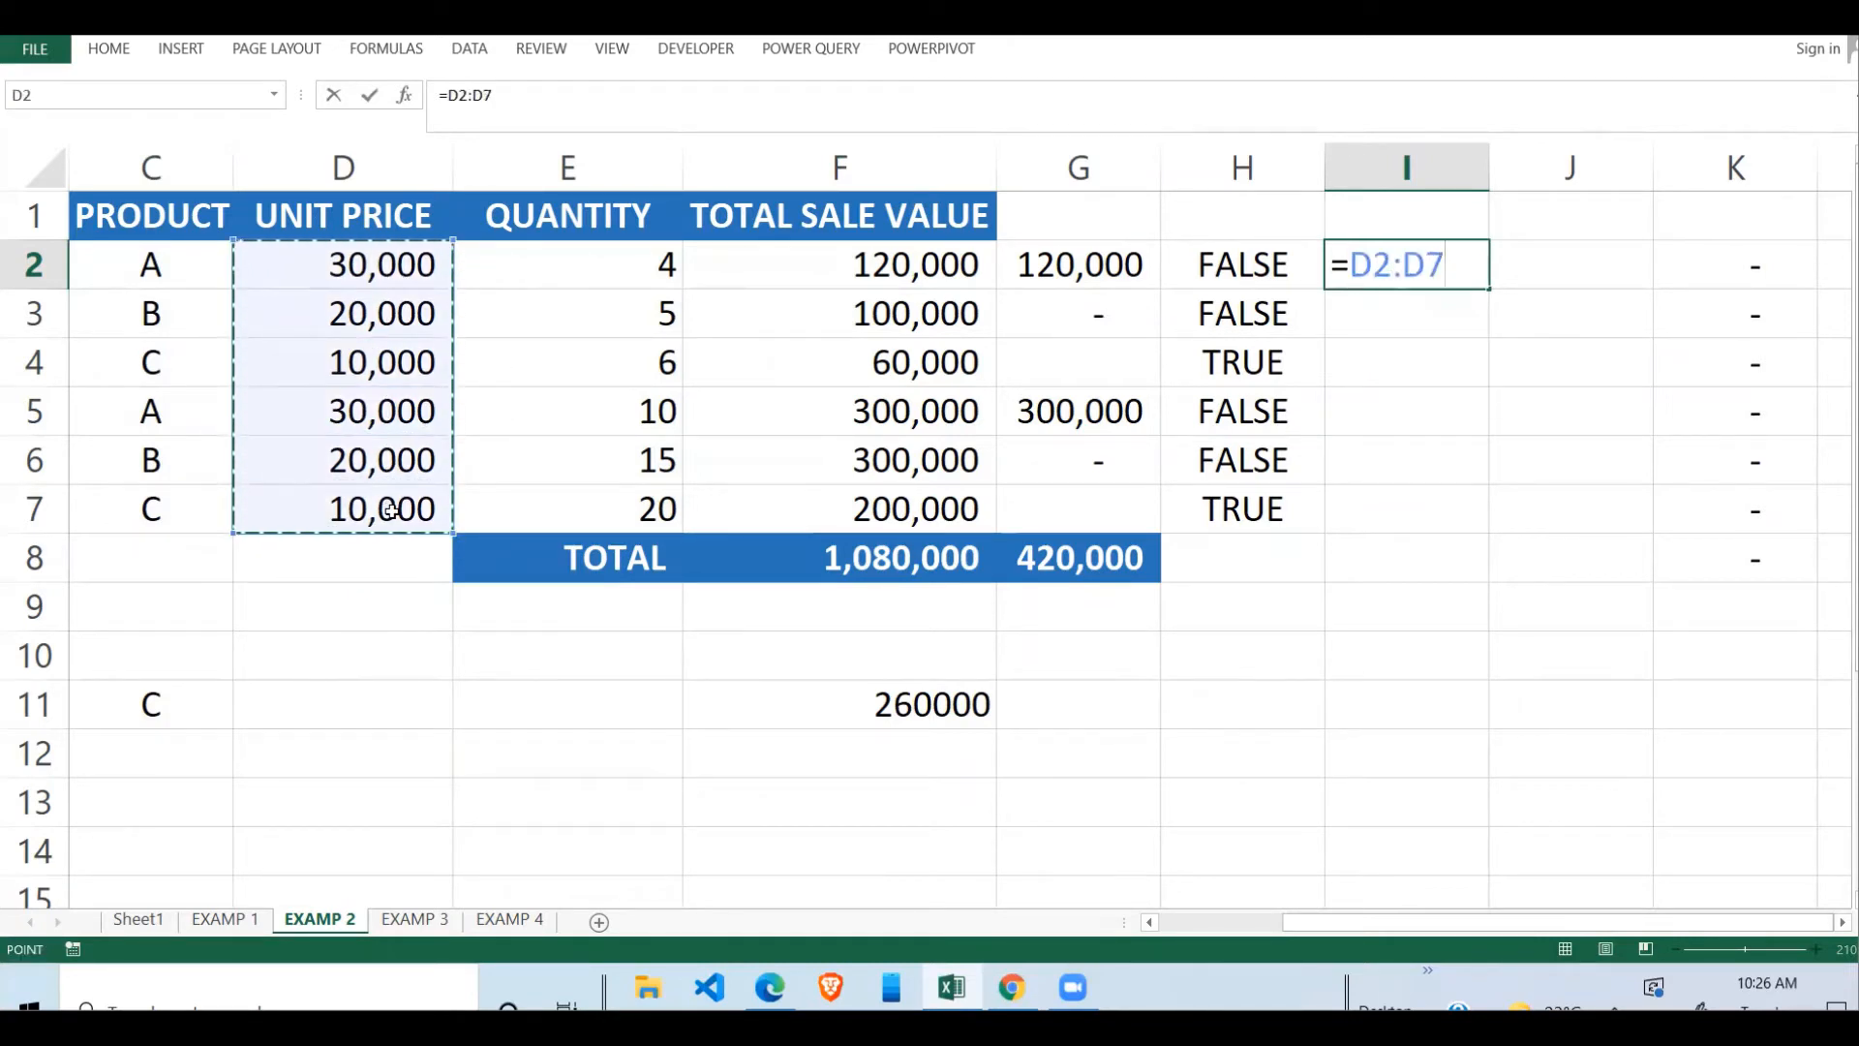
{"action": "key", "text": "F4"}
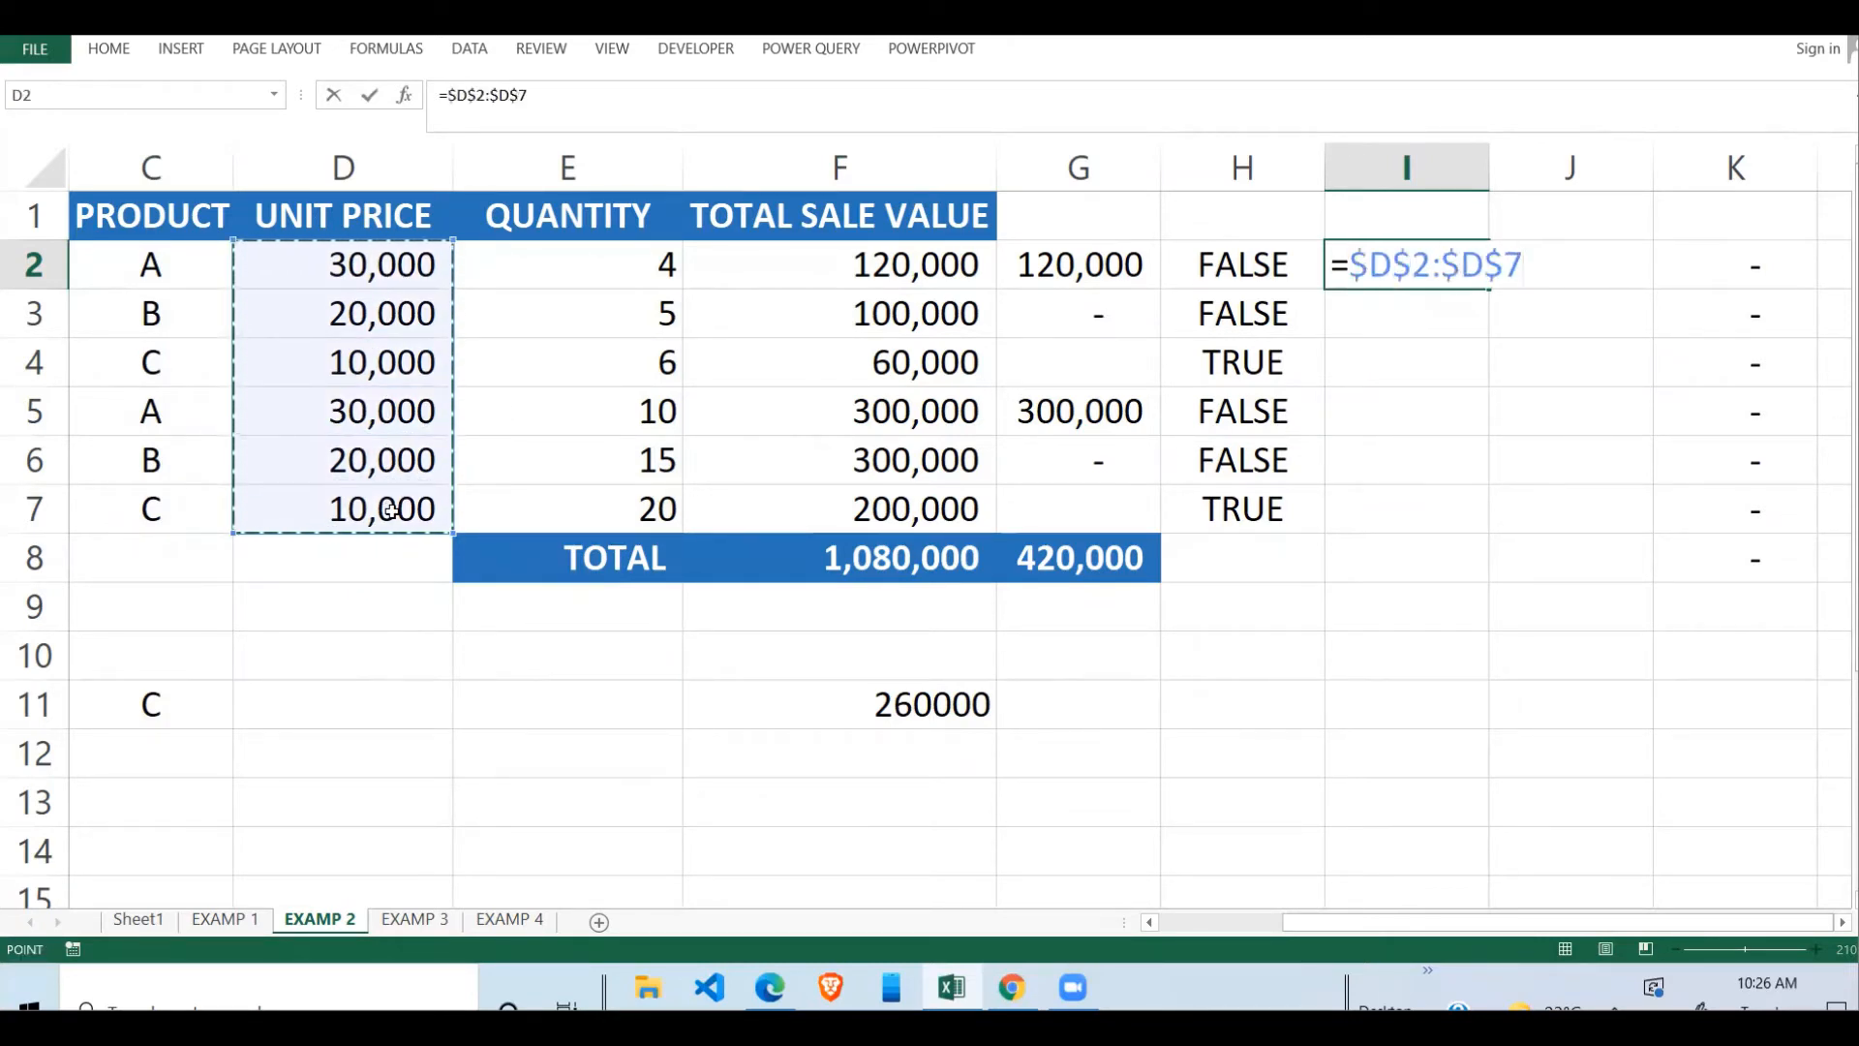
{"action": "key", "text": "Return"}
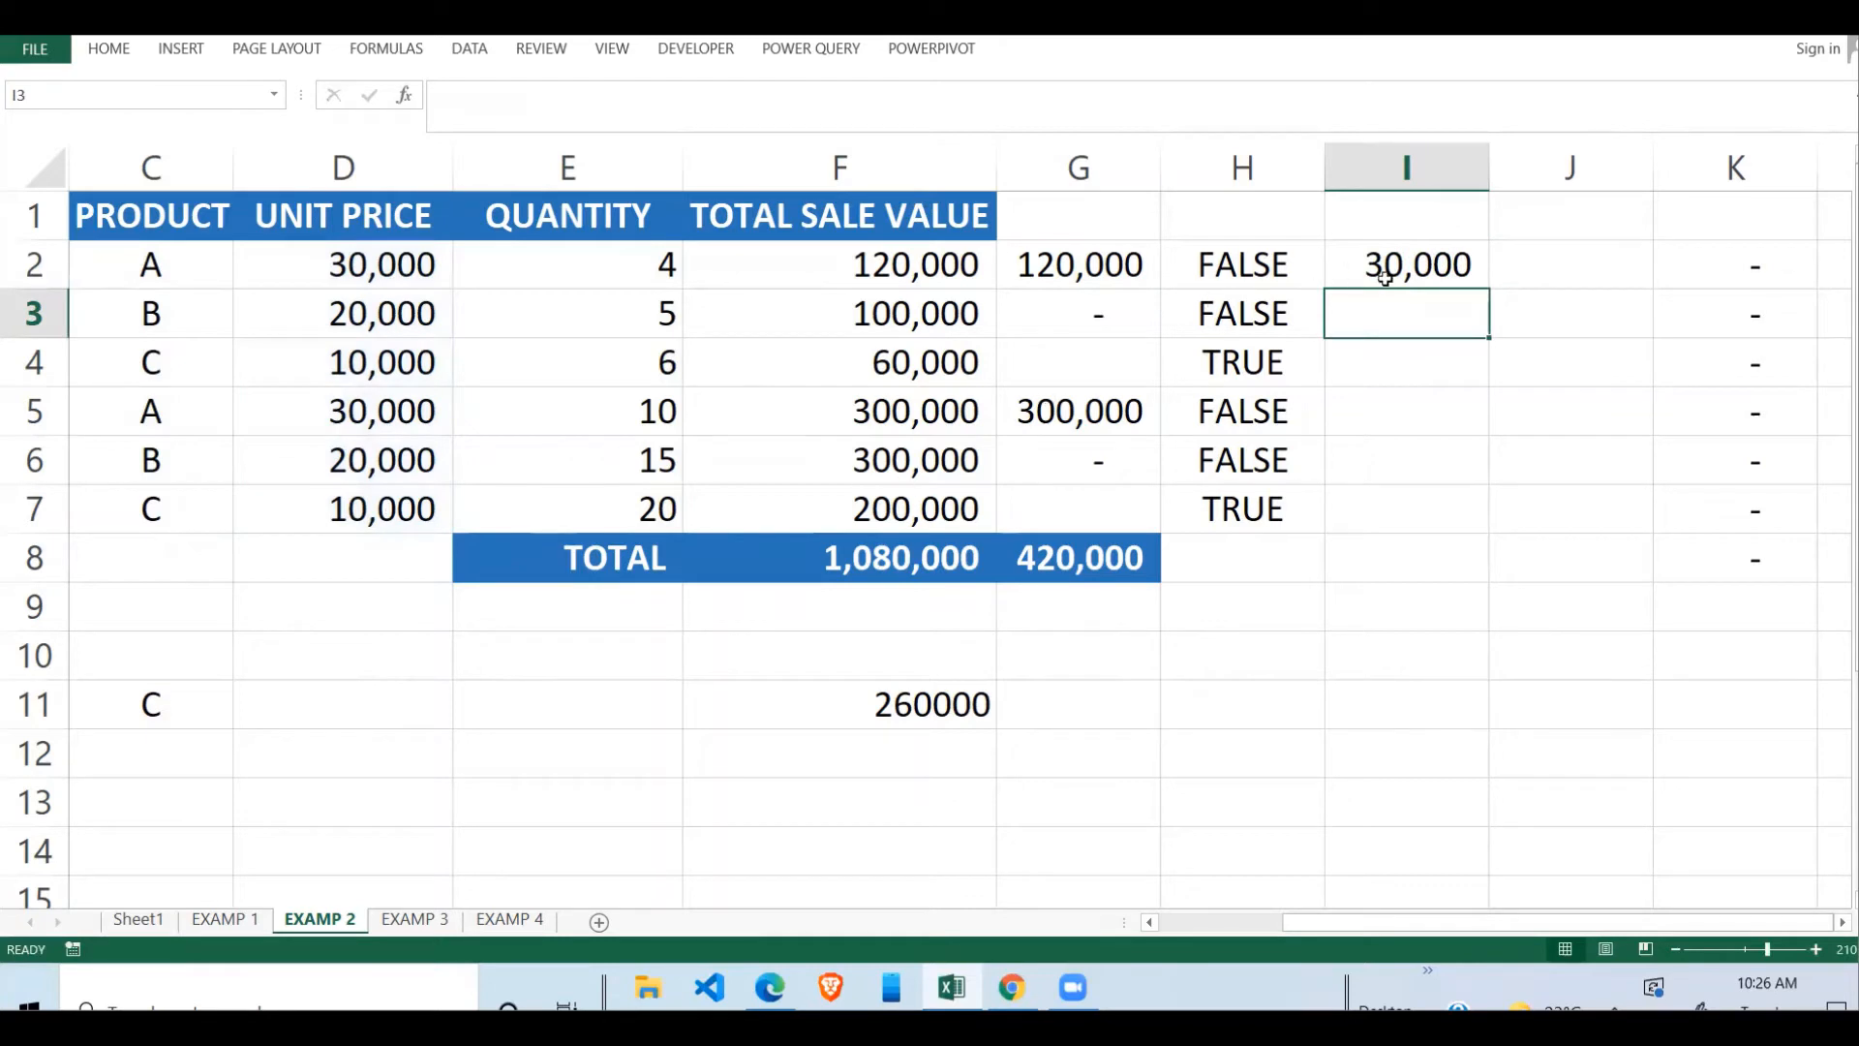
- Fill the unit price formula in I2 down to I7 and compare the array with the unit prices in D2:D7
{"action": "left_click", "coordinate": [1420, 269]}
{"action": "left_click_drag", "start_coordinate": [1493, 294], "coordinate": [1432, 530]}
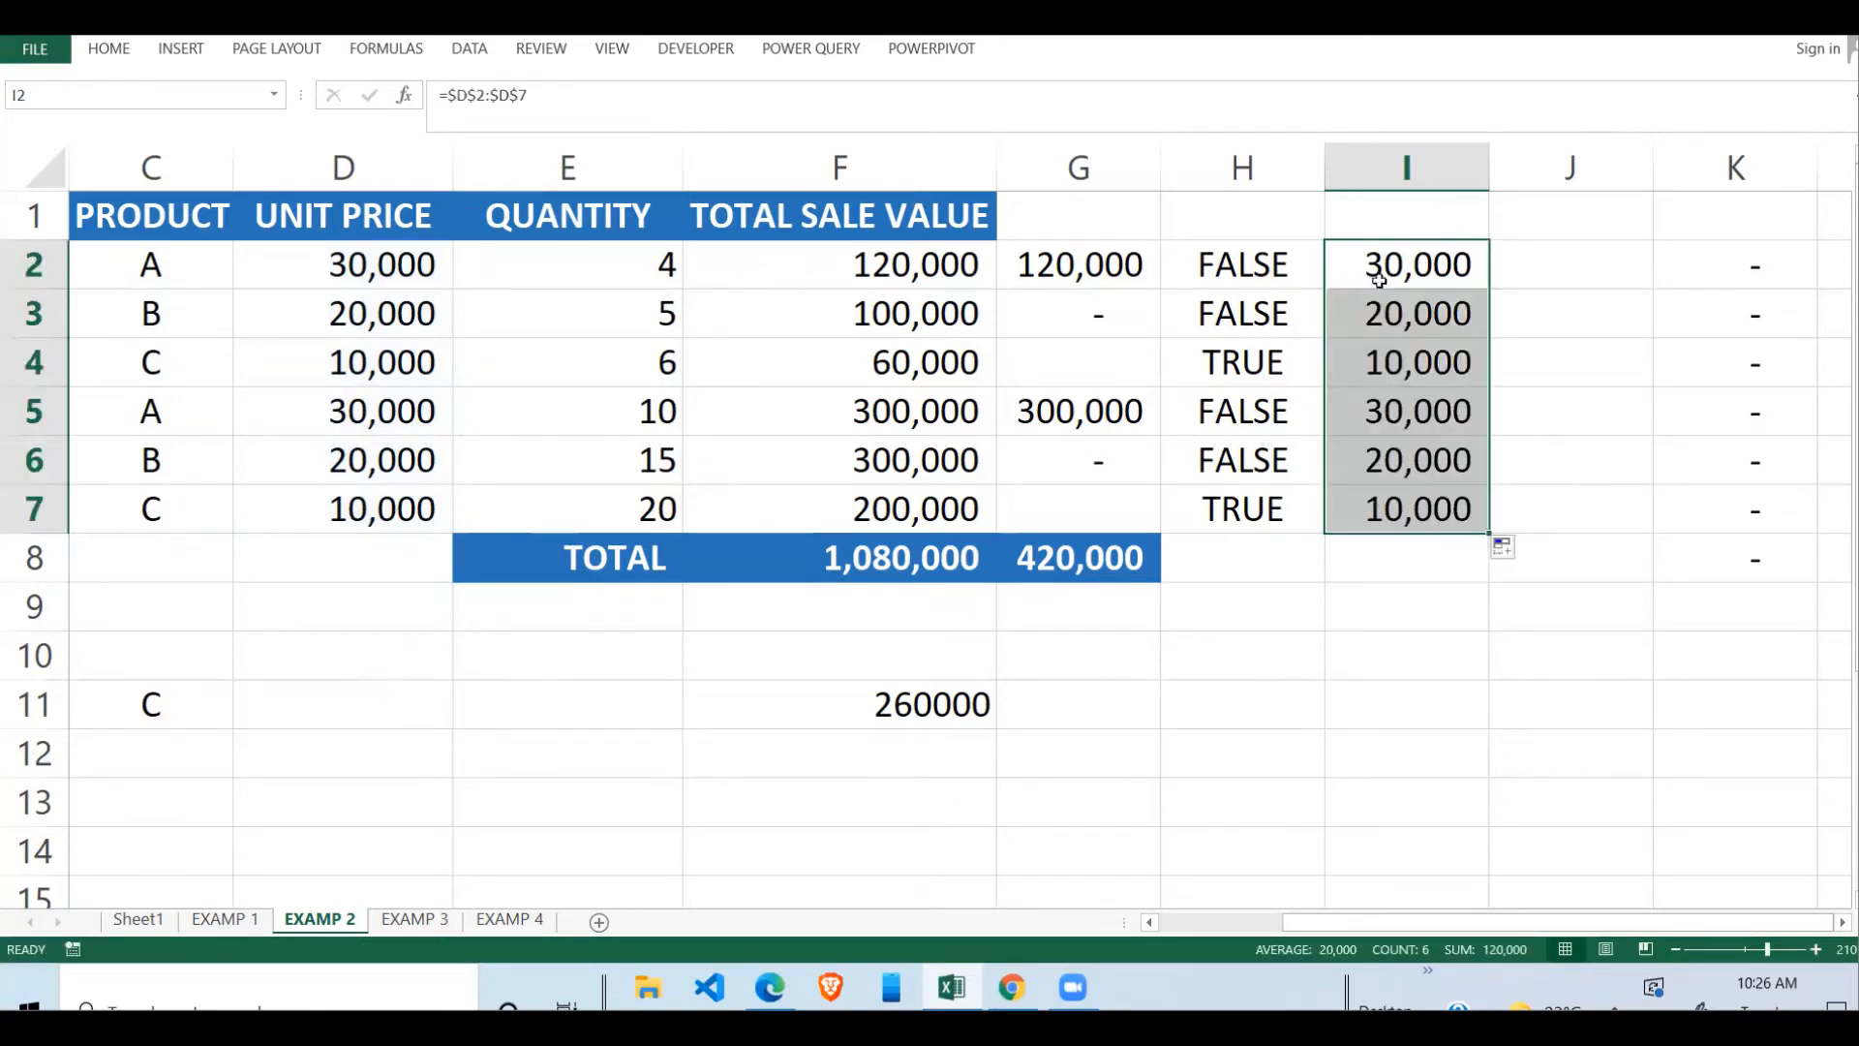
{"action": "left_click", "coordinate": [1415, 259]}
{"action": "left_click", "coordinate": [397, 263]}
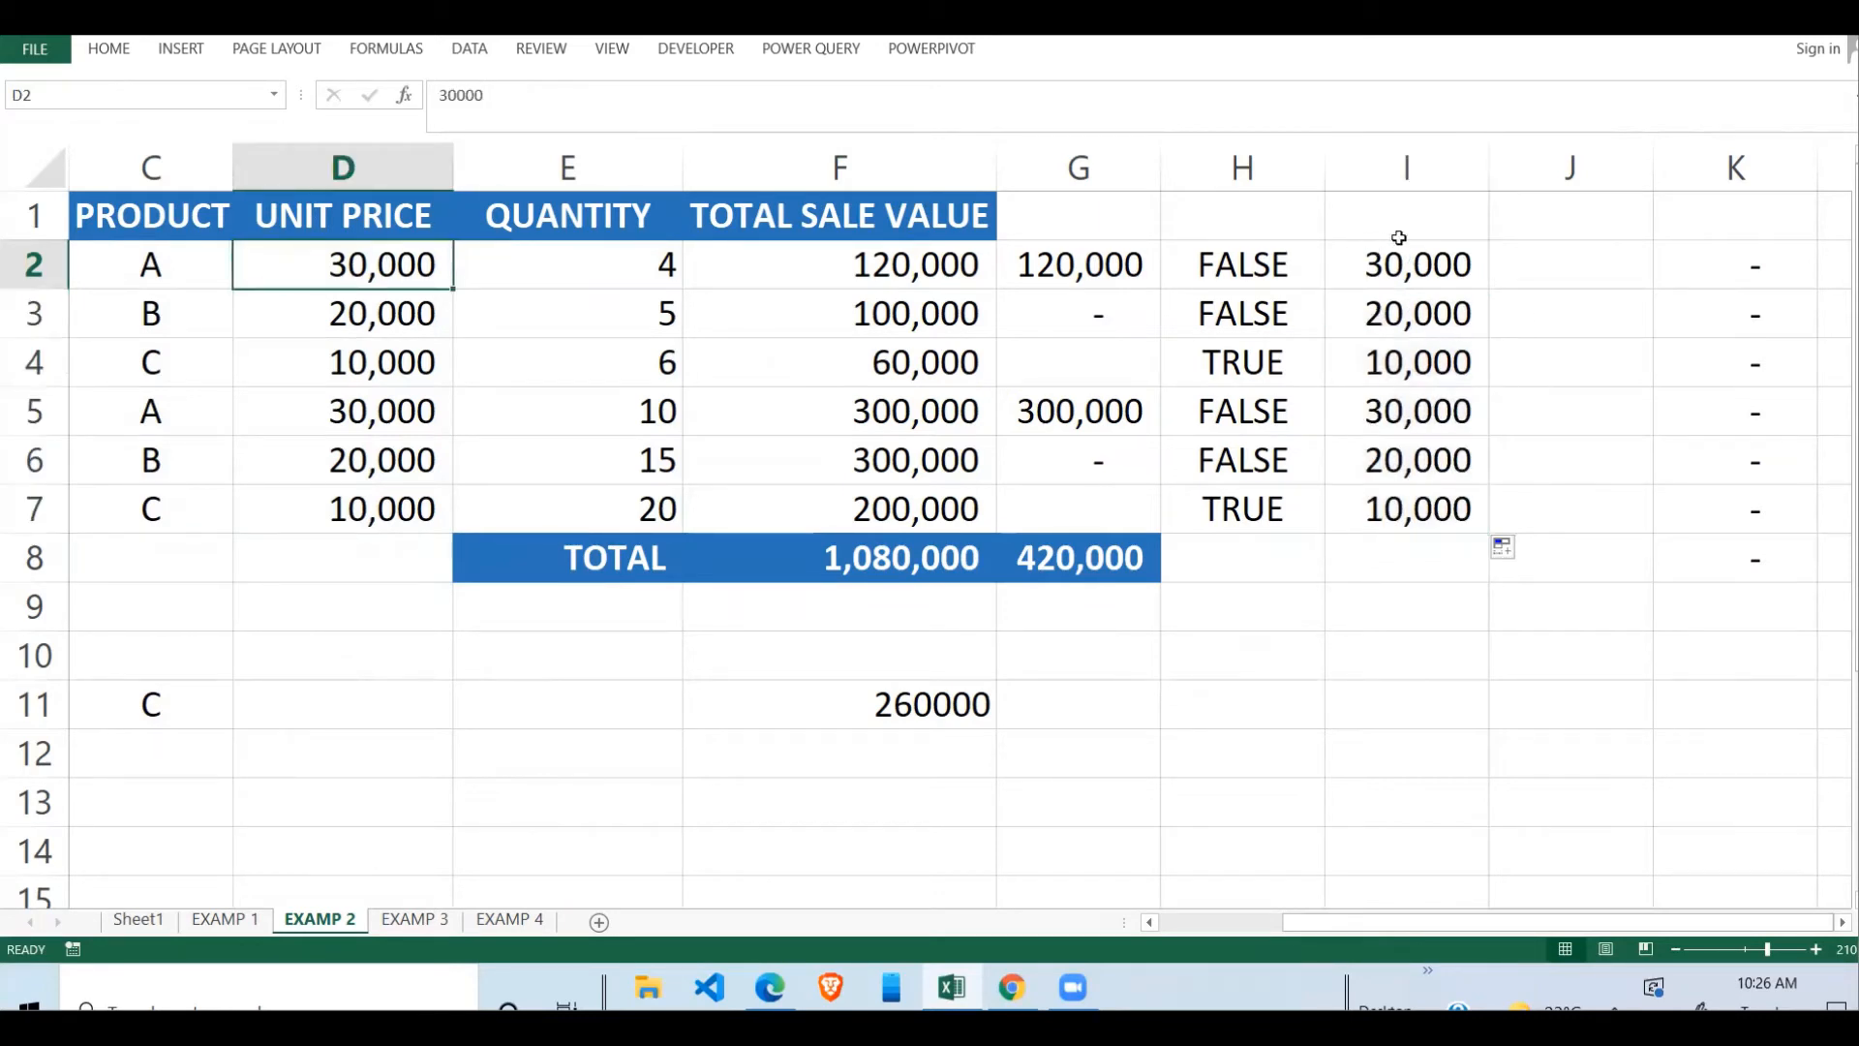
{"action": "left_click_drag", "start_coordinate": [343, 264], "coordinate": [455, 532]}
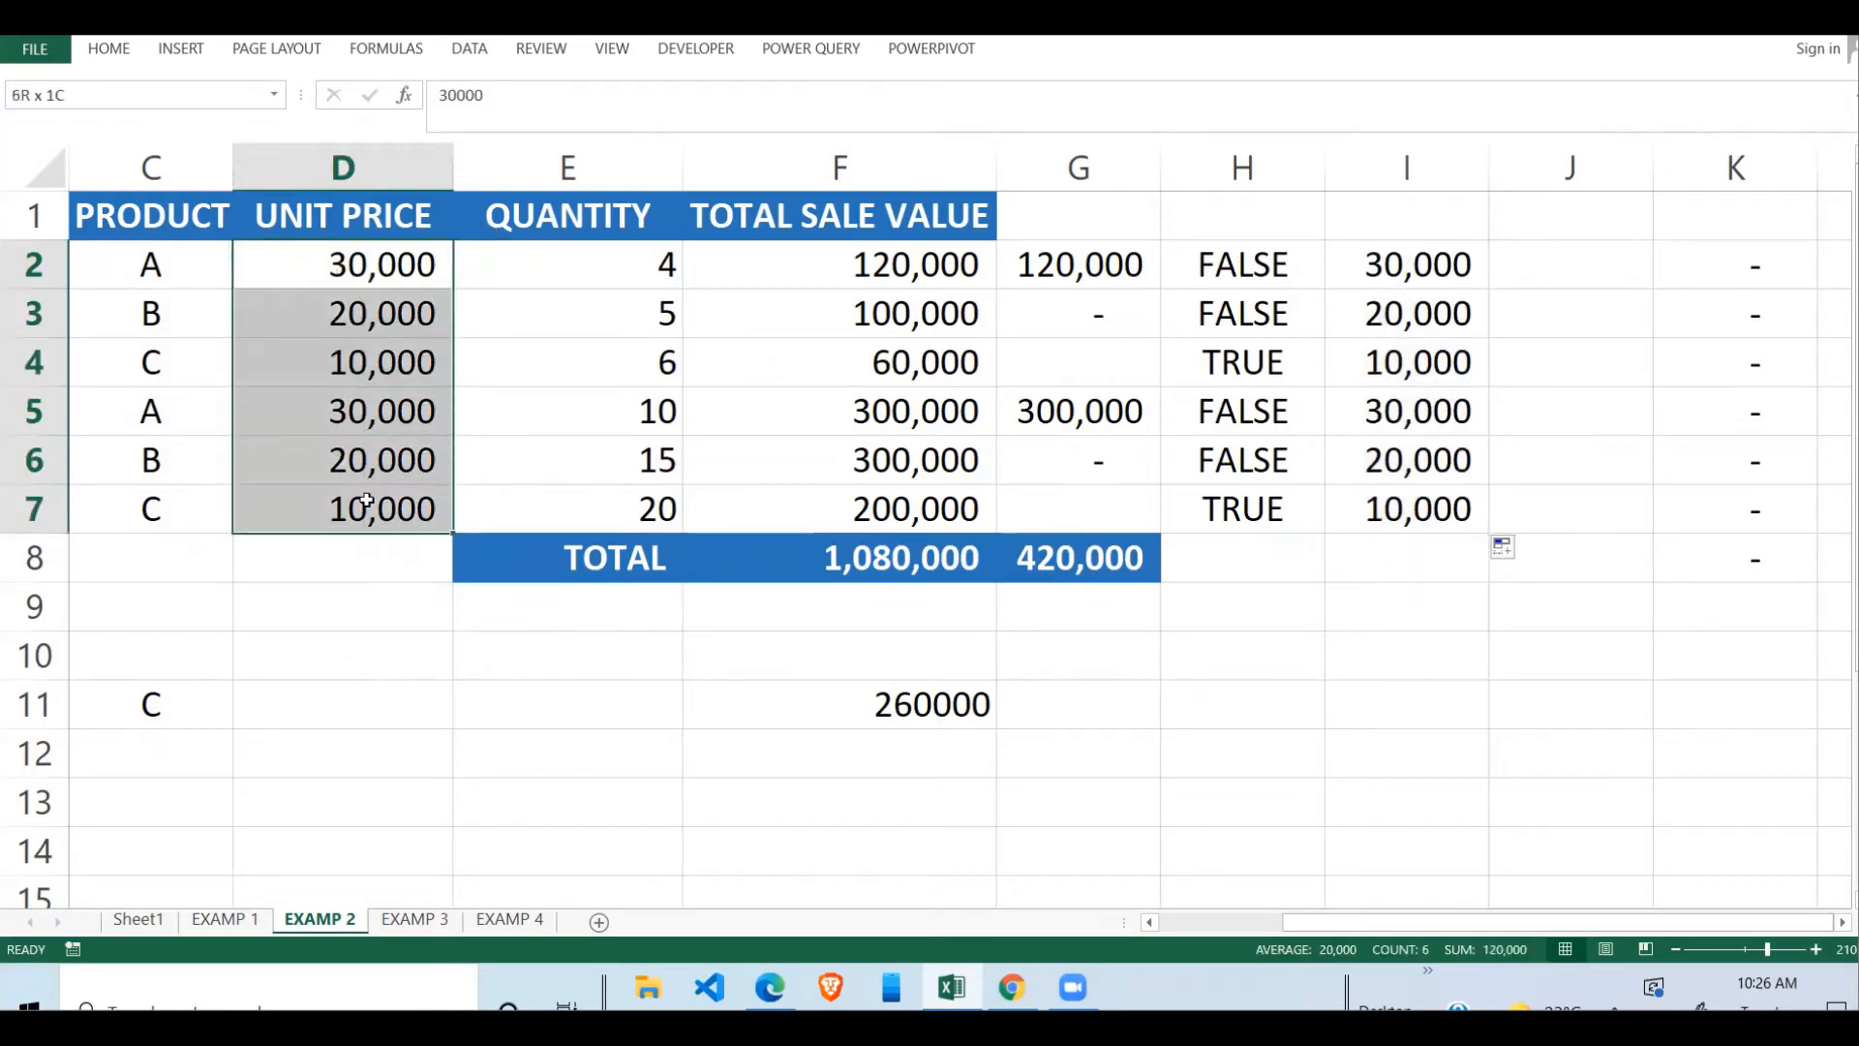
{"action": "left_click_drag", "start_coordinate": [1409, 269], "coordinate": [1429, 513]}
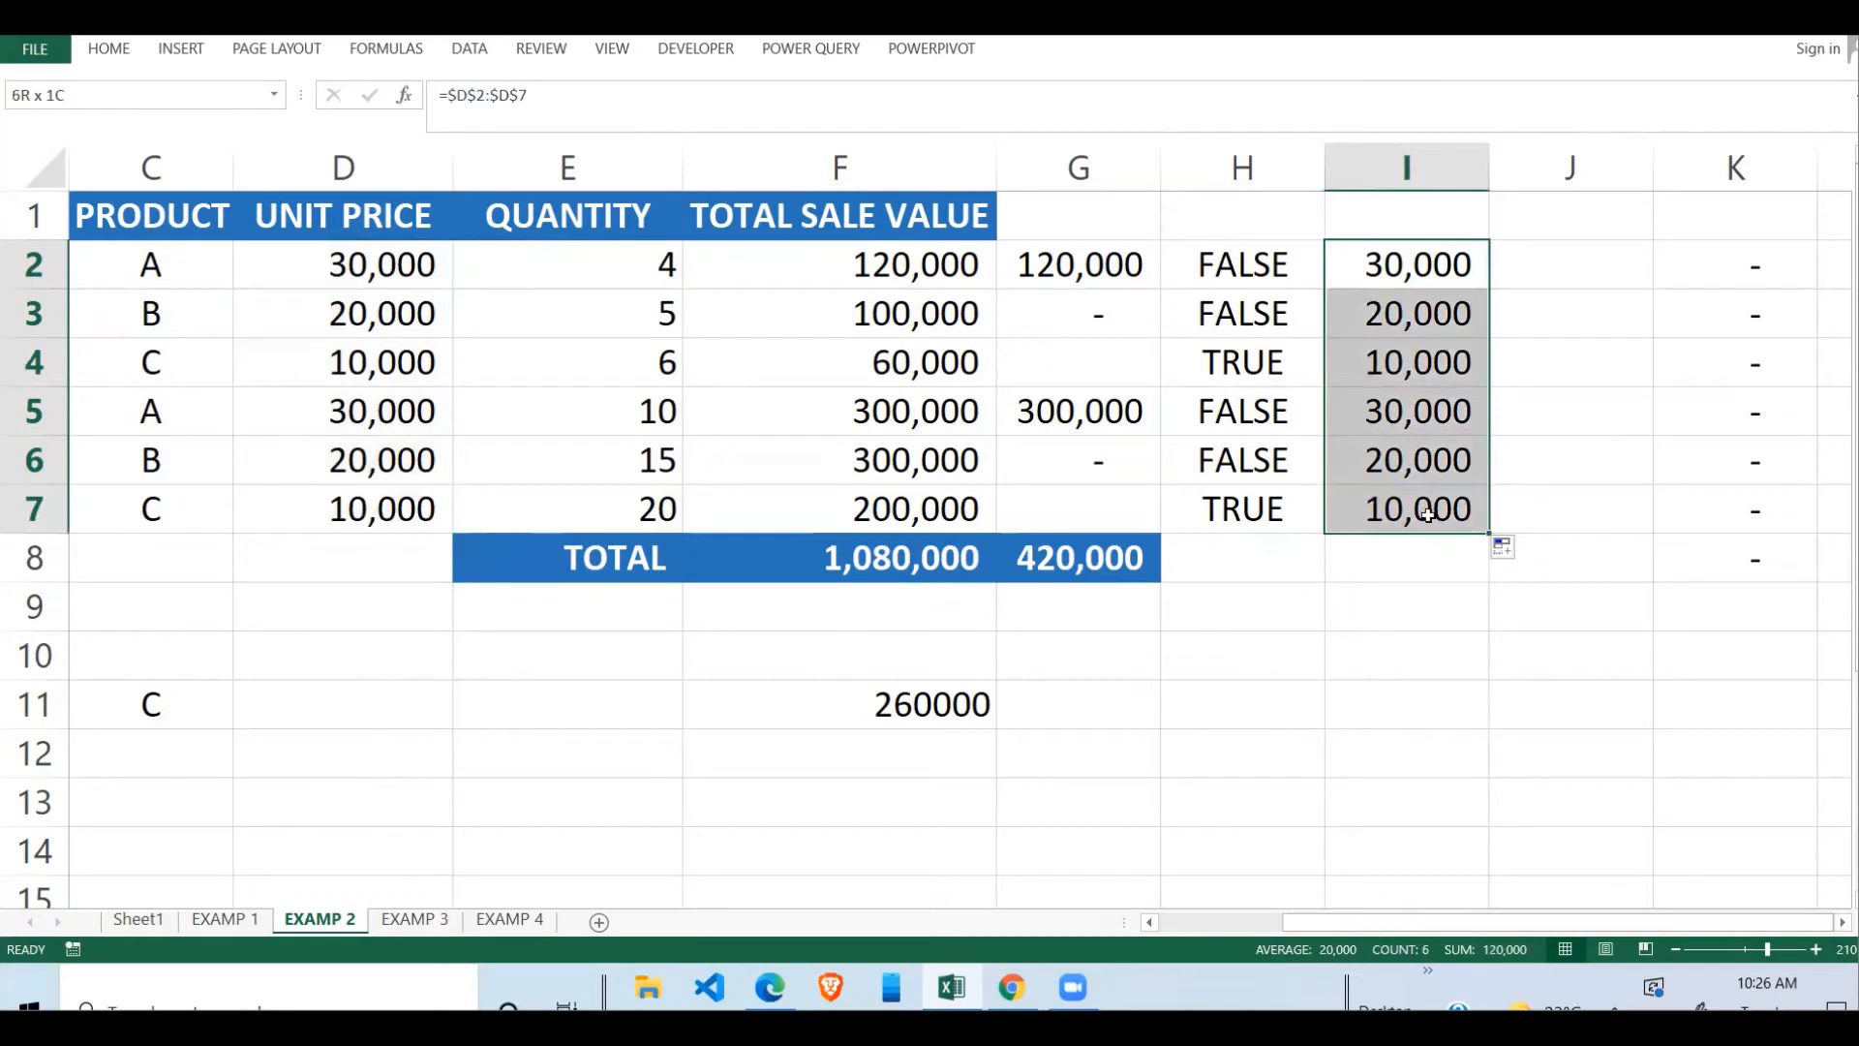
- Check the quantity array in F11's formula, enter =$E$2:$E$7 in J2 and fill it down to J7
{"action": "left_click", "coordinate": [1559, 260]}
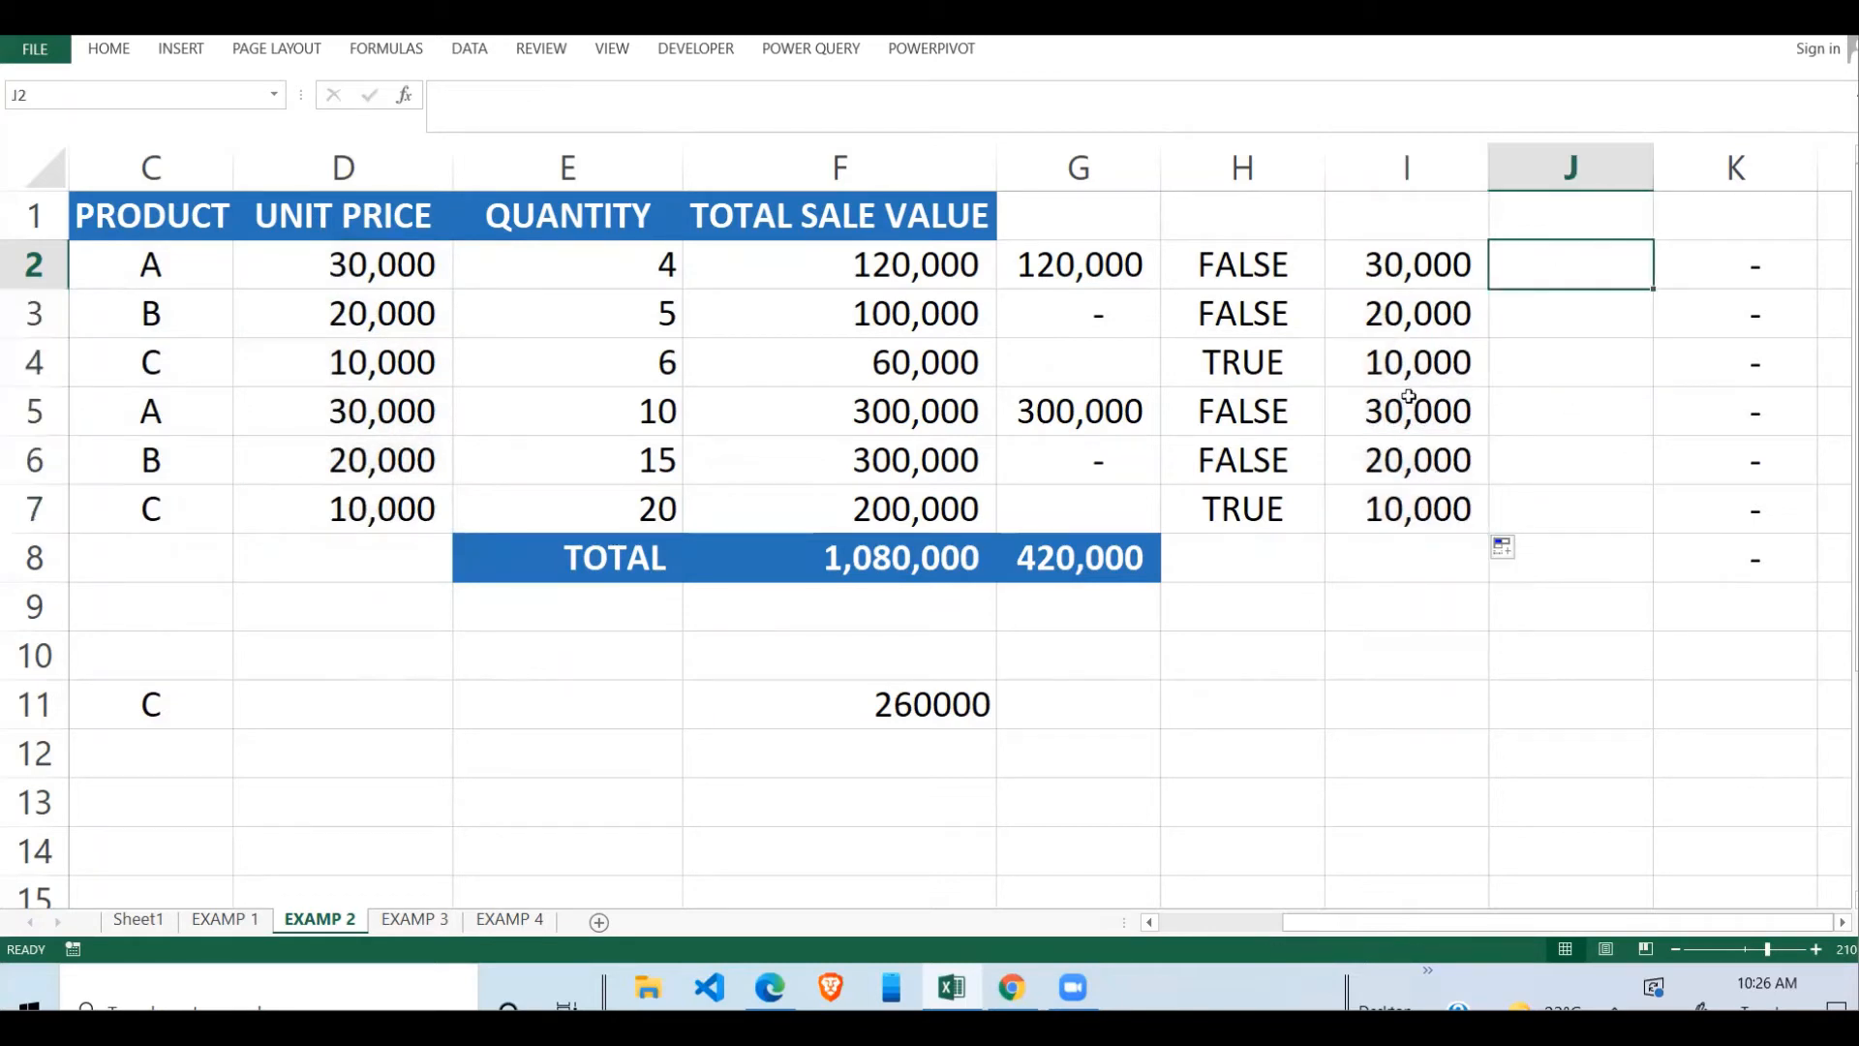
{"action": "left_click", "coordinate": [949, 711]}
{"action": "double_click", "coordinate": [950, 711]}
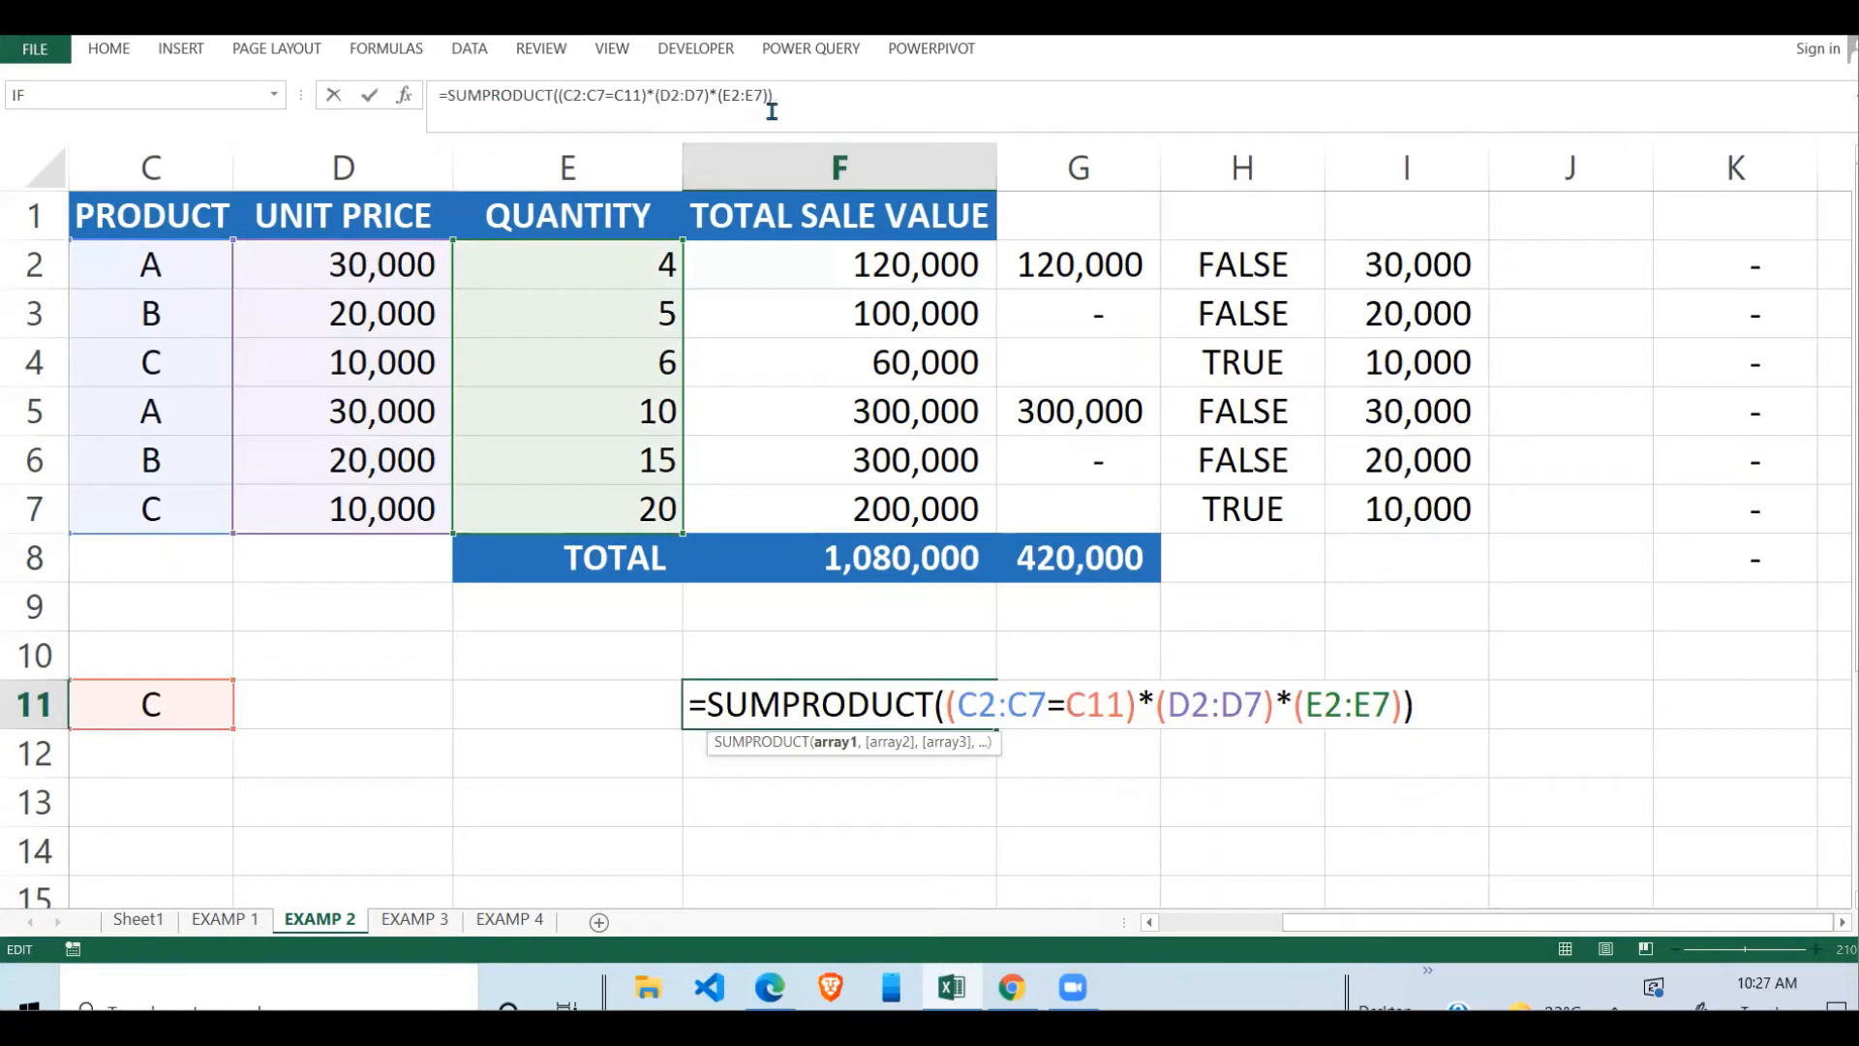
{"action": "key", "text": "Return"}
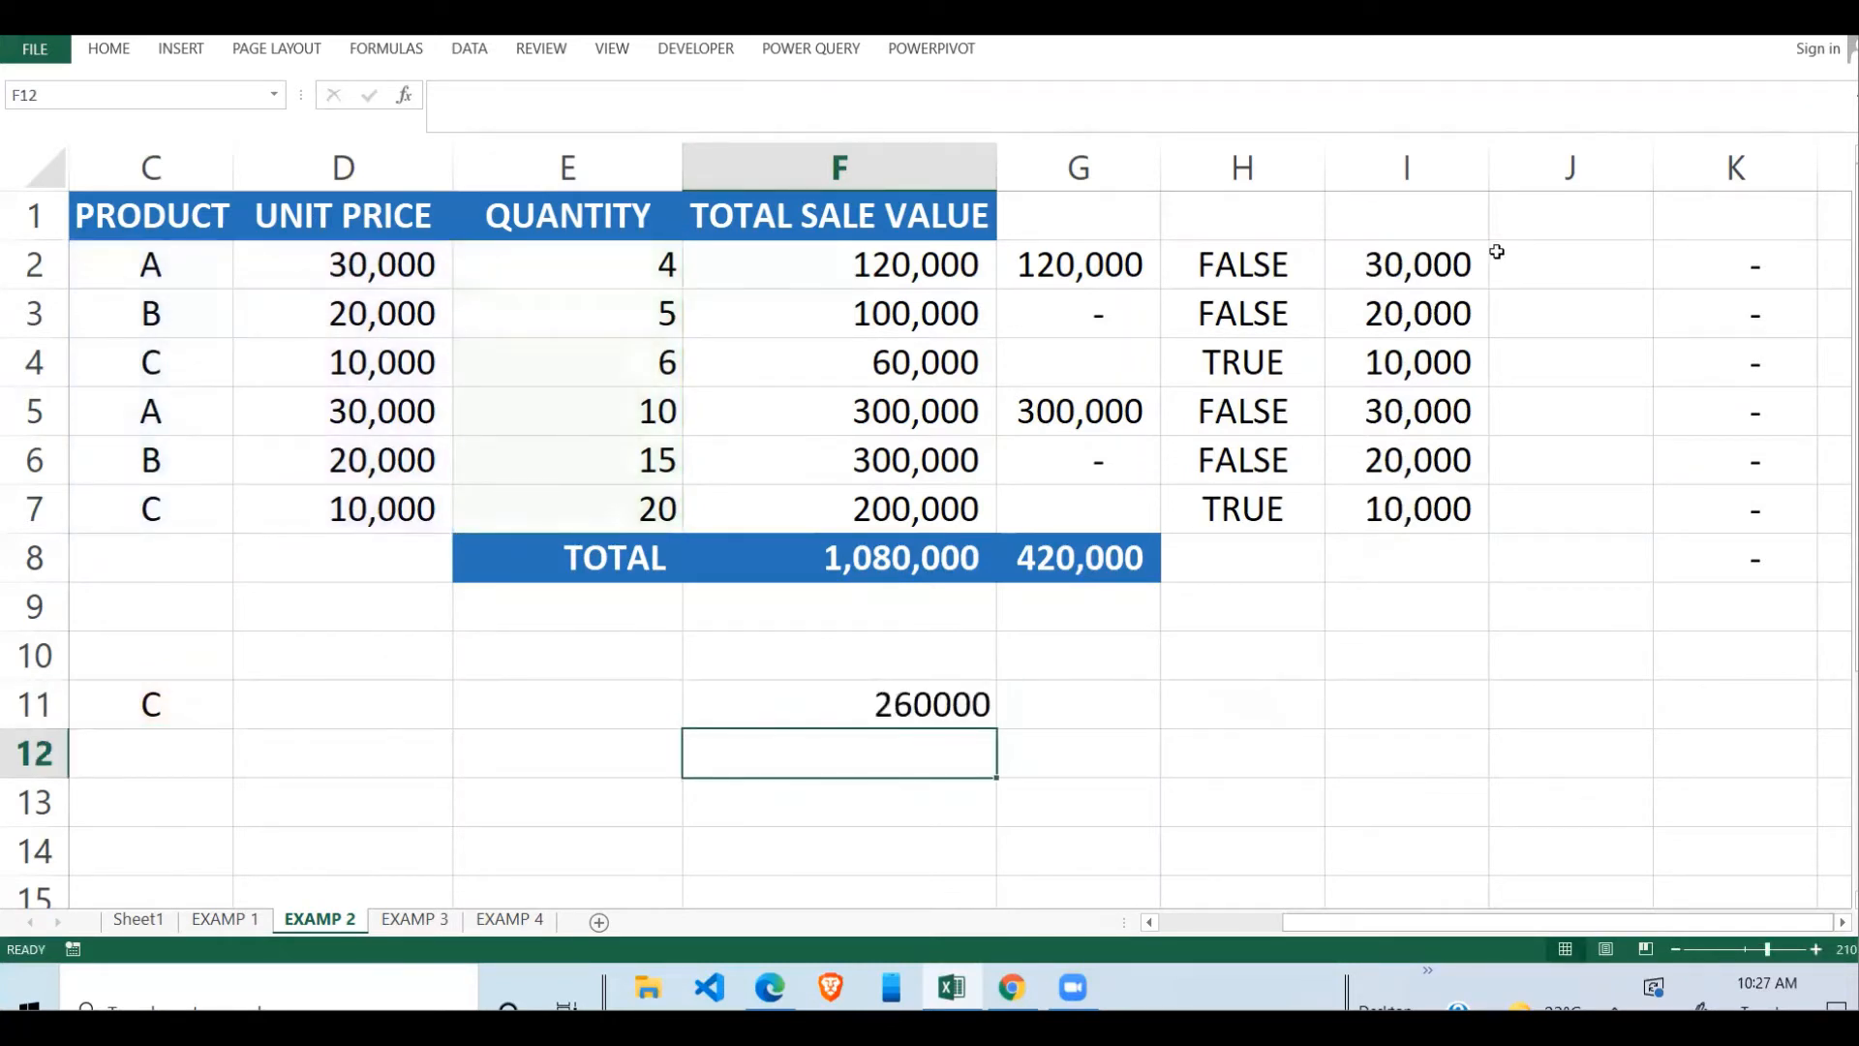
{"action": "left_click", "coordinate": [1545, 262]}
{"action": "type", "text": "="}
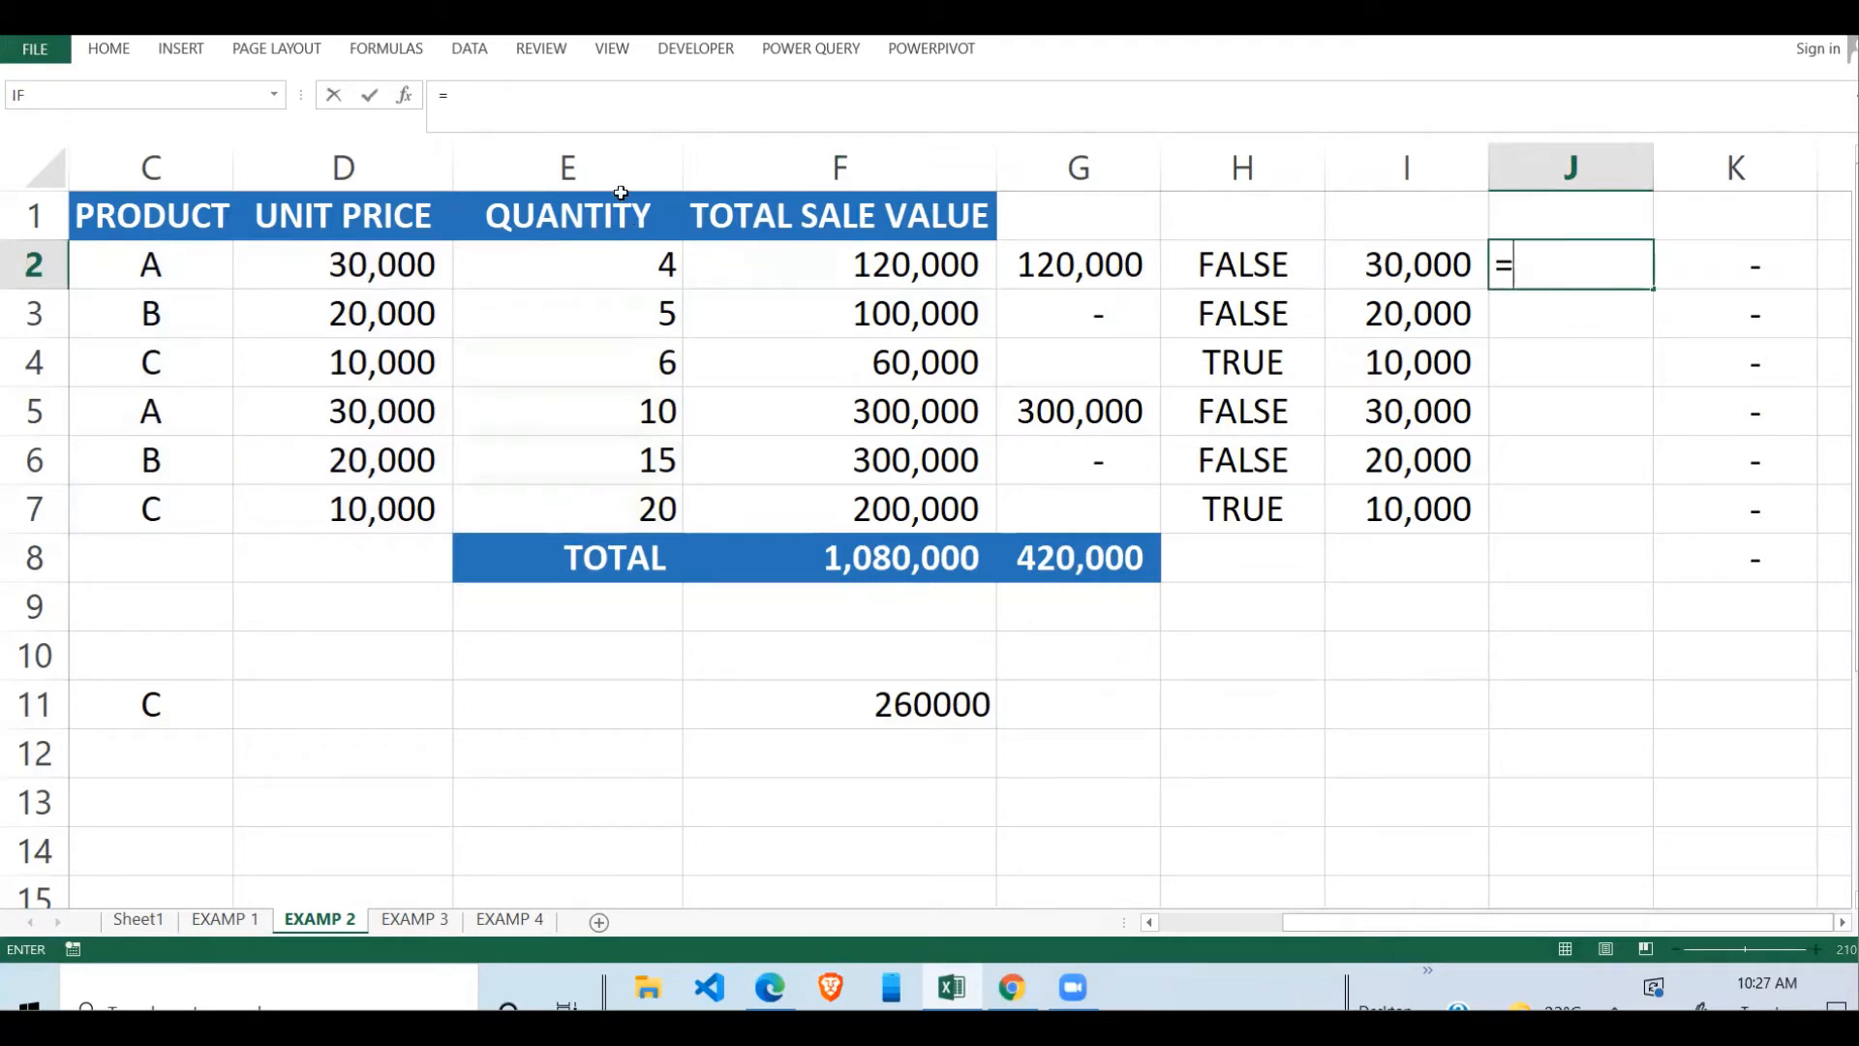
{"action": "left_click_drag", "start_coordinate": [634, 275], "coordinate": [649, 506]}
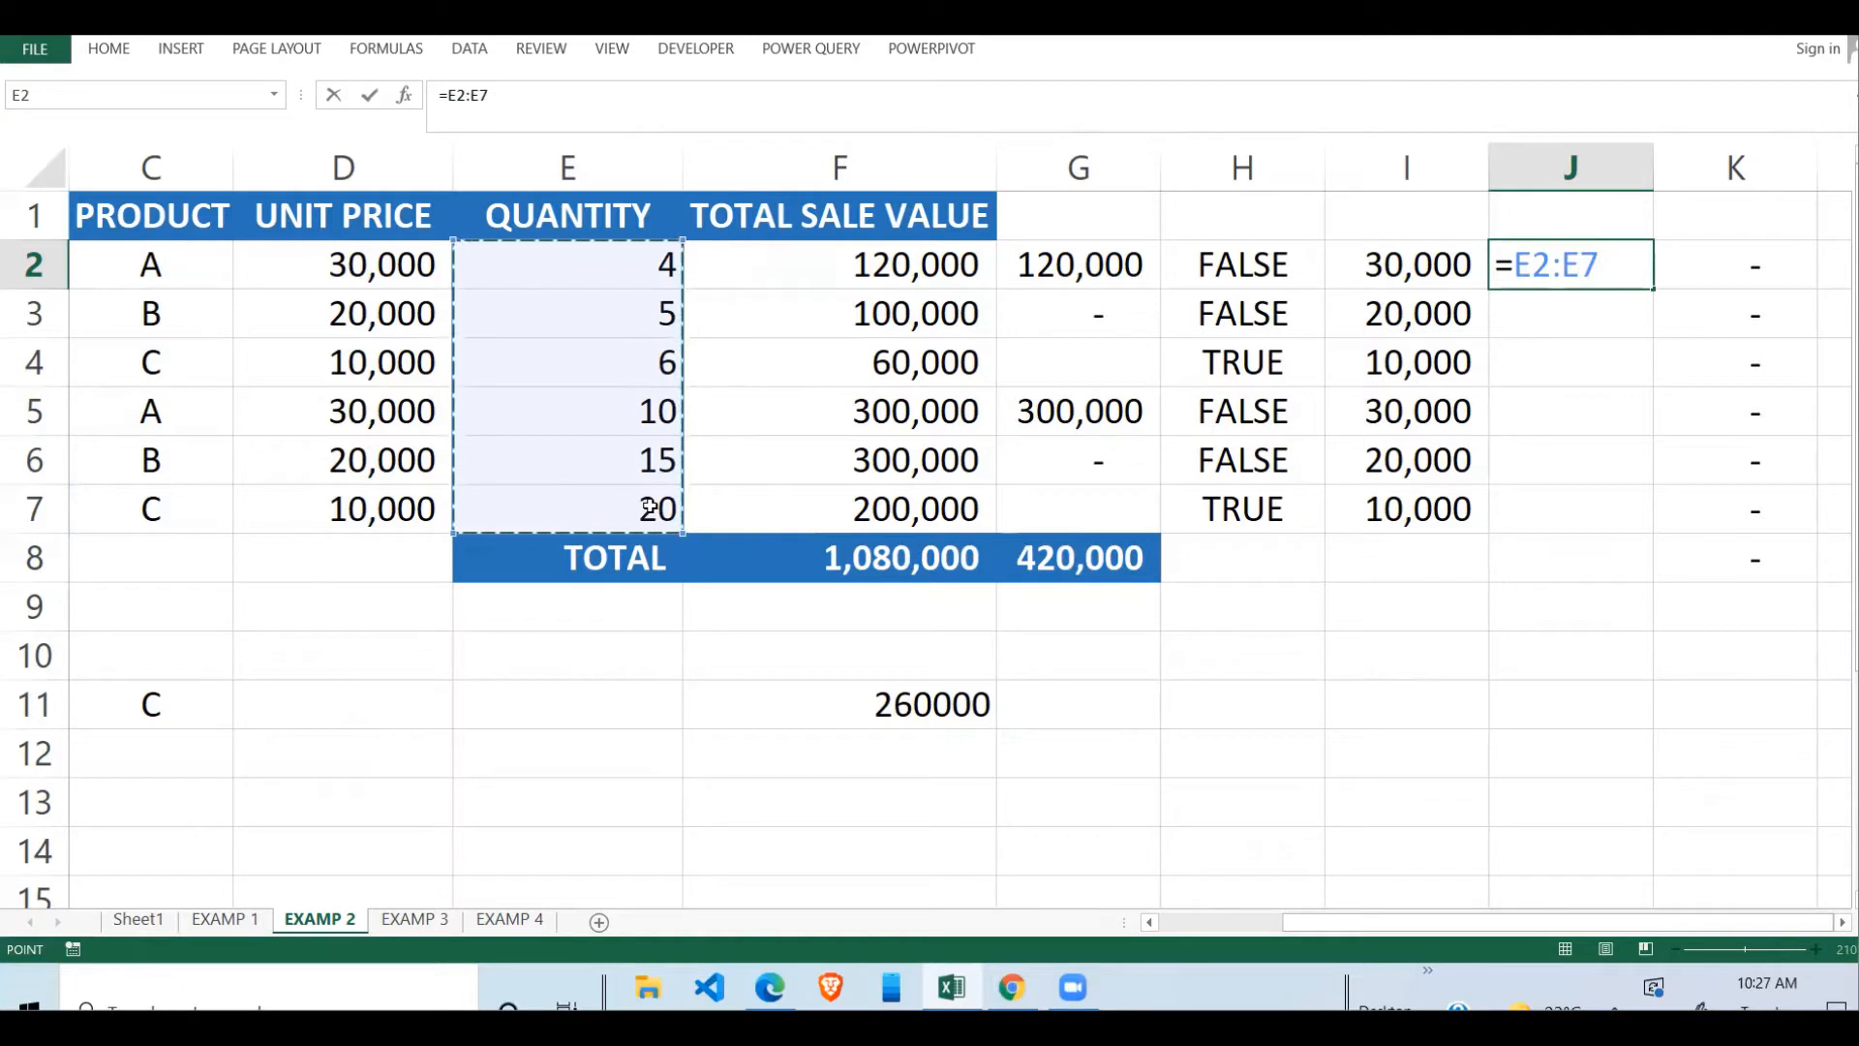
{"action": "key", "text": "F4"}
{"action": "key", "text": "Return"}
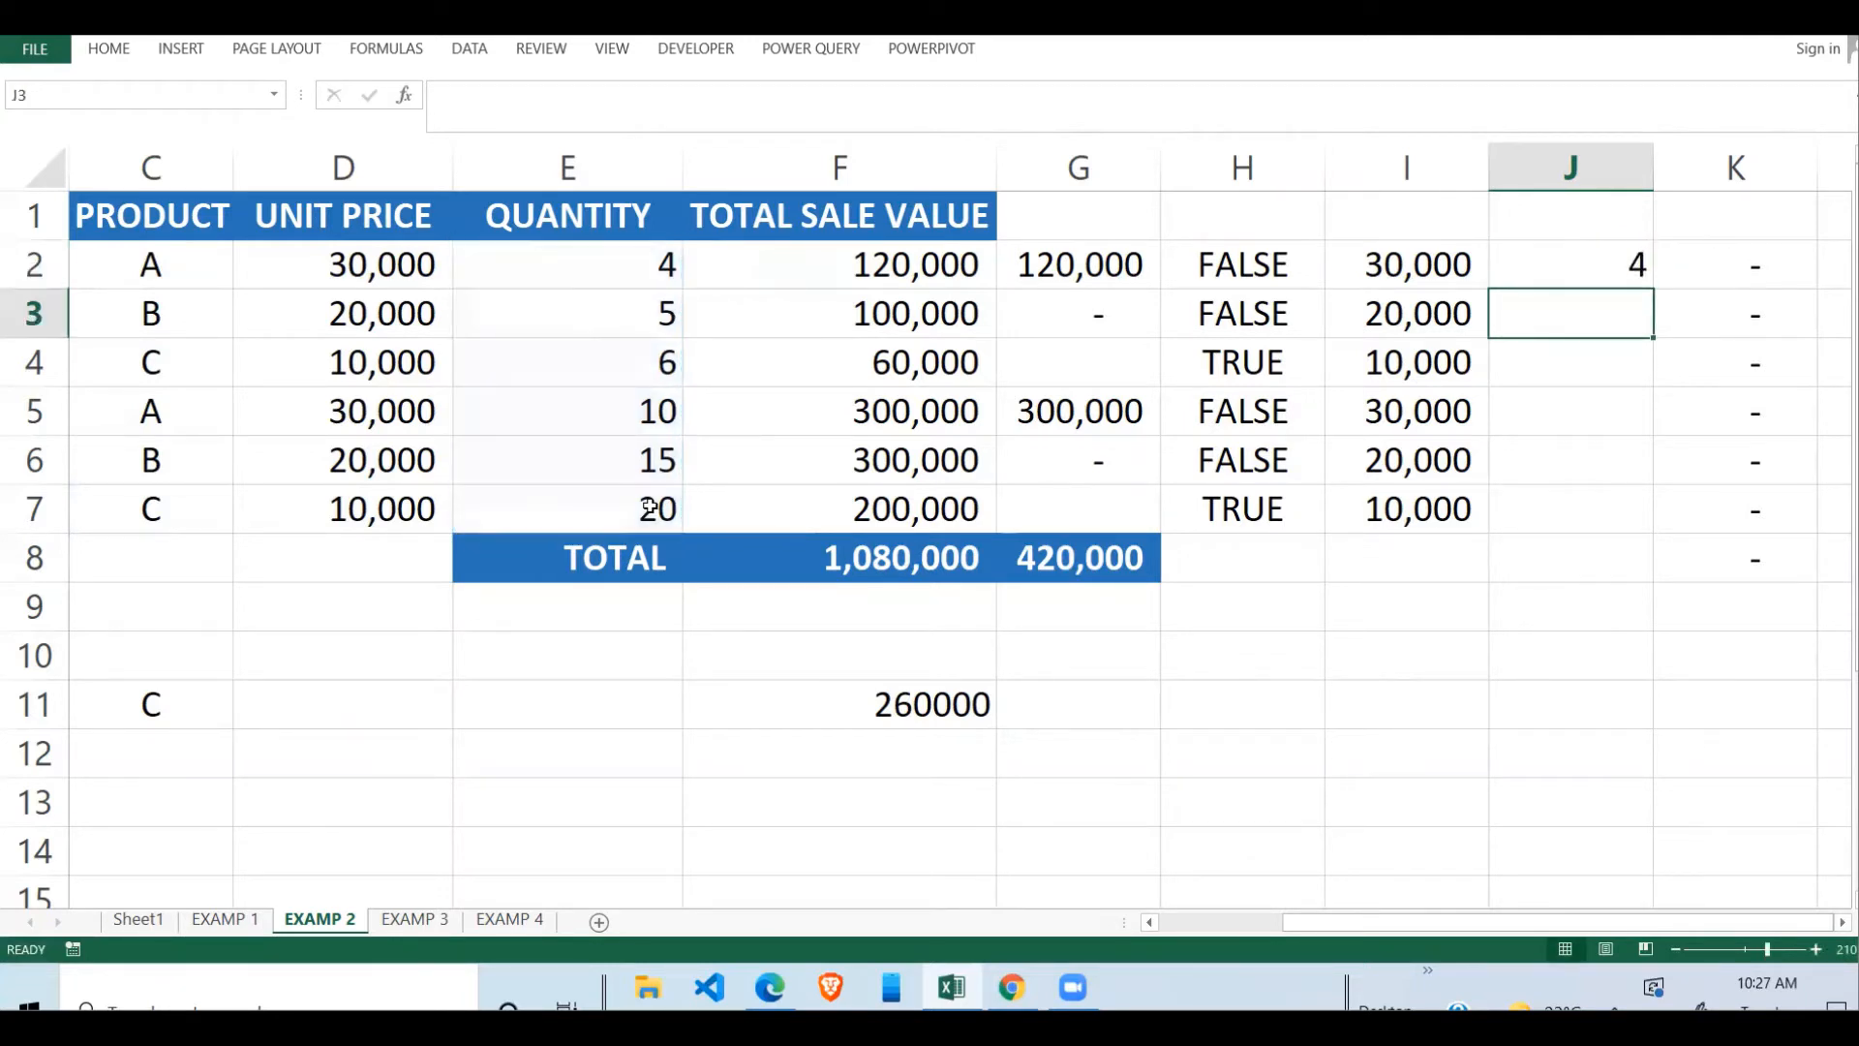
{"action": "left_click", "coordinate": [1568, 263]}
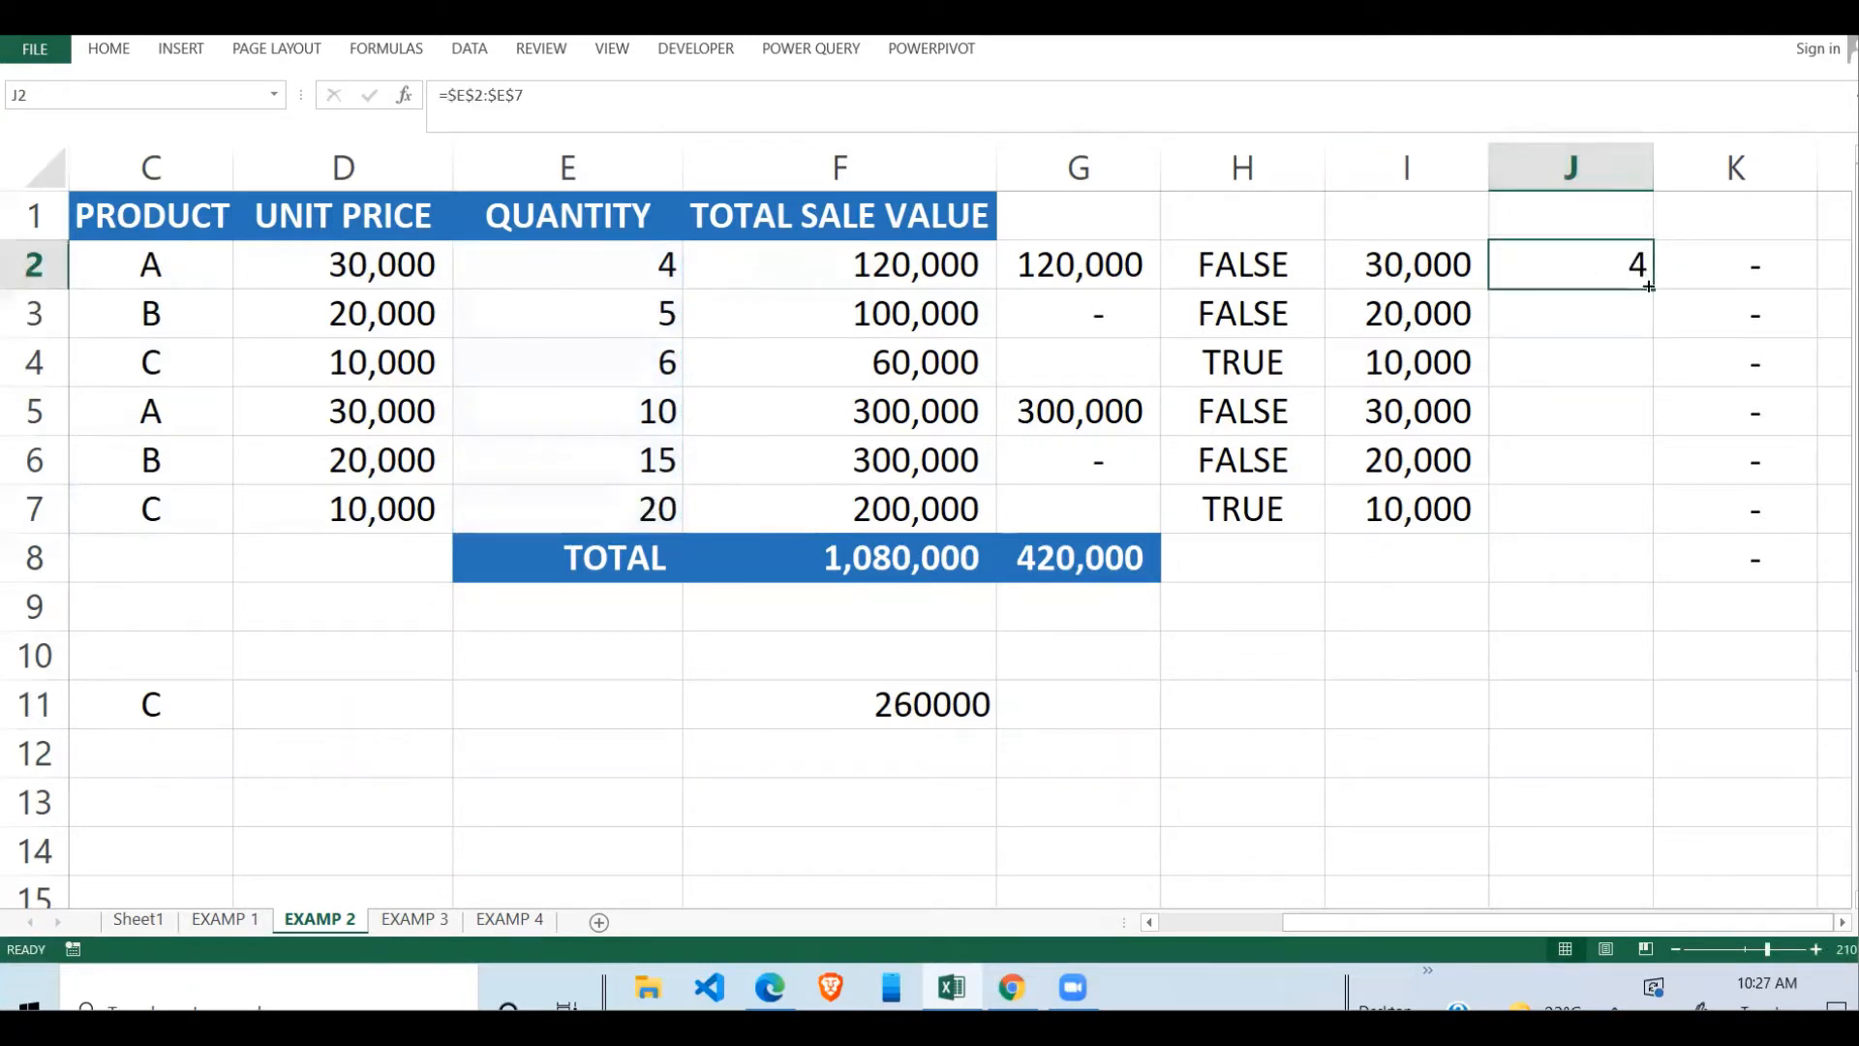
{"action": "left_click_drag", "start_coordinate": [1654, 287], "coordinate": [1598, 527]}
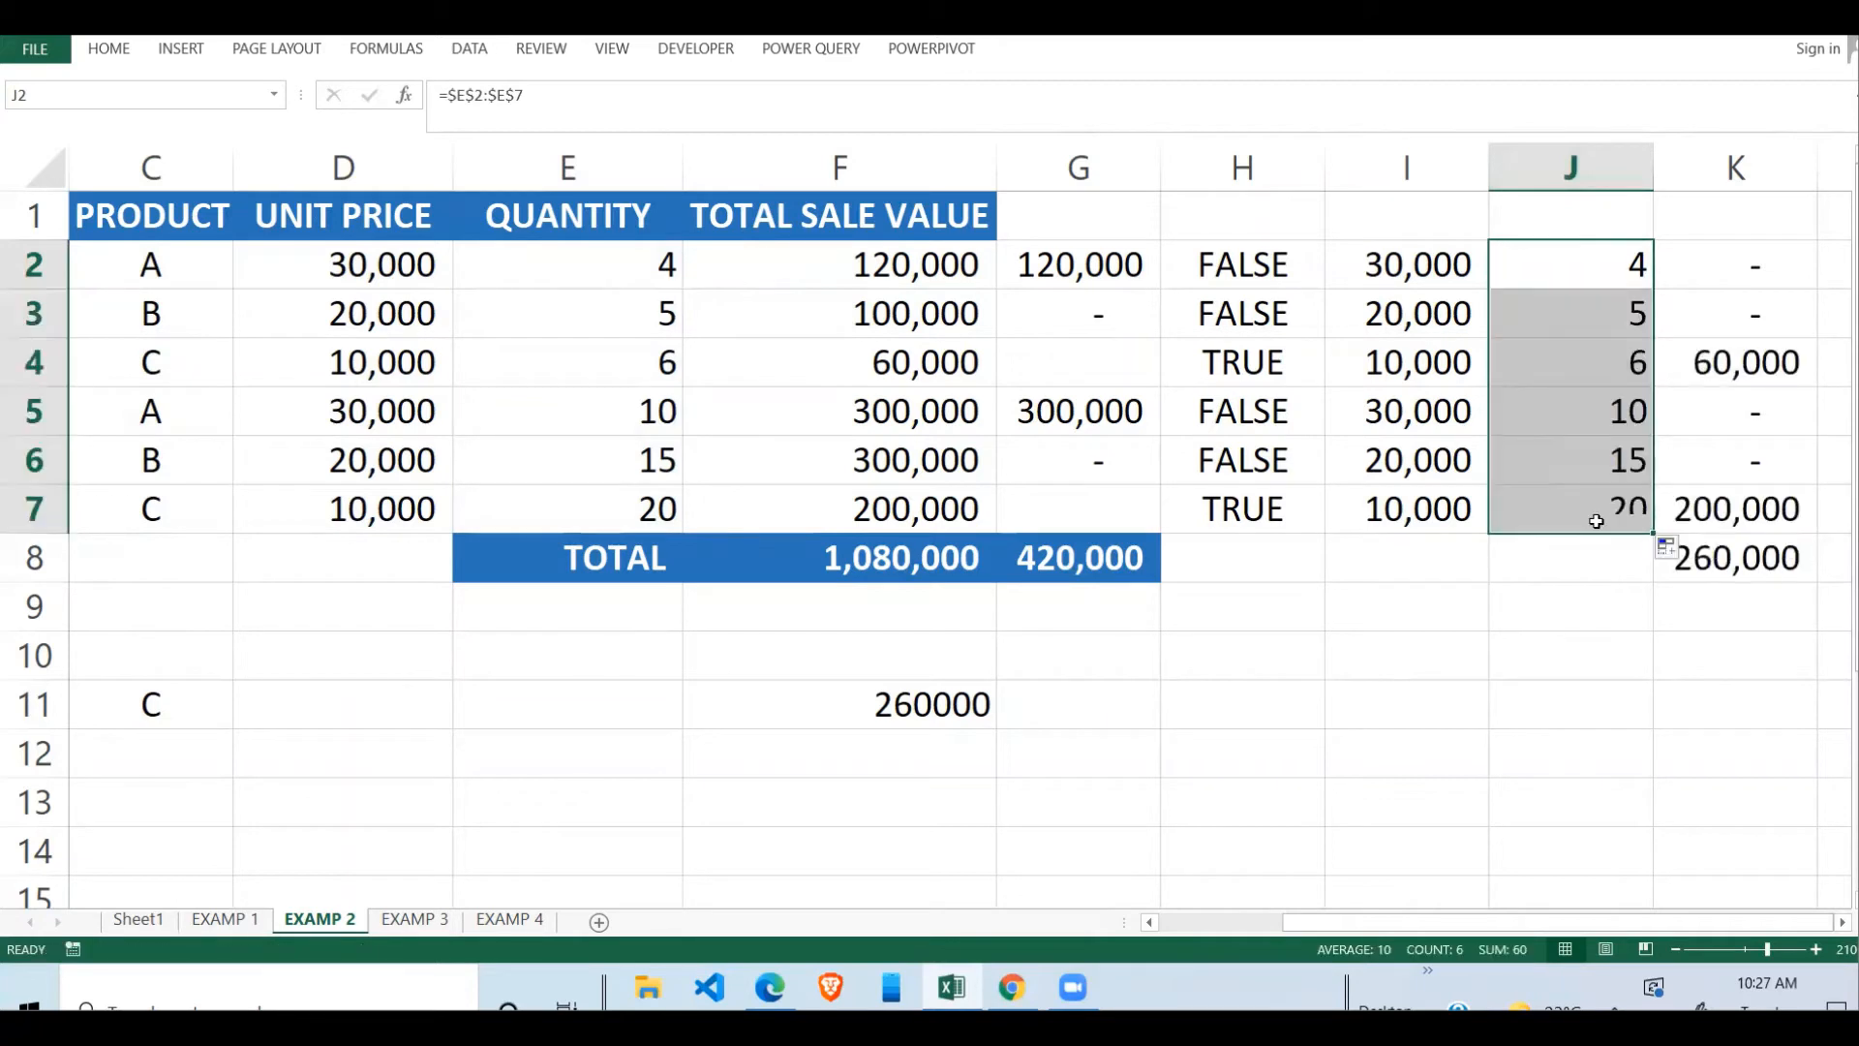
- Enter =H2*I2*J2 in K2 to multiply the three arrays as F11's formula does, and fill it down to K7
{"action": "left_click", "coordinate": [917, 700]}
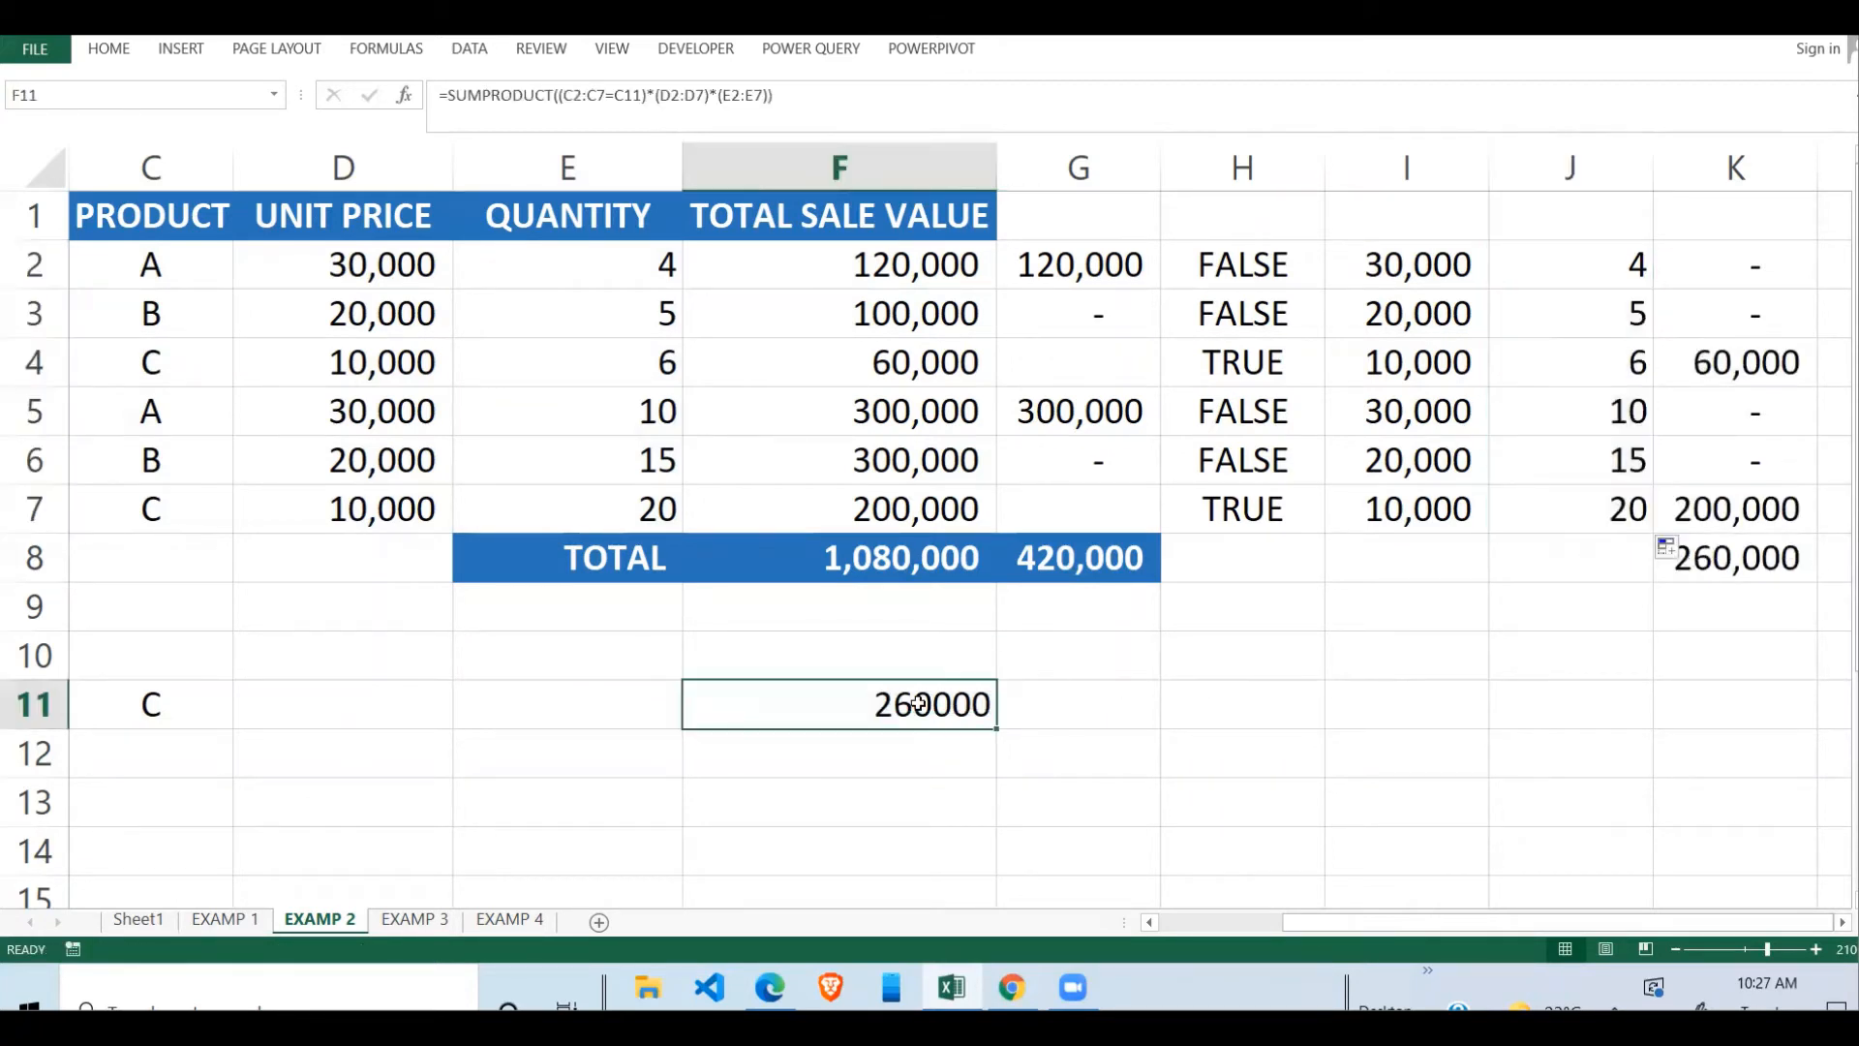
{"action": "double_click", "coordinate": [944, 700]}
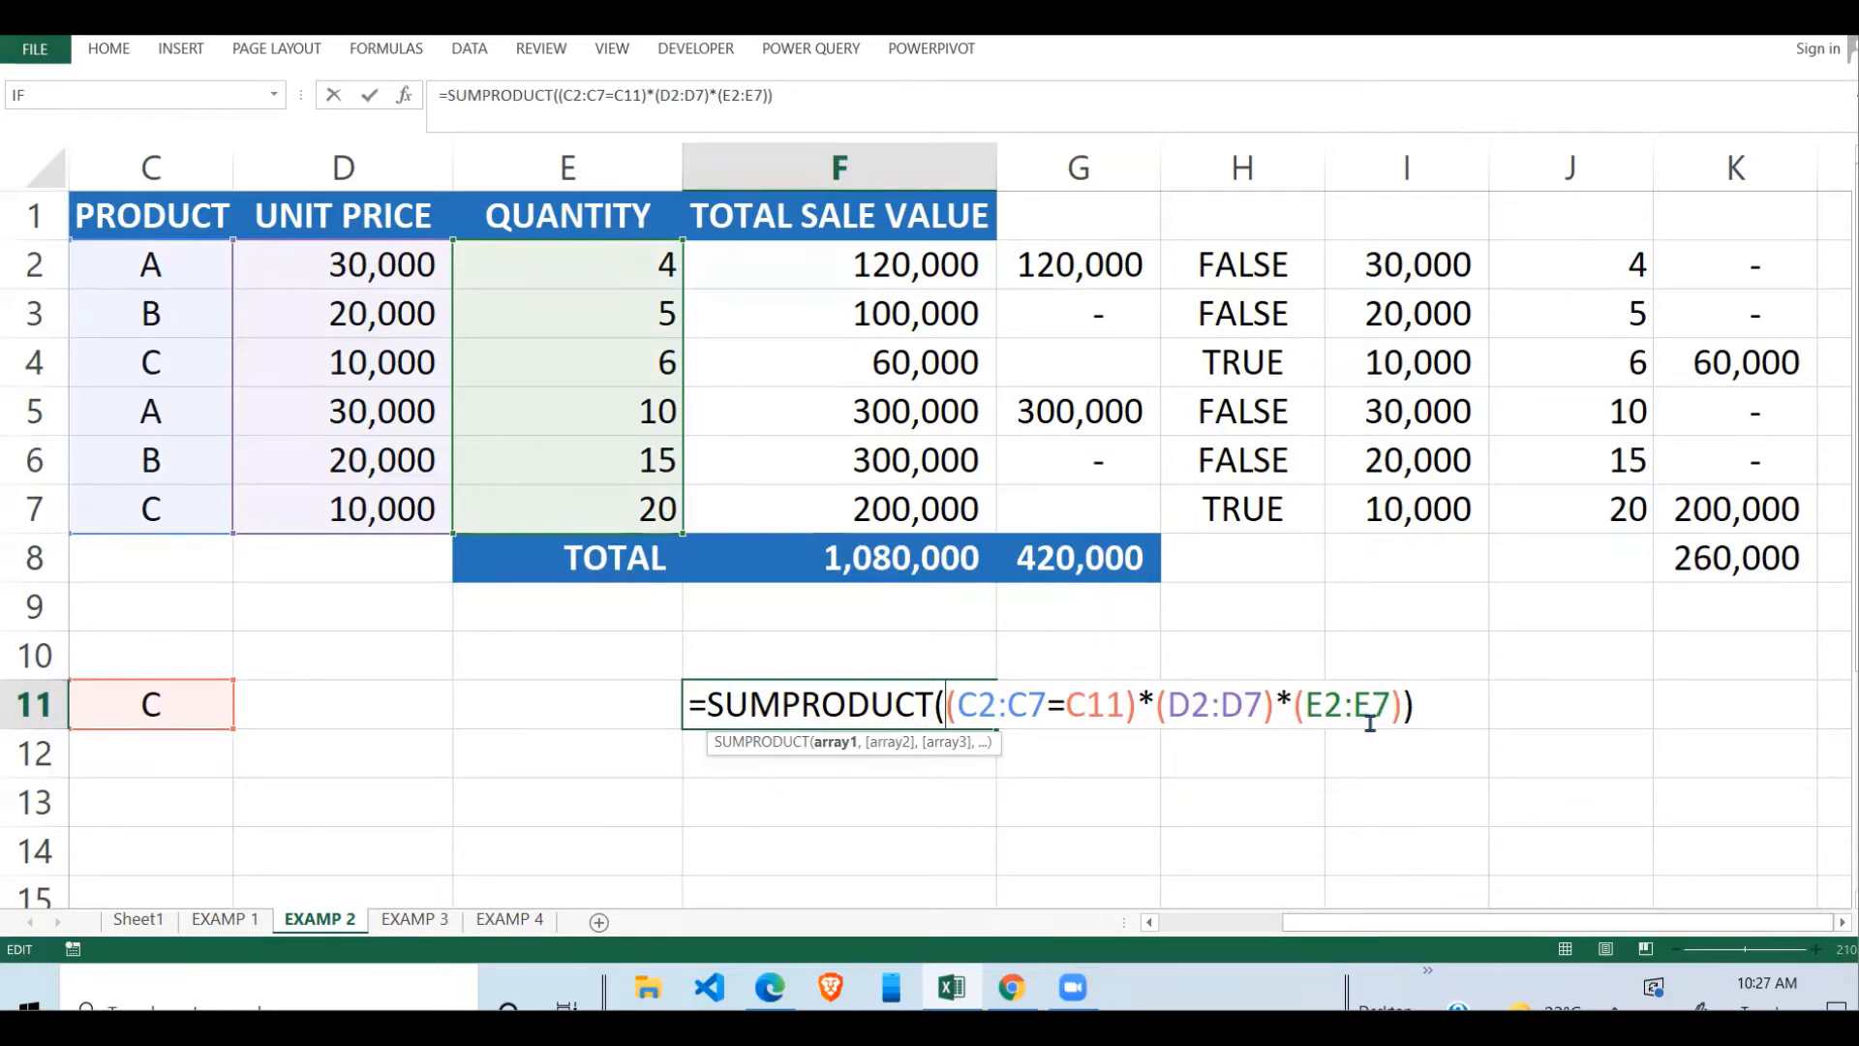
{"action": "key", "text": "Return"}
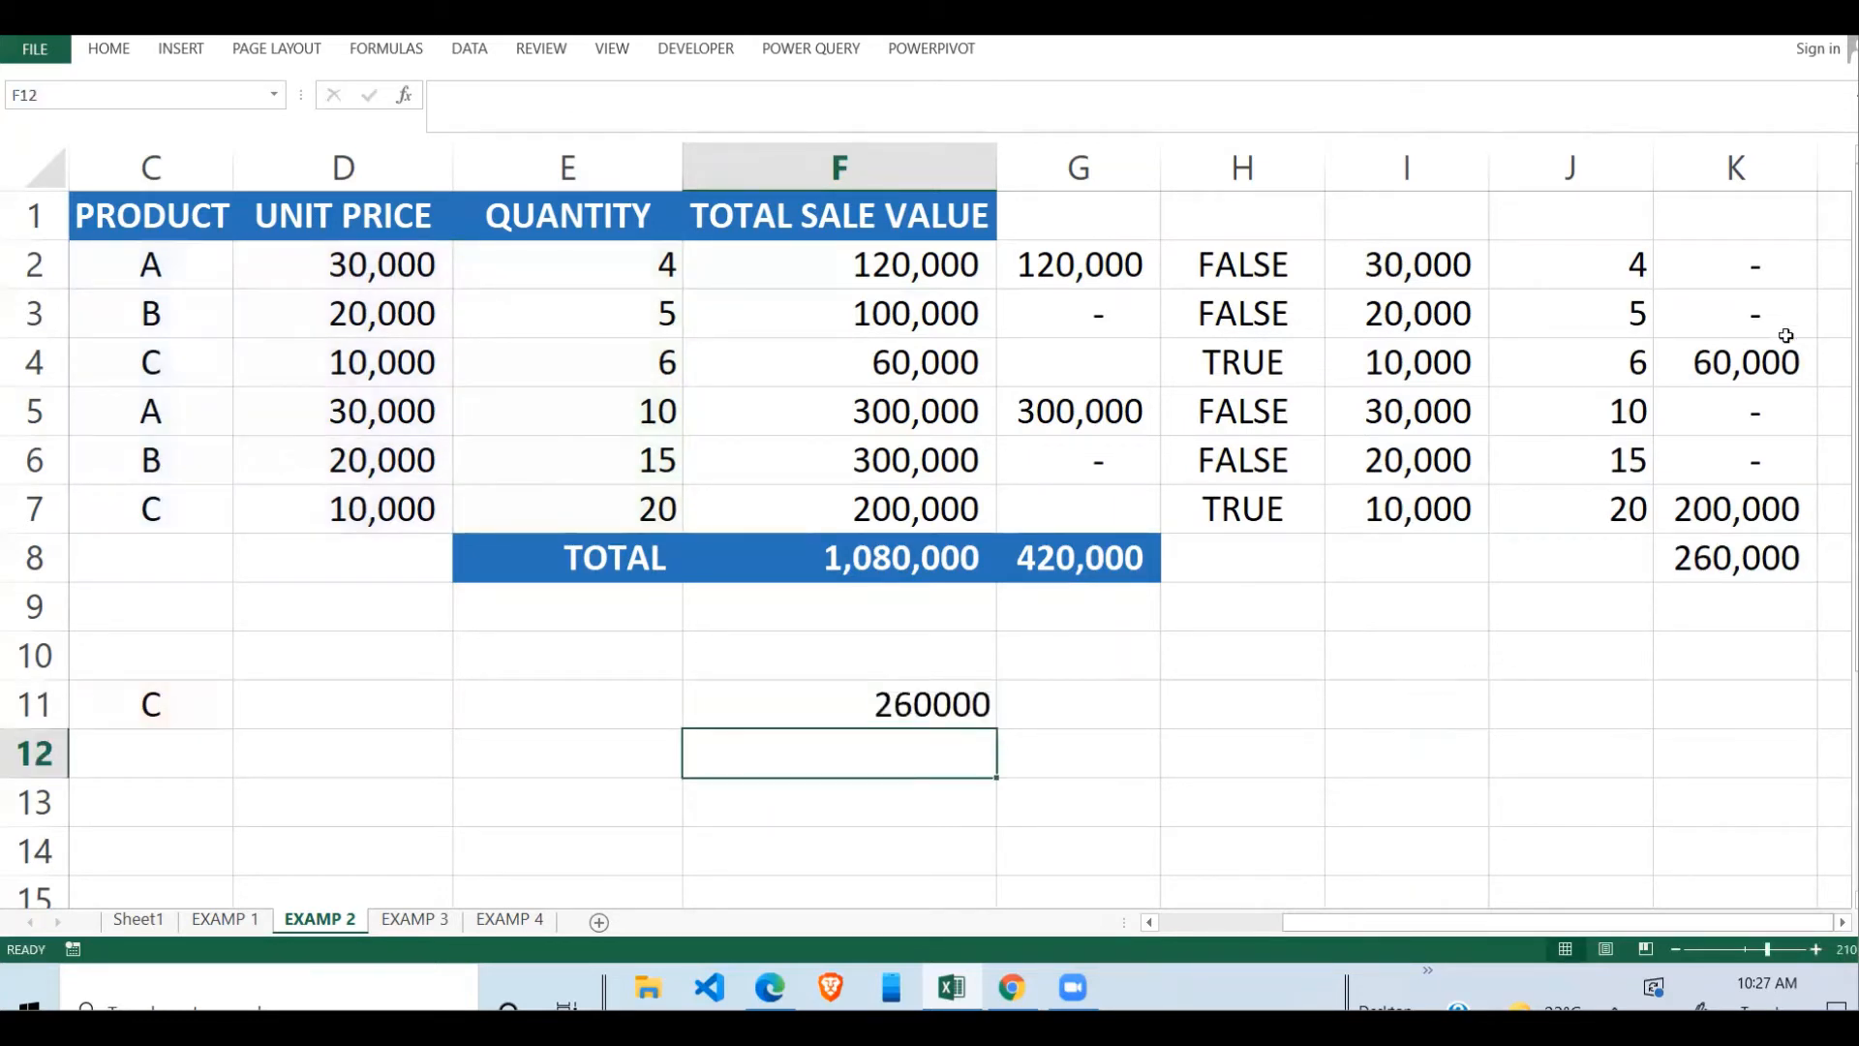
{"action": "left_click", "coordinate": [1710, 263]}
{"action": "type", "text": "="}
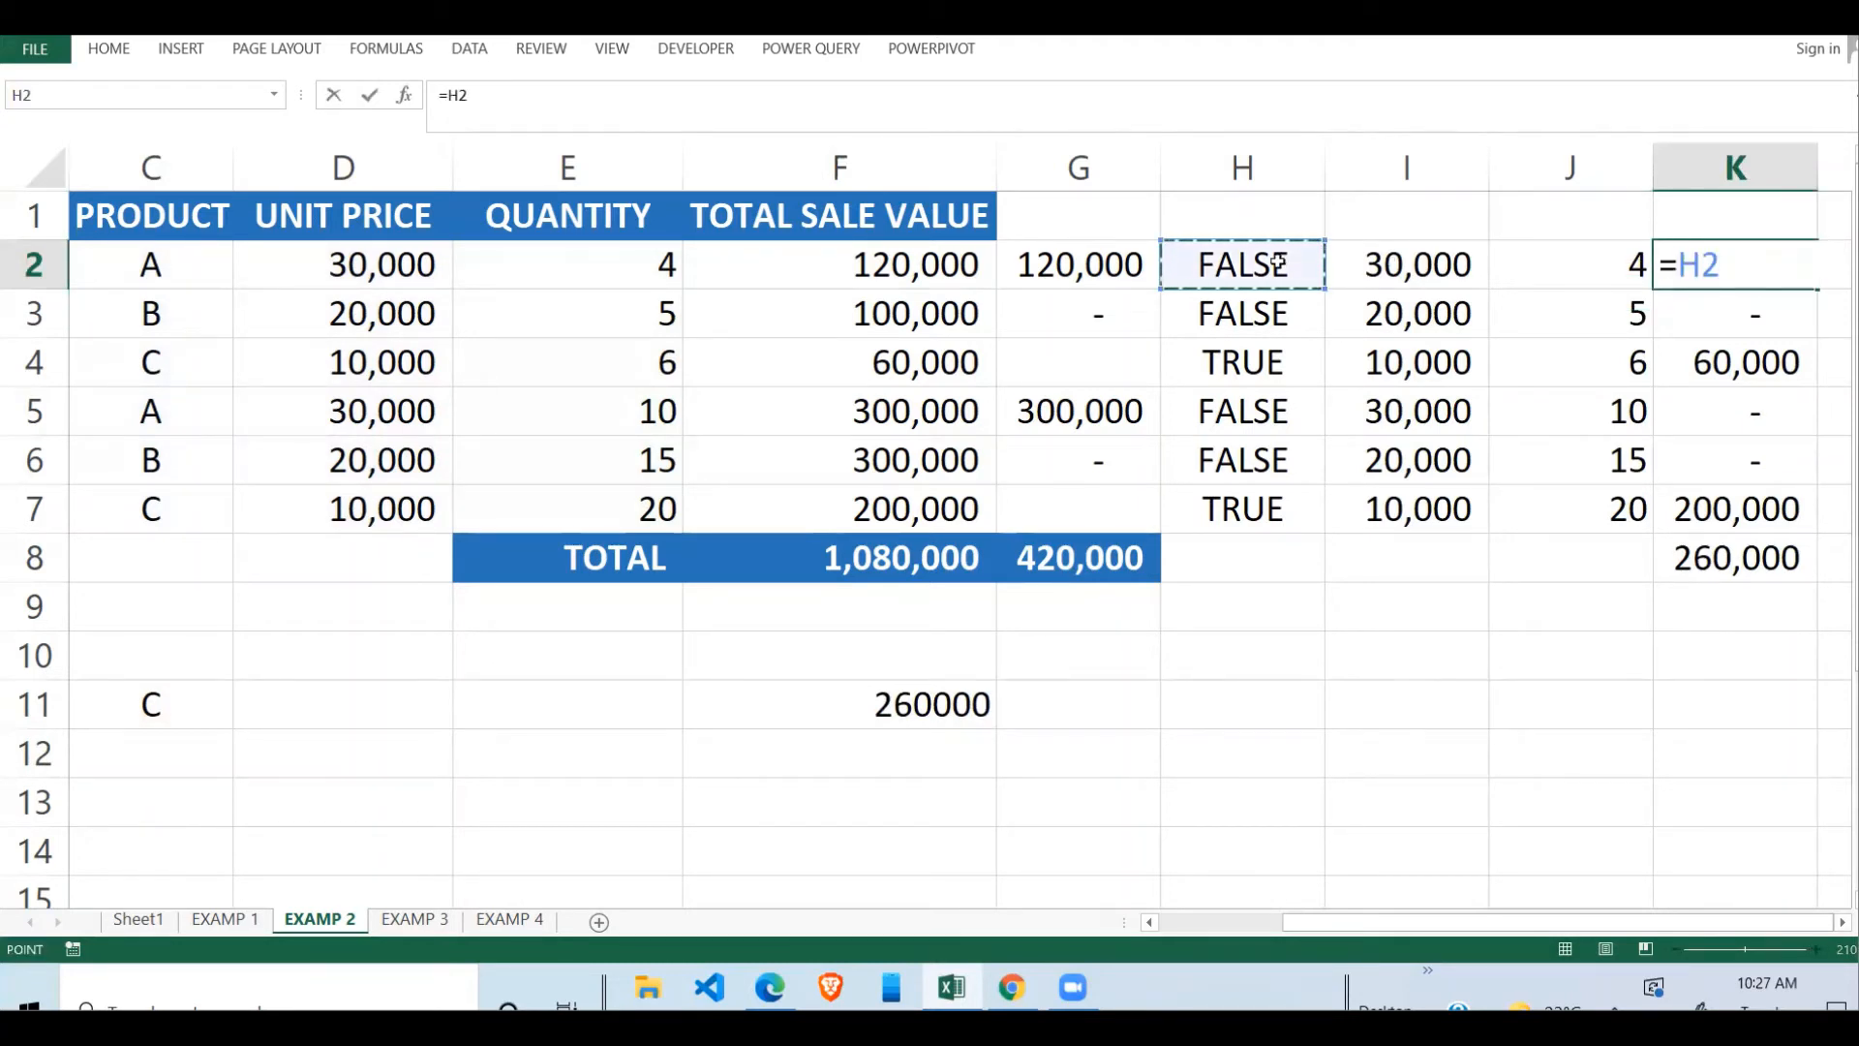
{"action": "type", "text": "*"}
{"action": "left_click", "coordinate": [1412, 266]}
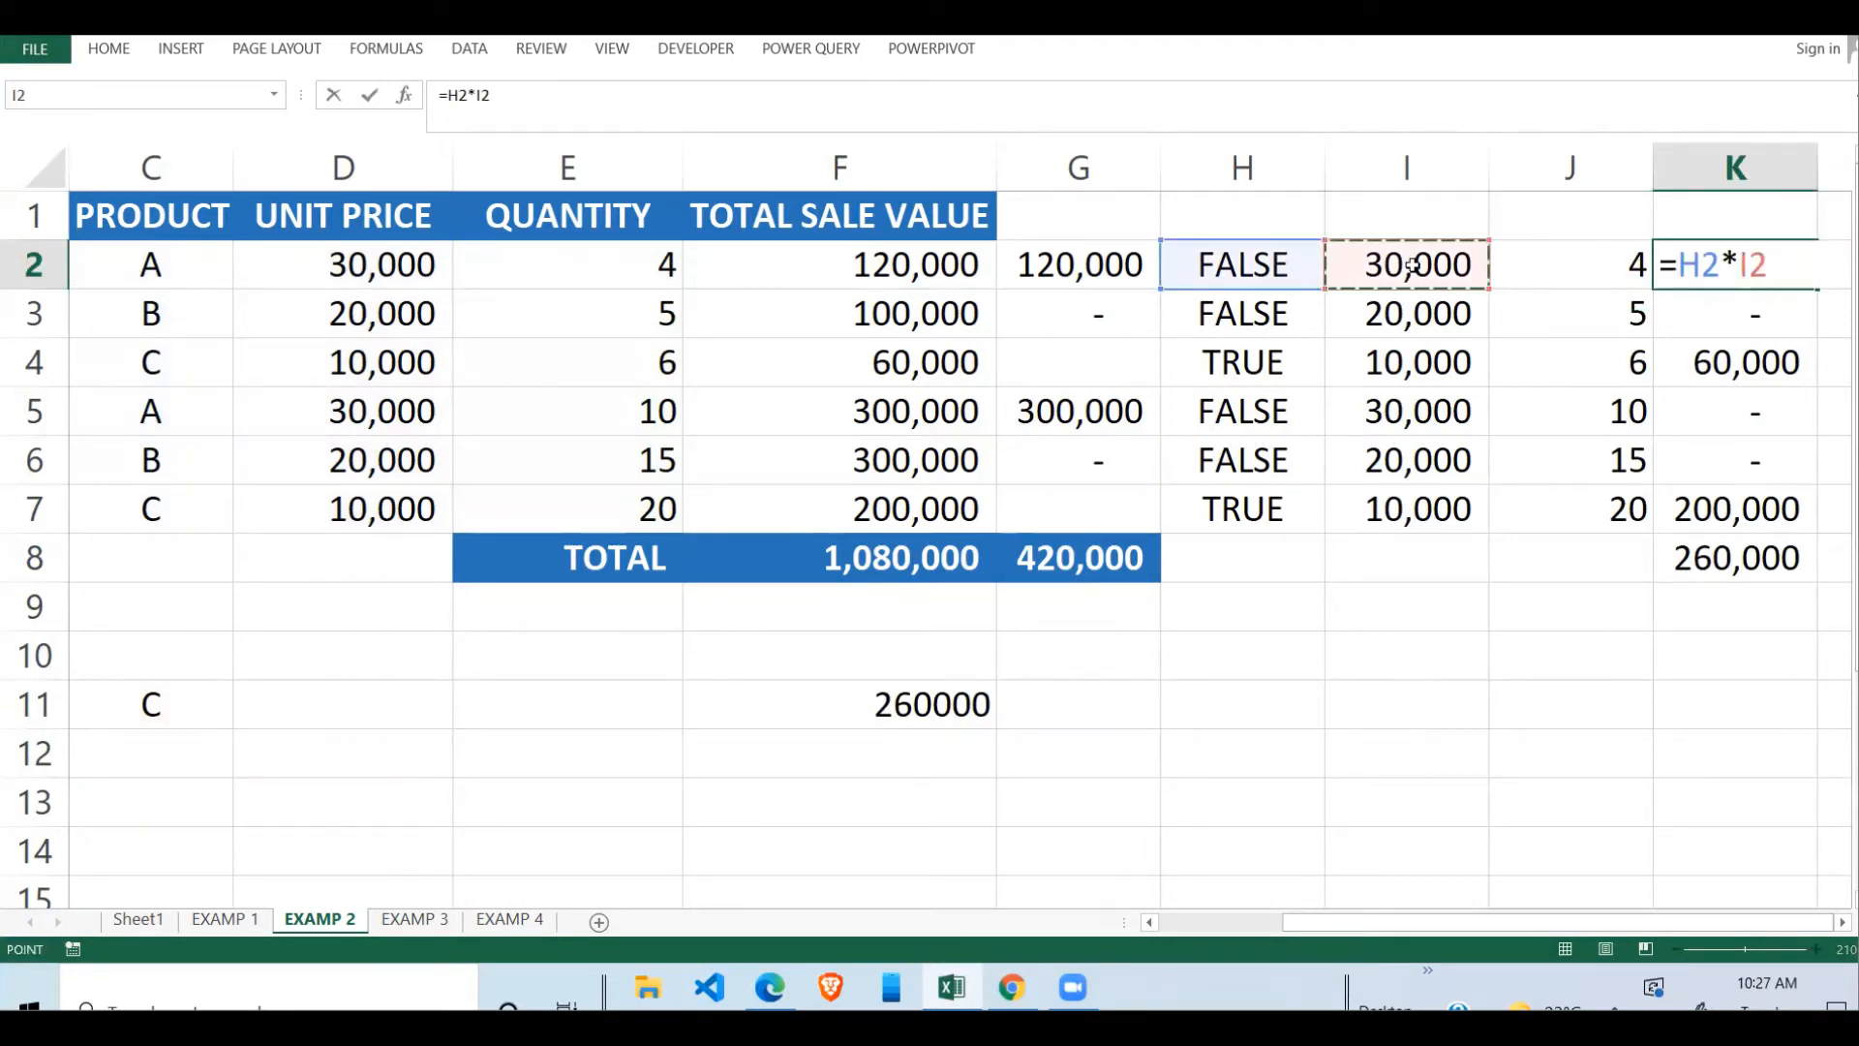
{"action": "type", "text": "*"}
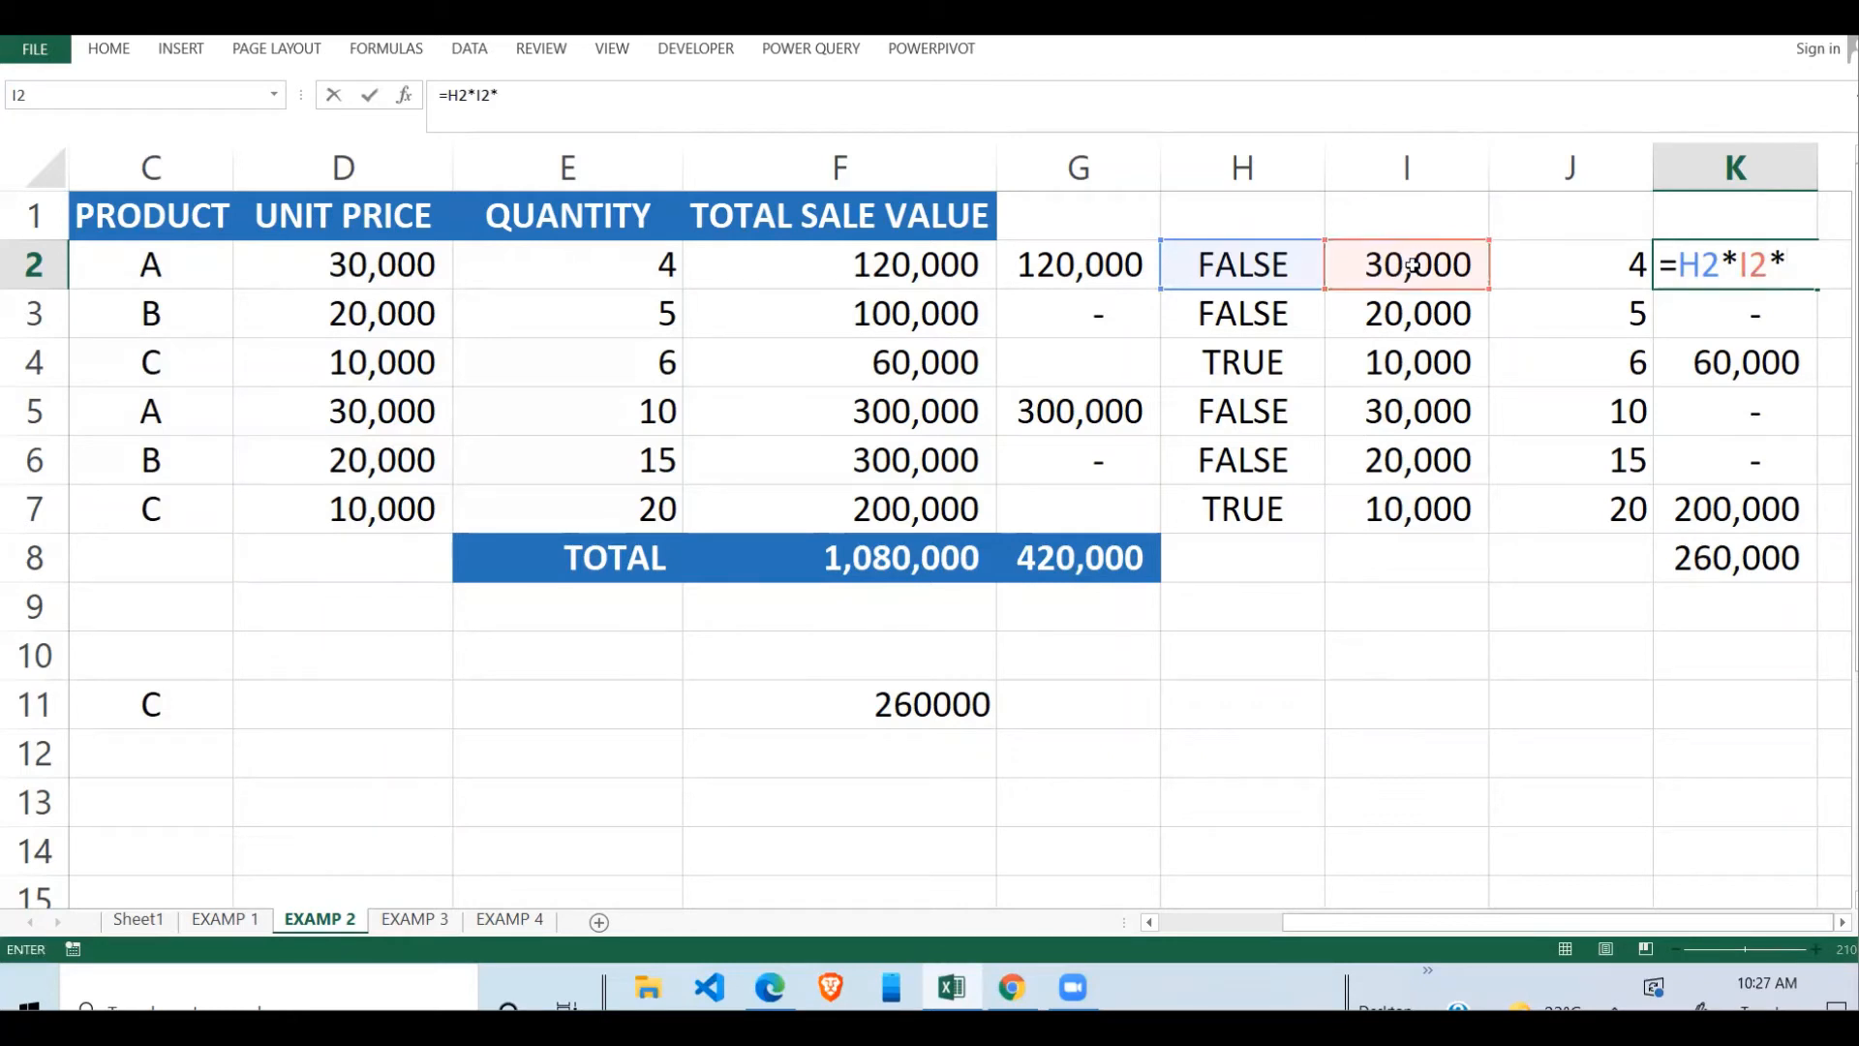
{"action": "left_click", "coordinate": [1589, 269]}
{"action": "key", "text": "Return"}
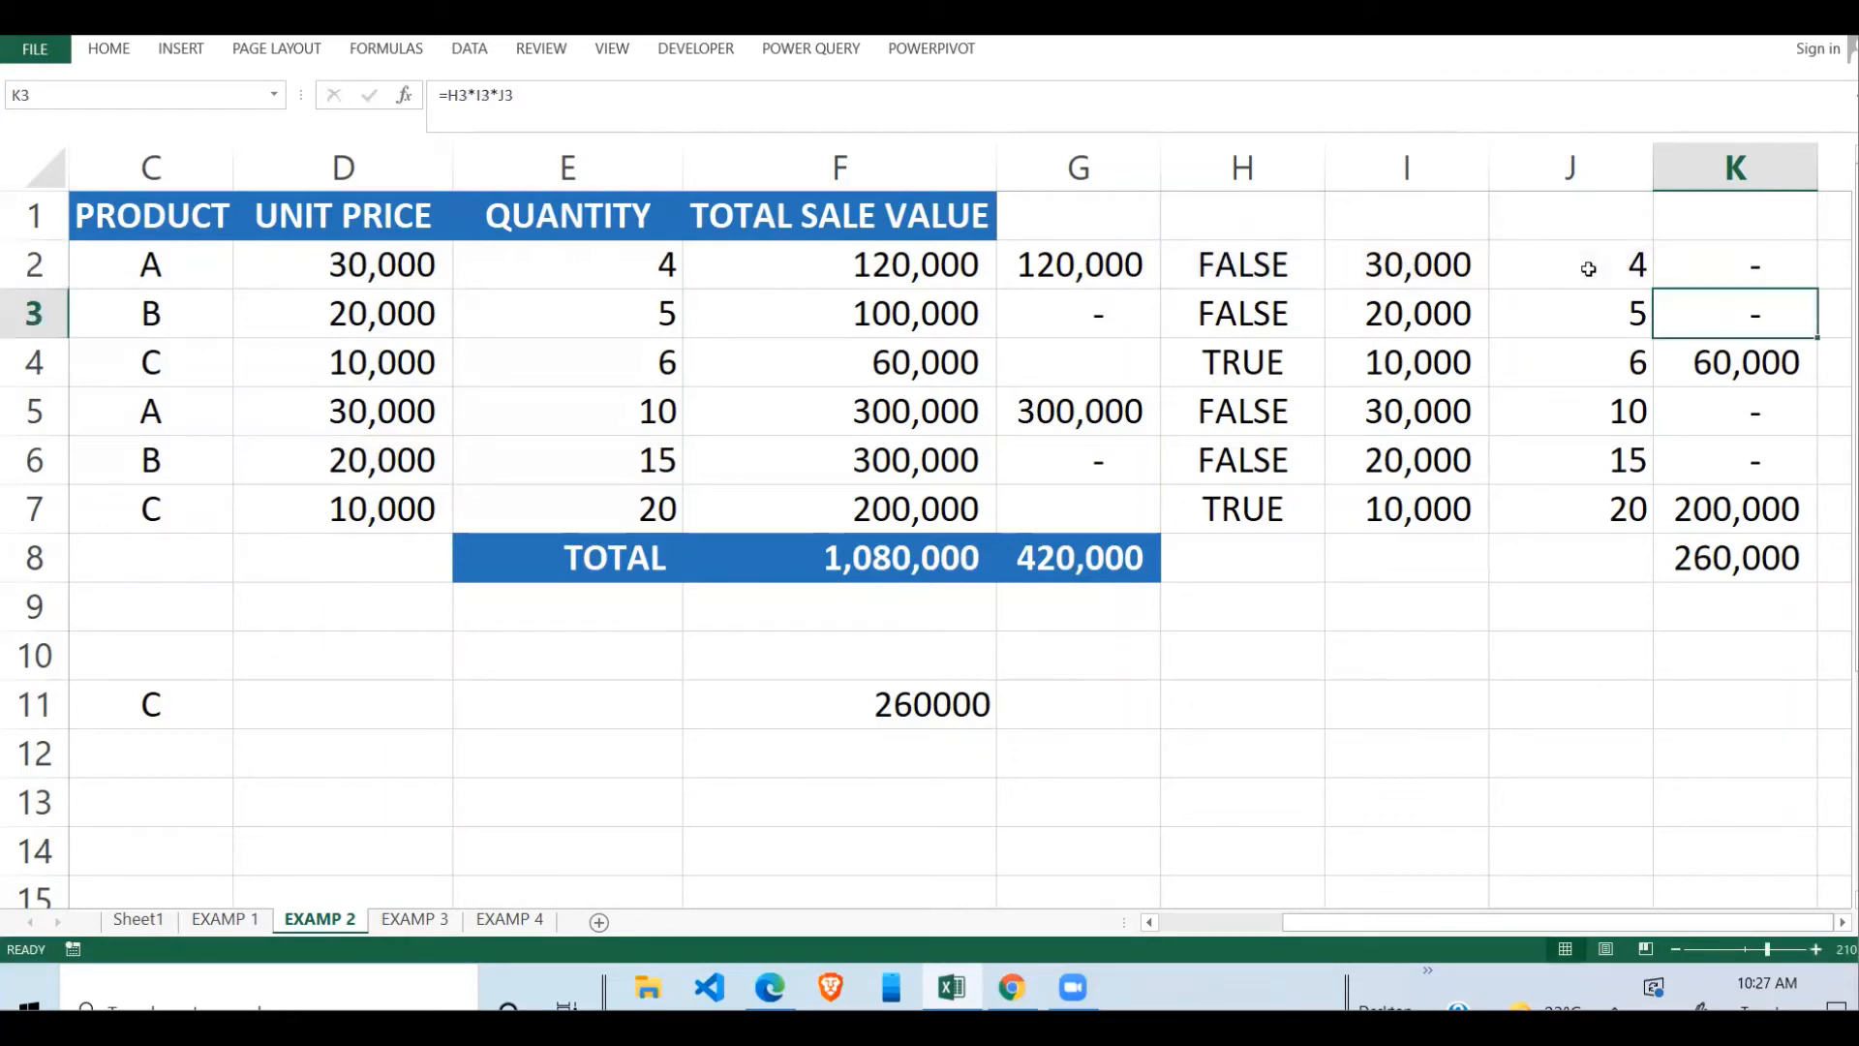
{"action": "left_click", "coordinate": [1757, 264]}
{"action": "left_click_drag", "start_coordinate": [1820, 289], "coordinate": [1799, 518]}
- Examine row by row how the criterion test, unit price and quantity in columns H to J produce the results in column K
{"action": "left_click", "coordinate": [1770, 480]}
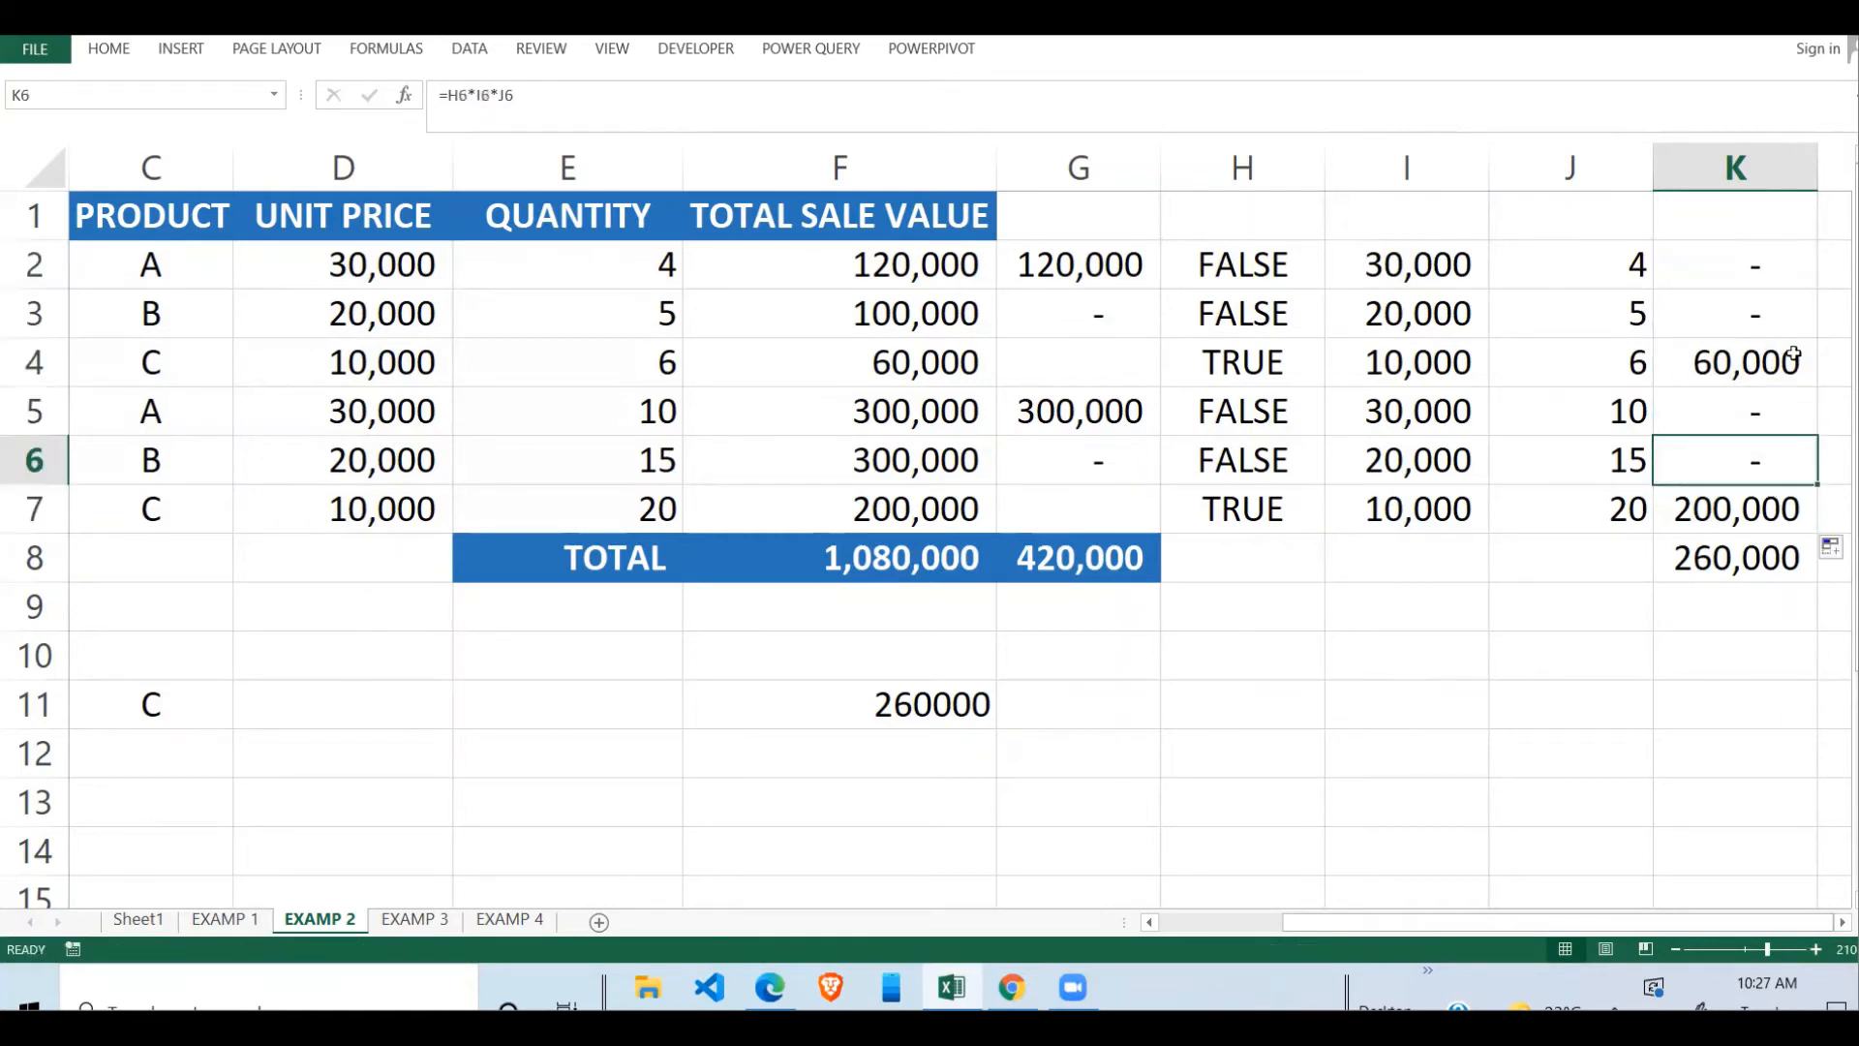
{"action": "left_click", "coordinate": [1620, 305]}
{"action": "left_click_drag", "start_coordinate": [1291, 259], "coordinate": [1670, 306]}
{"action": "left_click", "coordinate": [1733, 310]}
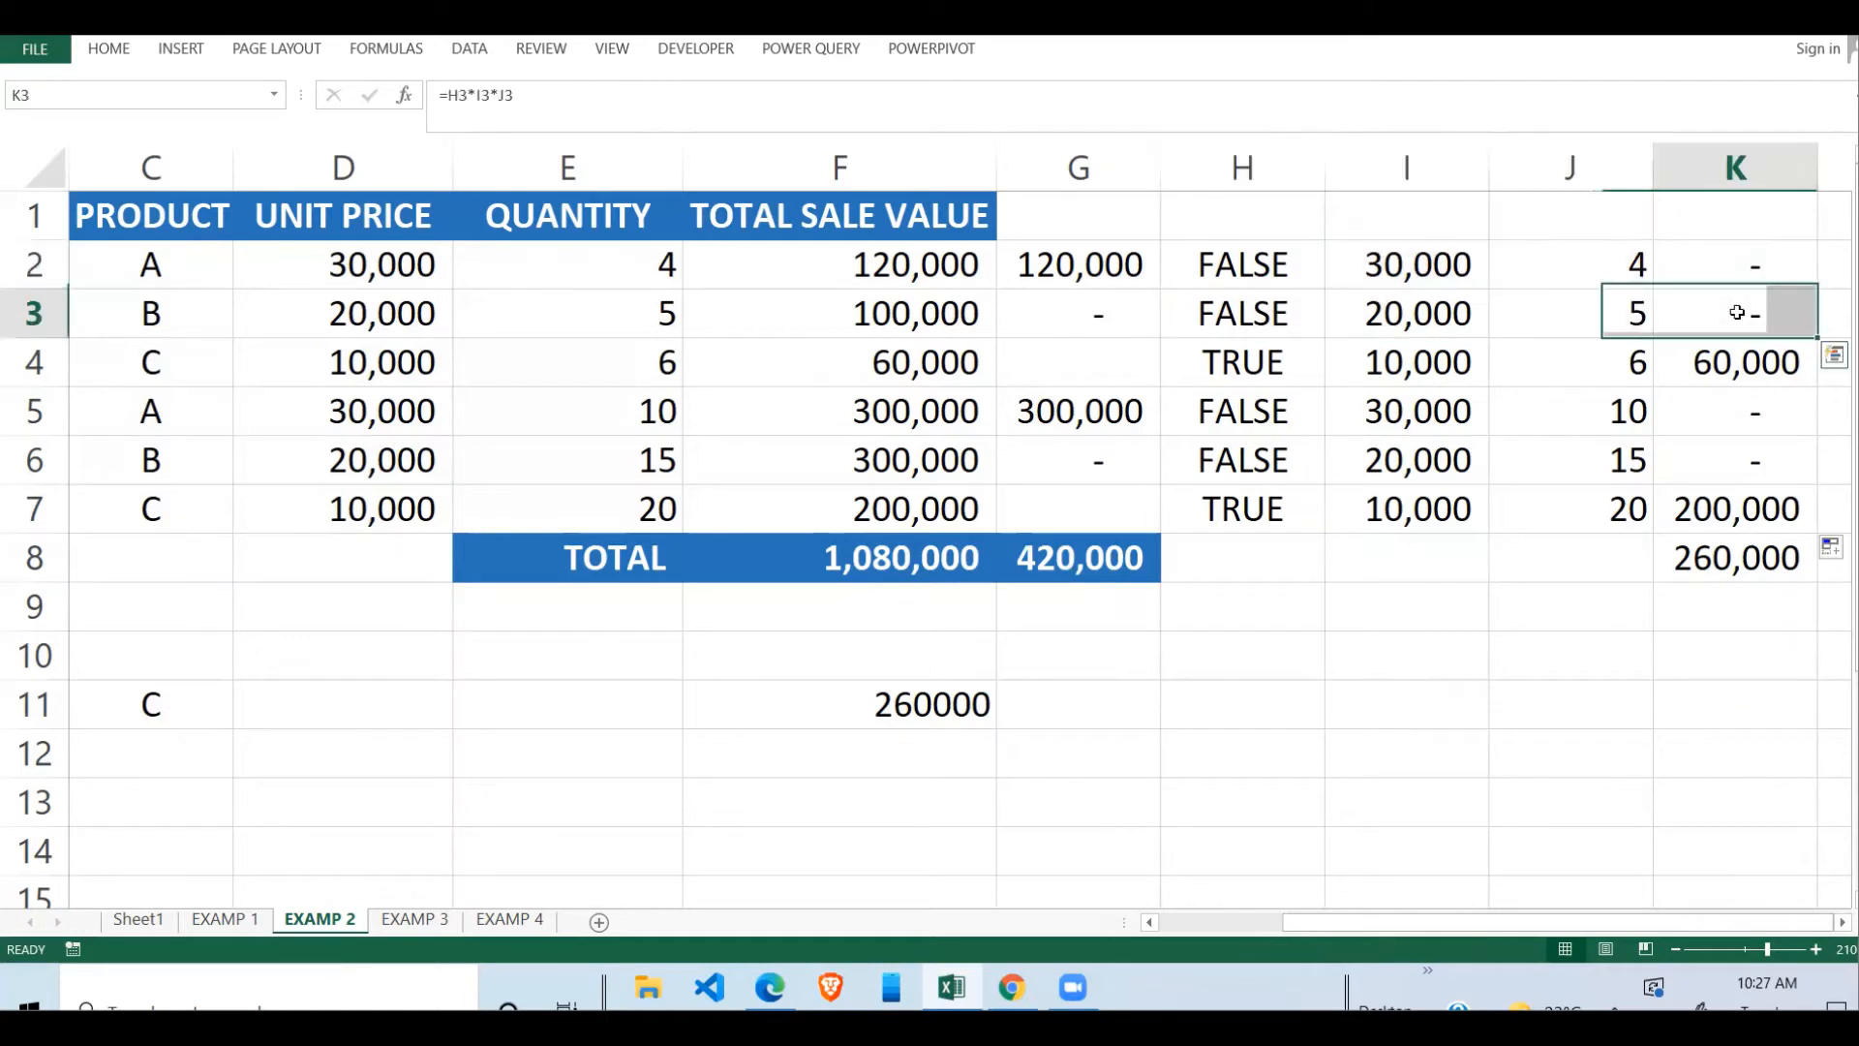
{"action": "left_click", "coordinate": [1227, 355]}
{"action": "left_click_drag", "start_coordinate": [1230, 360], "coordinate": [1743, 350]}
{"action": "left_click", "coordinate": [1438, 363]}
{"action": "left_click", "coordinate": [1629, 366]}
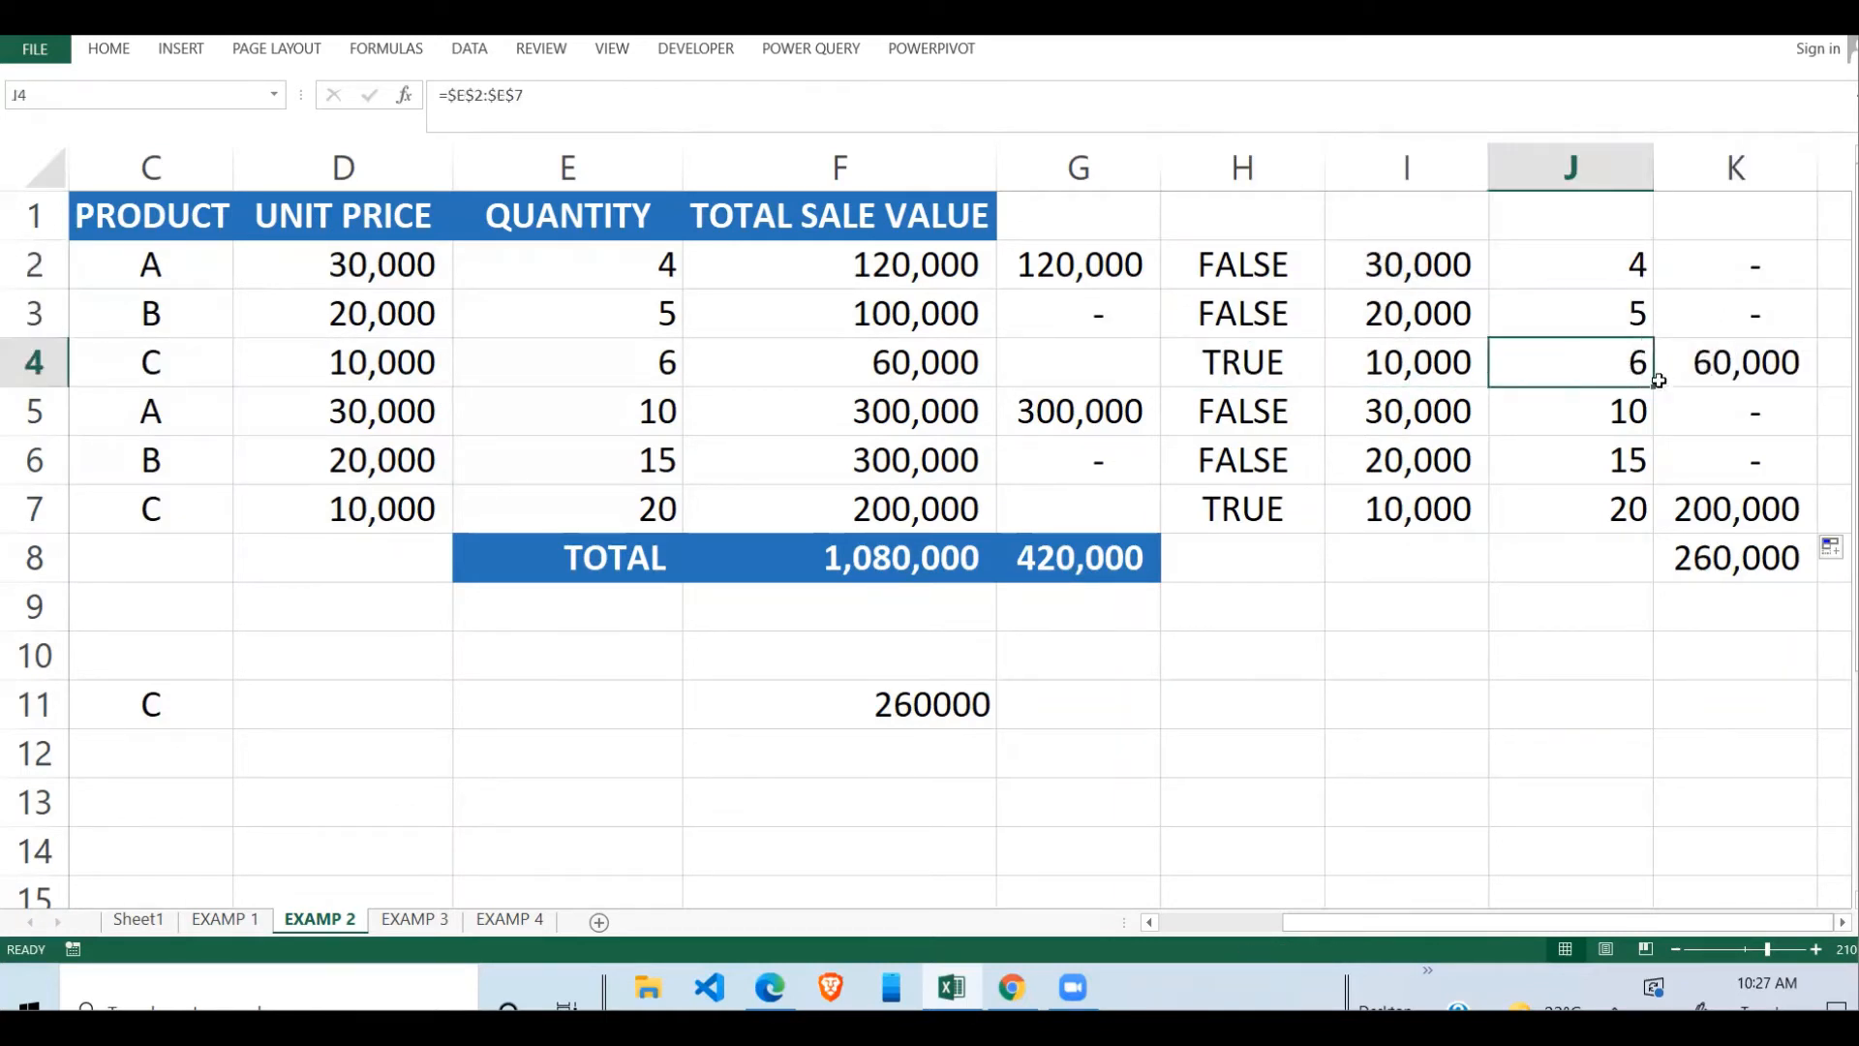
{"action": "left_click_drag", "start_coordinate": [1278, 401], "coordinate": [1560, 443]}
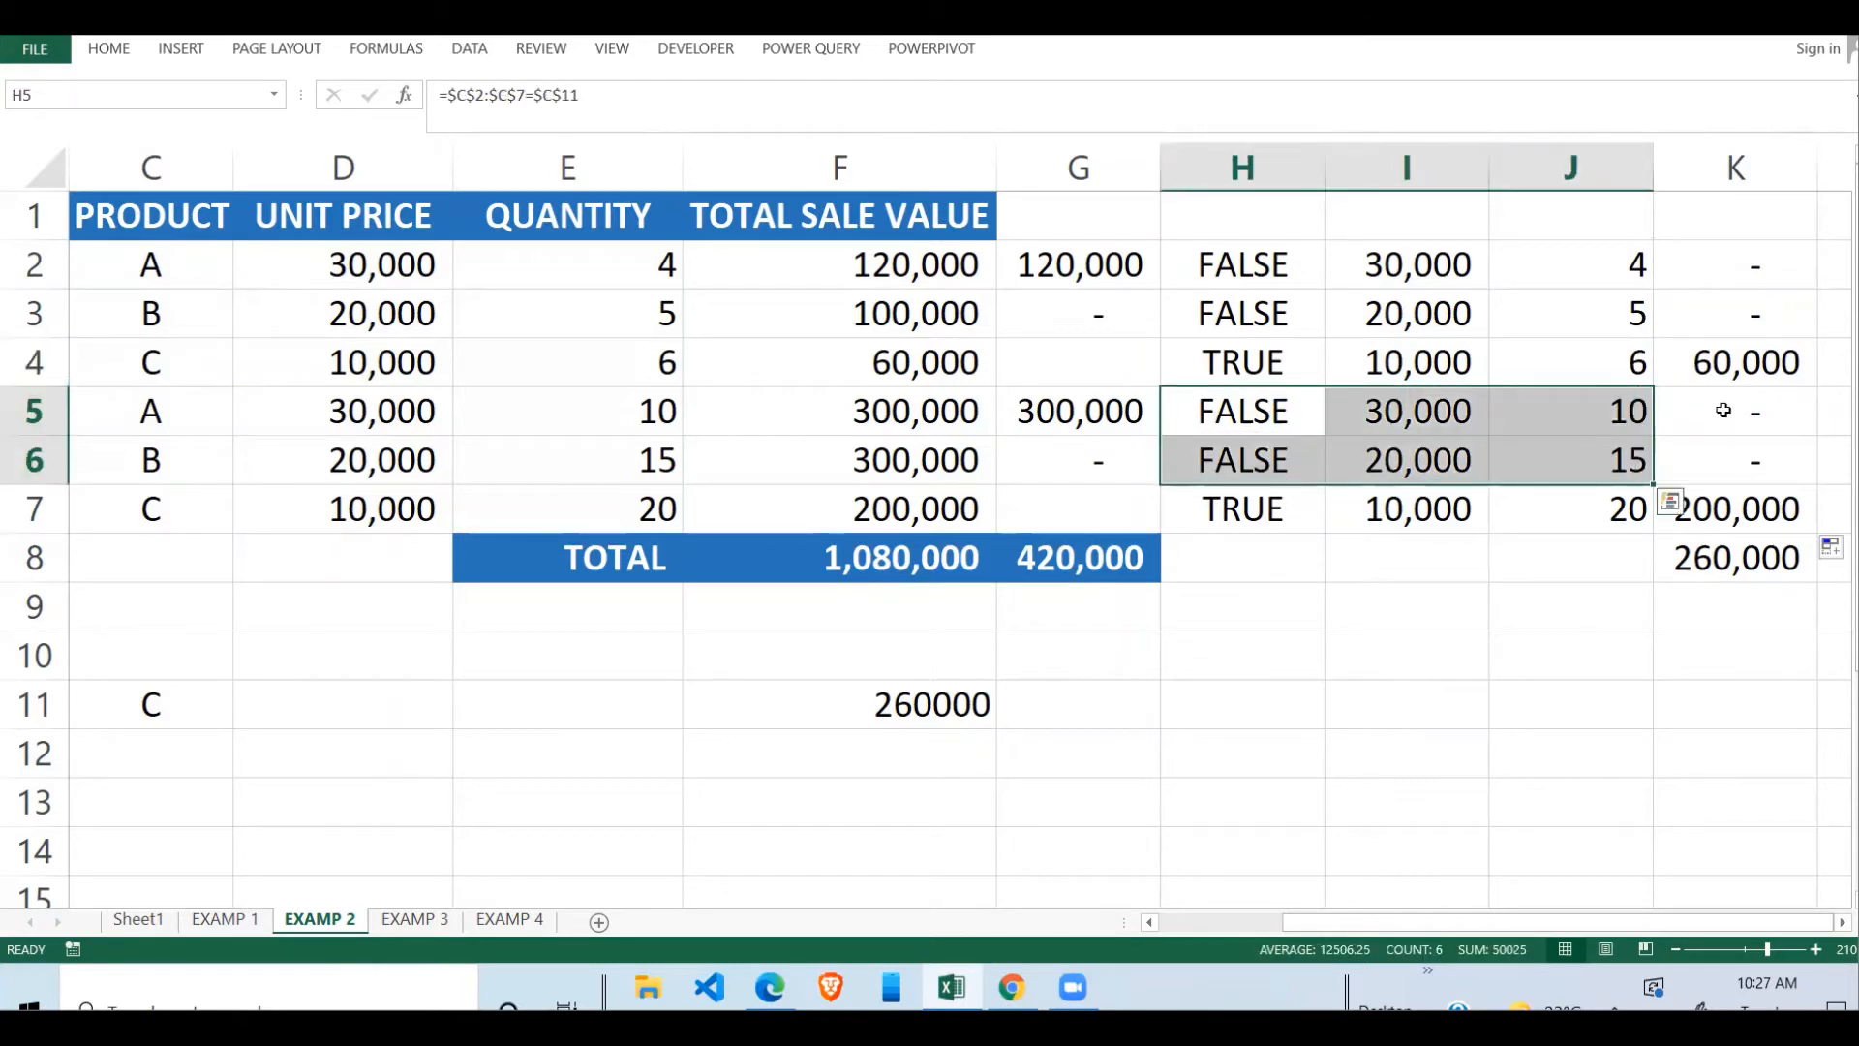
{"action": "left_click_drag", "start_coordinate": [1723, 410], "coordinate": [1703, 459]}
{"action": "left_click", "coordinate": [1279, 513]}
{"action": "left_click_drag", "start_coordinate": [1280, 512], "coordinate": [1617, 504]}
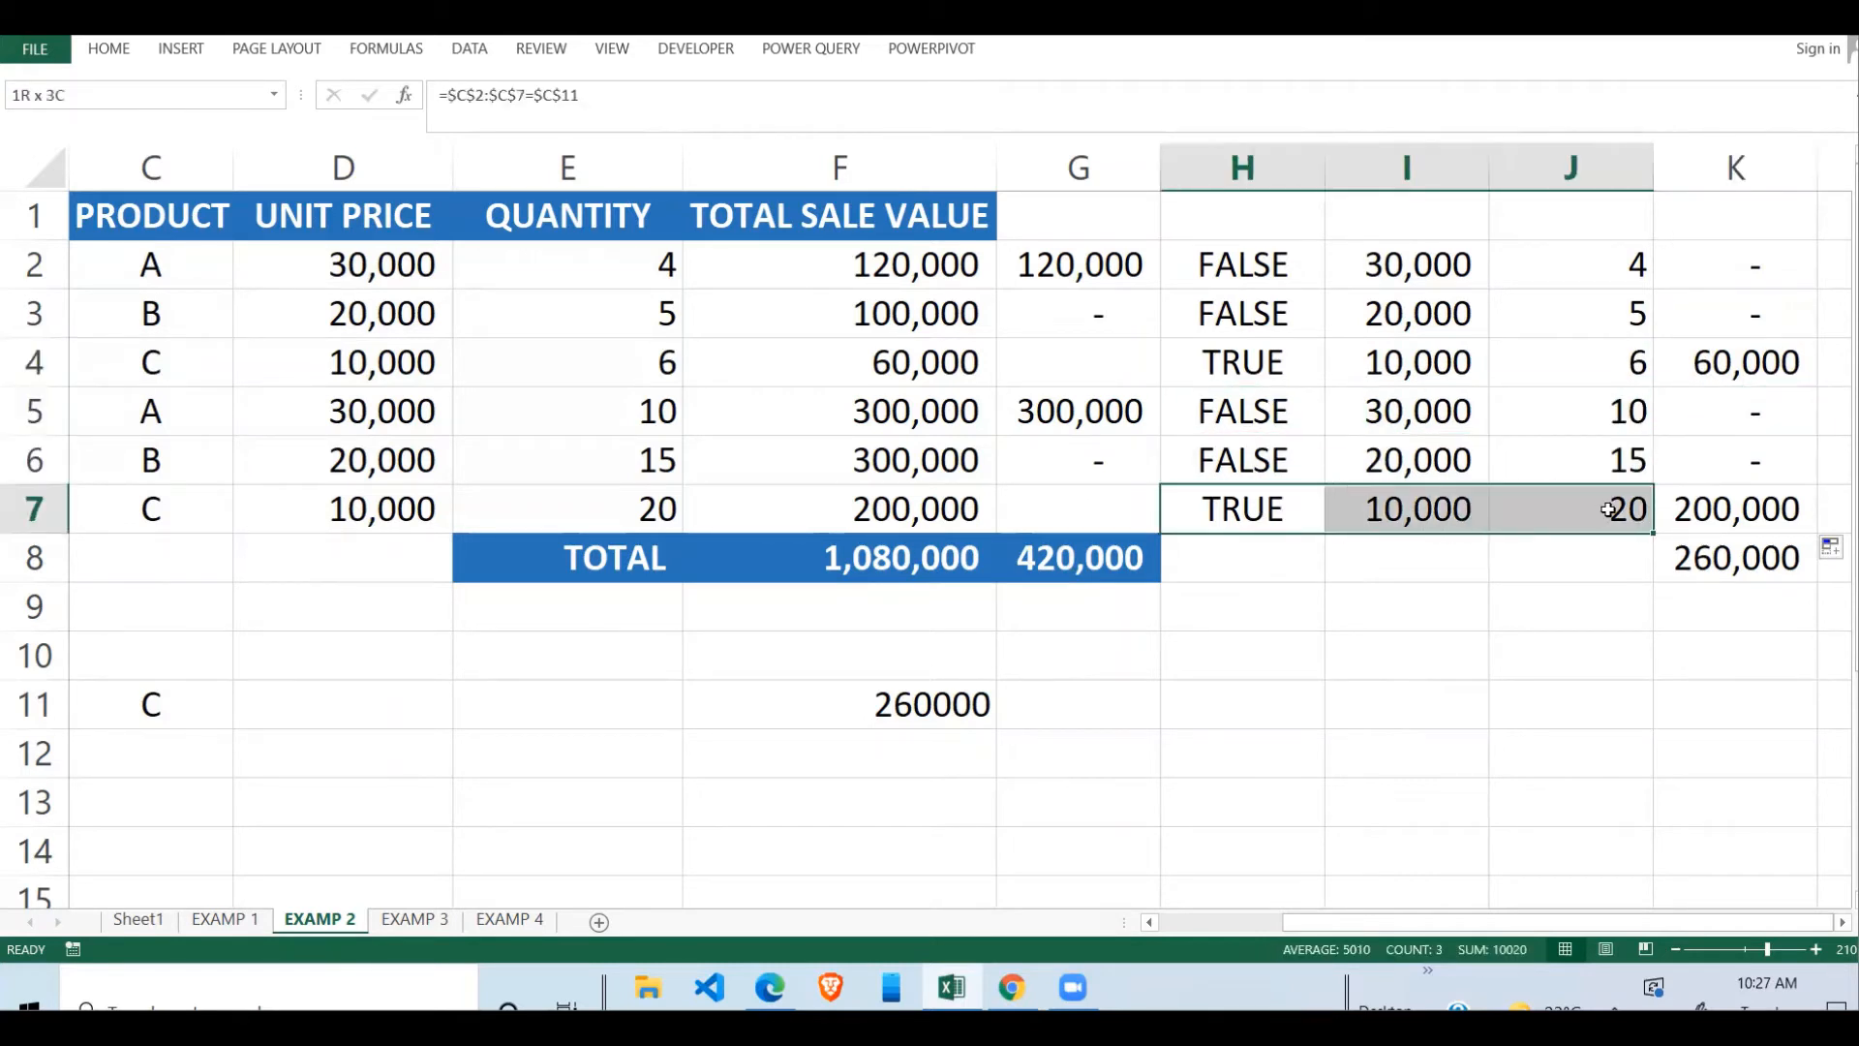
{"action": "left_click", "coordinate": [1684, 513]}
- Compare K8's sum of K2:K7 with F11's SUMPRODUCT result and recheck the criterion tests against the column K products
{"action": "left_click_drag", "start_coordinate": [1731, 248], "coordinate": [1708, 498]}
{"action": "left_click", "coordinate": [1752, 567]}
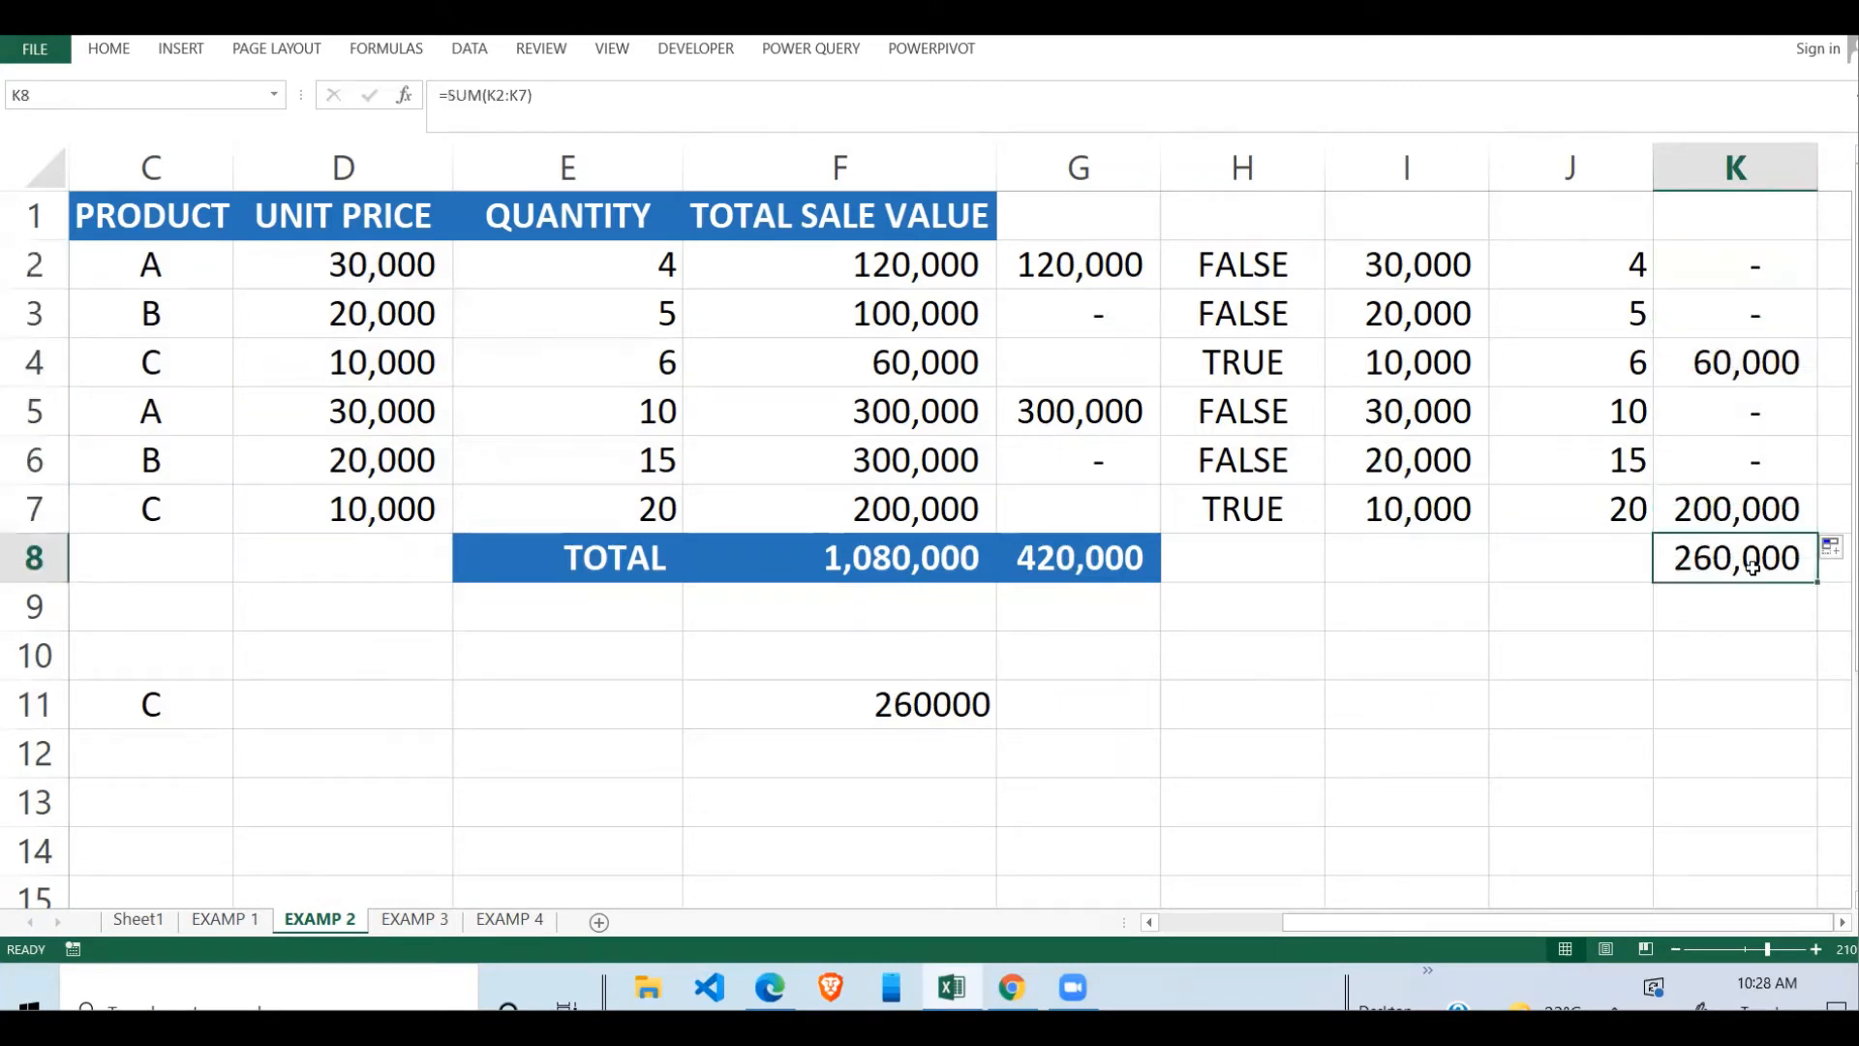
{"action": "key", "text": "Return"}
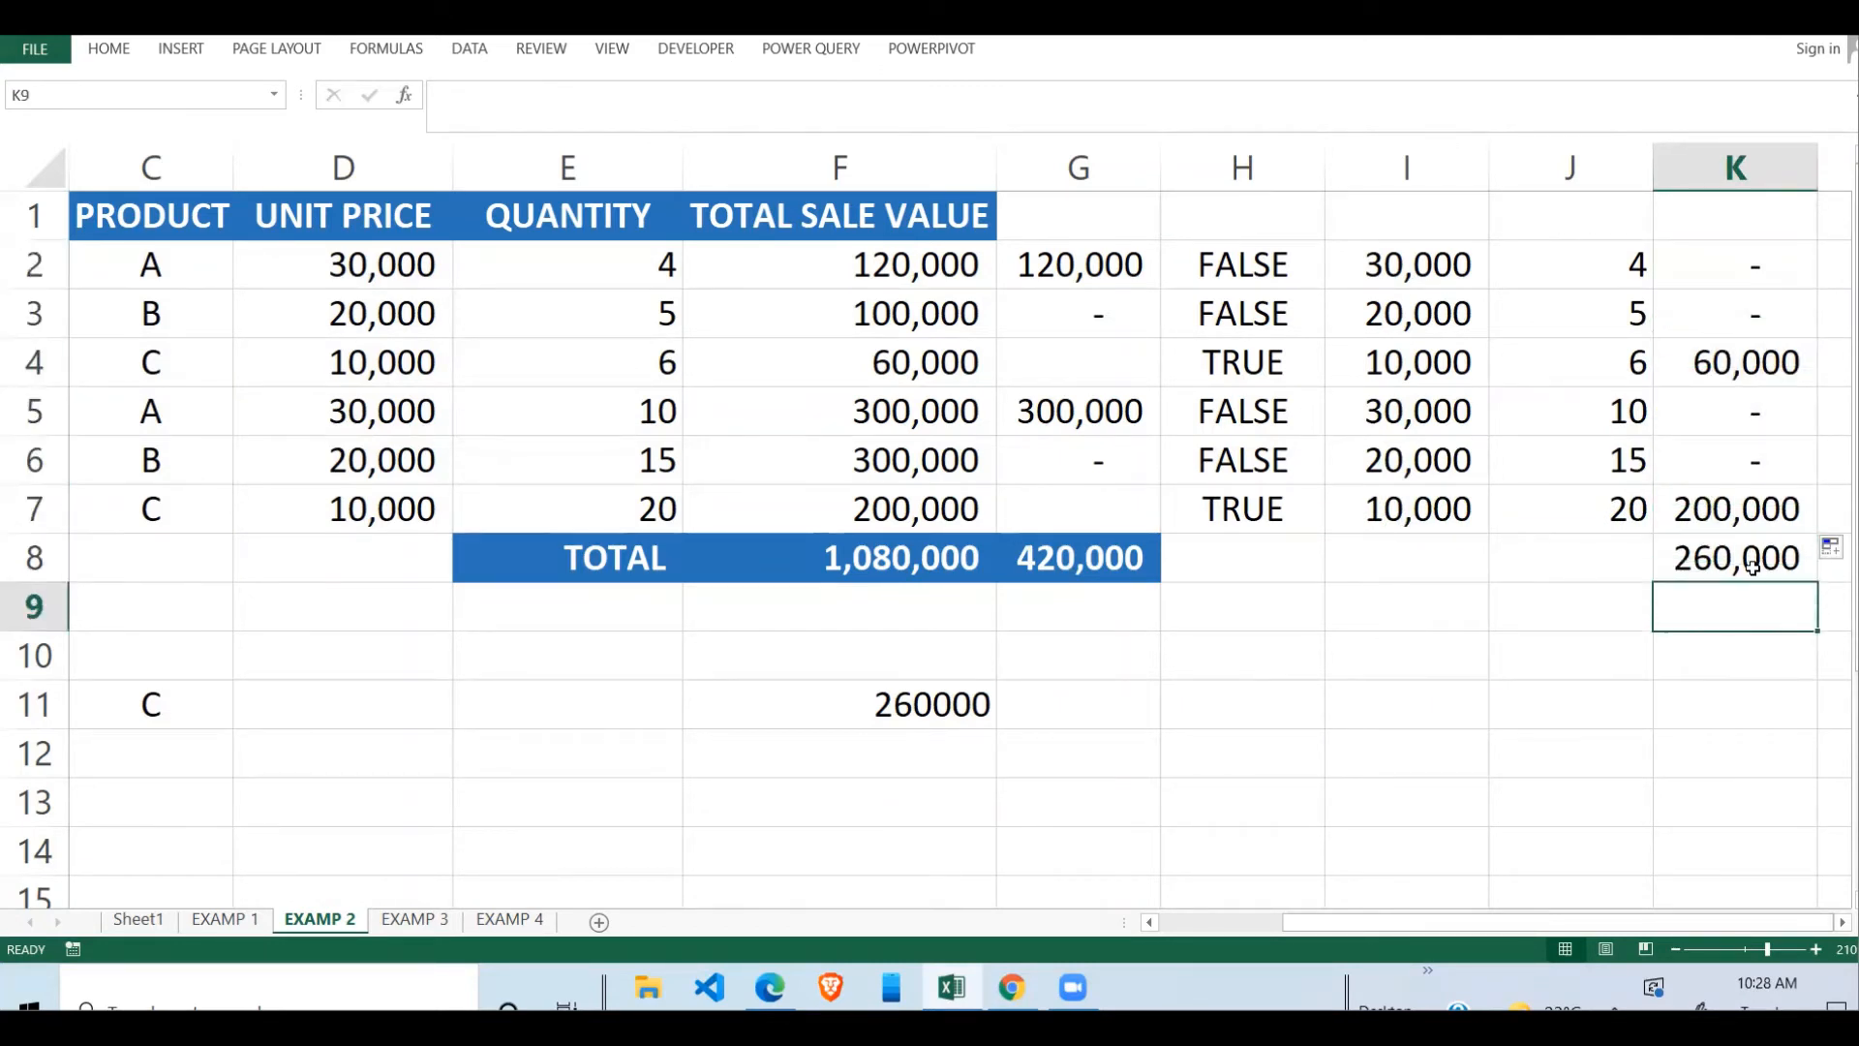
{"action": "left_click", "coordinate": [989, 697]}
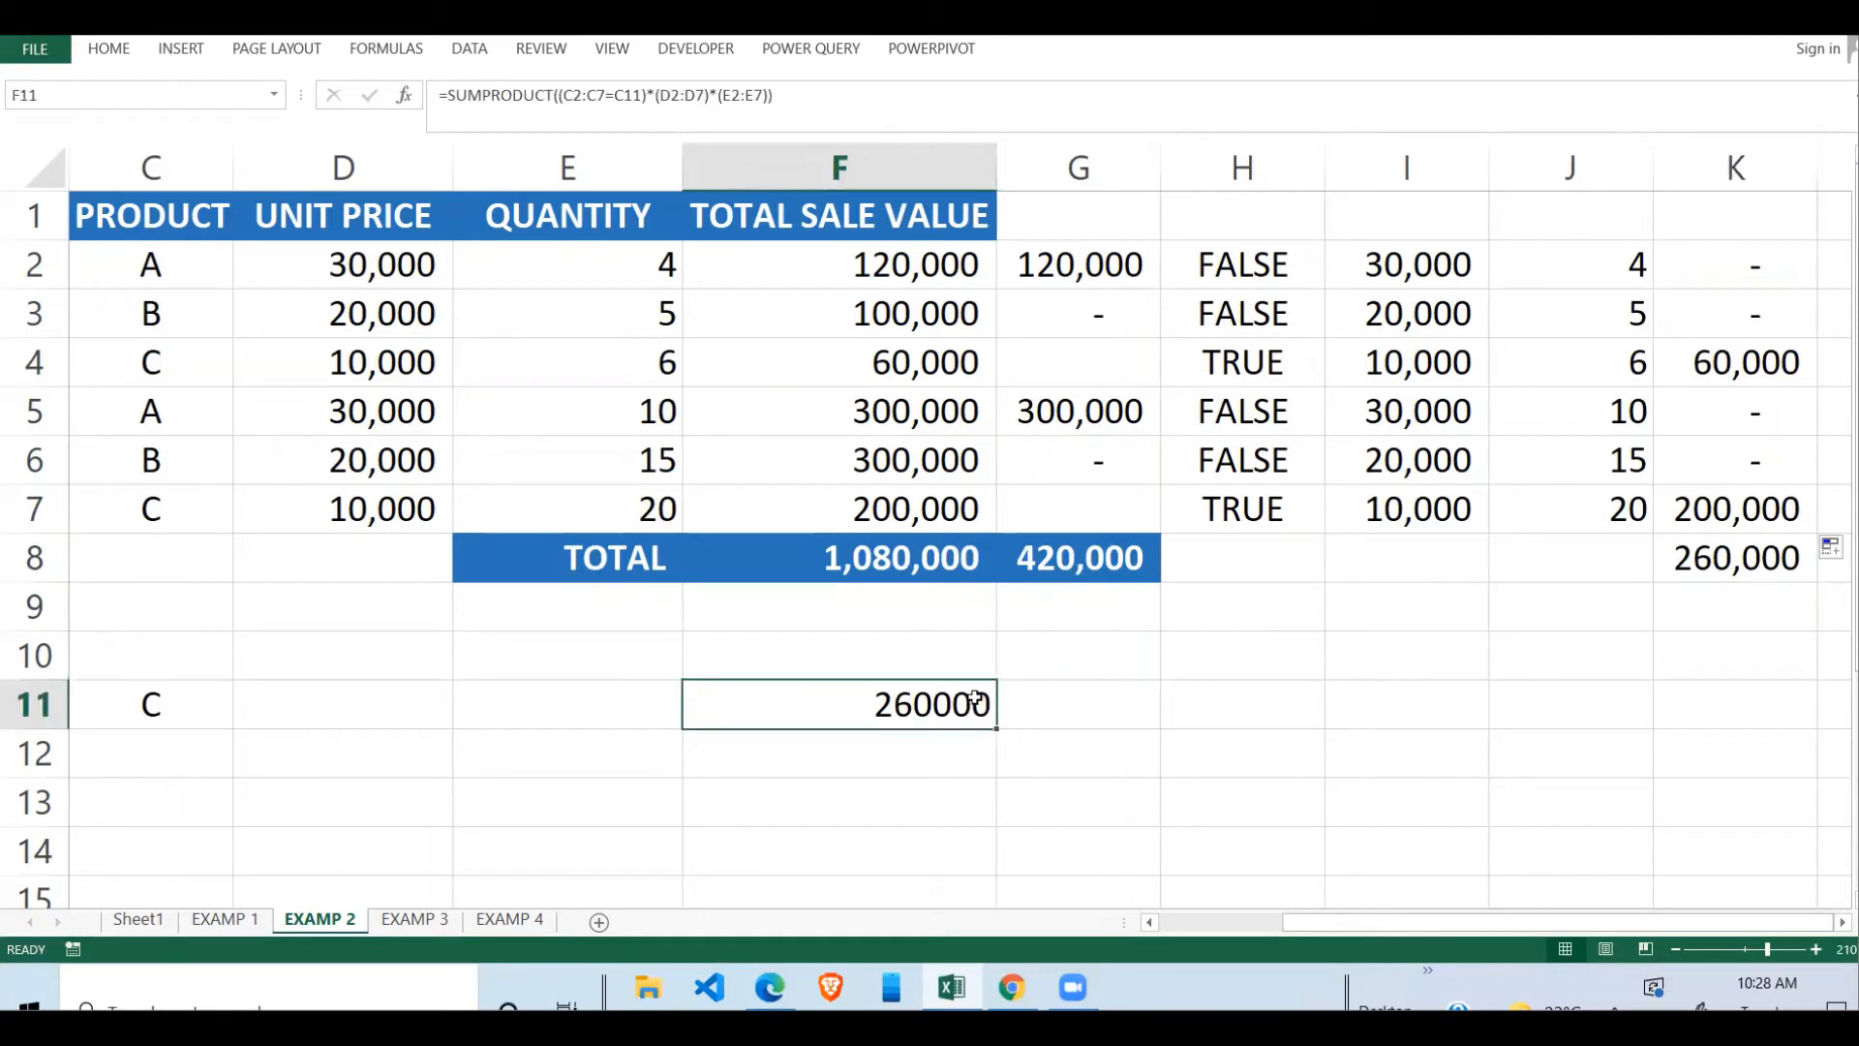
{"action": "double_click", "coordinate": [951, 701]}
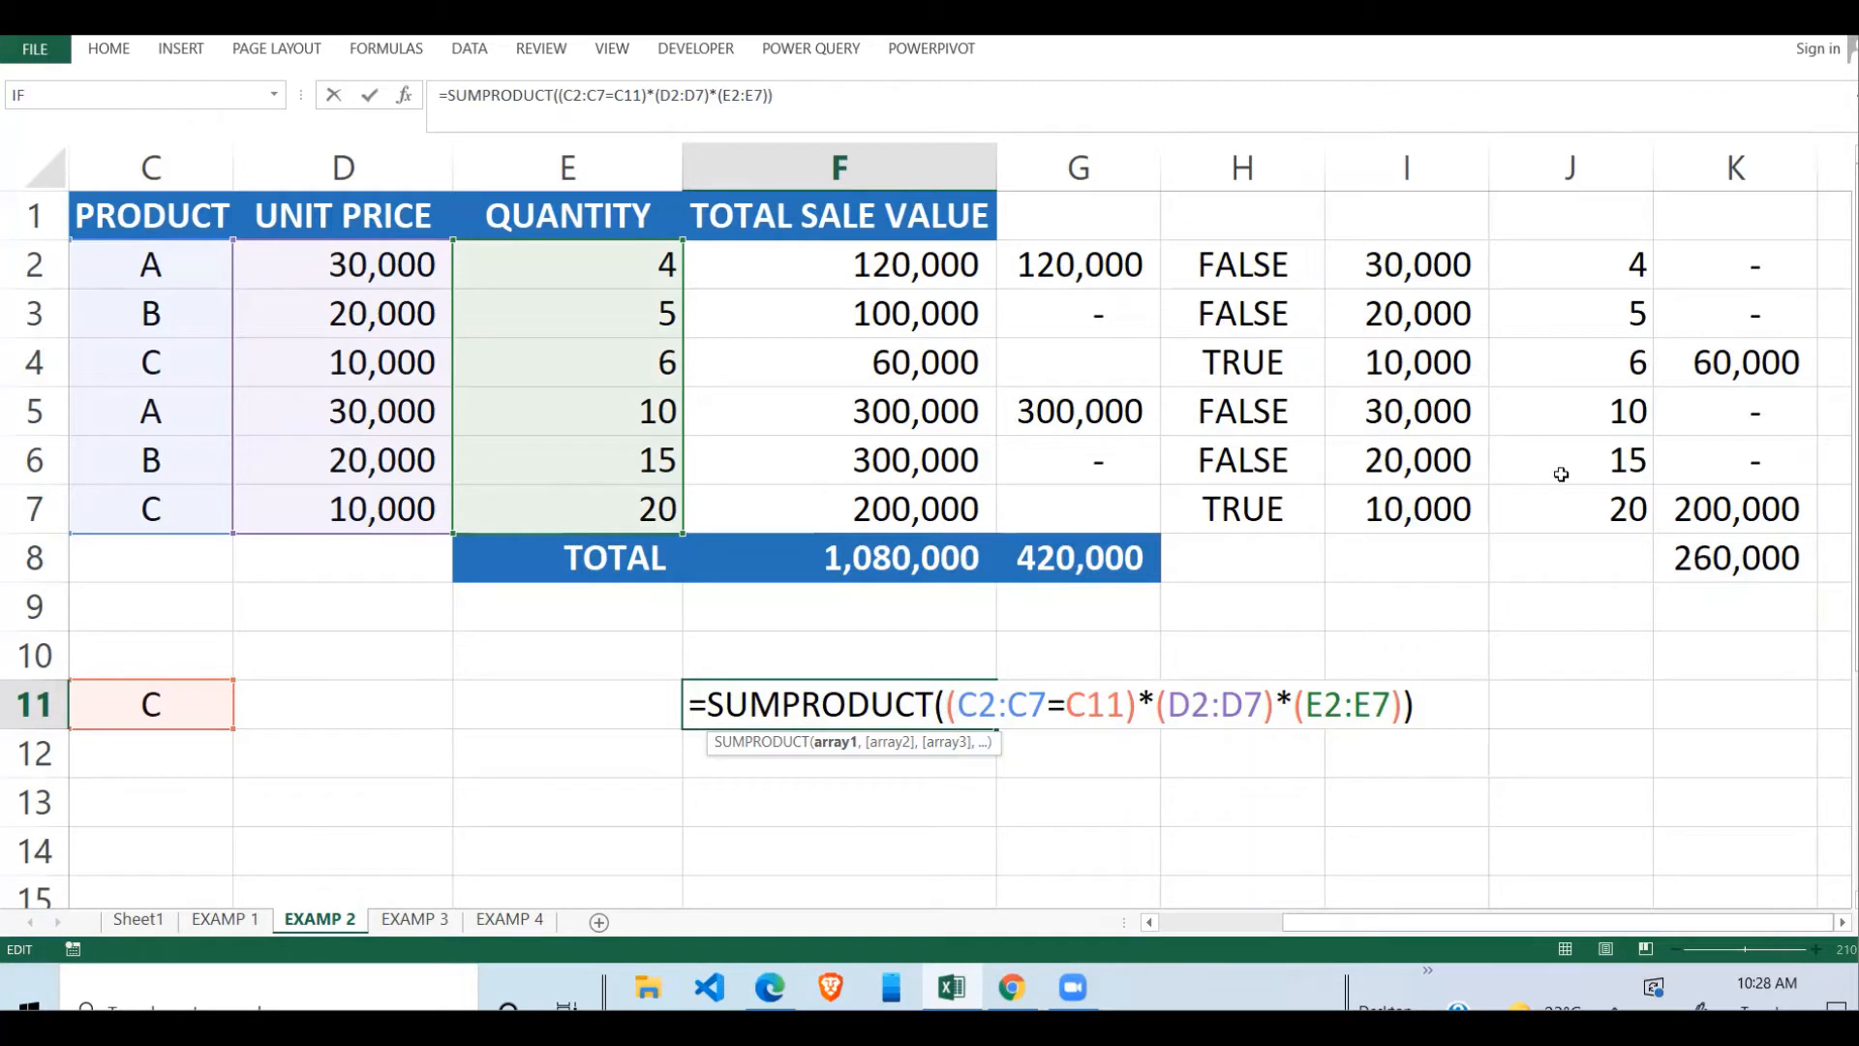
{"action": "left_click", "coordinate": [1740, 407]}
{"action": "key", "text": "Escape"}
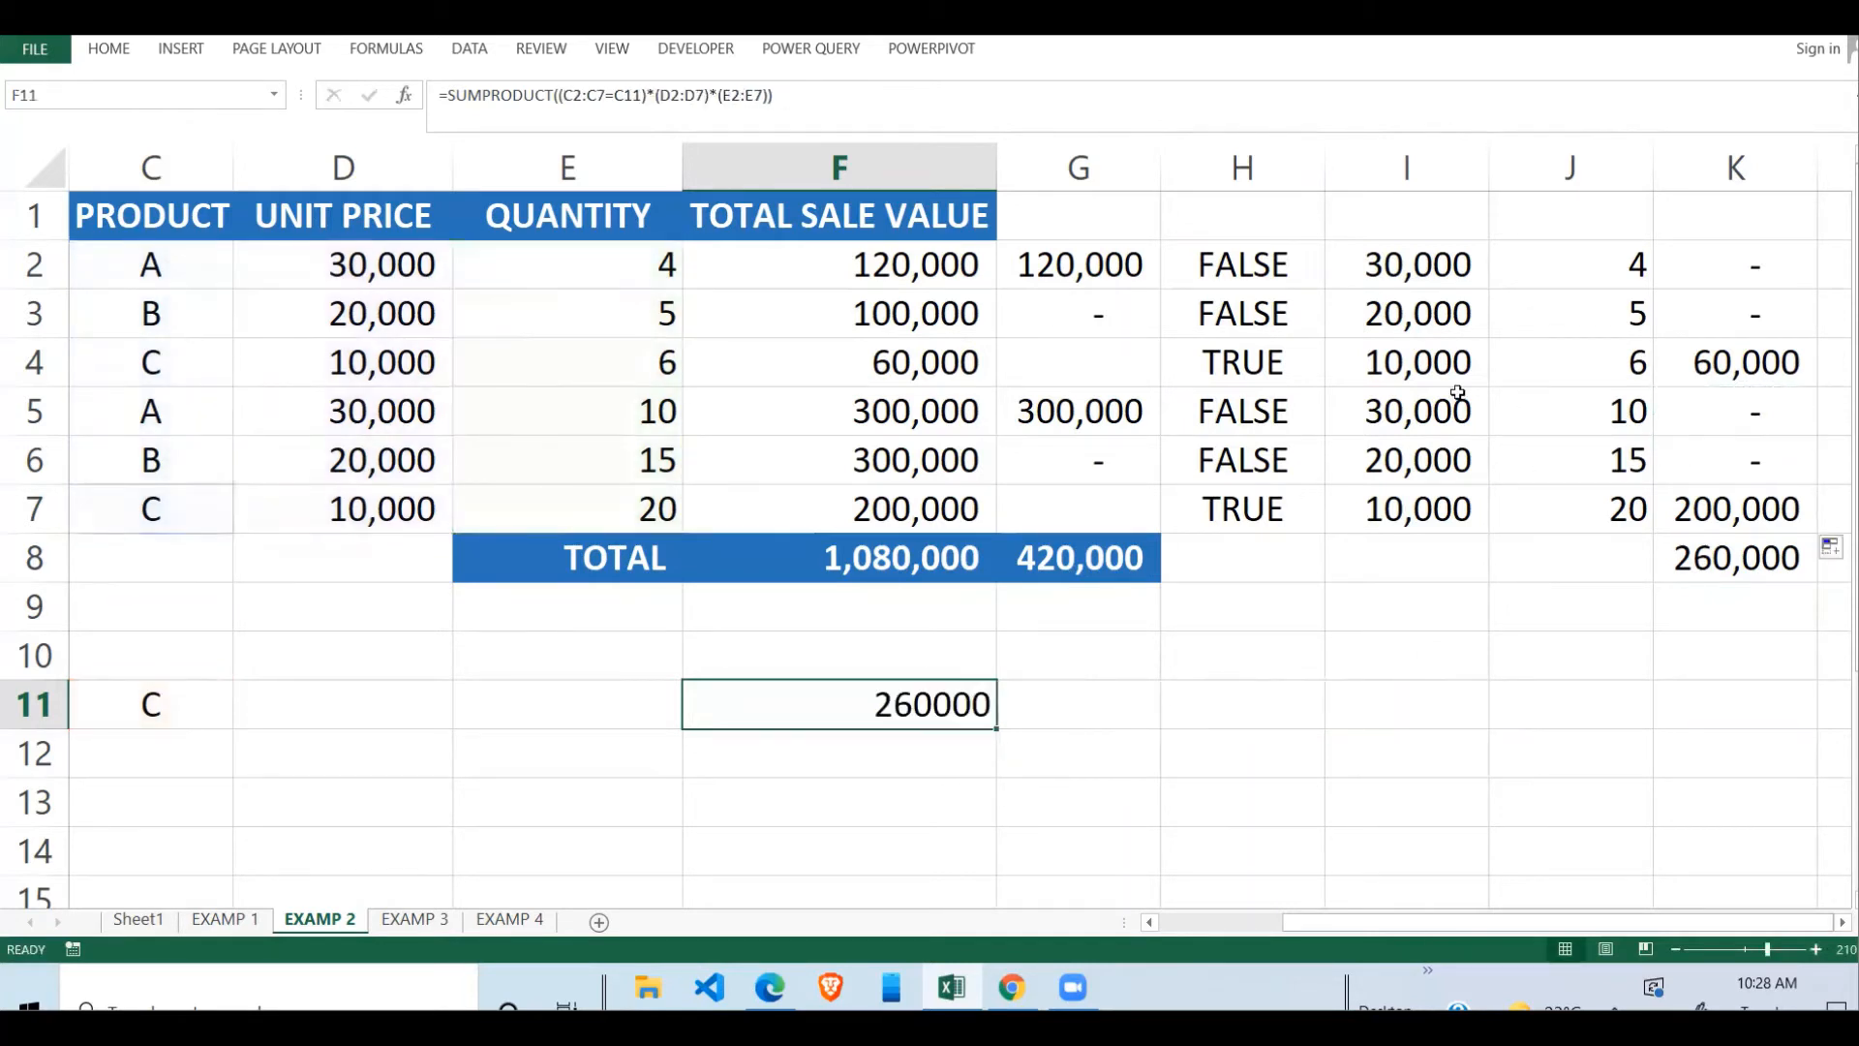
{"action": "left_click", "coordinate": [1245, 274]}
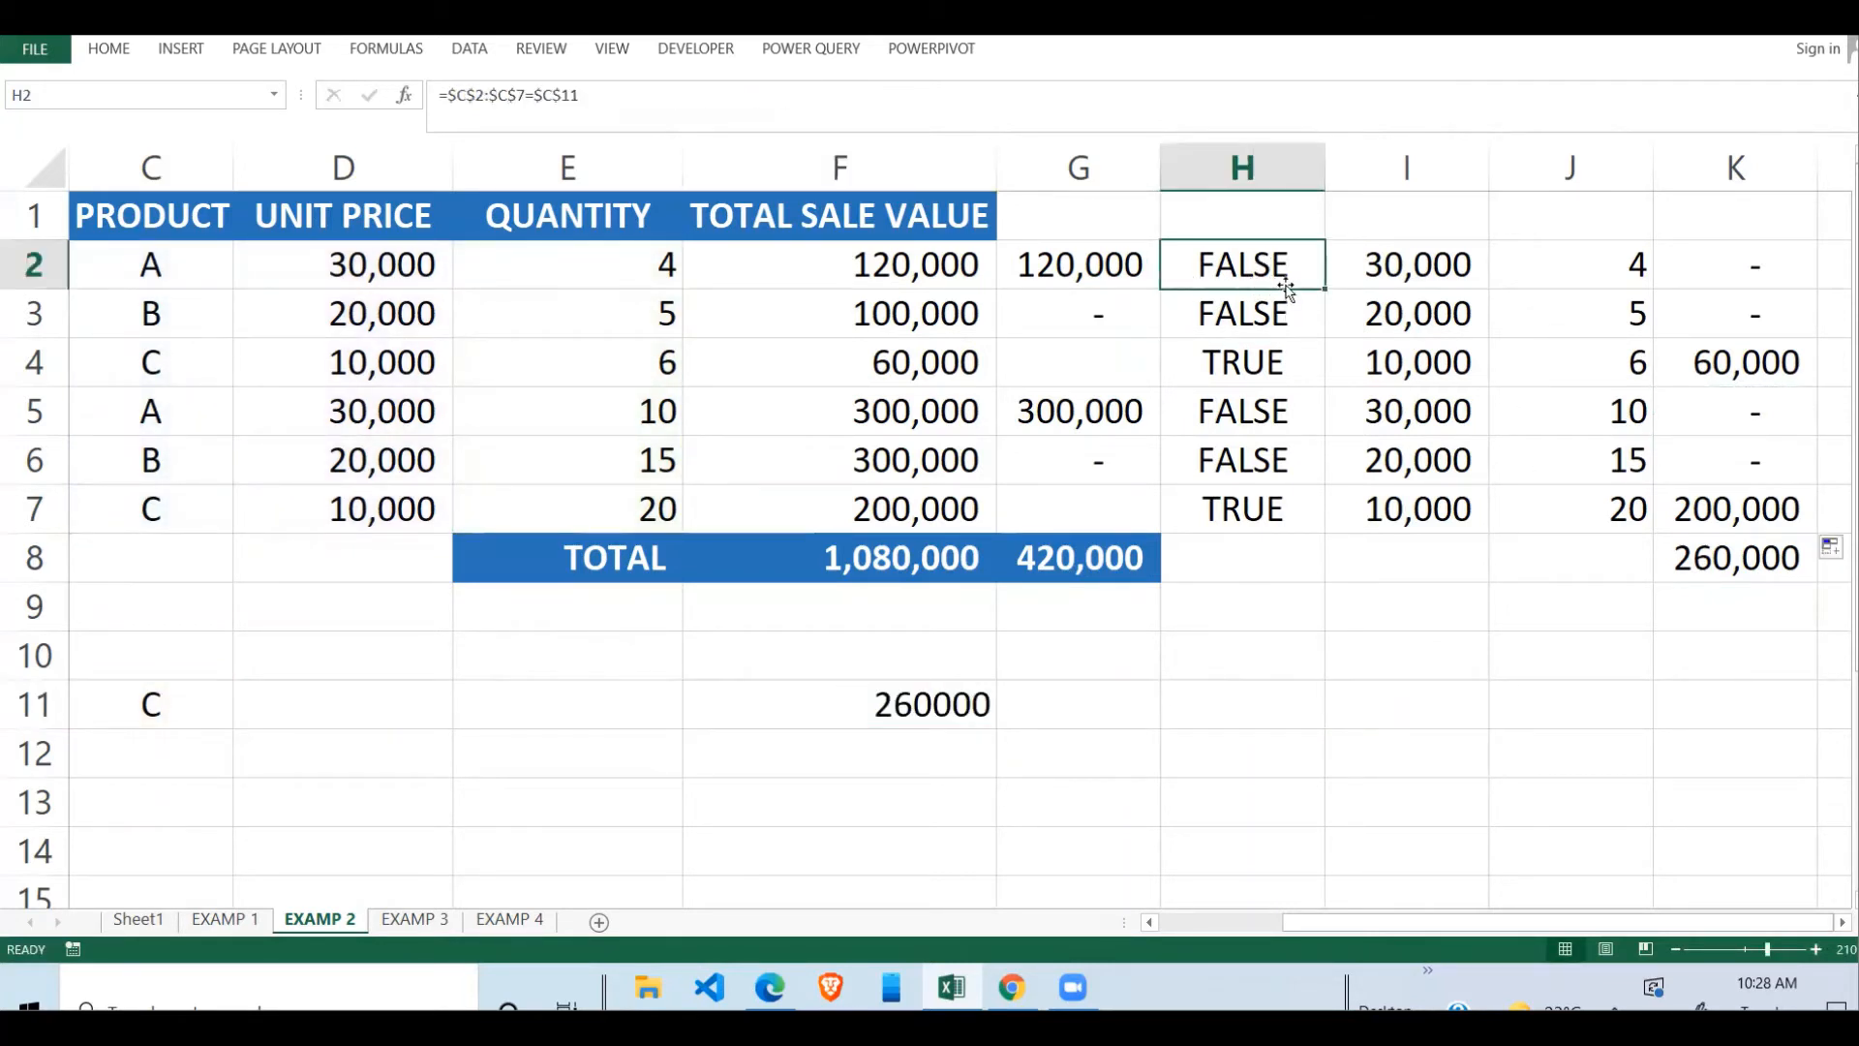
{"action": "left_click", "coordinate": [1739, 264]}
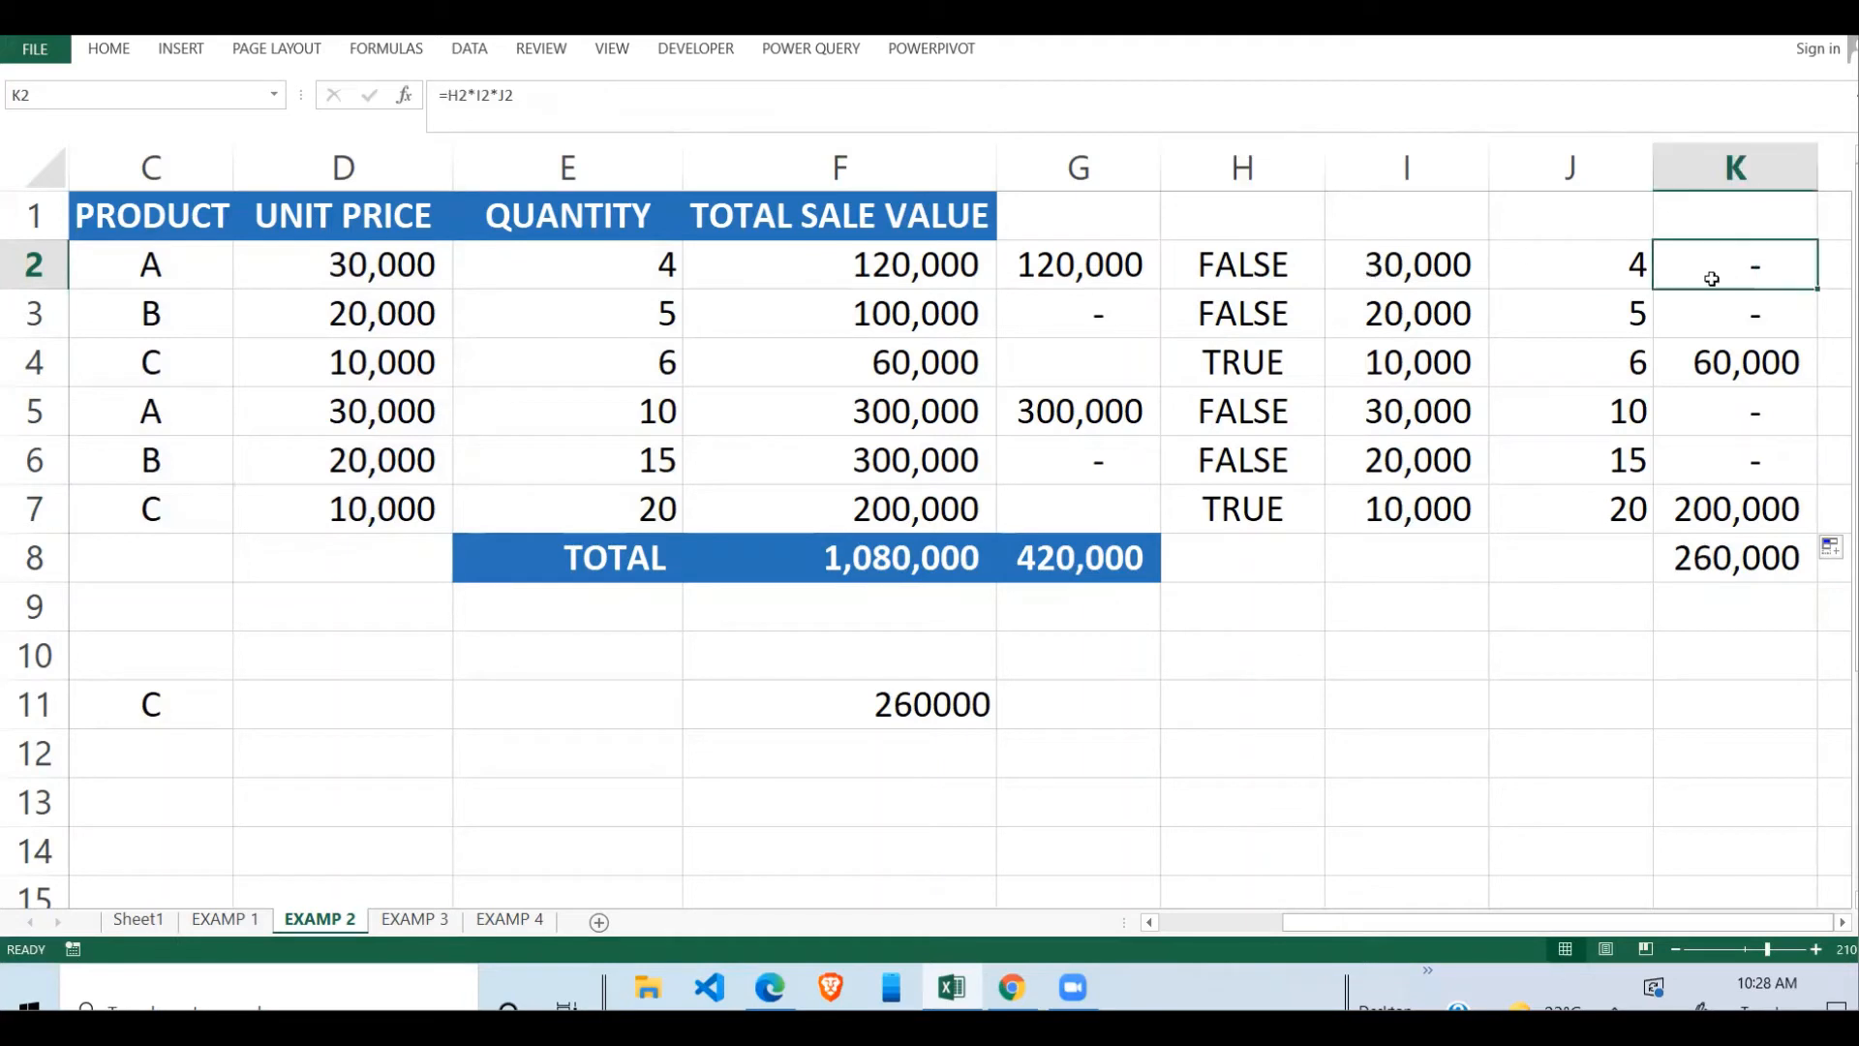
{"action": "left_click", "coordinate": [1246, 356]}
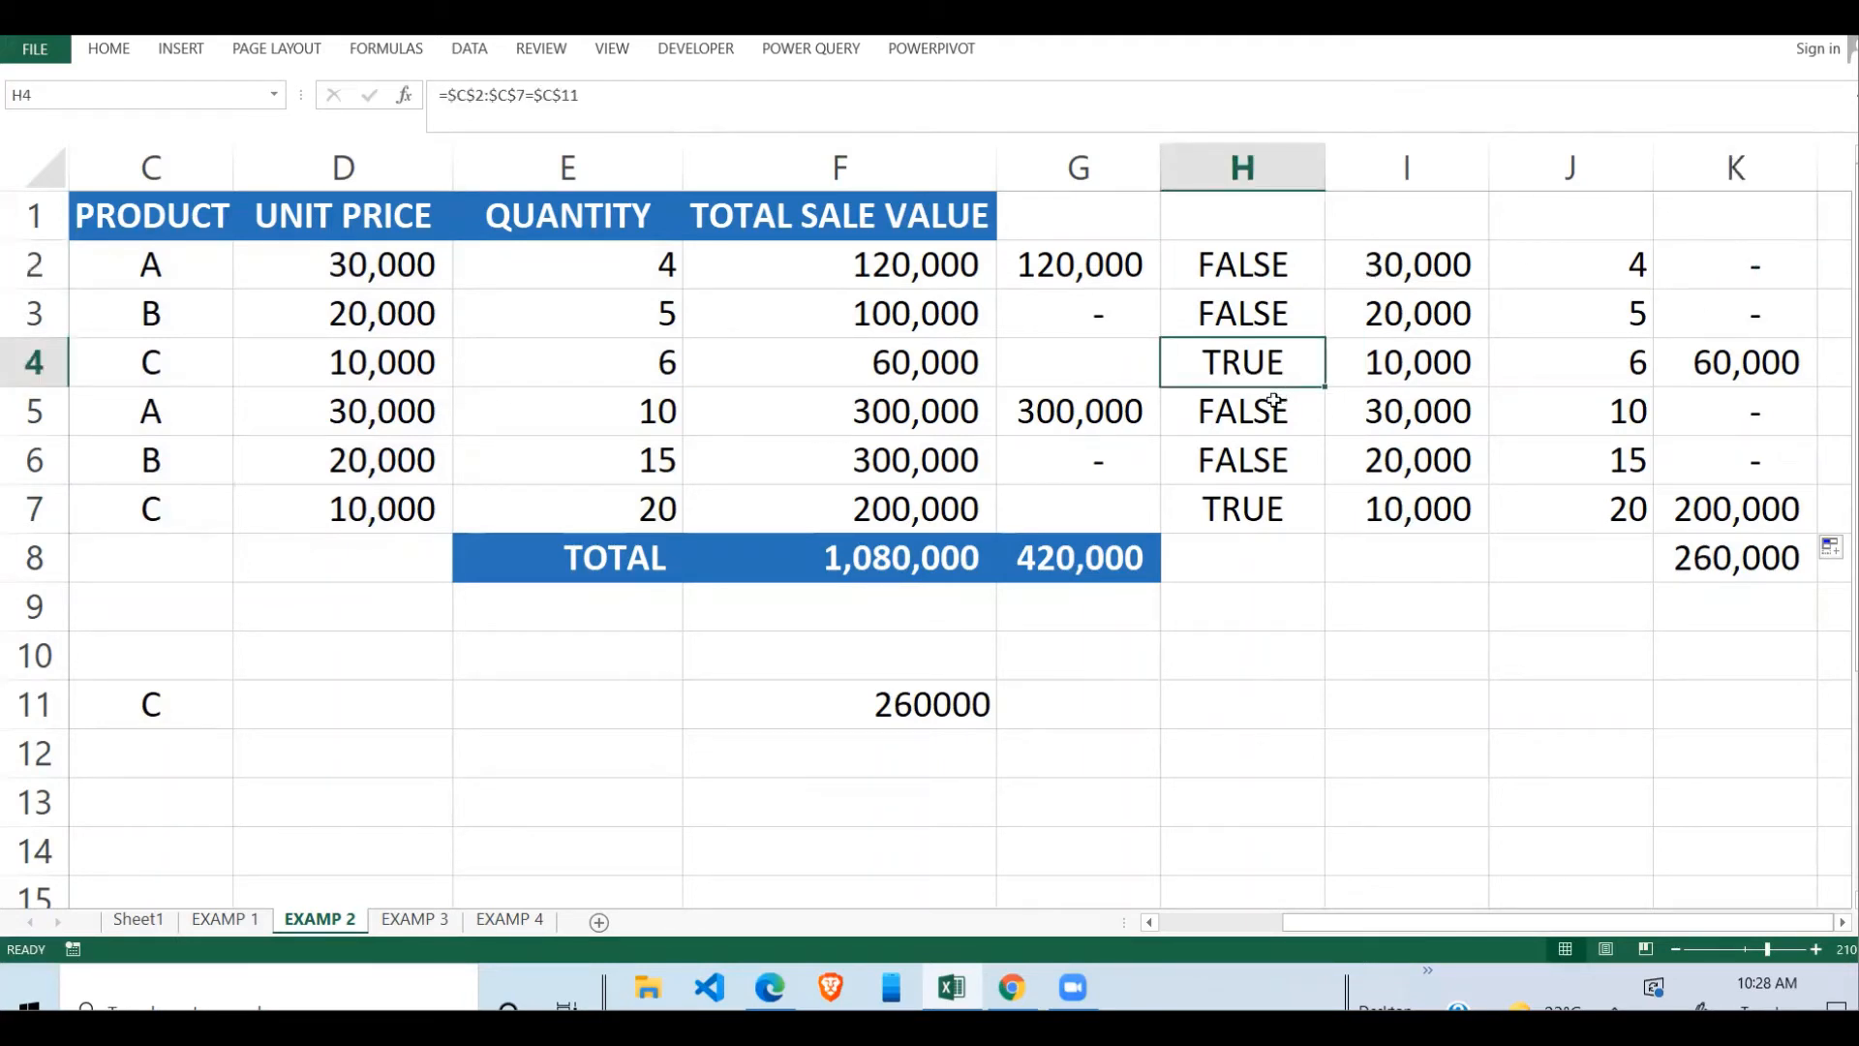
{"action": "left_click", "coordinate": [1714, 393]}
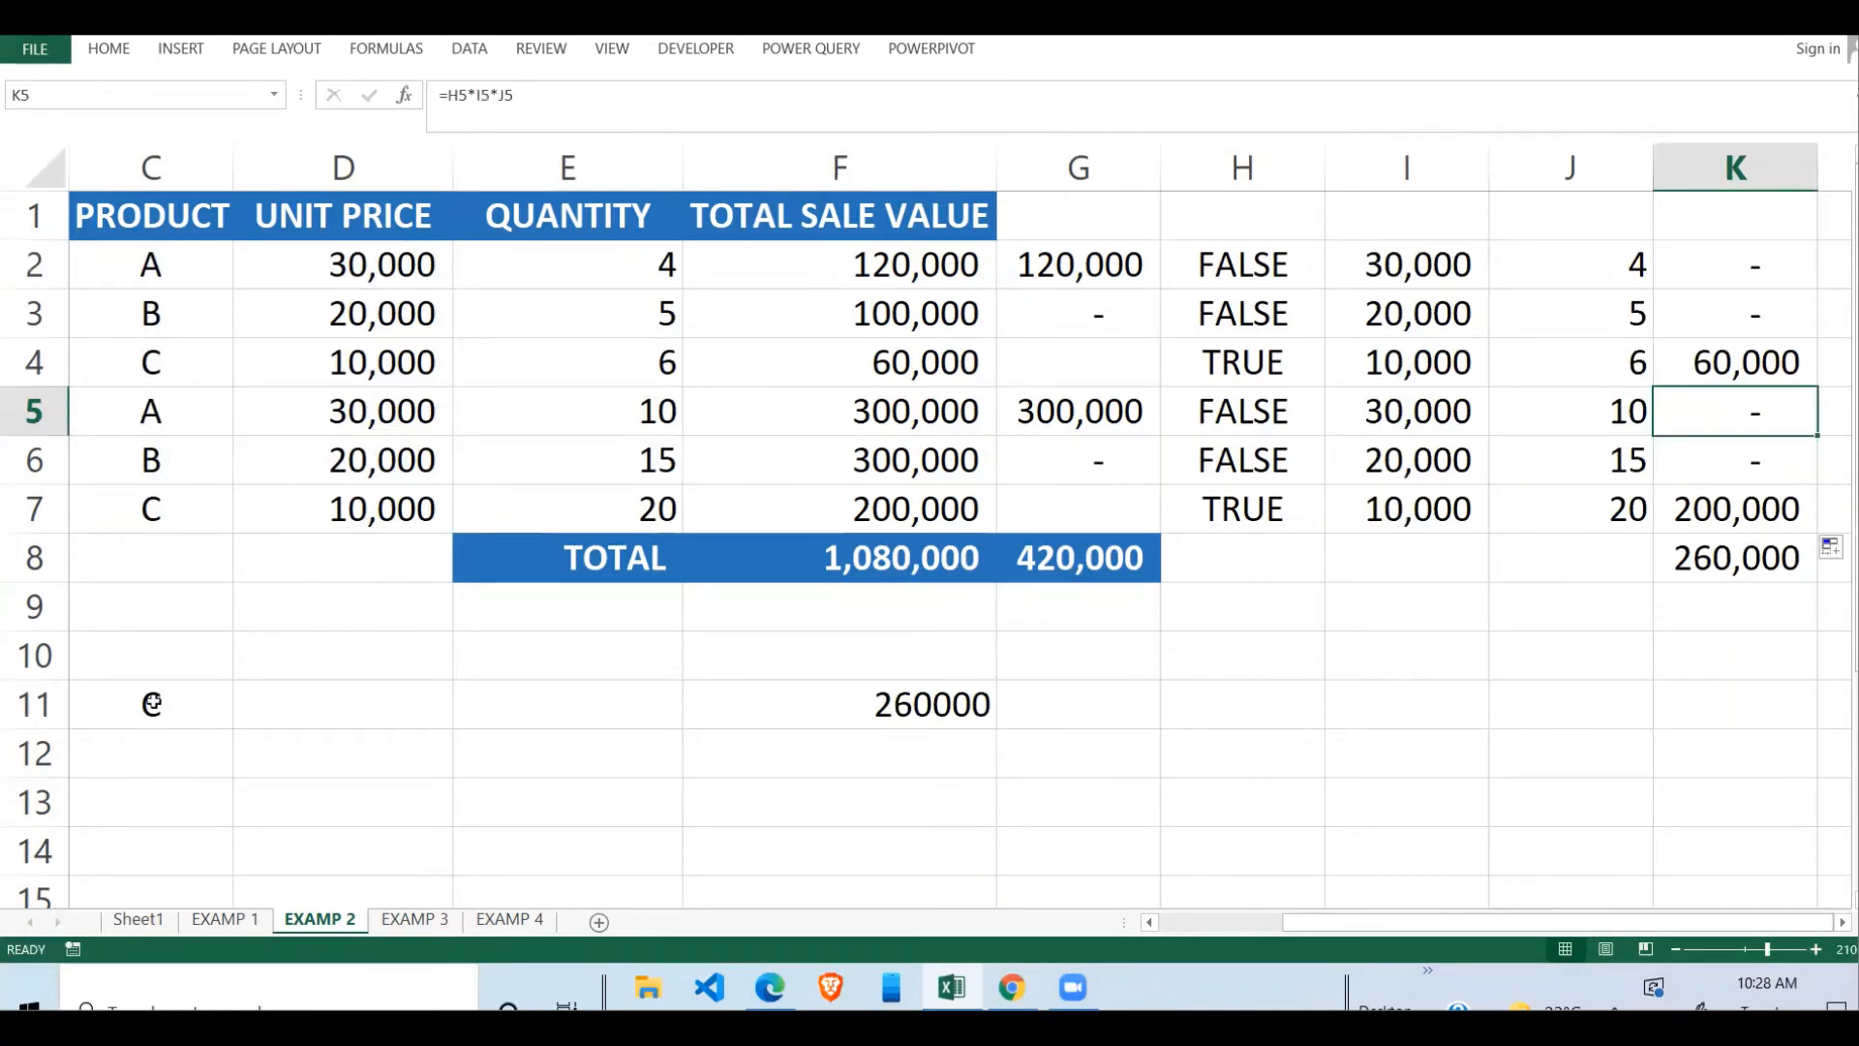
- Set the product criterion in C11 to A and compare F11's SUMPRODUCT result with the column K products and their sum
{"action": "left_click_drag", "start_coordinate": [153, 706], "coordinate": [1065, 705]}
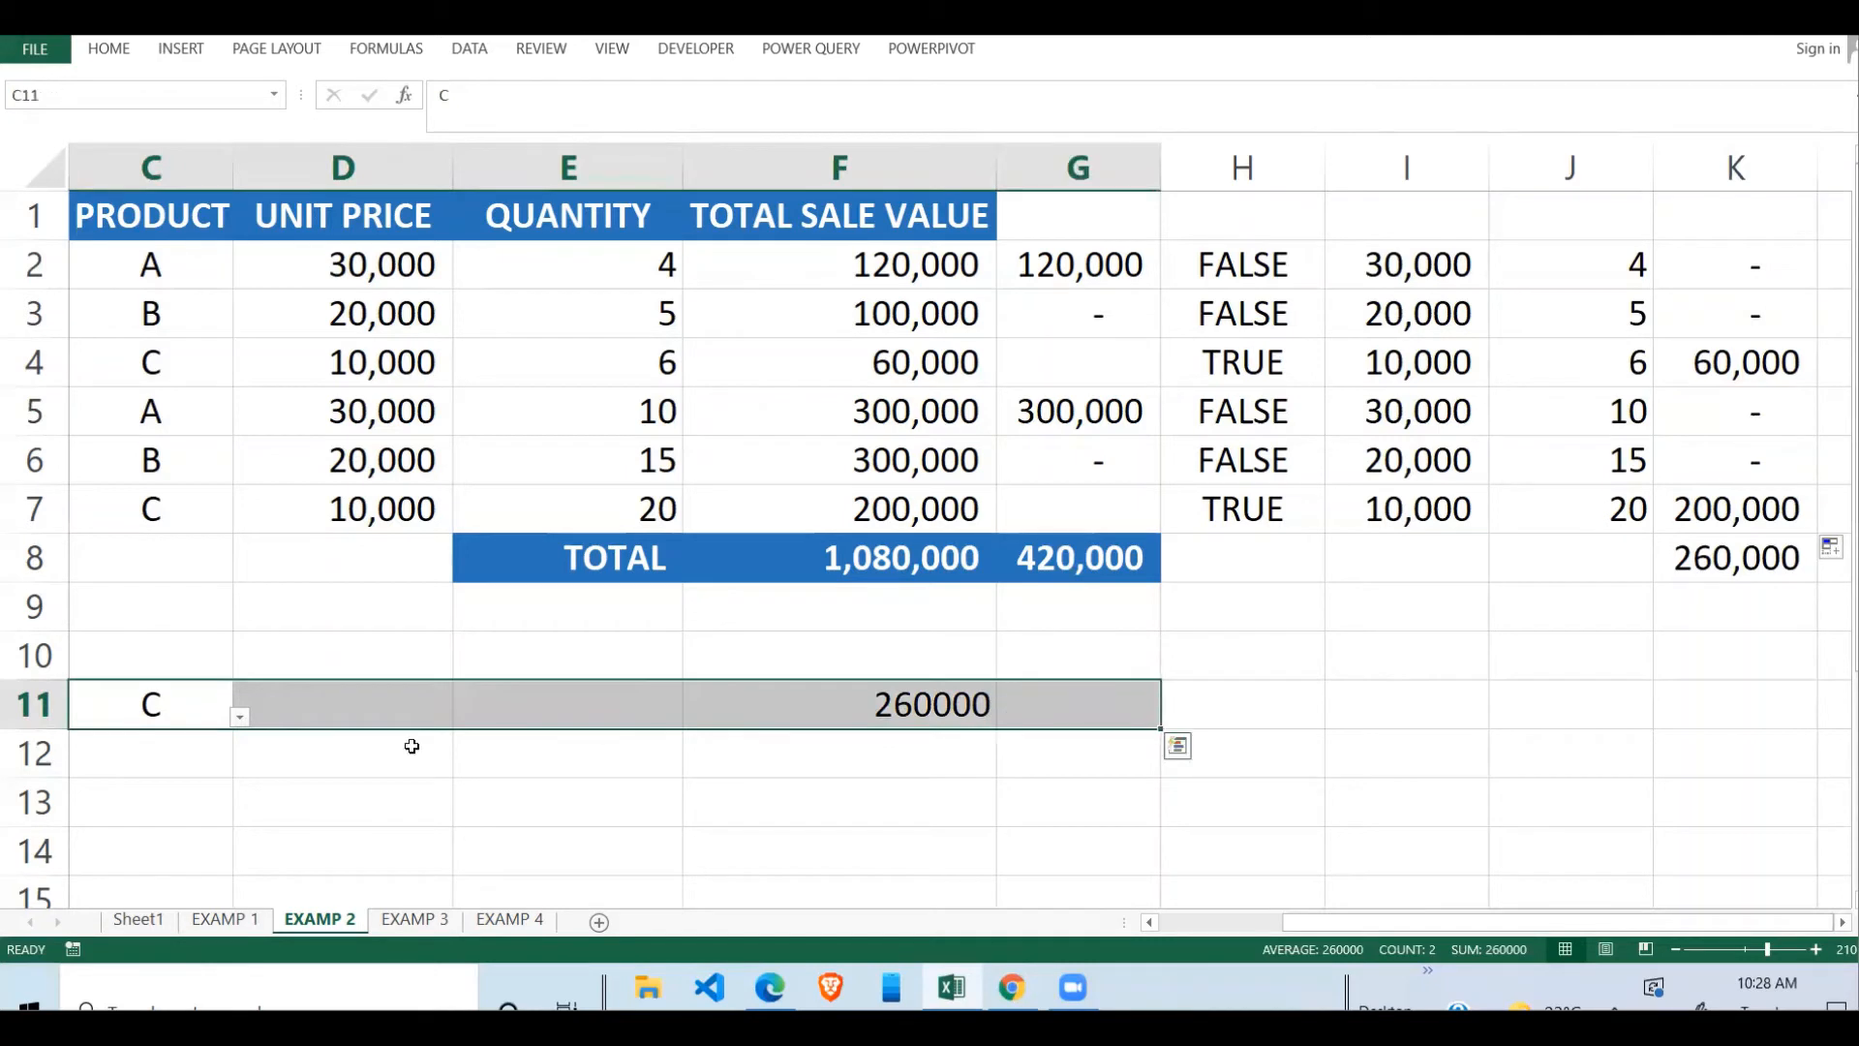
{"action": "left_click", "coordinate": [228, 717]}
{"action": "left_click", "coordinate": [239, 718]}
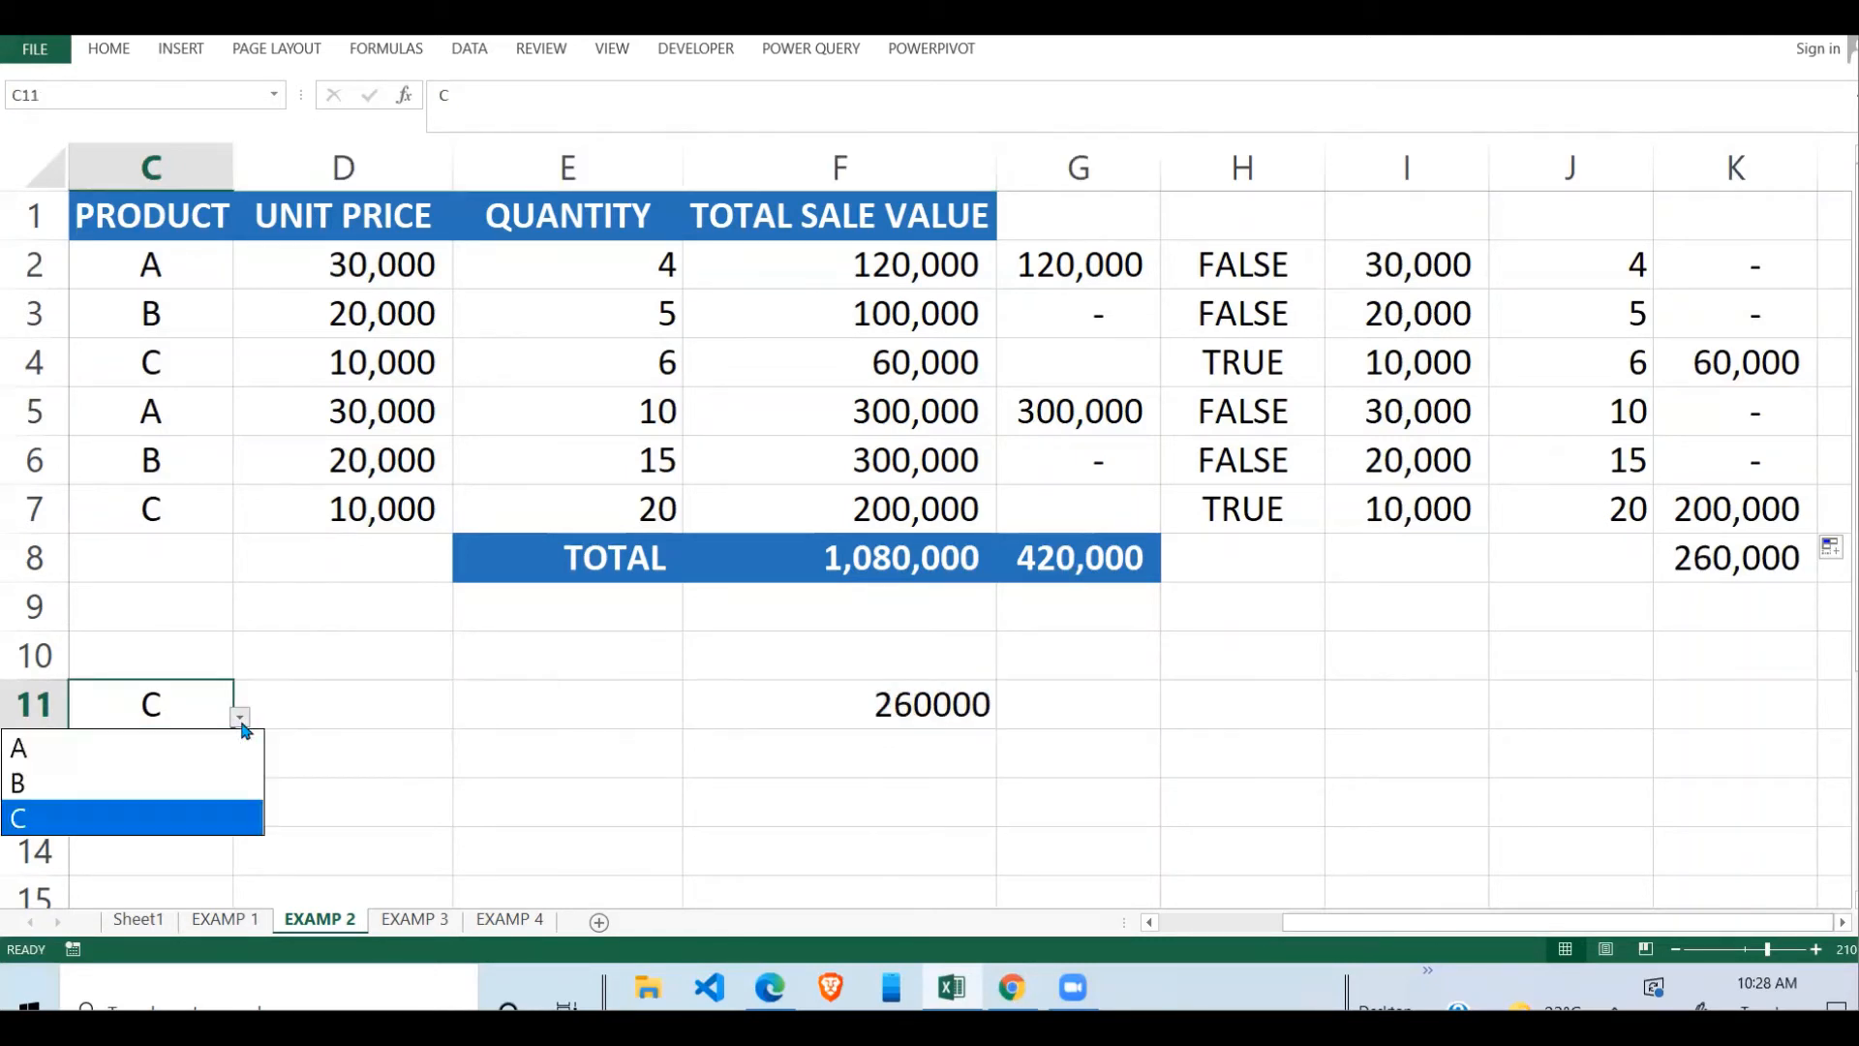
{"action": "left_click", "coordinate": [177, 766]}
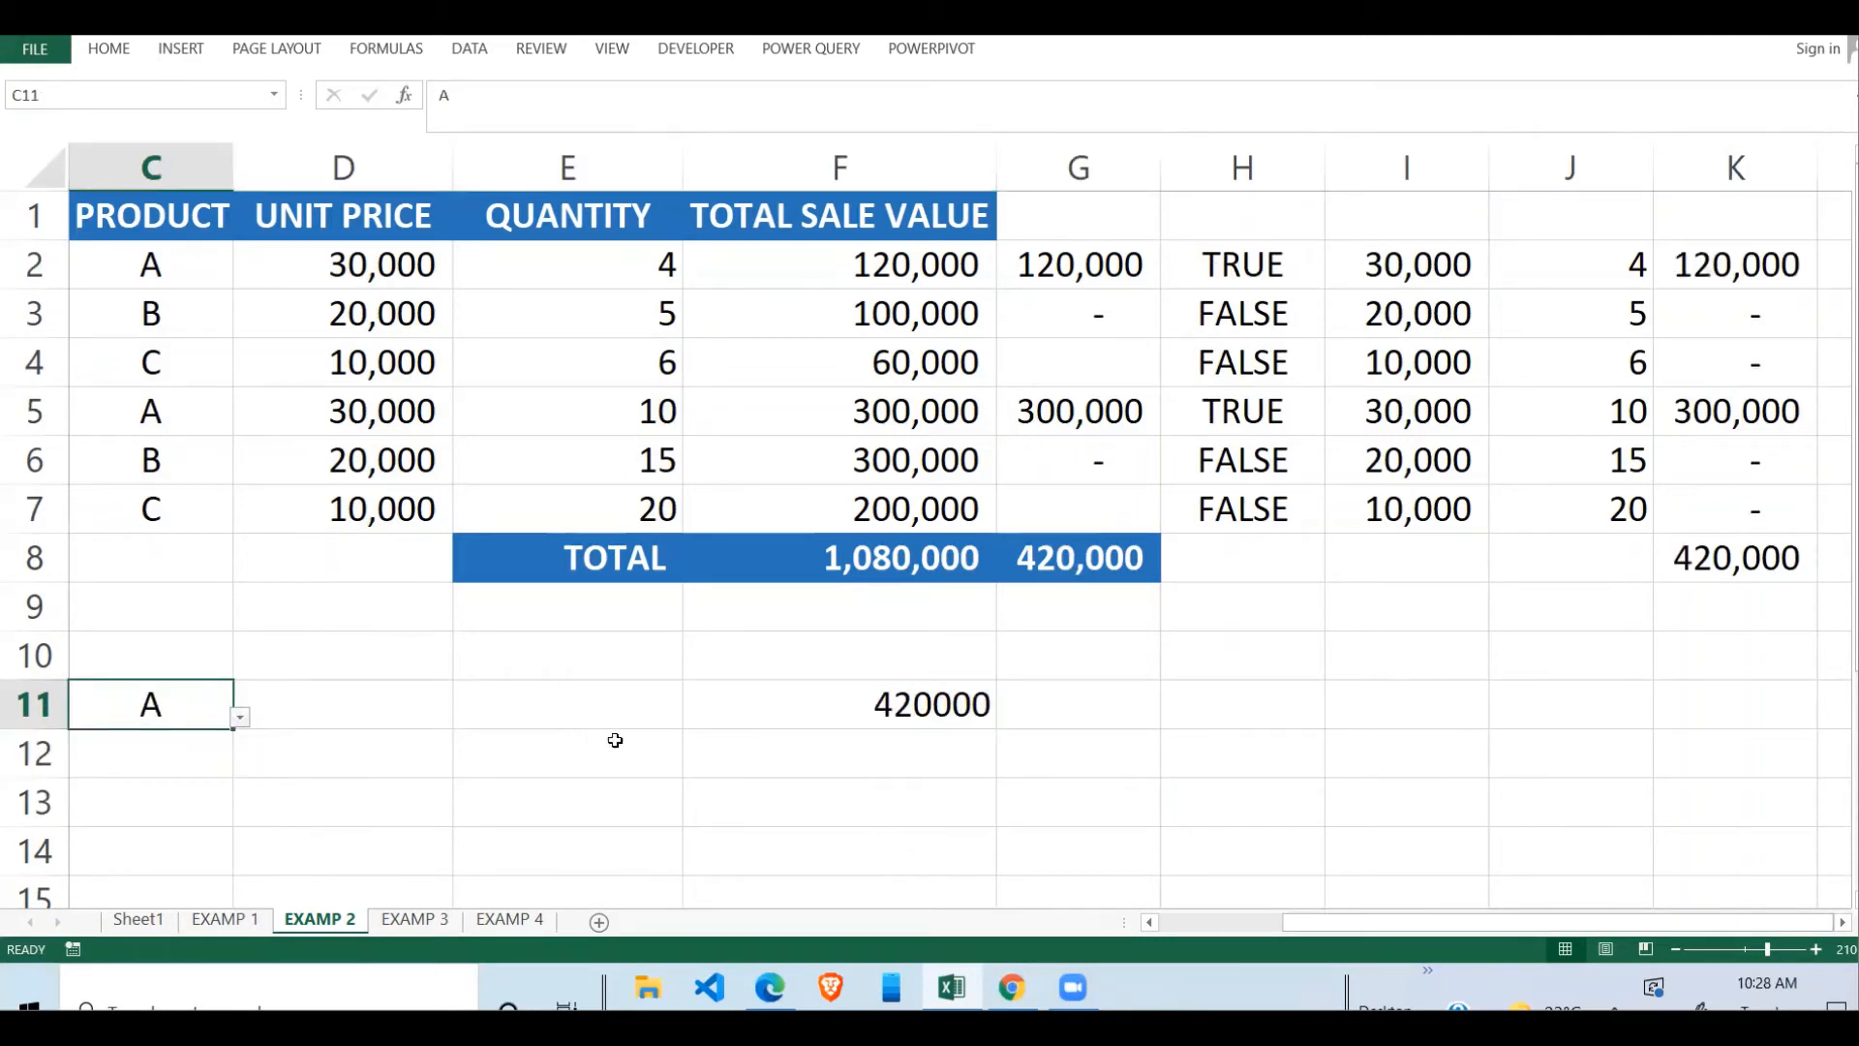
{"action": "left_click", "coordinate": [921, 688]}
{"action": "left_click_drag", "start_coordinate": [1728, 254], "coordinate": [1725, 566]}
{"action": "left_click", "coordinate": [895, 694]}
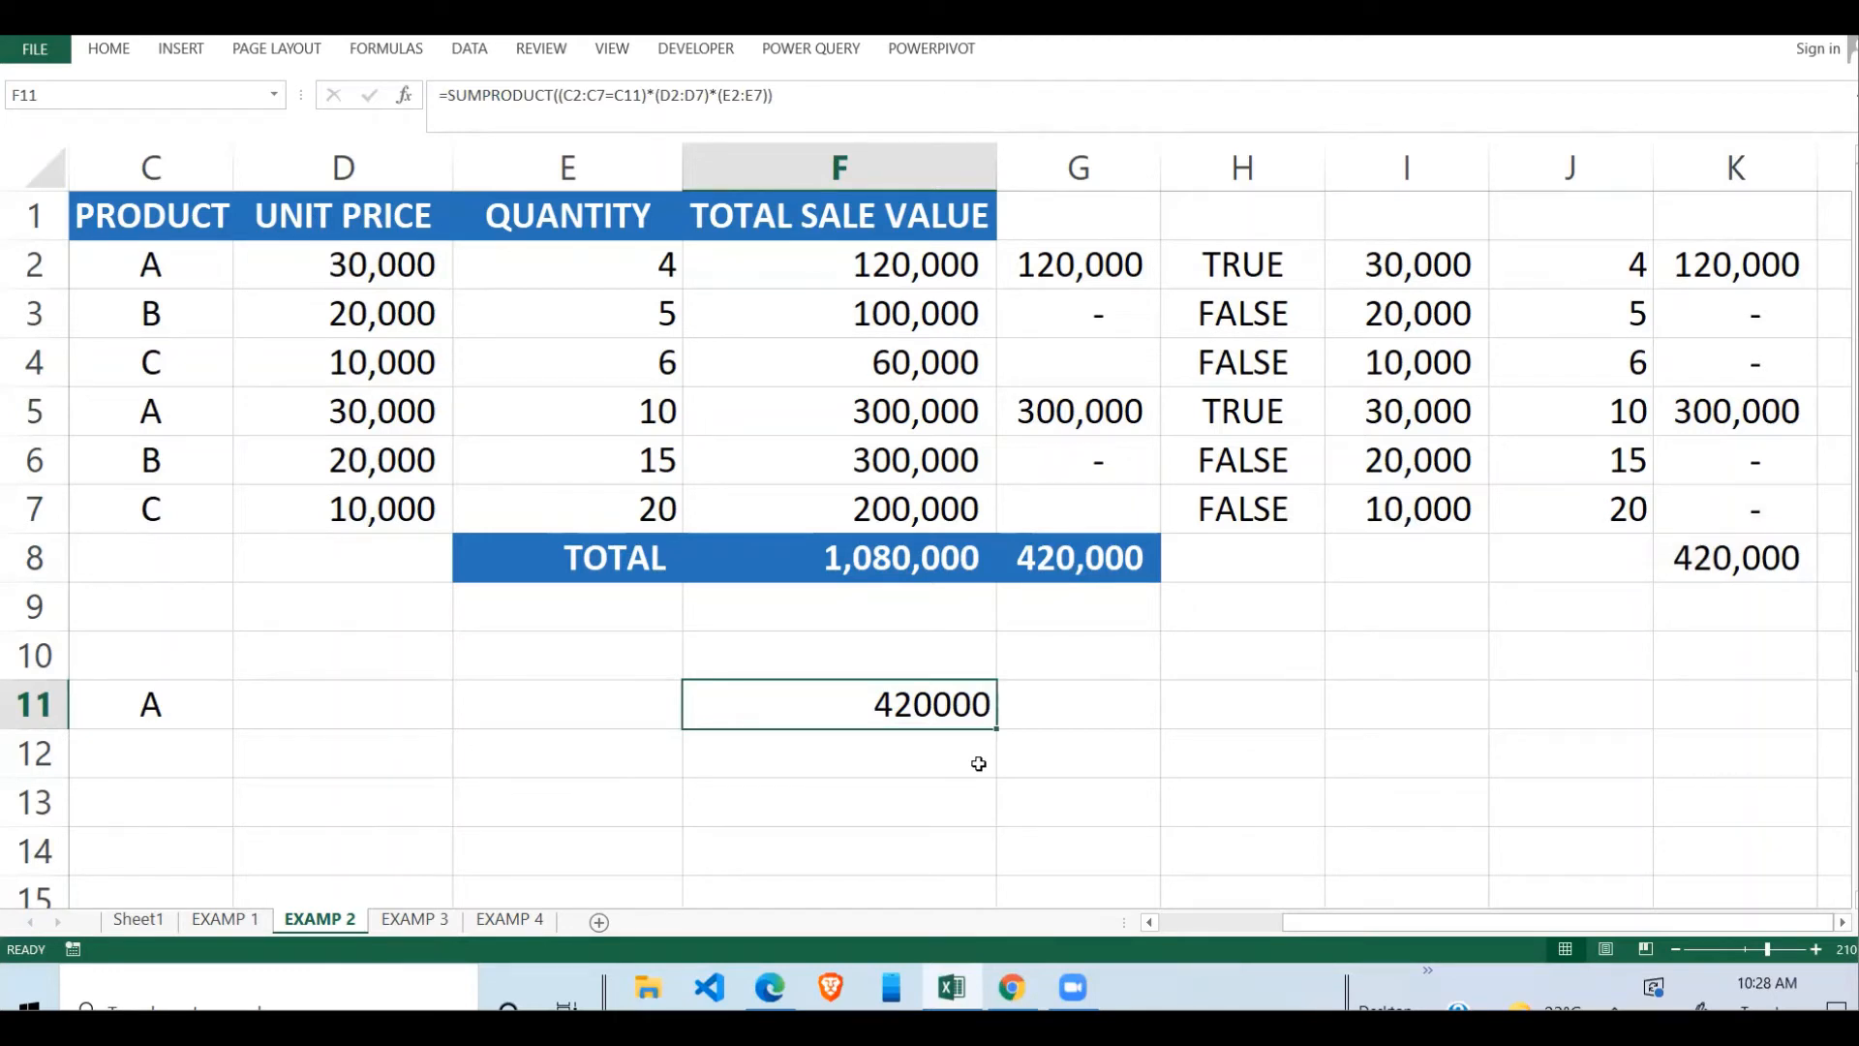
- Open the EXAMP 3 sheet and review the product criterion in A11, the region criterion in B11 and the formula in C11
{"action": "left_click", "coordinate": [414, 919]}
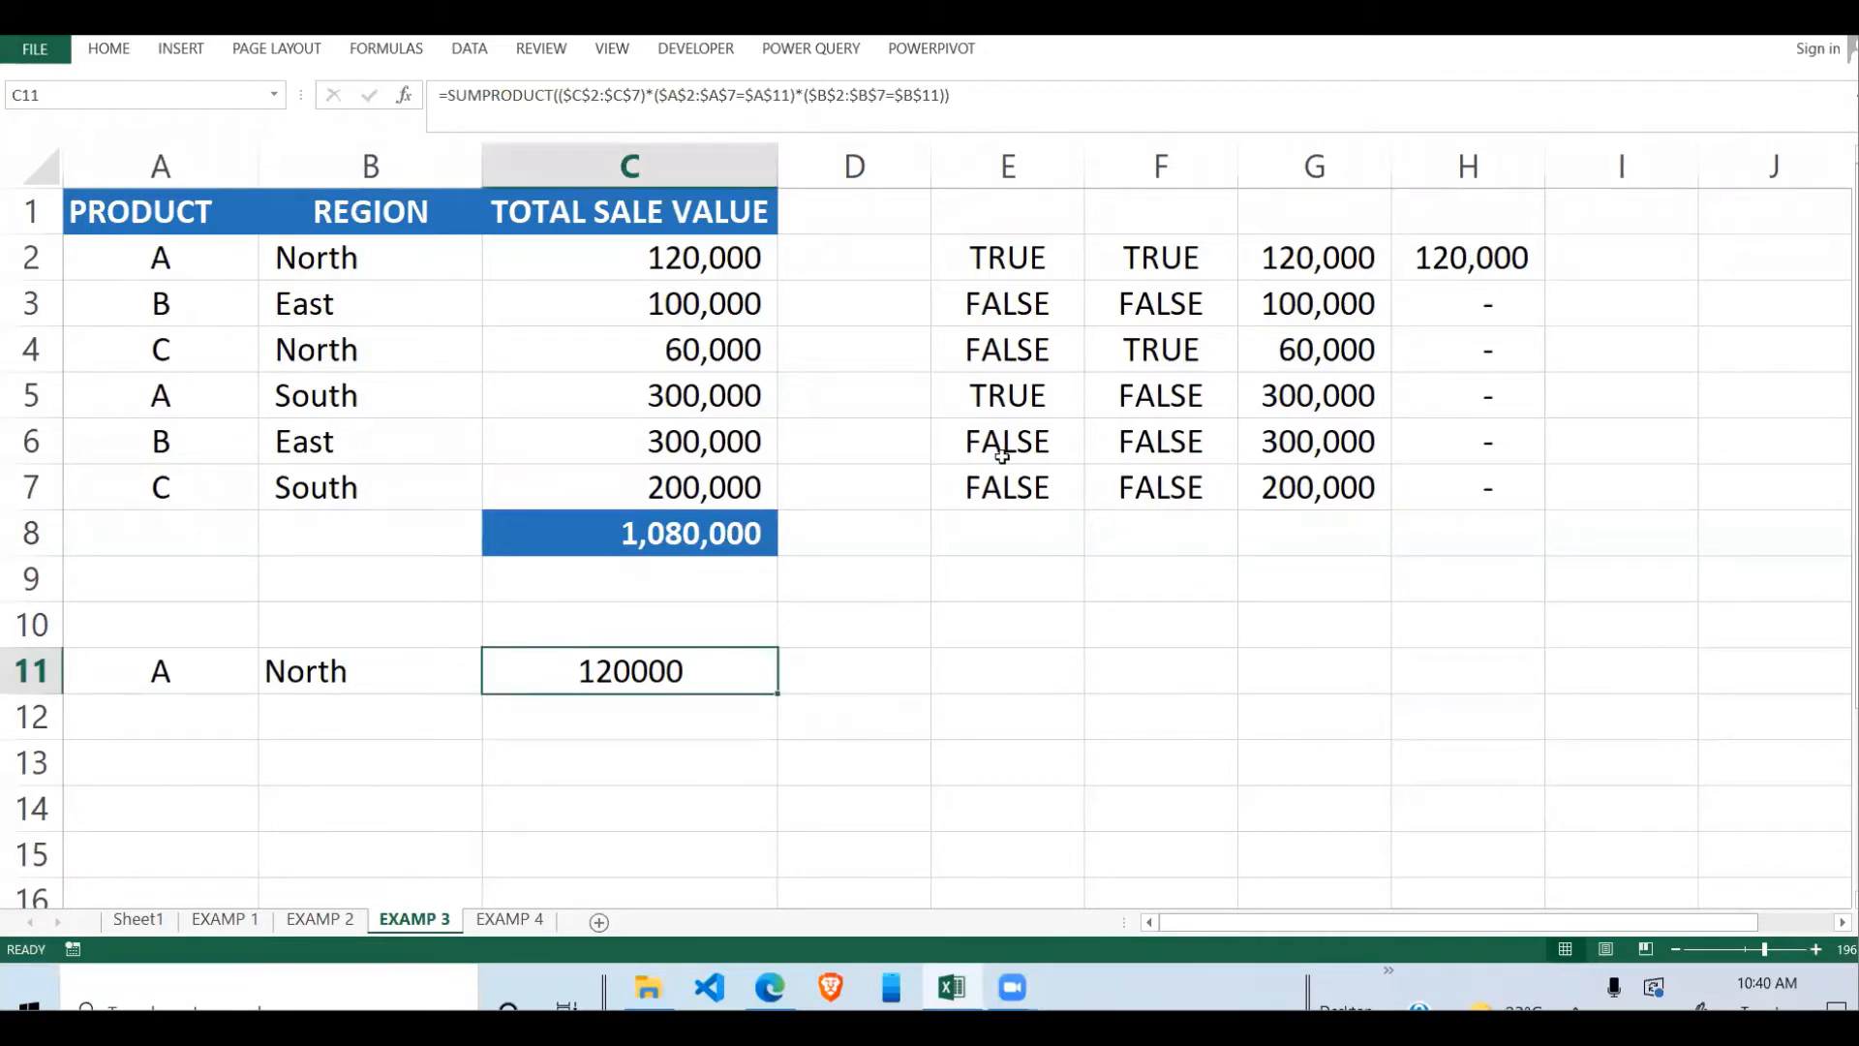
{"action": "left_click", "coordinate": [276, 672]}
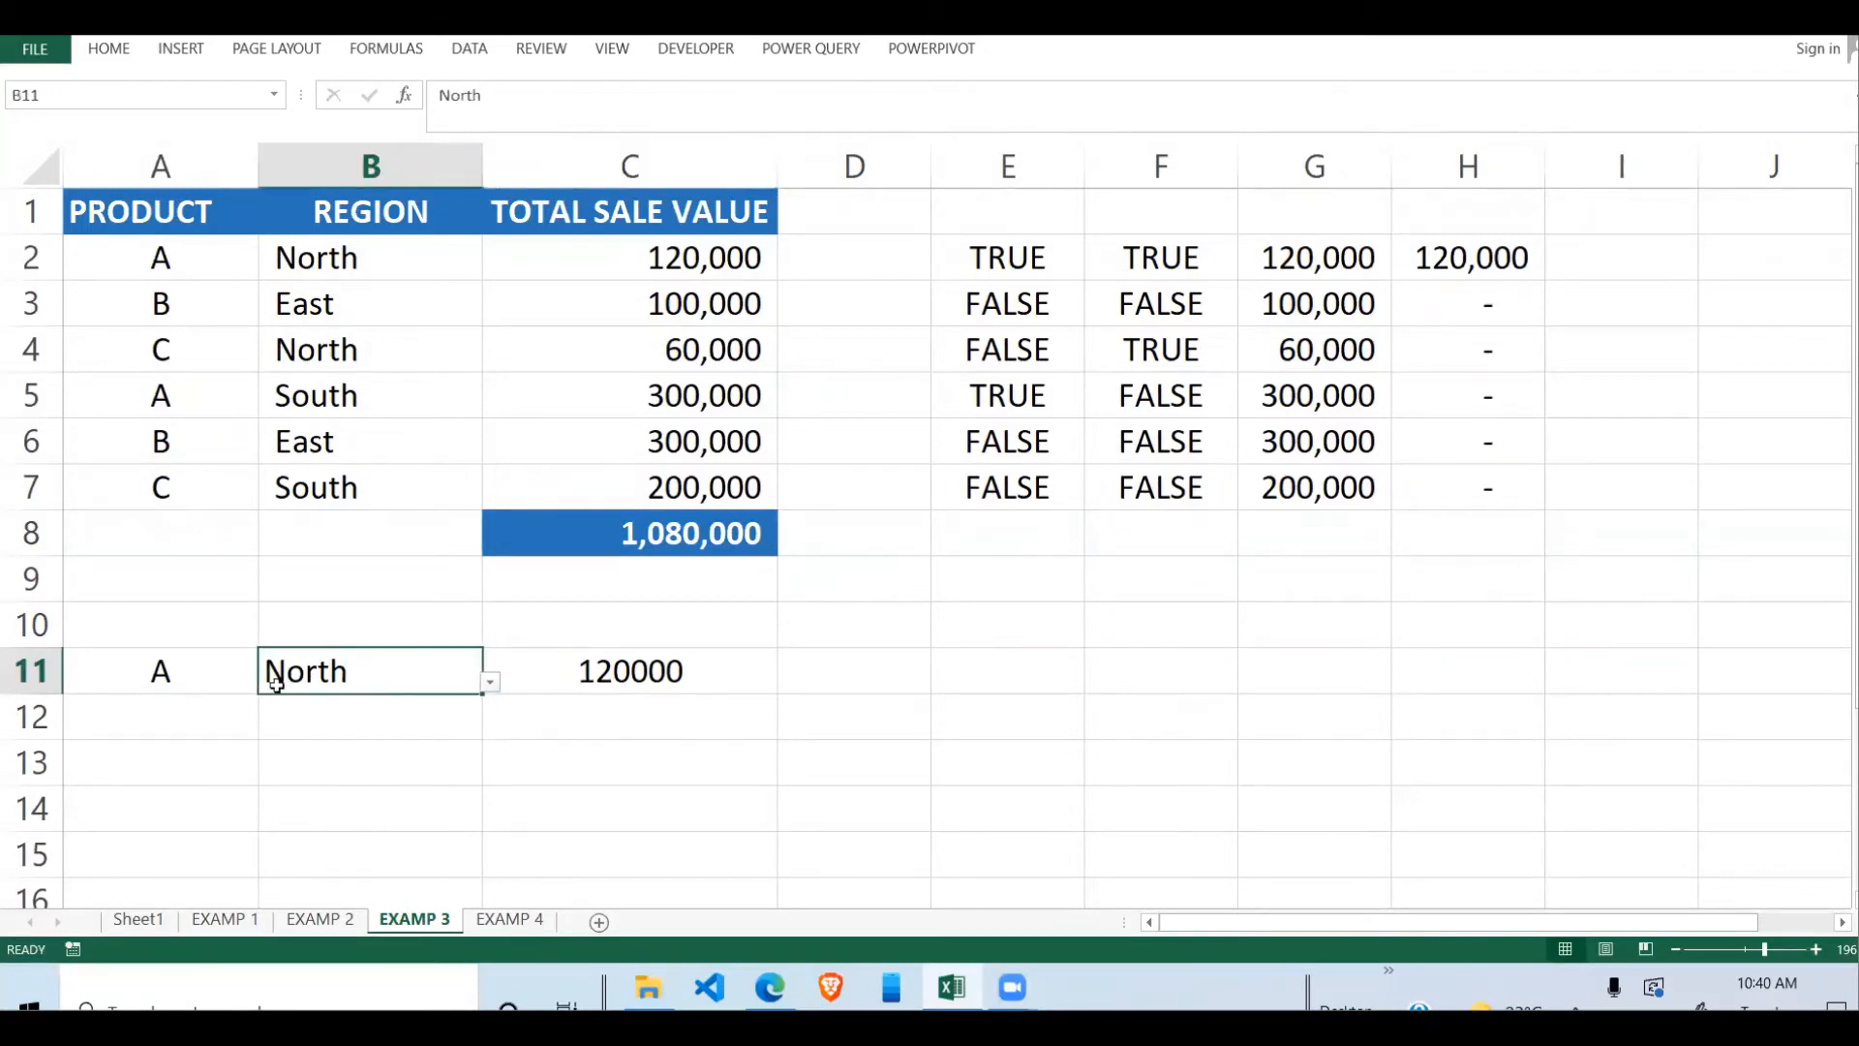
{"action": "left_click", "coordinate": [184, 681]}
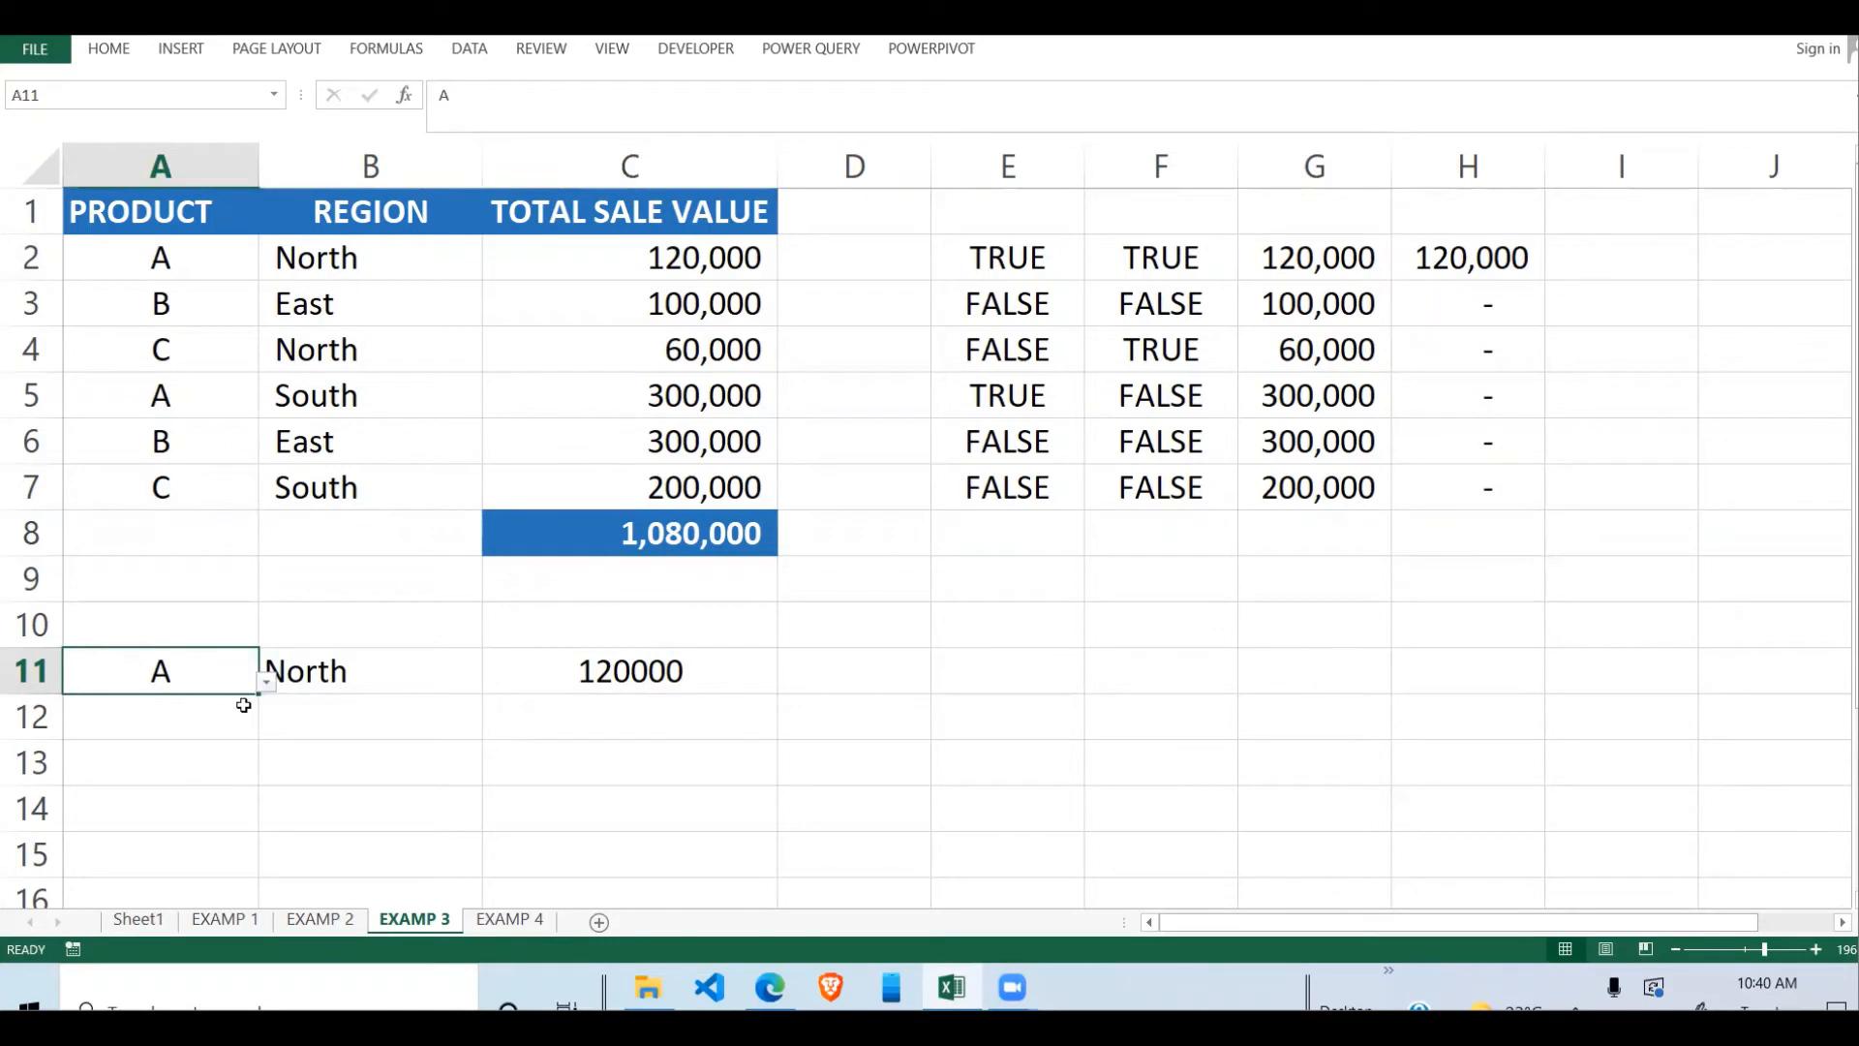
{"action": "left_click", "coordinate": [345, 678]}
{"action": "left_click", "coordinate": [188, 687]}
{"action": "left_click", "coordinate": [378, 675]}
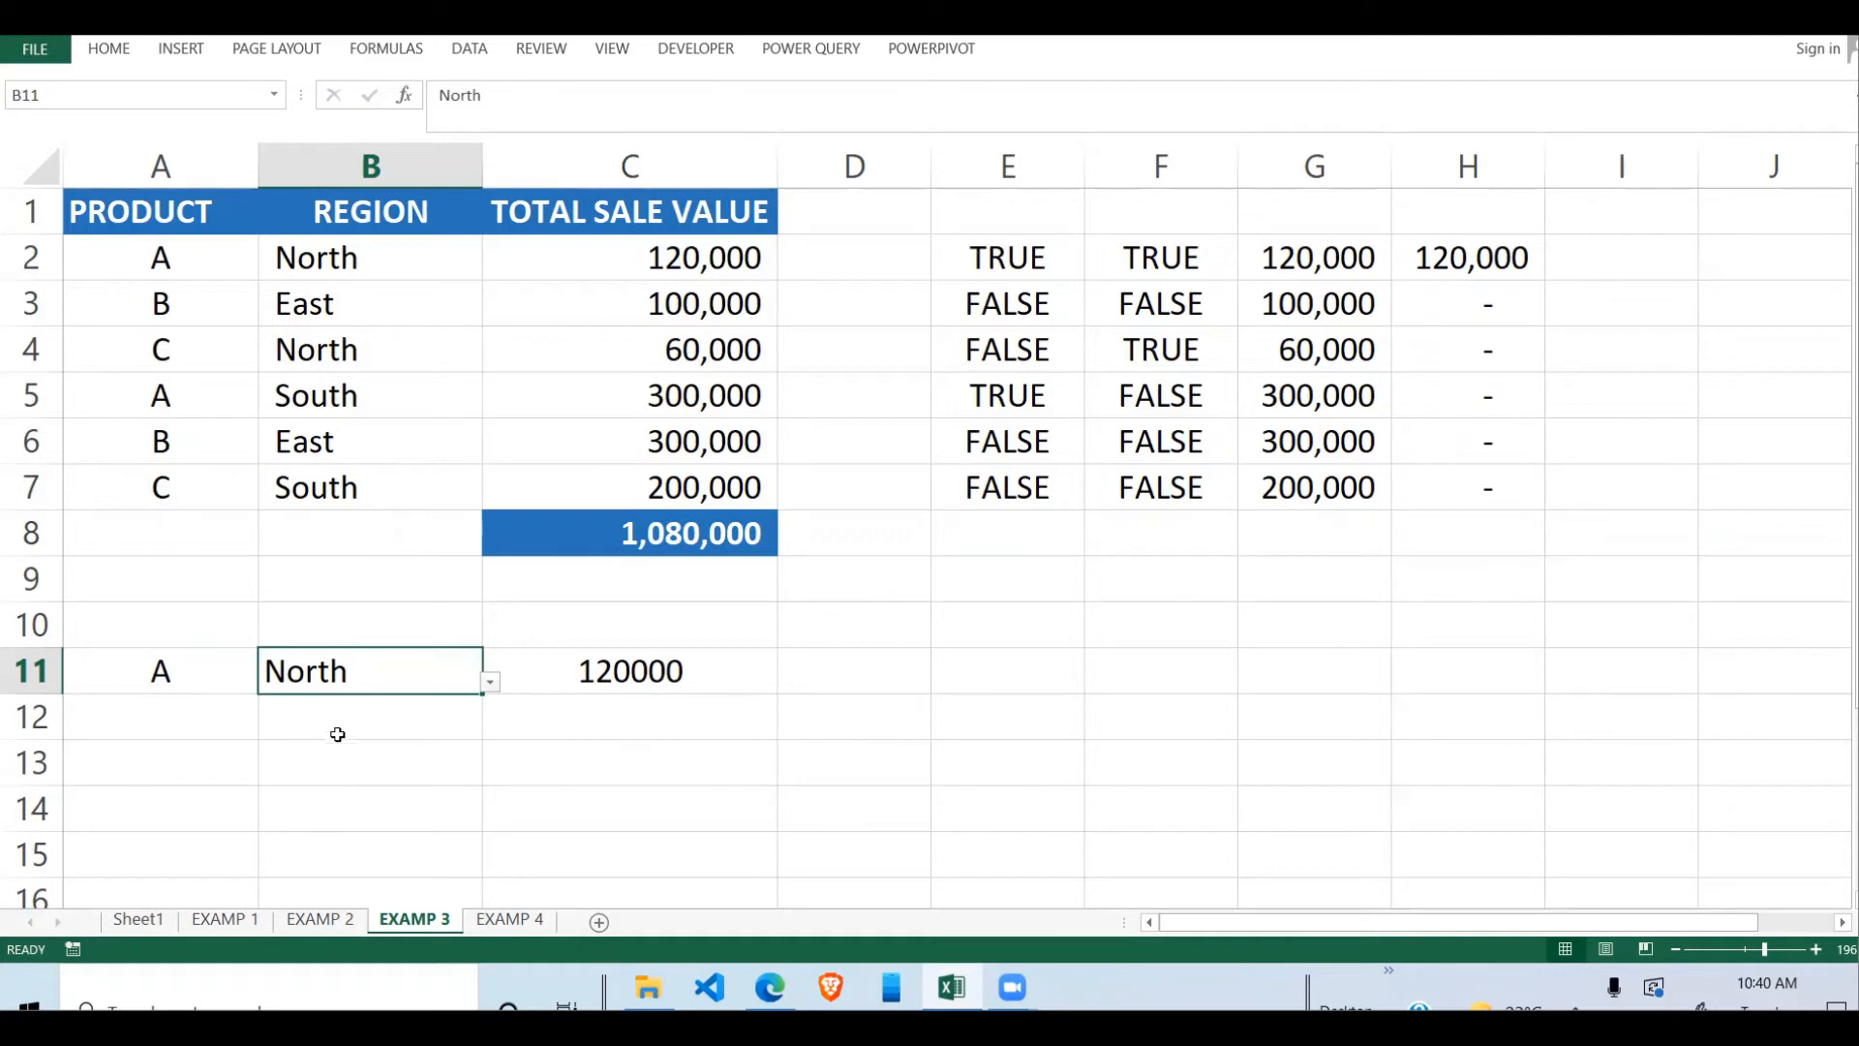
{"action": "left_click", "coordinate": [172, 677]}
{"action": "left_click", "coordinate": [339, 685]}
{"action": "left_click", "coordinate": [625, 683]}
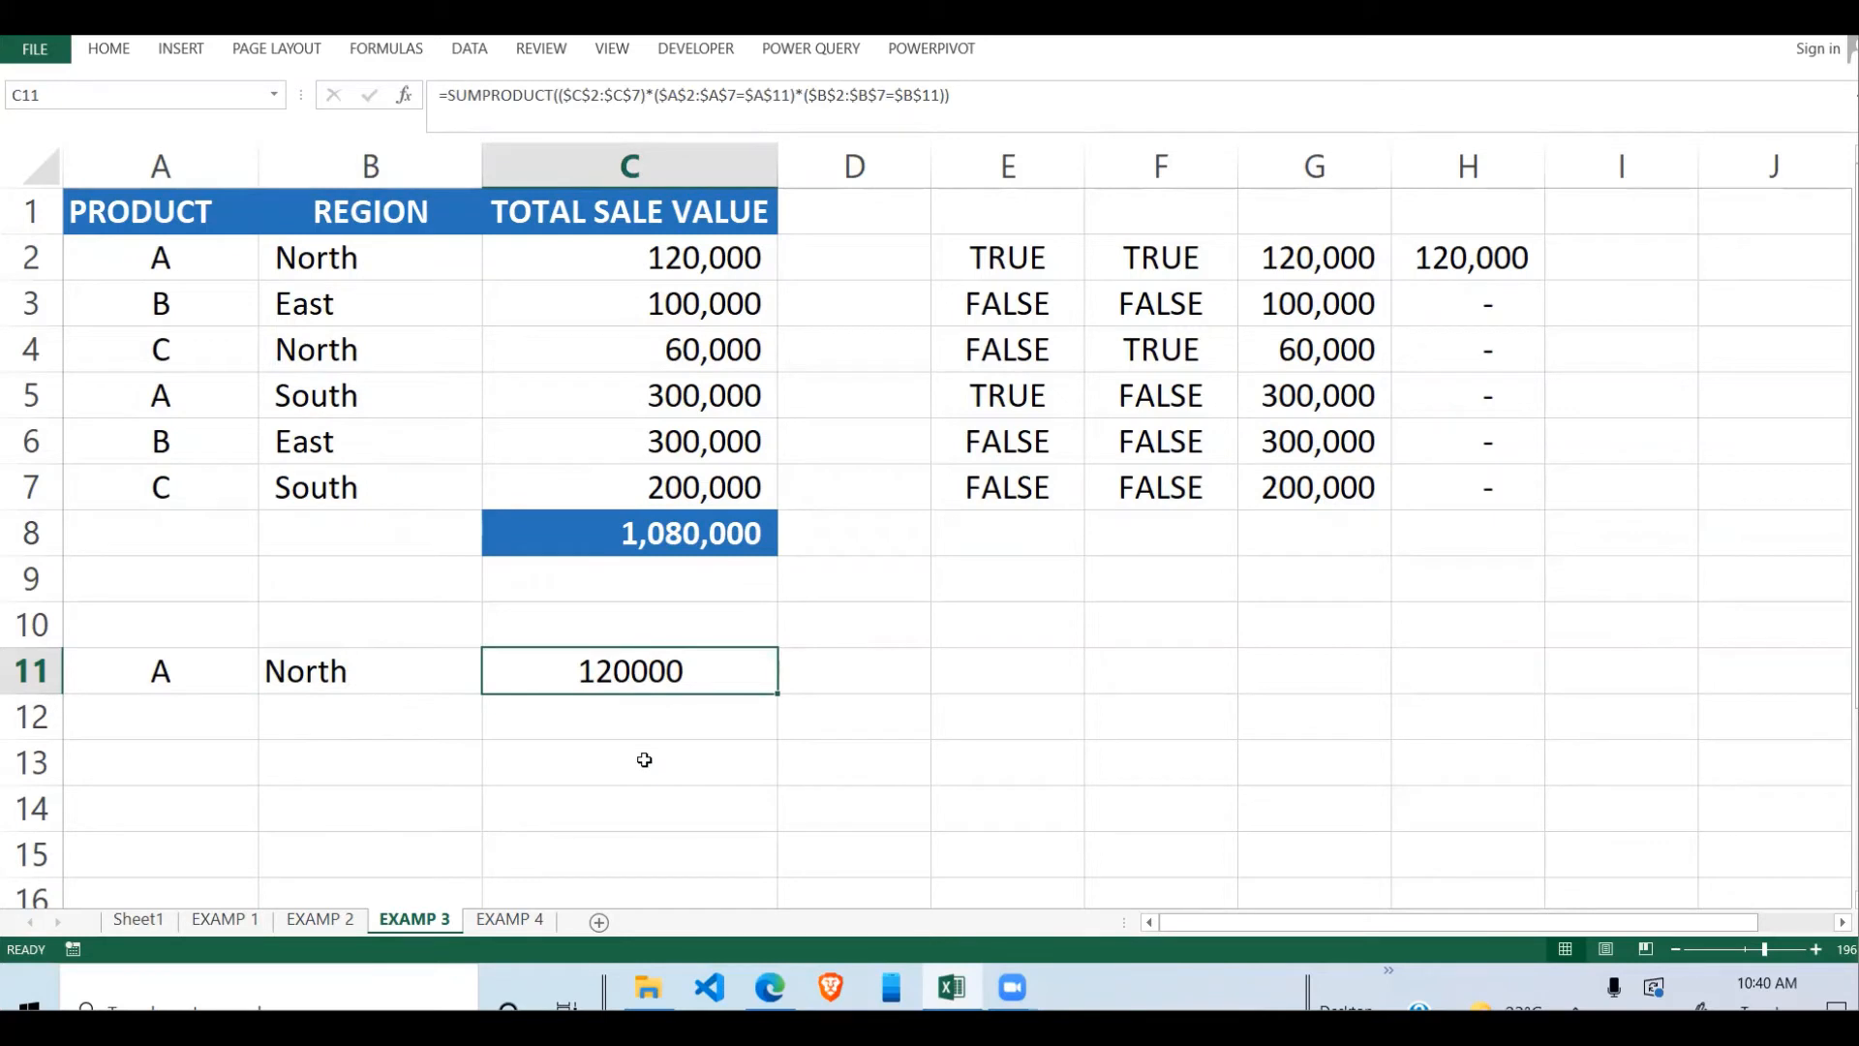
- Clear the existing formula from C11 and begin a new SUMPRODUCT formula there
{"action": "key", "text": "Delete"}
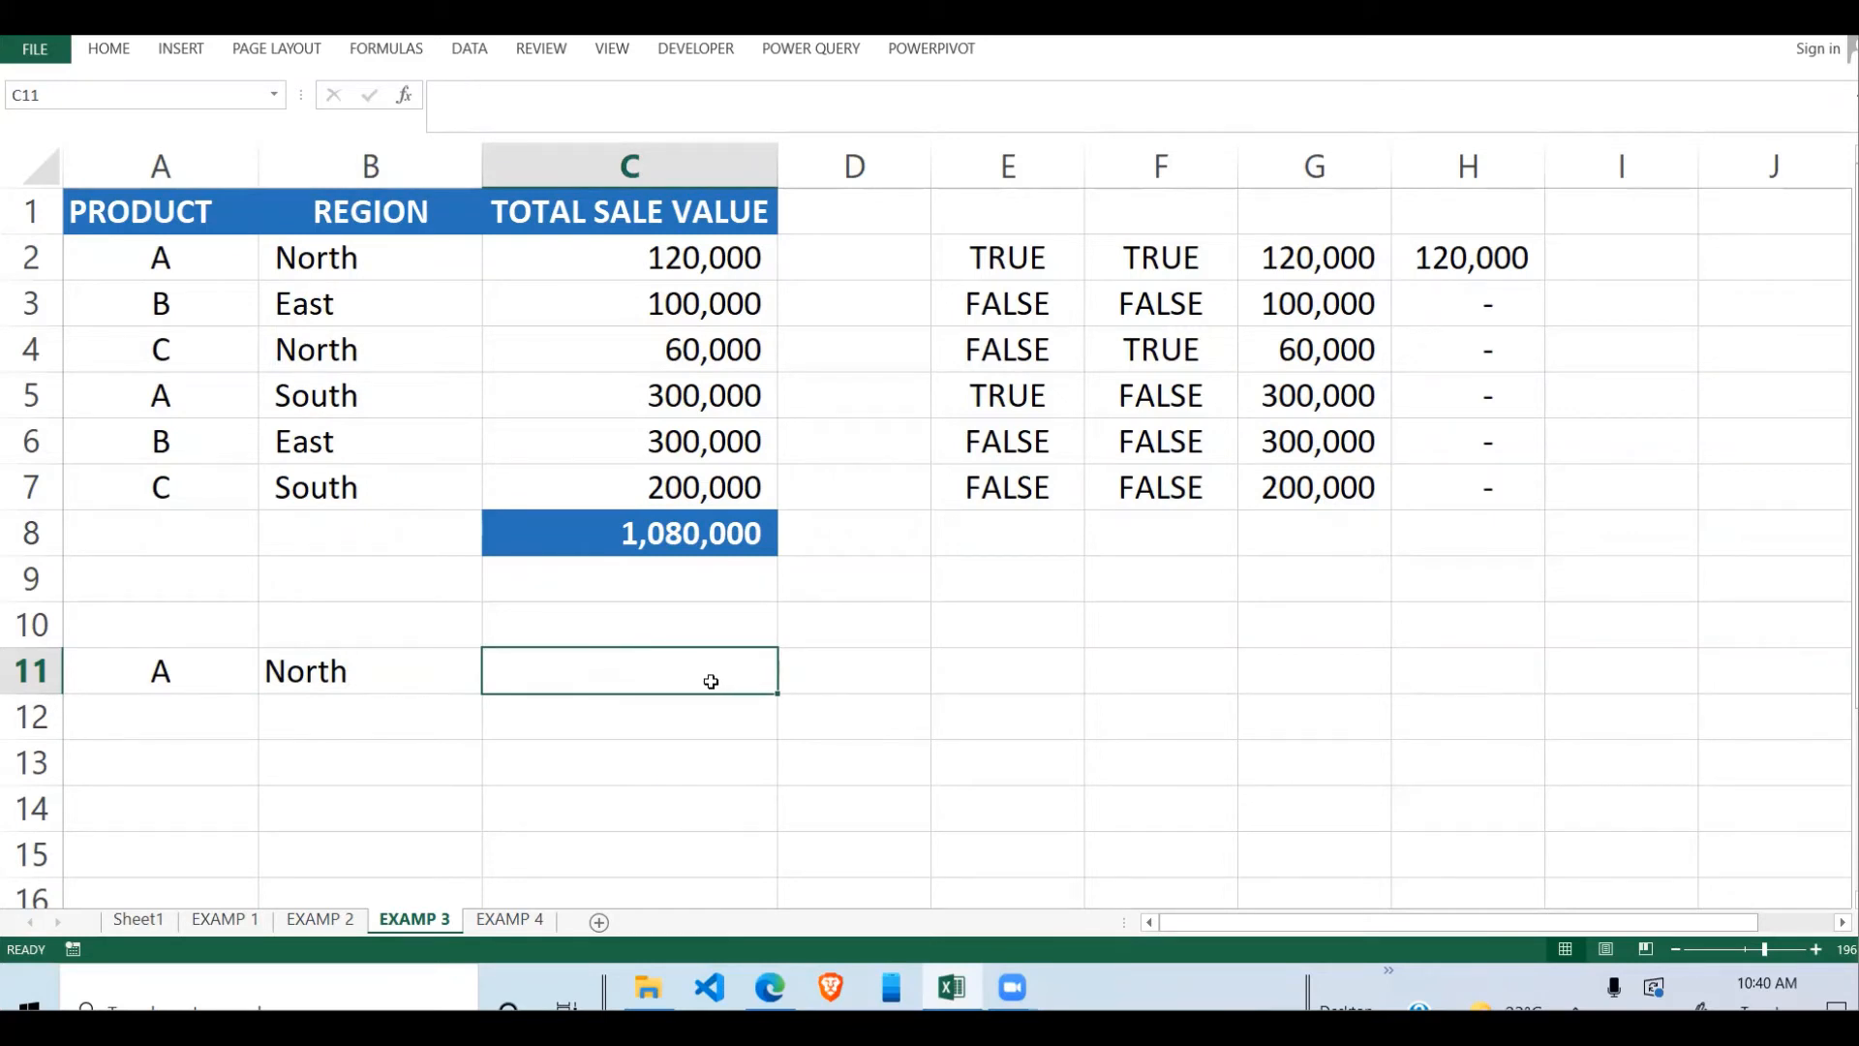
{"action": "type", "text": "="}
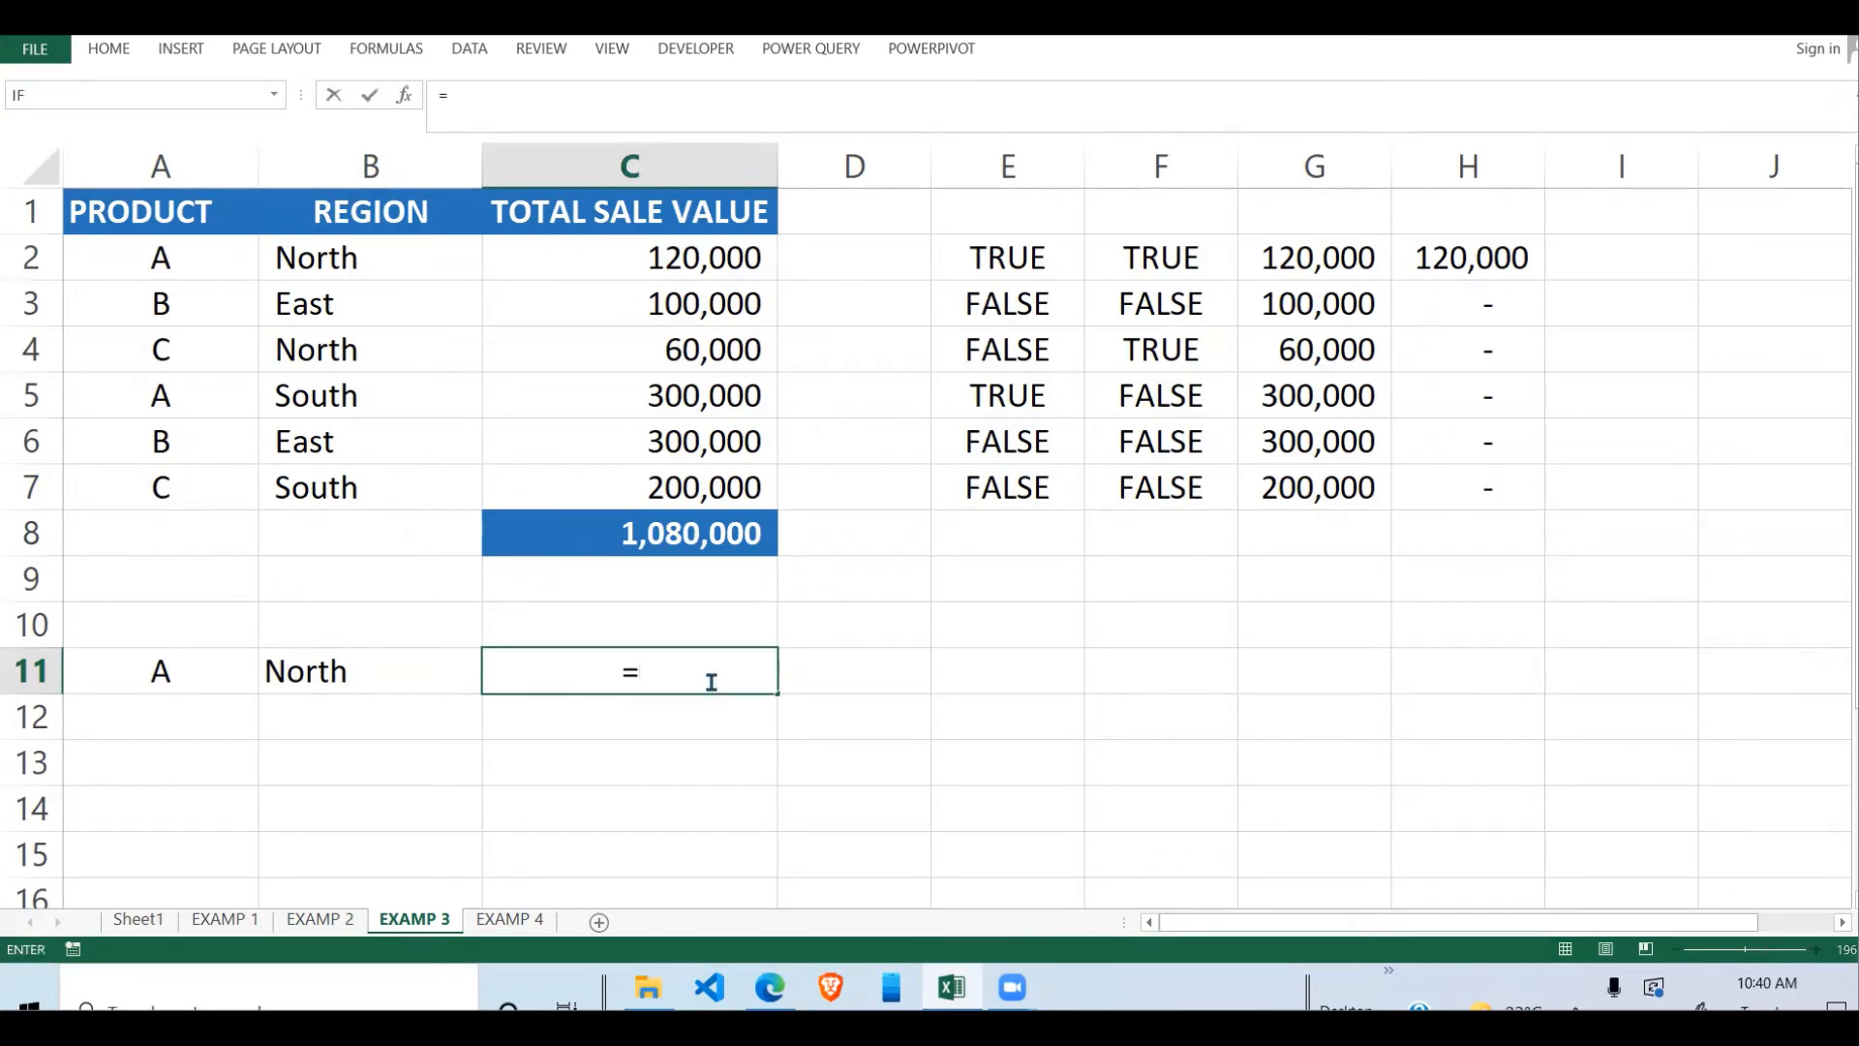
{"action": "type", "text": "sumprod"}
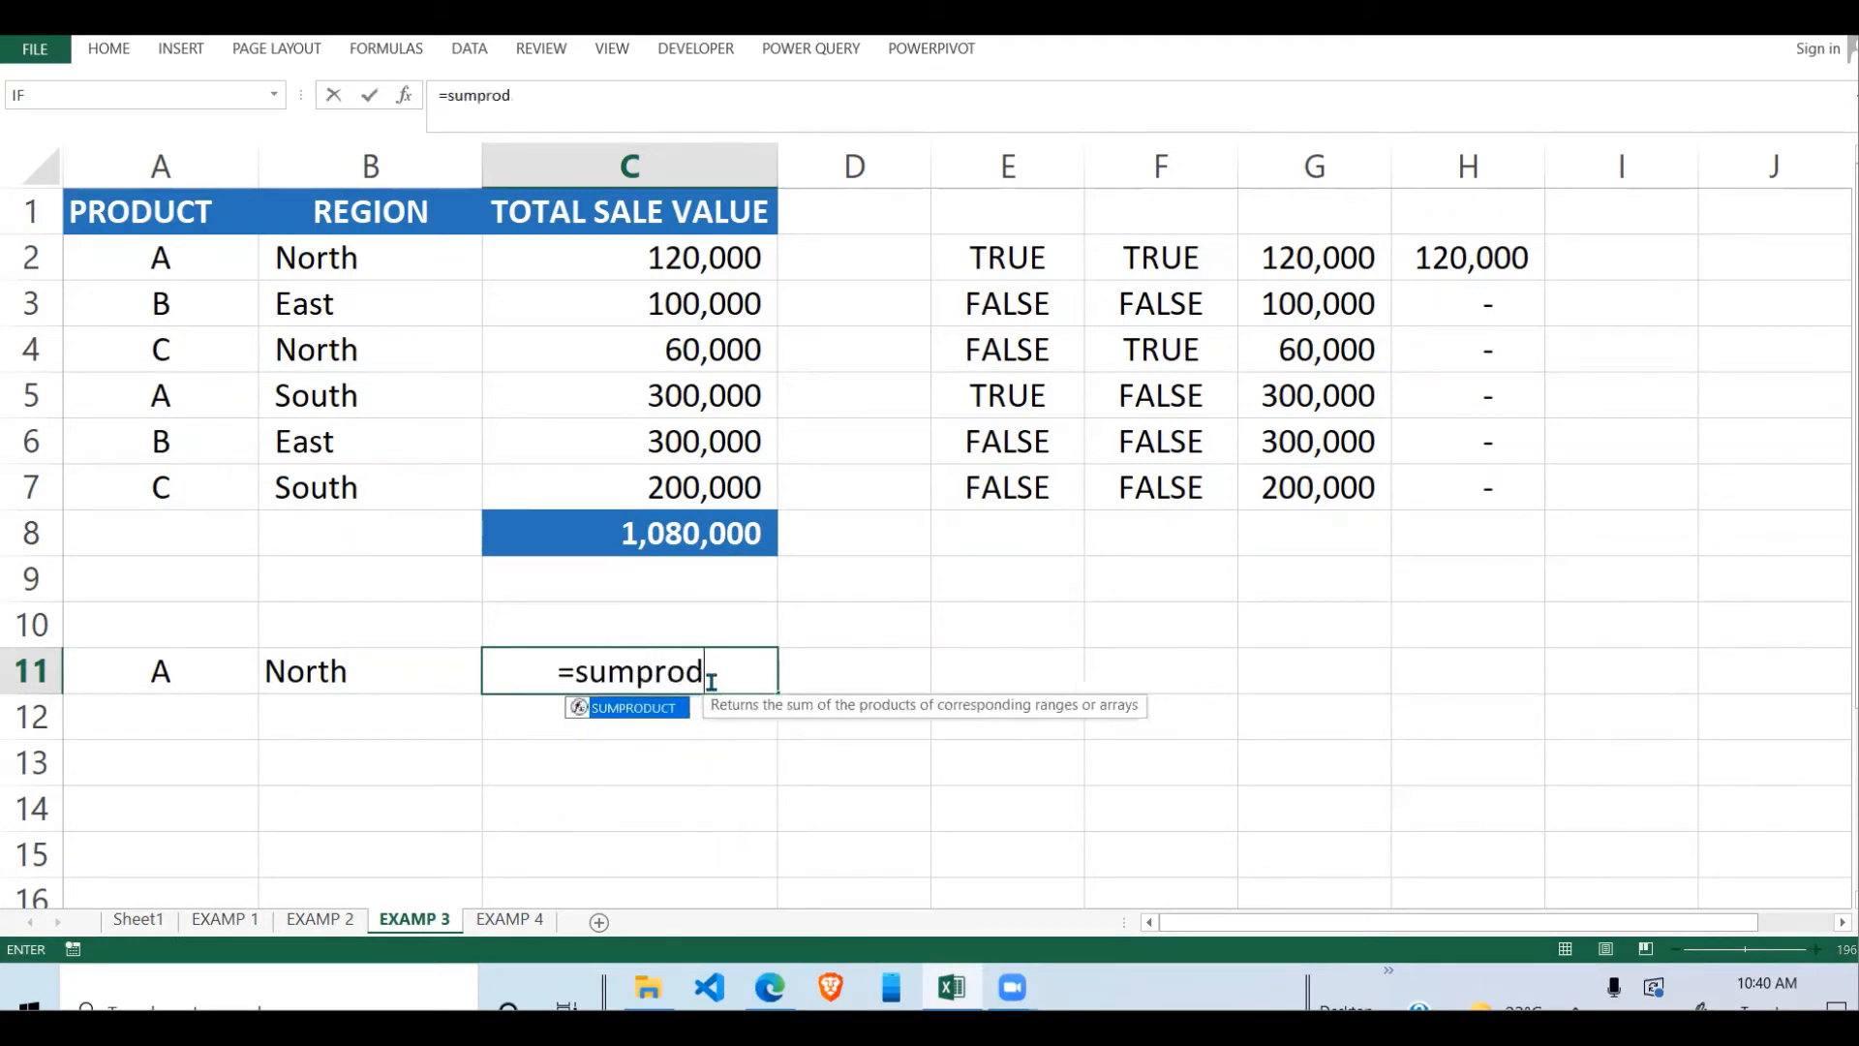
{"action": "type", "text": "uct("}
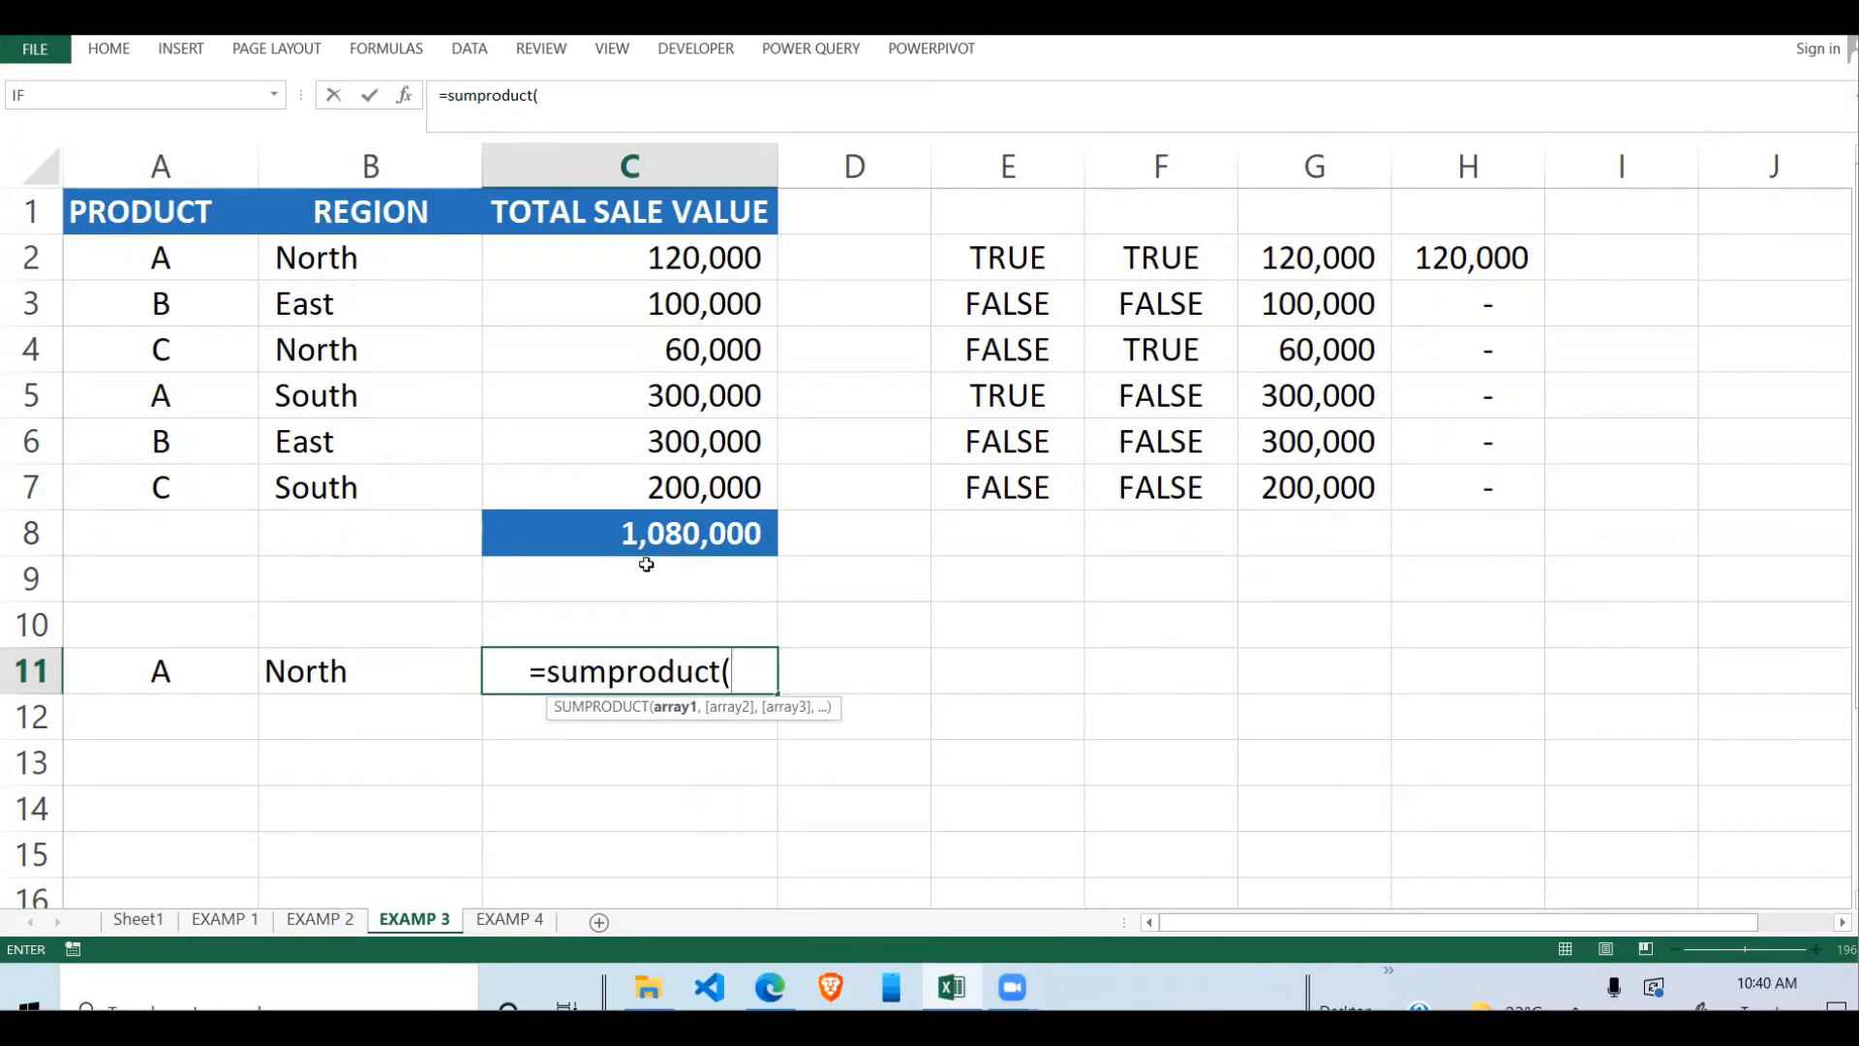
{"action": "left_click_drag", "start_coordinate": [198, 273], "coordinate": [177, 471]}
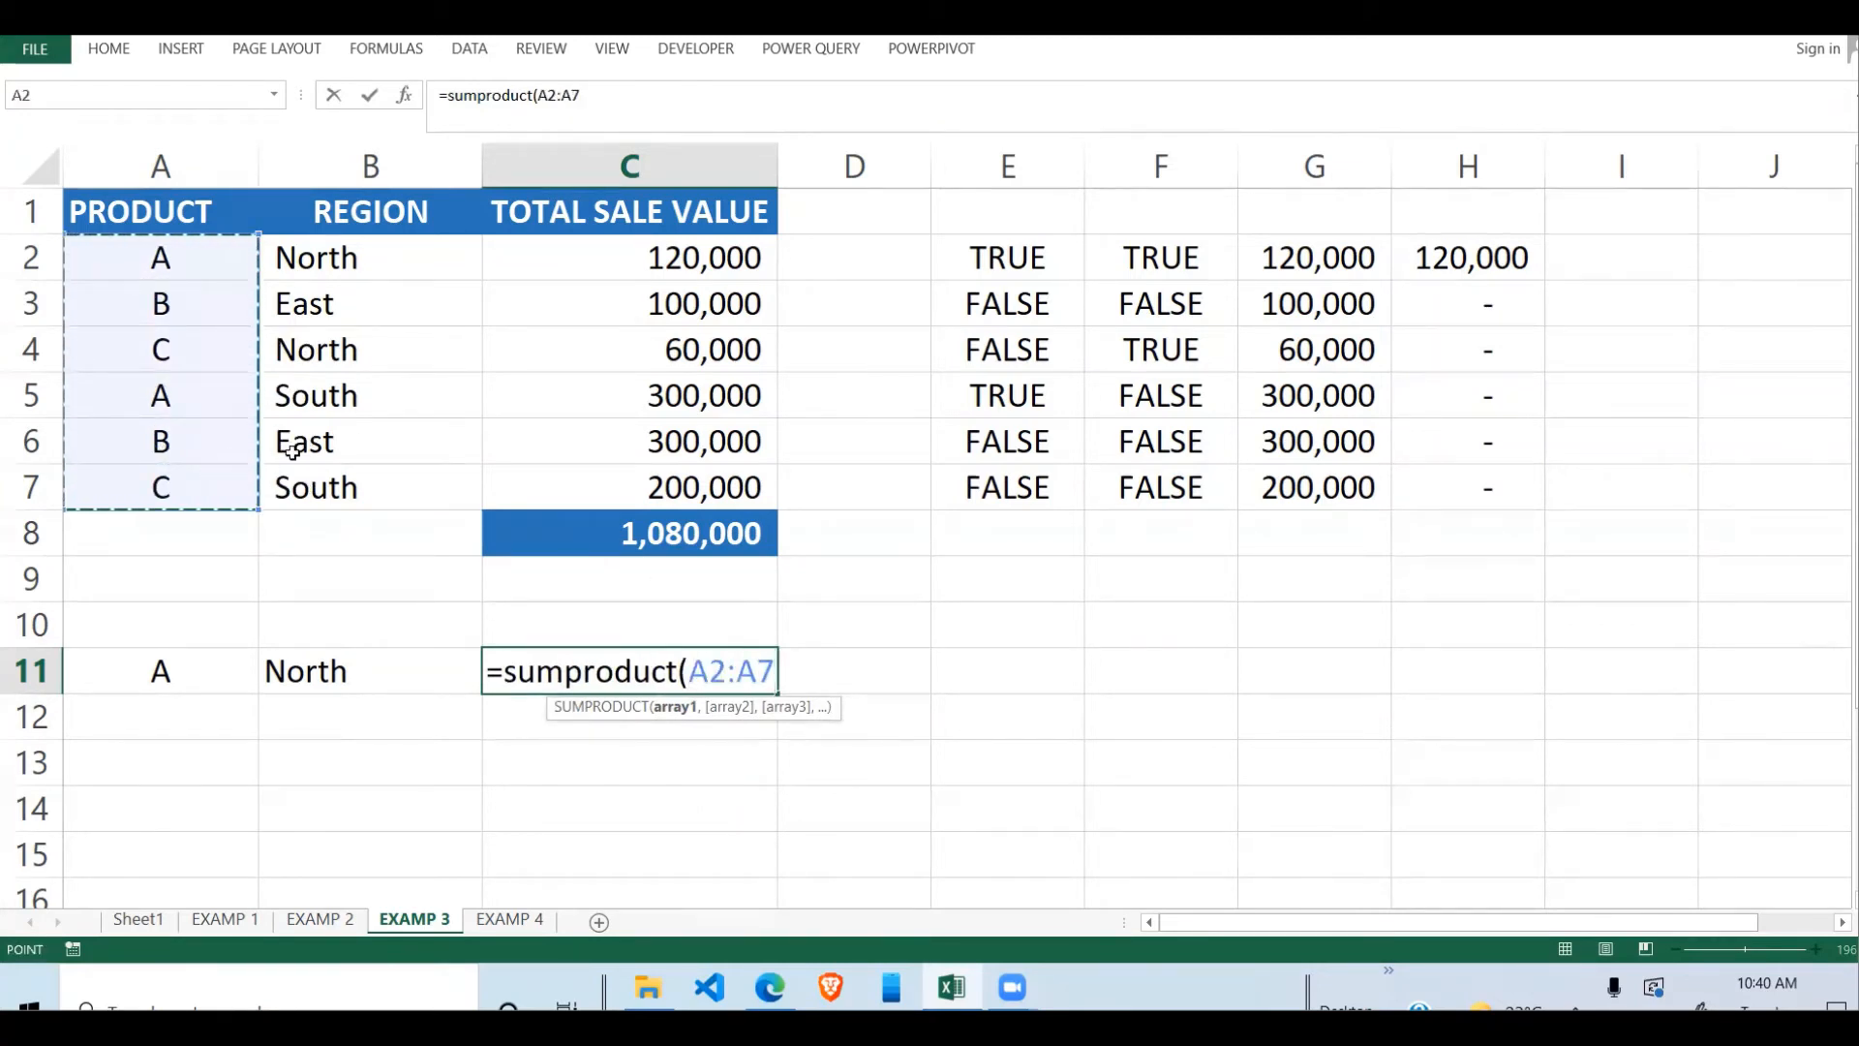
{"action": "key", "text": "BackSpace"}
{"action": "key", "text": "BackSpace"}
{"action": "key", "text": "BackSpace"}
{"action": "key", "text": "BackSpace"}
{"action": "key", "text": "BackSpace"}
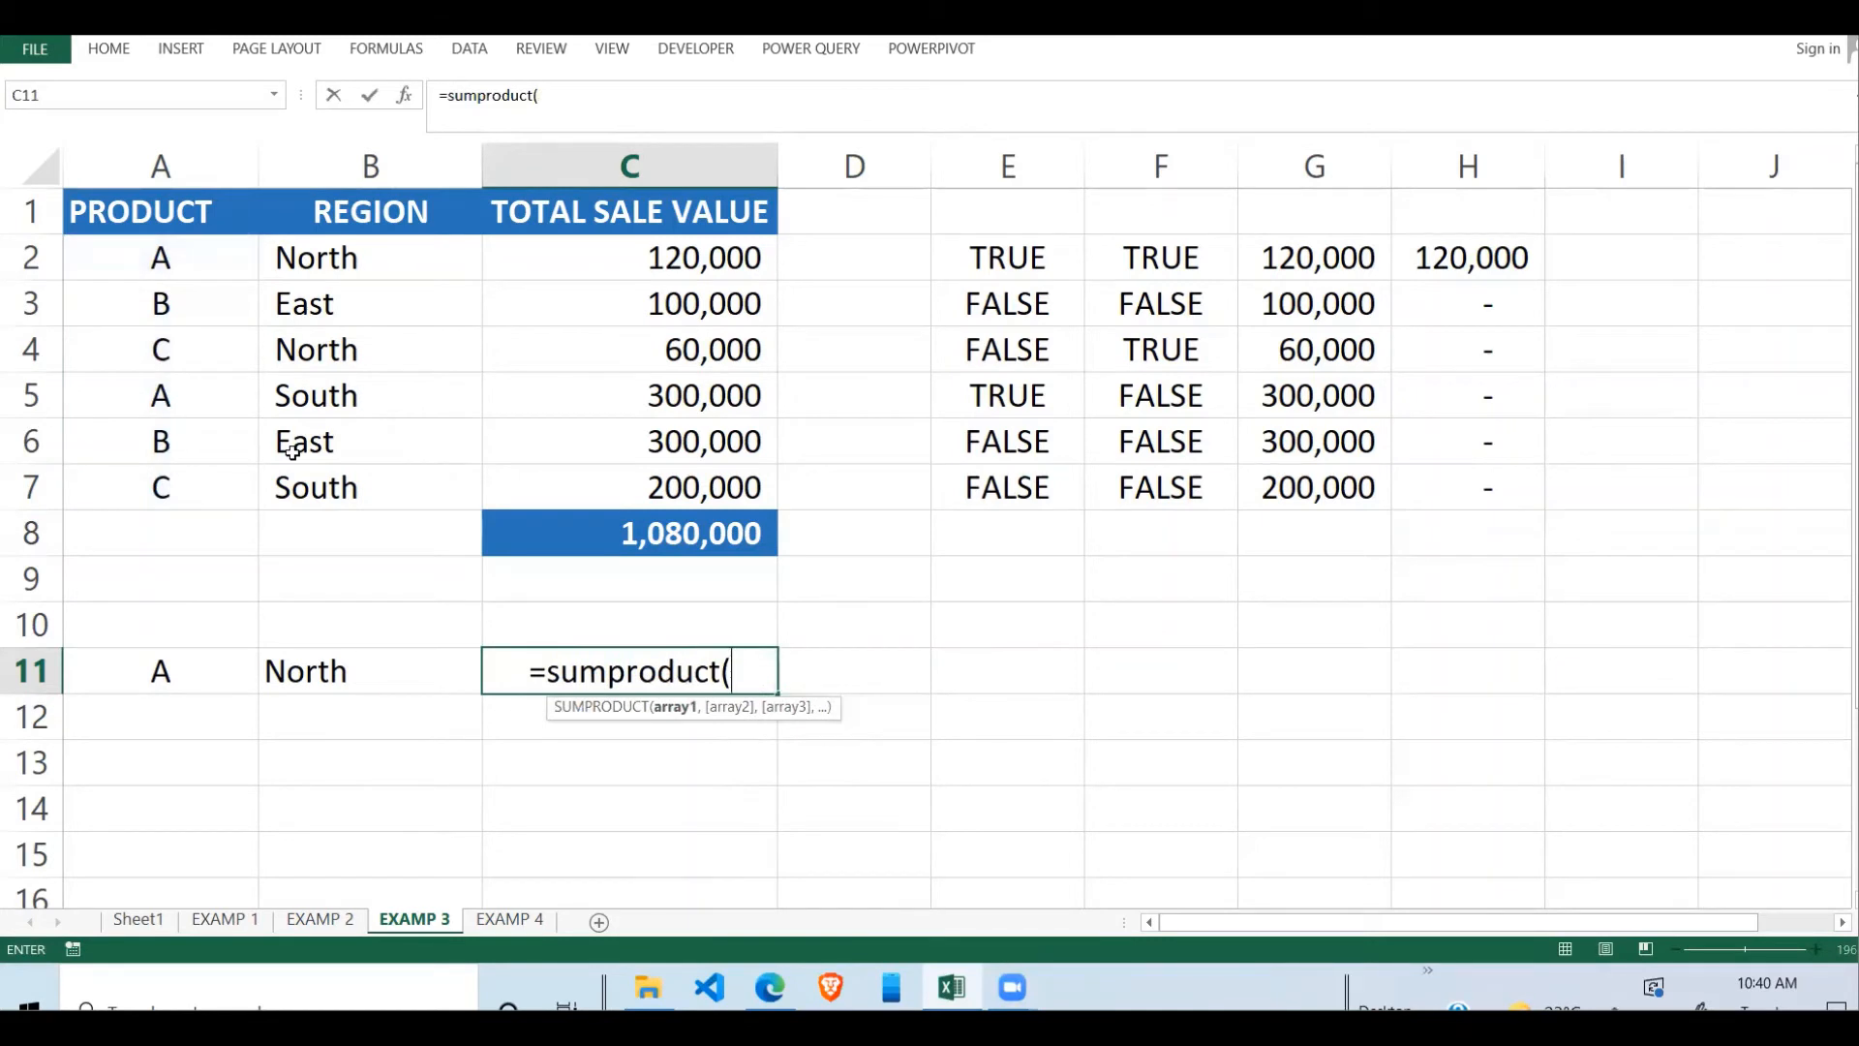
- Add the product test ($A$2:$A$7=$A$11) with absolute references as the first array of C11's SUMPRODUCT formula
{"action": "type", "text": "("}
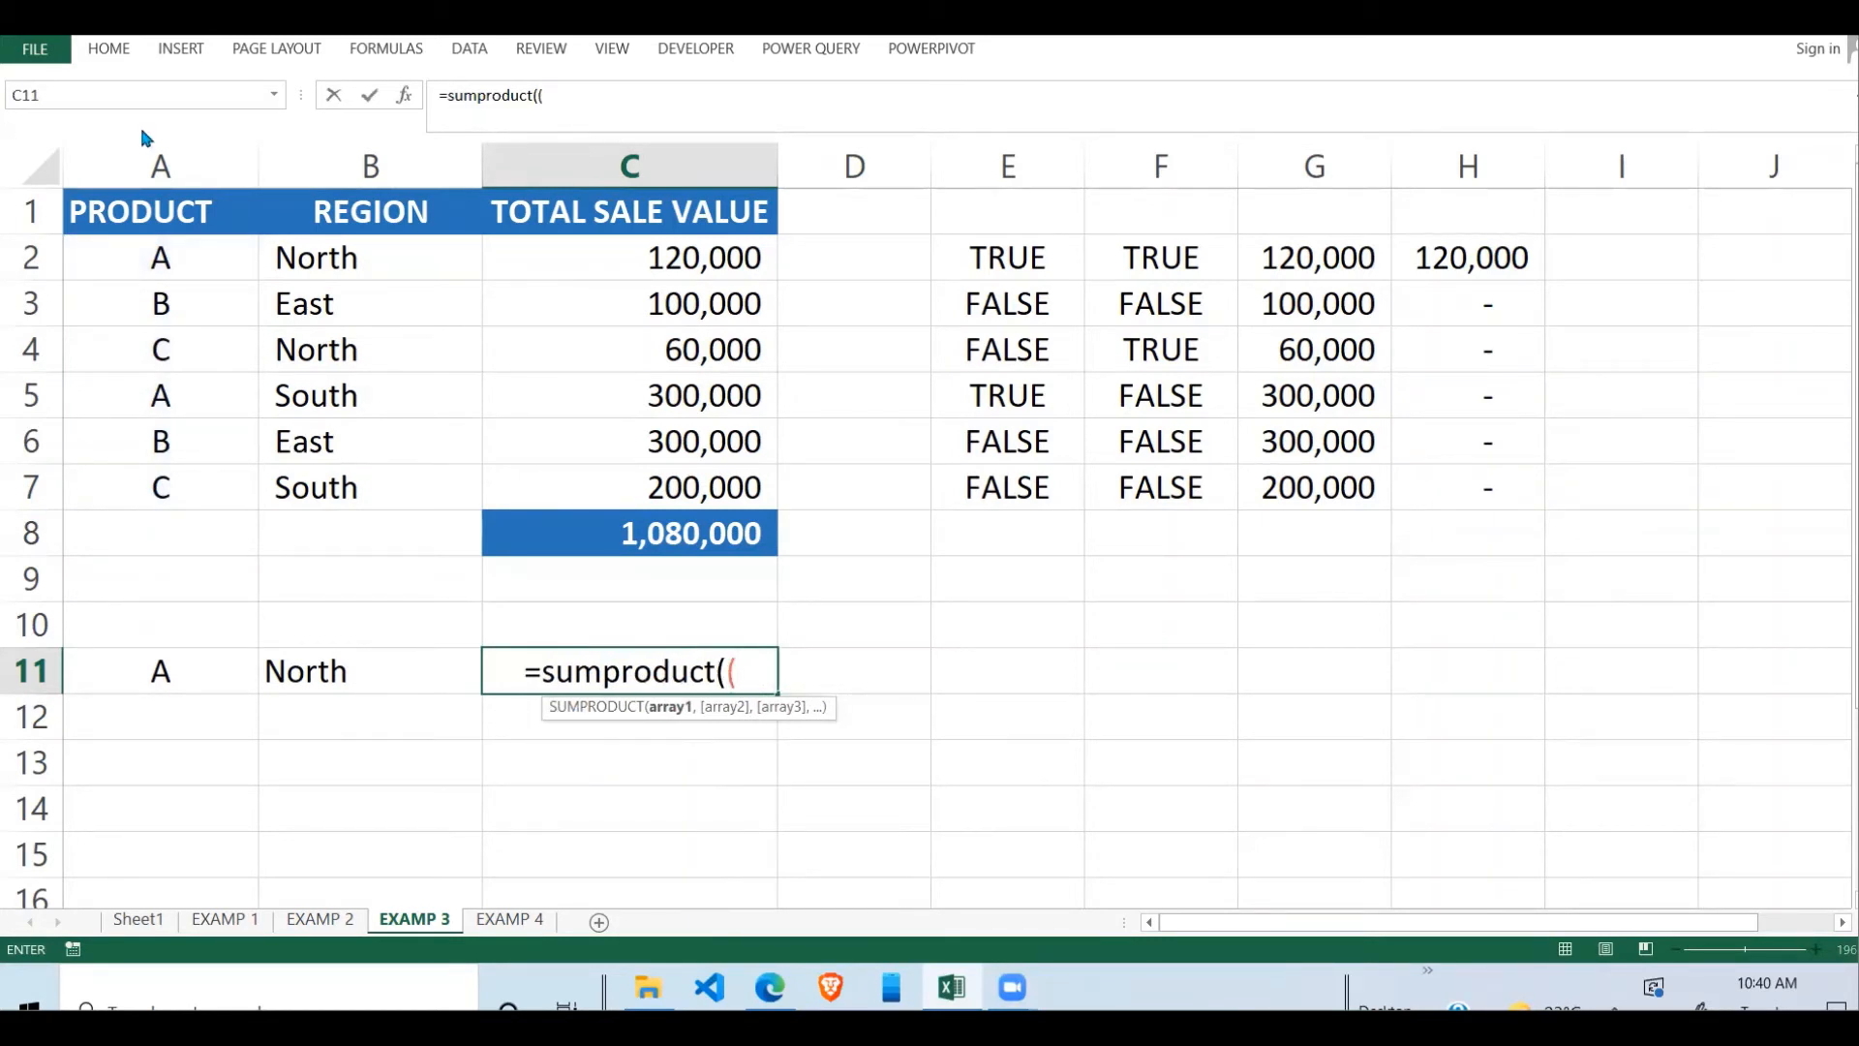
{"action": "left_click_drag", "start_coordinate": [166, 257], "coordinate": [165, 474]}
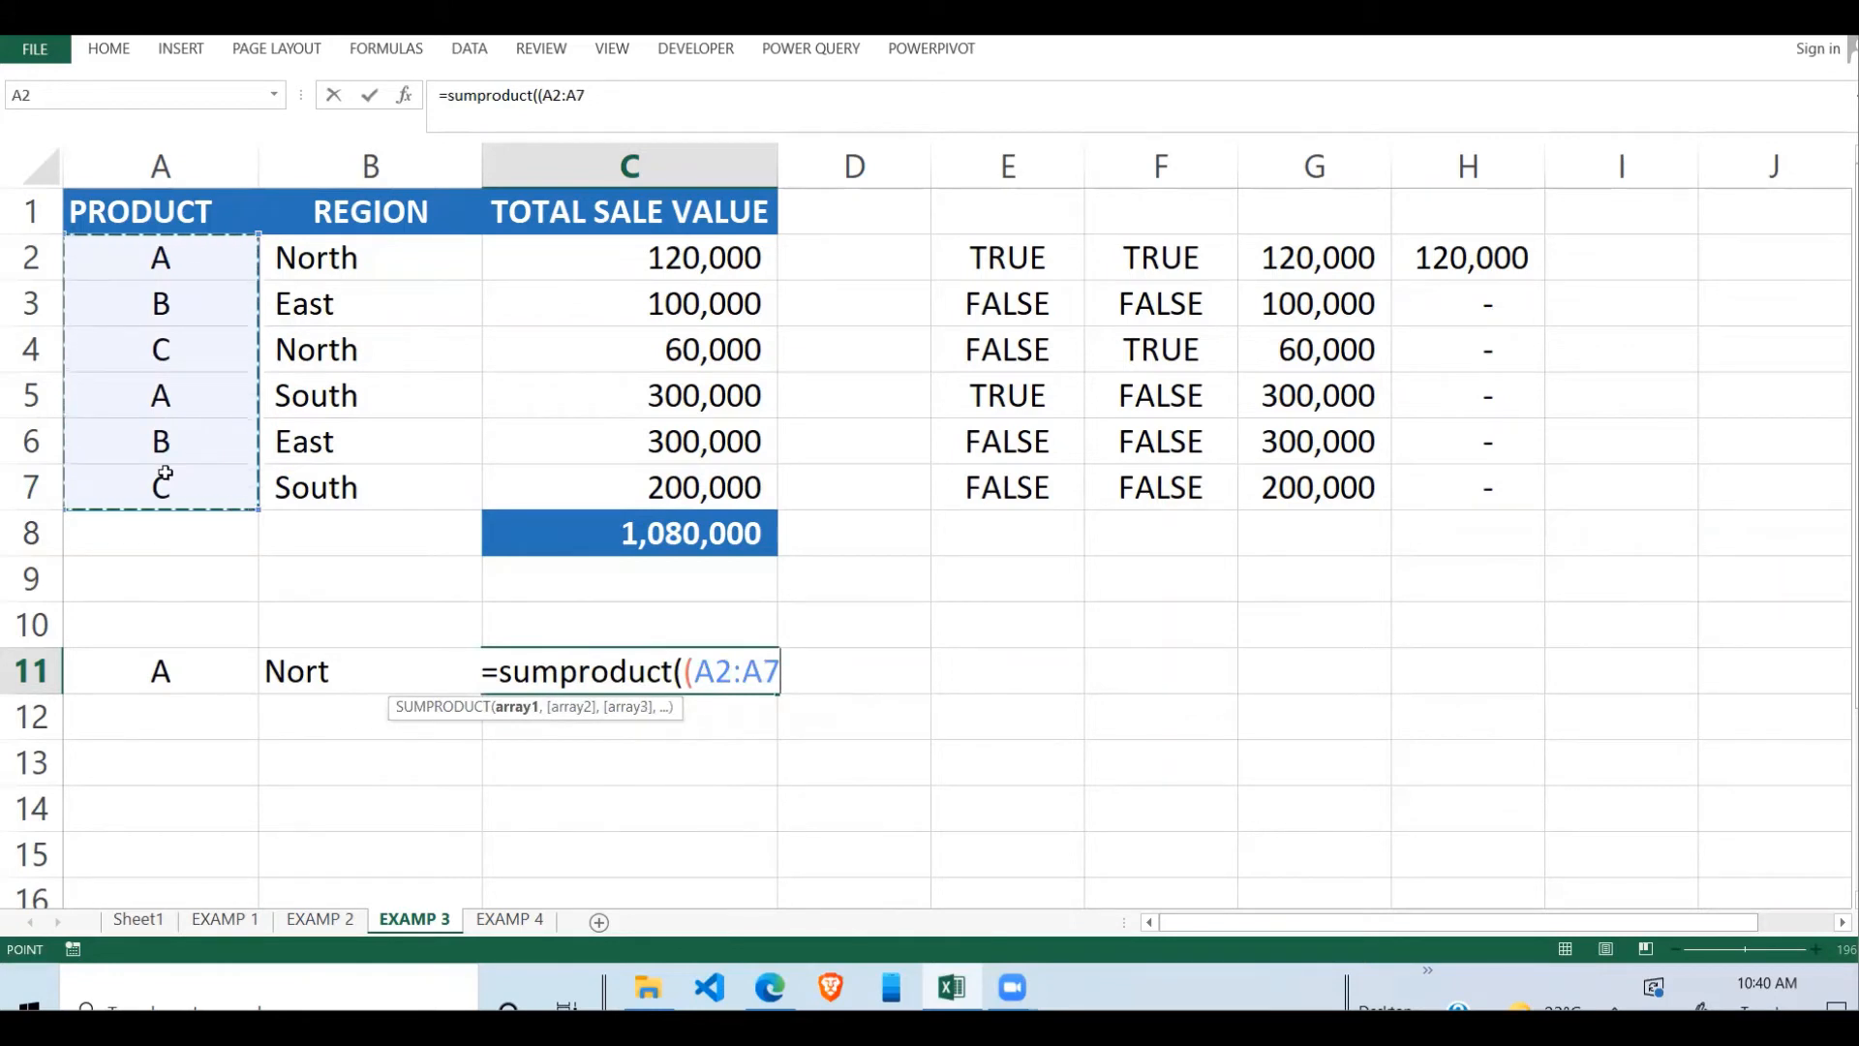
{"action": "key", "text": "F4"}
{"action": "type", "text": "="}
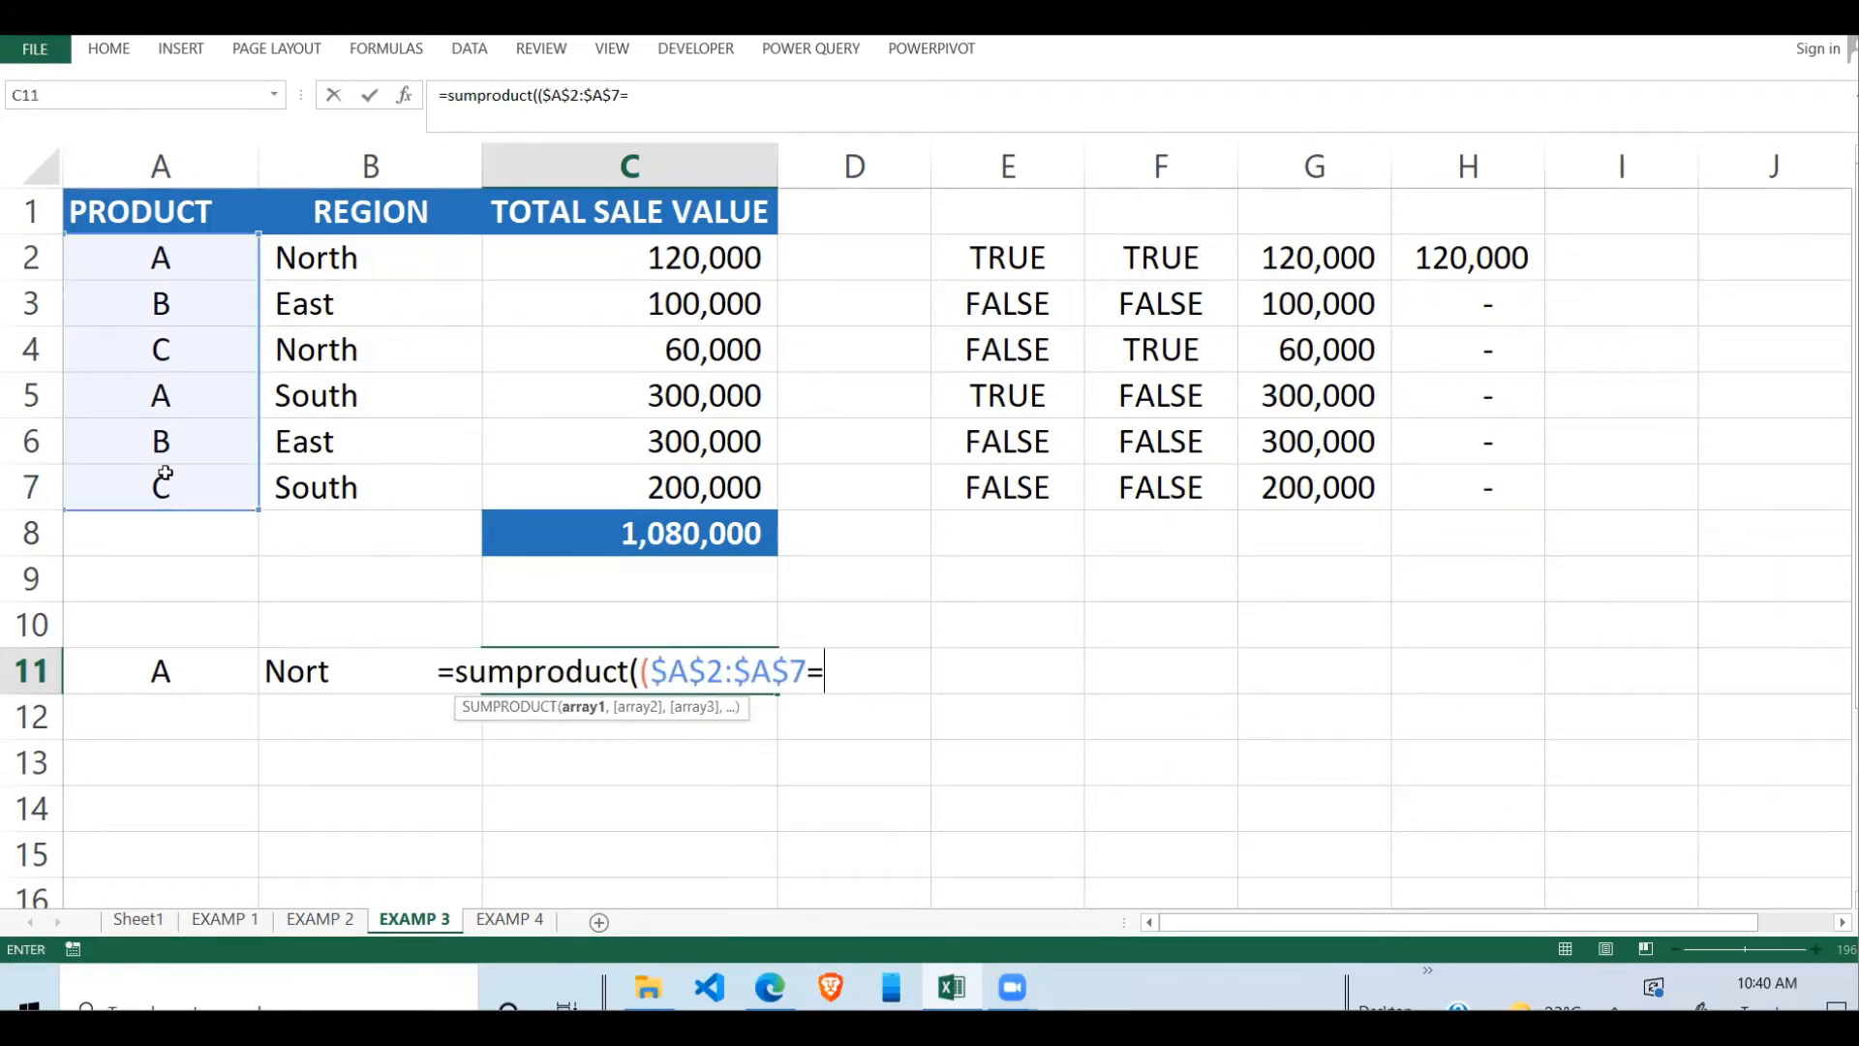
{"action": "left_click", "coordinate": [158, 671]}
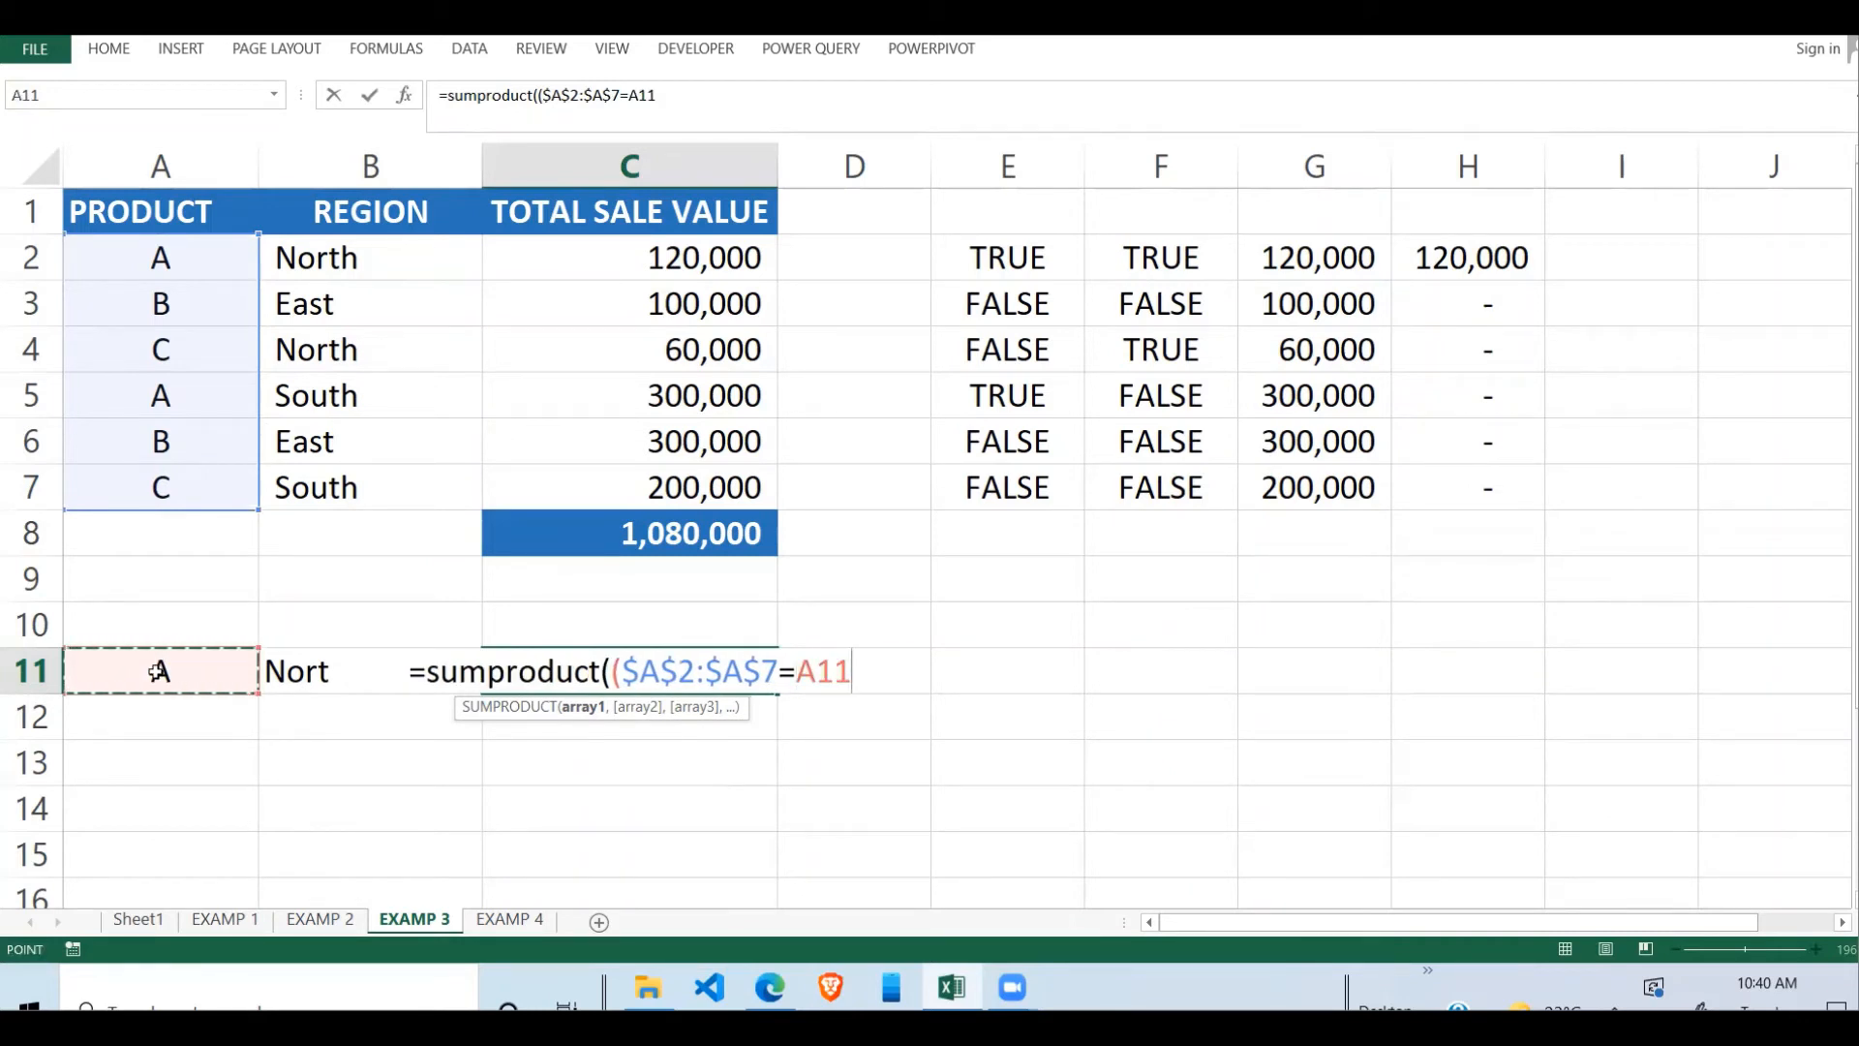
{"action": "key", "text": "F4"}
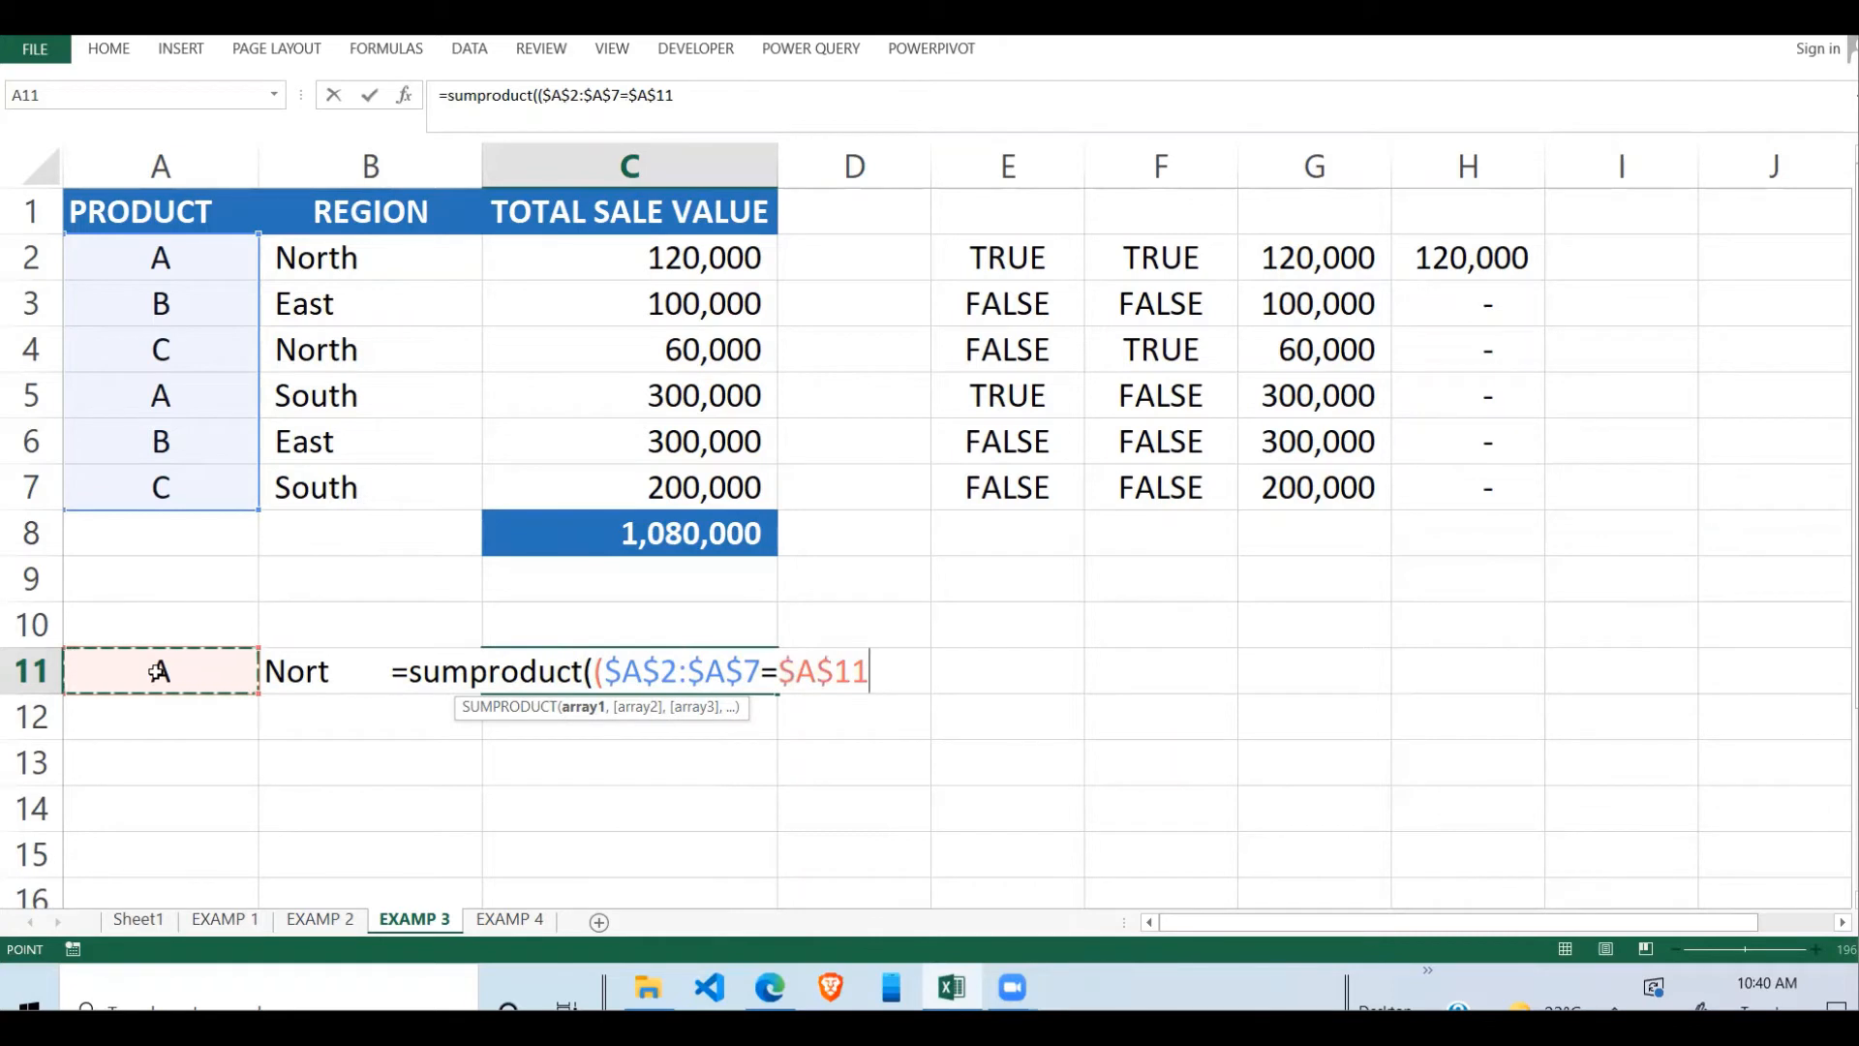
{"action": "type", "text": ")"}
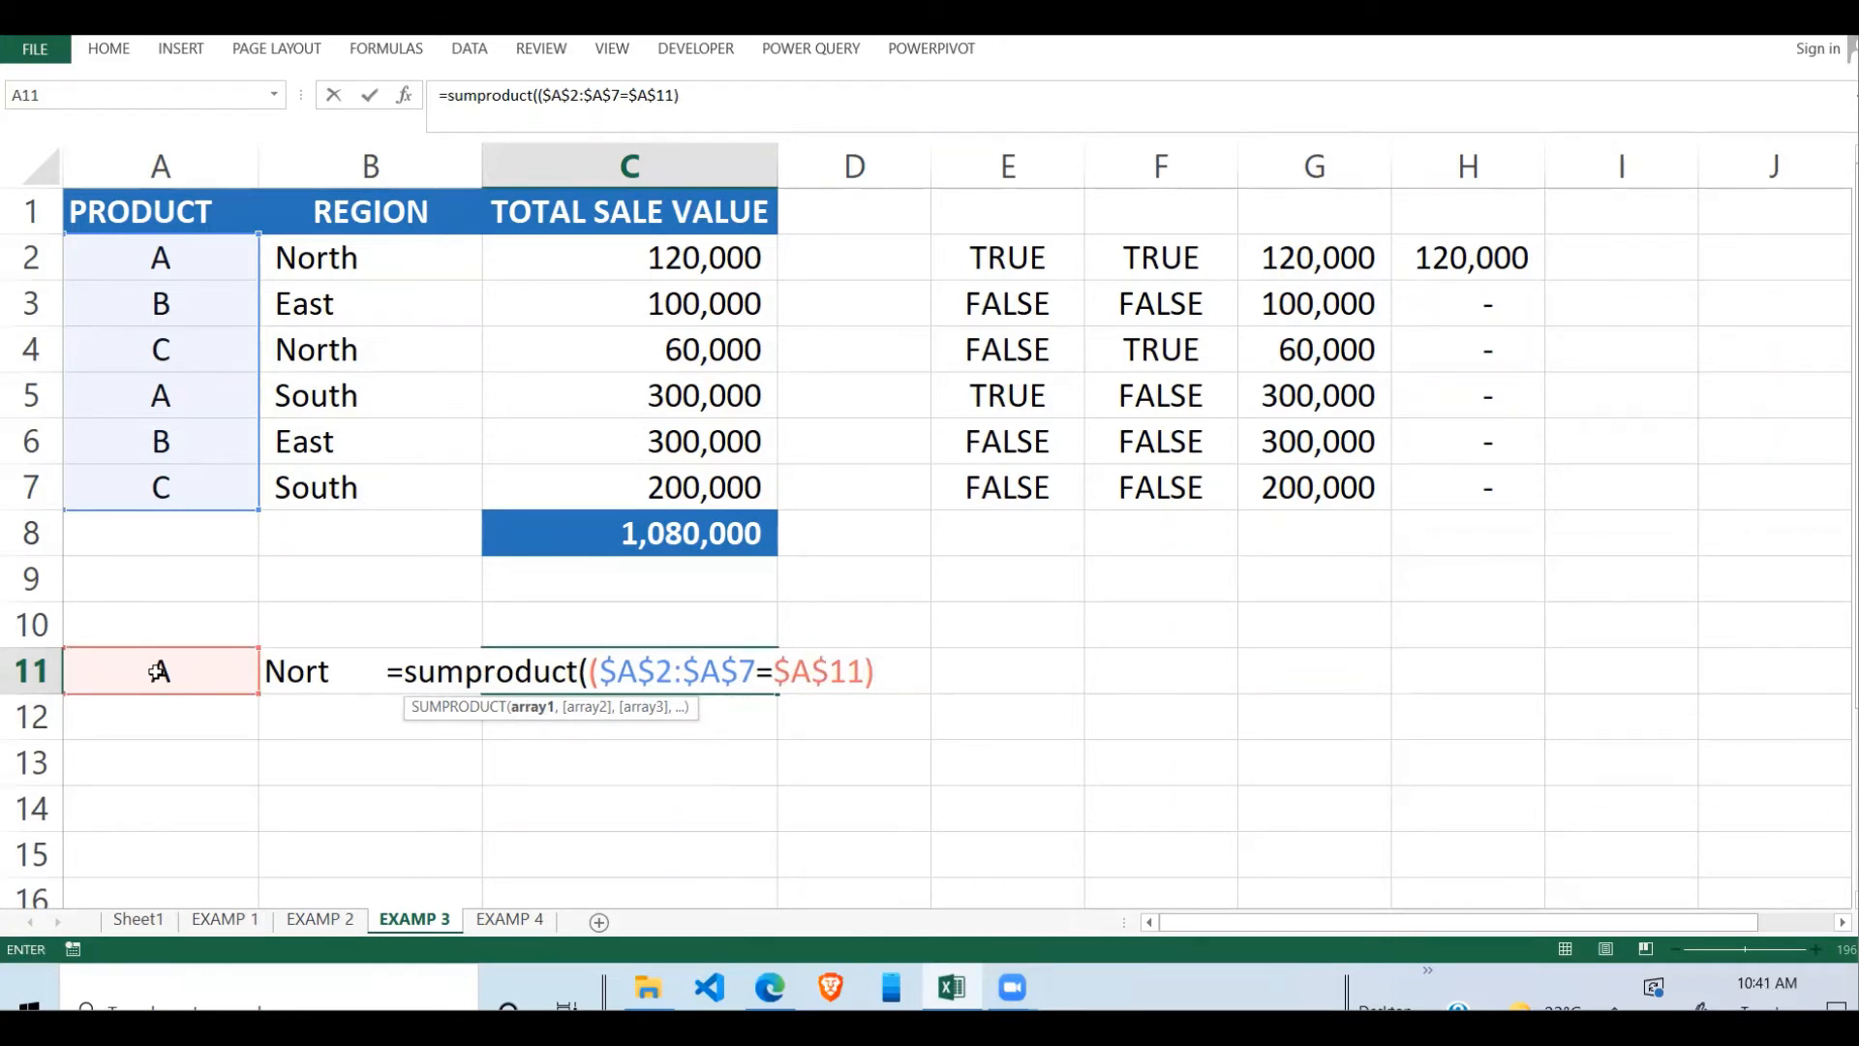
- Multiply the product test in C11's formula by the region test ($B$2:$B$7=$B$11), using absolute references
{"action": "type", "text": "*"}
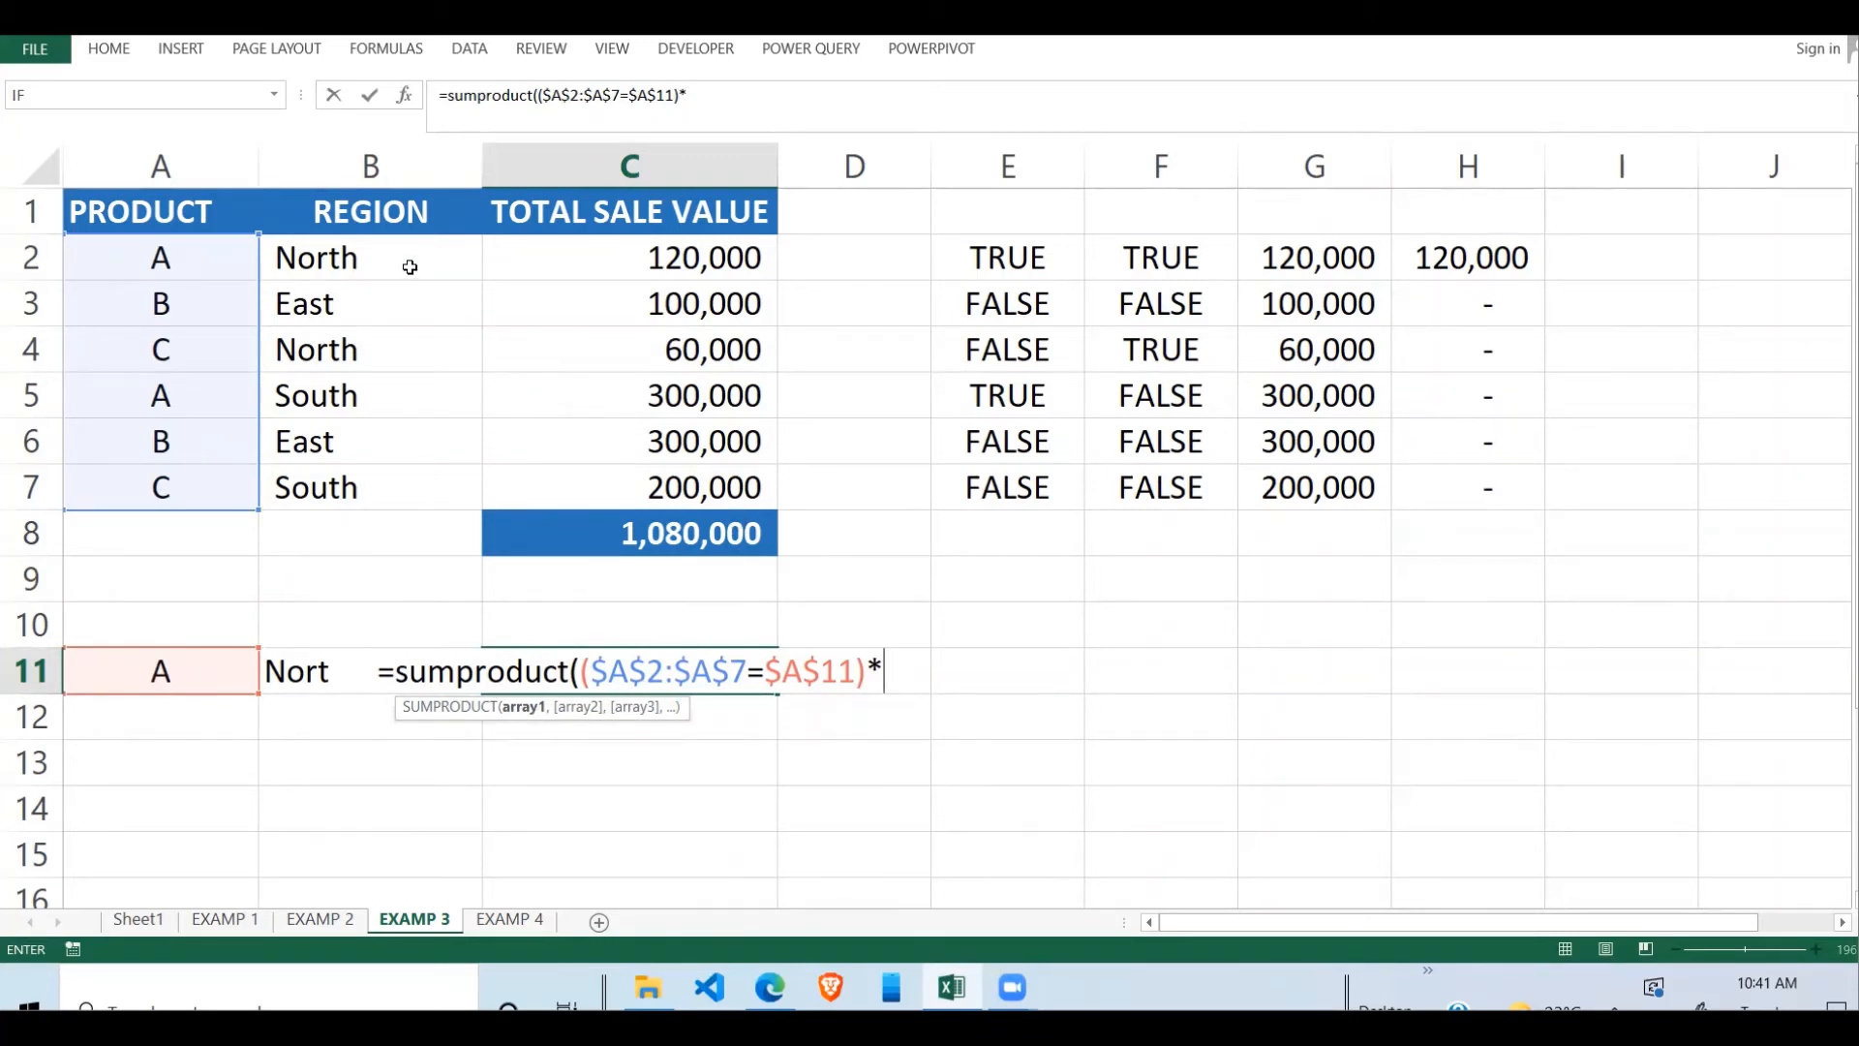
{"action": "type", "text": "("}
{"action": "left_click_drag", "start_coordinate": [436, 267], "coordinate": [377, 478]}
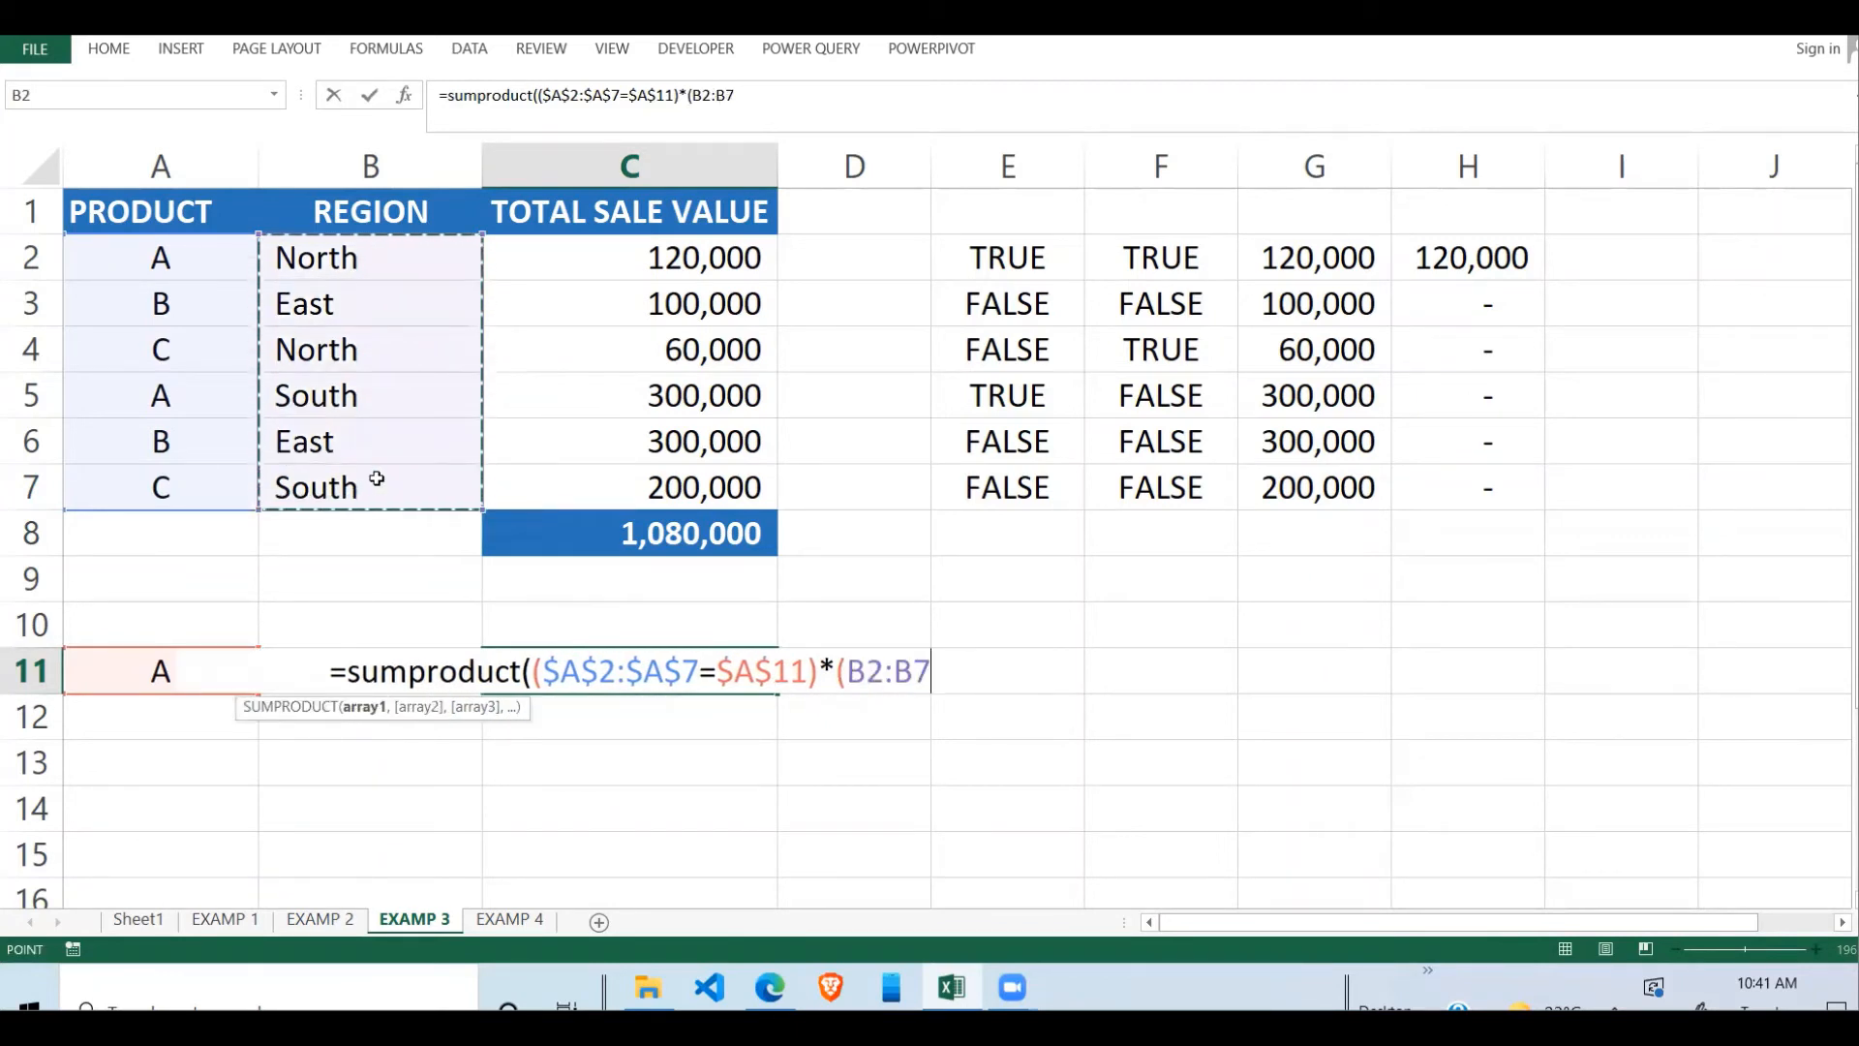
{"action": "key", "text": "F4"}
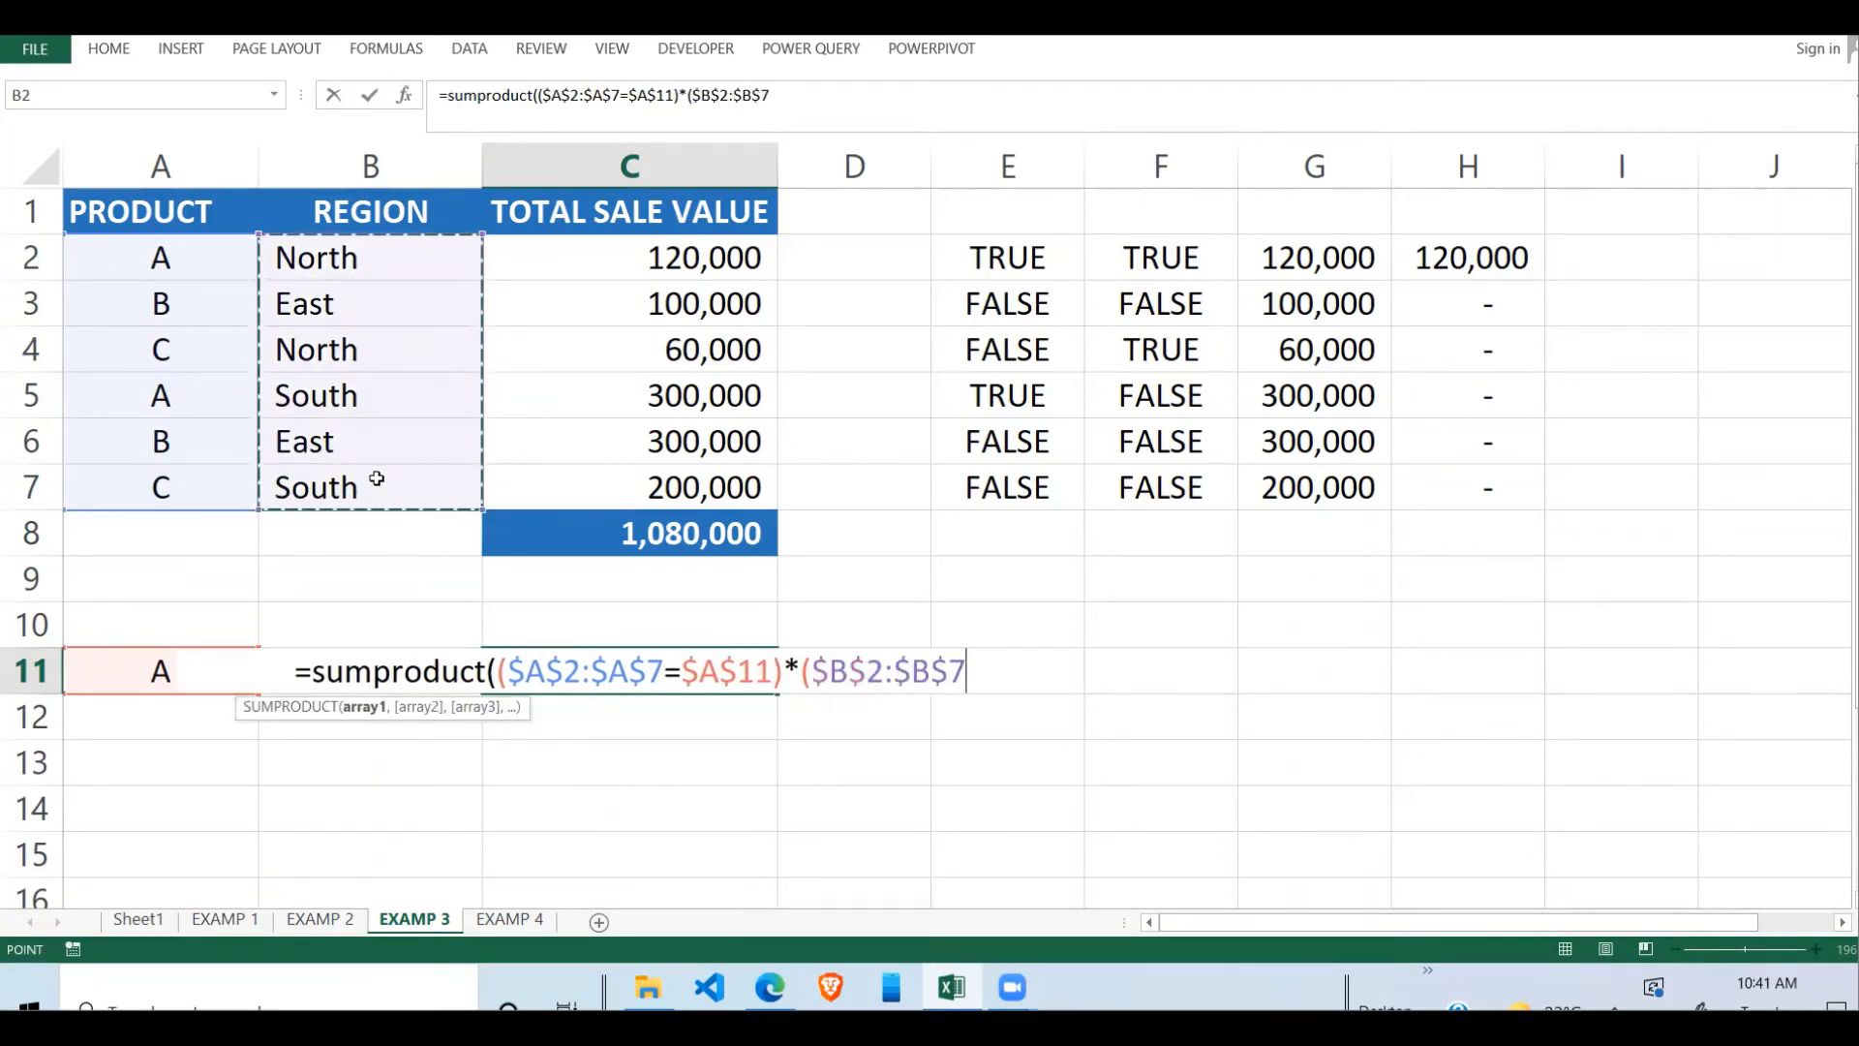
{"action": "type", "text": "="}
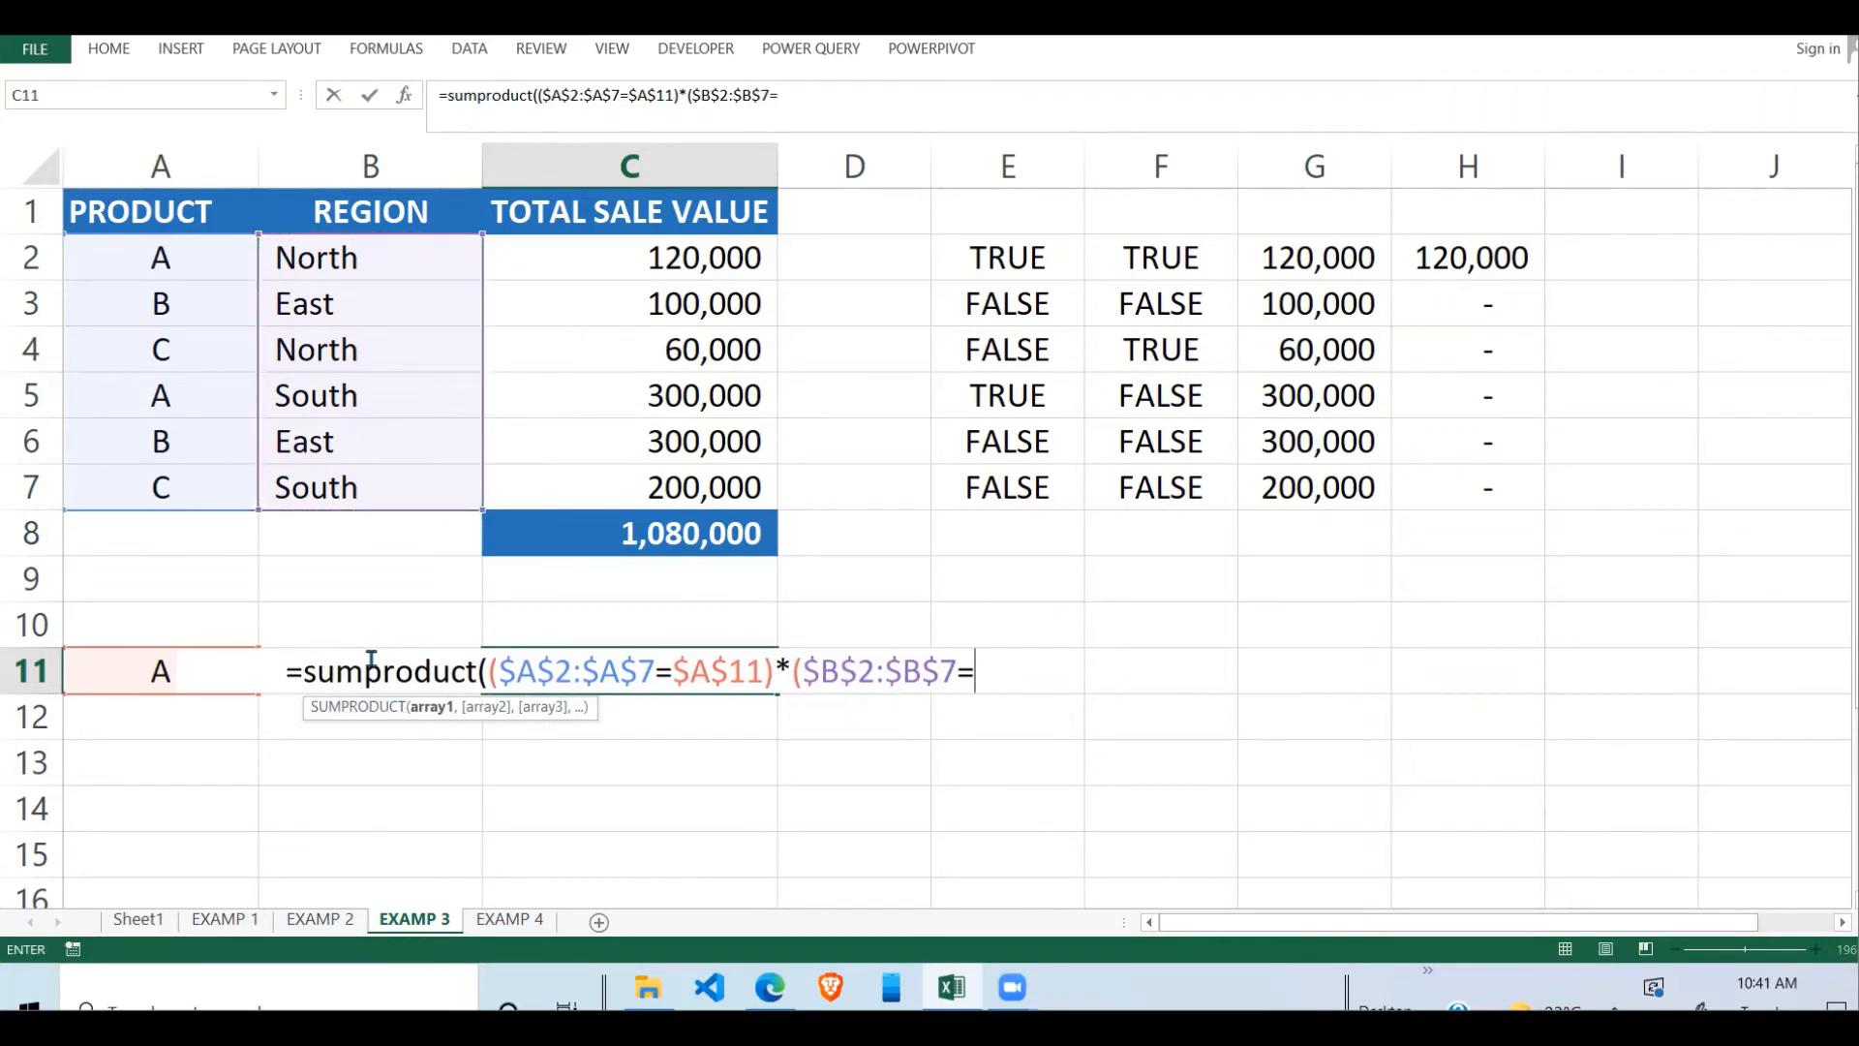
{"action": "type", "text": "b11"}
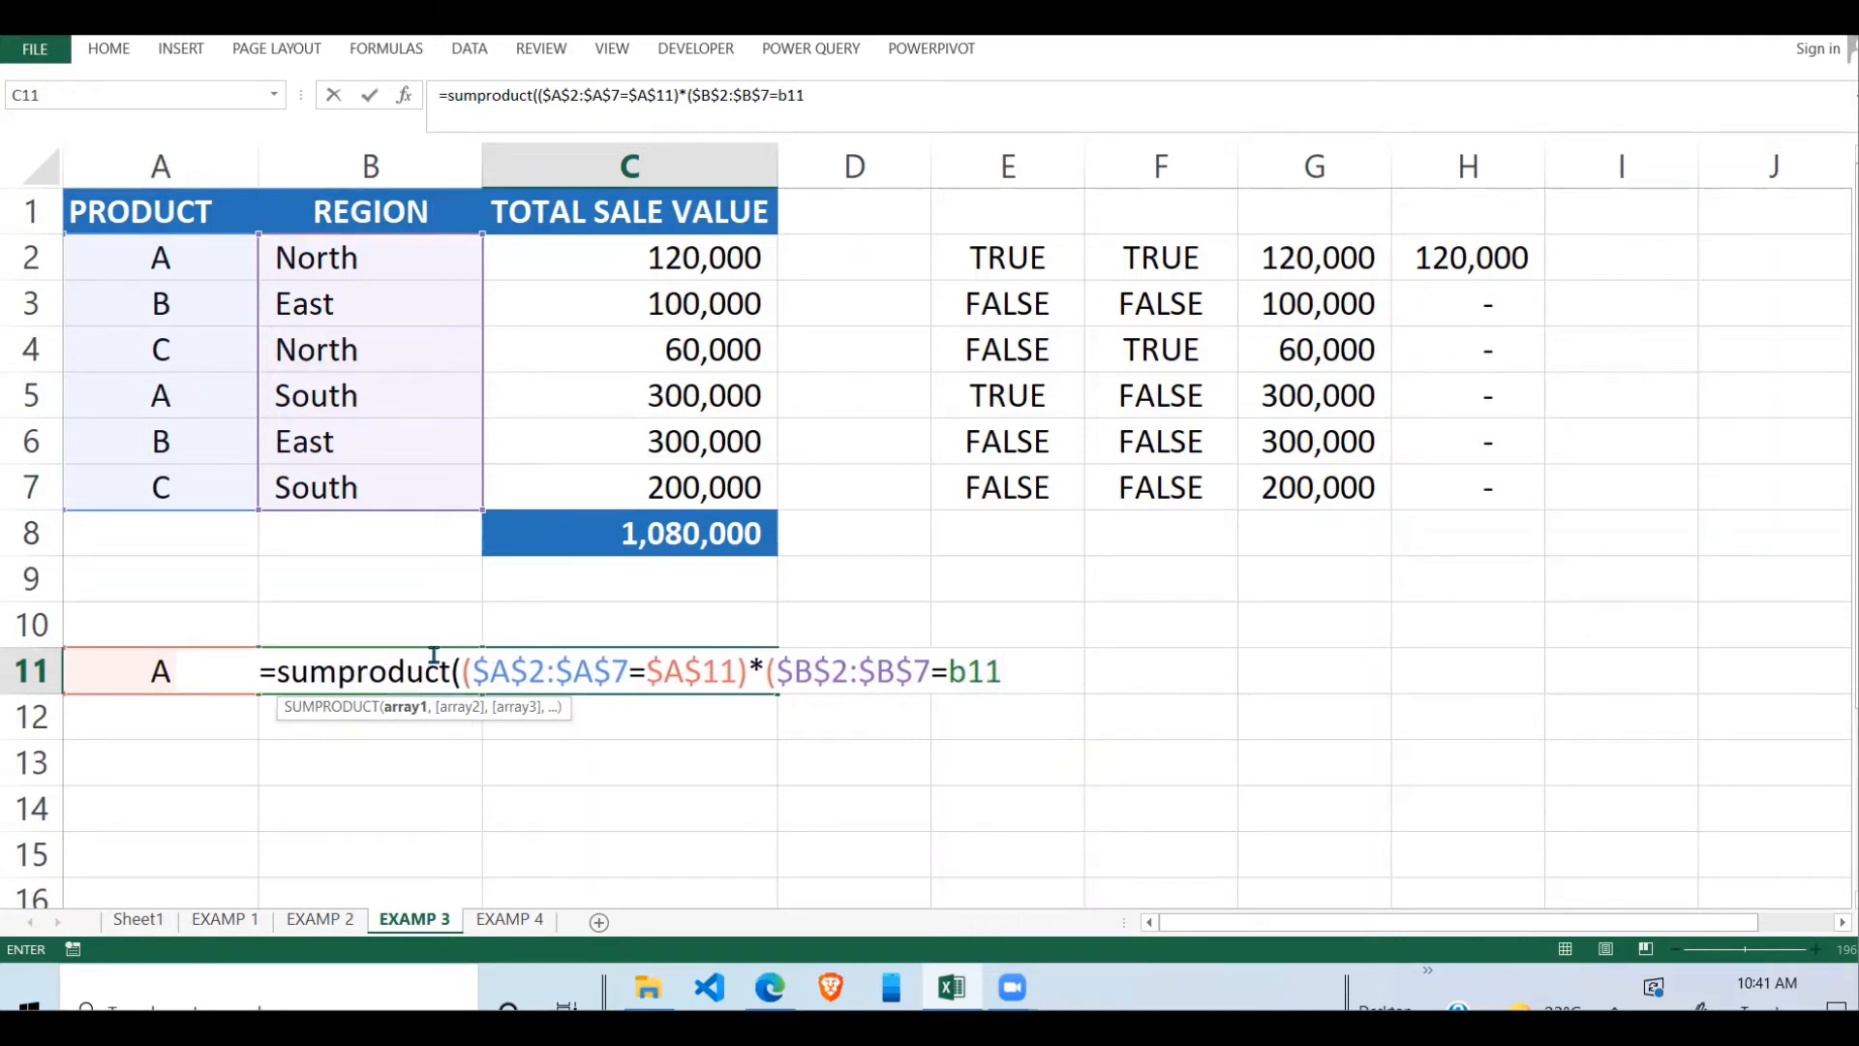
{"action": "key", "text": "F4"}
{"action": "type", "text": ")"}
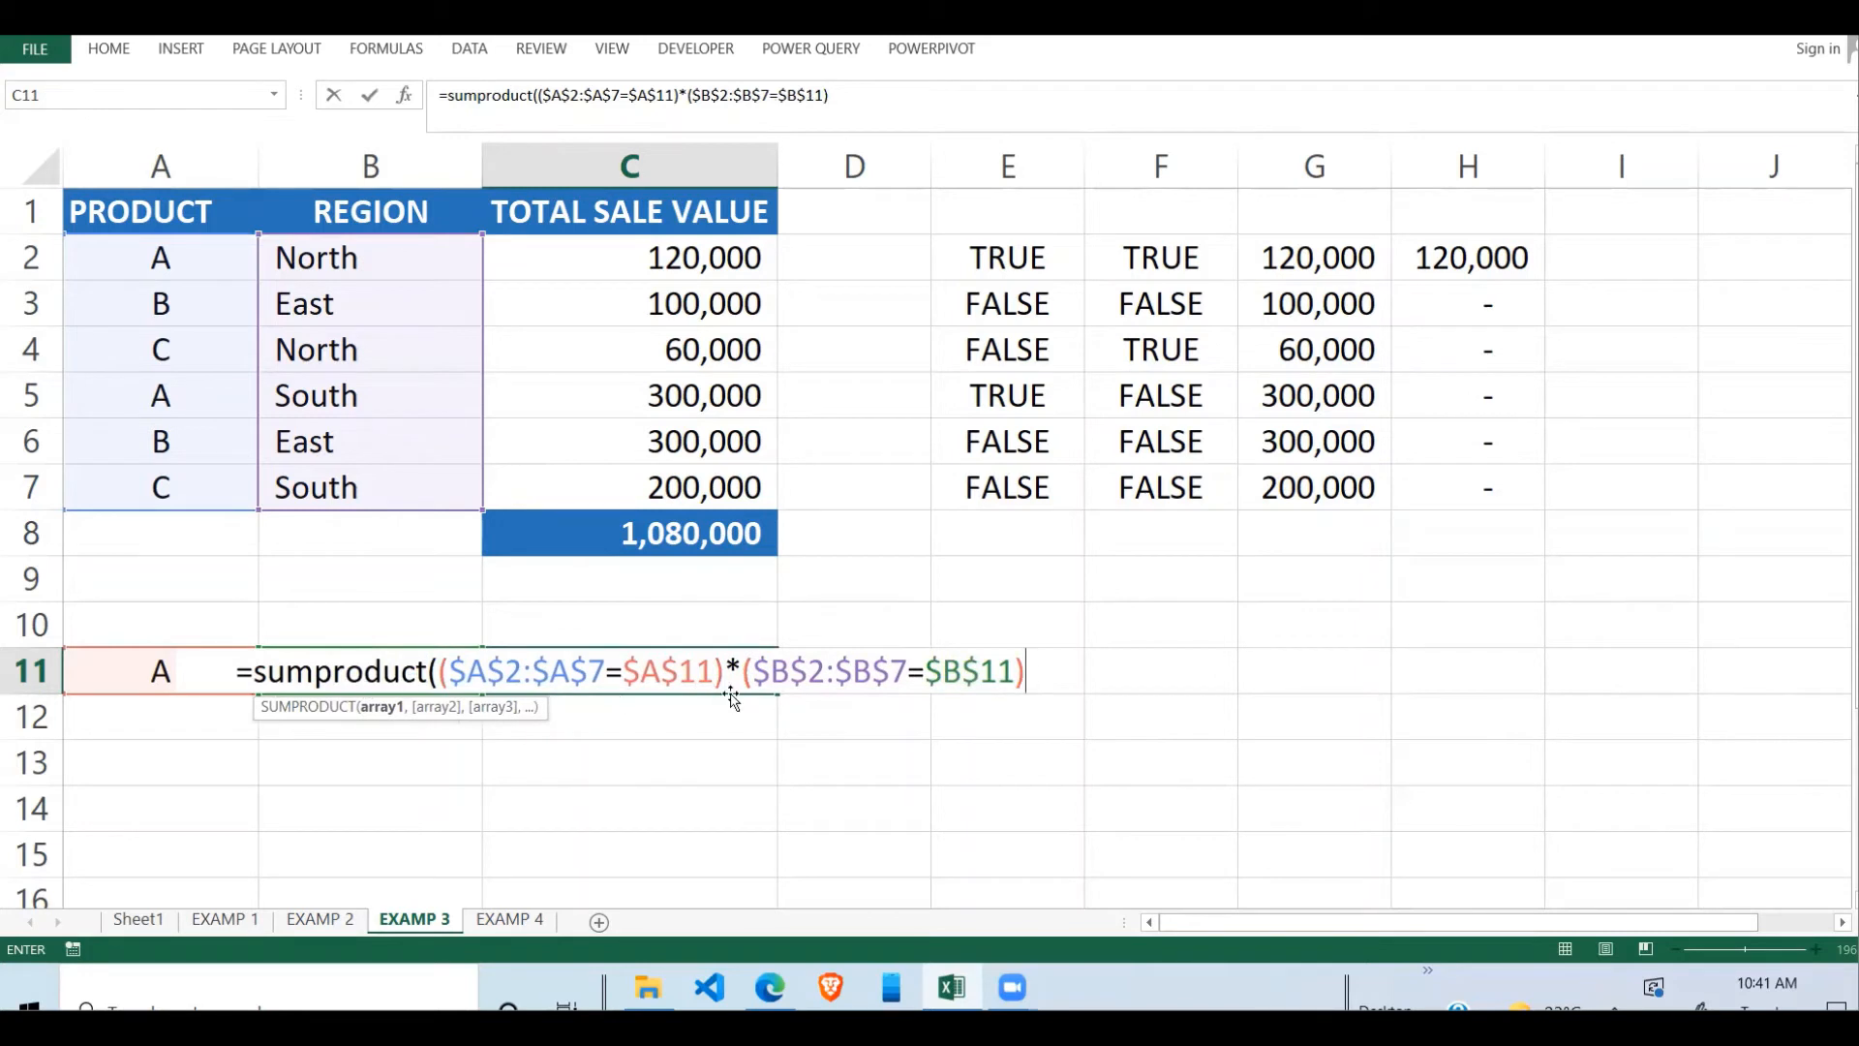
- Multiply the two tests by the sale values ($C$2:$C$7), complete C11's SUMPRODUCT formula and select C11 to check it
{"action": "type", "text": ","}
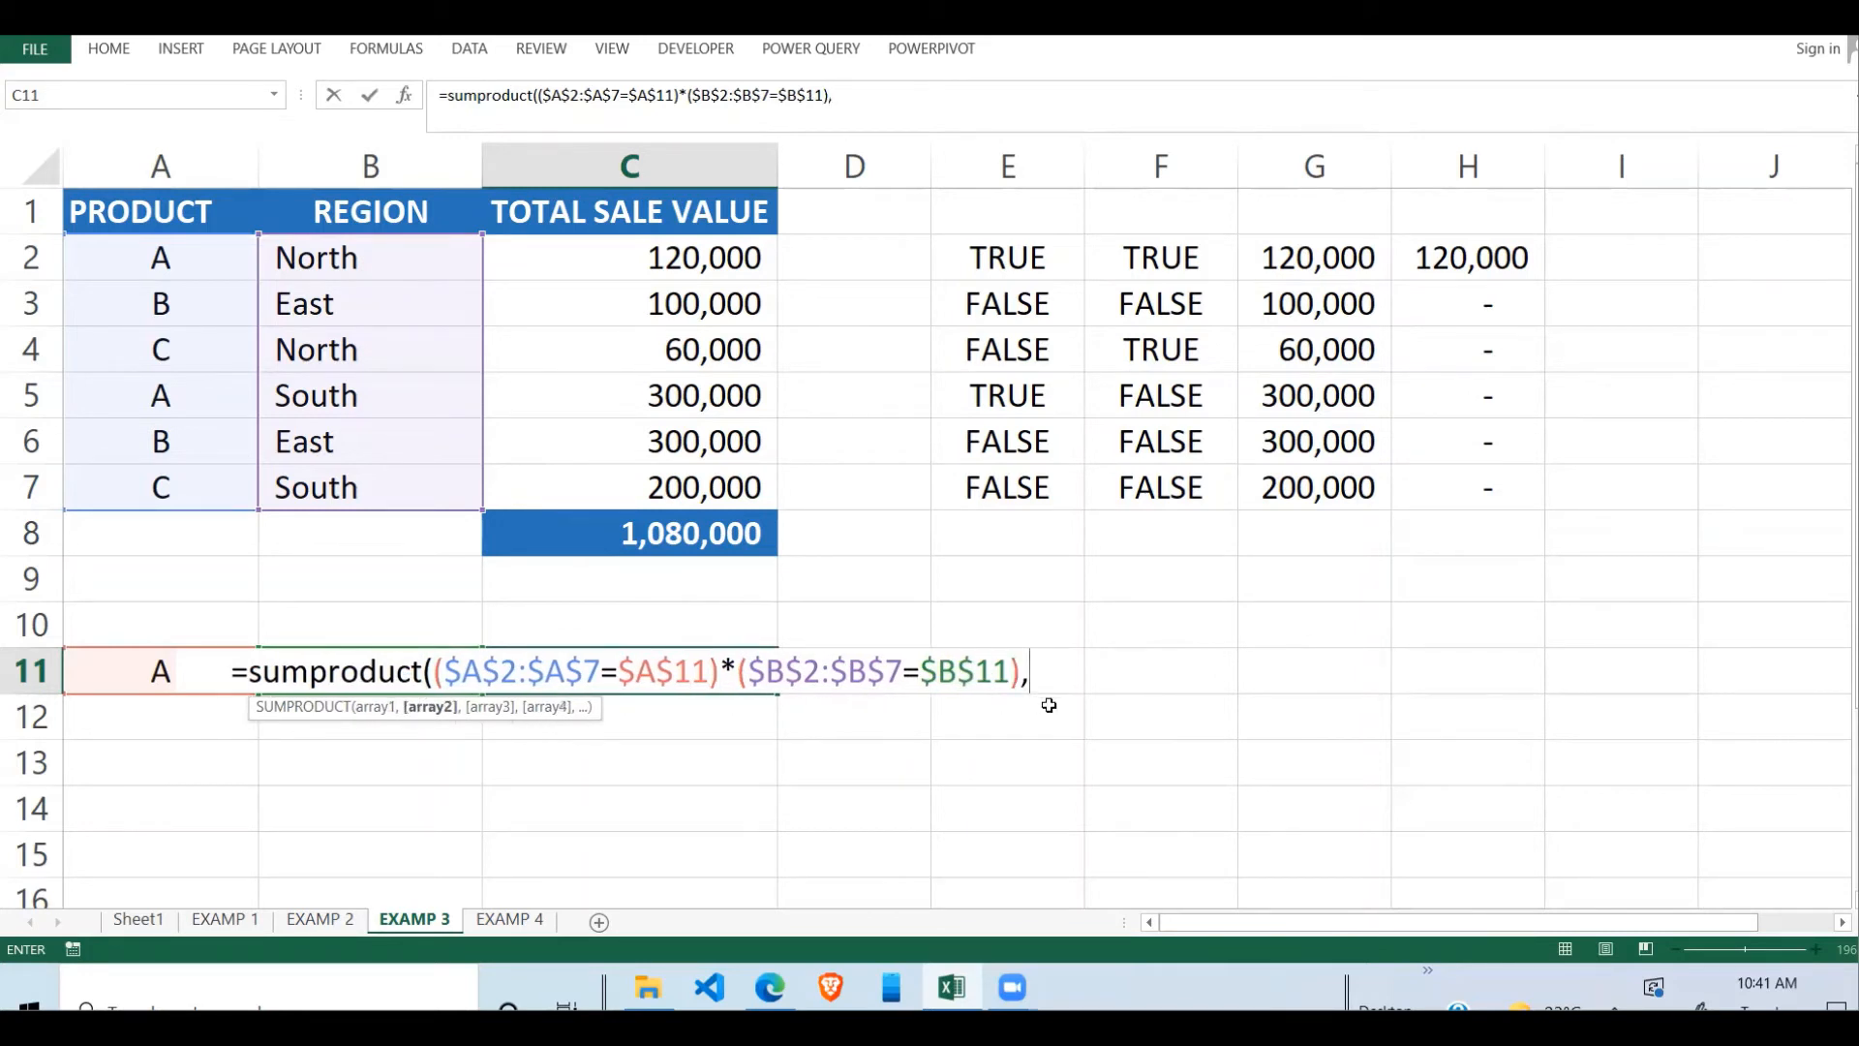
{"action": "key", "text": "BackSpace"}
{"action": "type", "text": "*"}
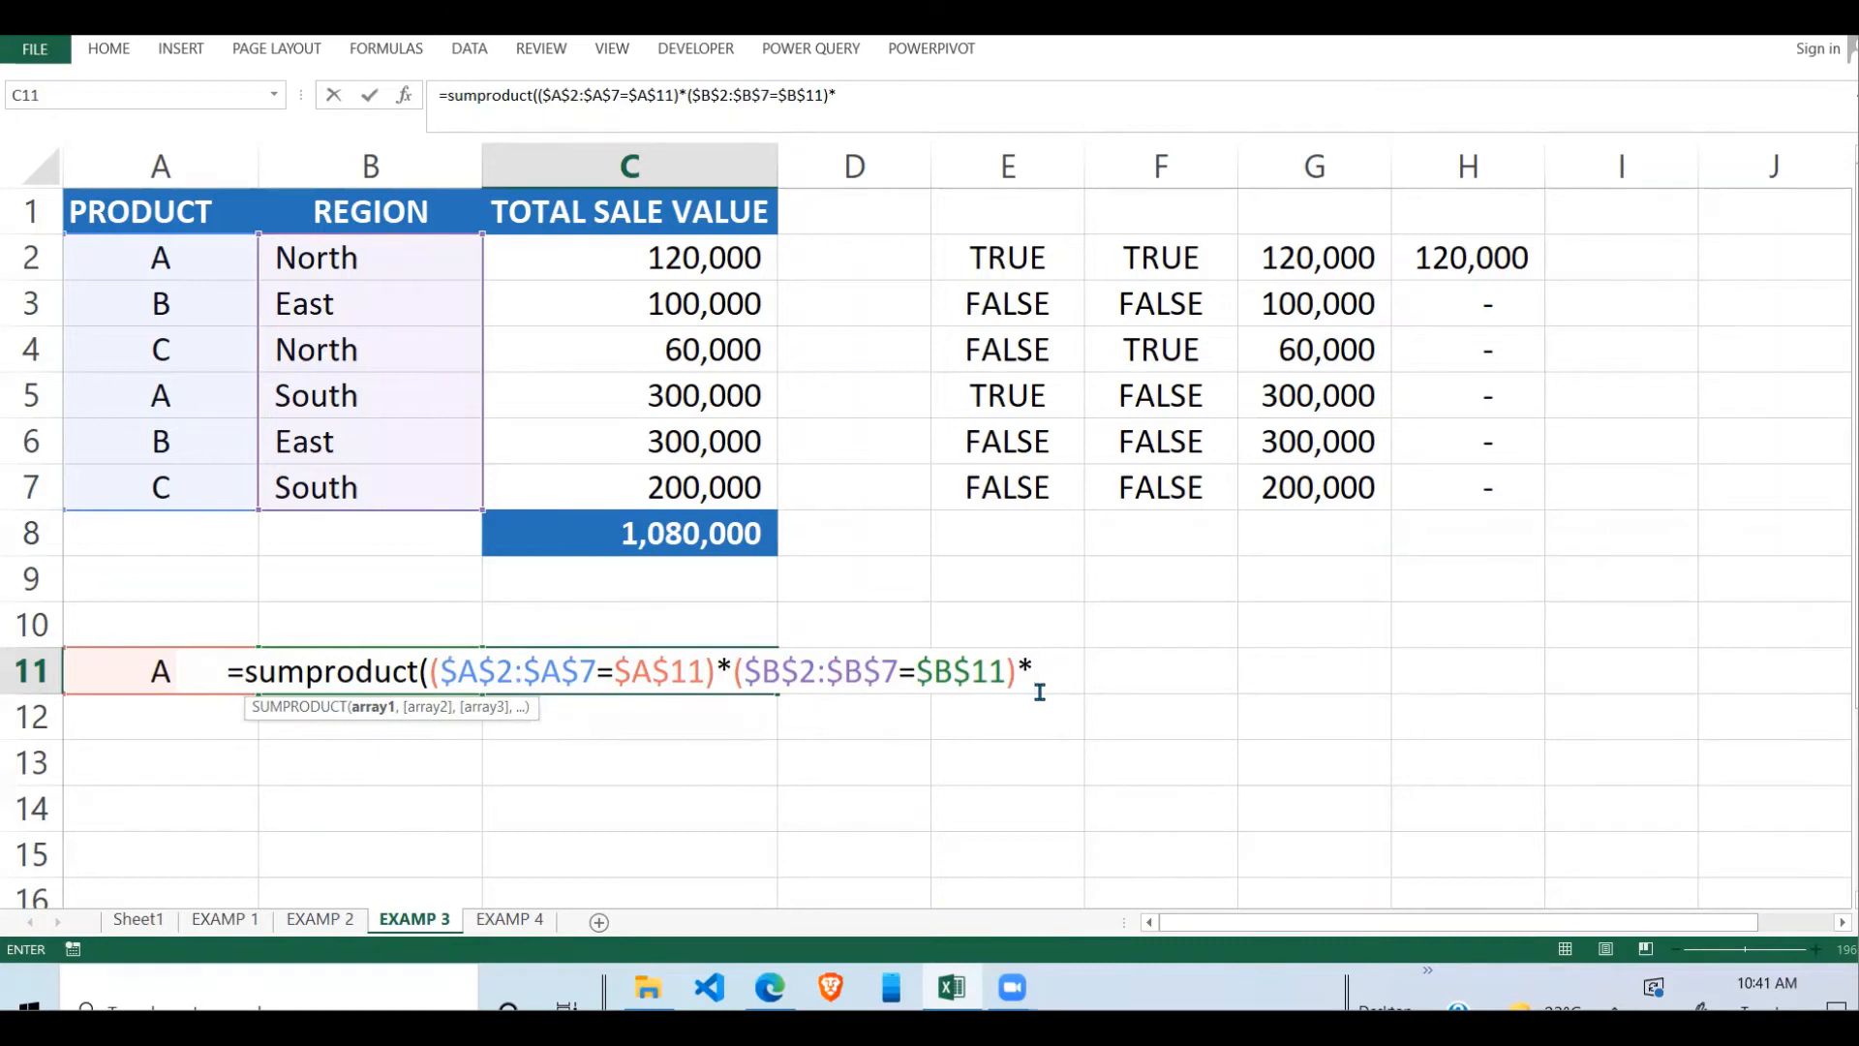
{"action": "type", "text": "("}
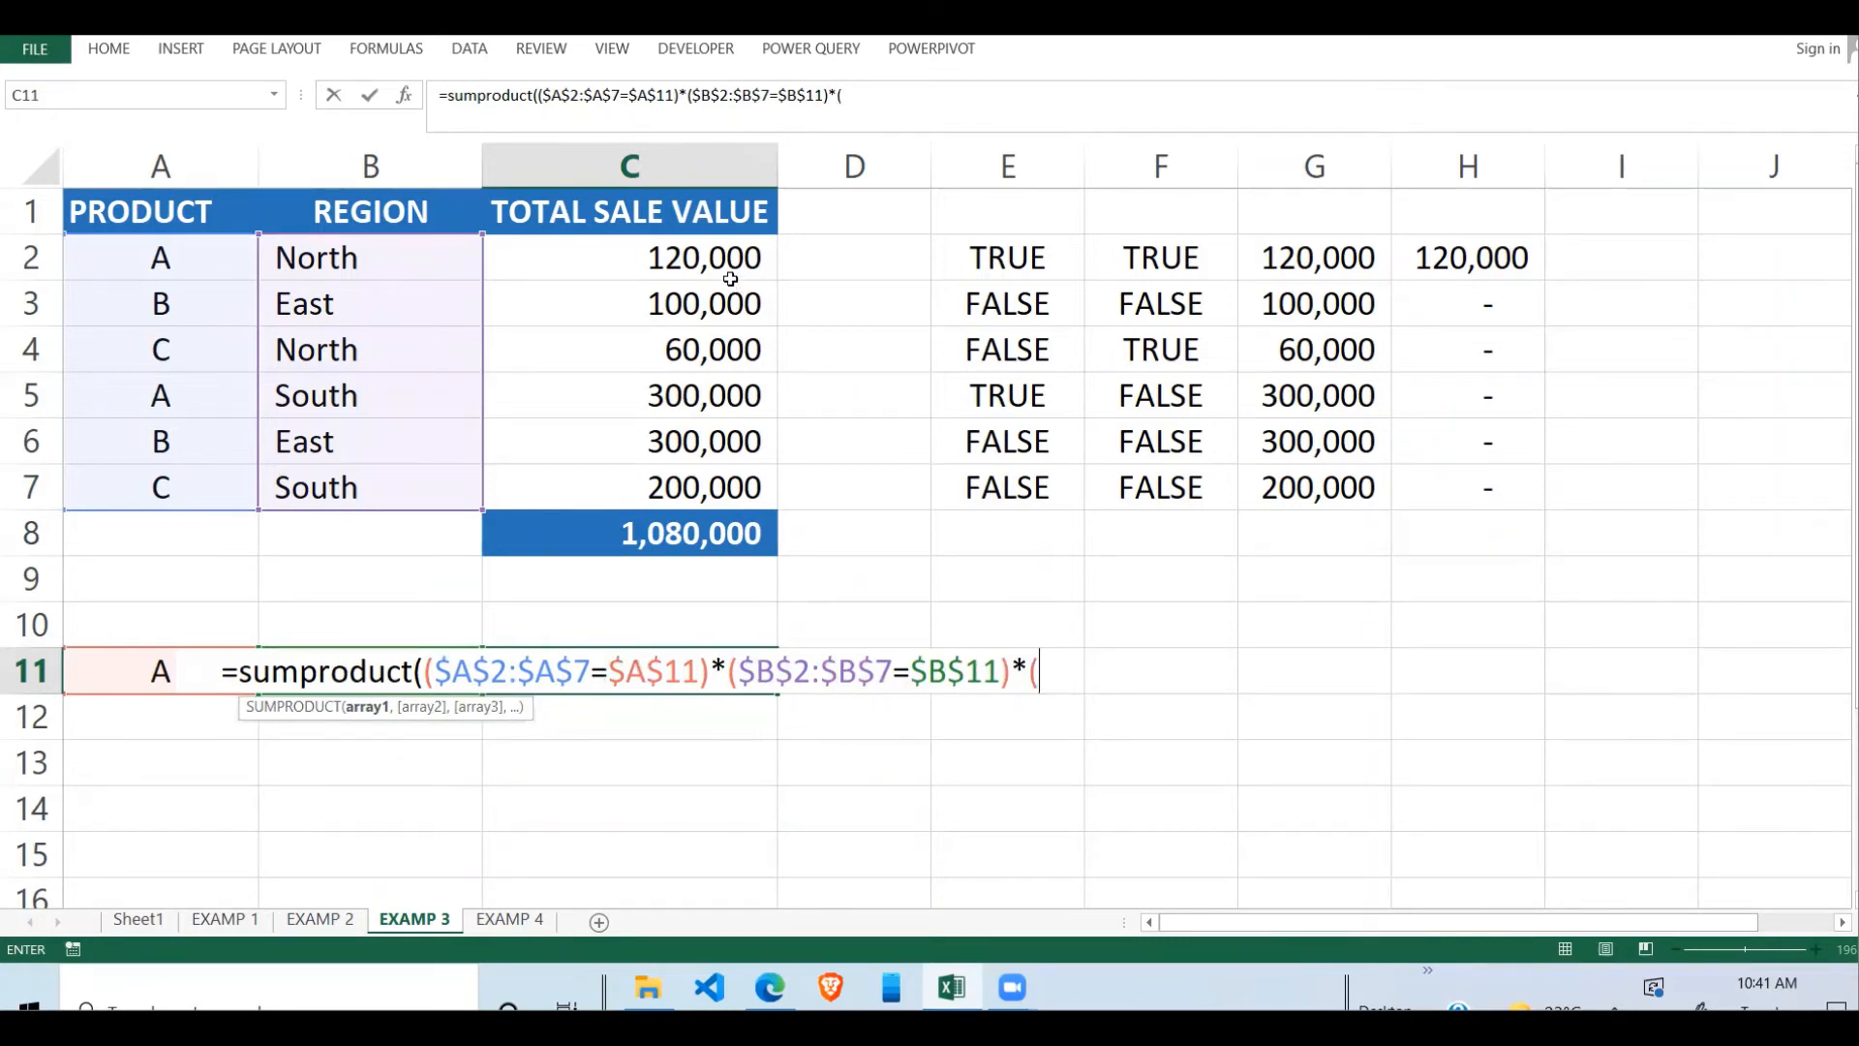
{"action": "left_click_drag", "start_coordinate": [728, 268], "coordinate": [720, 467]}
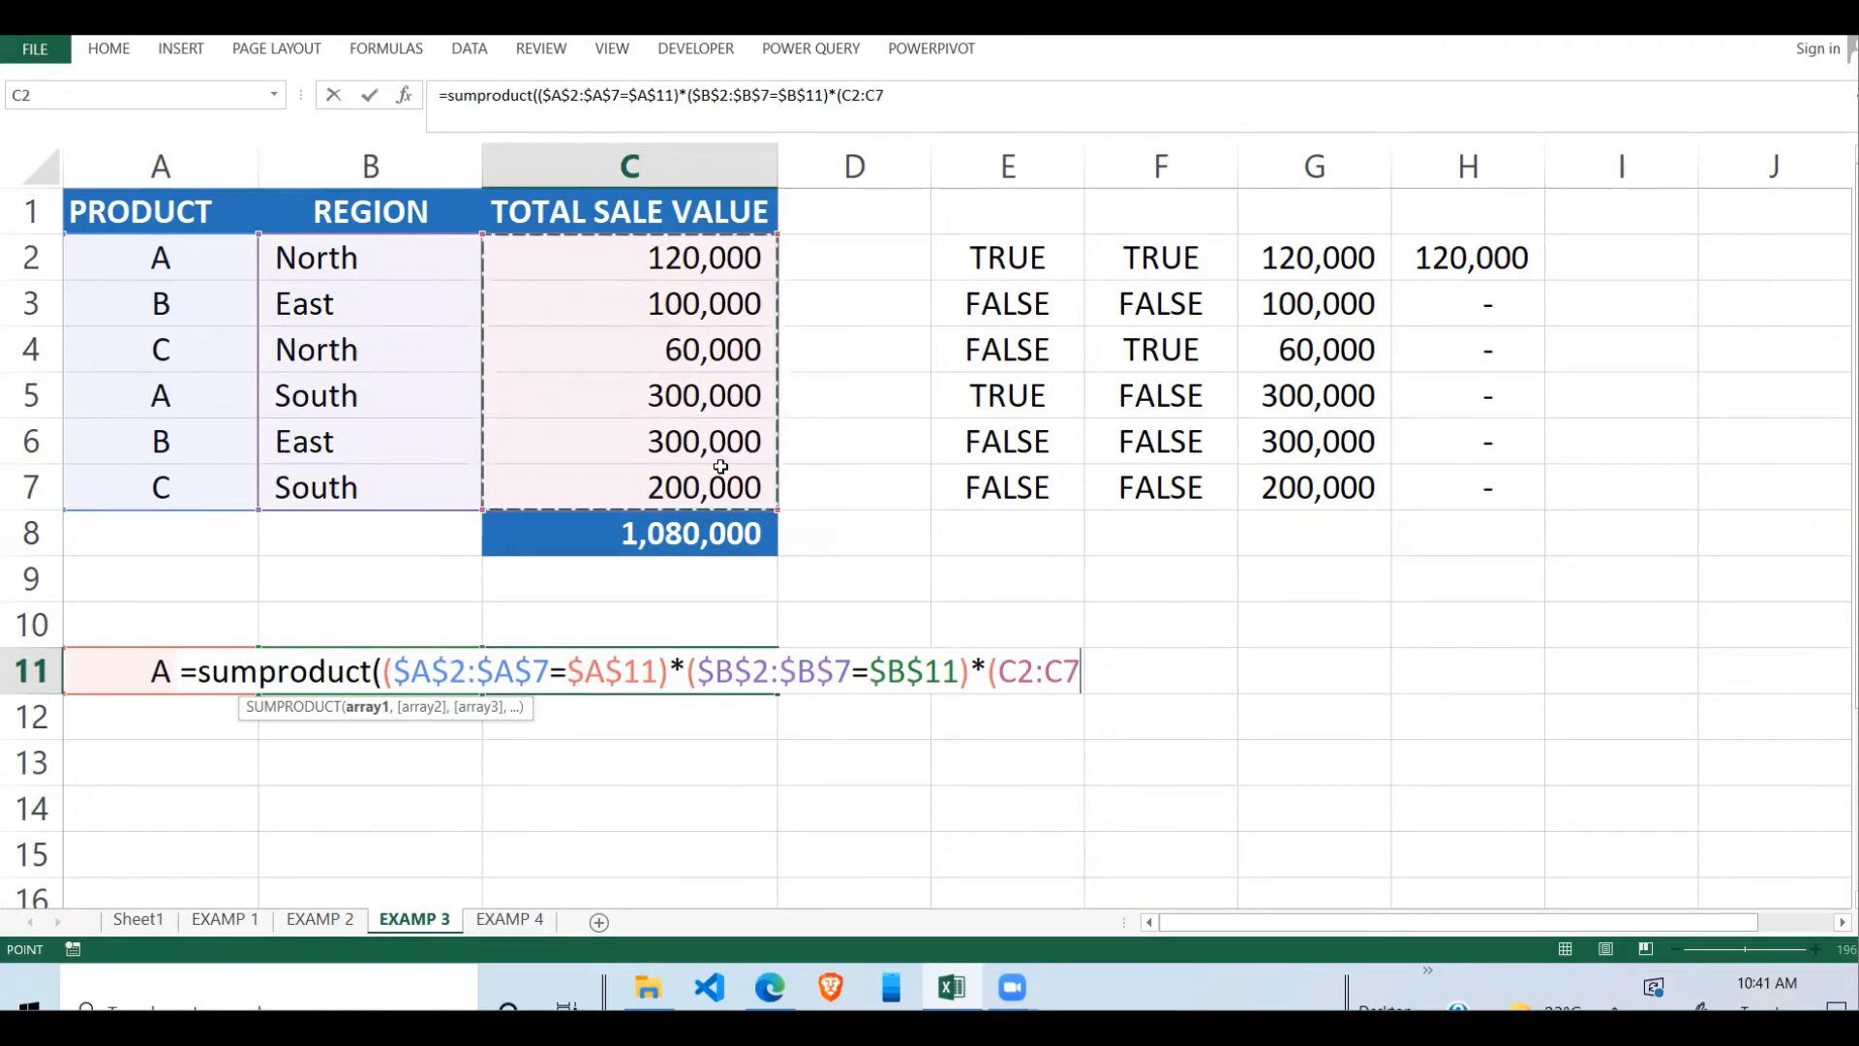
{"action": "key", "text": "F4"}
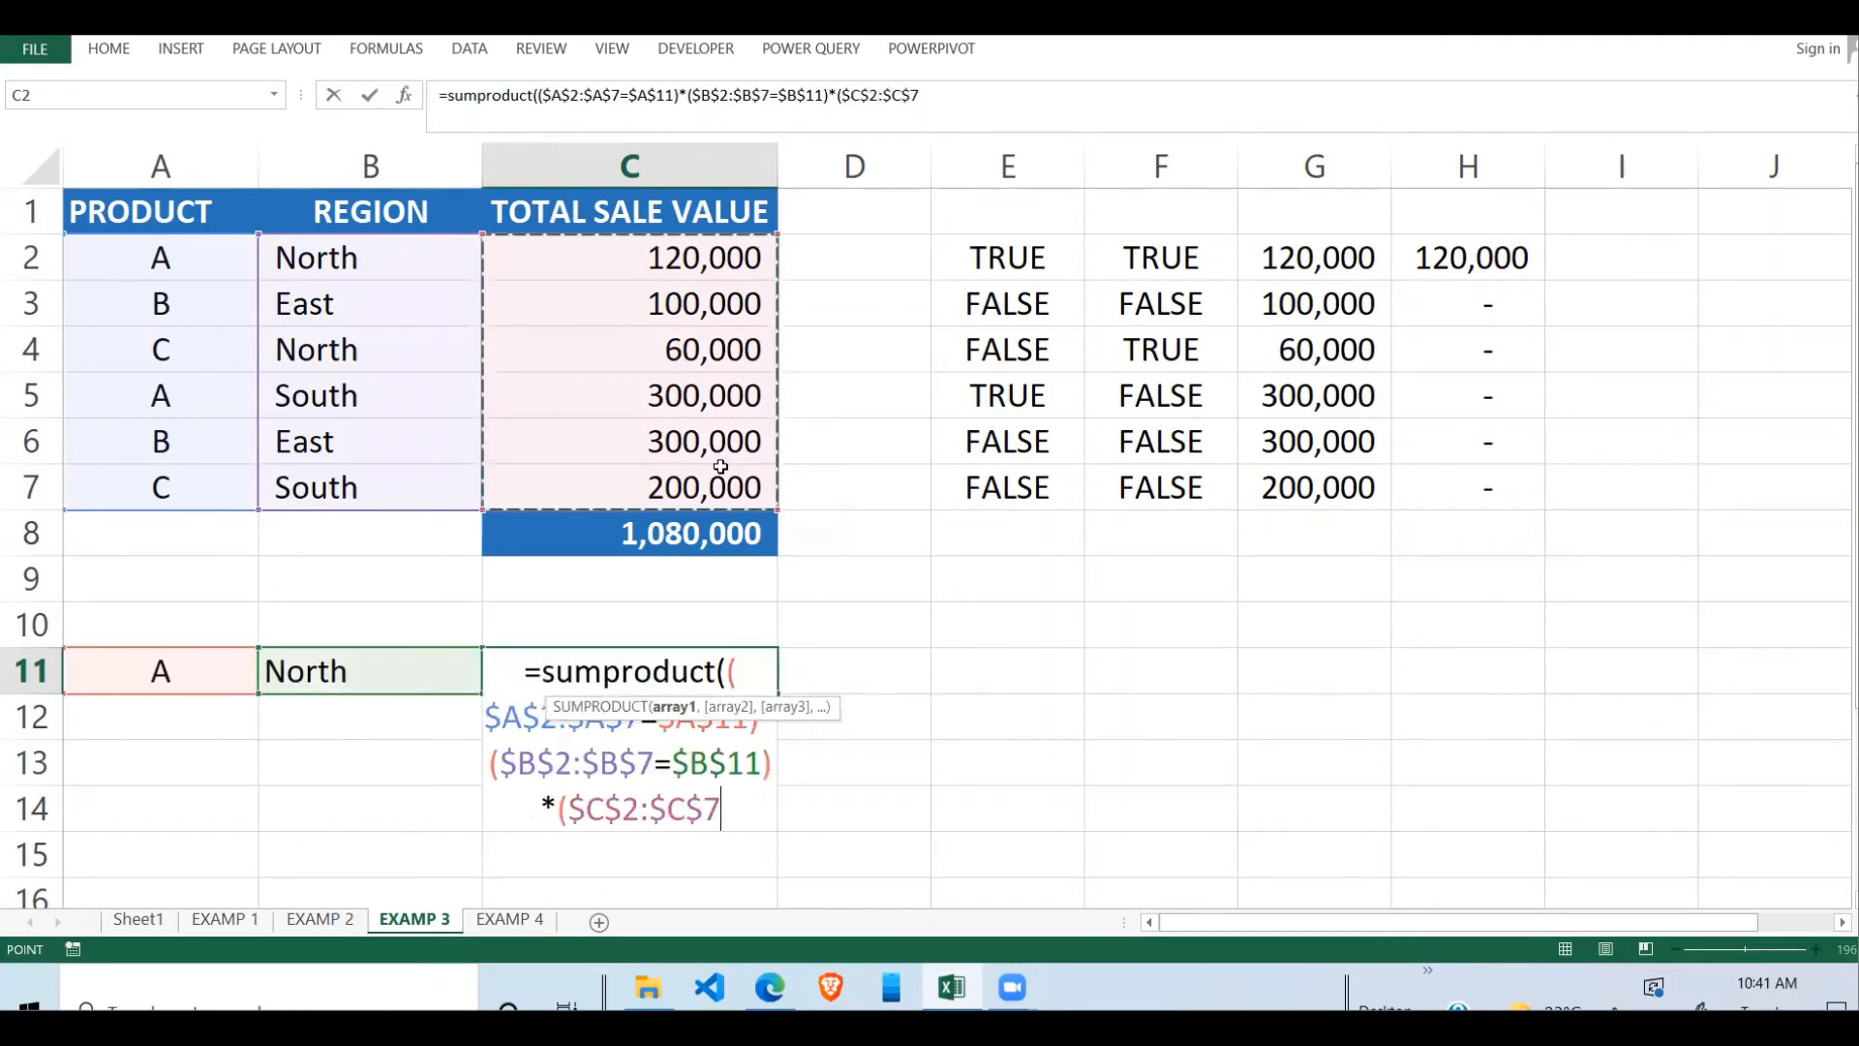
{"action": "type", "text": ")"}
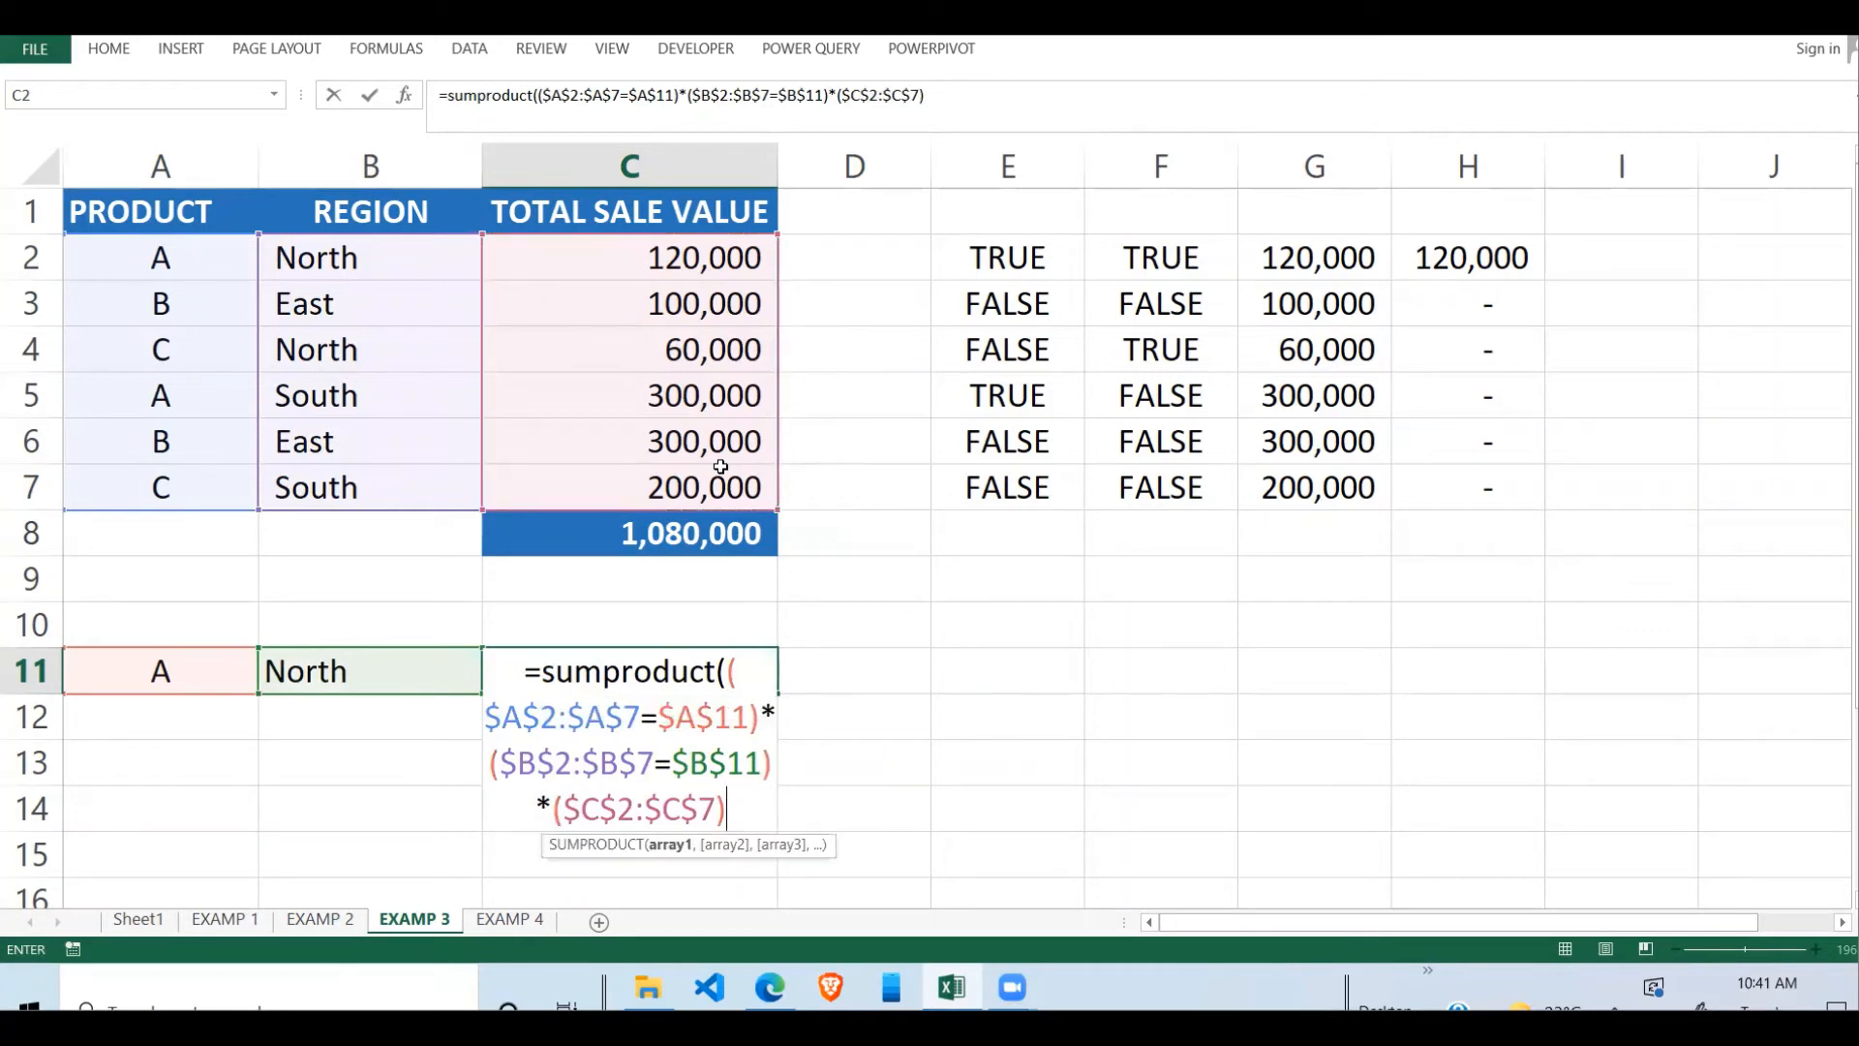
{"action": "type", "text": ")"}
{"action": "key", "text": "Return"}
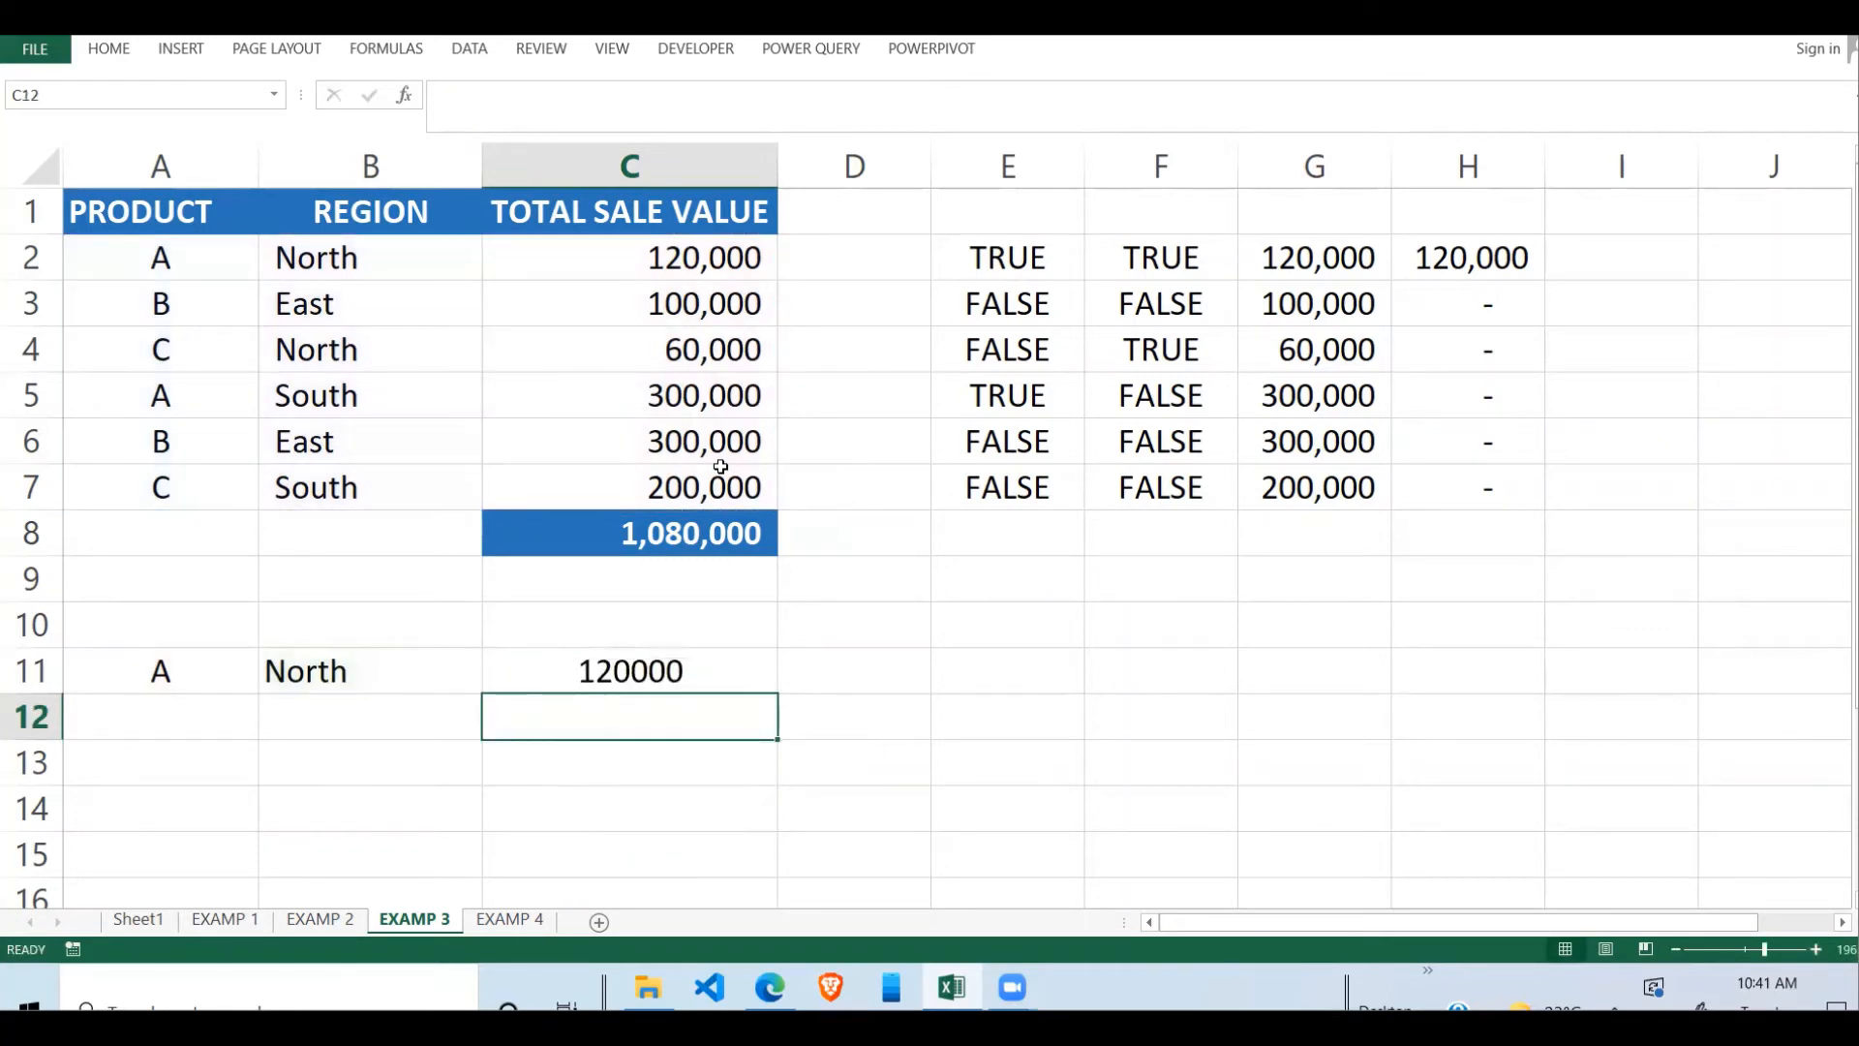
{"action": "left_click", "coordinate": [680, 660]}
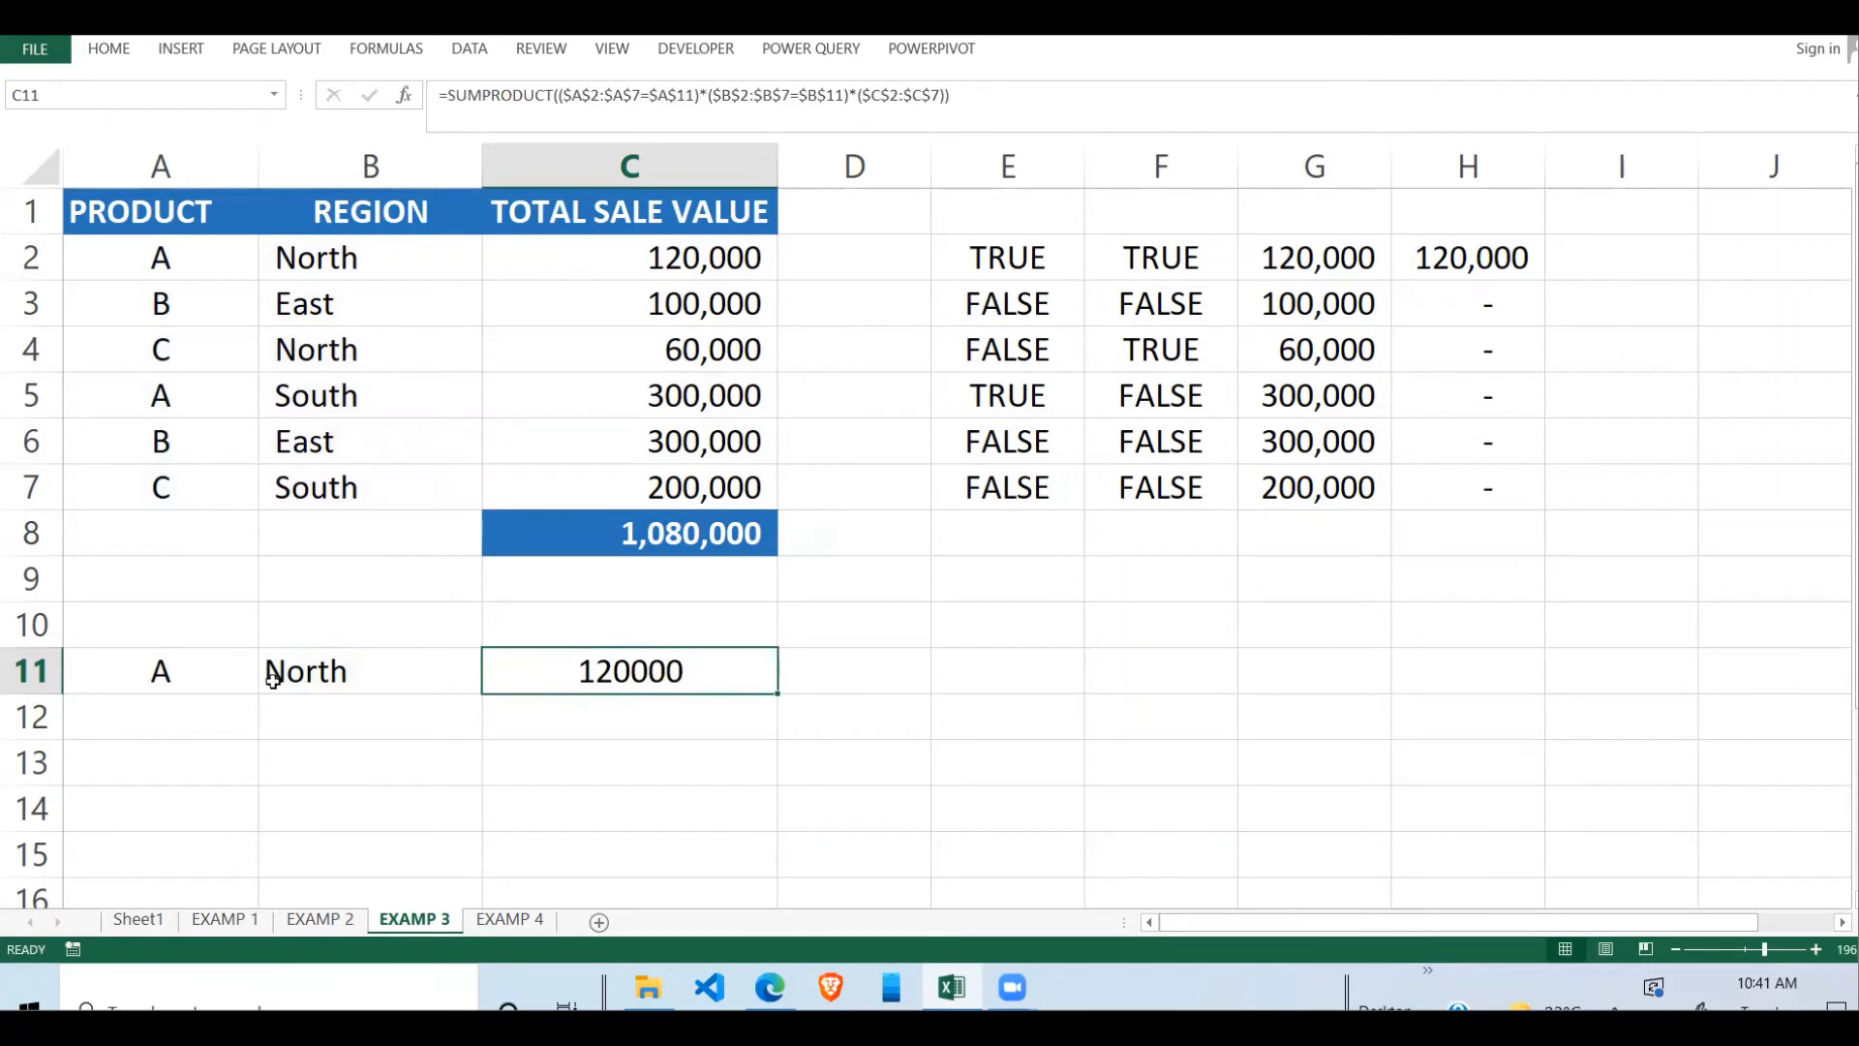
- Examine the criteria in A11:B11, C11's SUMPRODUCT formula, and the product, region and sale value entries in rows 2 and 4
{"action": "left_click", "coordinate": [150, 671]}
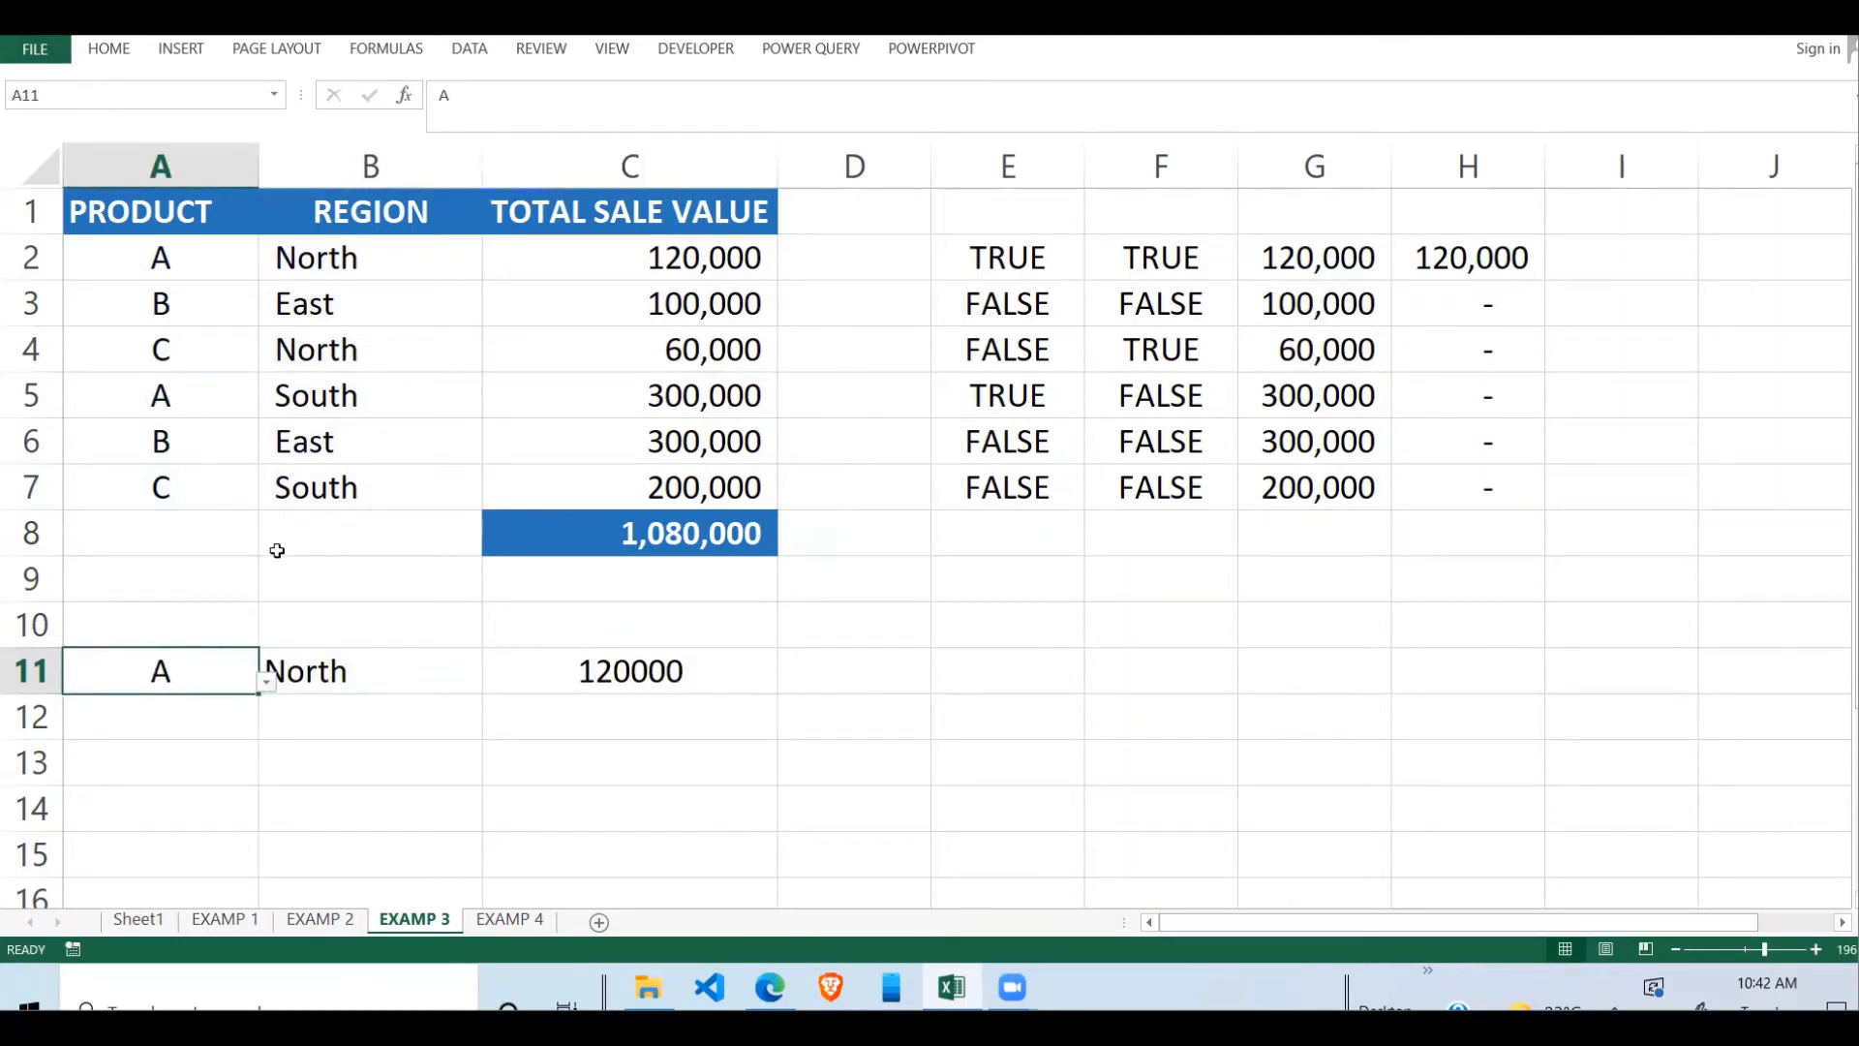
{"action": "left_click", "coordinate": [363, 679]}
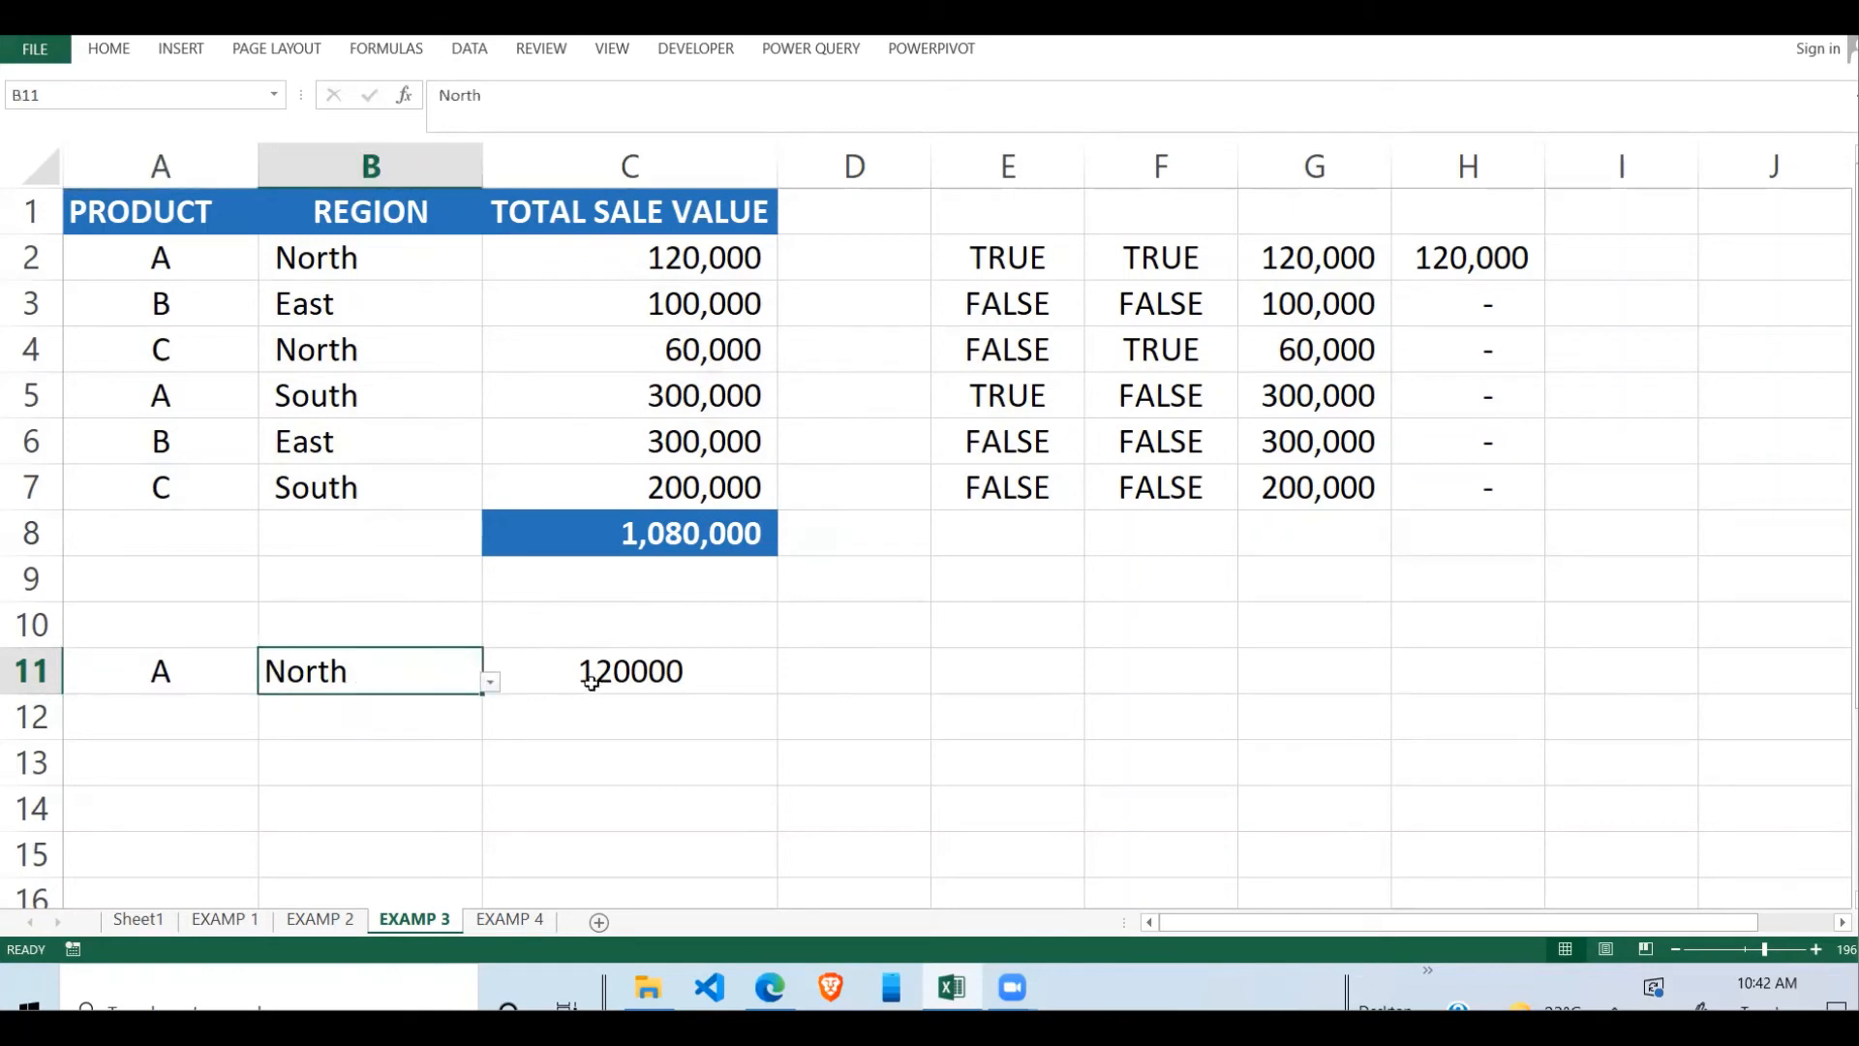
{"action": "left_click", "coordinate": [668, 670]}
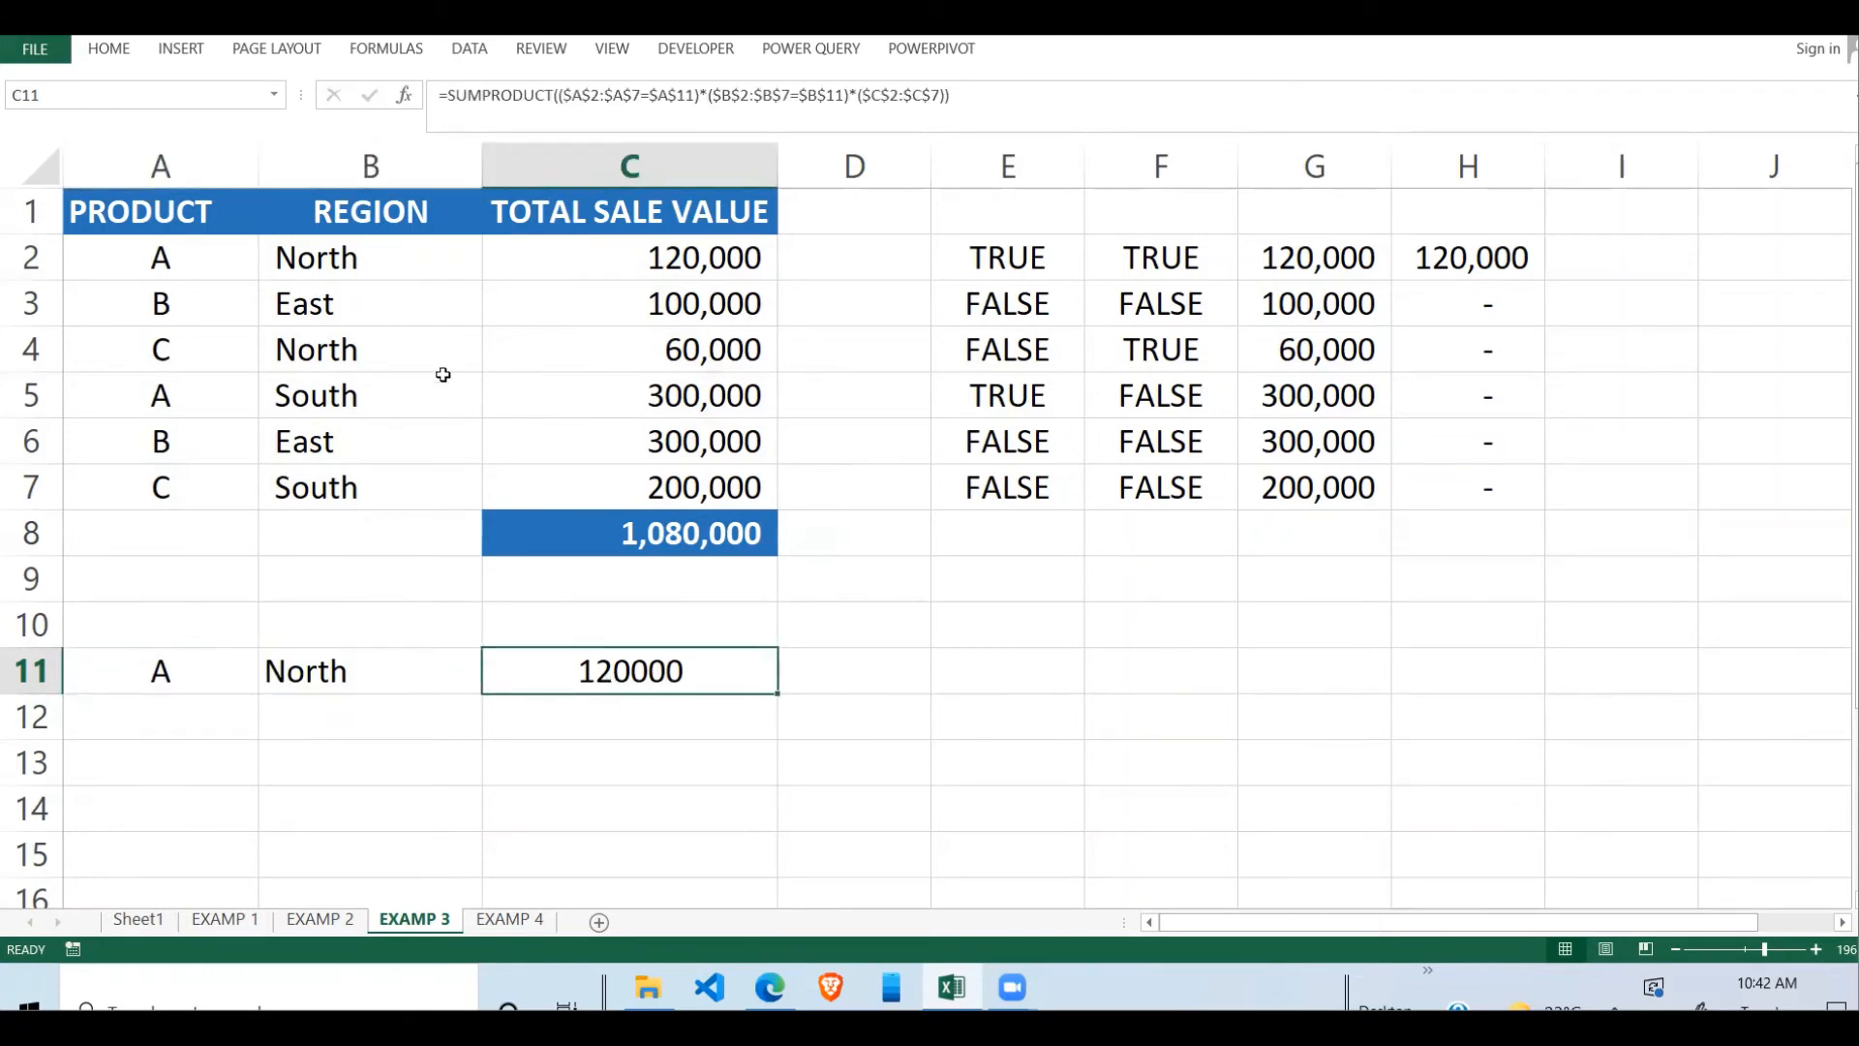
{"action": "left_click", "coordinate": [169, 262]}
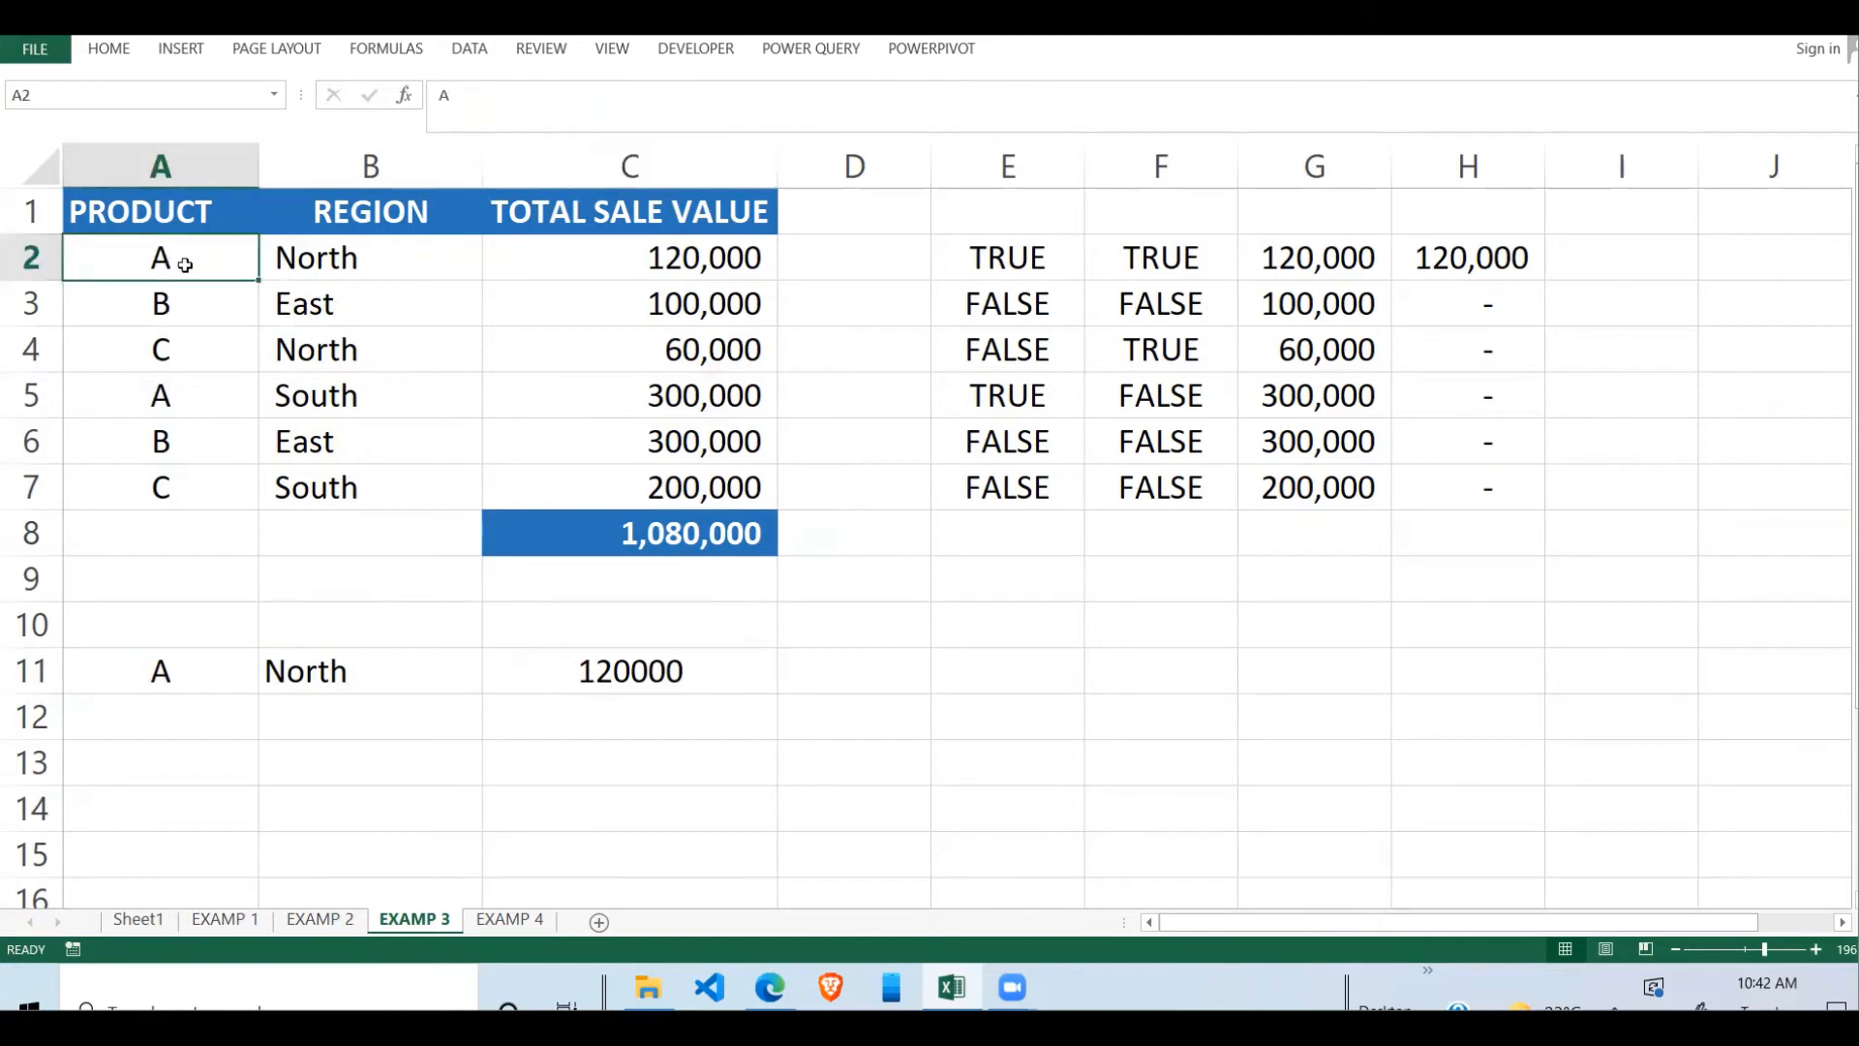
{"action": "left_click", "coordinate": [285, 259]}
{"action": "left_click", "coordinate": [172, 266]}
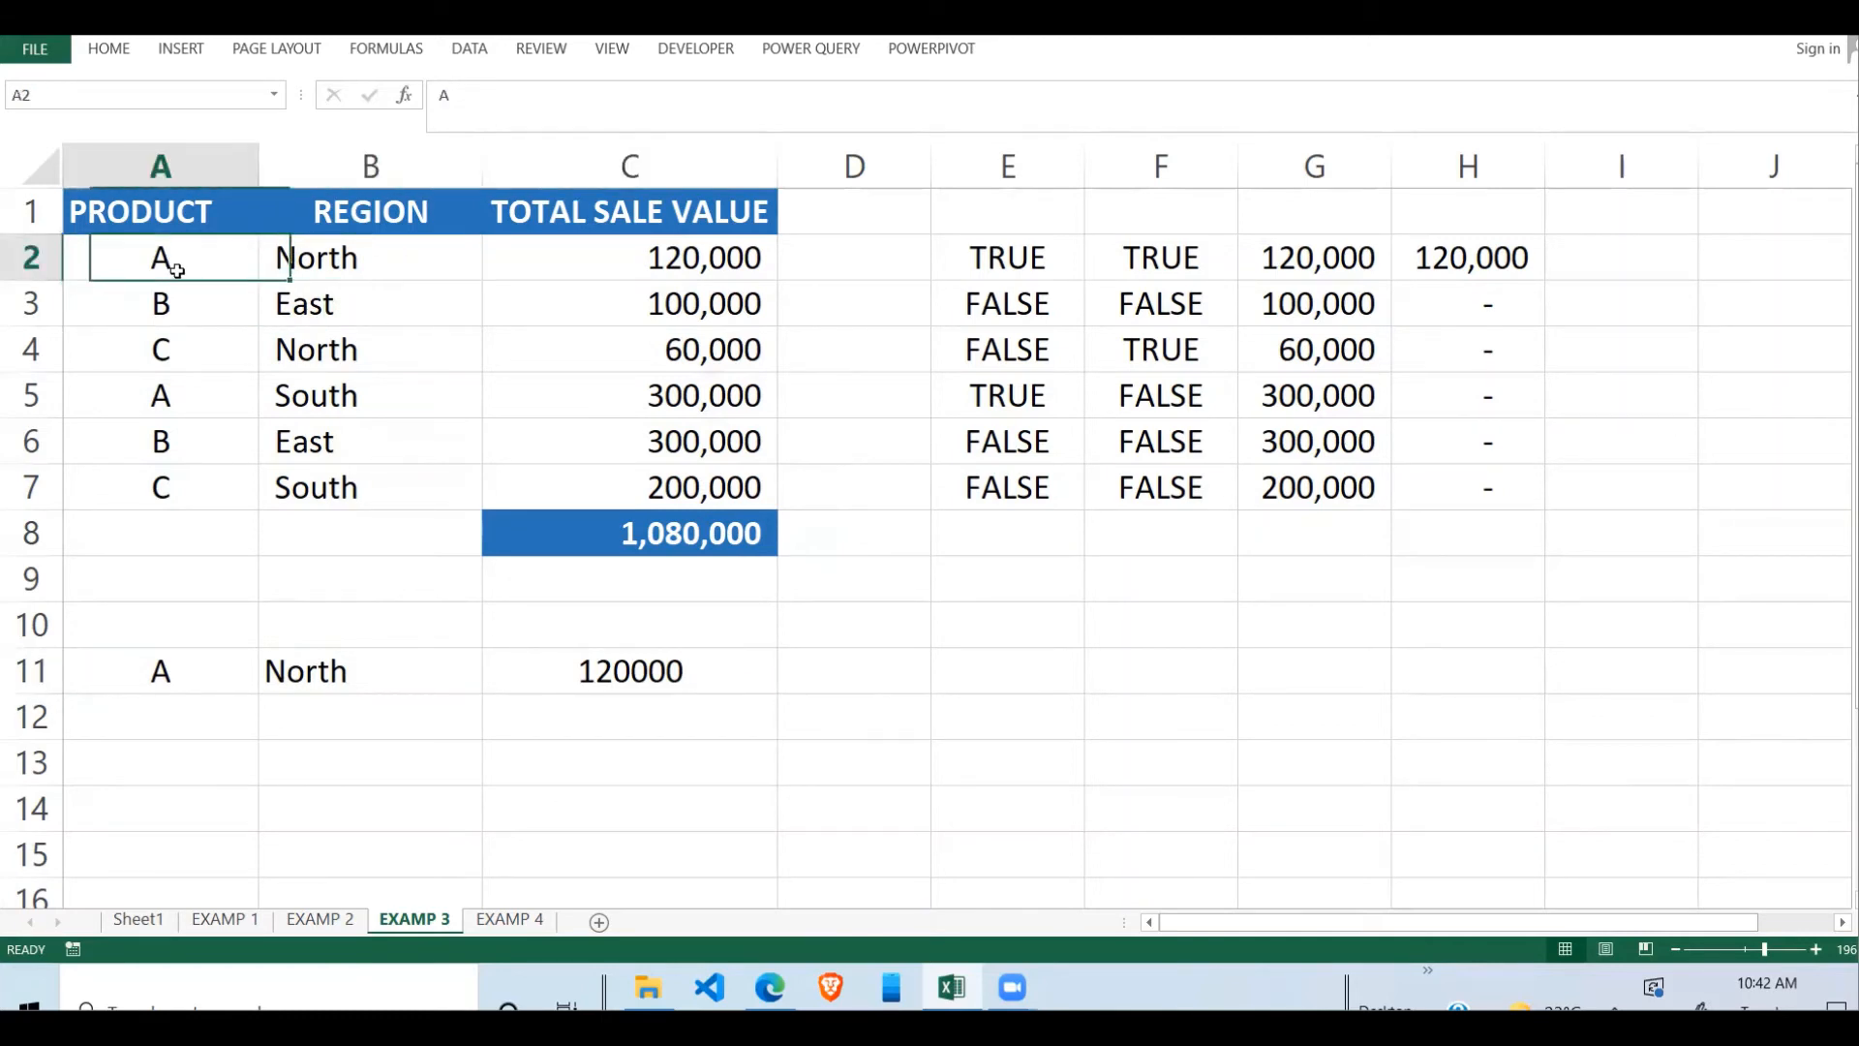
{"action": "left_click", "coordinate": [325, 263]}
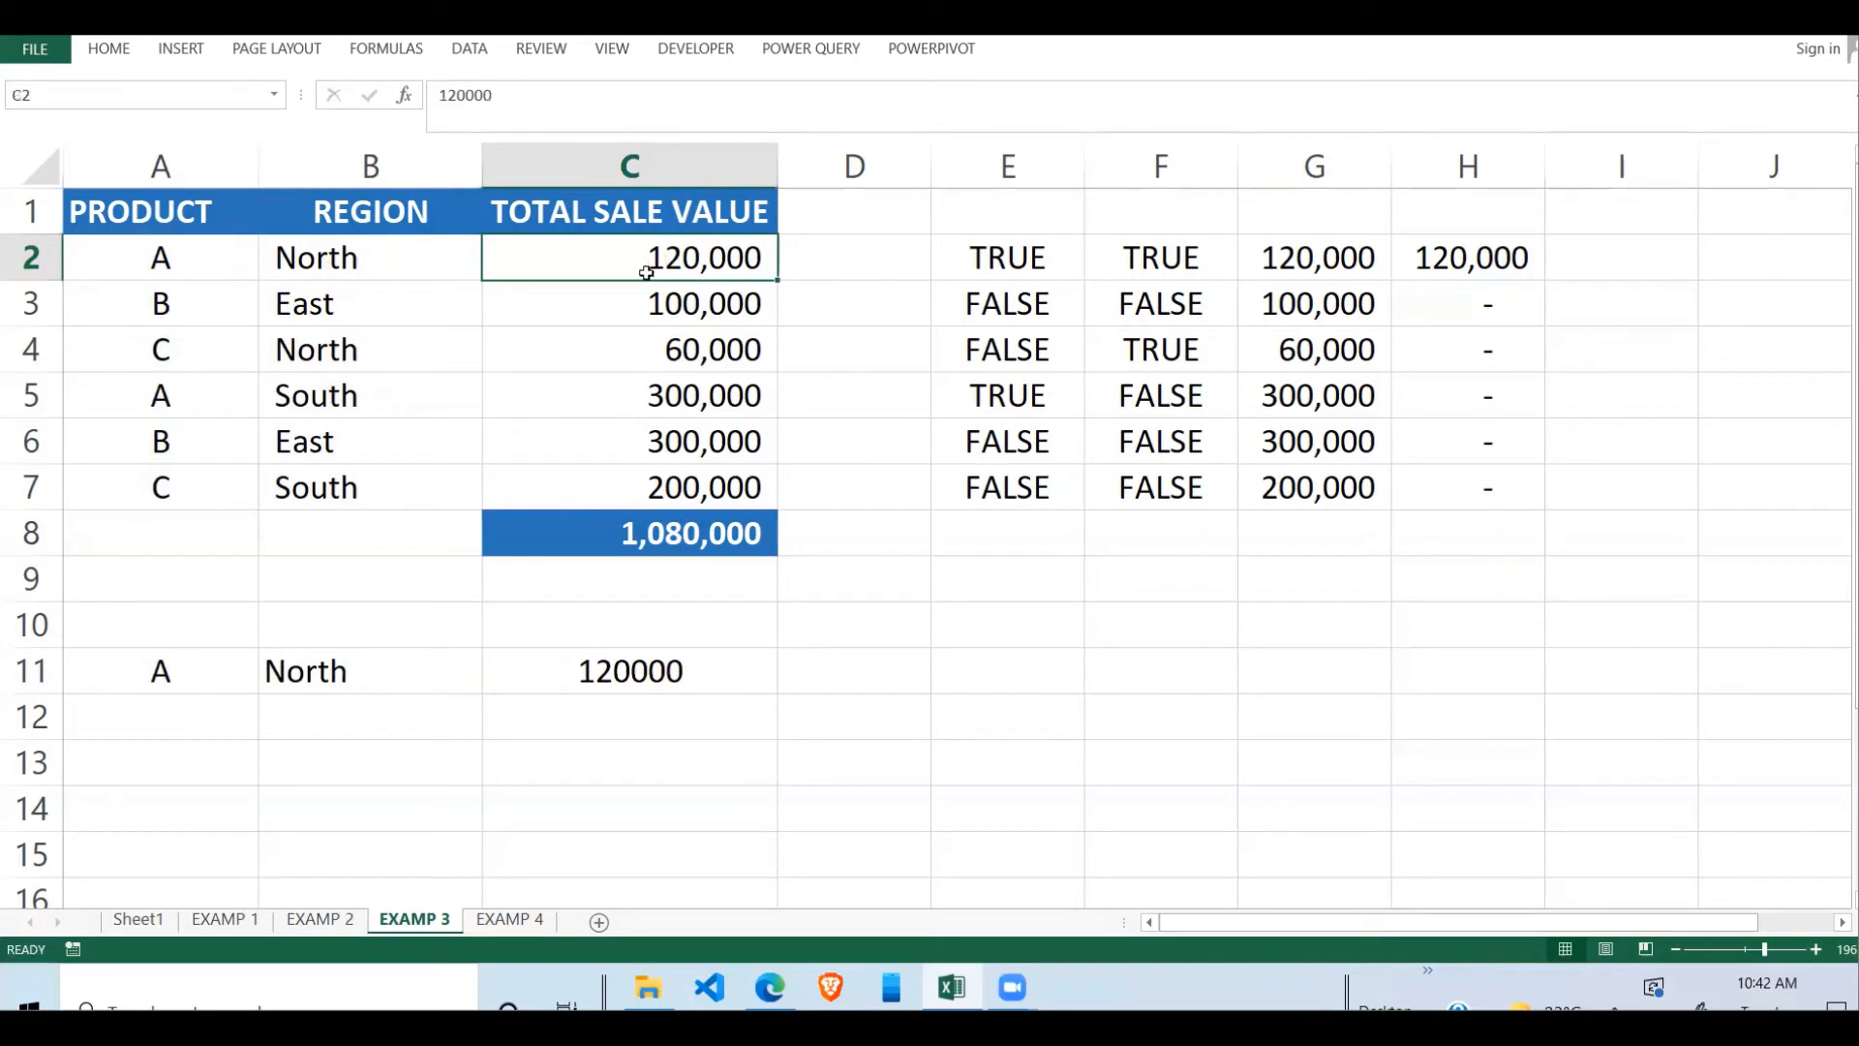
{"action": "left_click", "coordinate": [205, 343]}
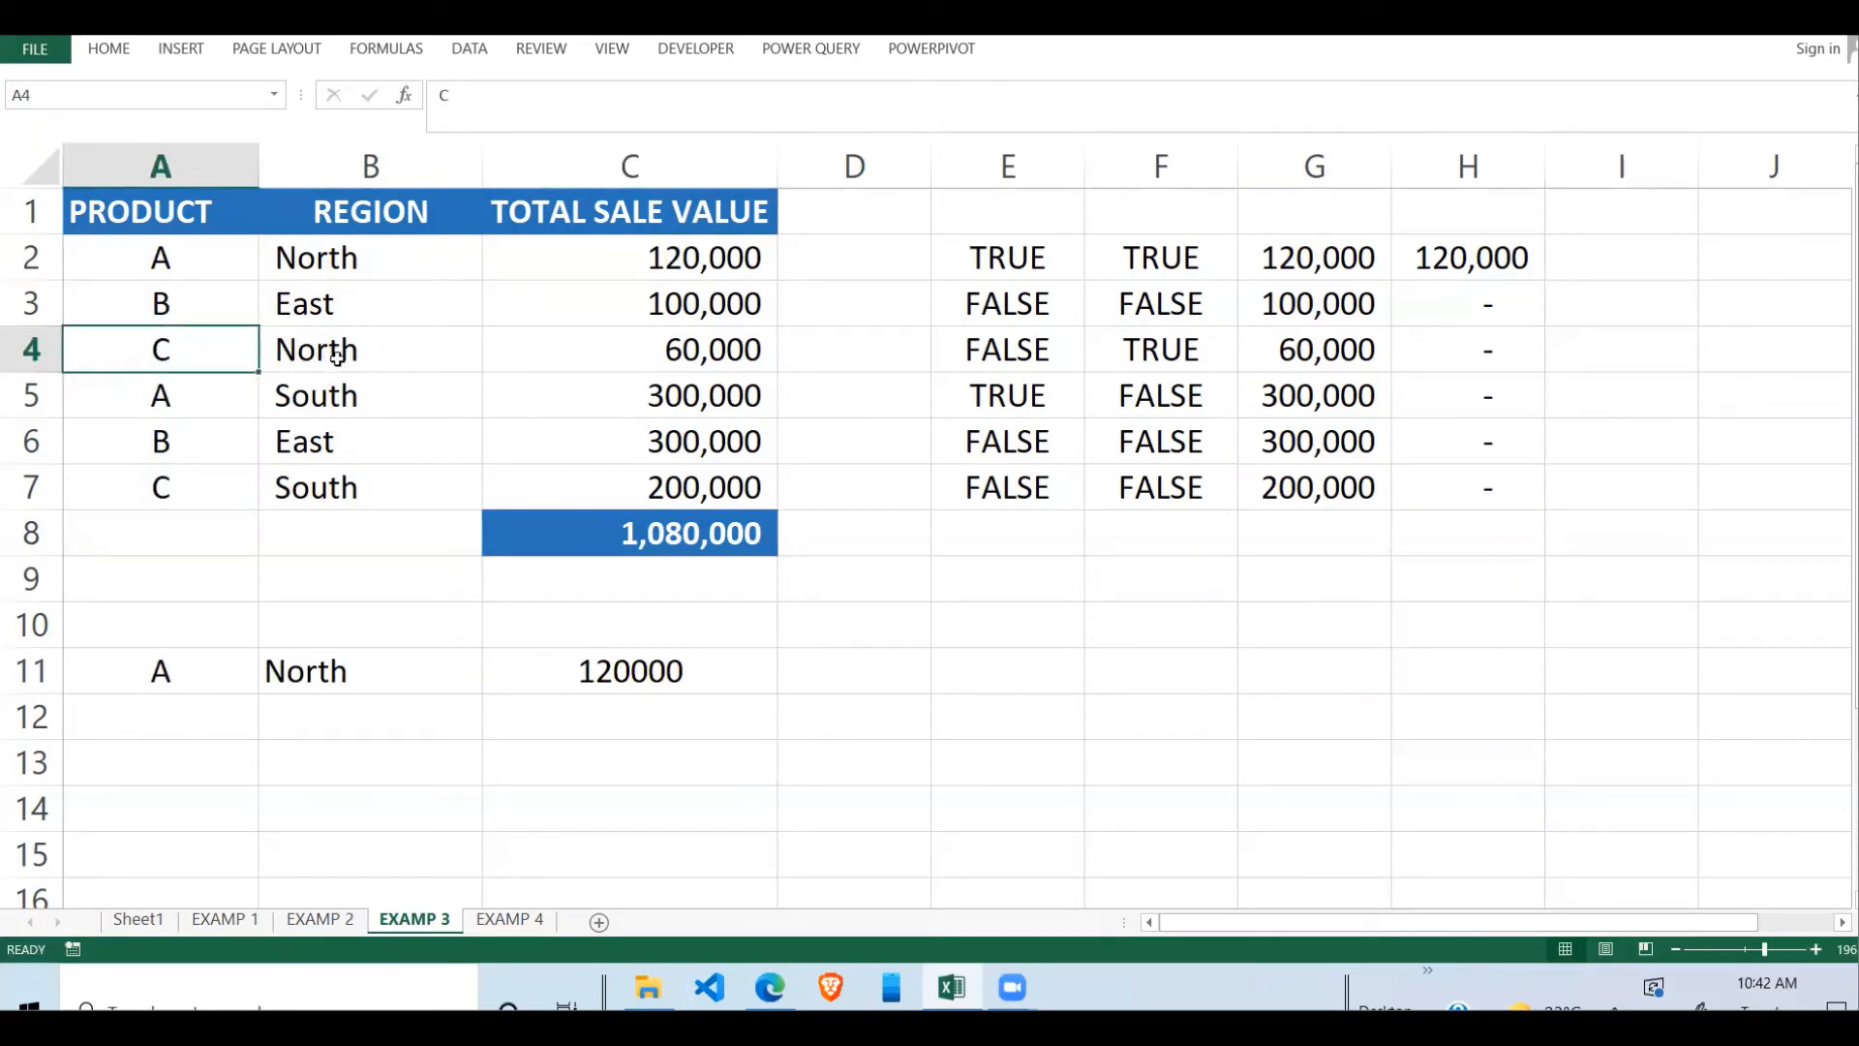
{"action": "left_click", "coordinate": [746, 261]}
{"action": "left_click", "coordinate": [735, 349]}
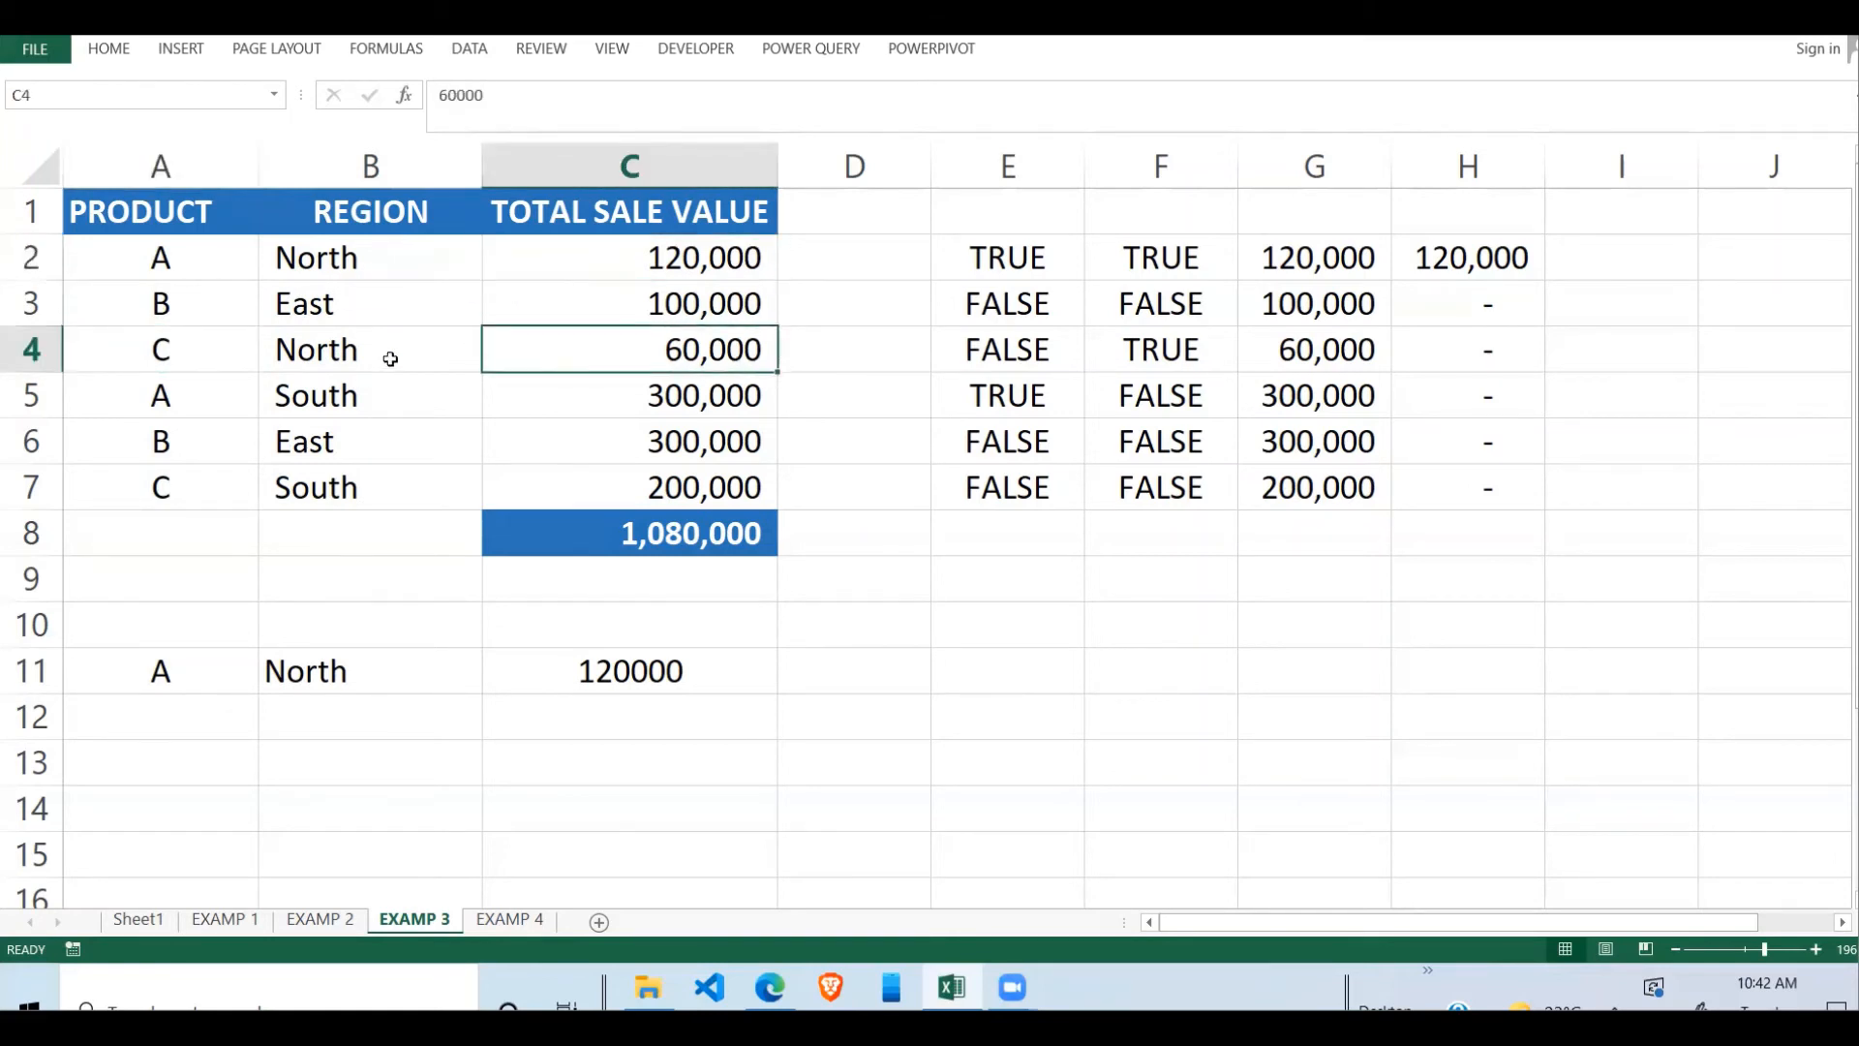
- Change the product in A4 to A, and check C11's total against the sale values in C2 and C4
{"action": "left_click", "coordinate": [209, 356]}
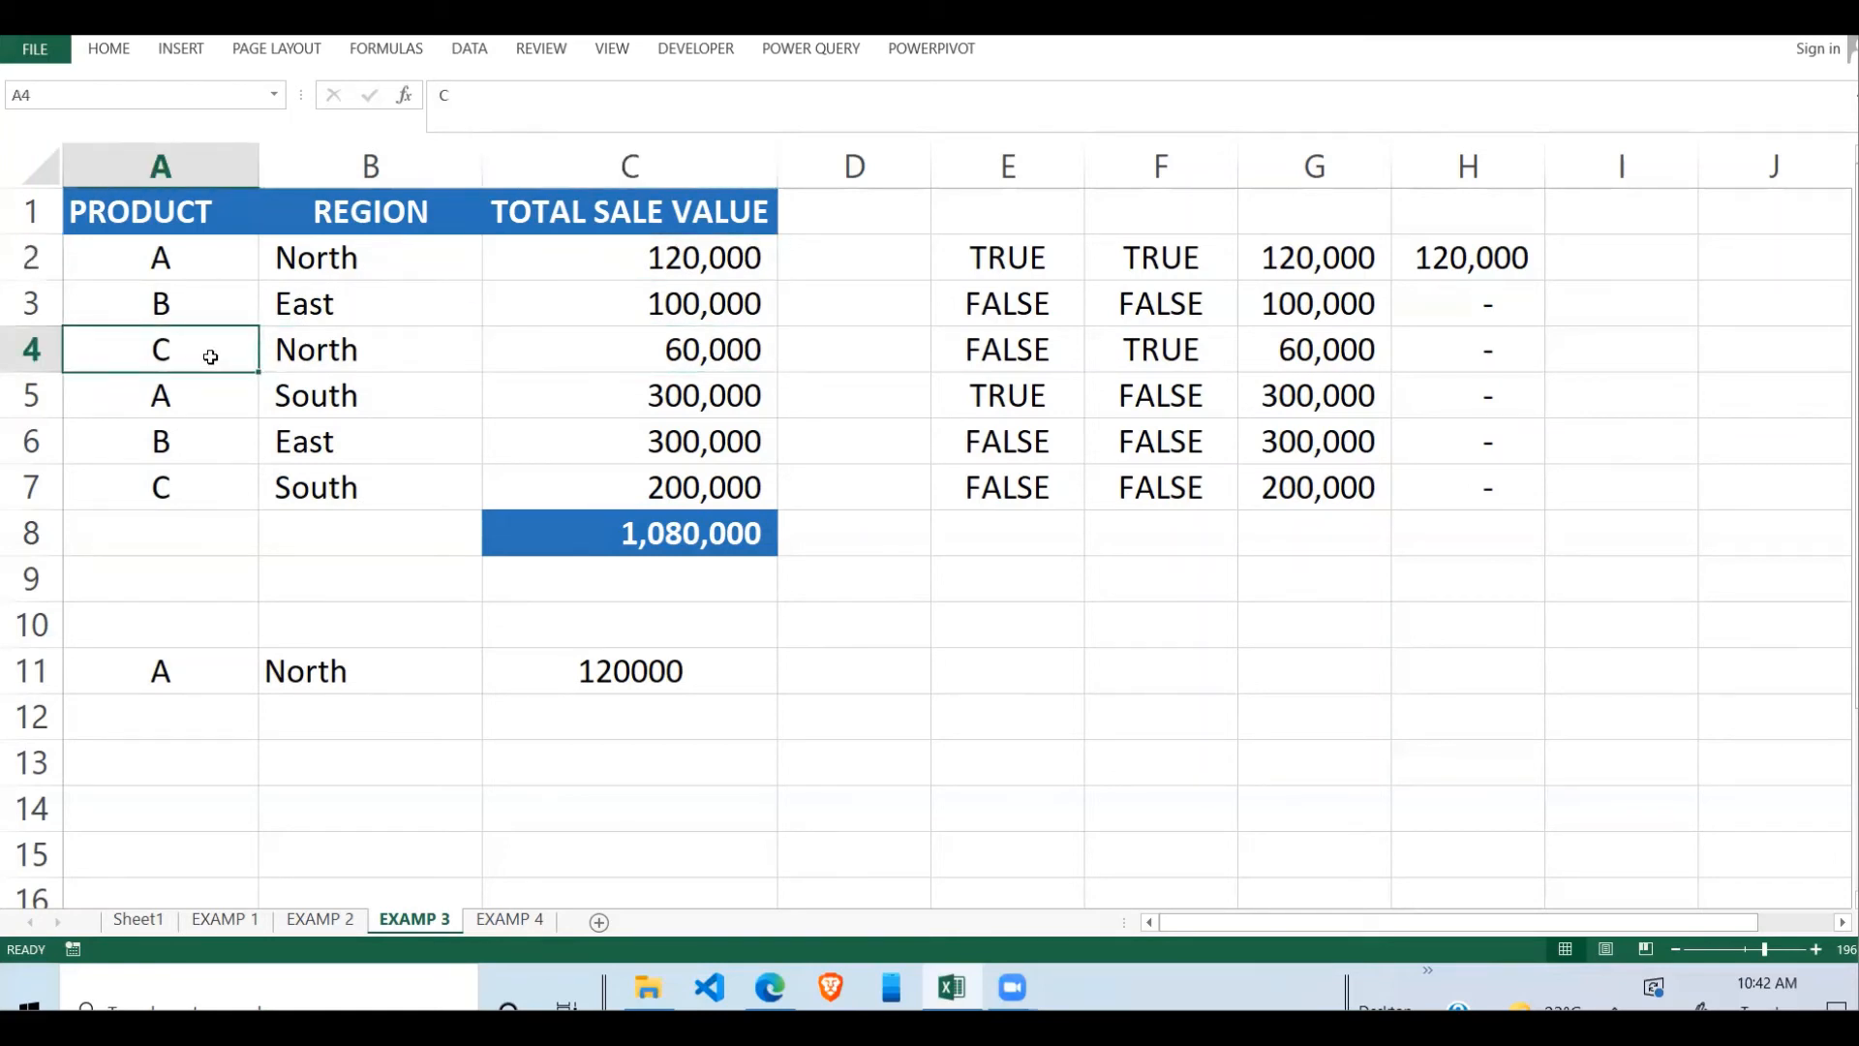
{"action": "type", "text": "A"}
{"action": "key", "text": "Return"}
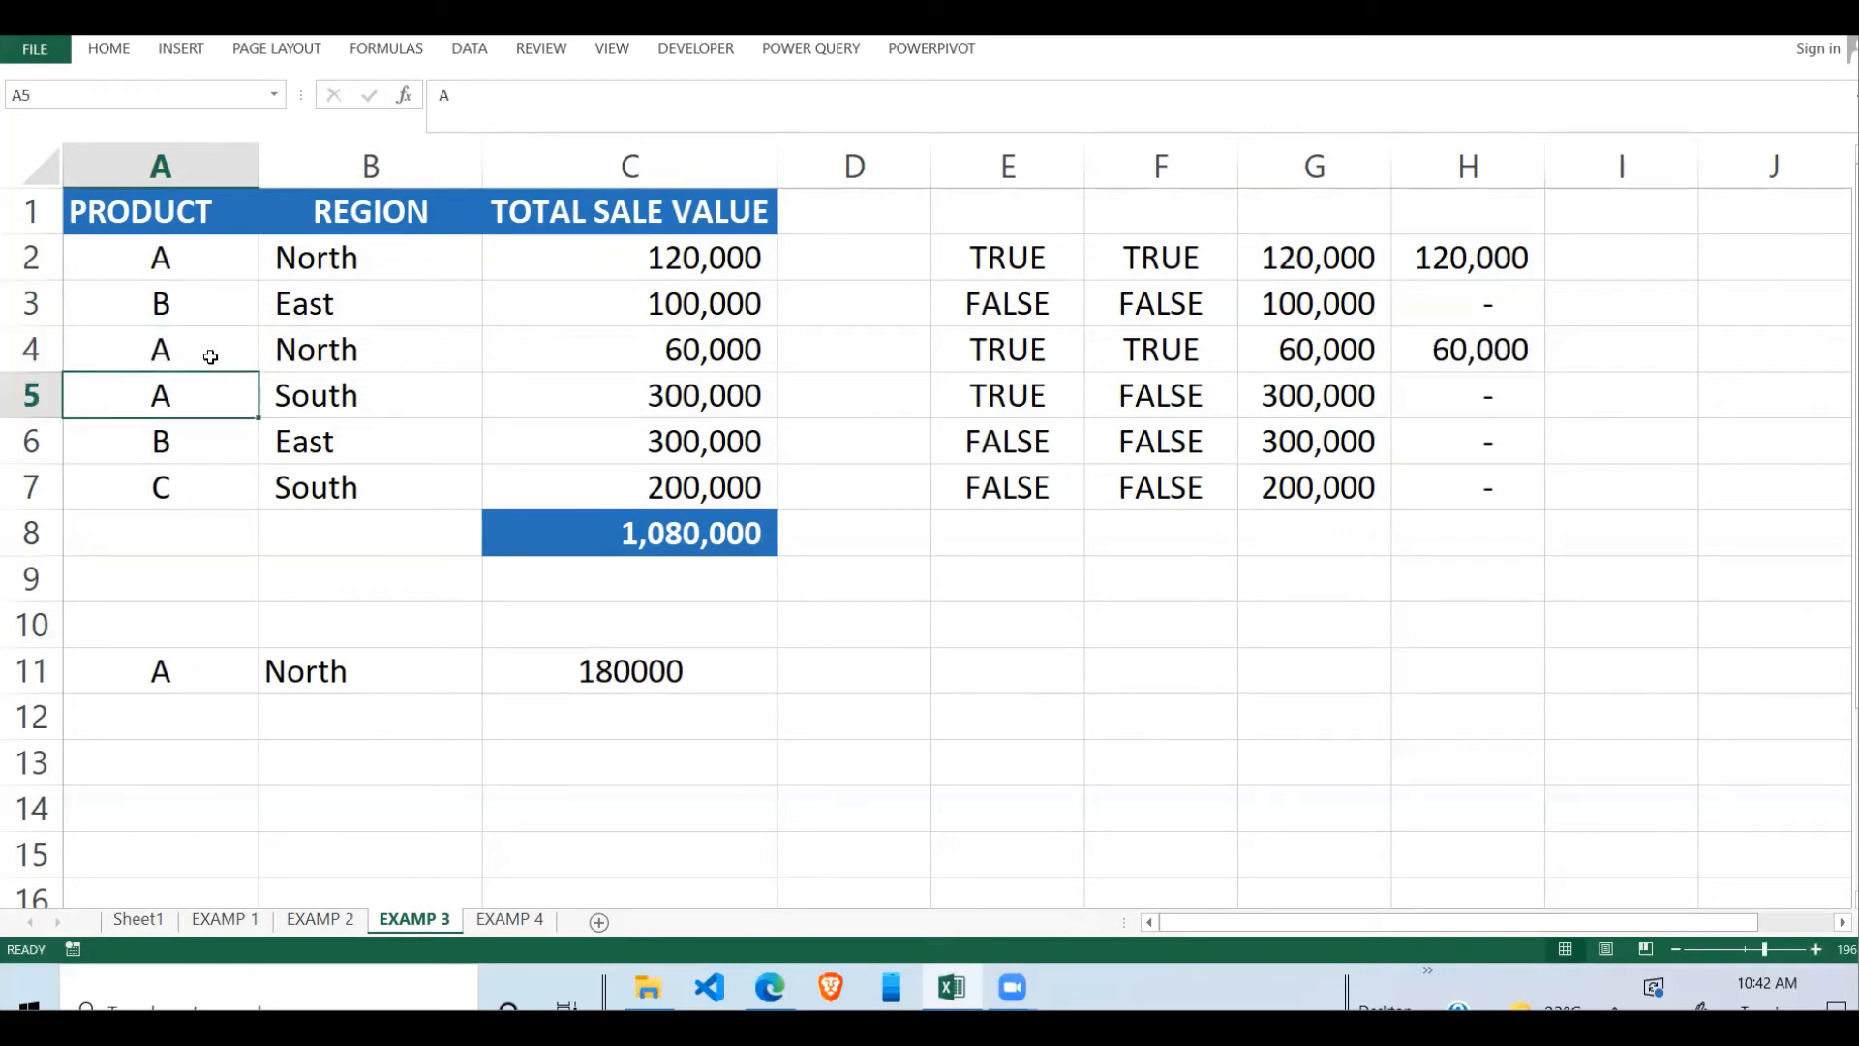
{"action": "left_click", "coordinate": [700, 351]}
{"action": "left_click", "coordinate": [732, 262]}
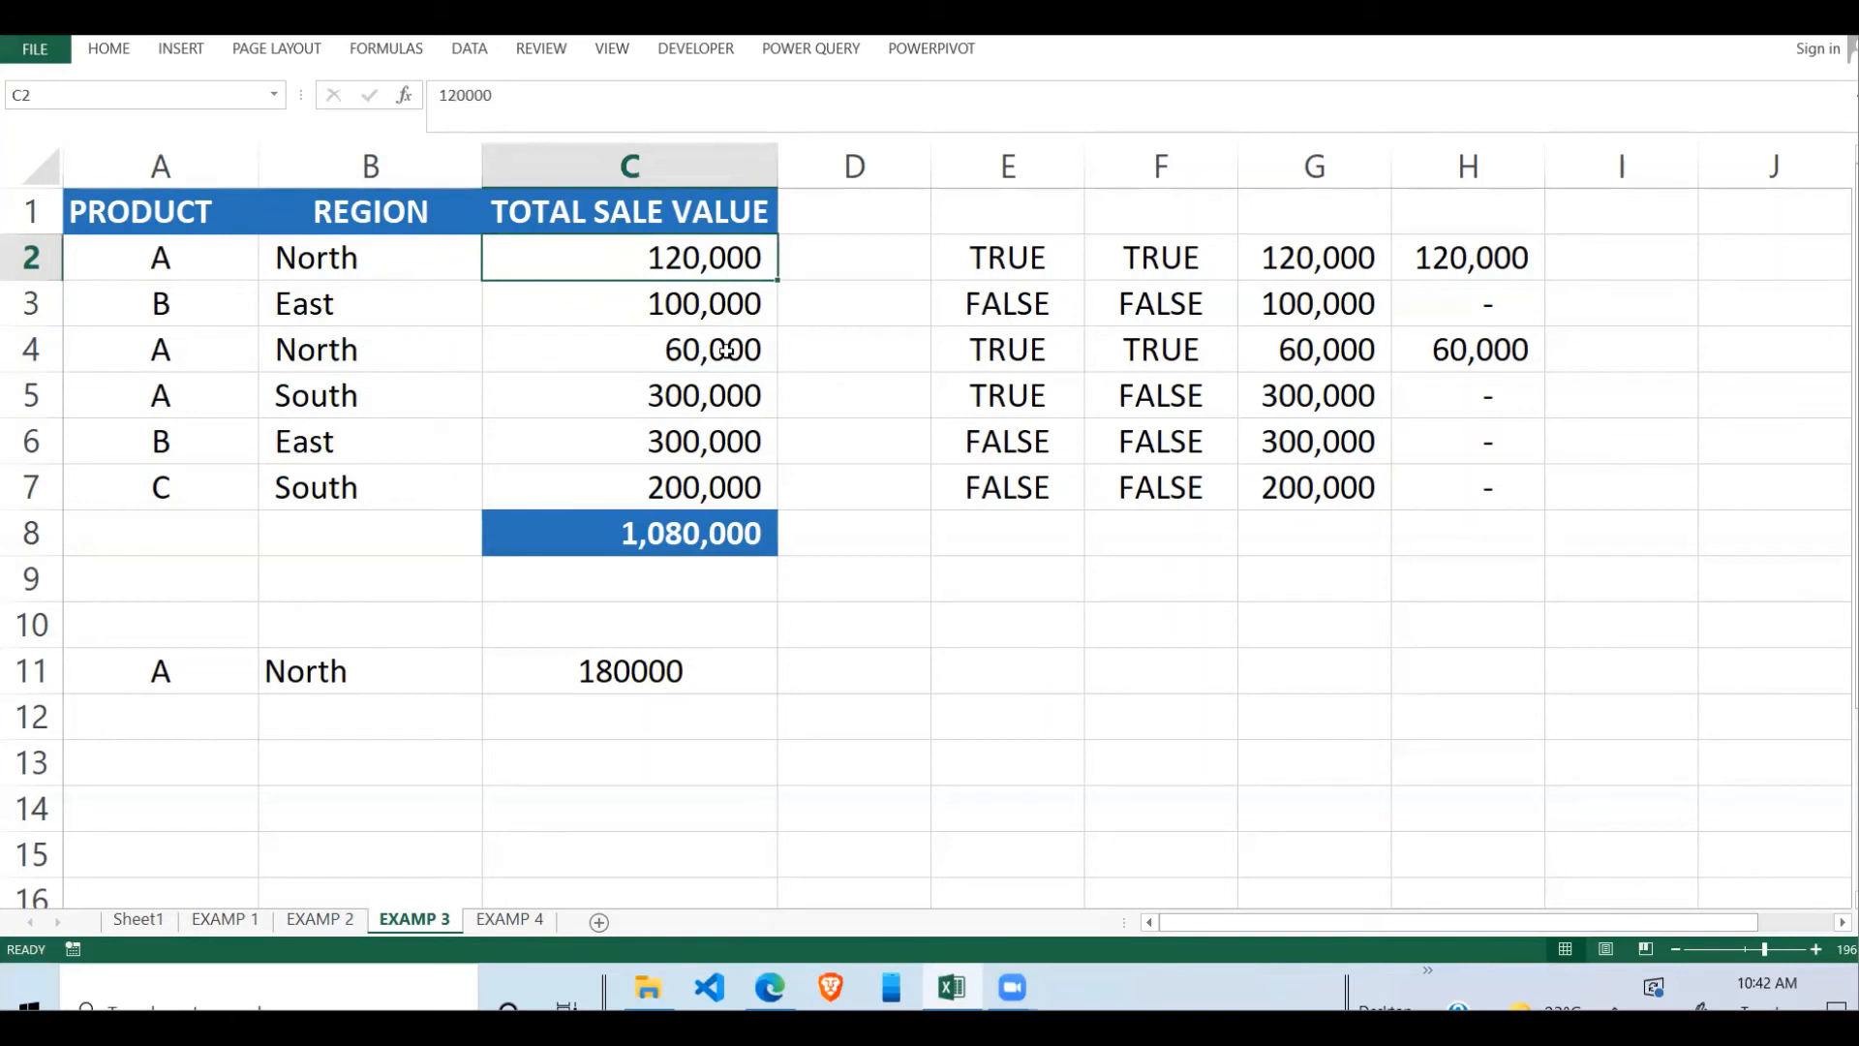
{"action": "left_click", "coordinate": [731, 353]}
{"action": "left_click", "coordinate": [668, 671]}
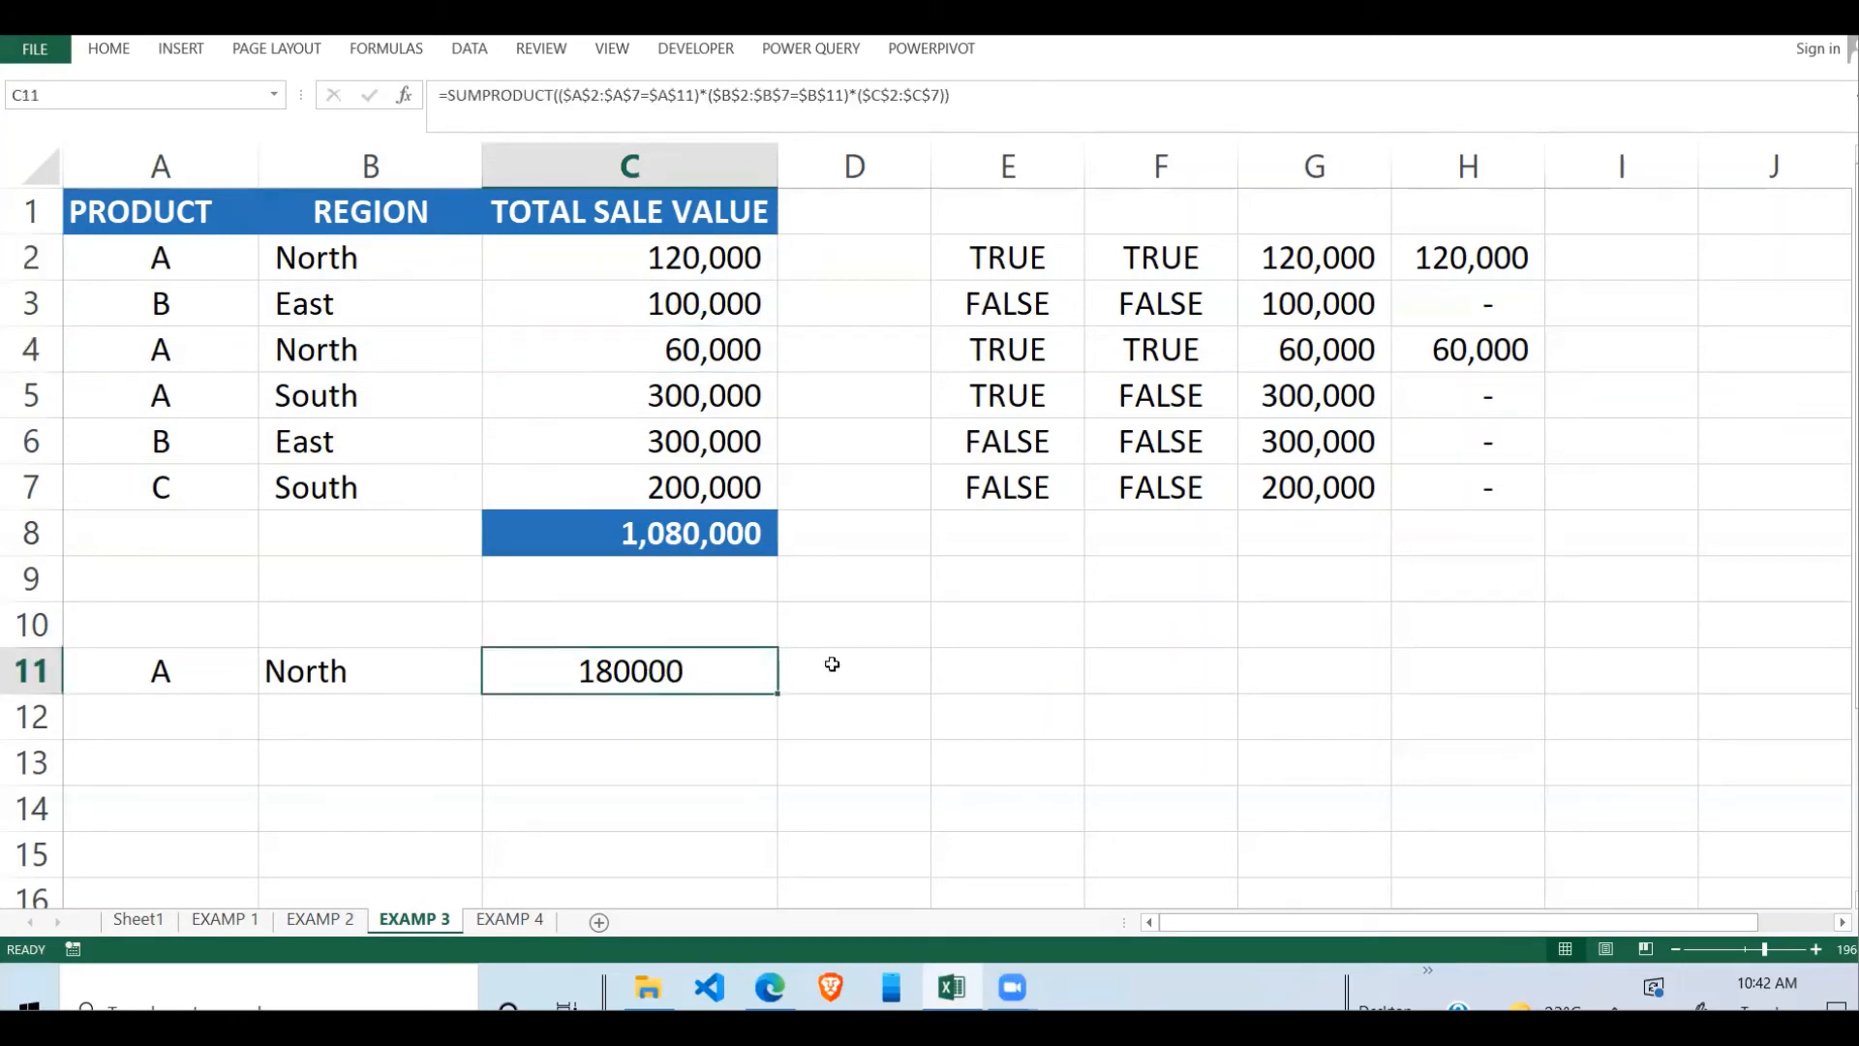
{"action": "left_click", "coordinate": [876, 682]}
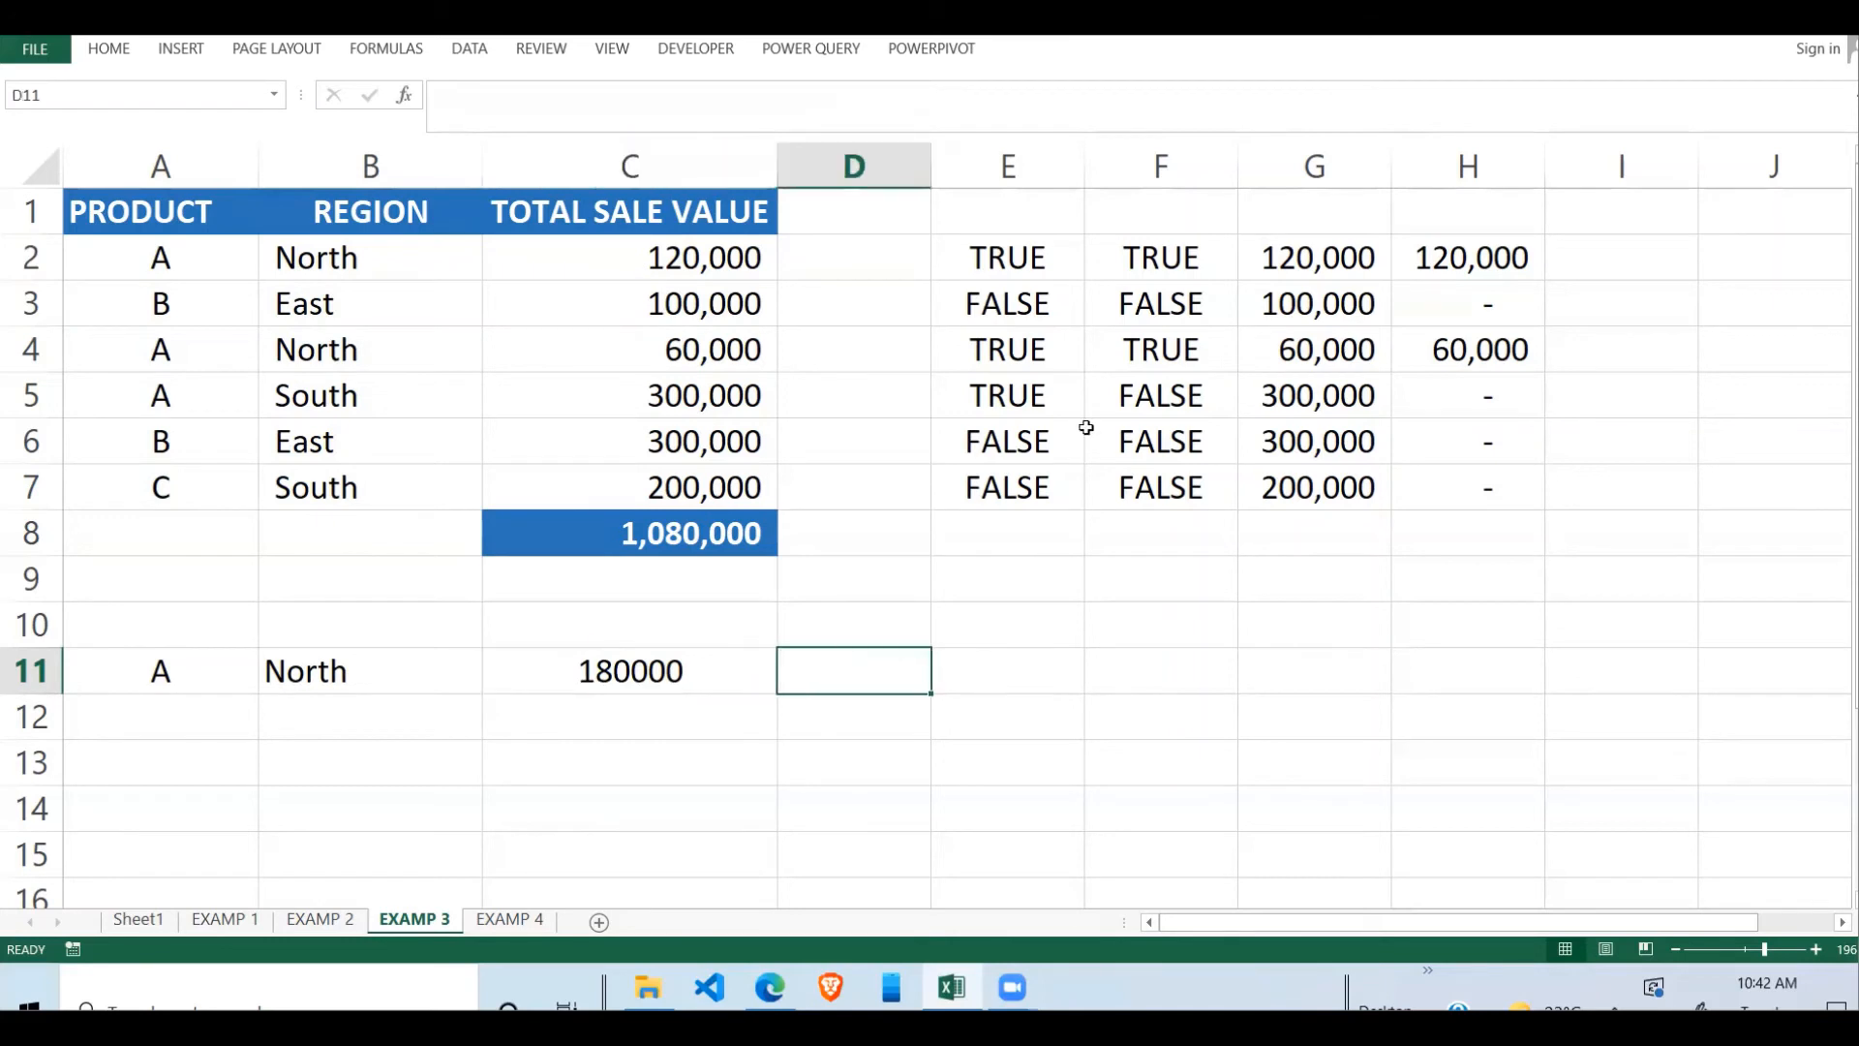
{"action": "left_click", "coordinate": [1029, 264]}
{"action": "left_click", "coordinate": [654, 659]}
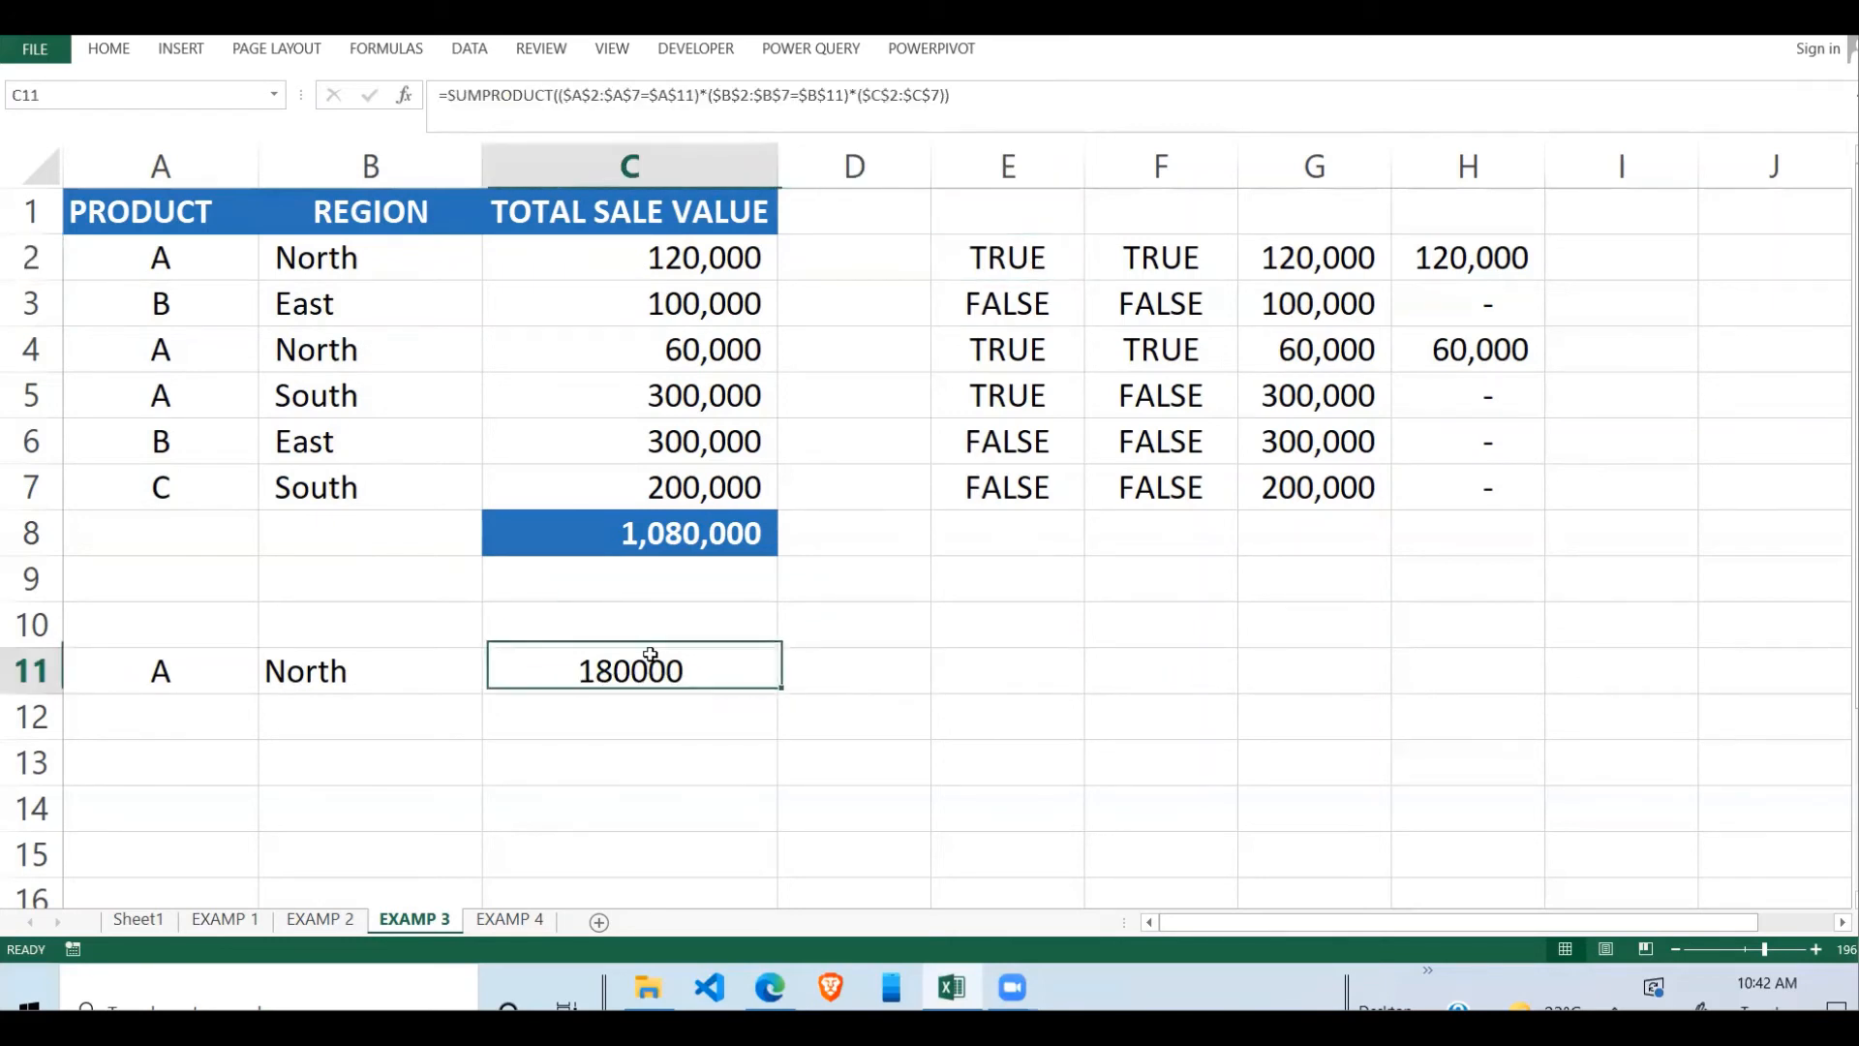
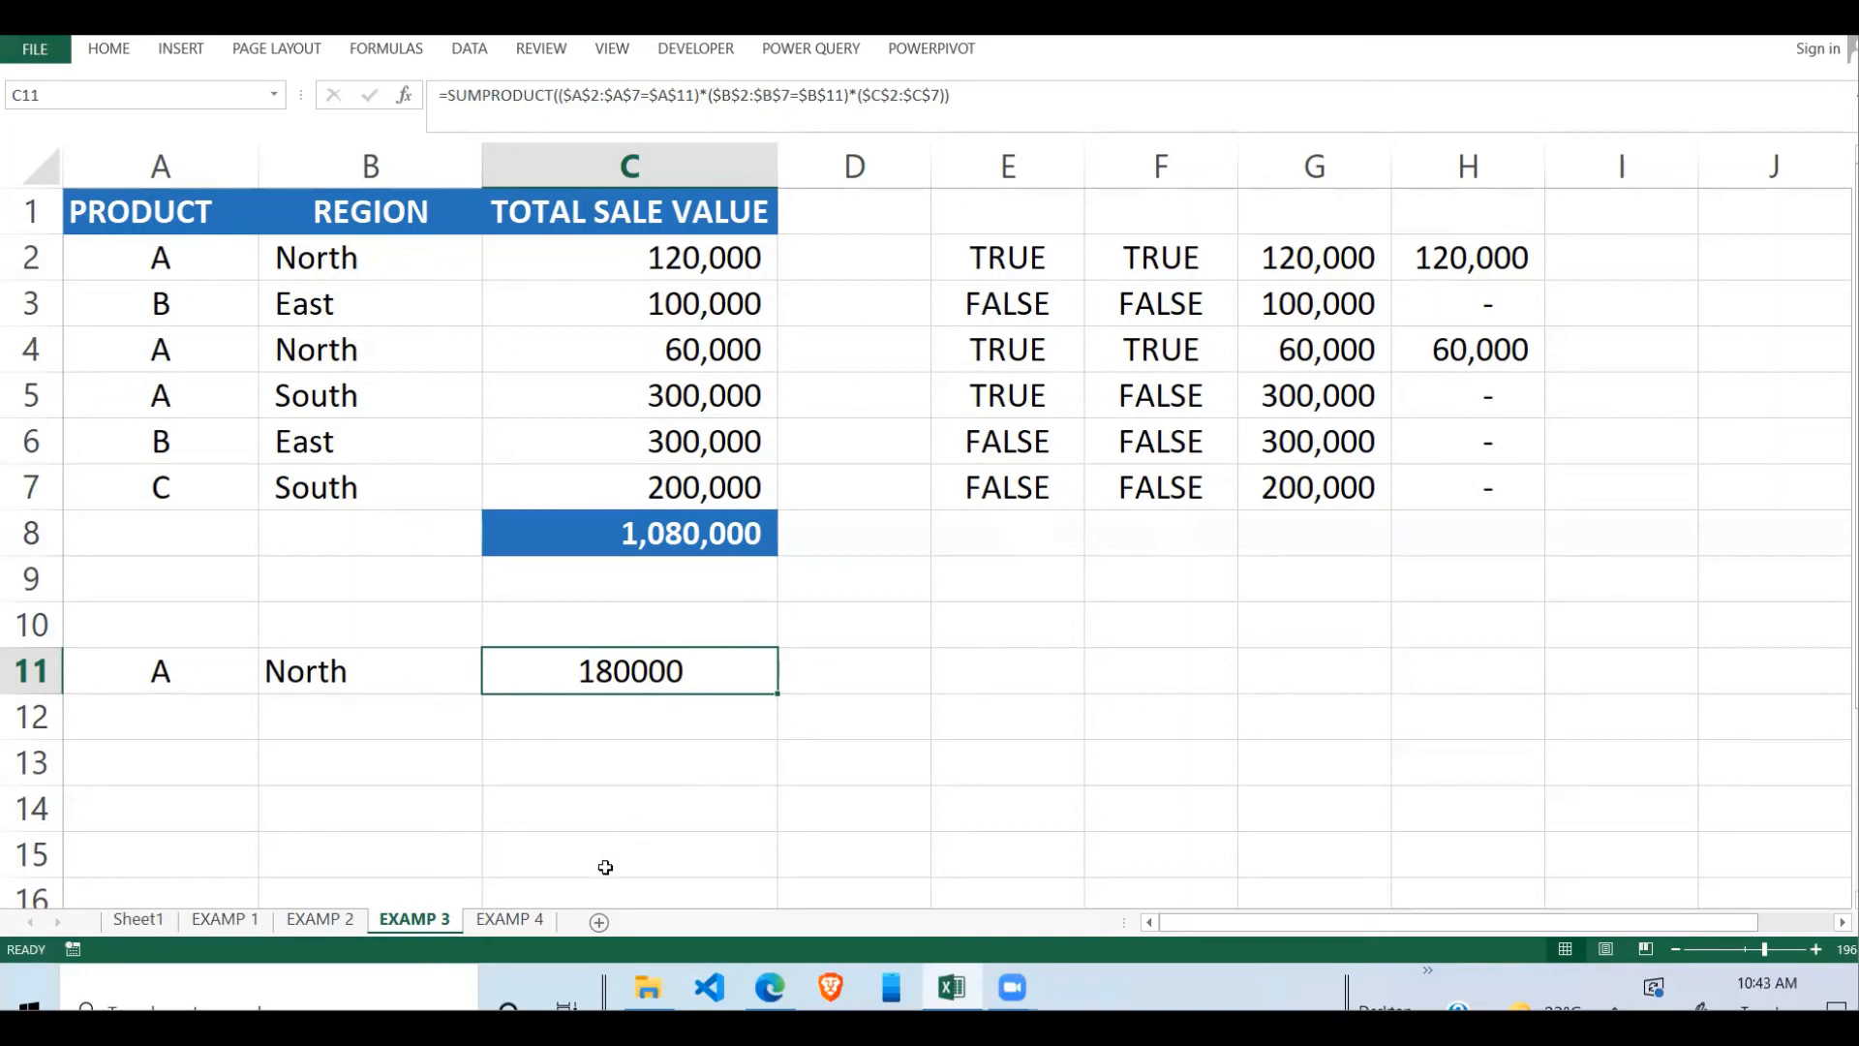
- Examine the EXAMP 4 sheet's OR criteria in B11 and B12 and C11's existing SUMPRODUCT formula, comparing with the EXAMP 3 sheet
{"action": "left_click", "coordinate": [510, 919]}
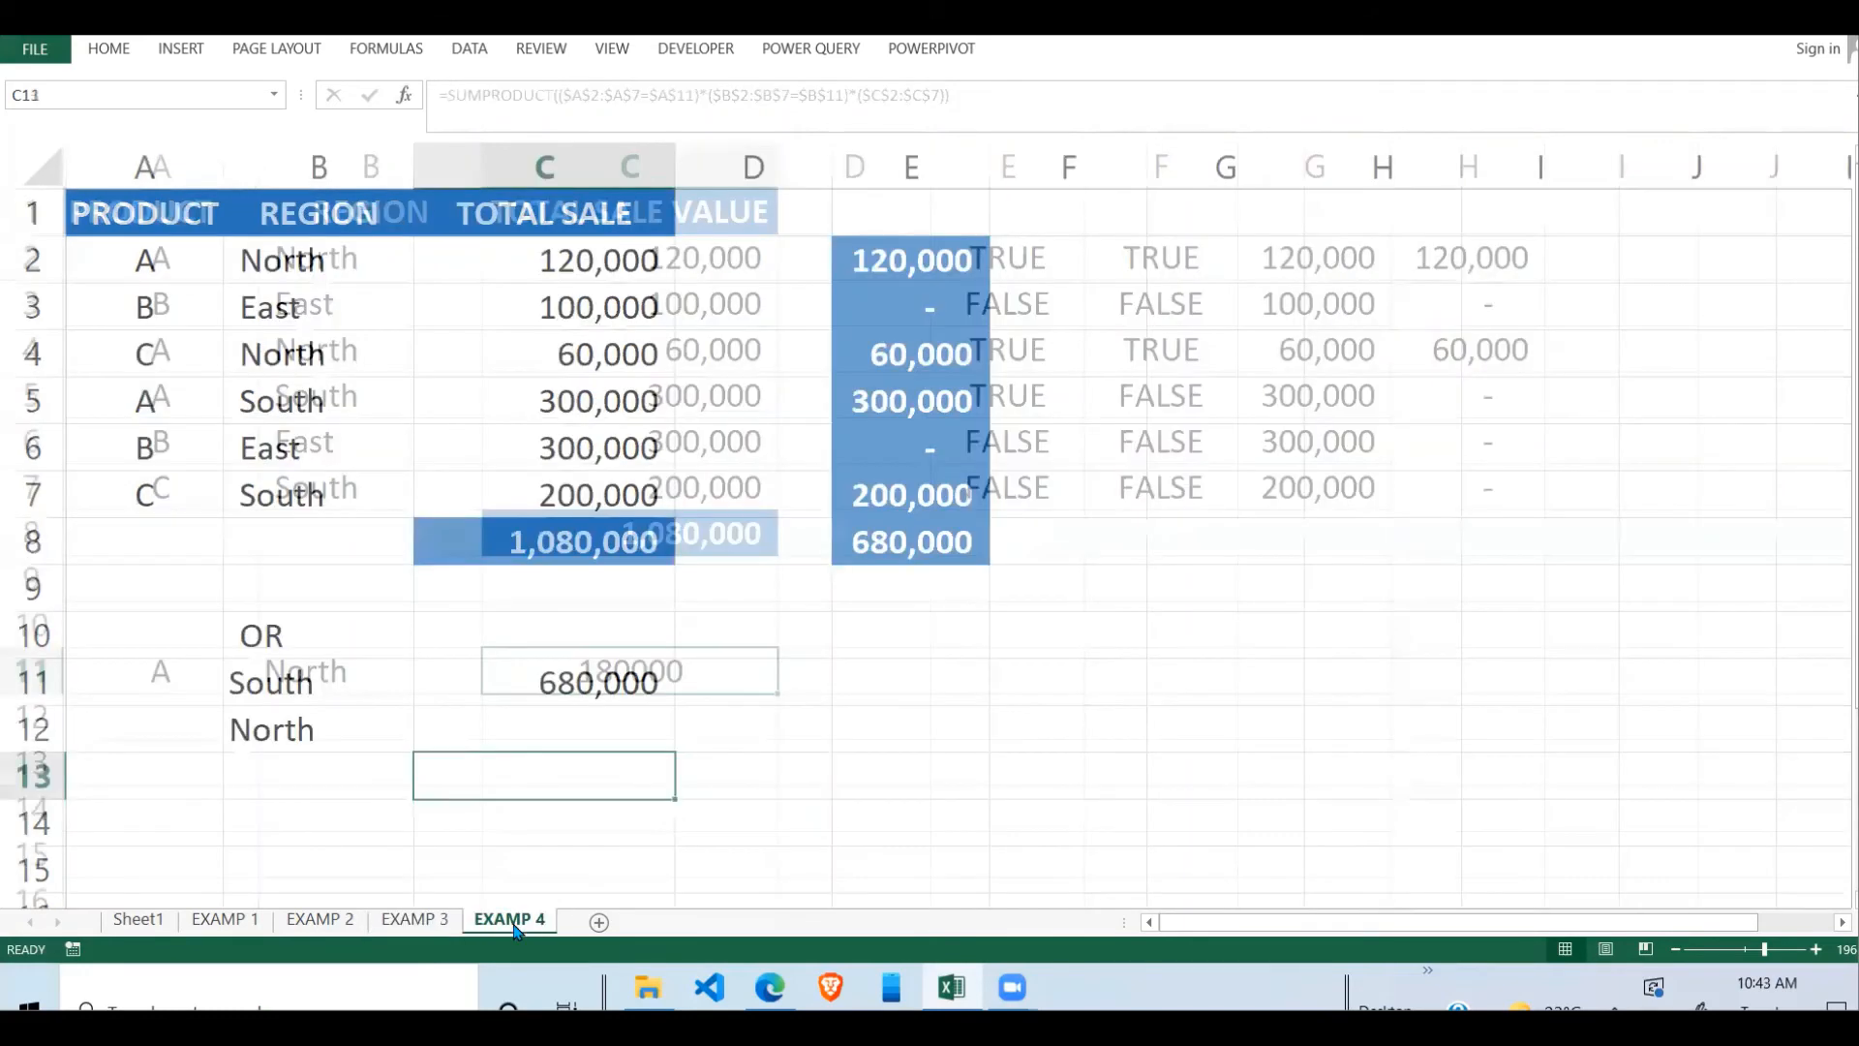
{"action": "left_click", "coordinate": [630, 694]}
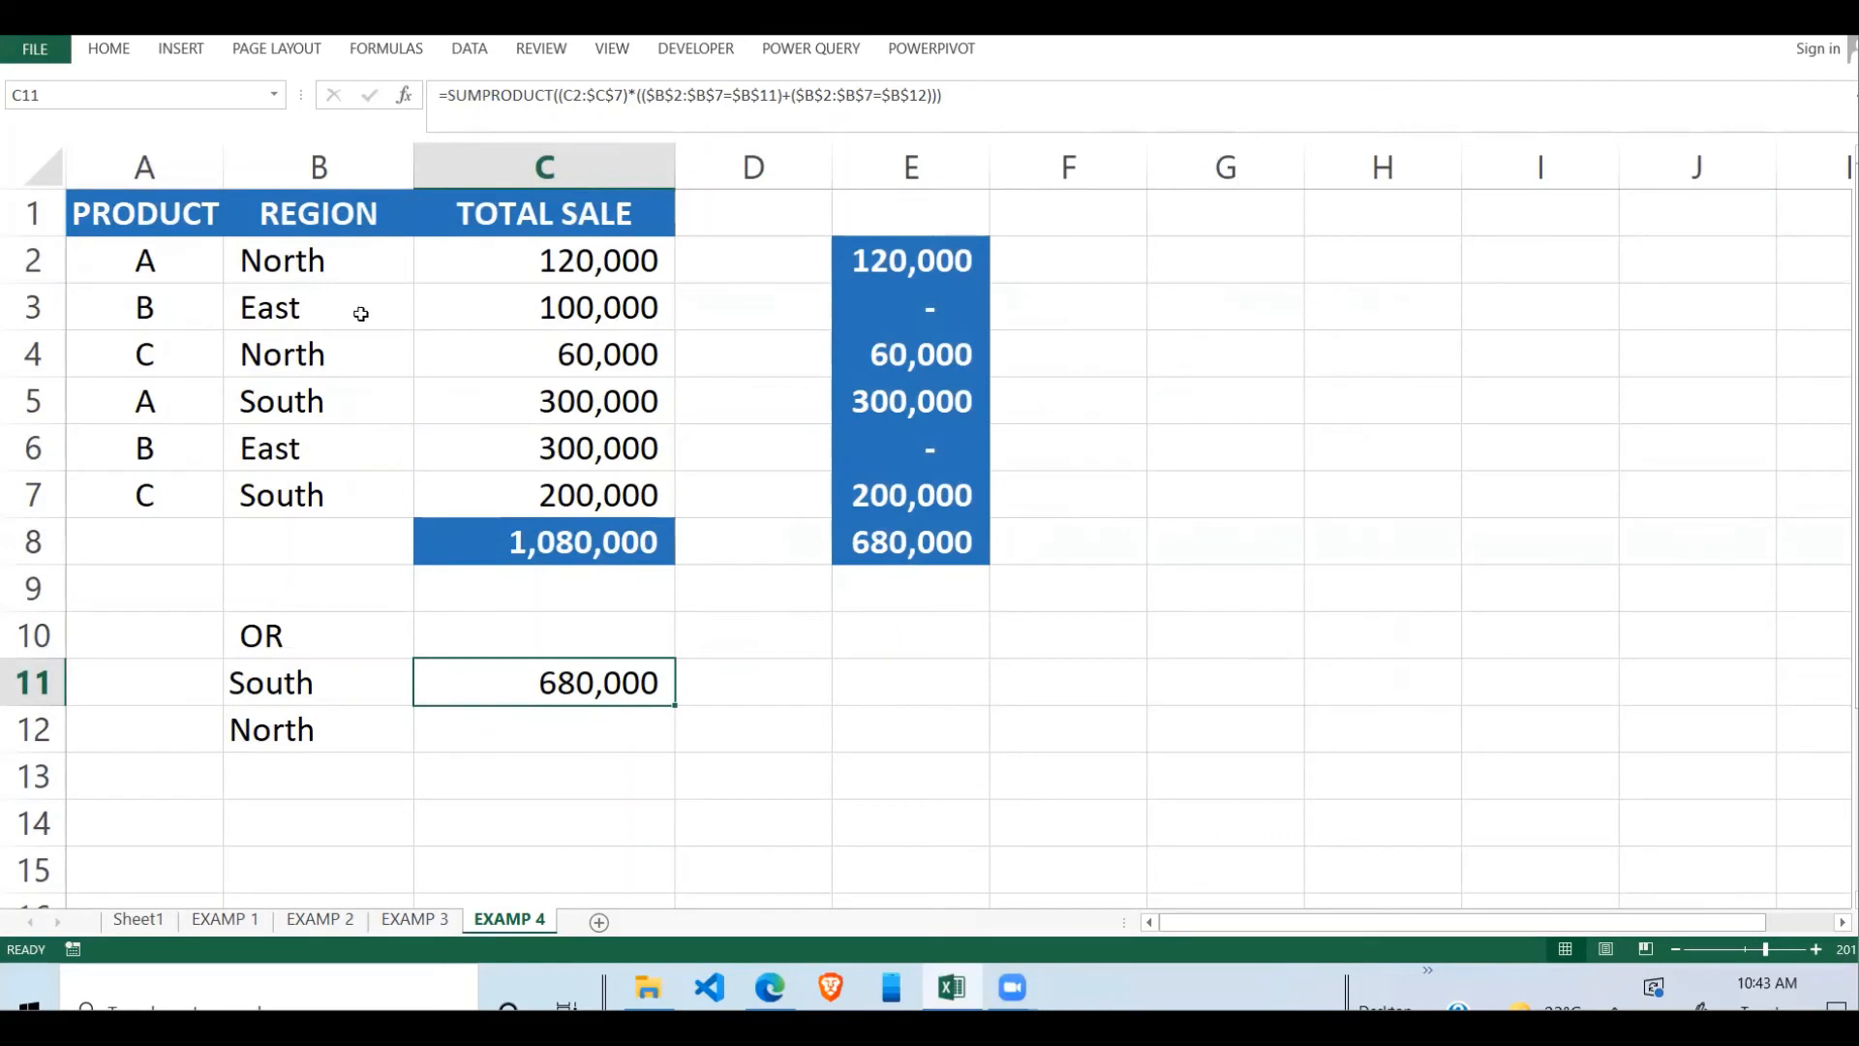
{"action": "left_click", "coordinate": [294, 640]}
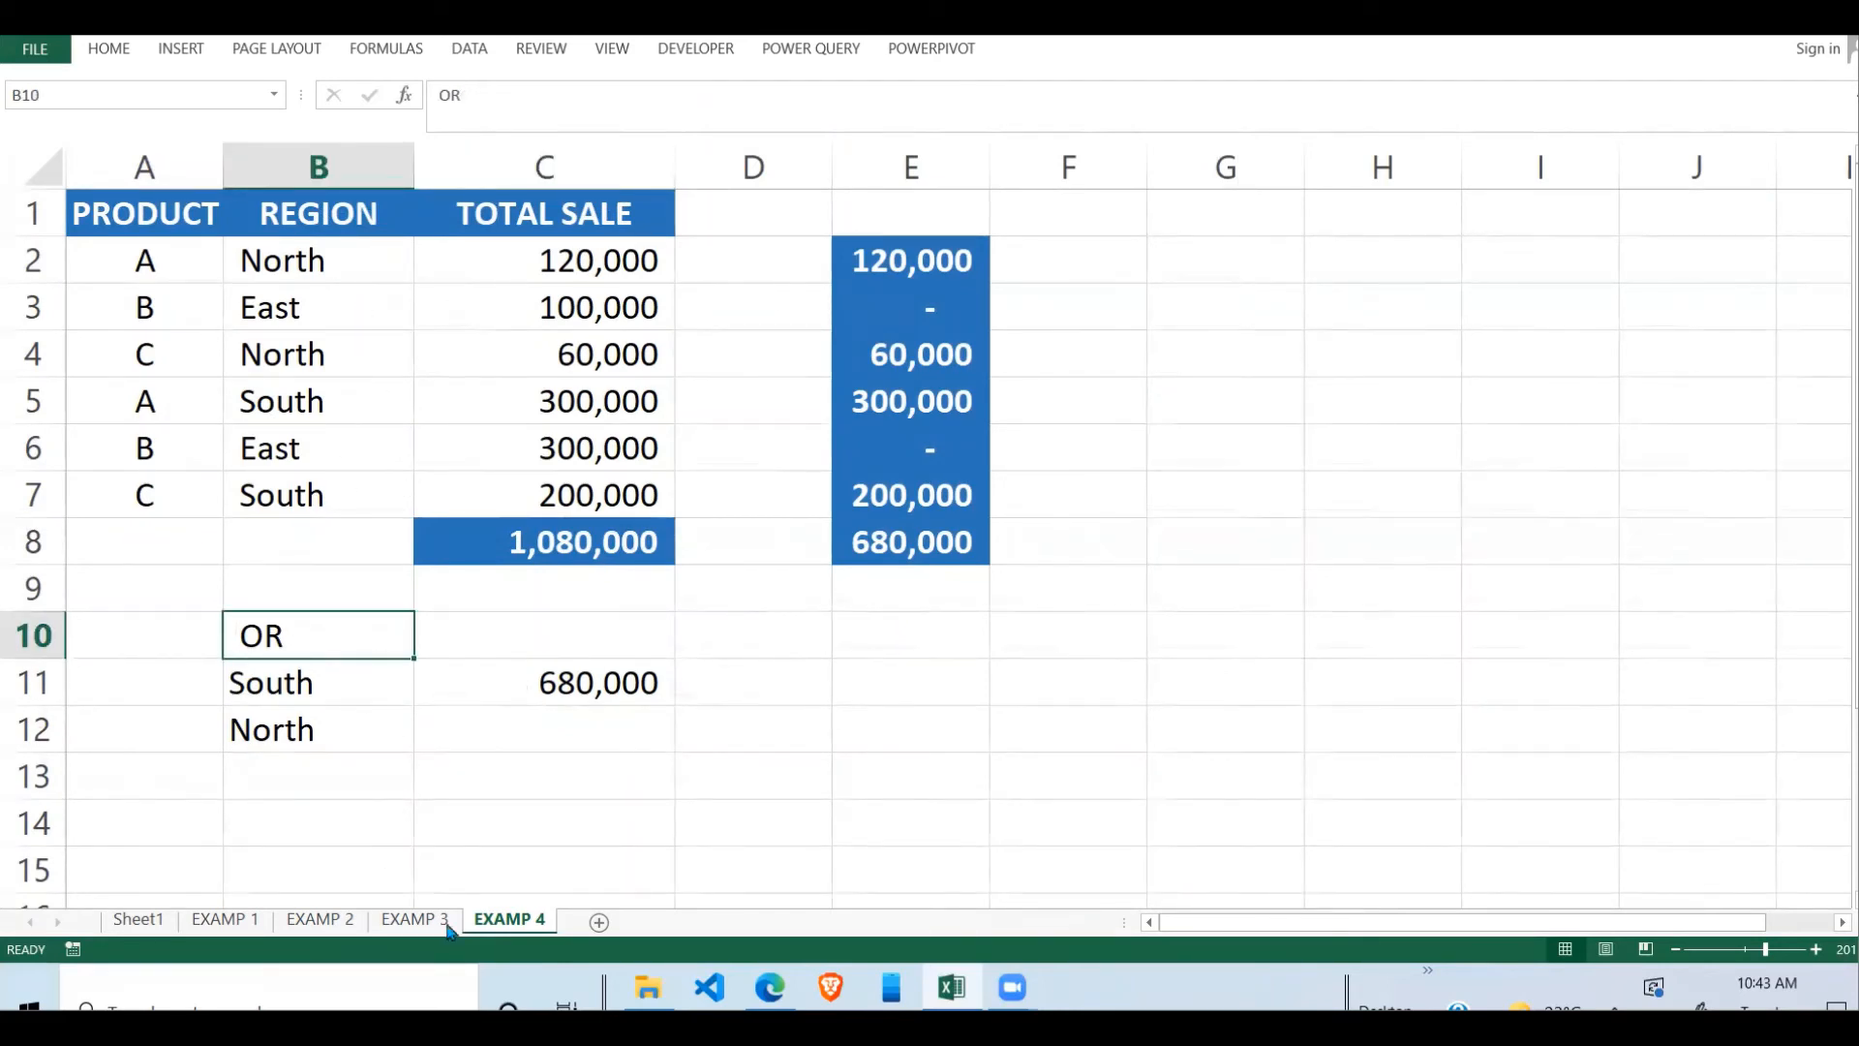
{"action": "left_click", "coordinate": [415, 918]}
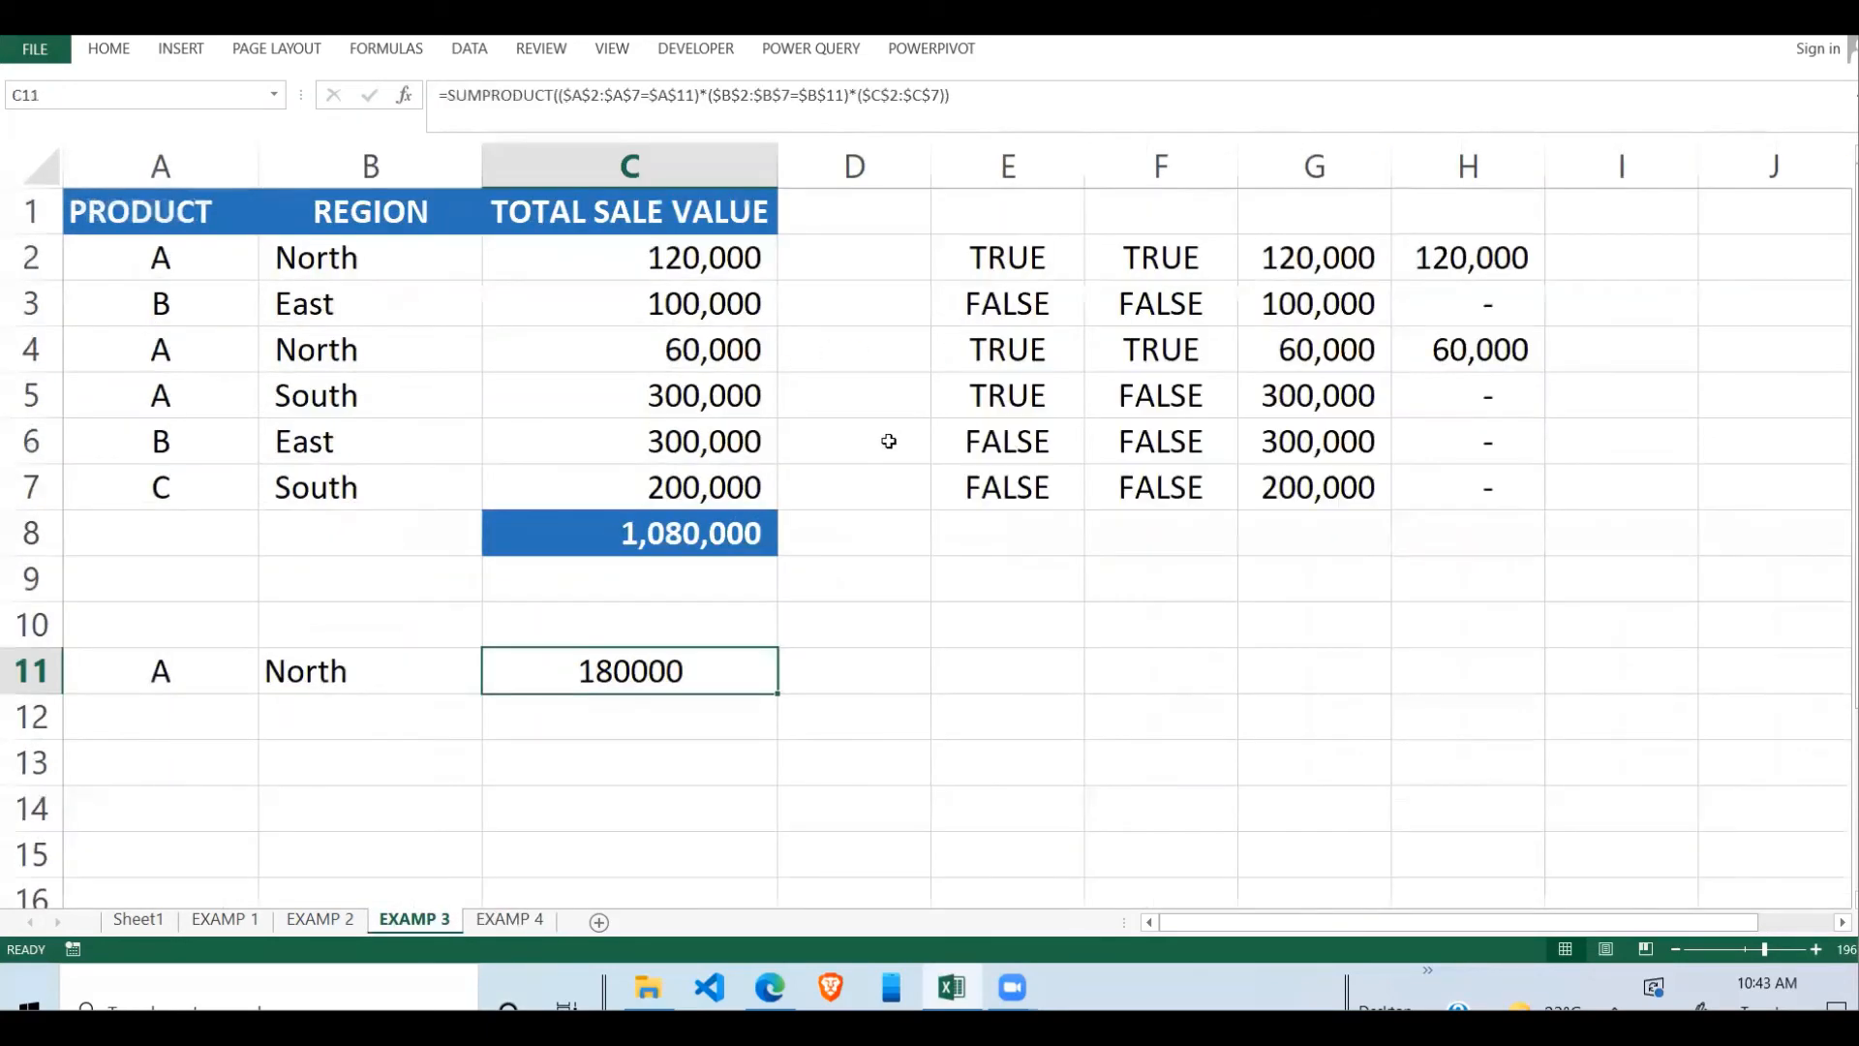
{"action": "left_click", "coordinate": [535, 926]}
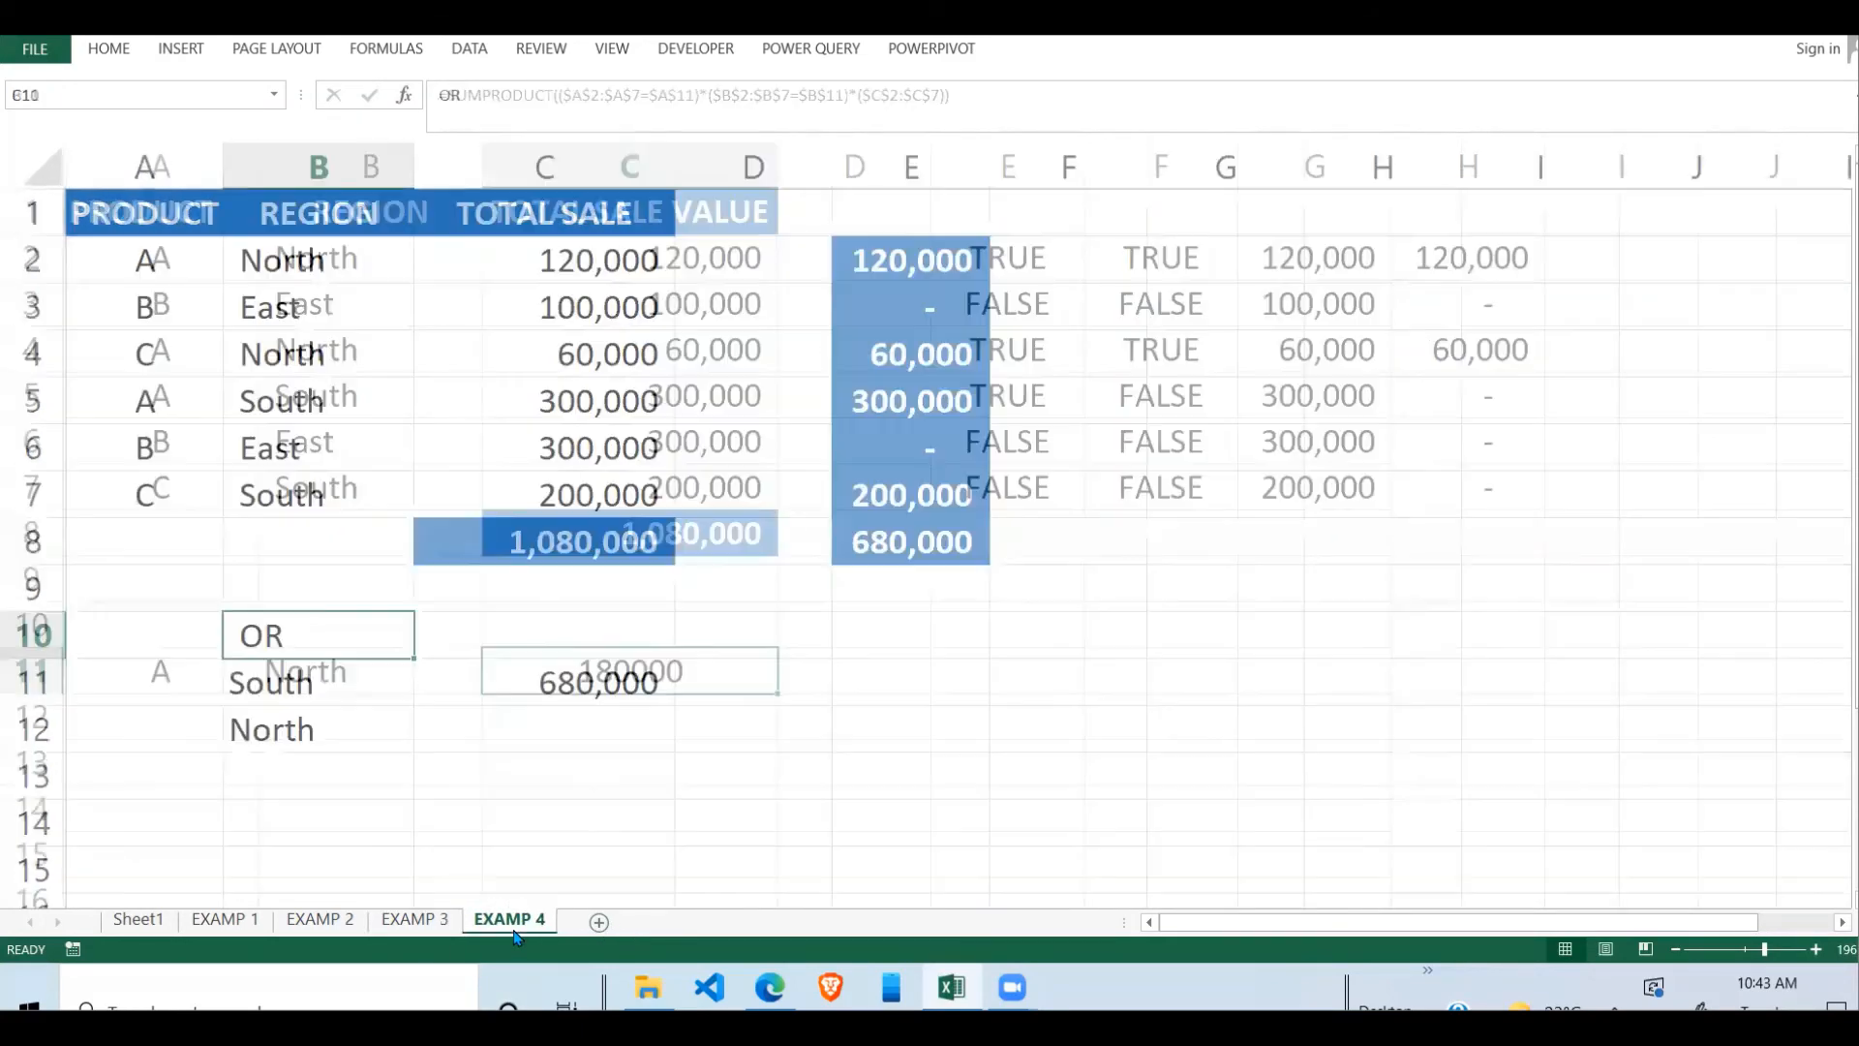
{"action": "left_click", "coordinate": [515, 636]}
{"action": "left_click", "coordinate": [490, 465]}
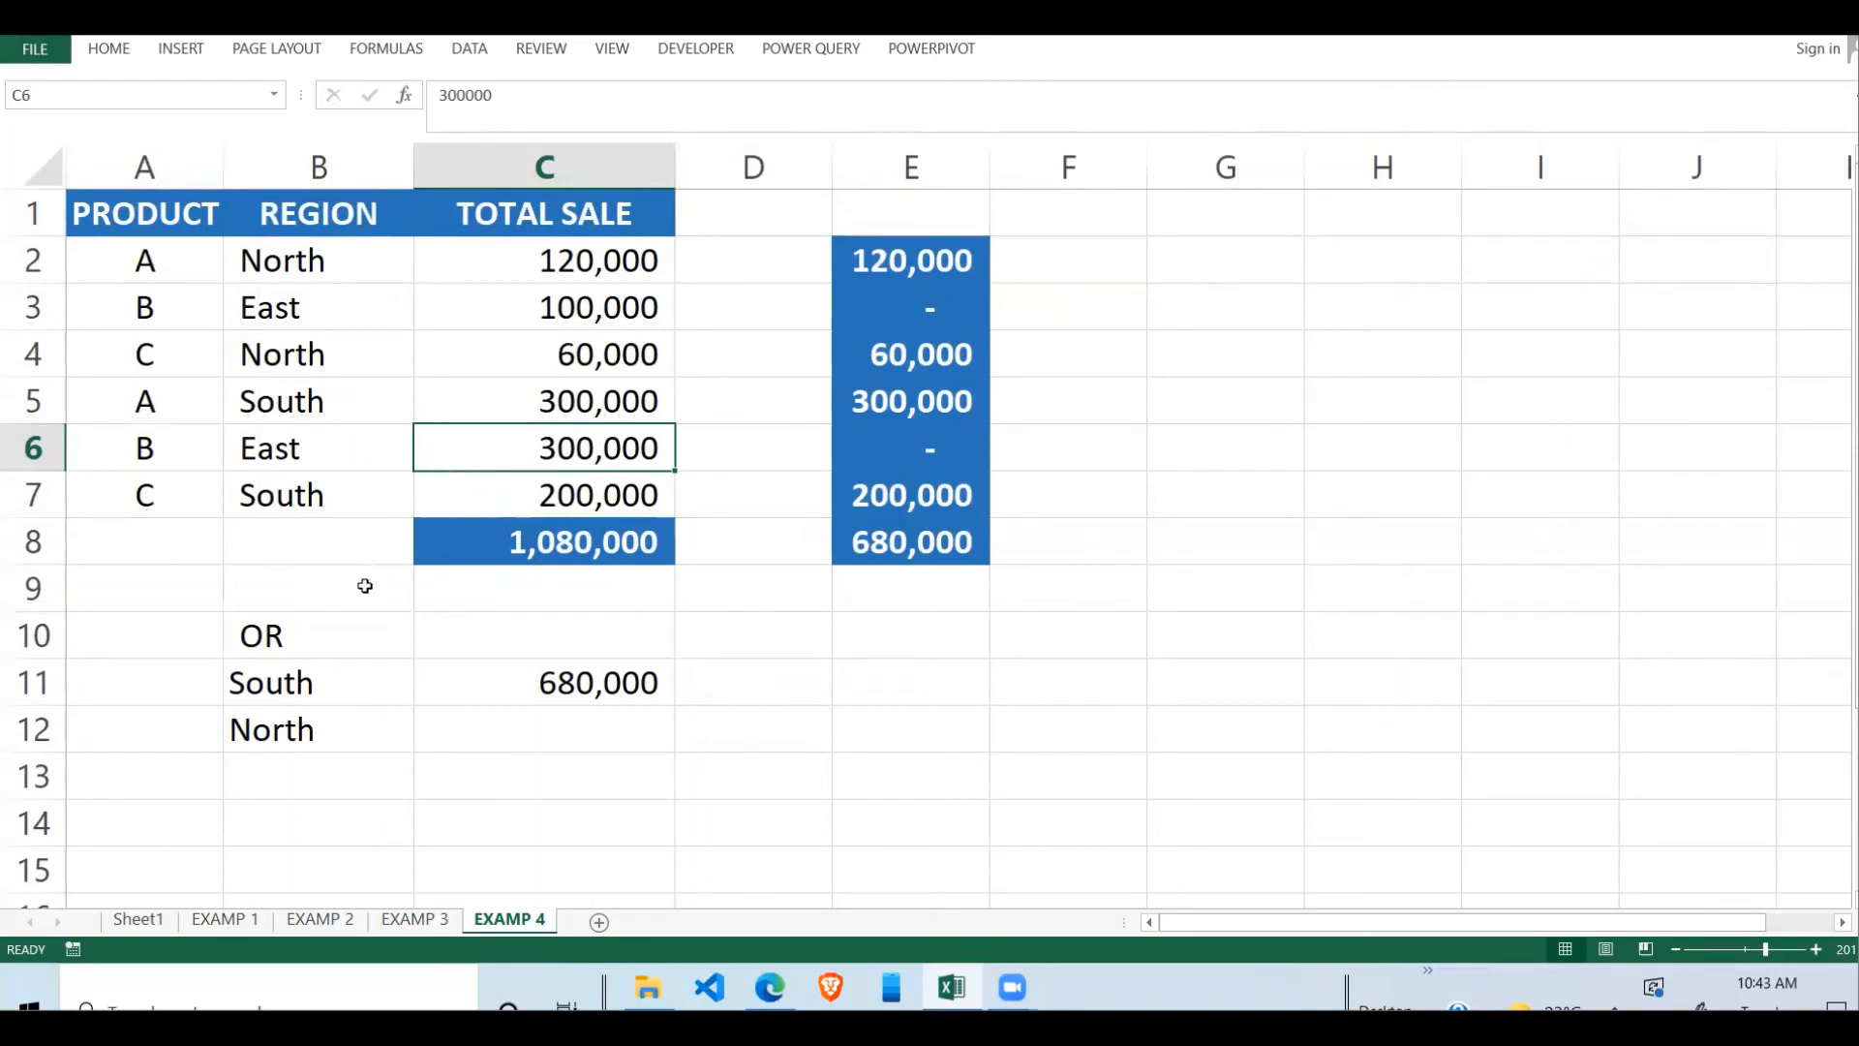
{"action": "left_click", "coordinate": [333, 646]}
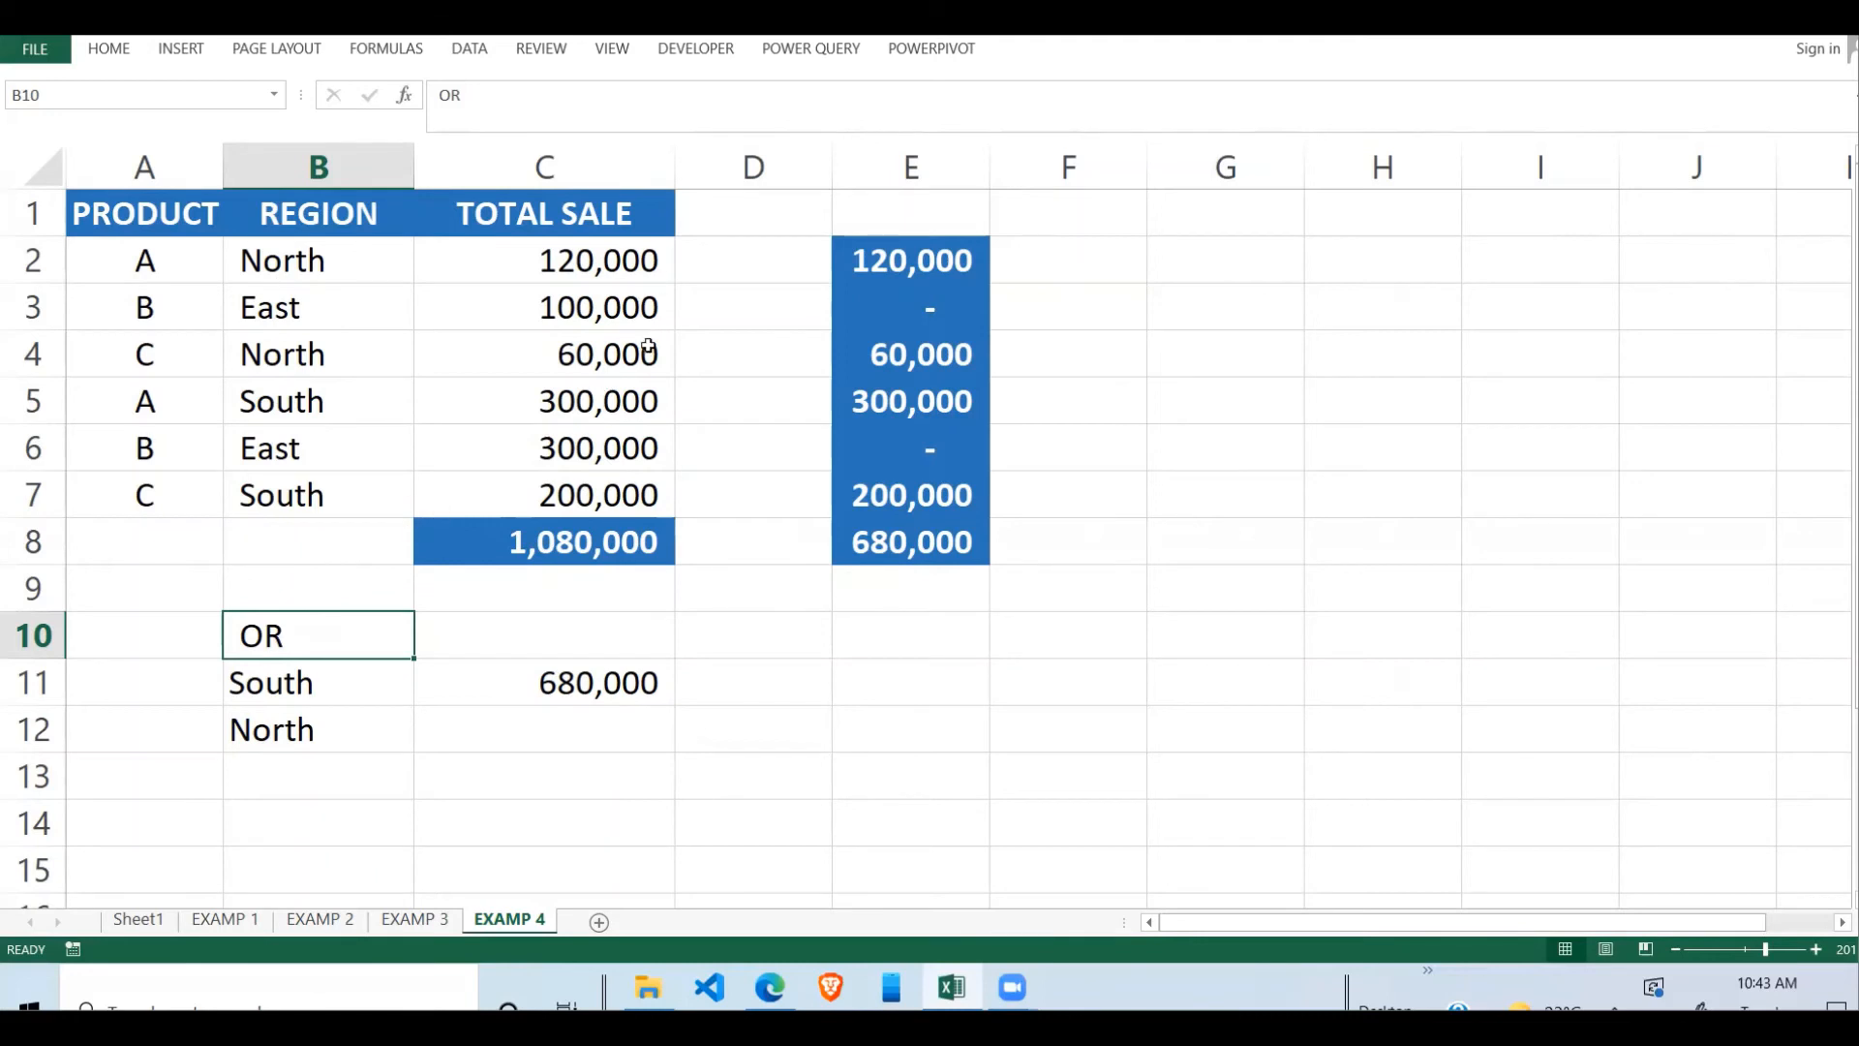
{"action": "left_click", "coordinate": [327, 683]}
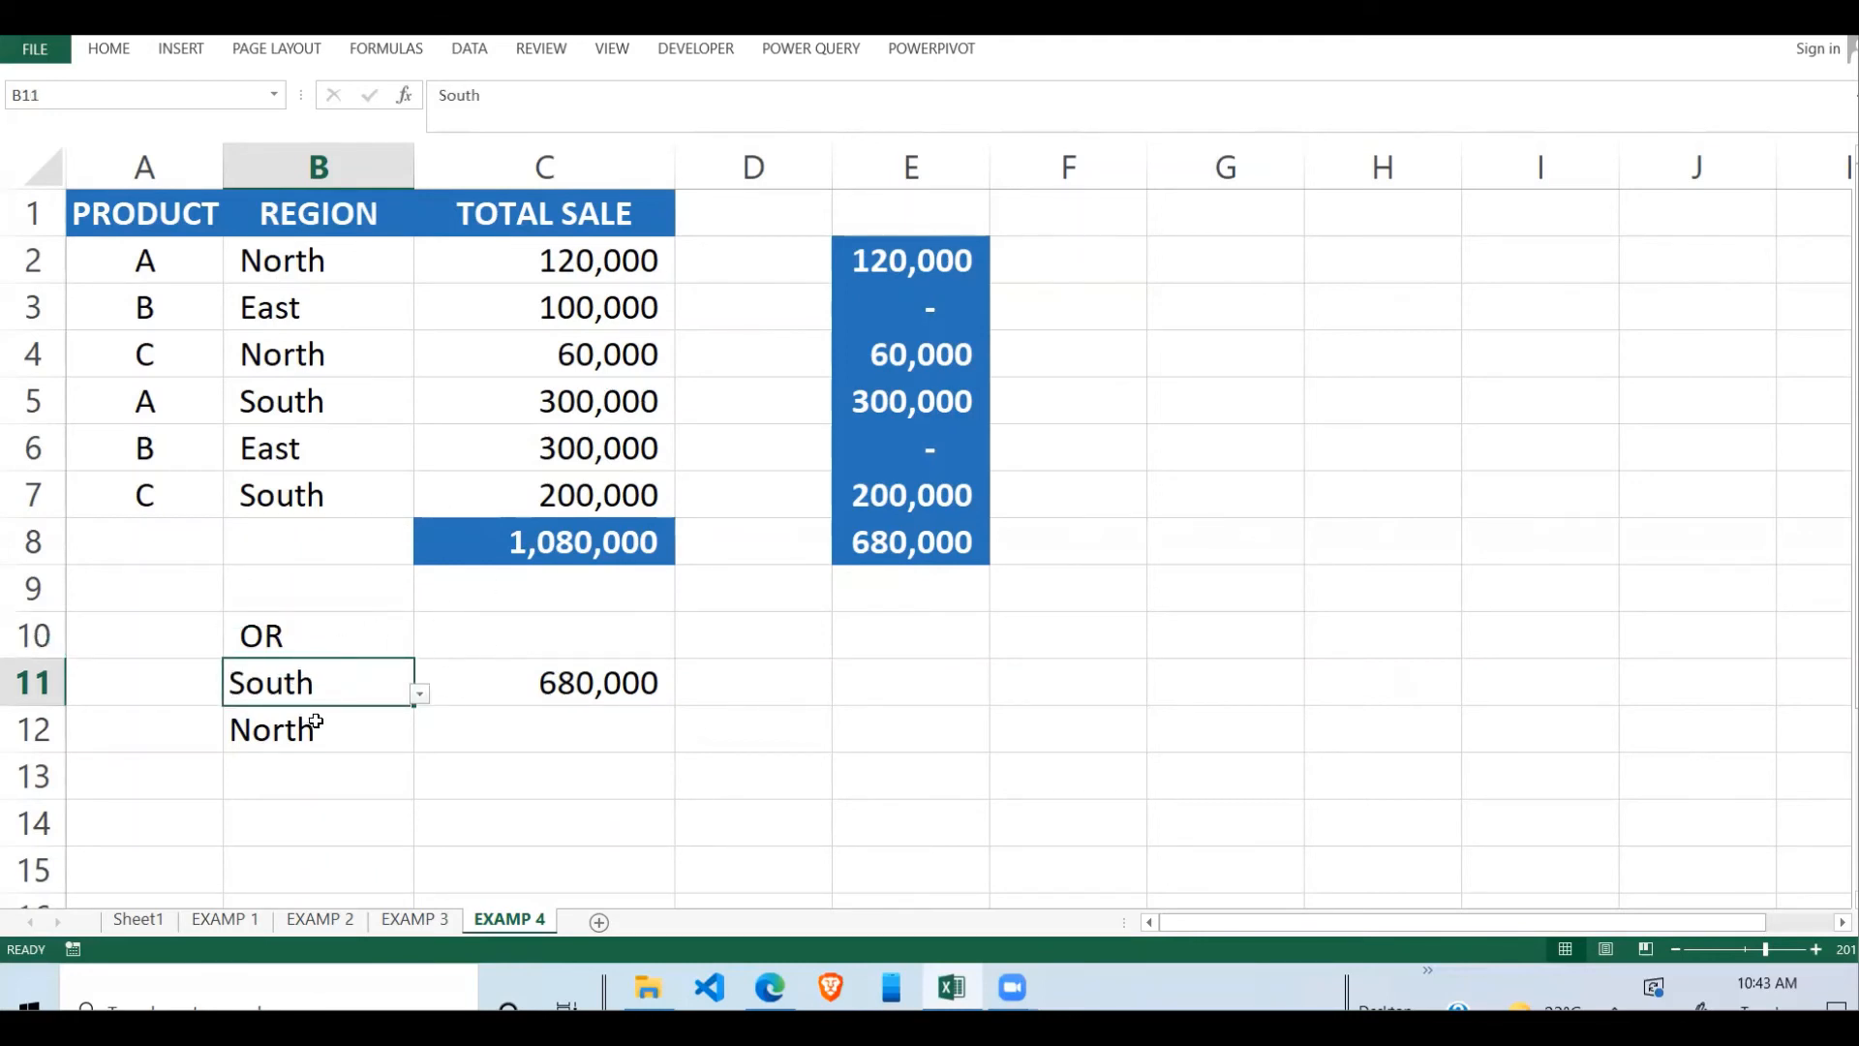
{"action": "left_click", "coordinate": [303, 730]}
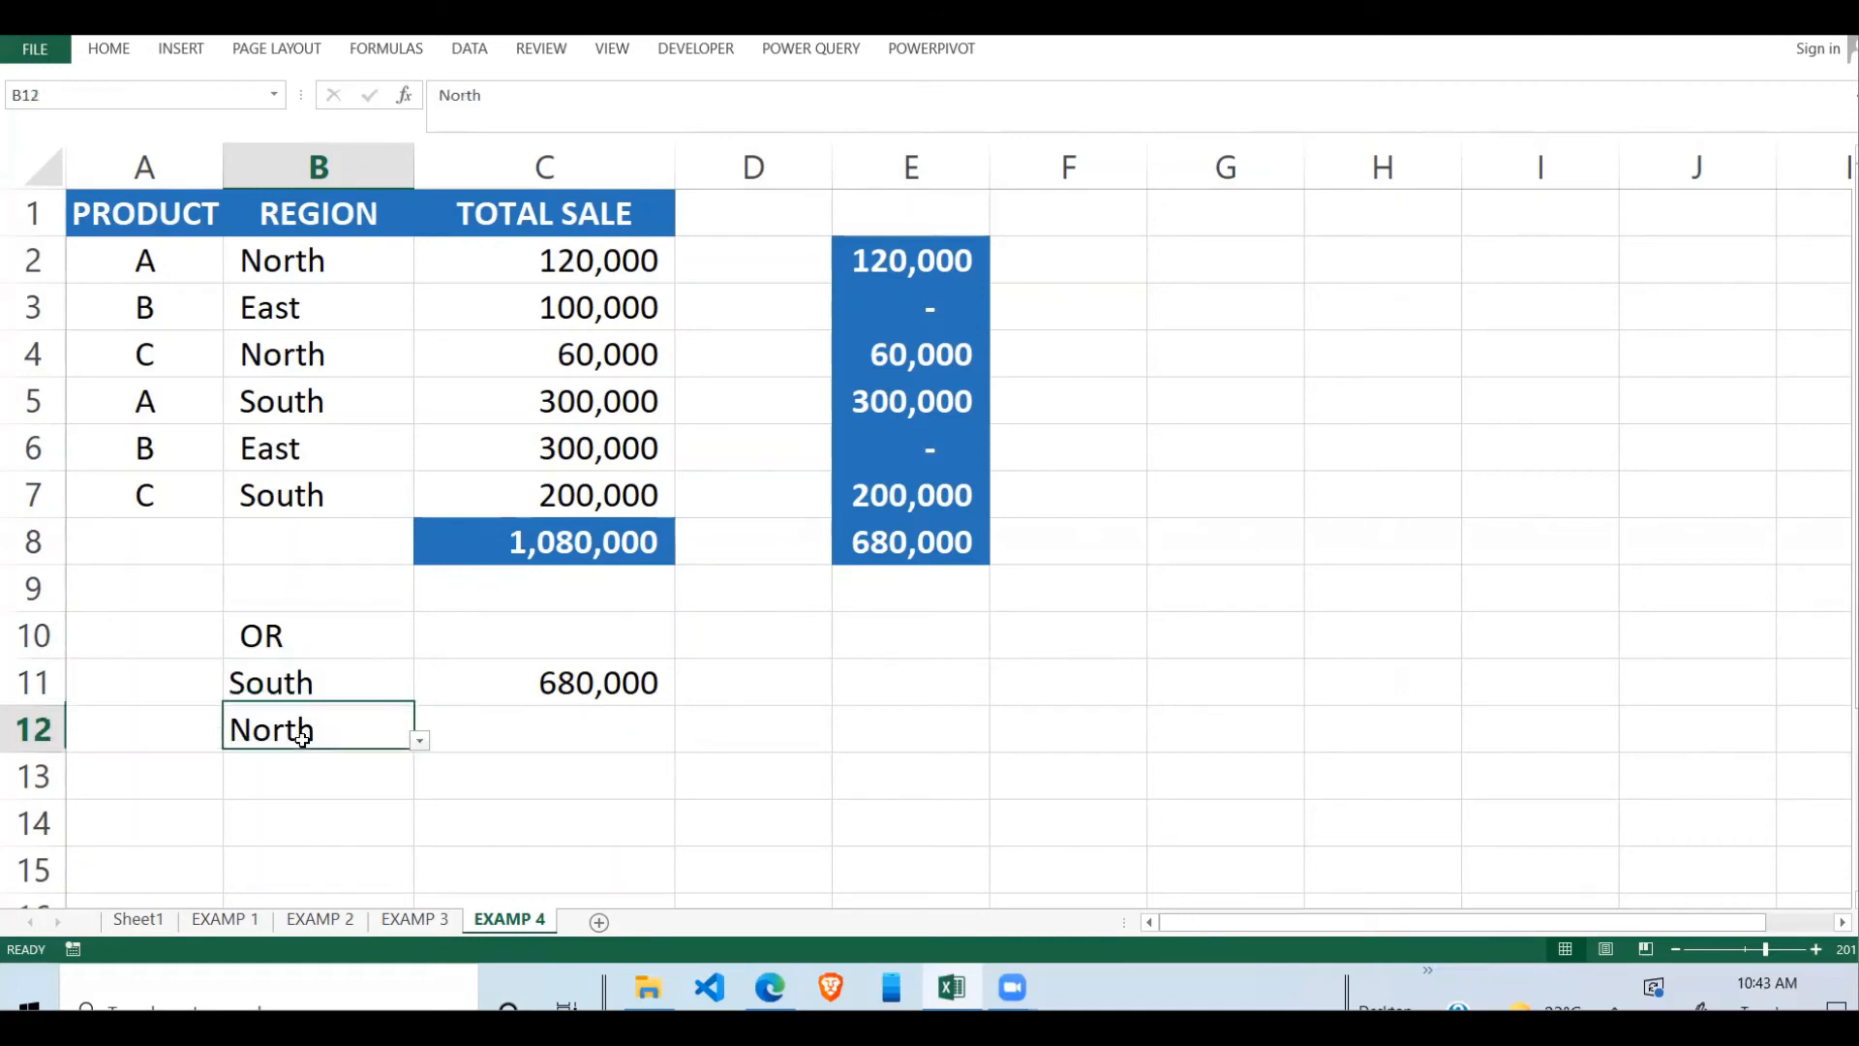
{"action": "left_click", "coordinate": [579, 676]}
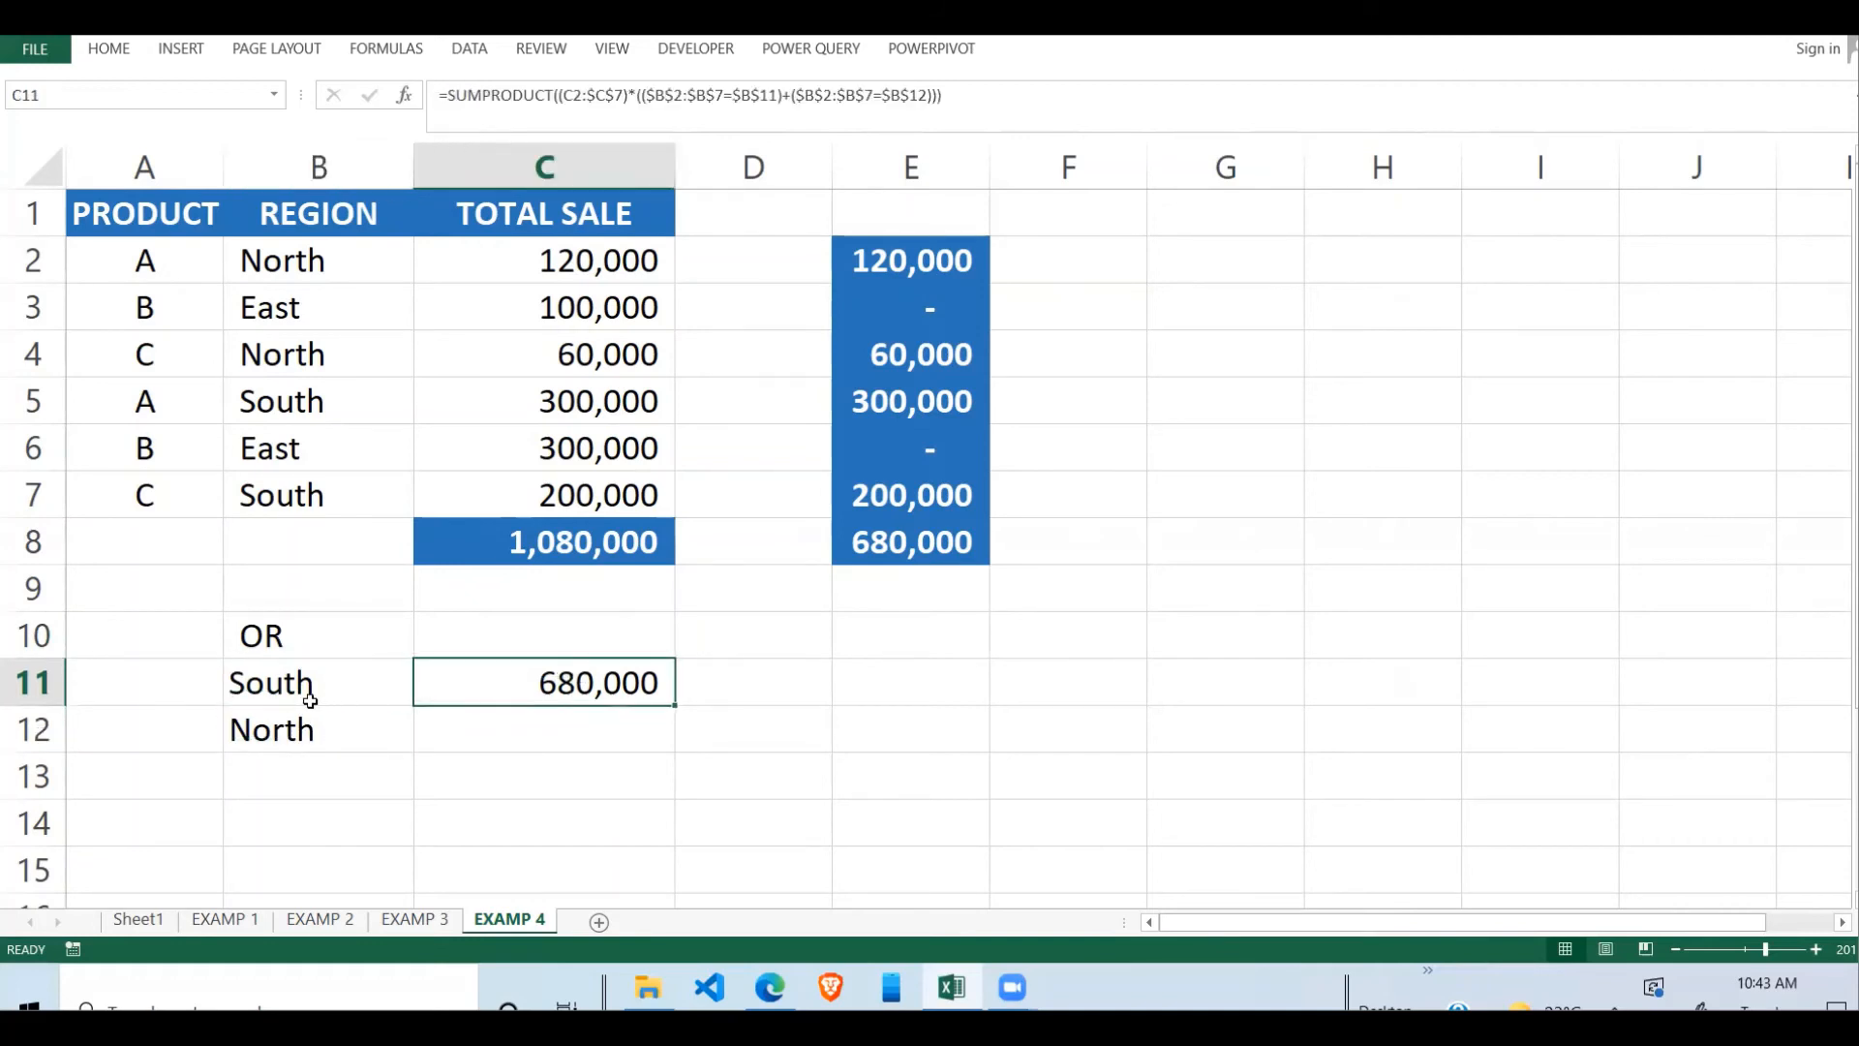
{"action": "left_click", "coordinate": [303, 689]}
- Start a new SUMPRODUCT formula in EXAMP 4's C11 with the sale values ($C$2:$C$7) as an absolute range
{"action": "left_click", "coordinate": [529, 668]}
{"action": "type", "text": "=SU,"}
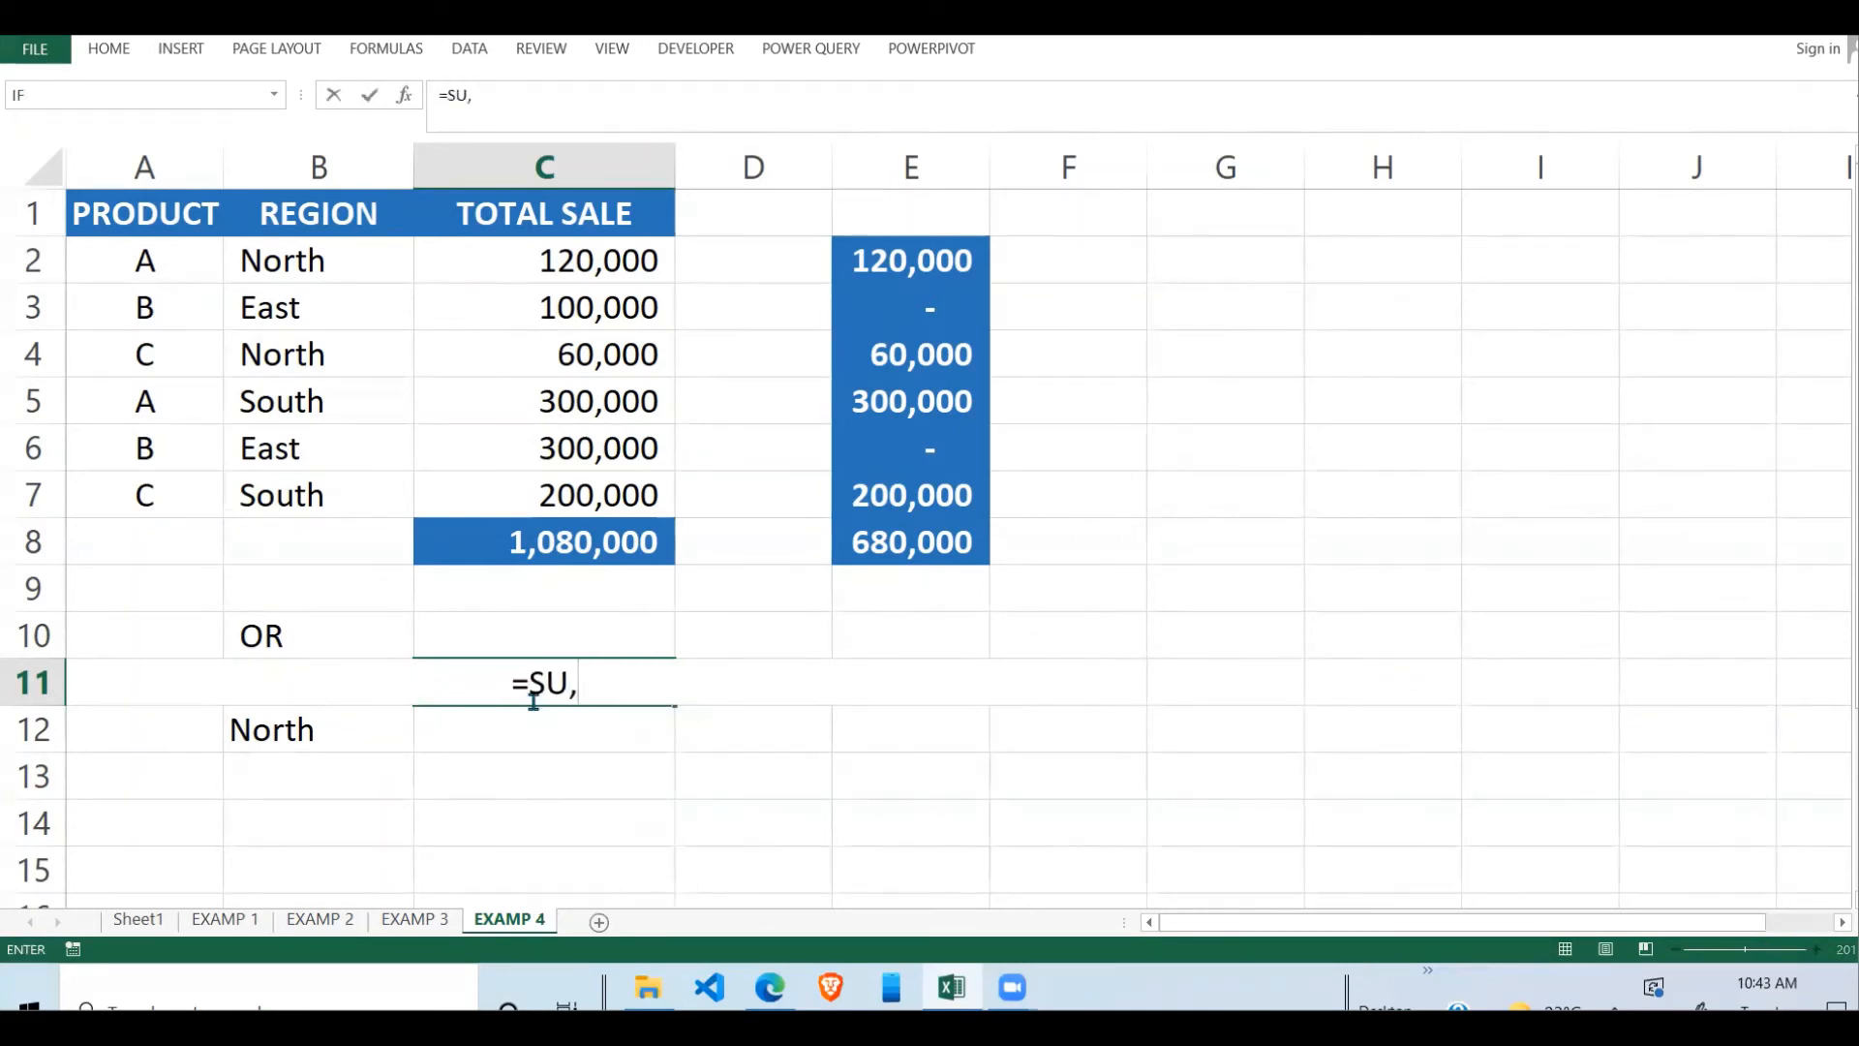
{"action": "key", "text": "BackSpace"}
{"action": "type", "text": "MP"}
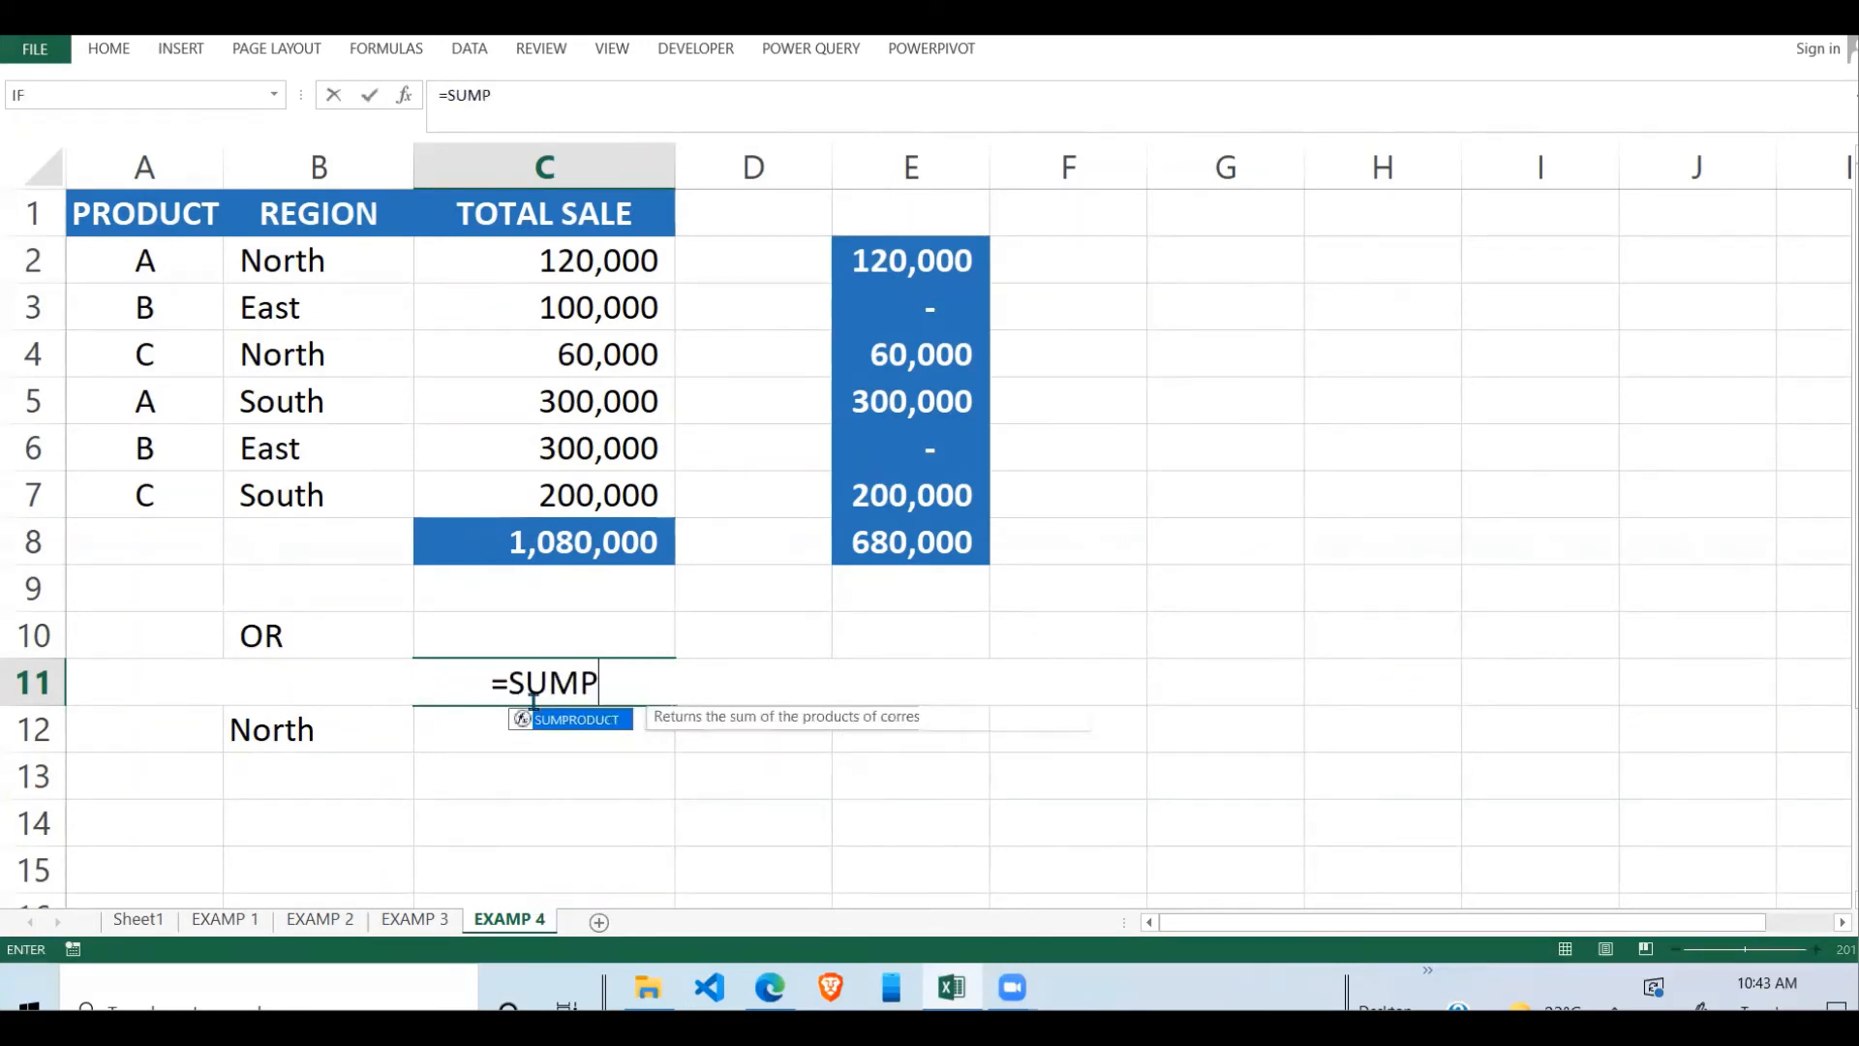
{"action": "type", "text": "RODUCT(("}
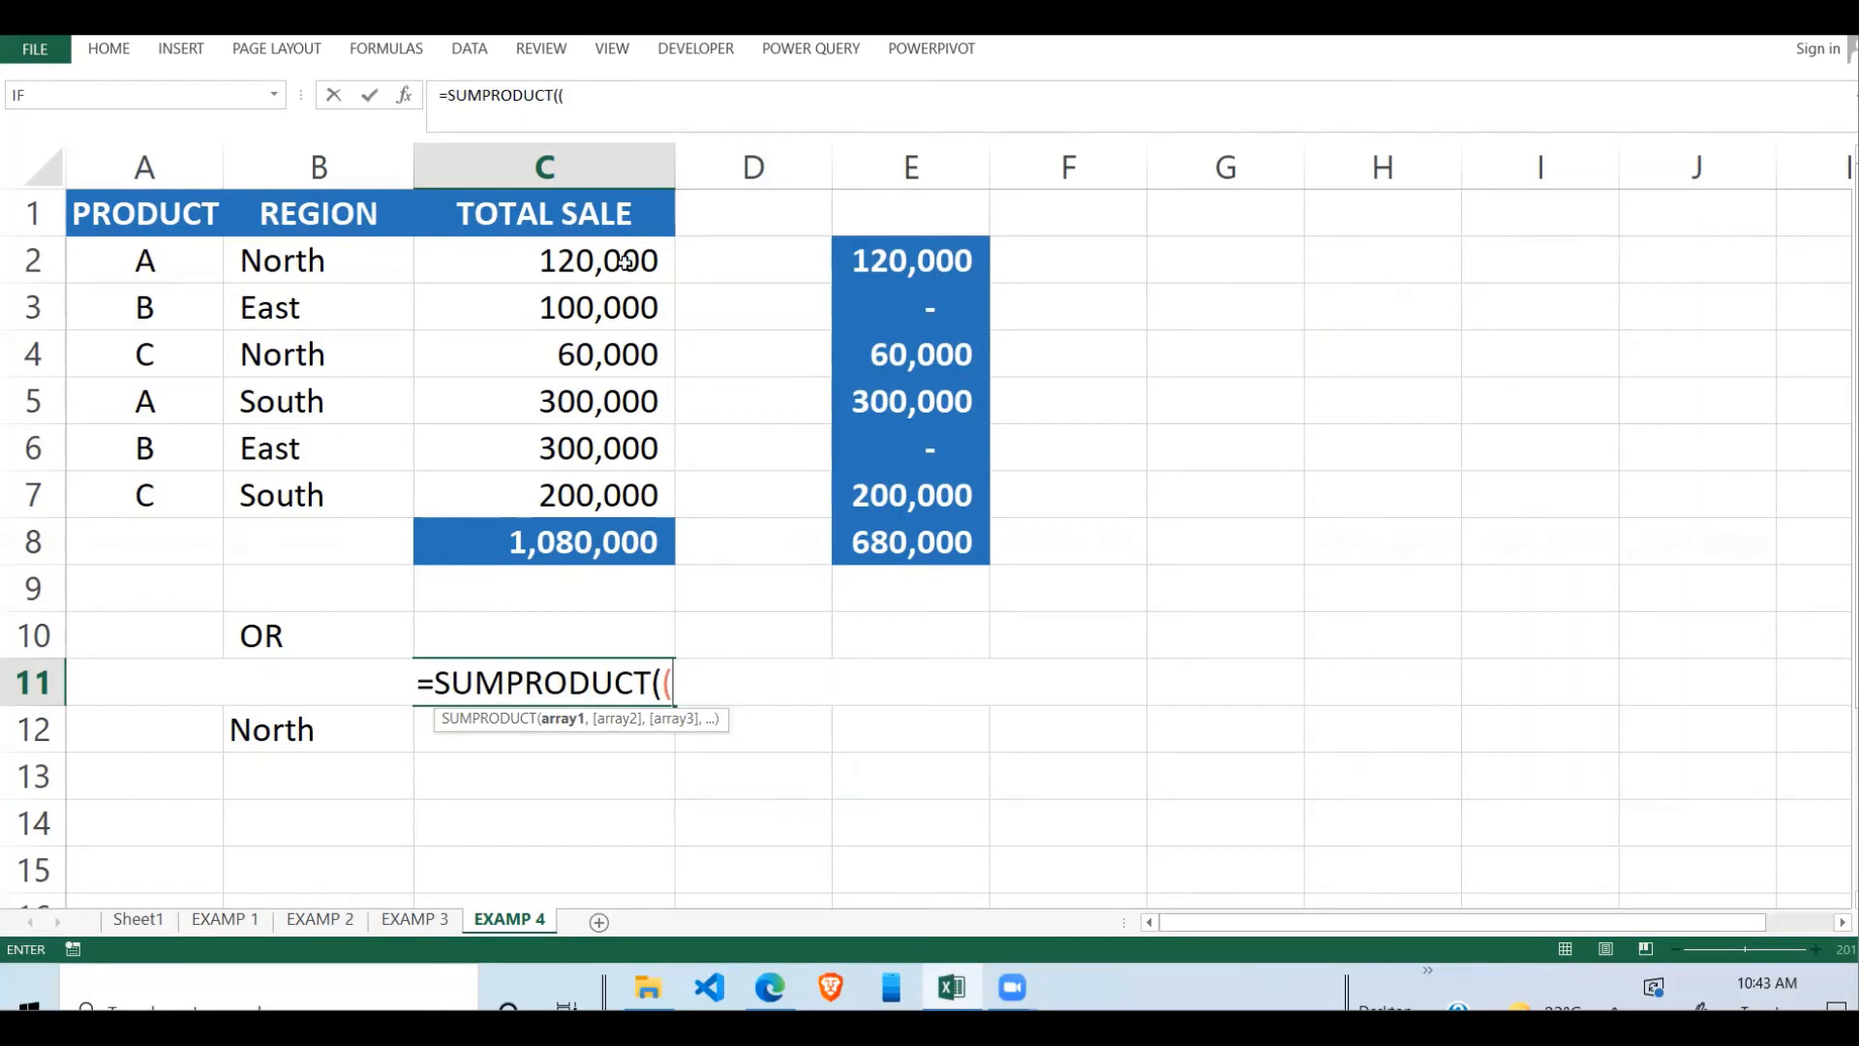
{"action": "left_click_drag", "start_coordinate": [622, 260], "coordinate": [592, 478]}
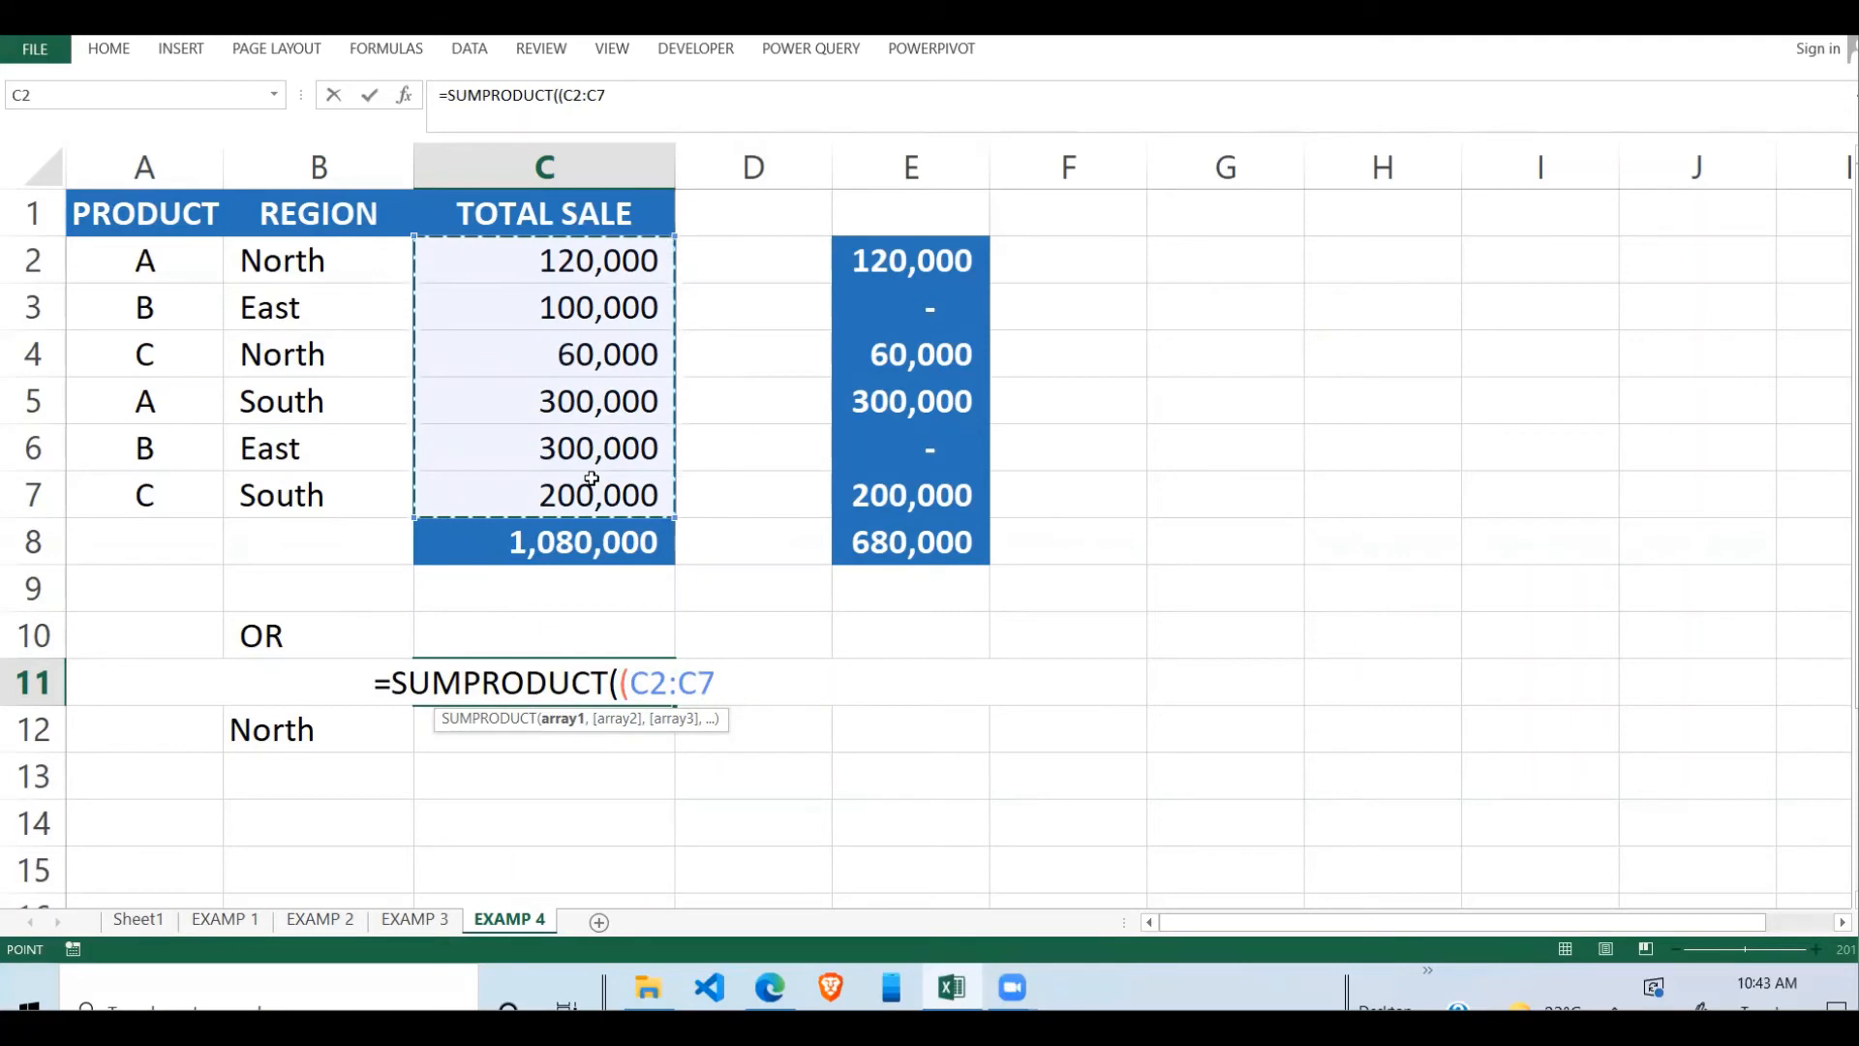
{"action": "key", "text": "F4"}
{"action": "type", "text": ")"}
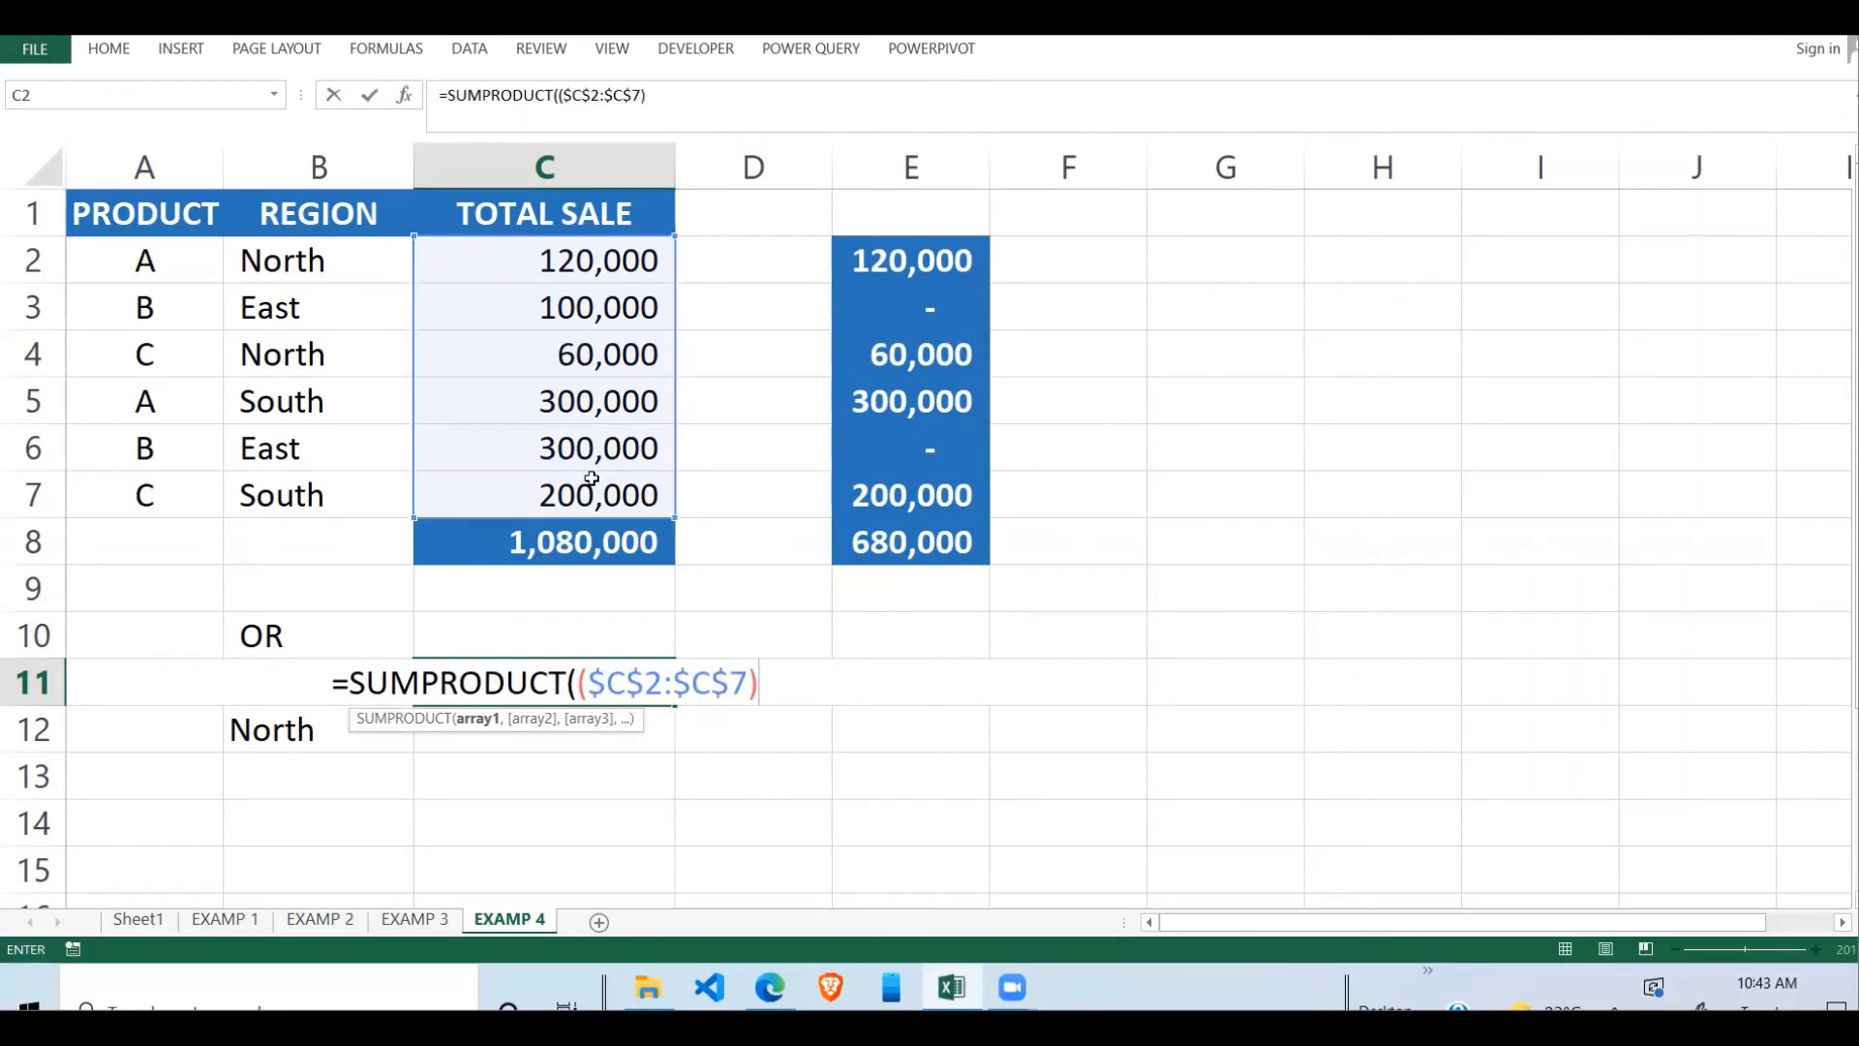
- Extend C11's SUMPRODUCT formula by multiplying by a nested parenthesised group containing the region list as the absolute range $B$2:$B$7
{"action": "type", "text": "*(("}
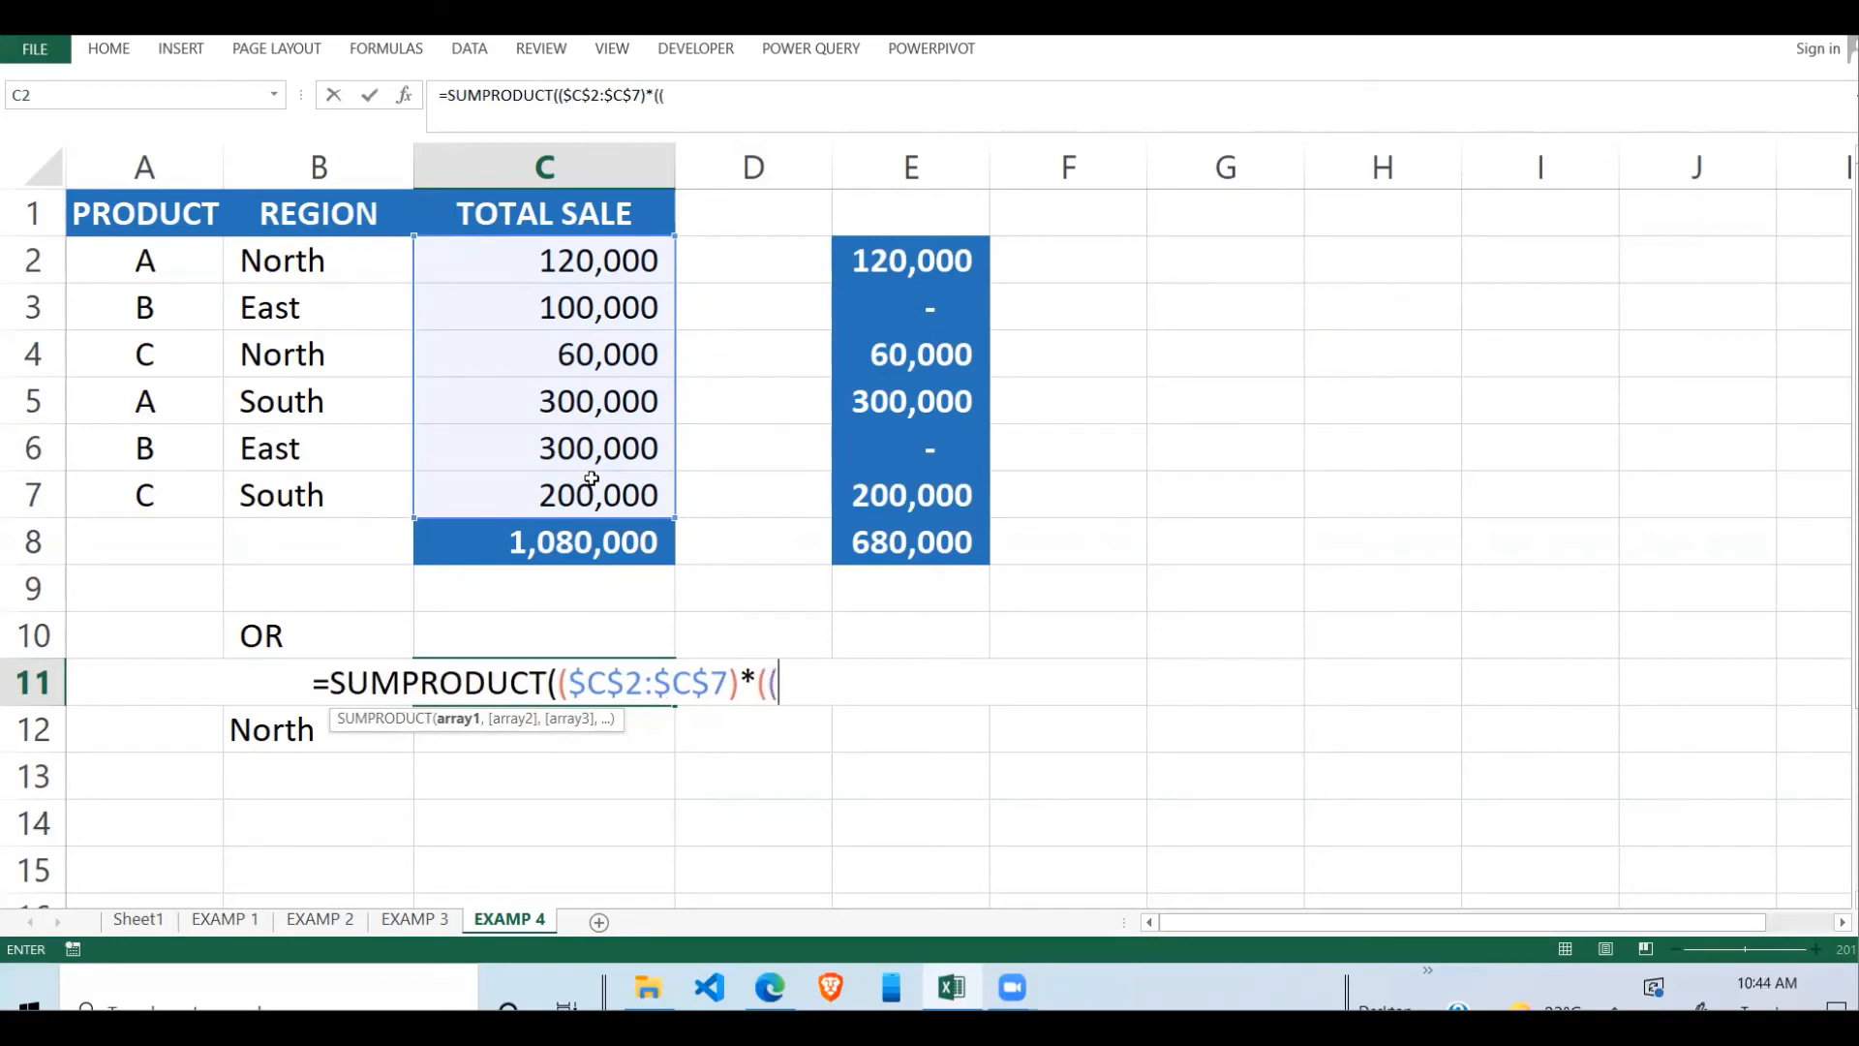
{"action": "key", "text": "BackSpace"}
{"action": "type", "text": ")"}
{"action": "type", "text": "("}
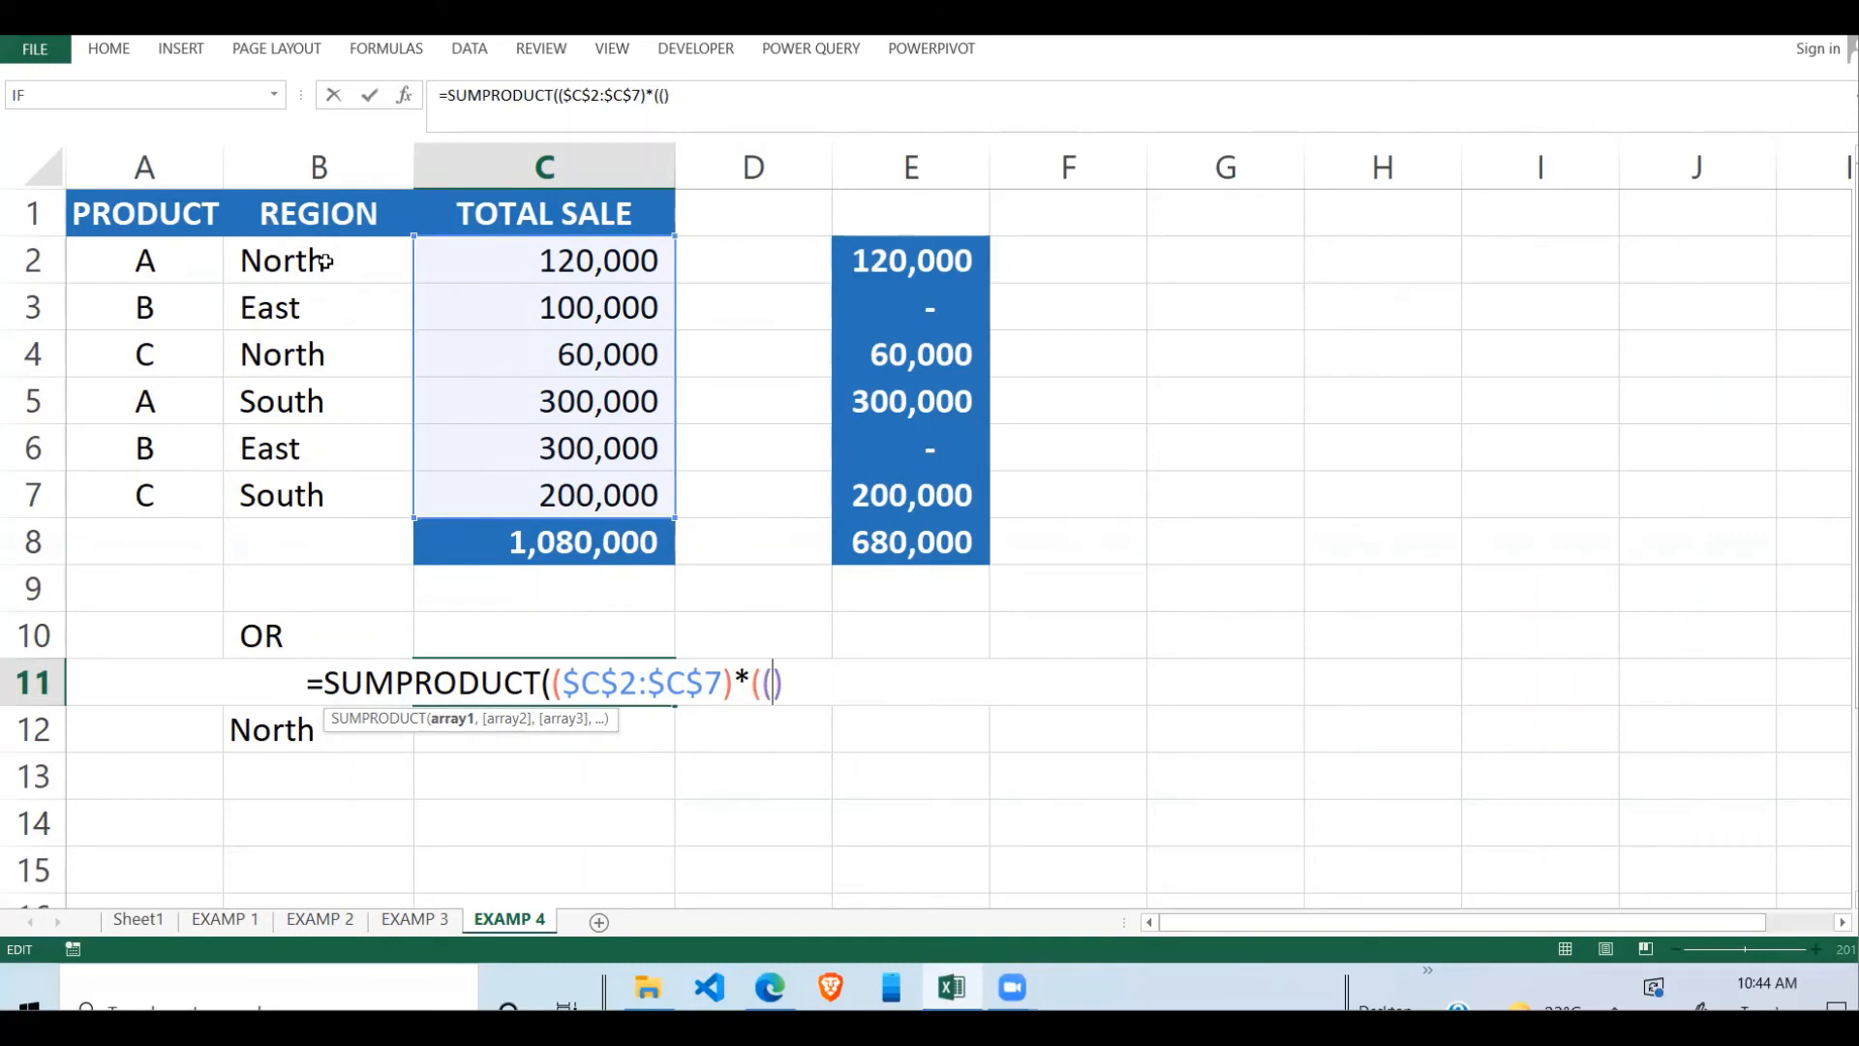
{"action": "type", "text": ")"}
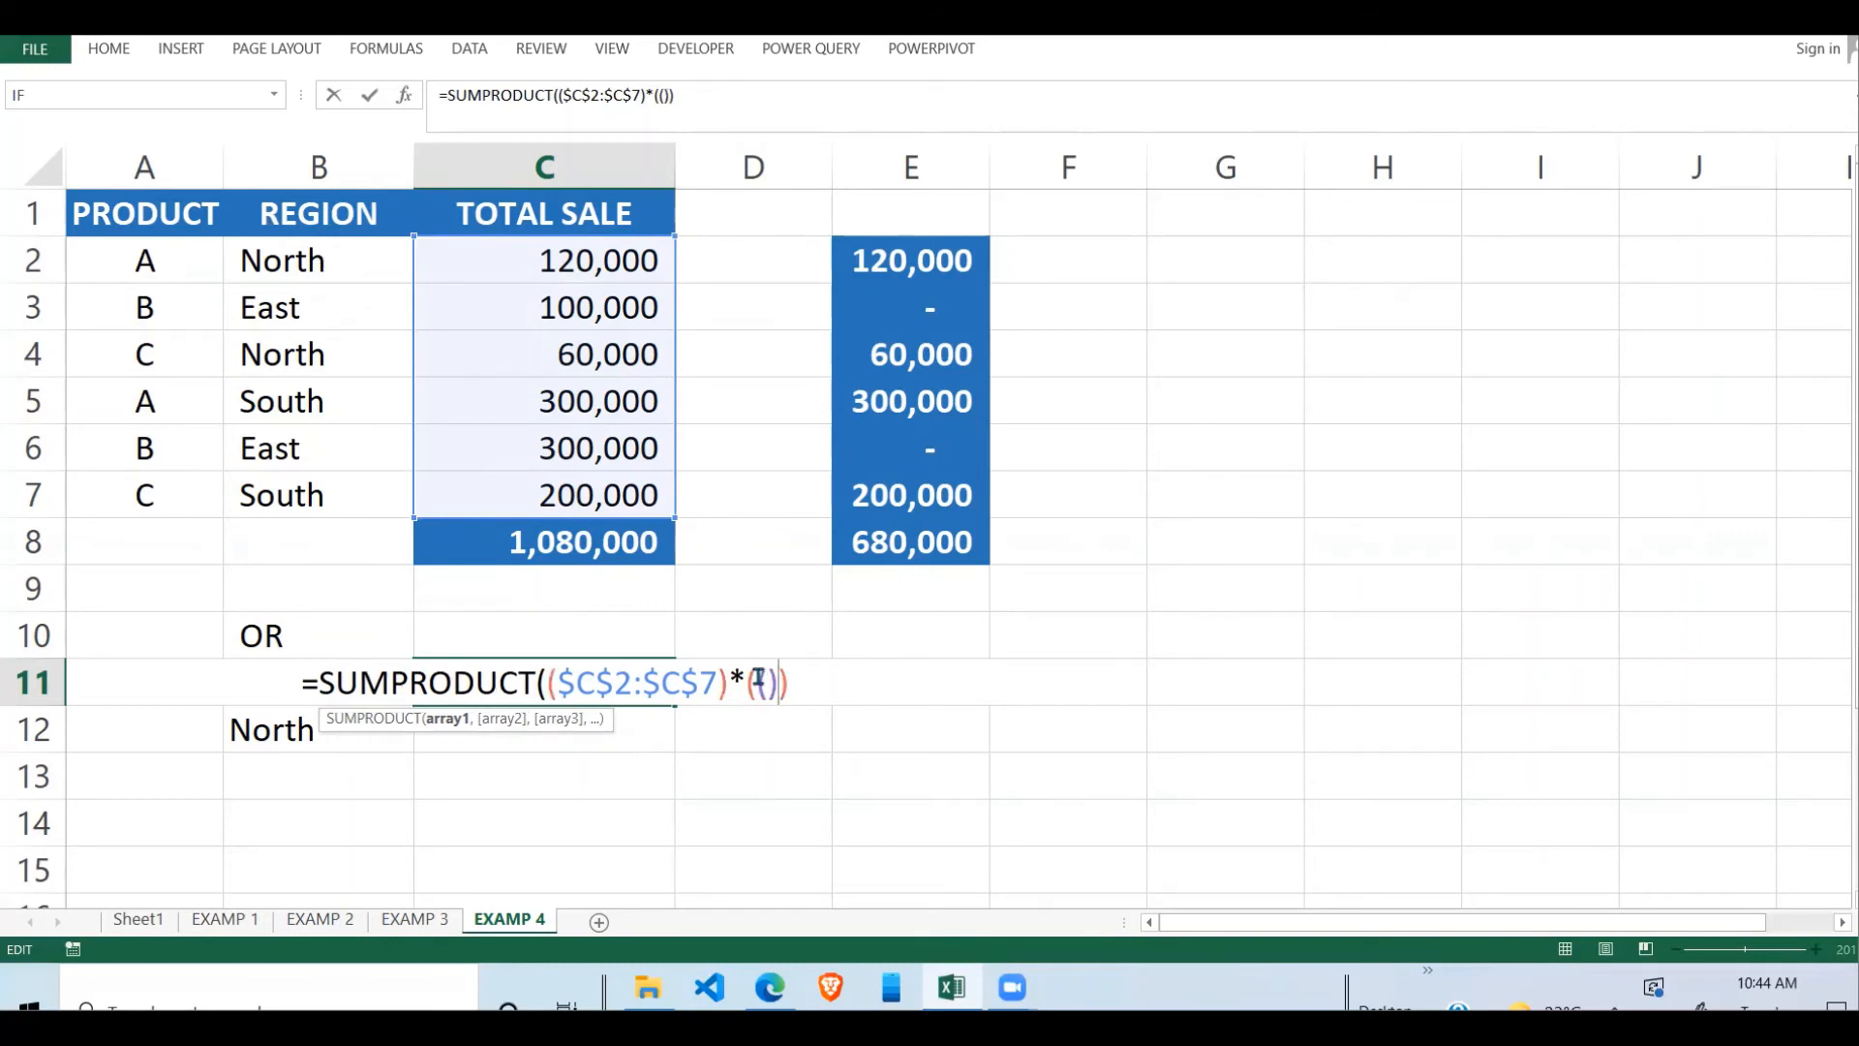
{"action": "left_click_drag", "start_coordinate": [328, 257], "coordinate": [325, 496]}
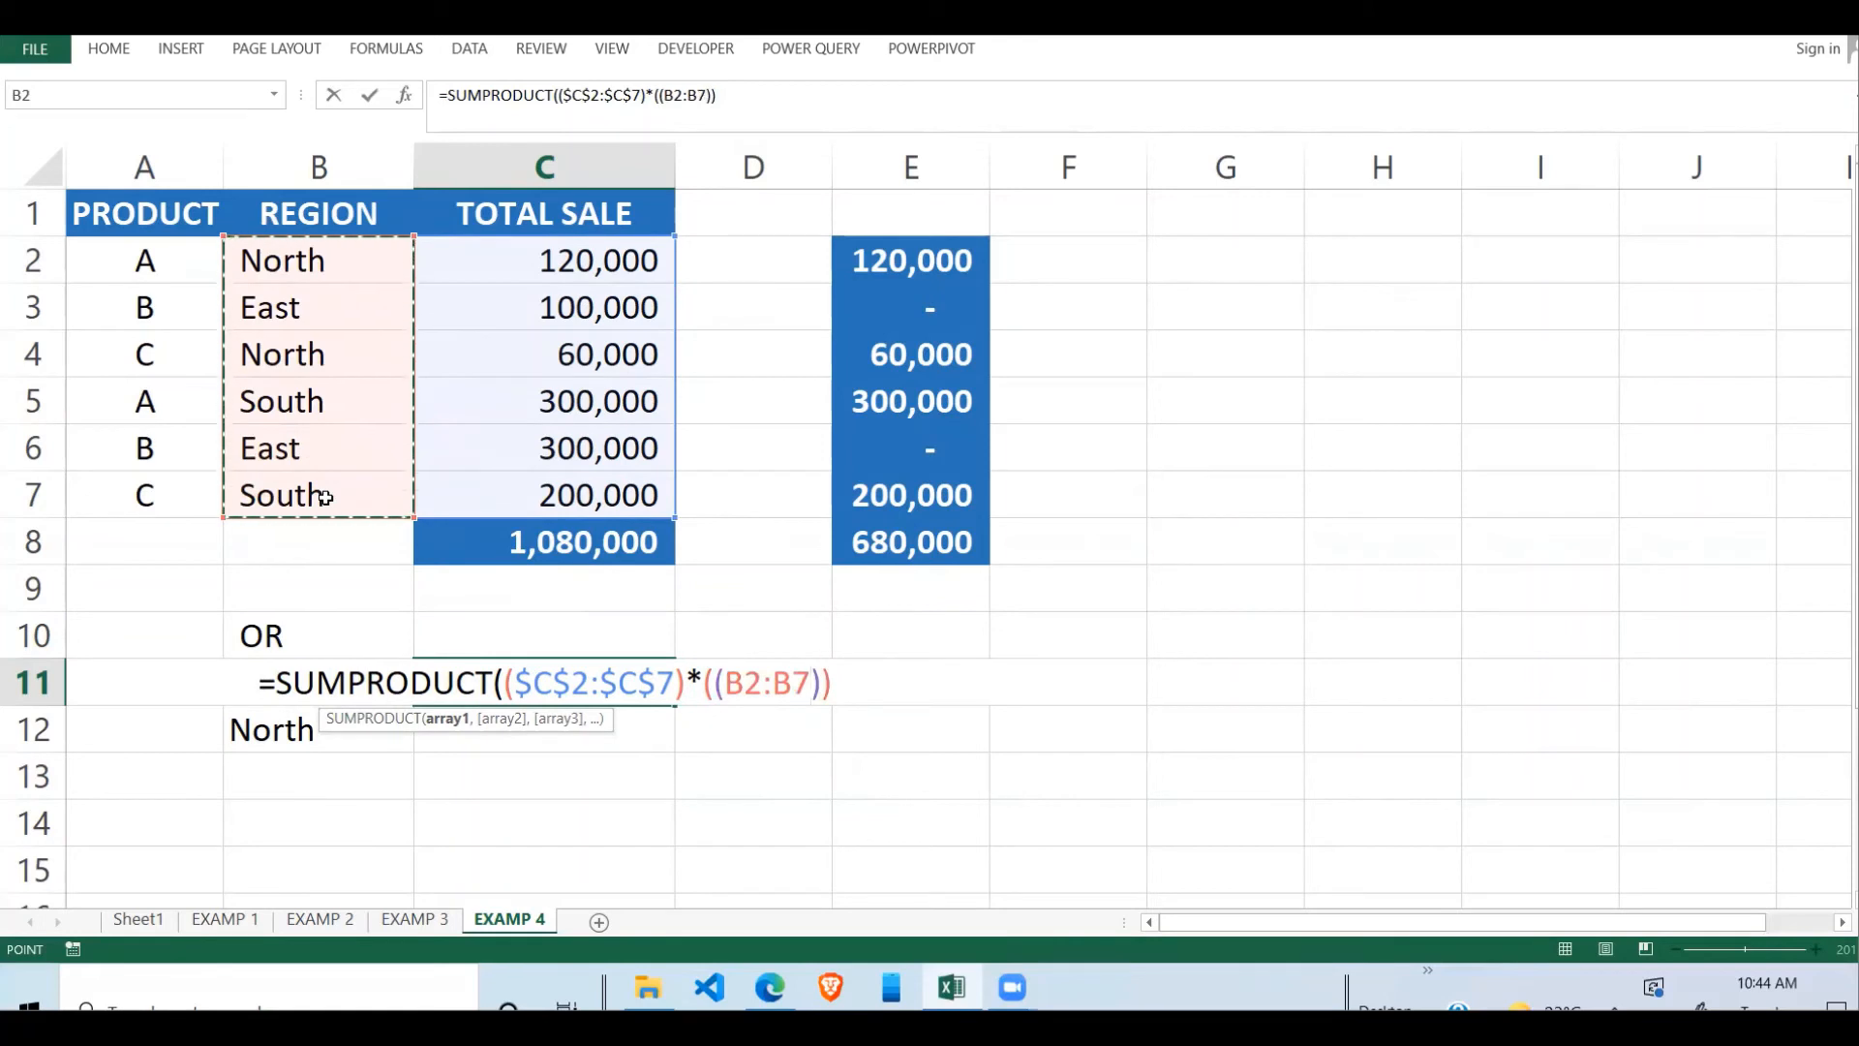
{"action": "key", "text": "F4"}
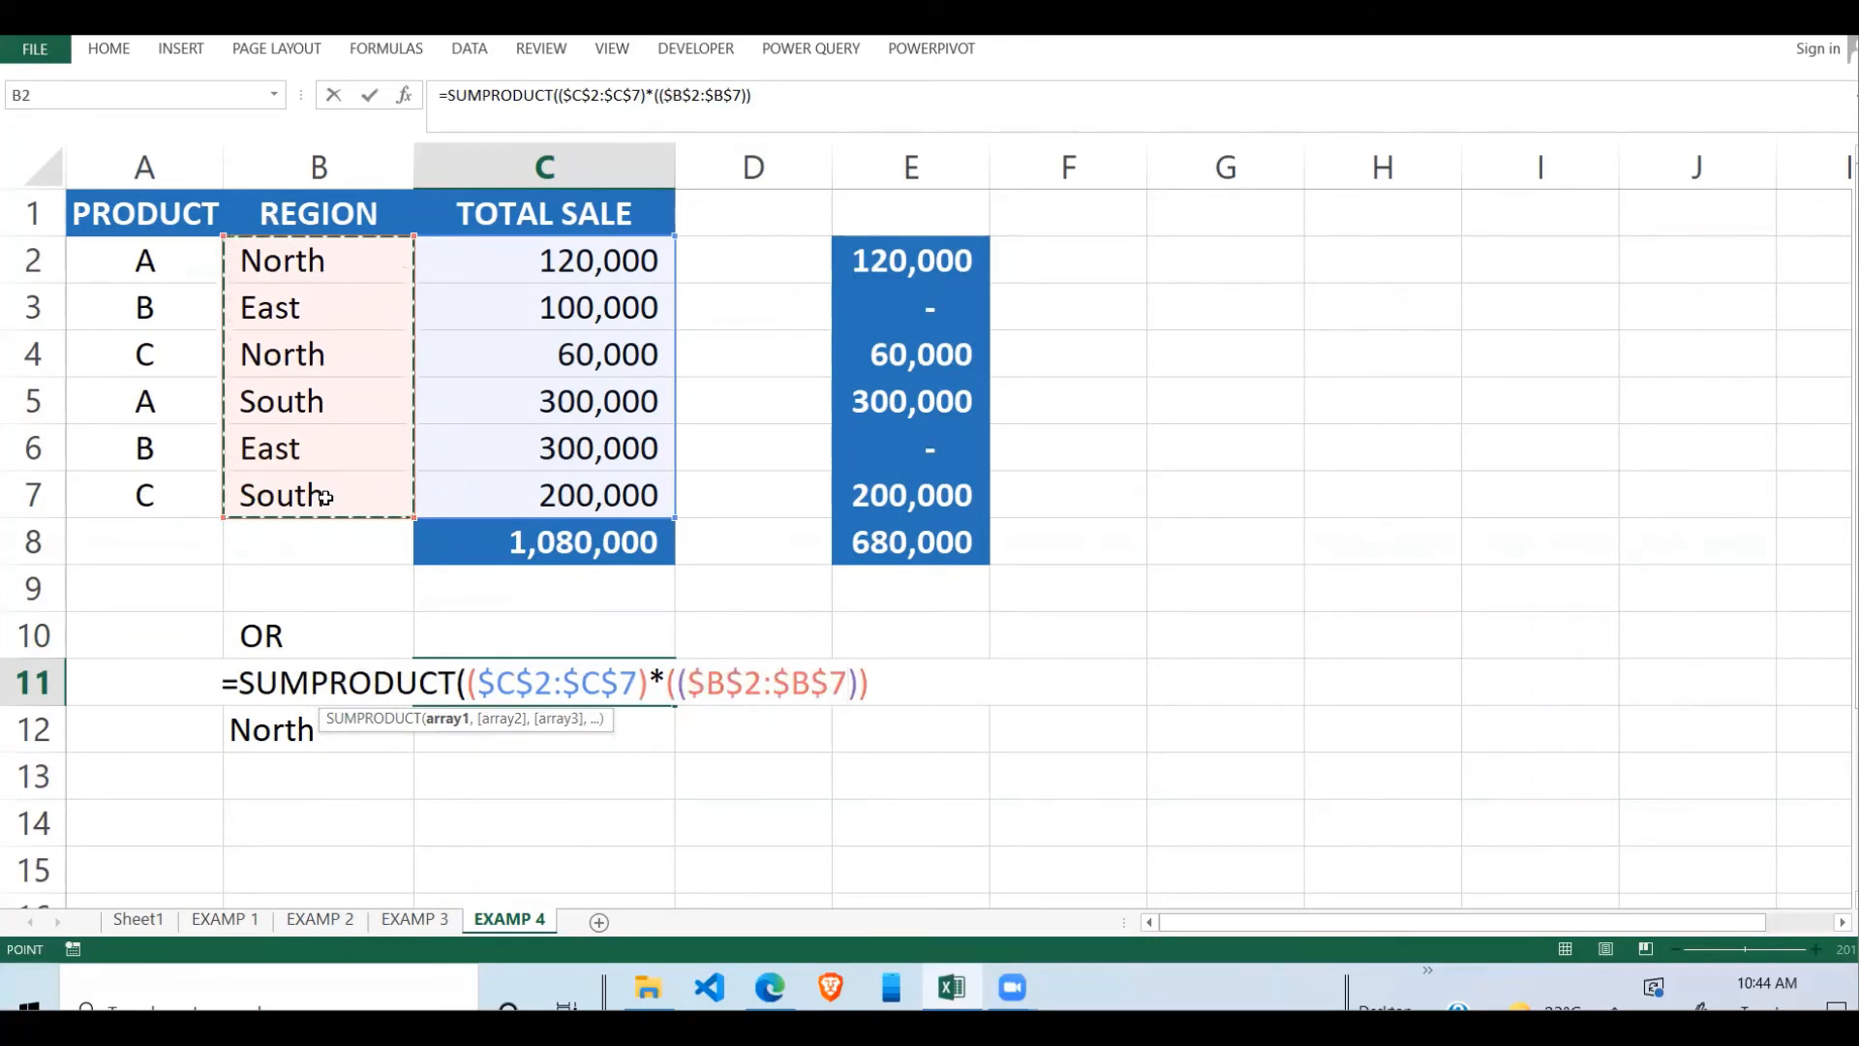
- Compare the region range in C11's formula with the first criterion as the absolute reference $B$11
{"action": "type", "text": "="}
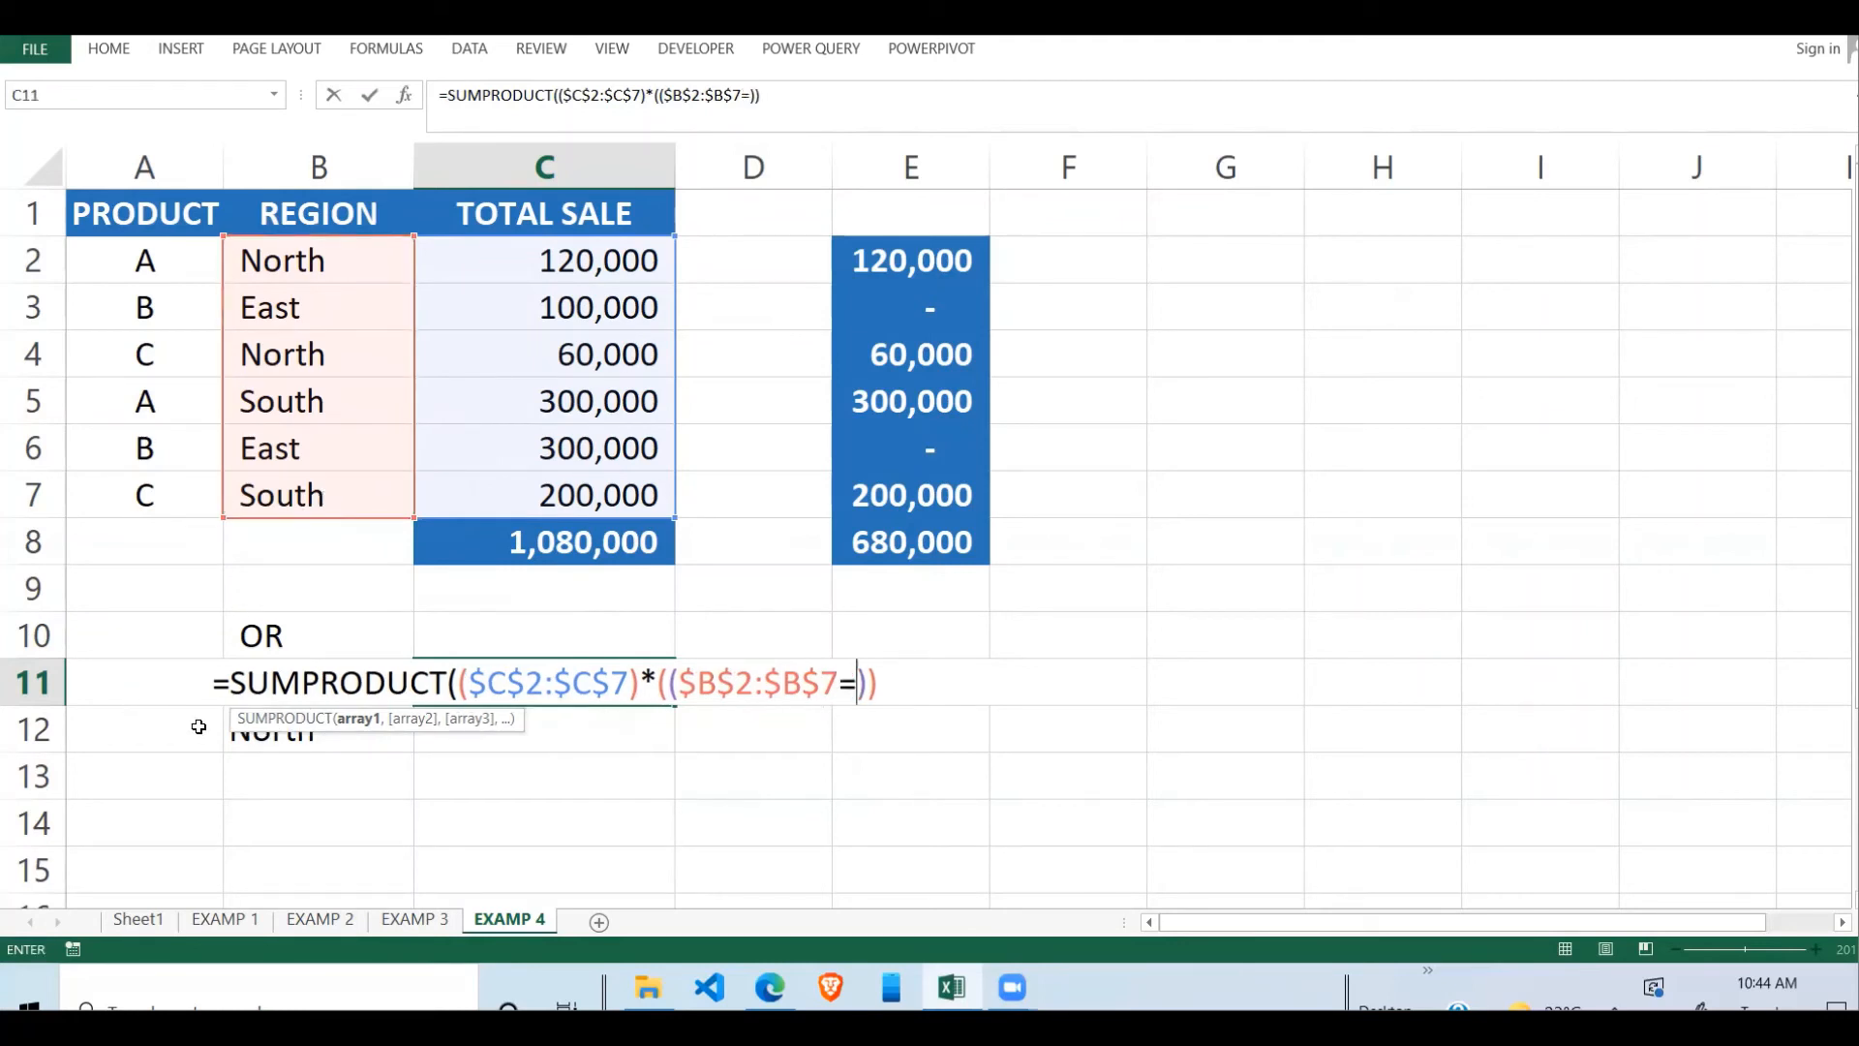
{"action": "left_click", "coordinate": [335, 675]}
{"action": "type", "text": "b"}
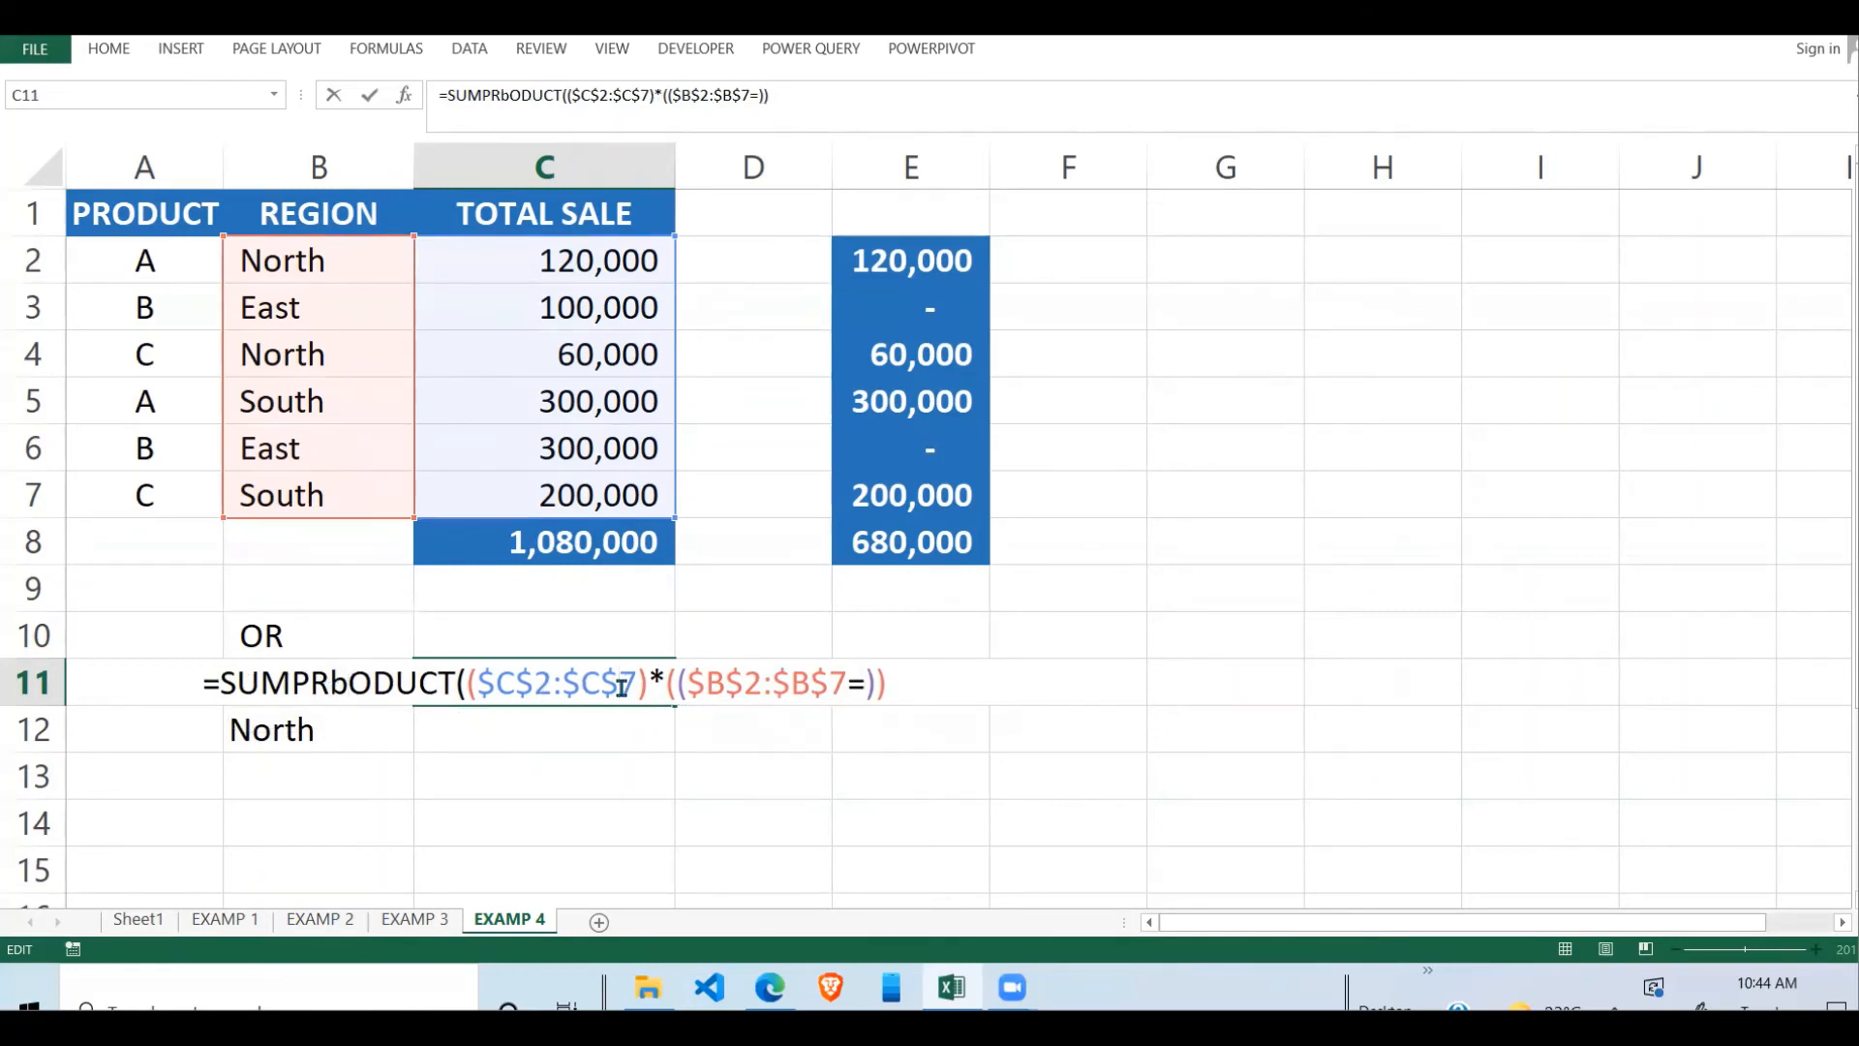
{"action": "key", "text": "BackSpace"}
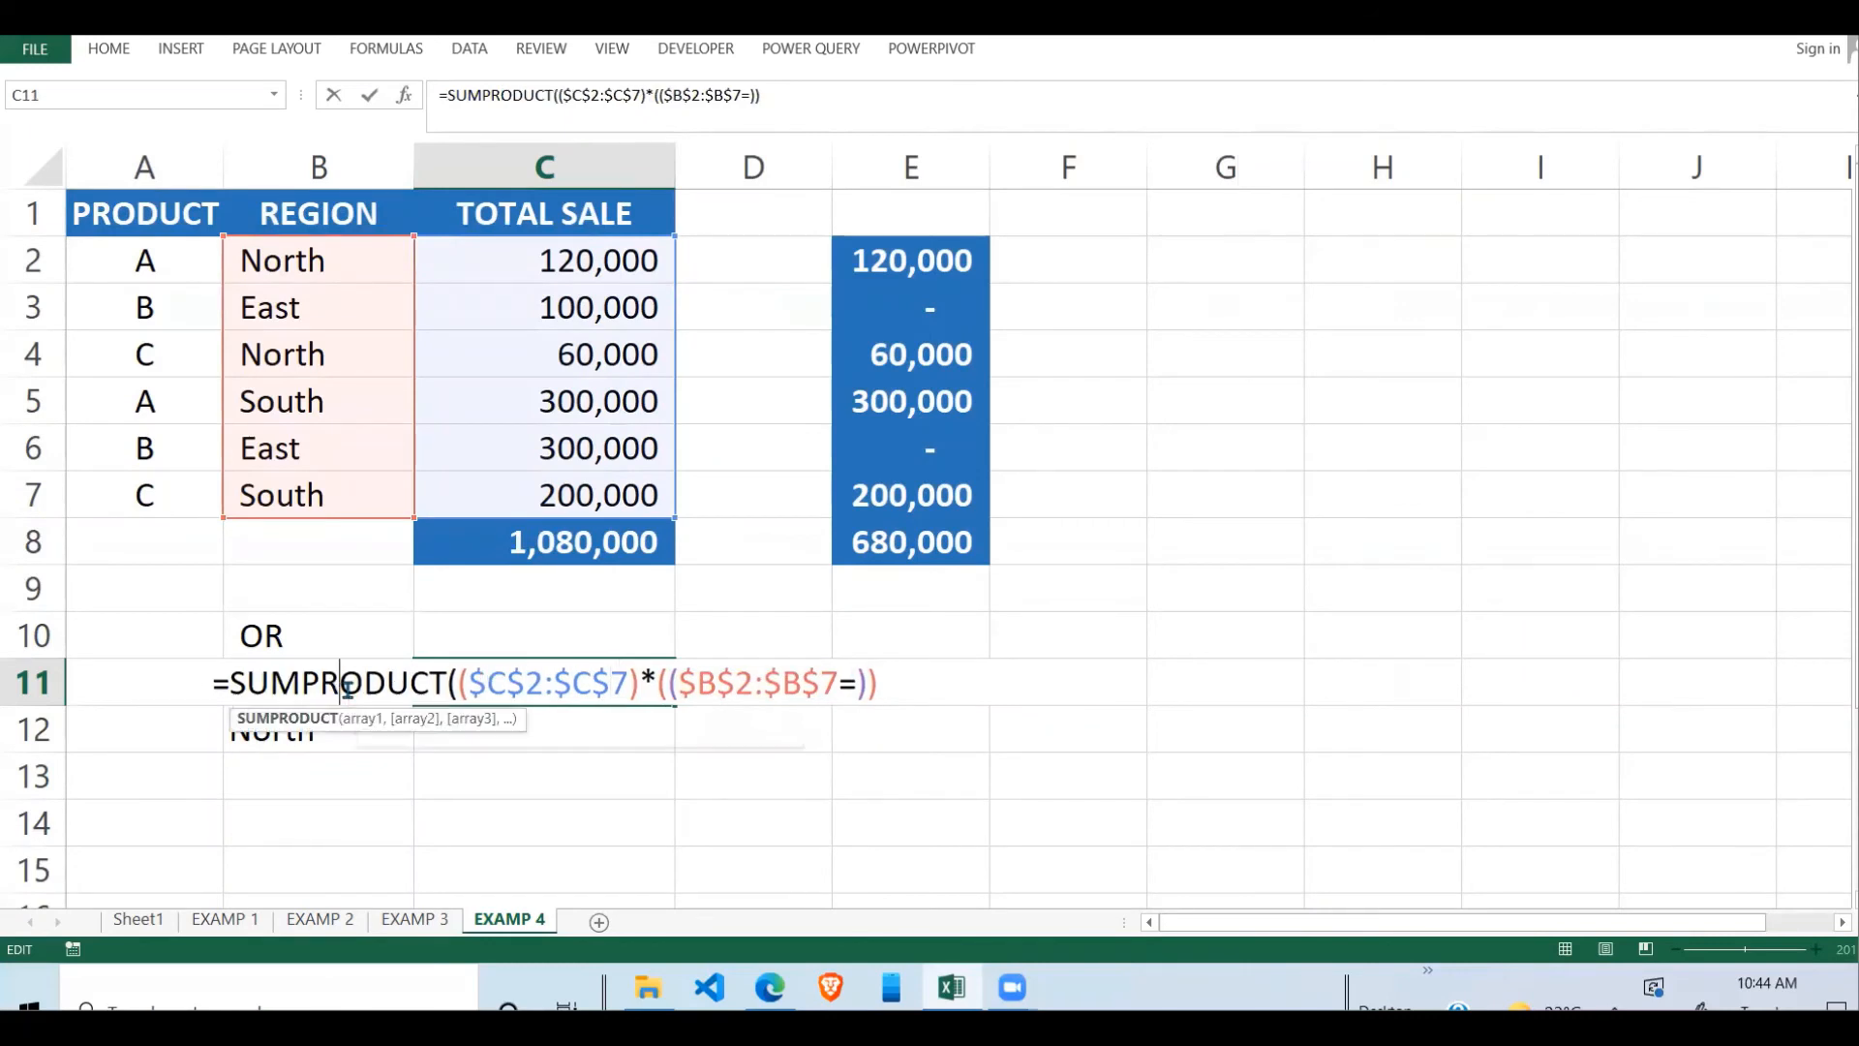
{"action": "left_click", "coordinate": [864, 686]}
{"action": "type", "text": "B"}
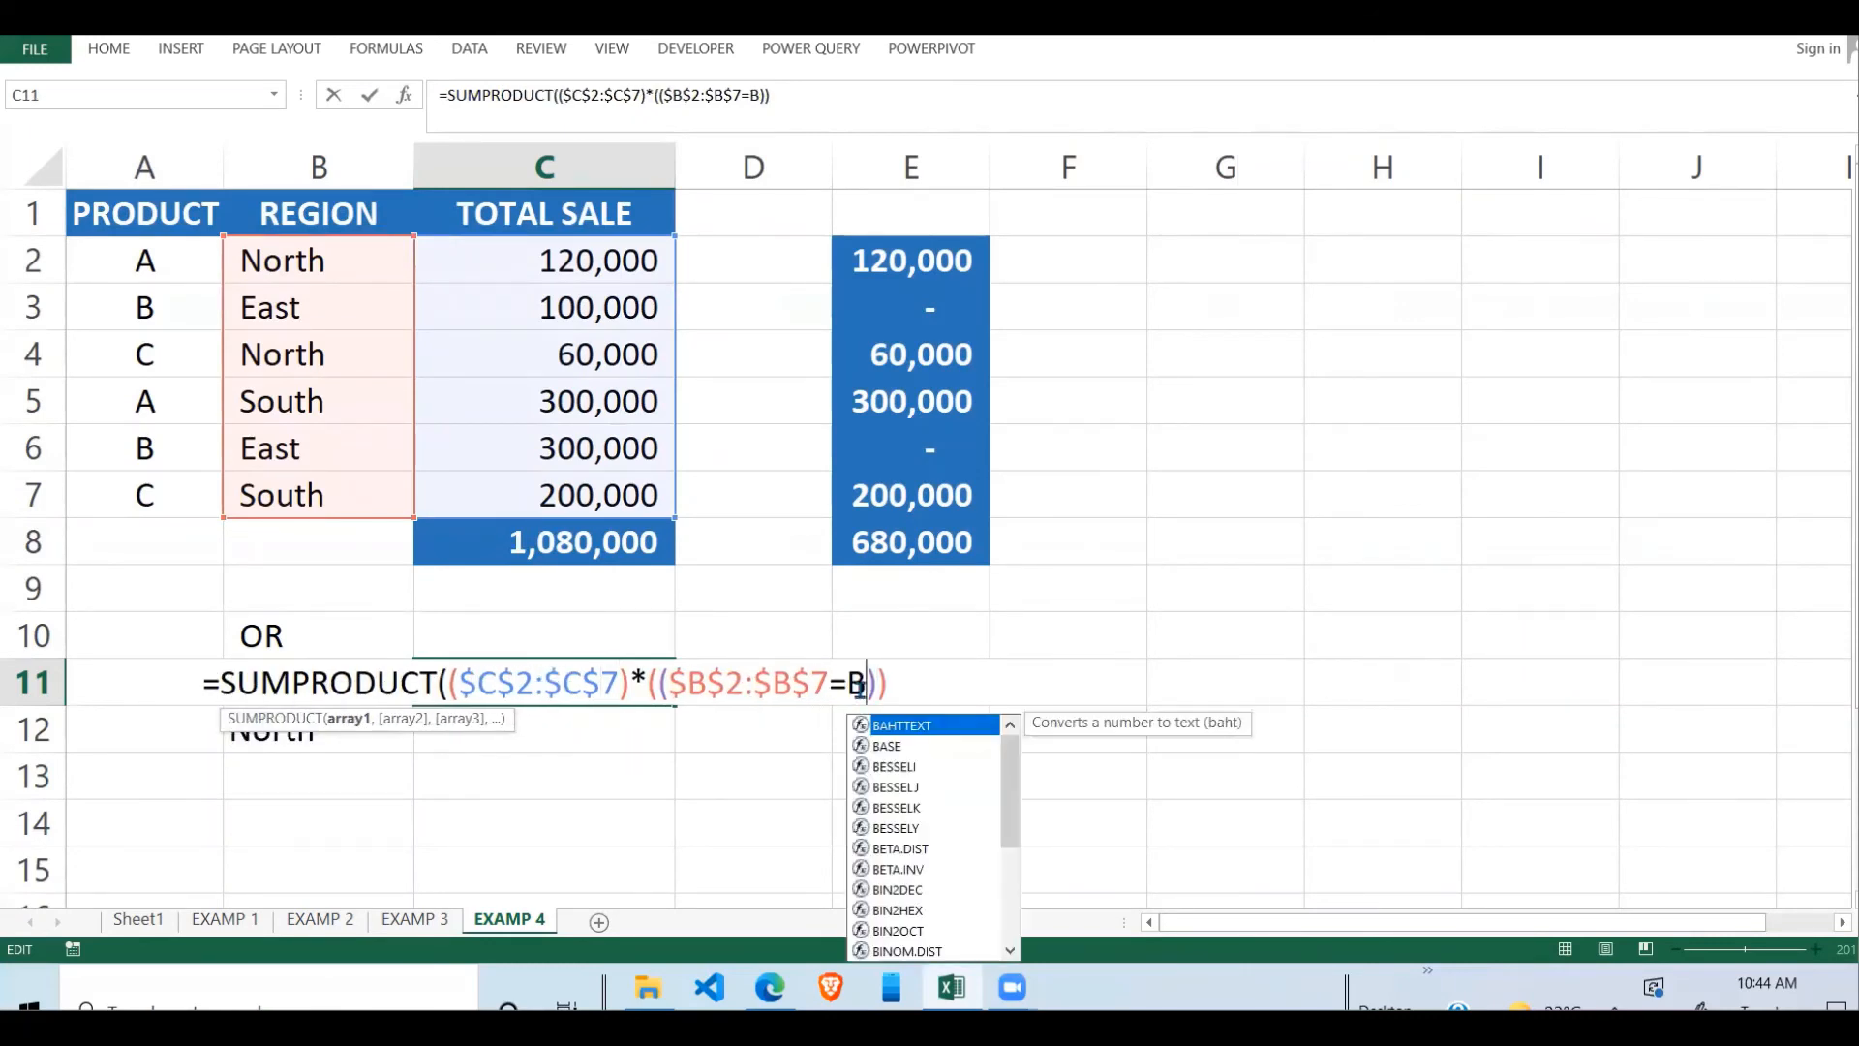
{"action": "type", "text": "11"}
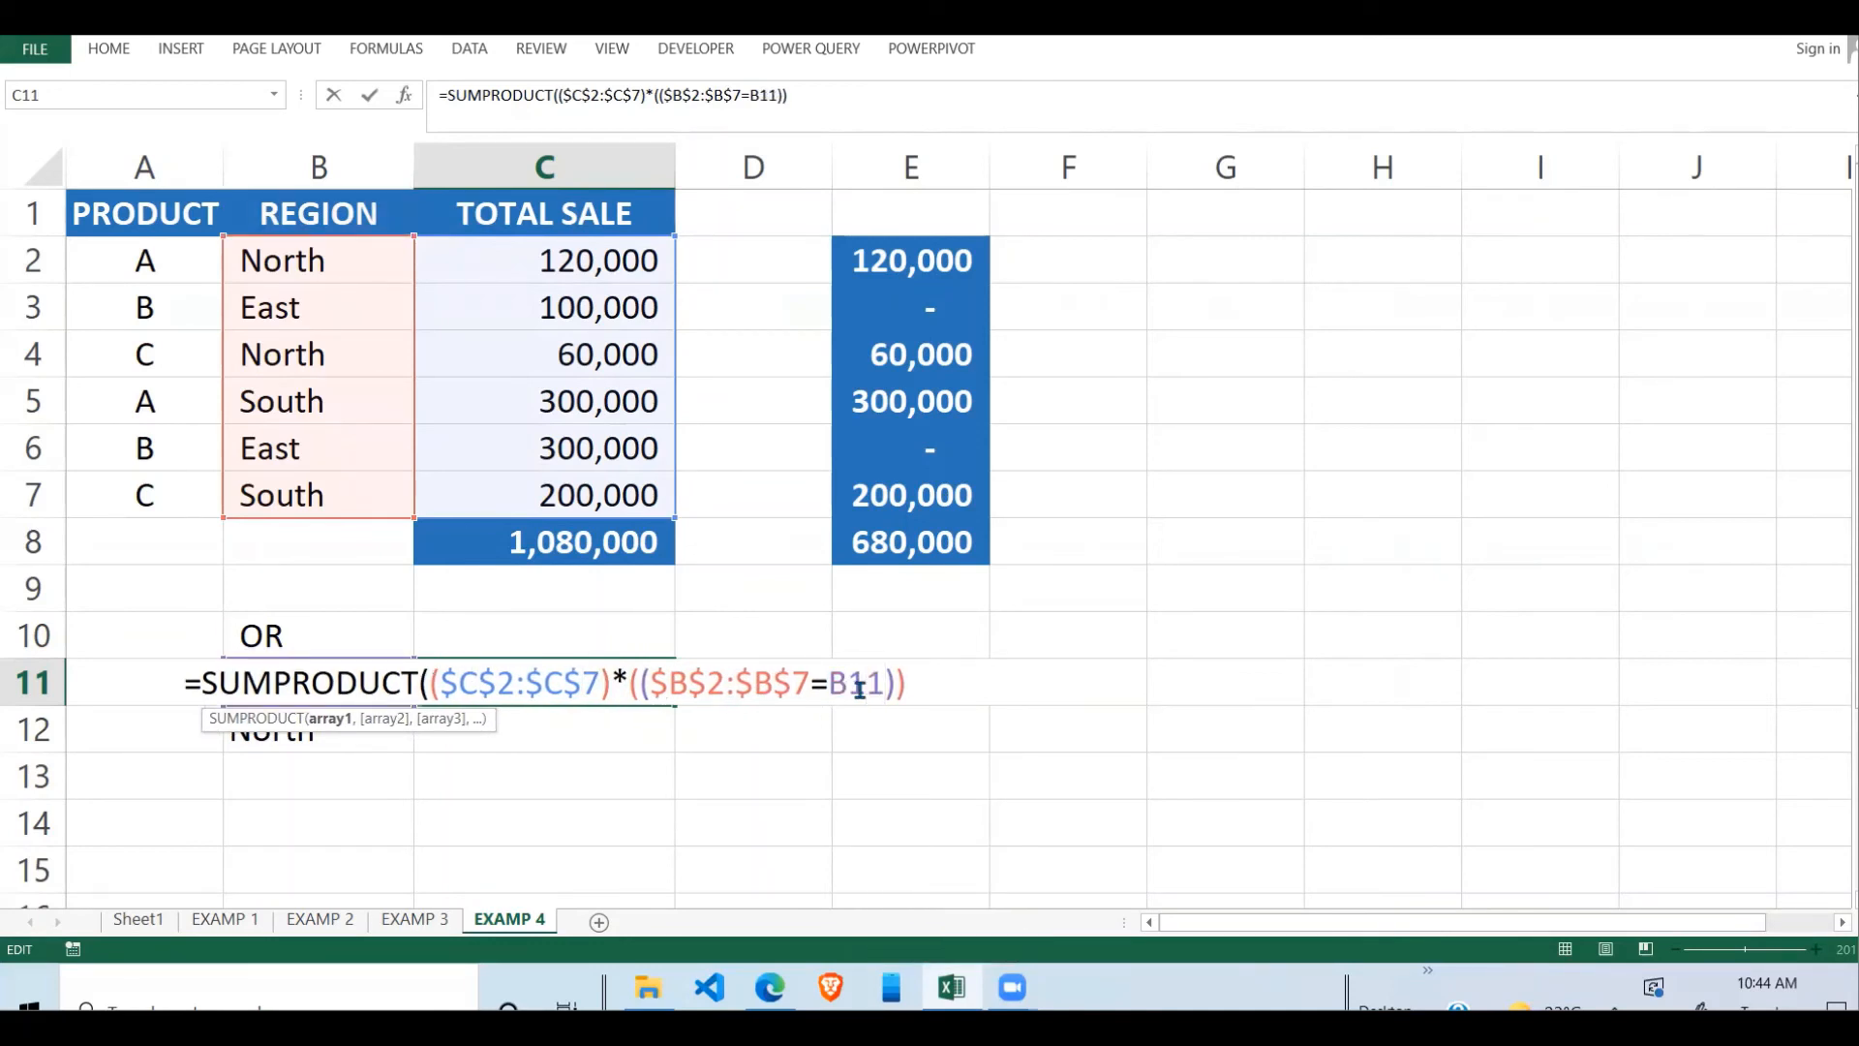
{"action": "key", "text": "F4"}
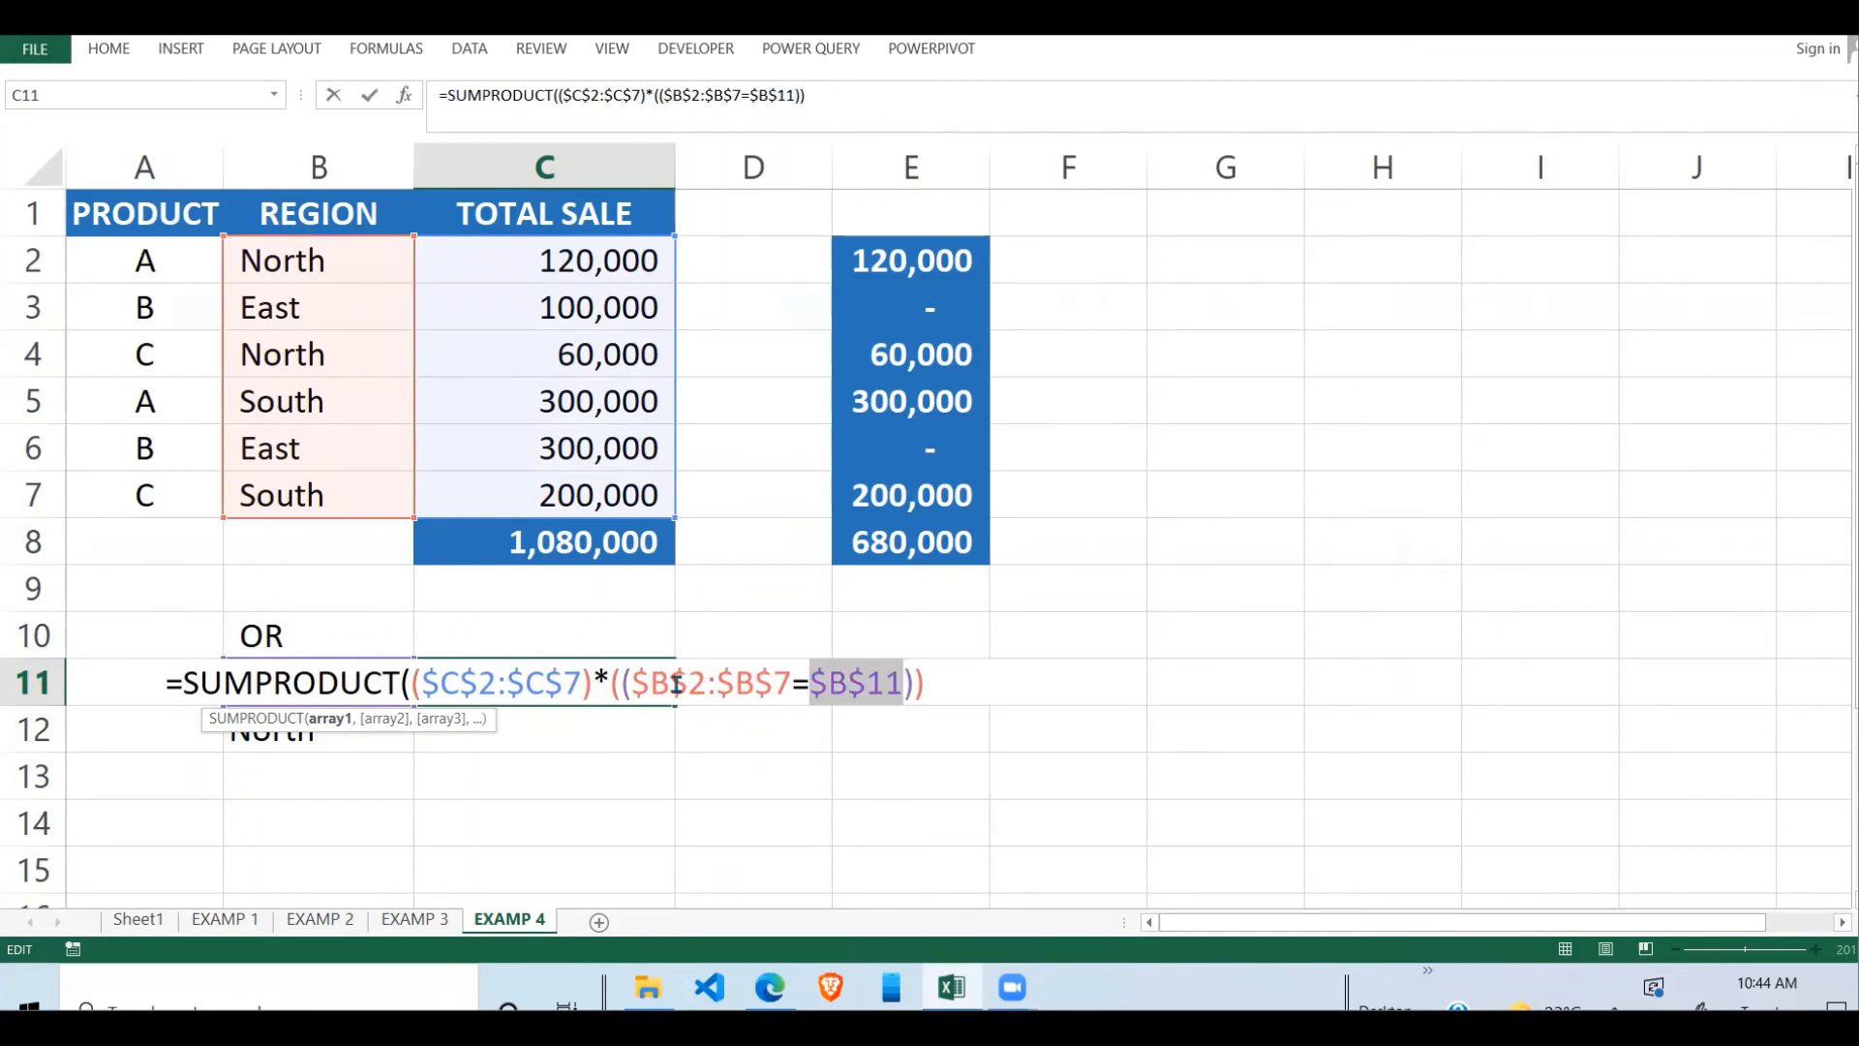
- Add the second region test +$B$2:$B$7=$B$12 to C11's formula, enter it and accept the proposed closing-parenthesis correction
{"action": "left_click_drag", "start_coordinate": [623, 684], "coordinate": [911, 683]}
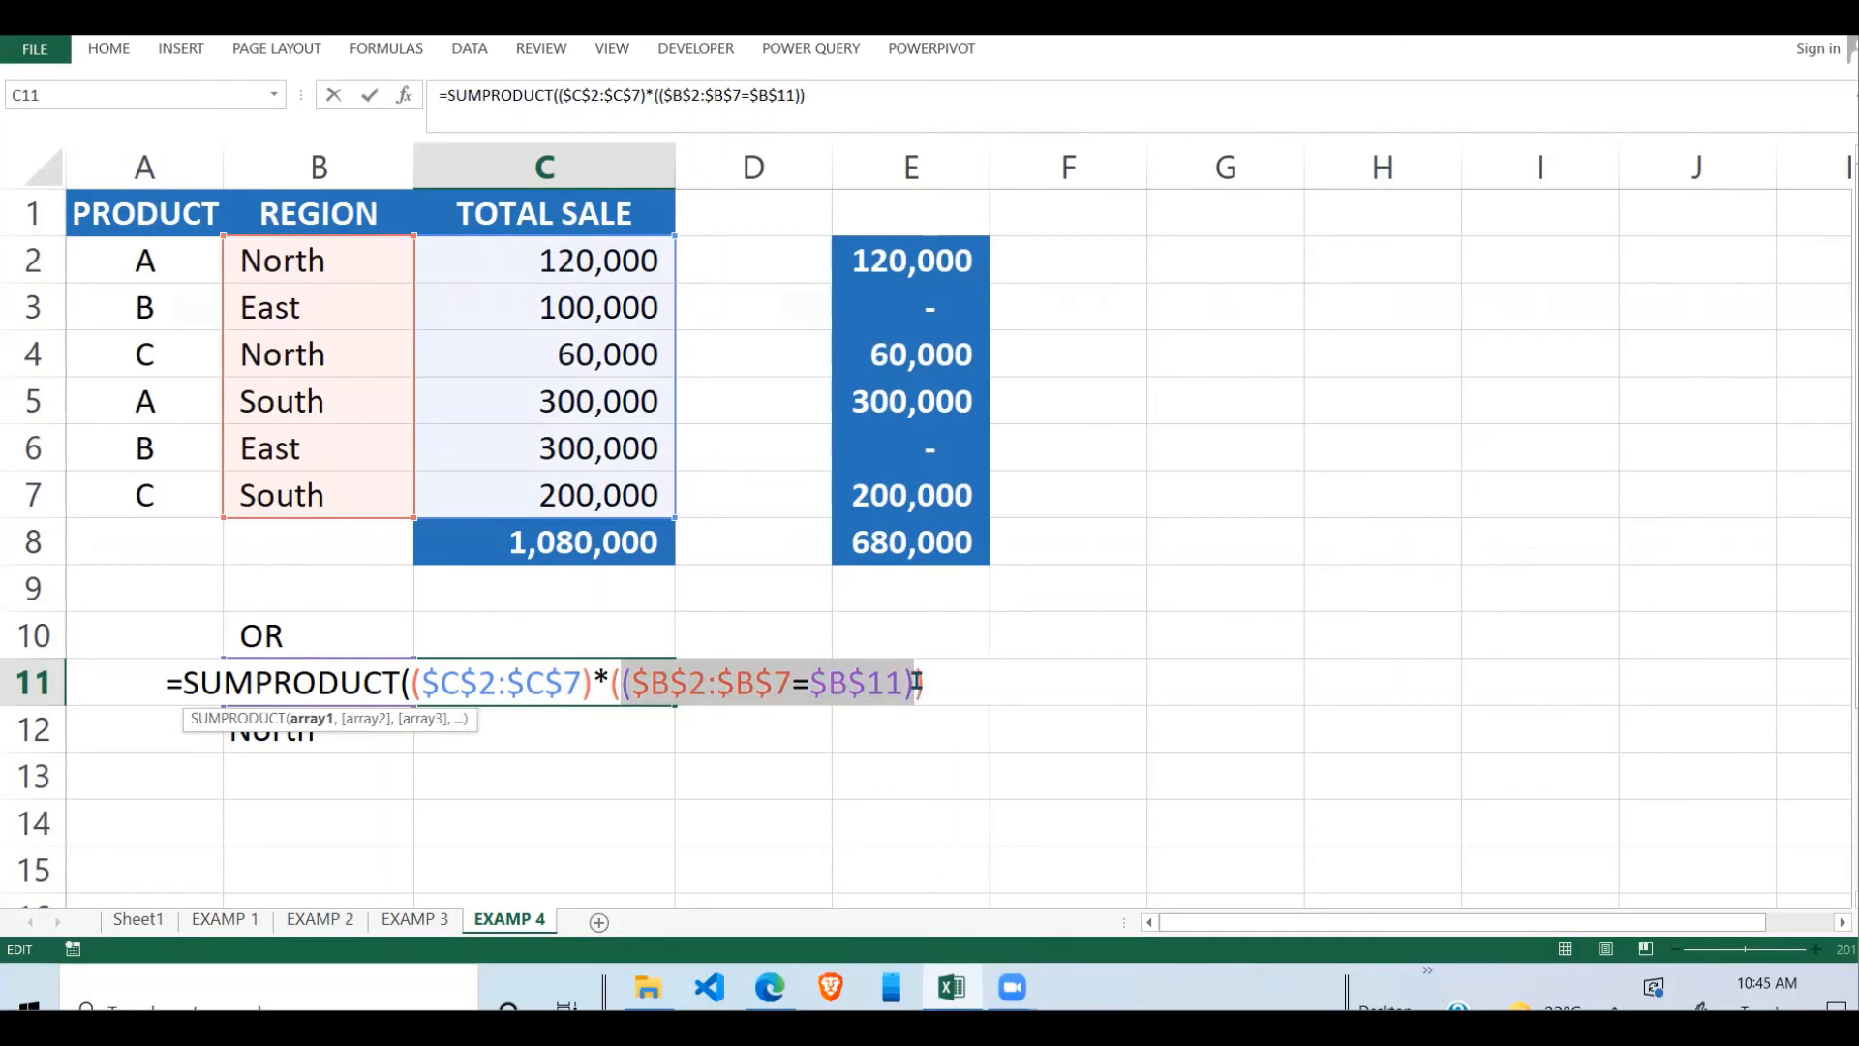
{"action": "left_click", "coordinate": [915, 683]}
{"action": "type", "text": "+"}
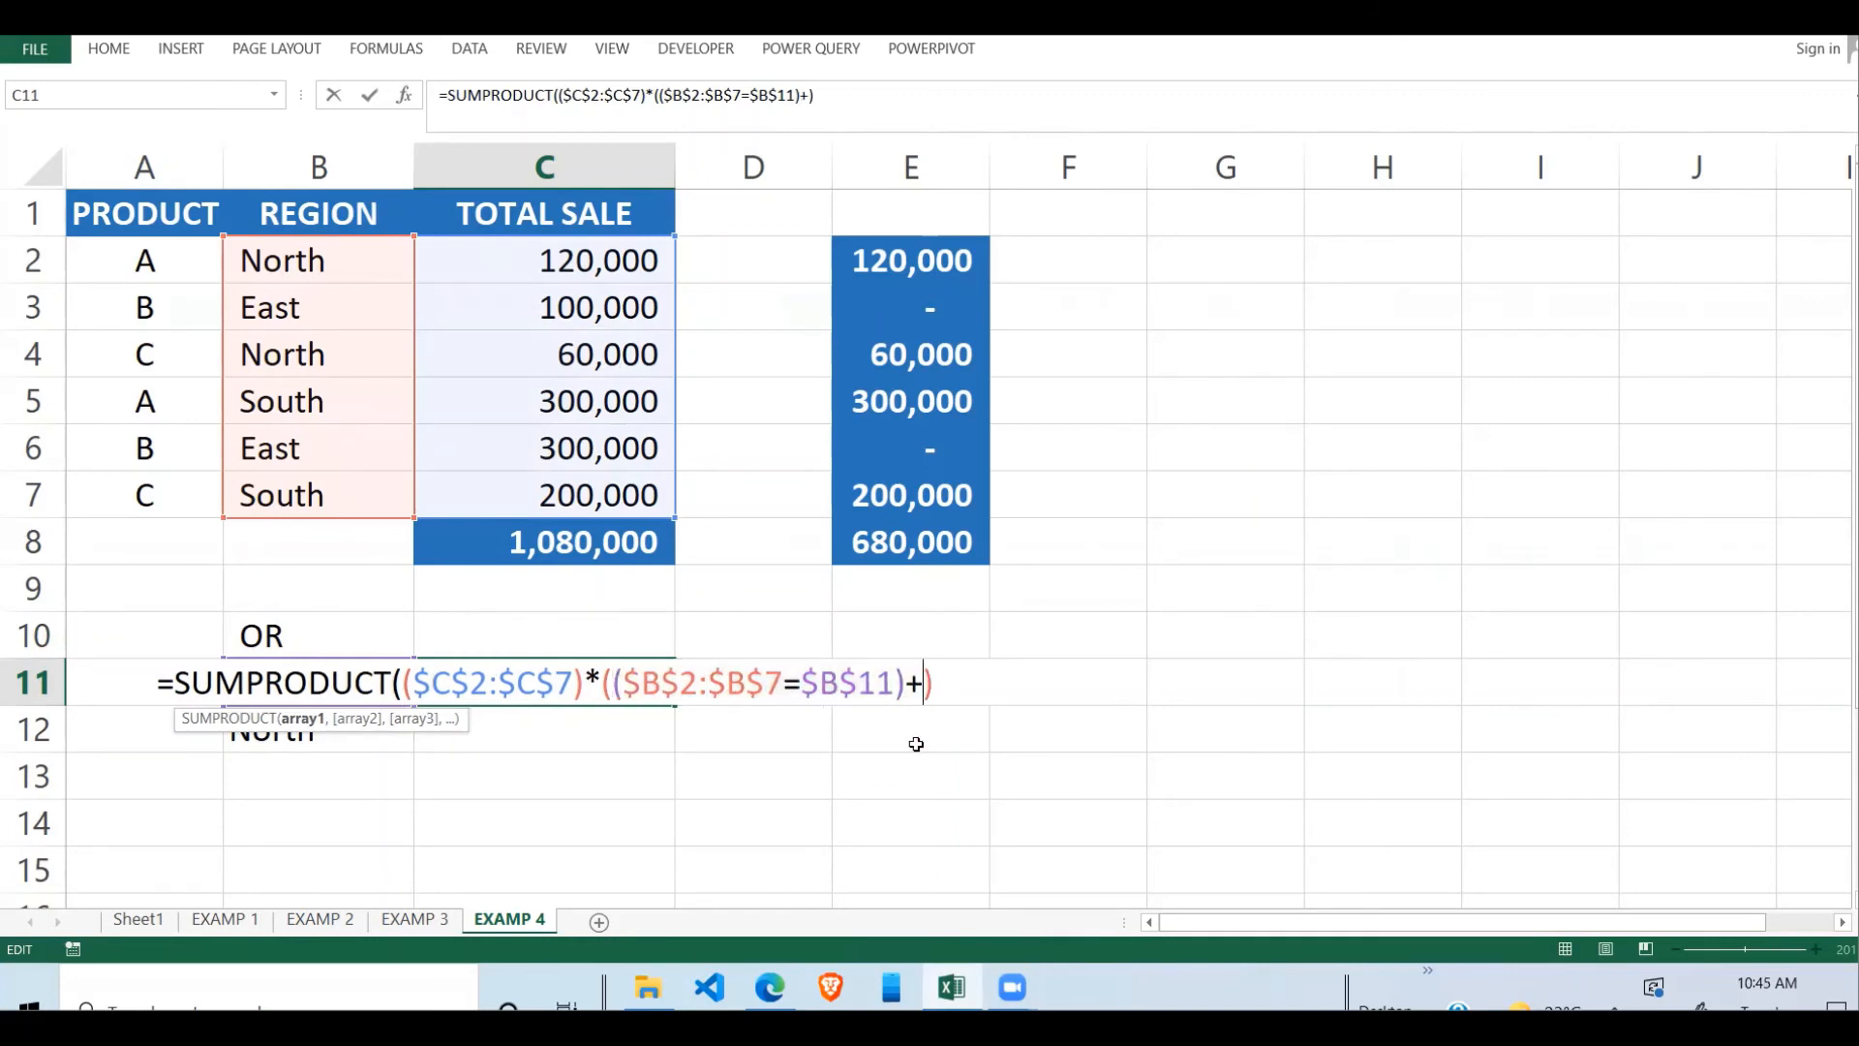
{"action": "left_click_drag", "start_coordinate": [335, 259], "coordinate": [338, 505]}
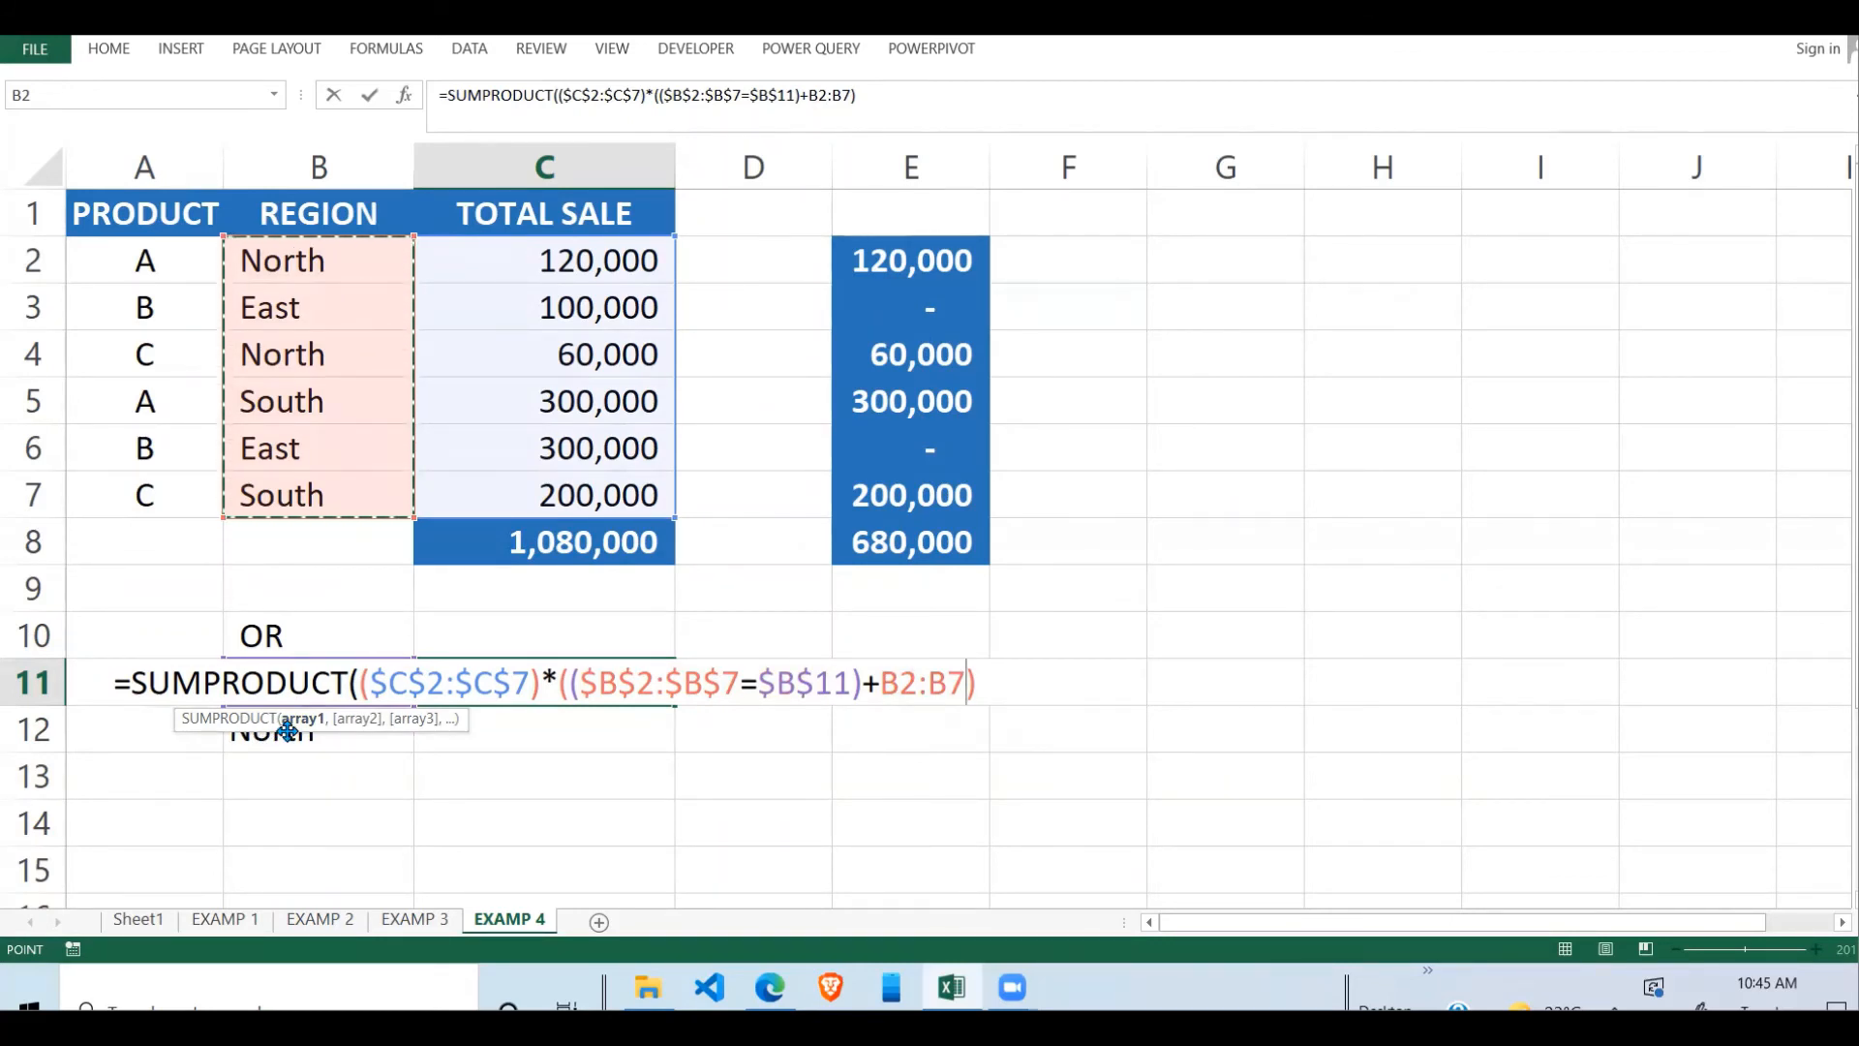
{"action": "key", "text": "F4"}
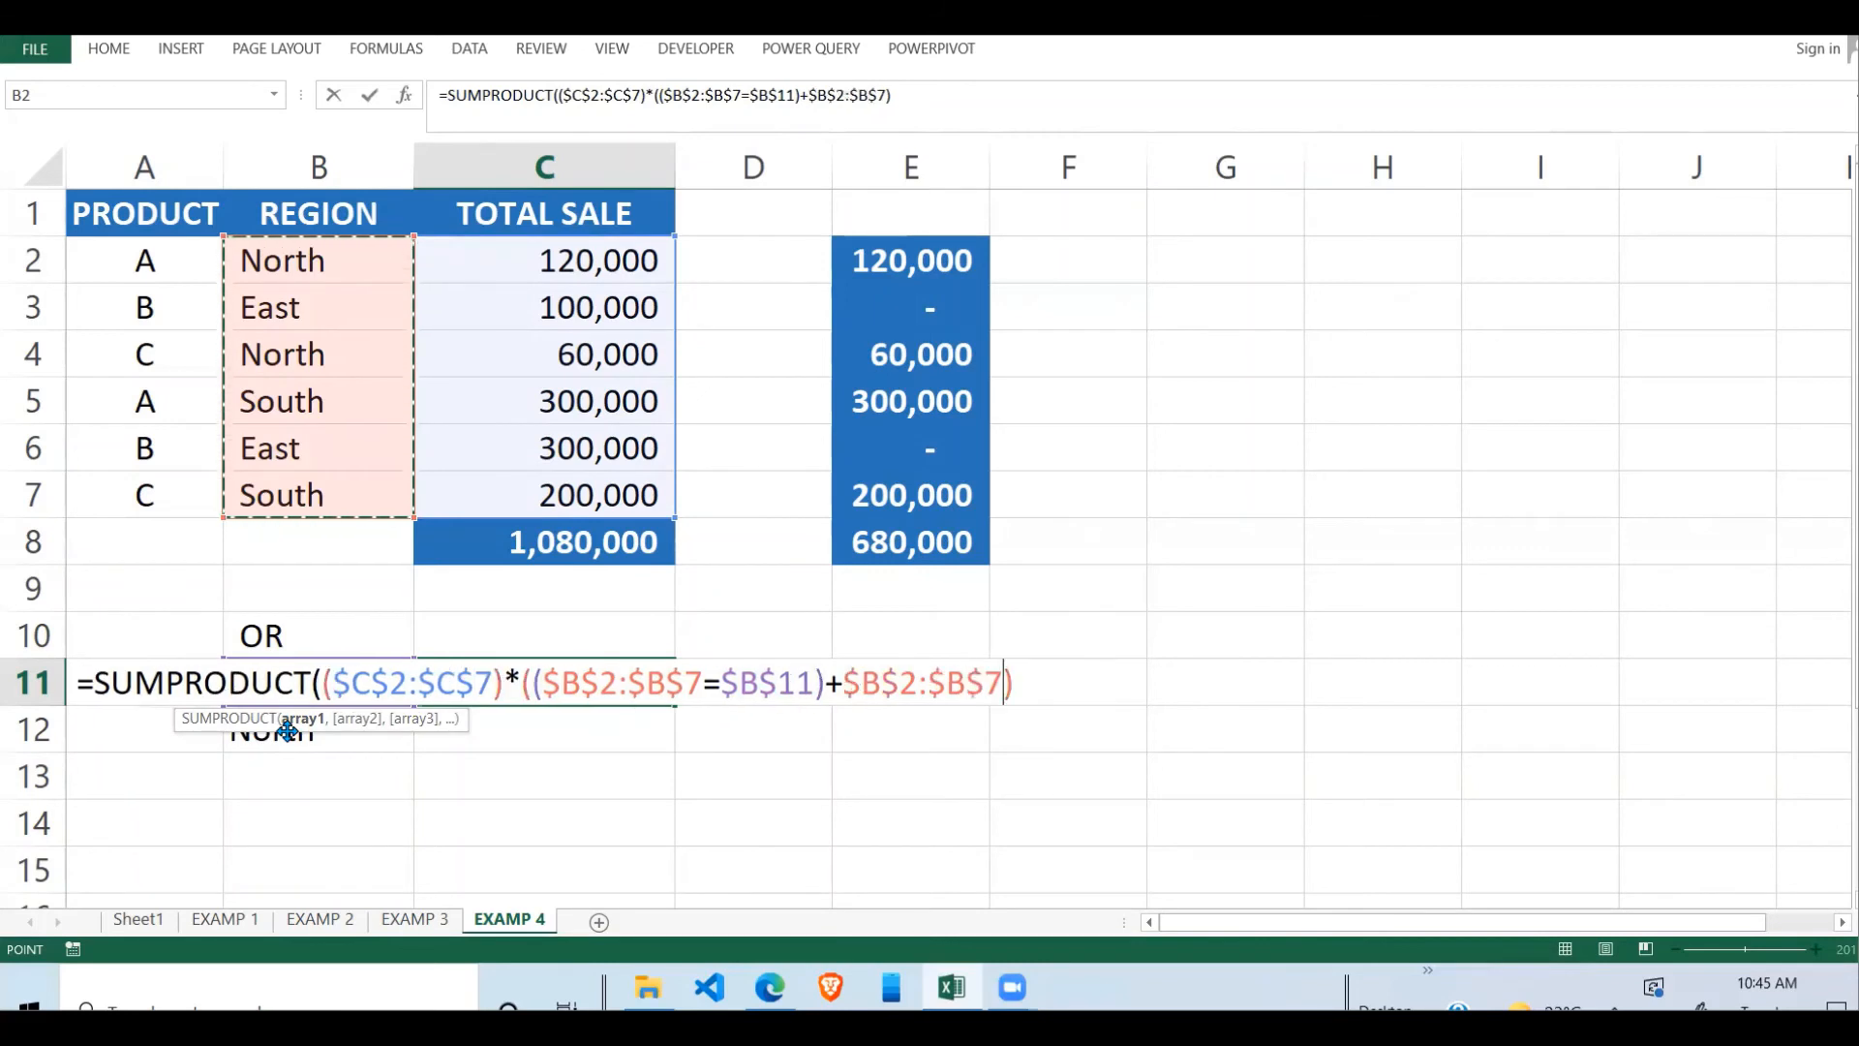
{"action": "type", "text": "="}
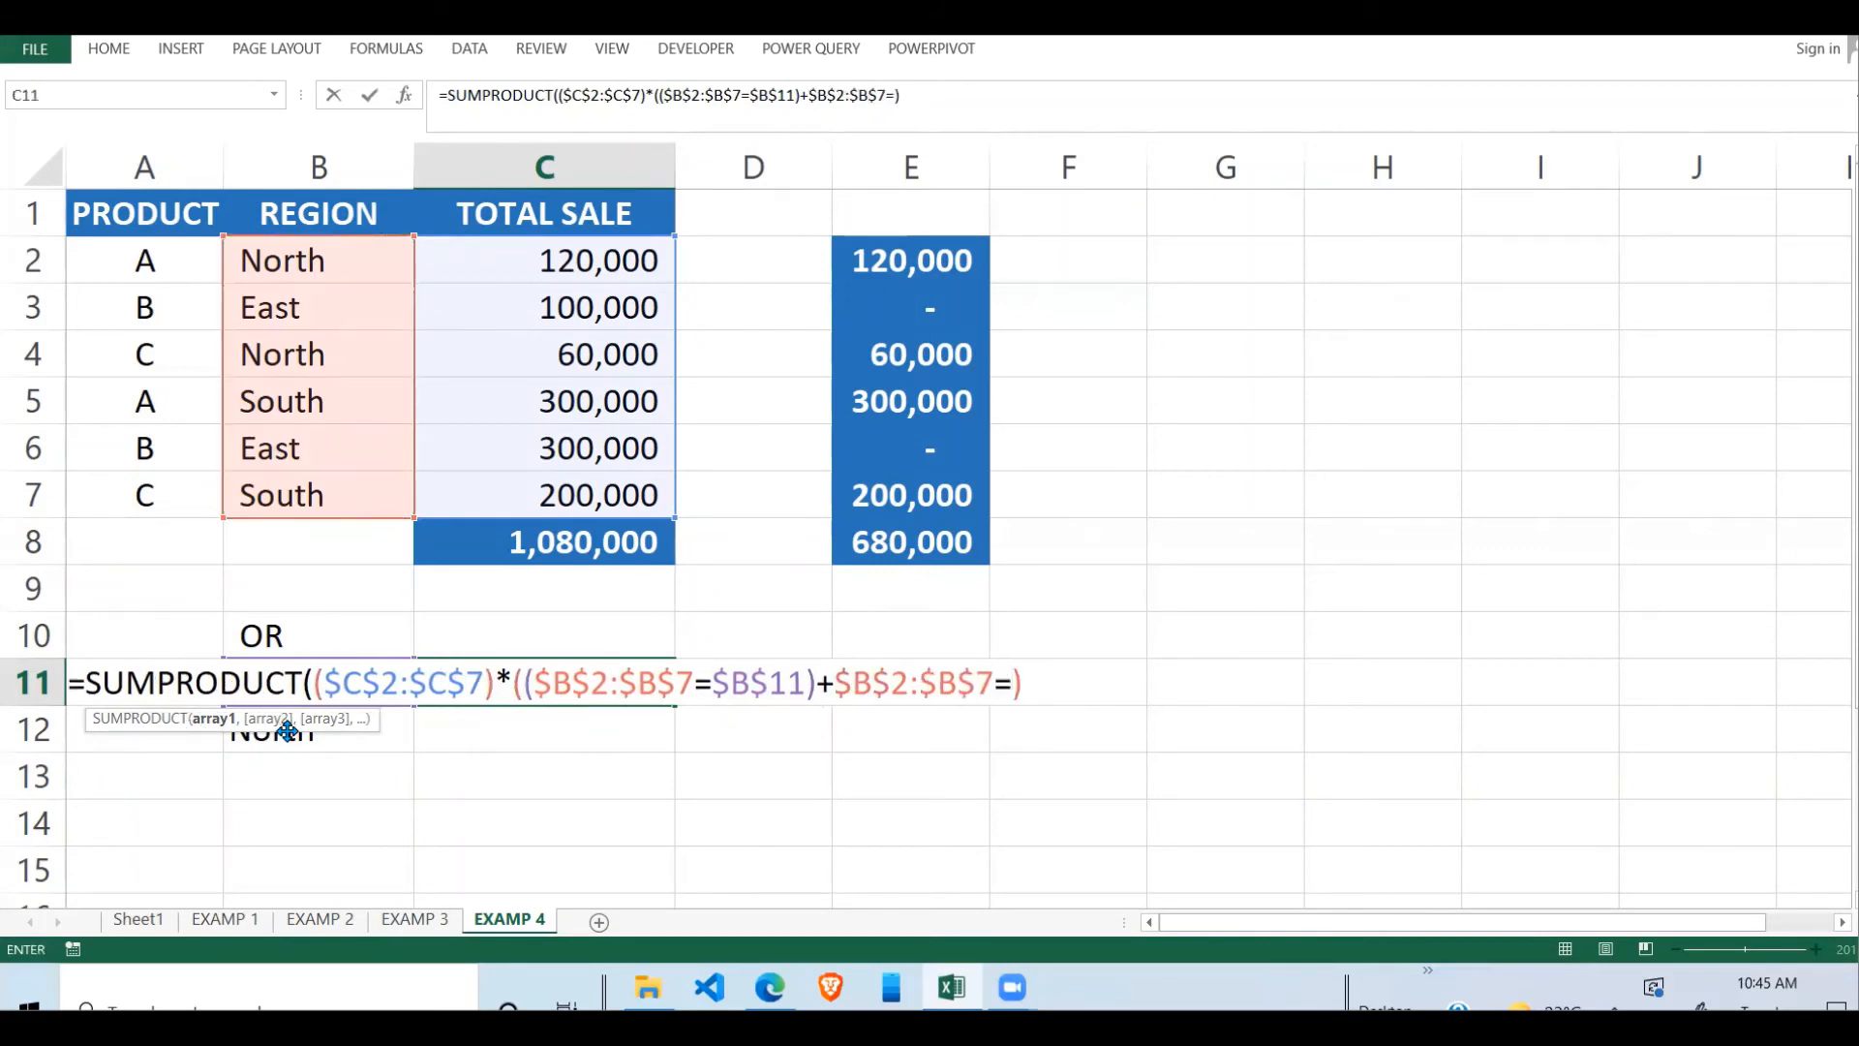
{"action": "type", "text": "B12"}
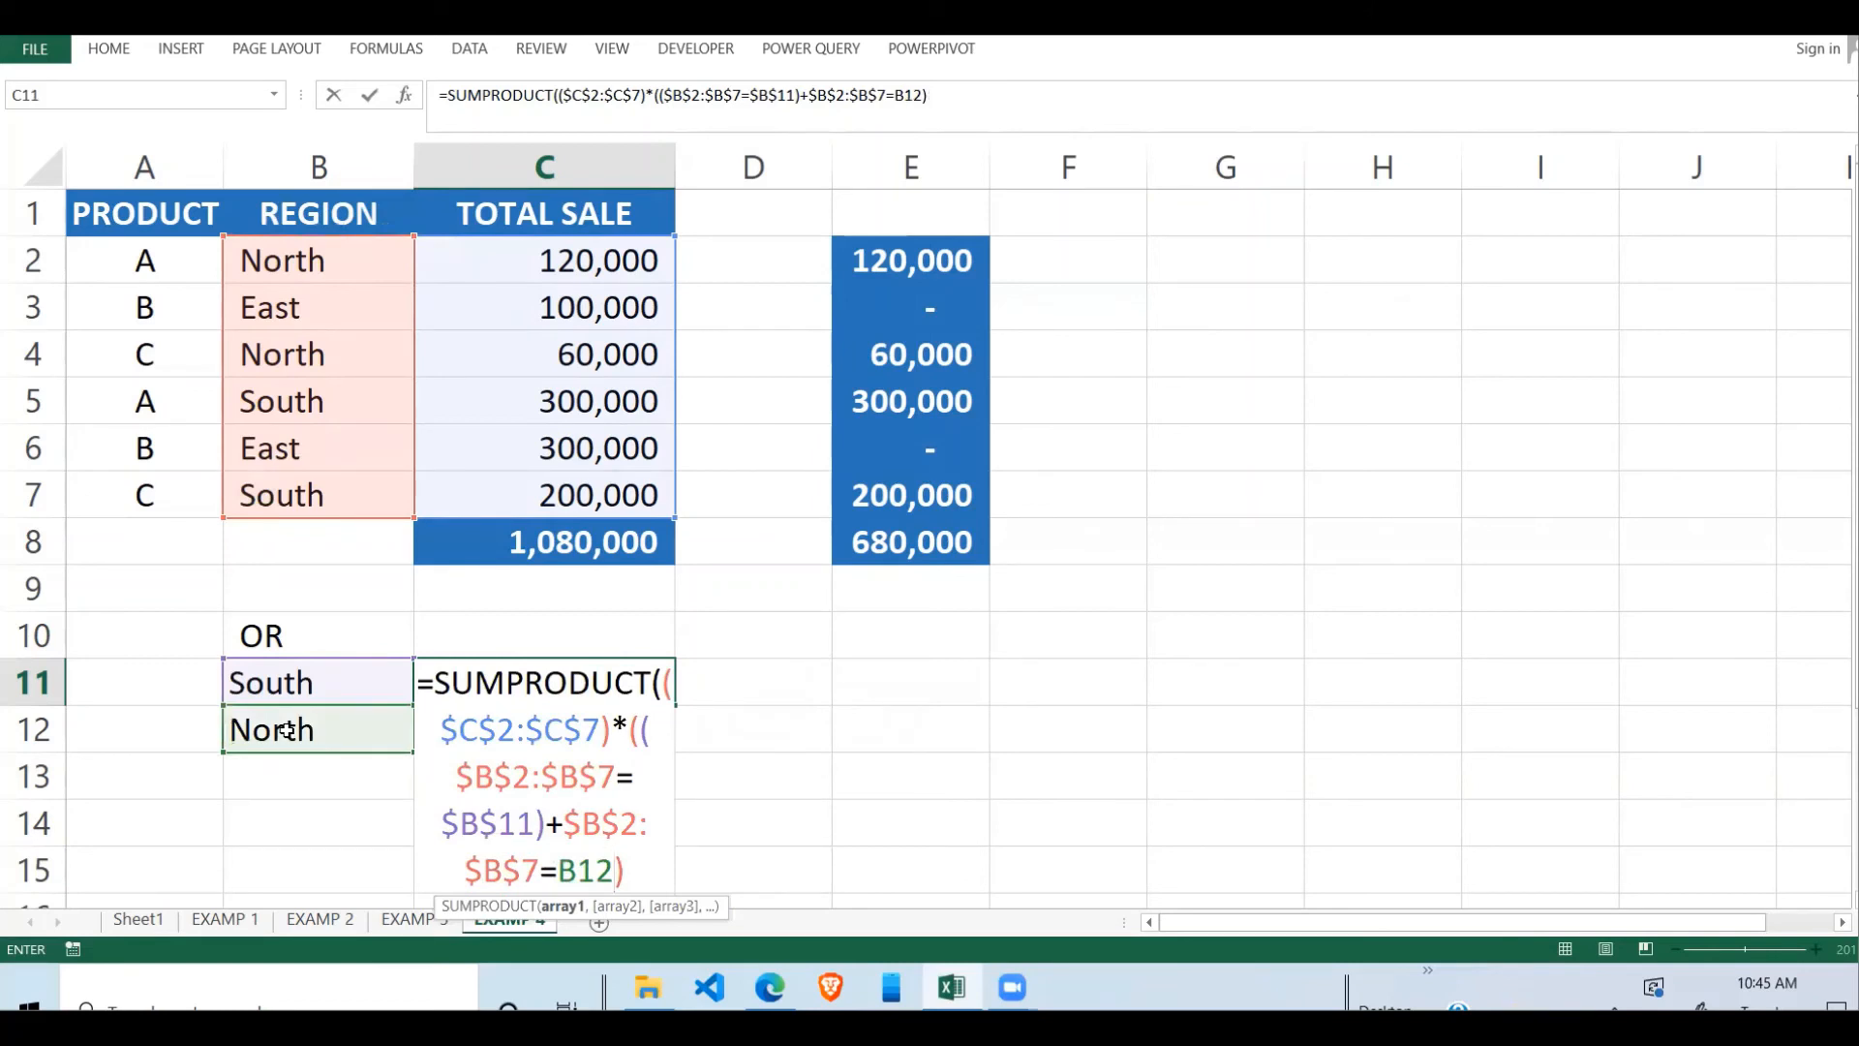
{"action": "key", "text": "F4"}
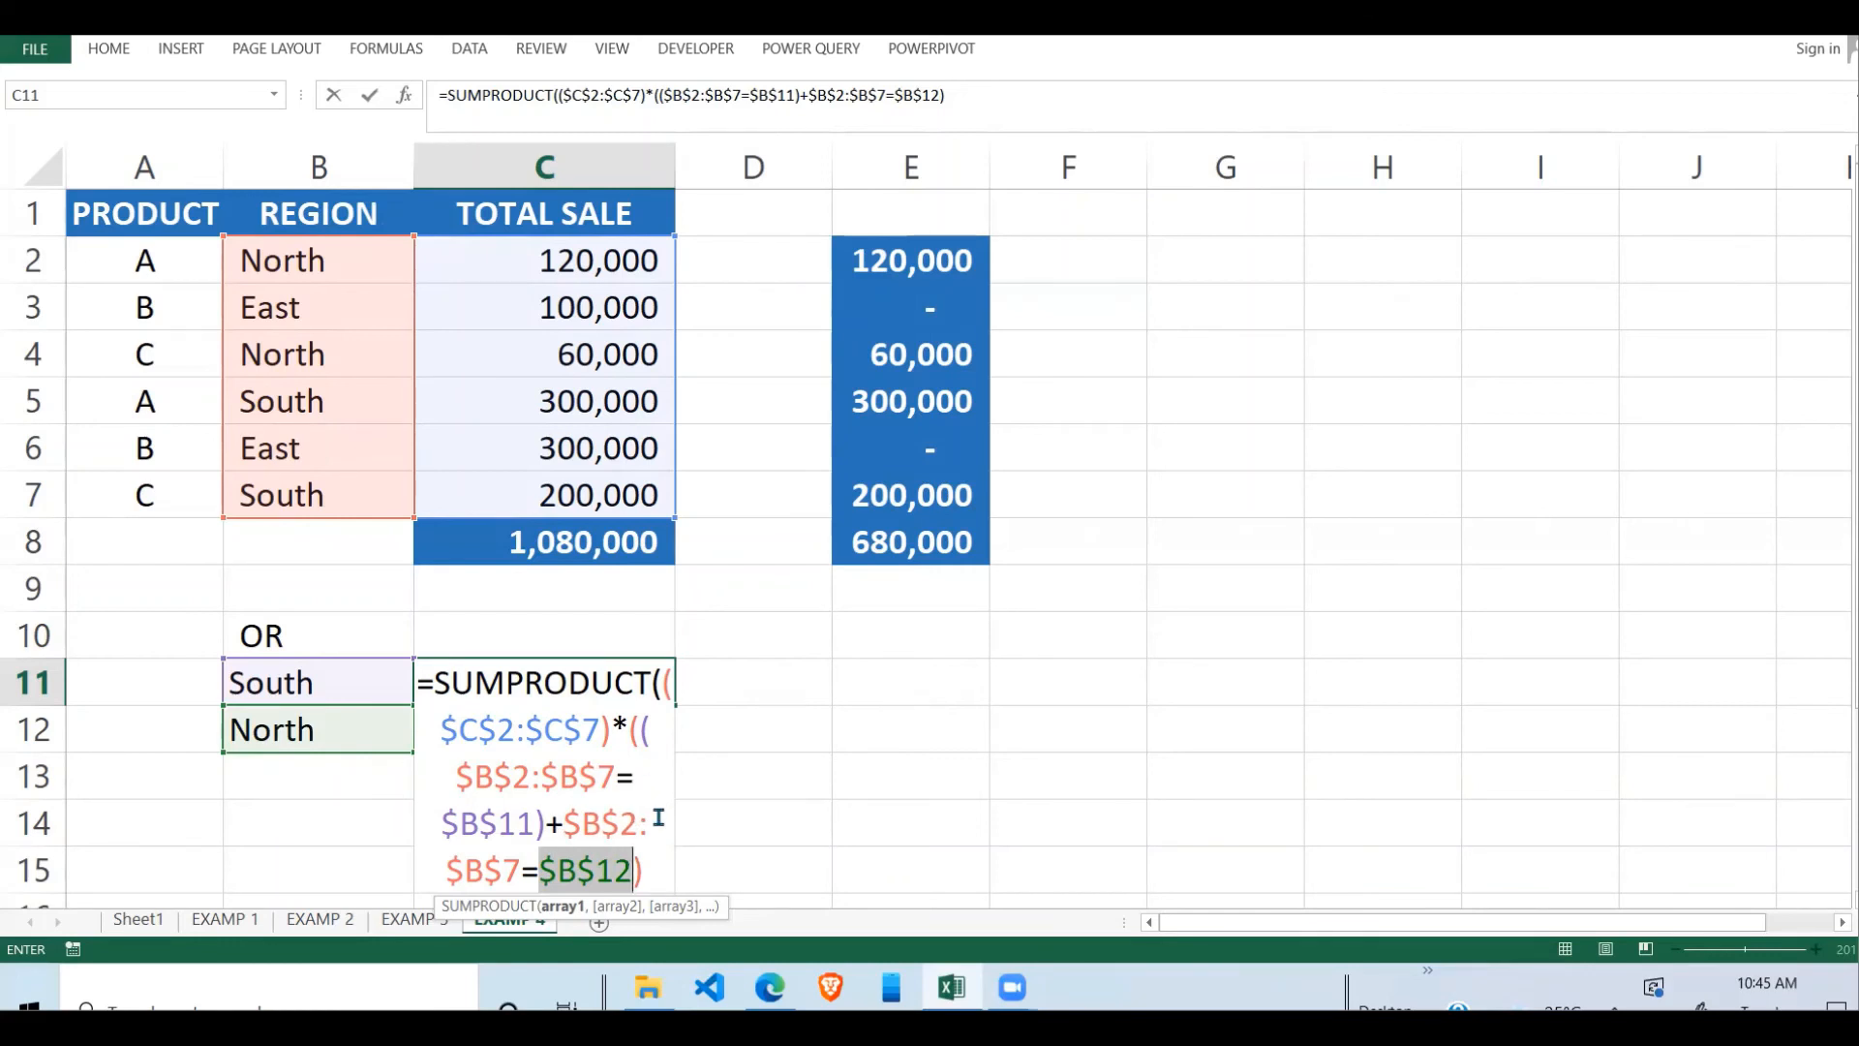
{"action": "key", "text": "Return"}
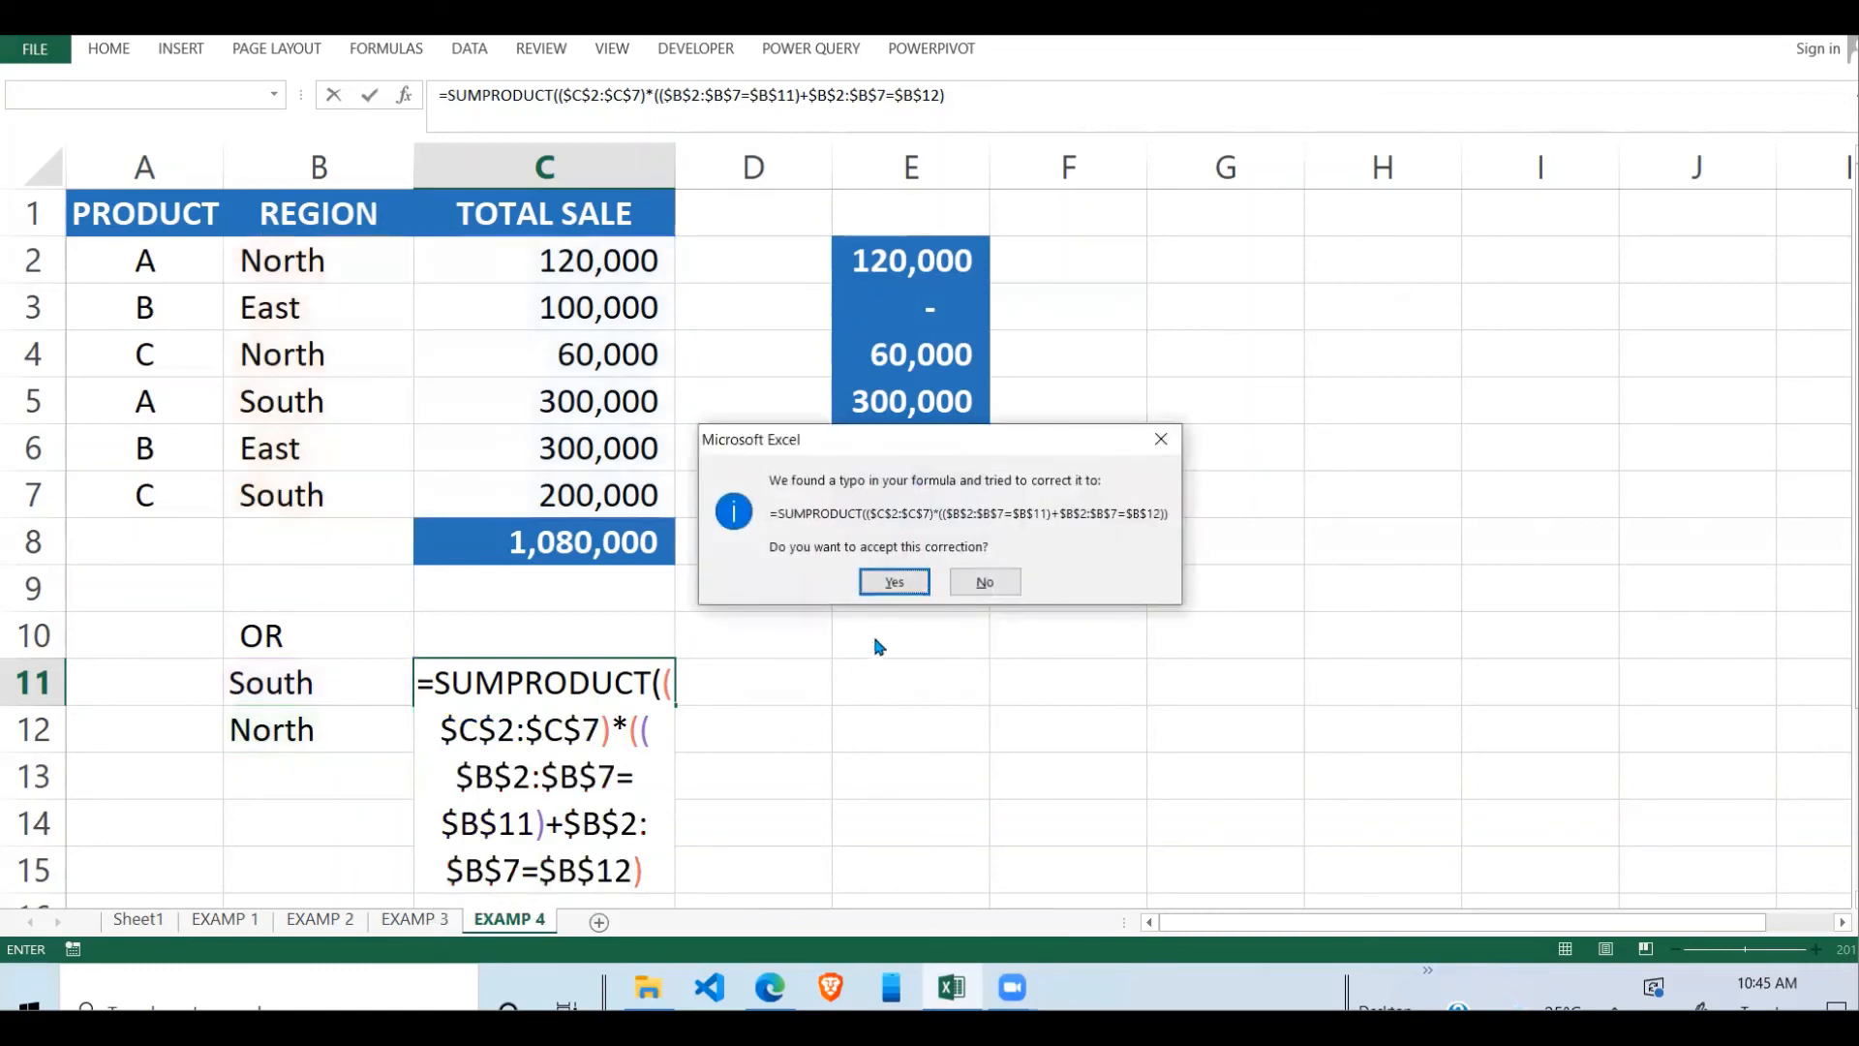
{"action": "left_click", "coordinate": [893, 582]}
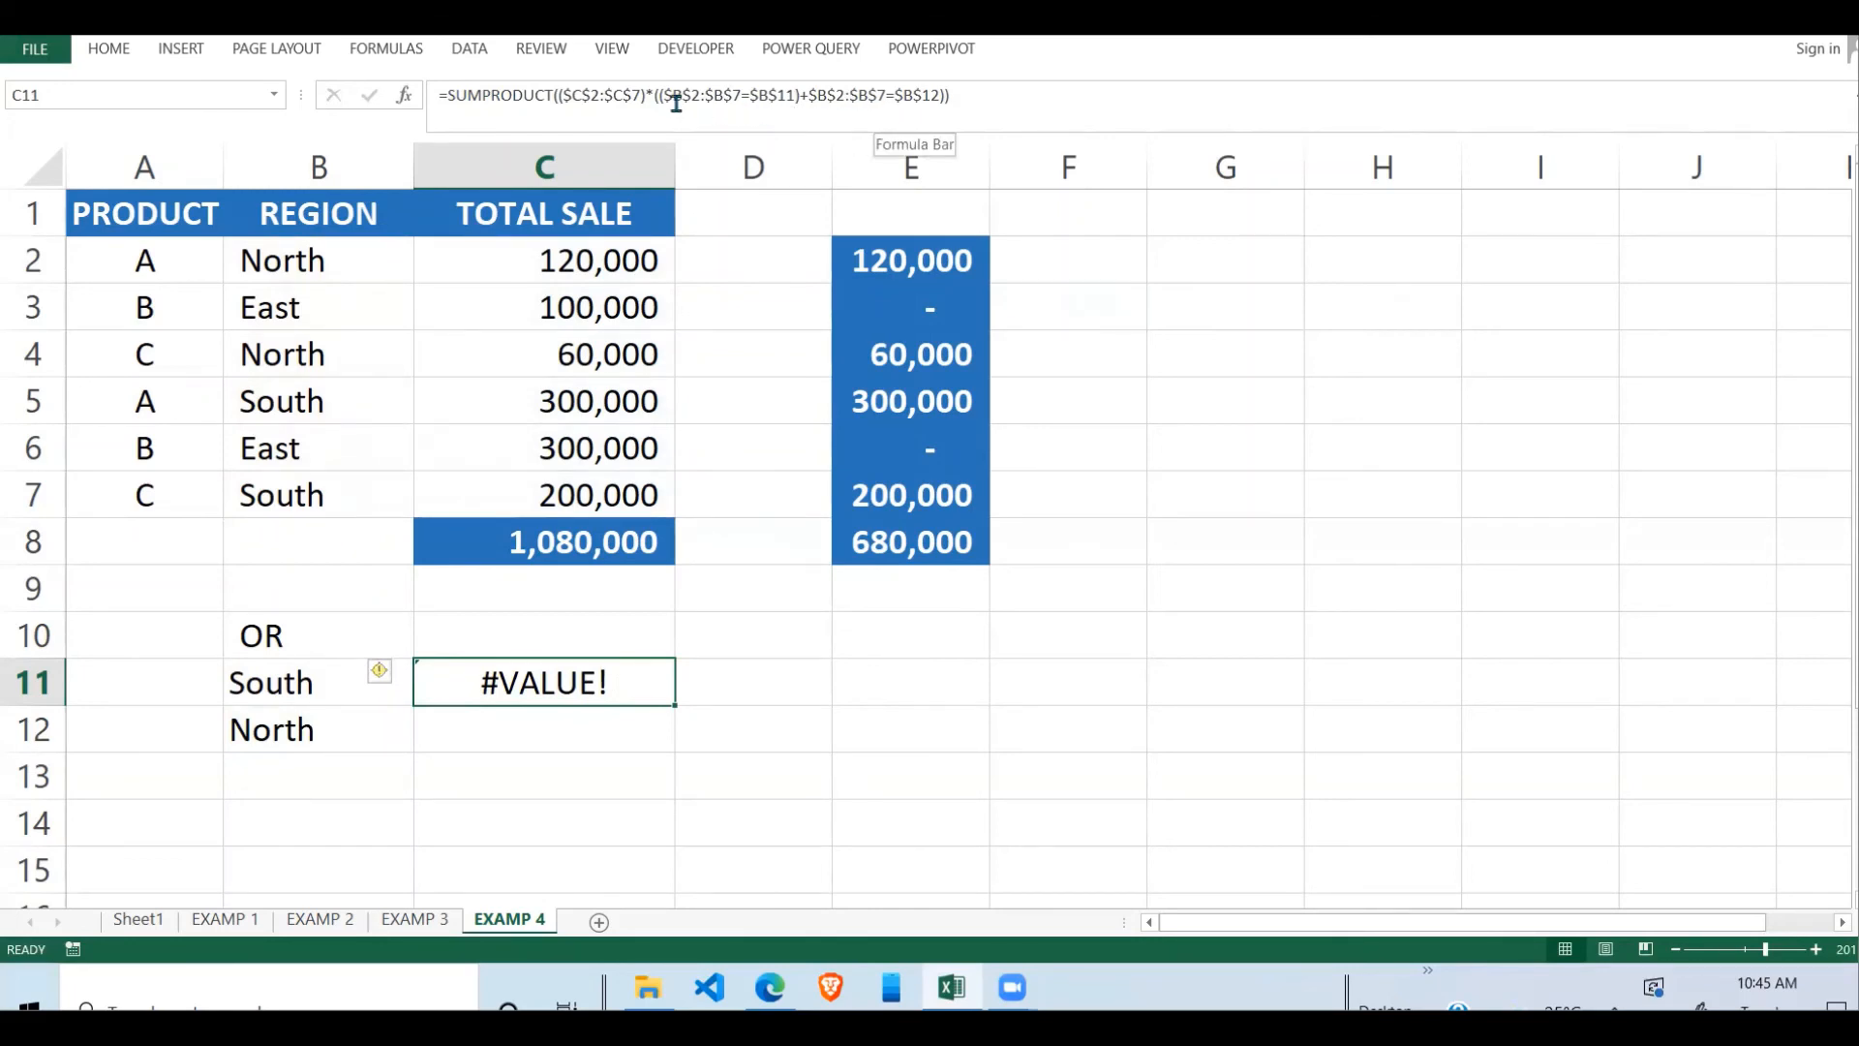
- Enclose the second region test in C11's formula in its own parentheses and accept the proposed correction
{"action": "left_click", "coordinate": [810, 97]}
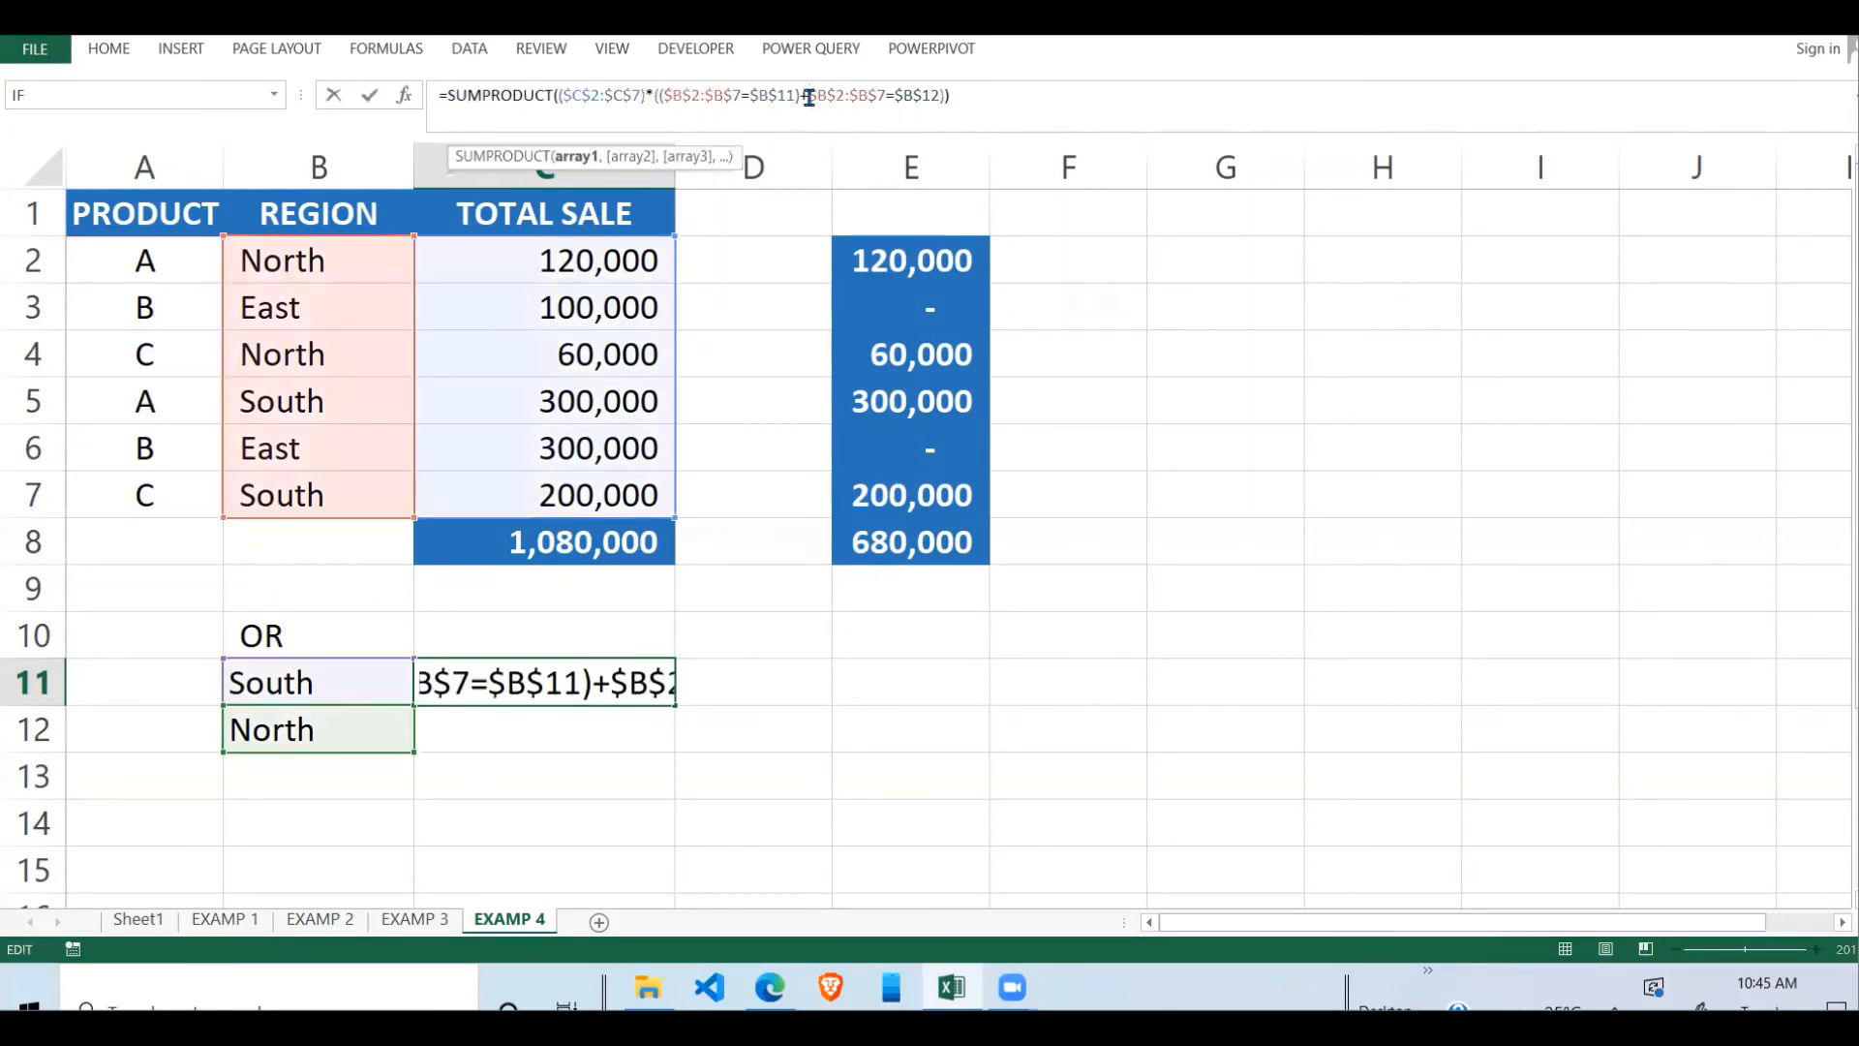
{"action": "type", "text": "("}
{"action": "key", "text": "Return"}
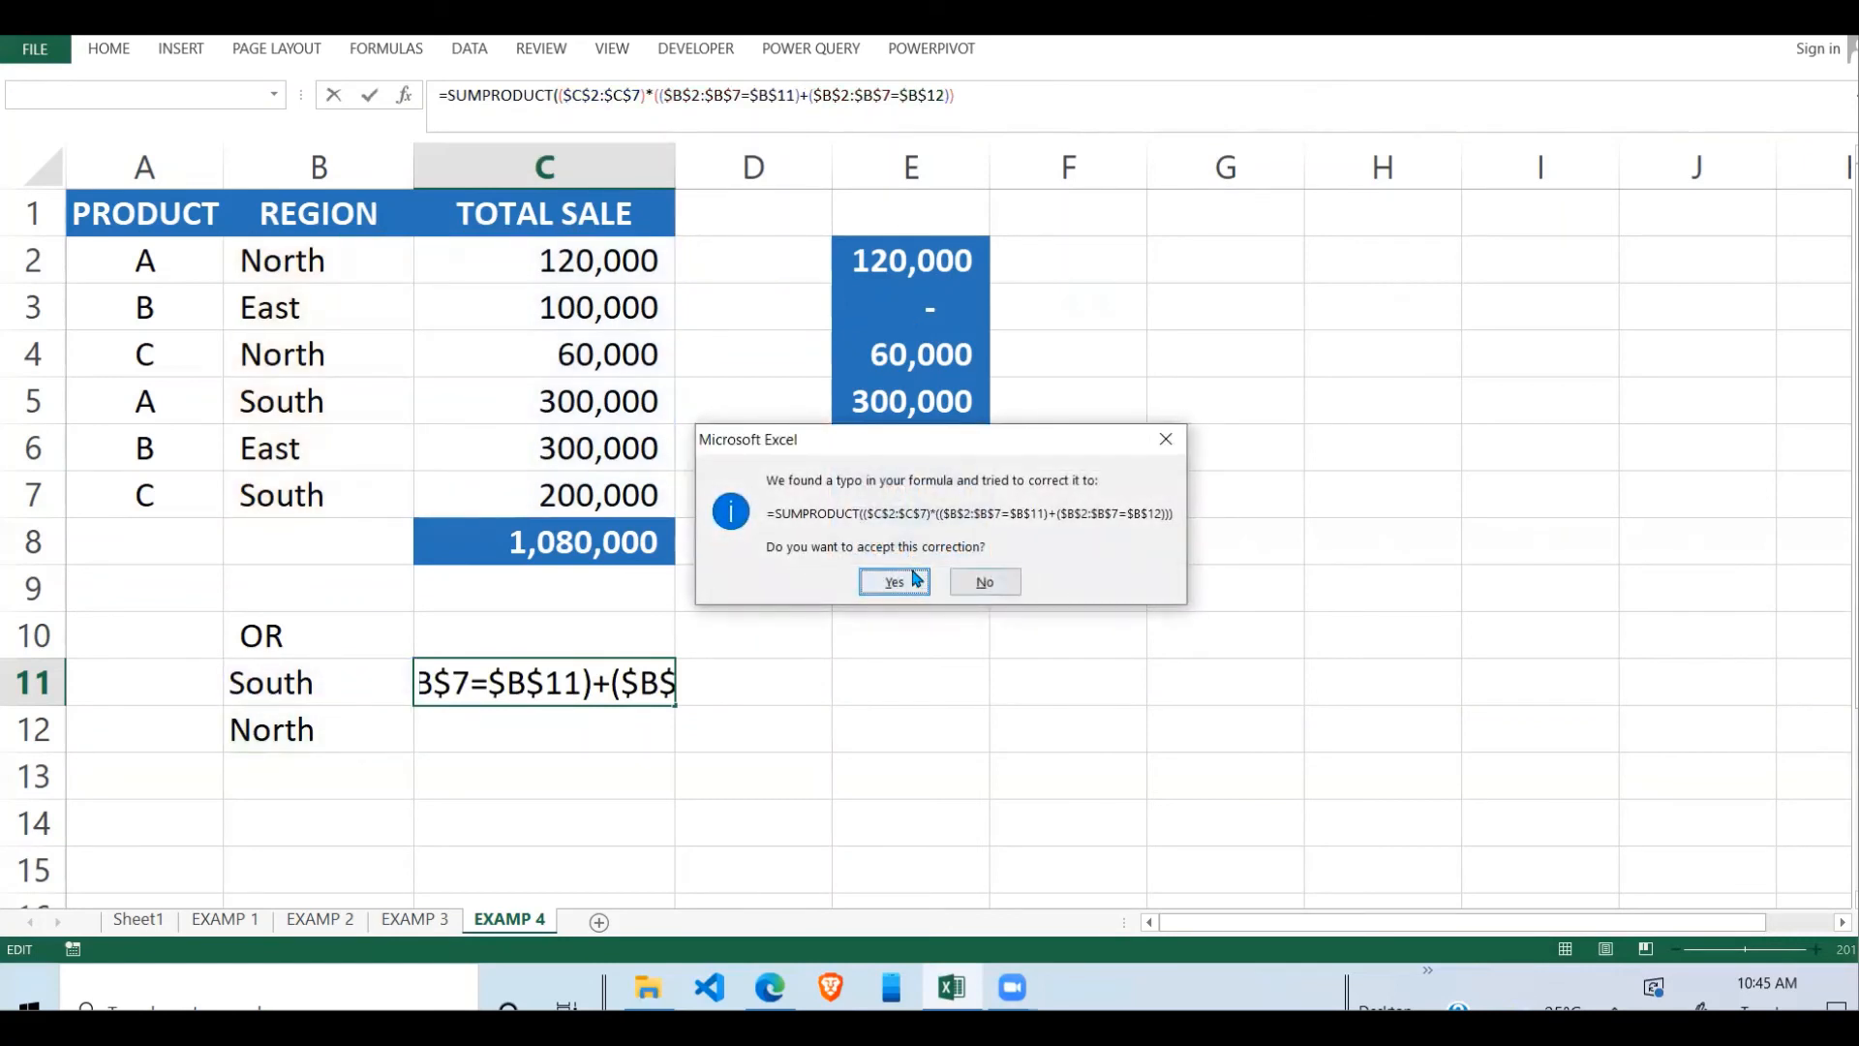
{"action": "left_click", "coordinate": [893, 582]}
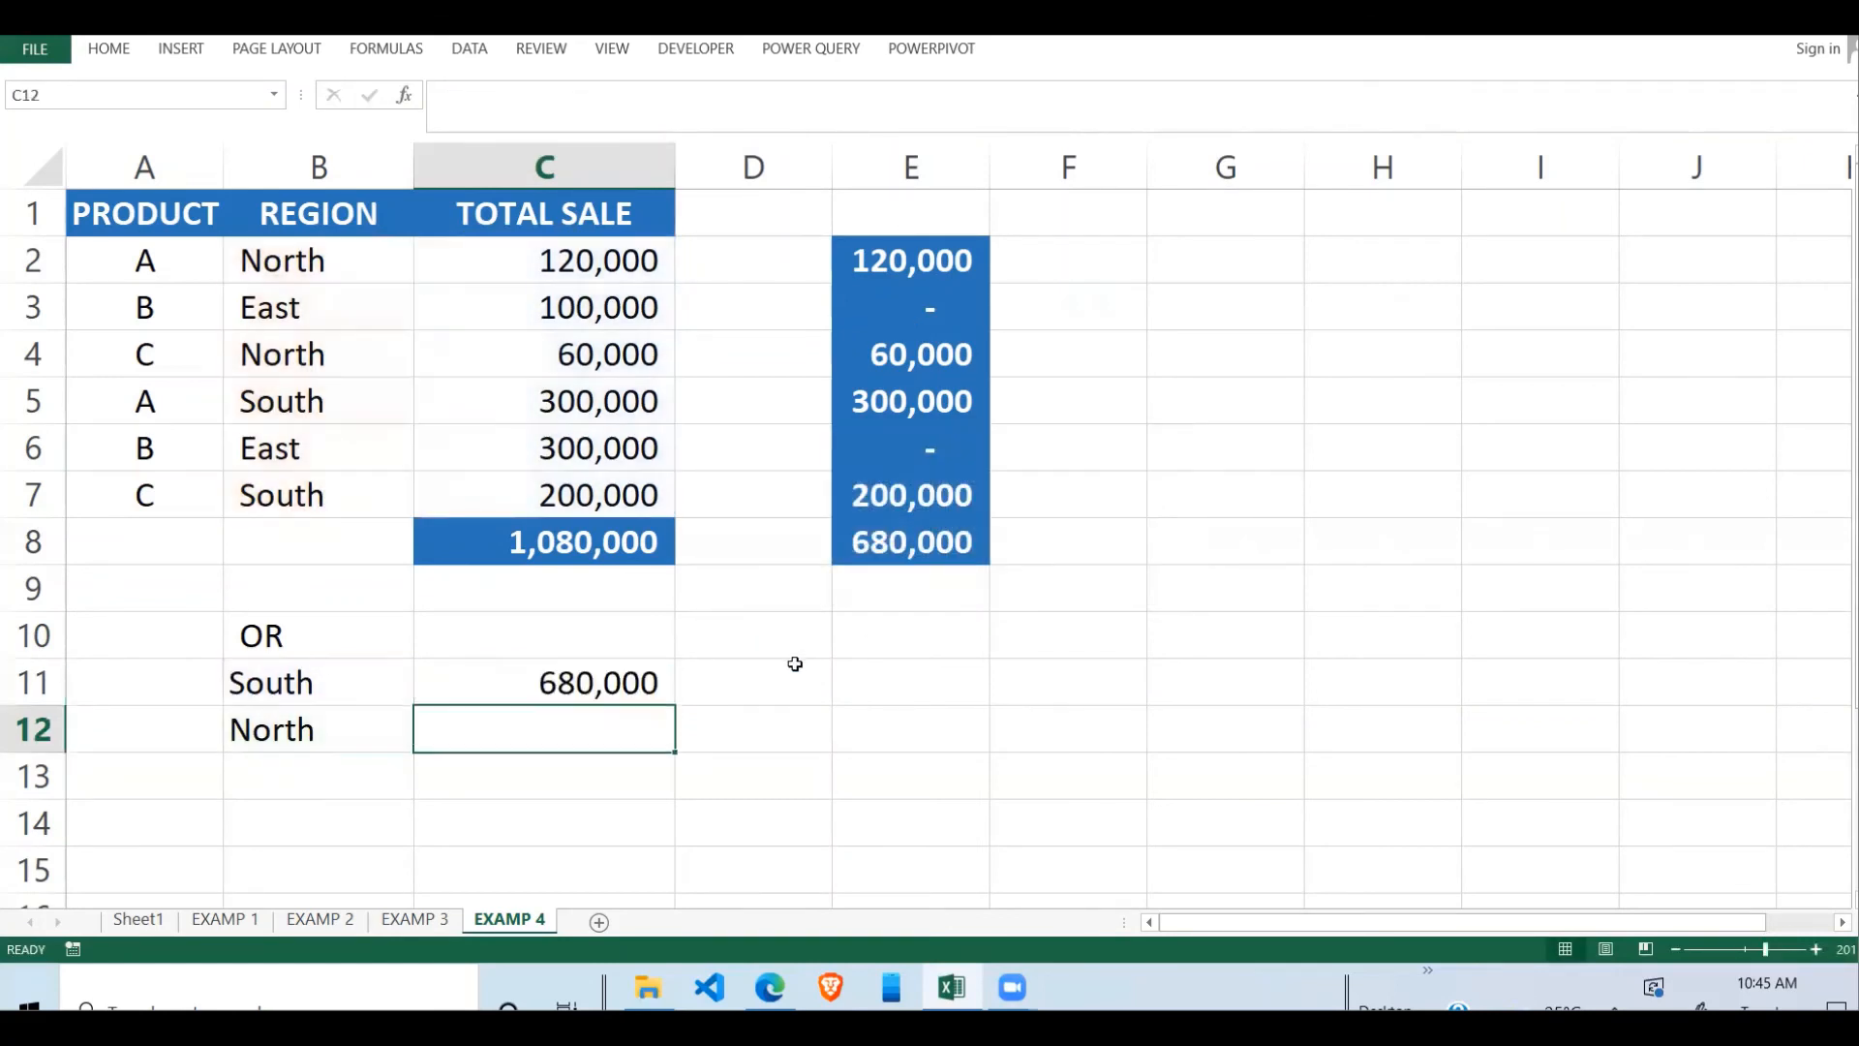
- Examine C11's formula and total against the OR criteria in B11:B12 and the region list in B2:B7
{"action": "left_click", "coordinate": [648, 685]}
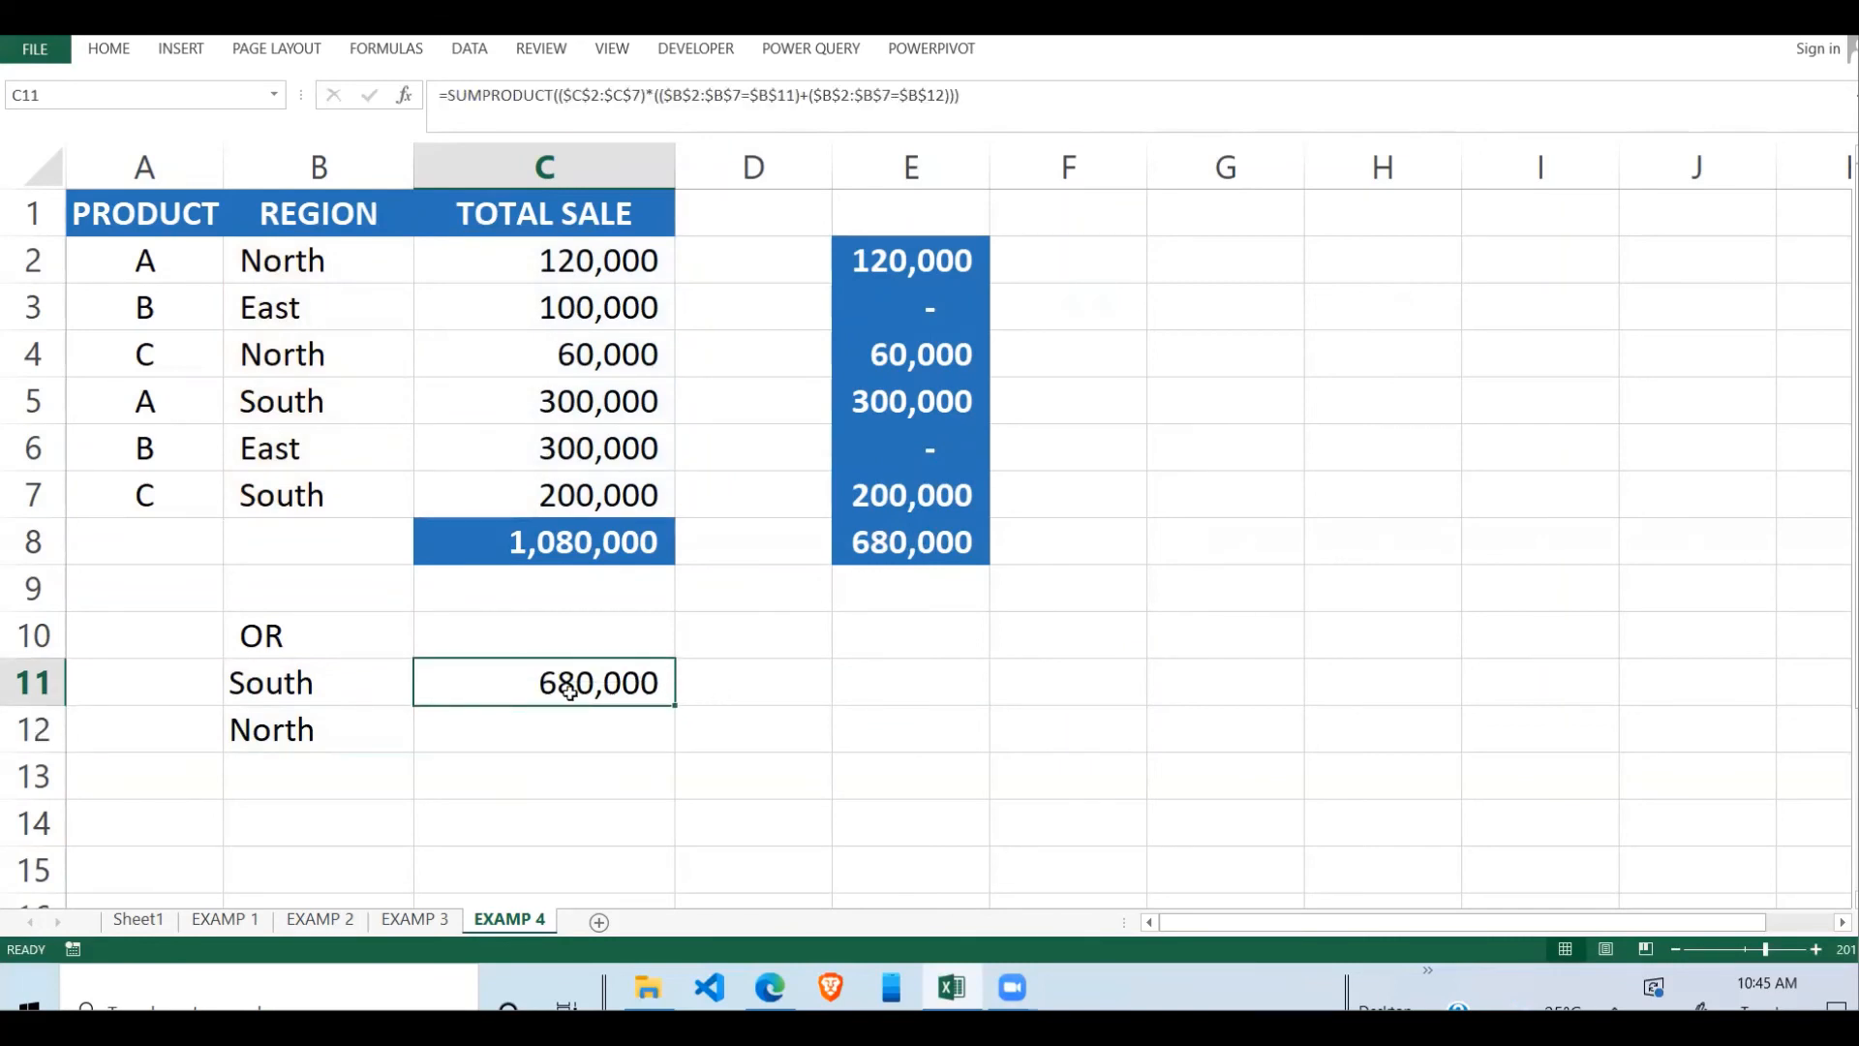
{"action": "left_click", "coordinate": [308, 686]}
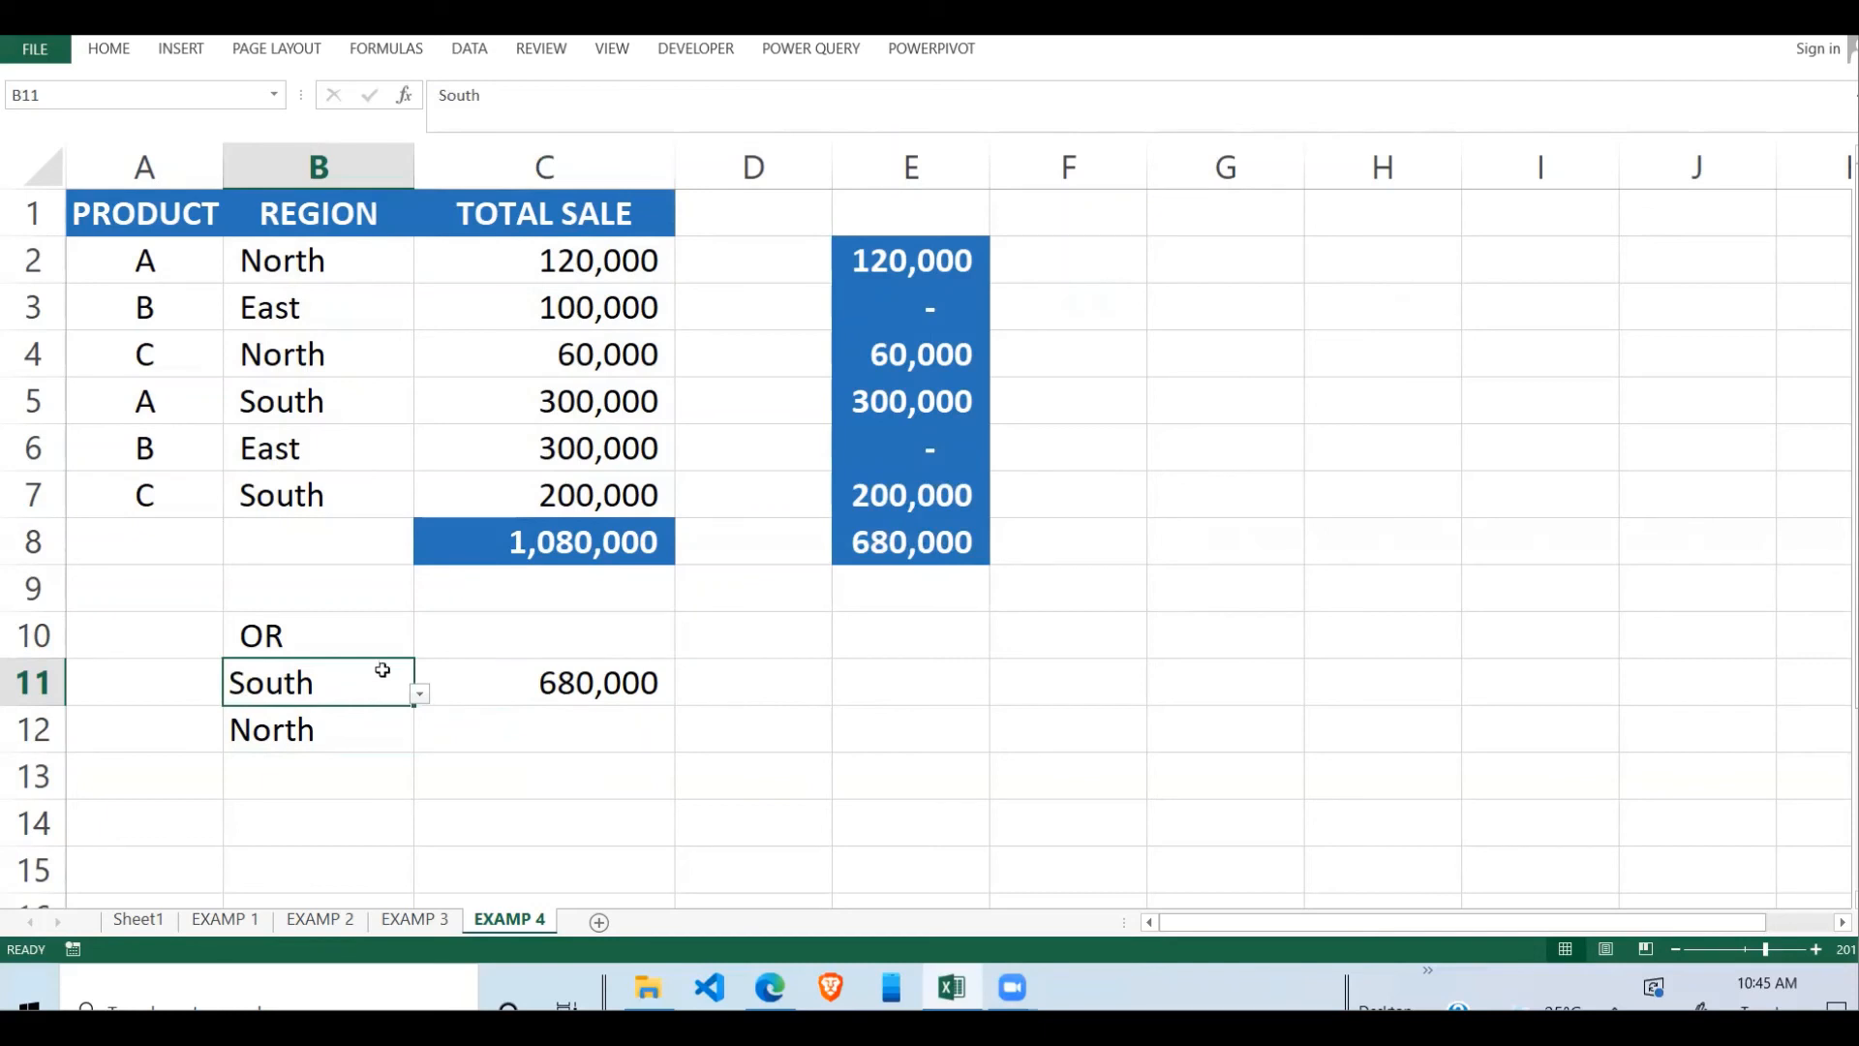
{"action": "left_click_drag", "start_coordinate": [319, 254], "coordinate": [327, 490]}
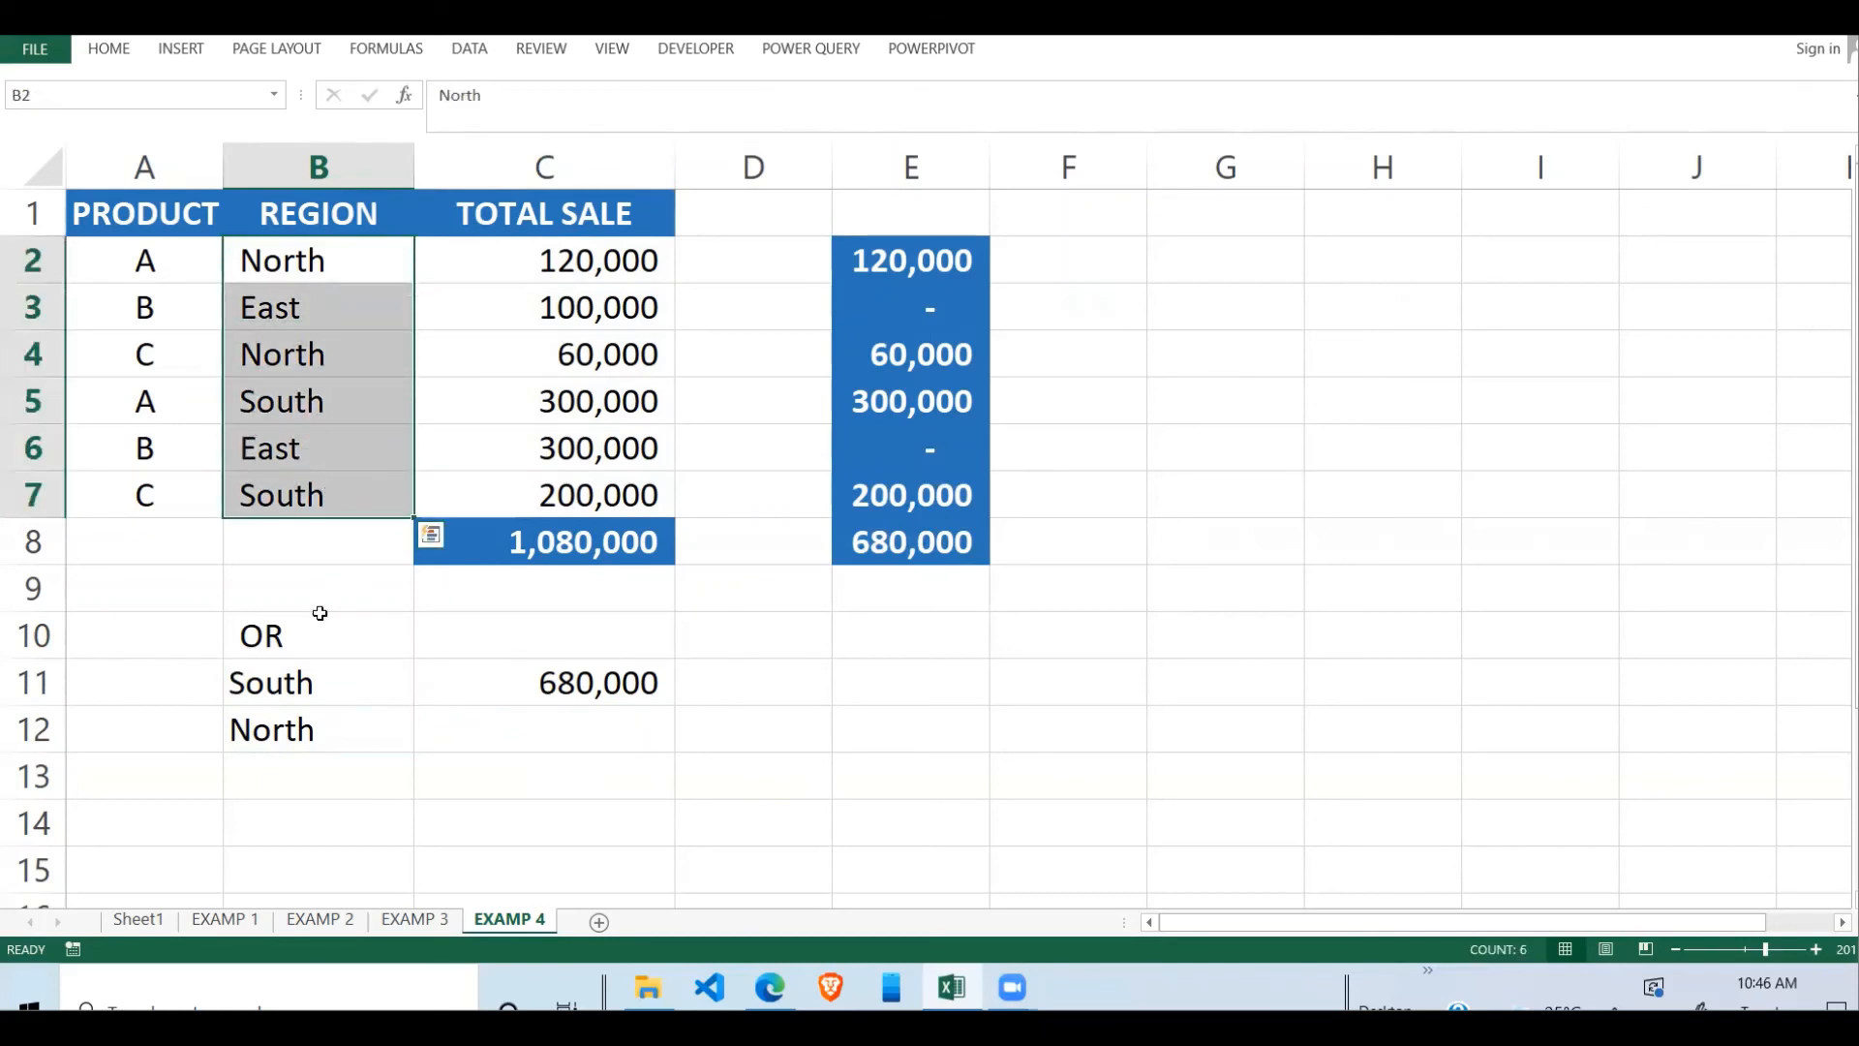
{"action": "left_click", "coordinate": [308, 687]}
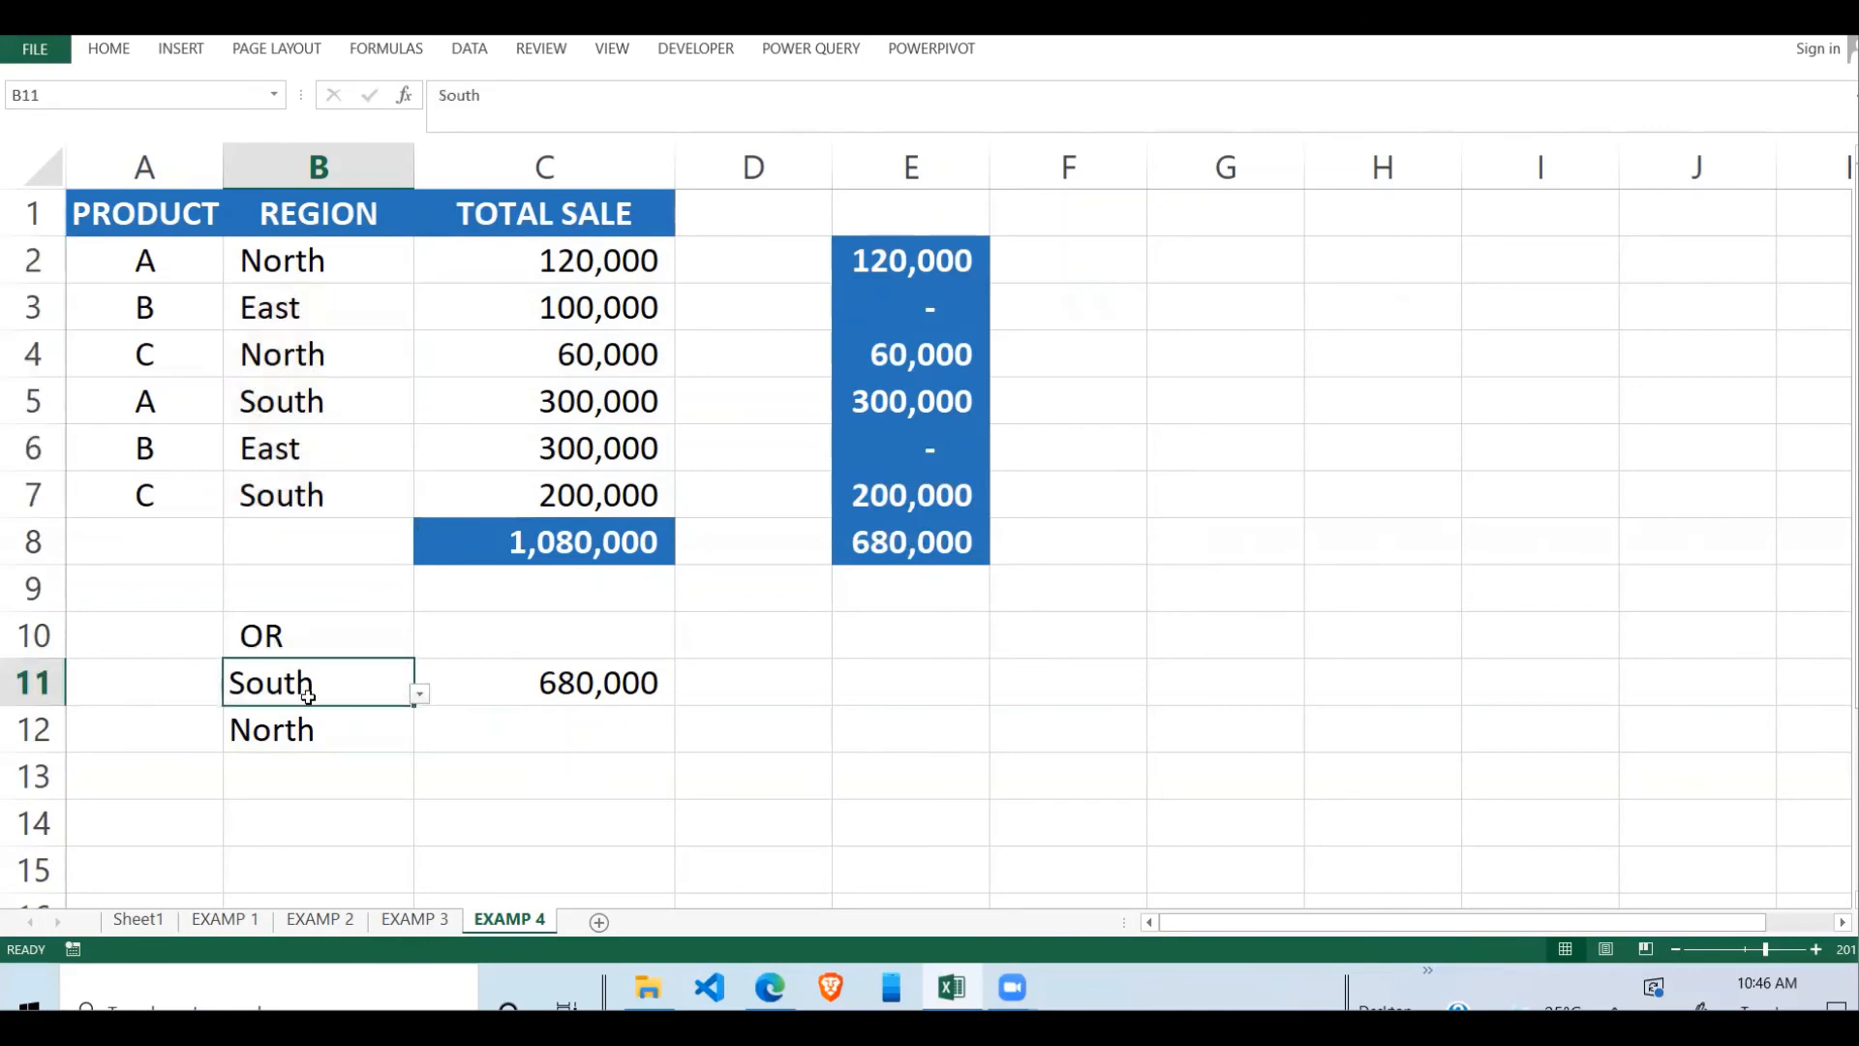
{"action": "left_click", "coordinate": [306, 730]}
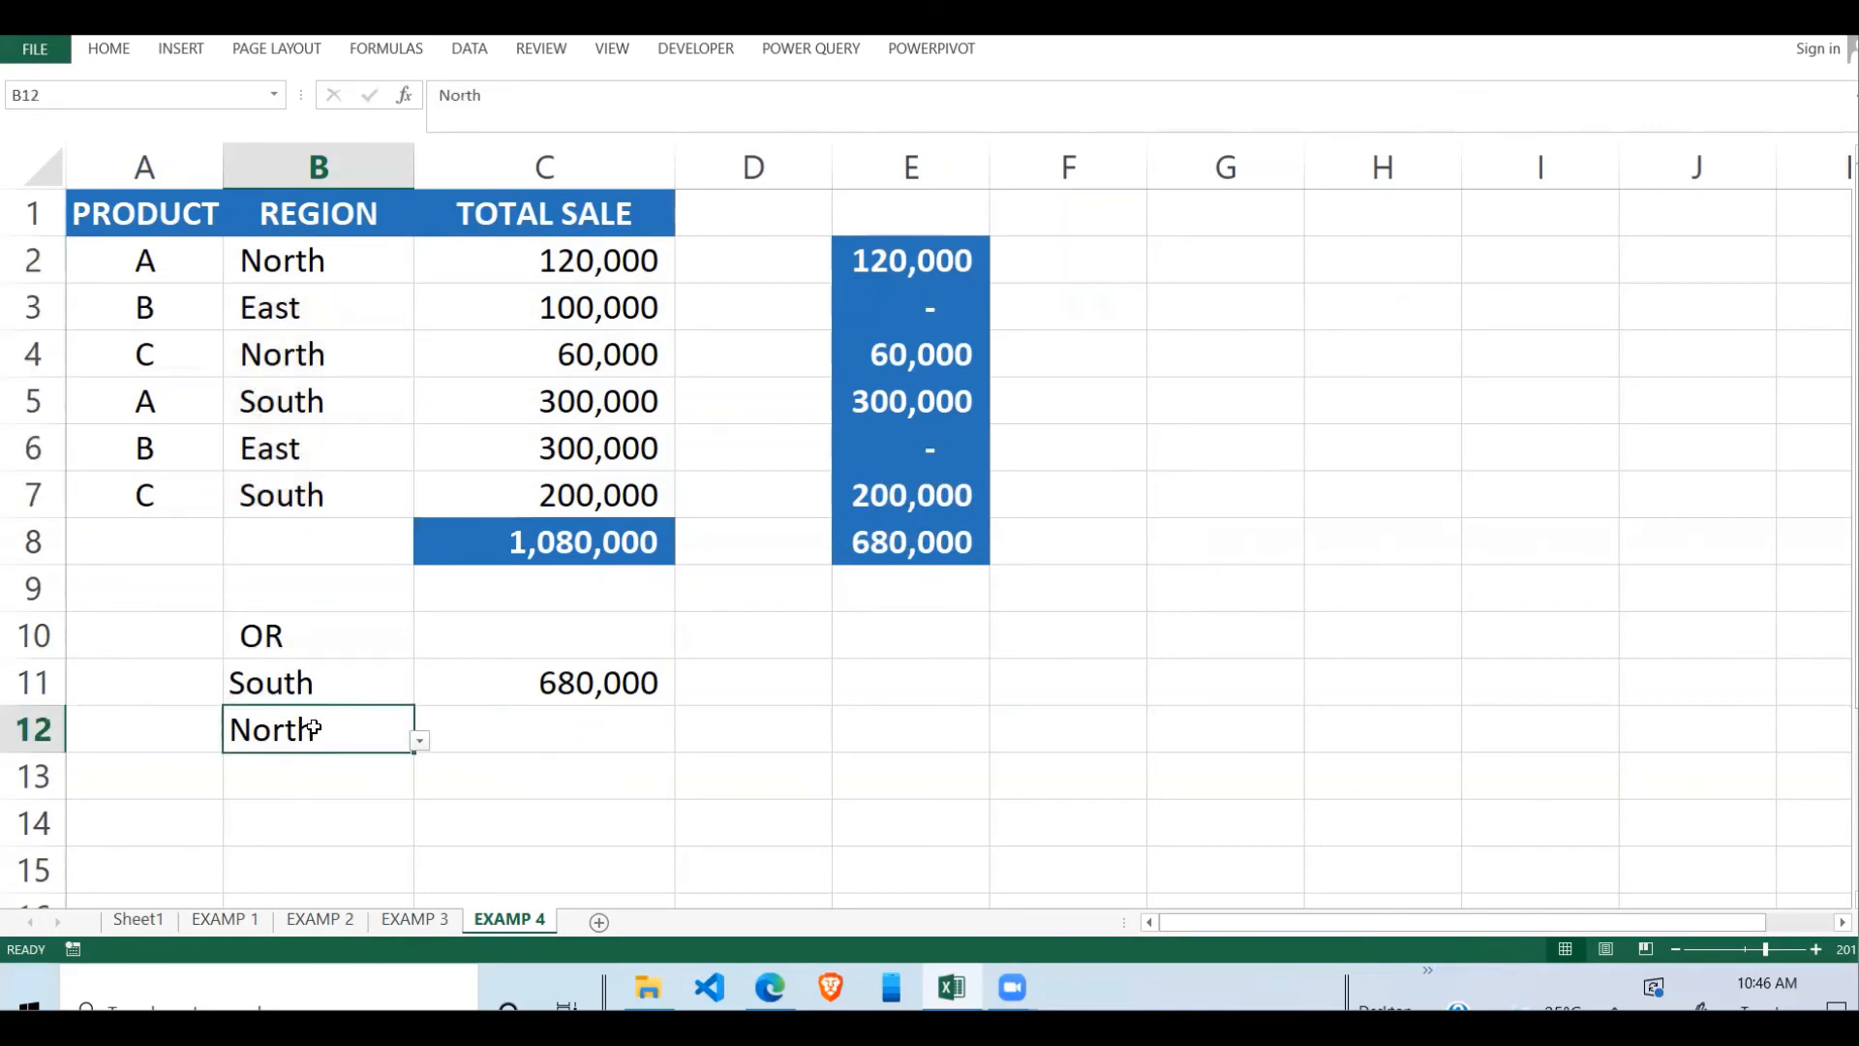
{"action": "left_click", "coordinate": [594, 672]}
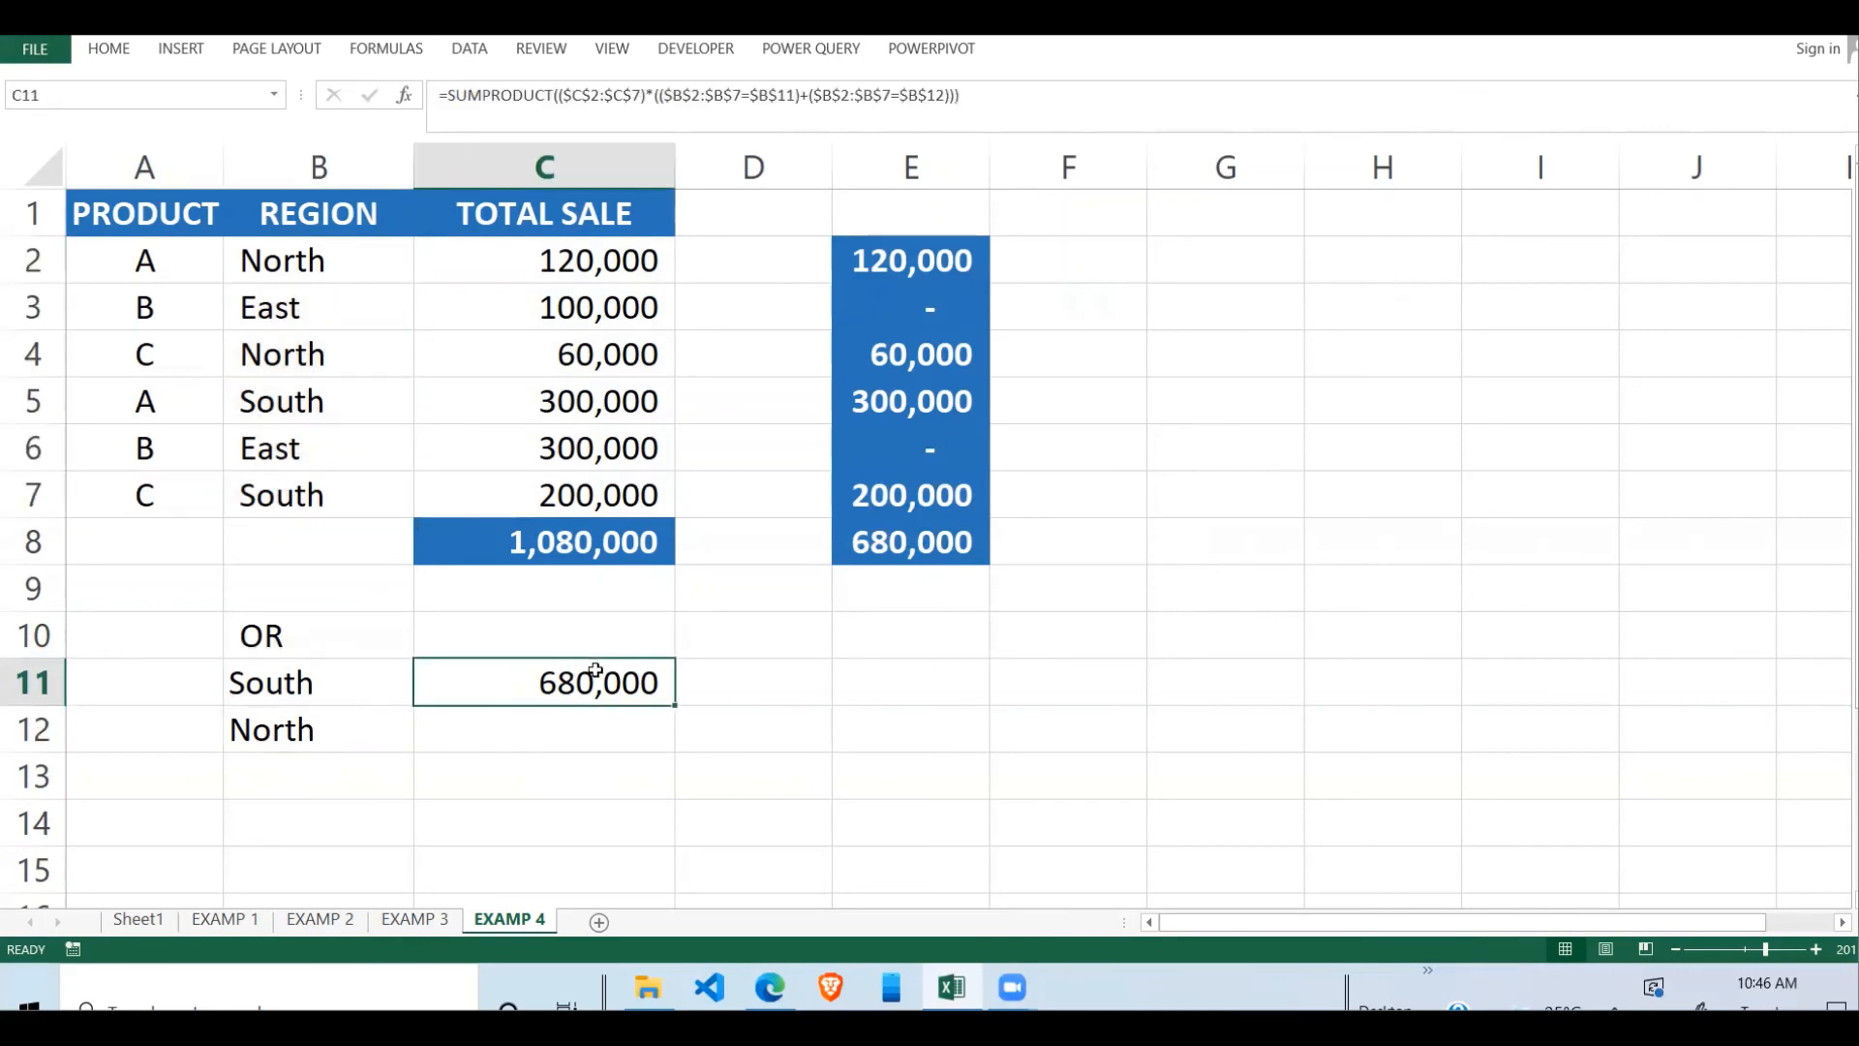
{"action": "left_click_drag", "start_coordinate": [319, 684], "coordinate": [303, 730]}
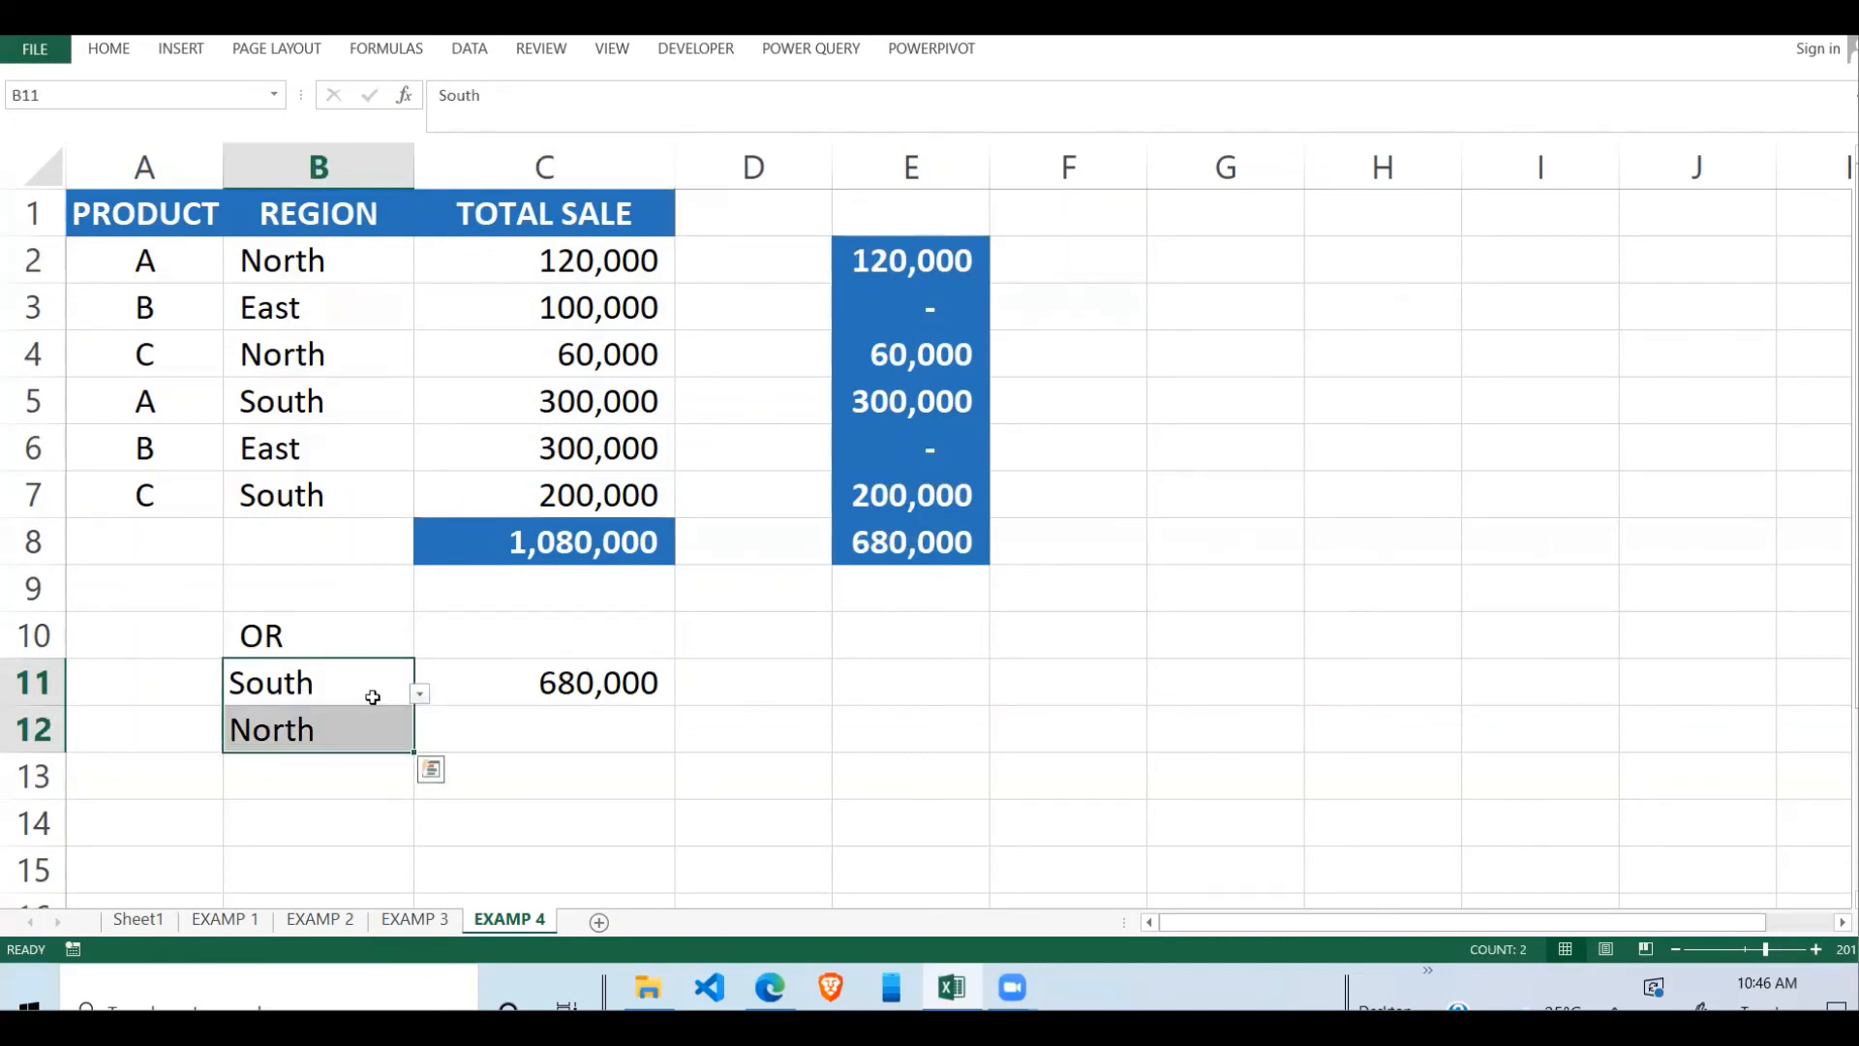
{"action": "left_click", "coordinate": [365, 258]}
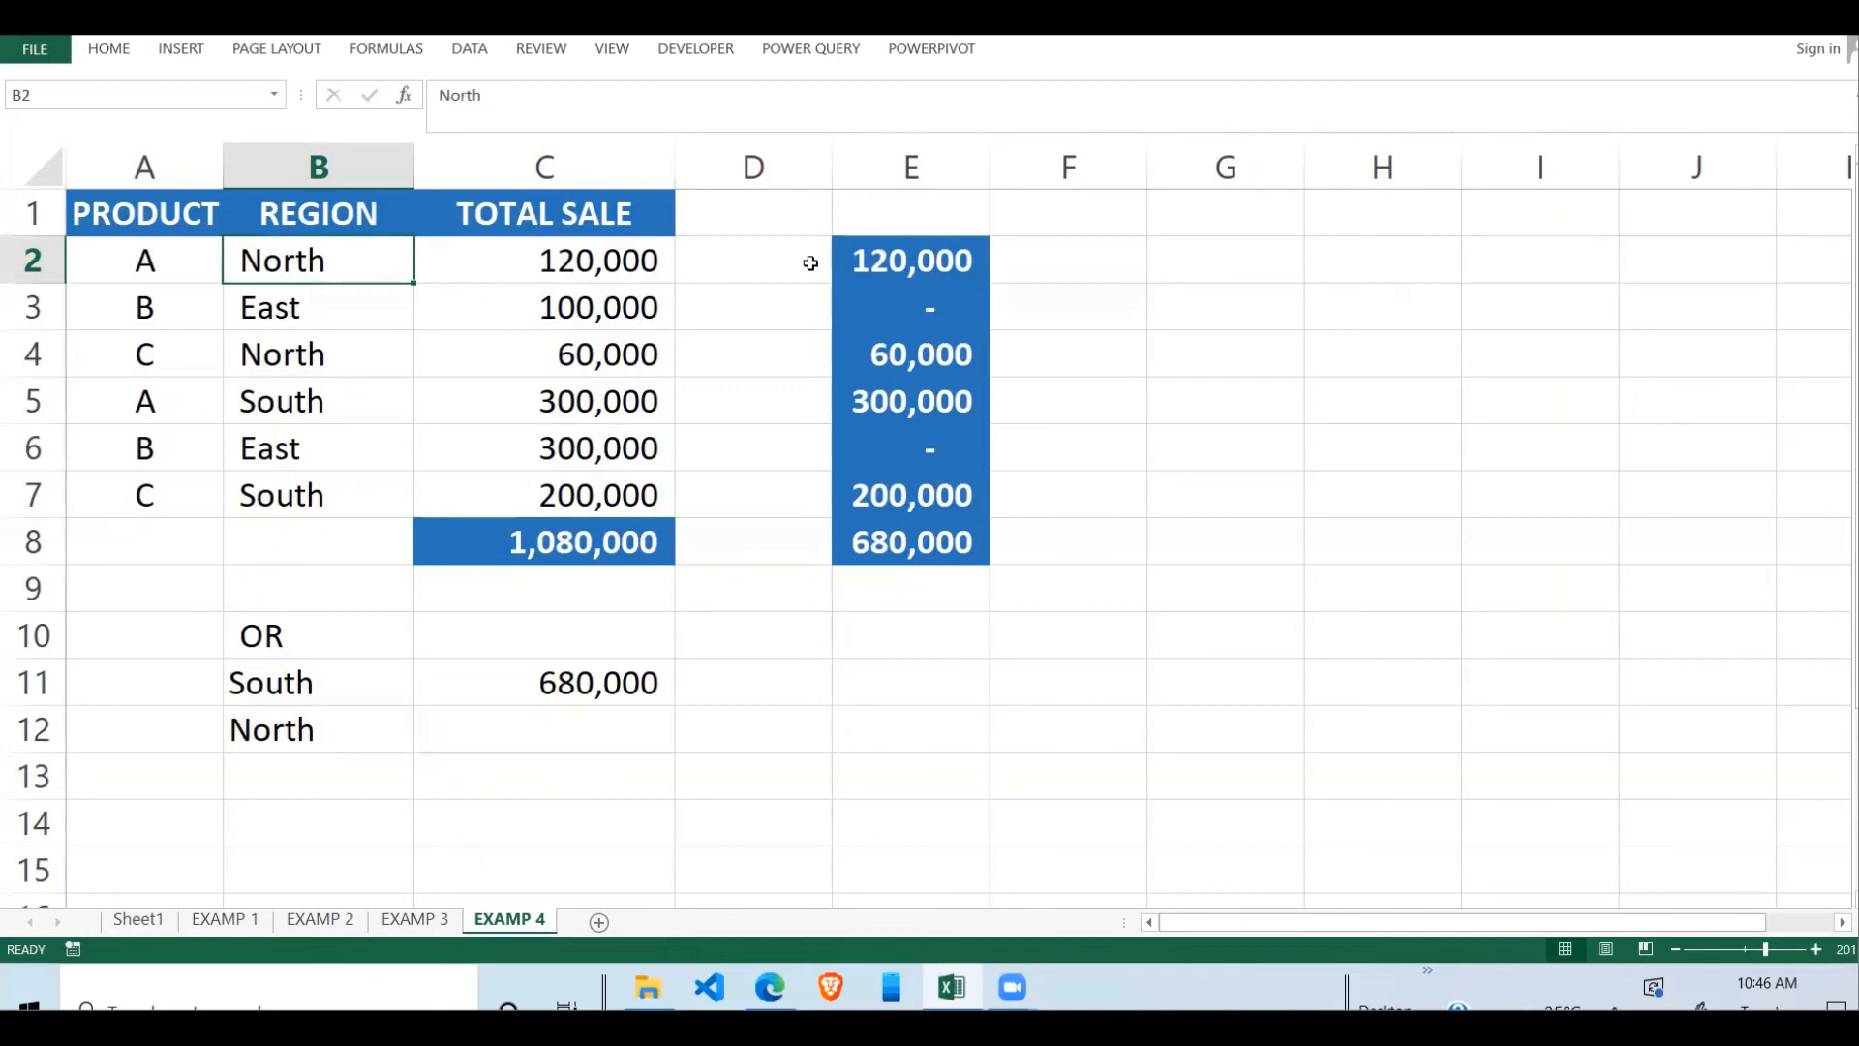
- Enter a formula in E2 that references the region in B2
{"action": "left_click", "coordinate": [938, 260]}
{"action": "type", "text": "="}
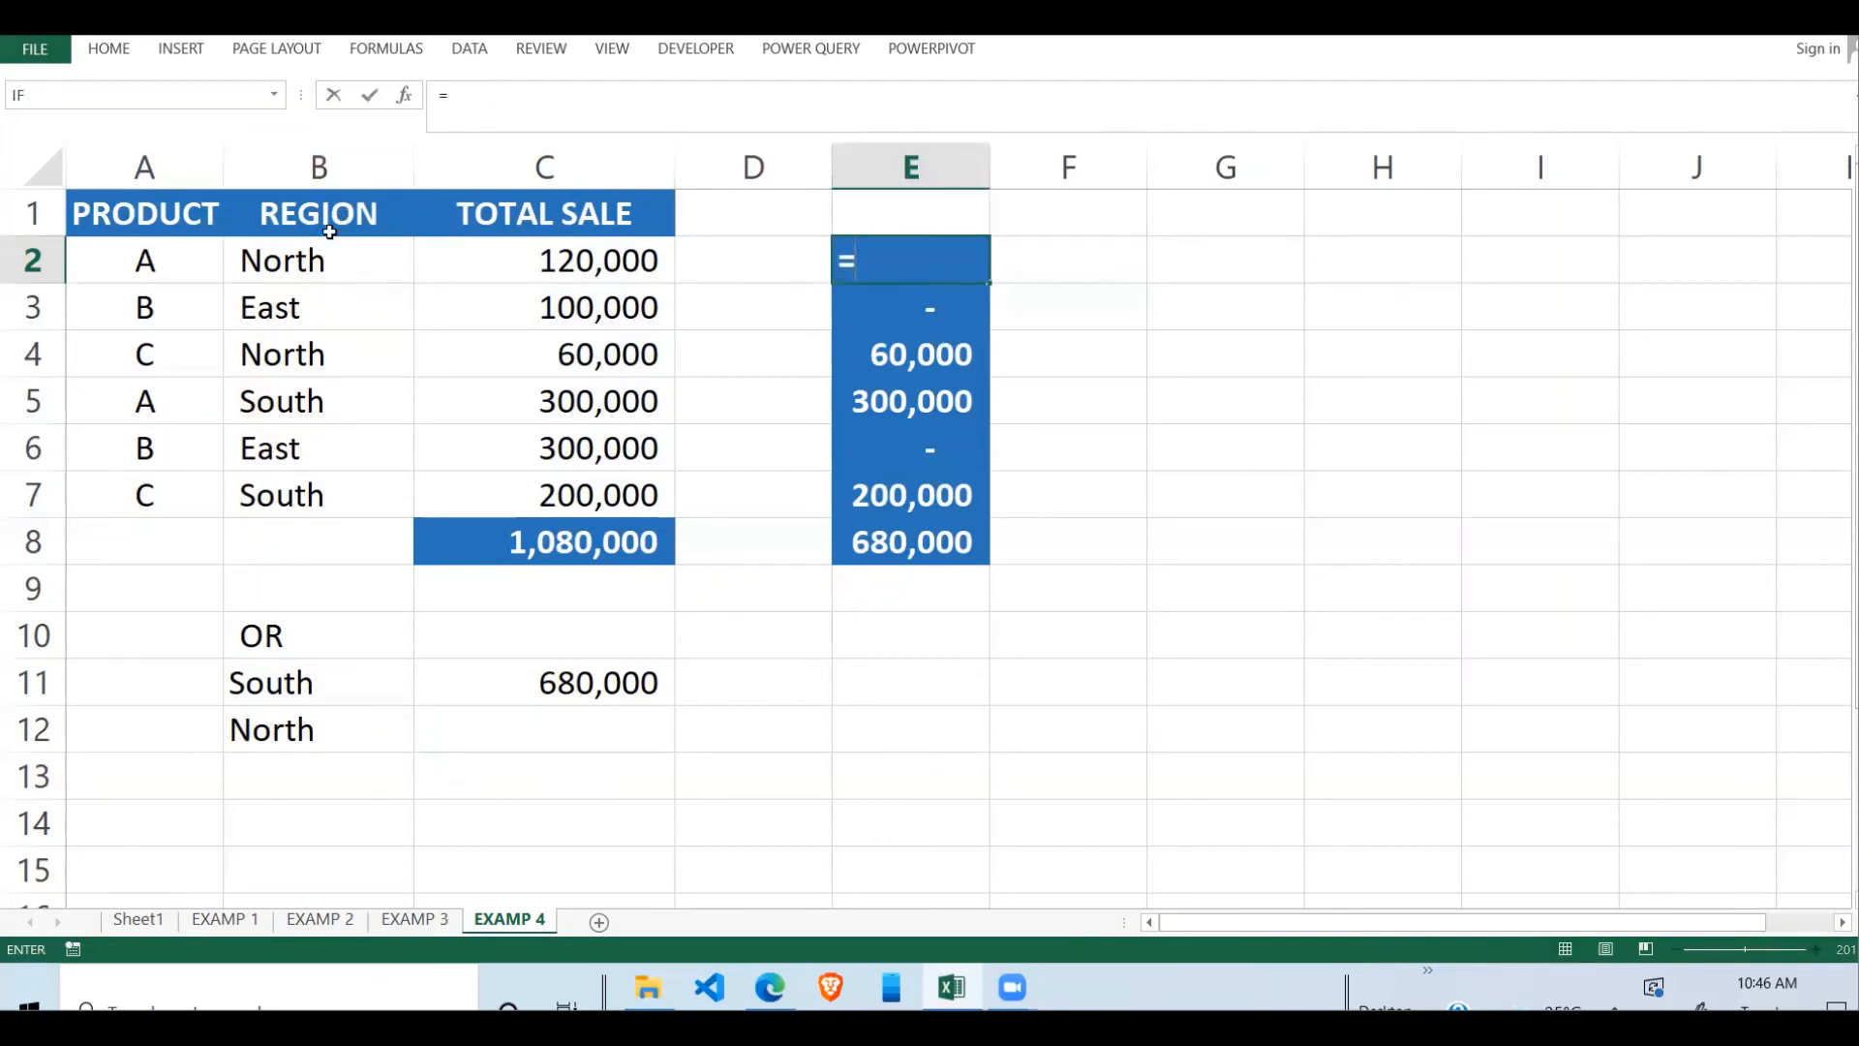
{"action": "left_click", "coordinate": [310, 256]}
{"action": "key", "text": "Return"}
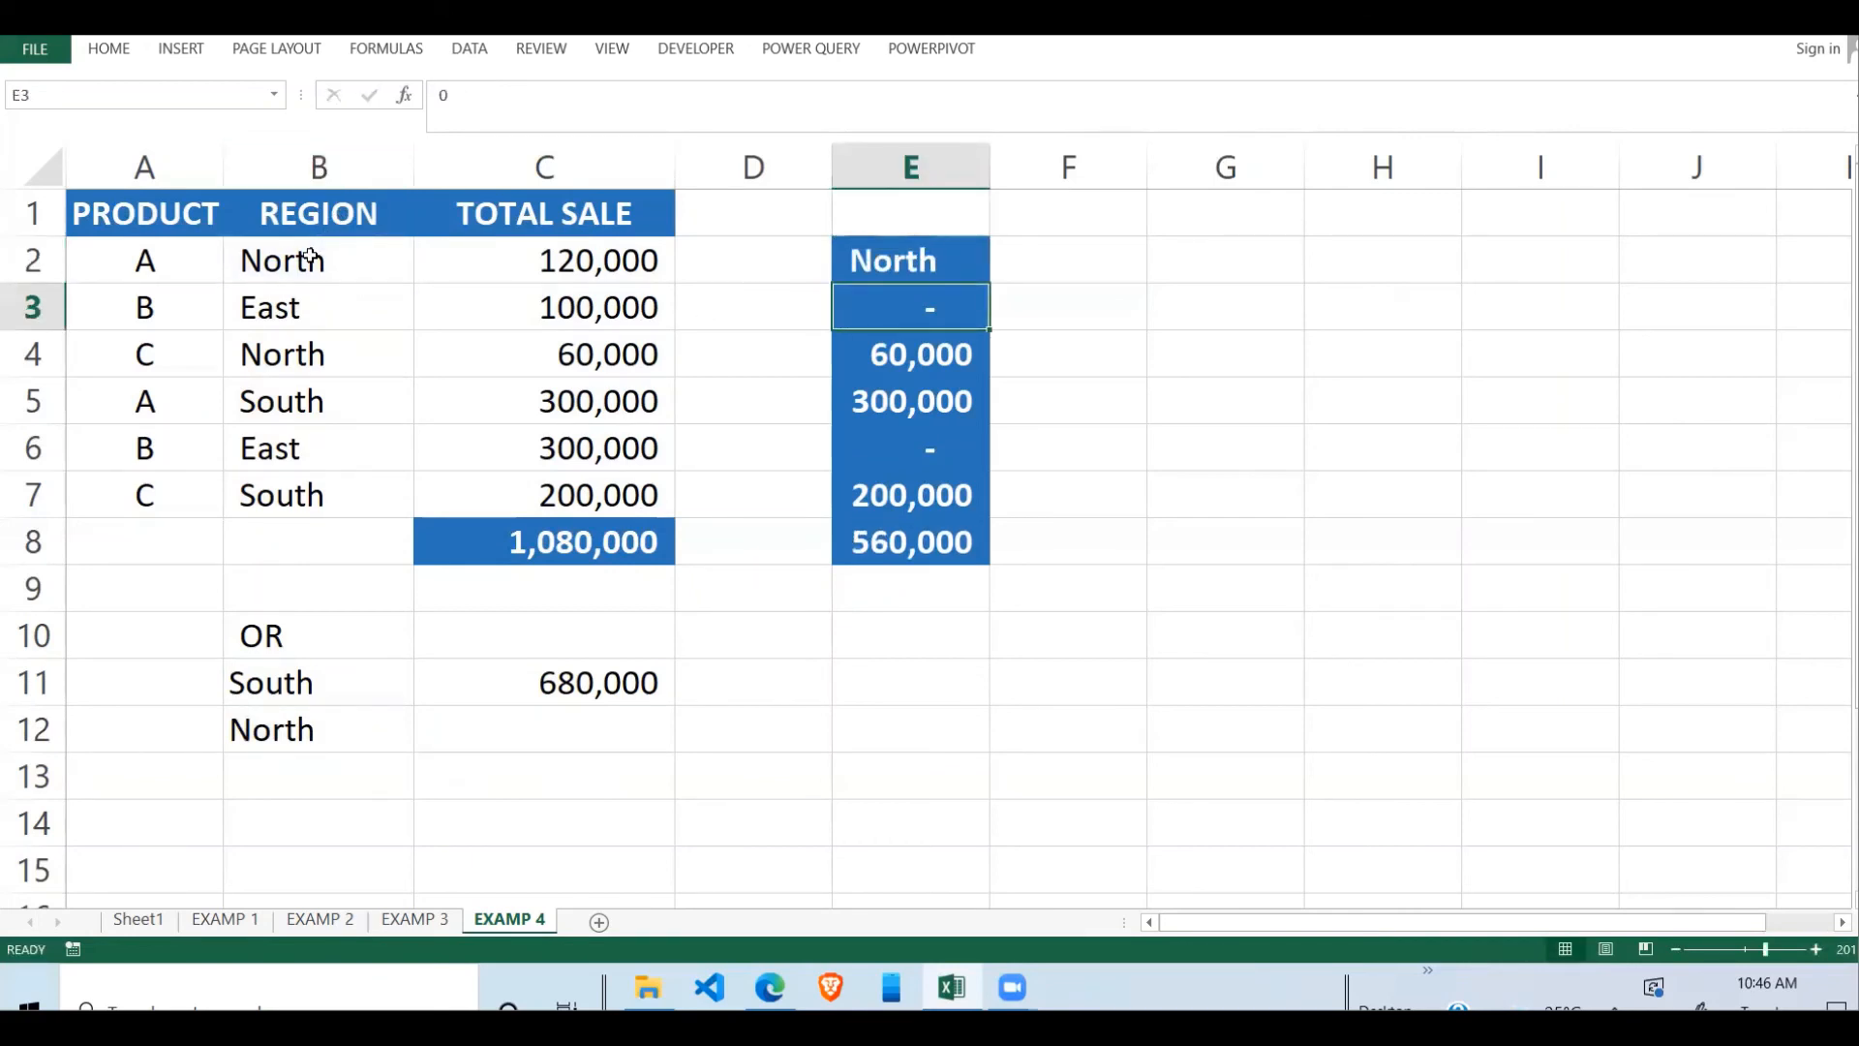
- Set E2 to a formula that references the sale value in C2
{"action": "left_click", "coordinate": [921, 257]}
{"action": "type", "text": "="}
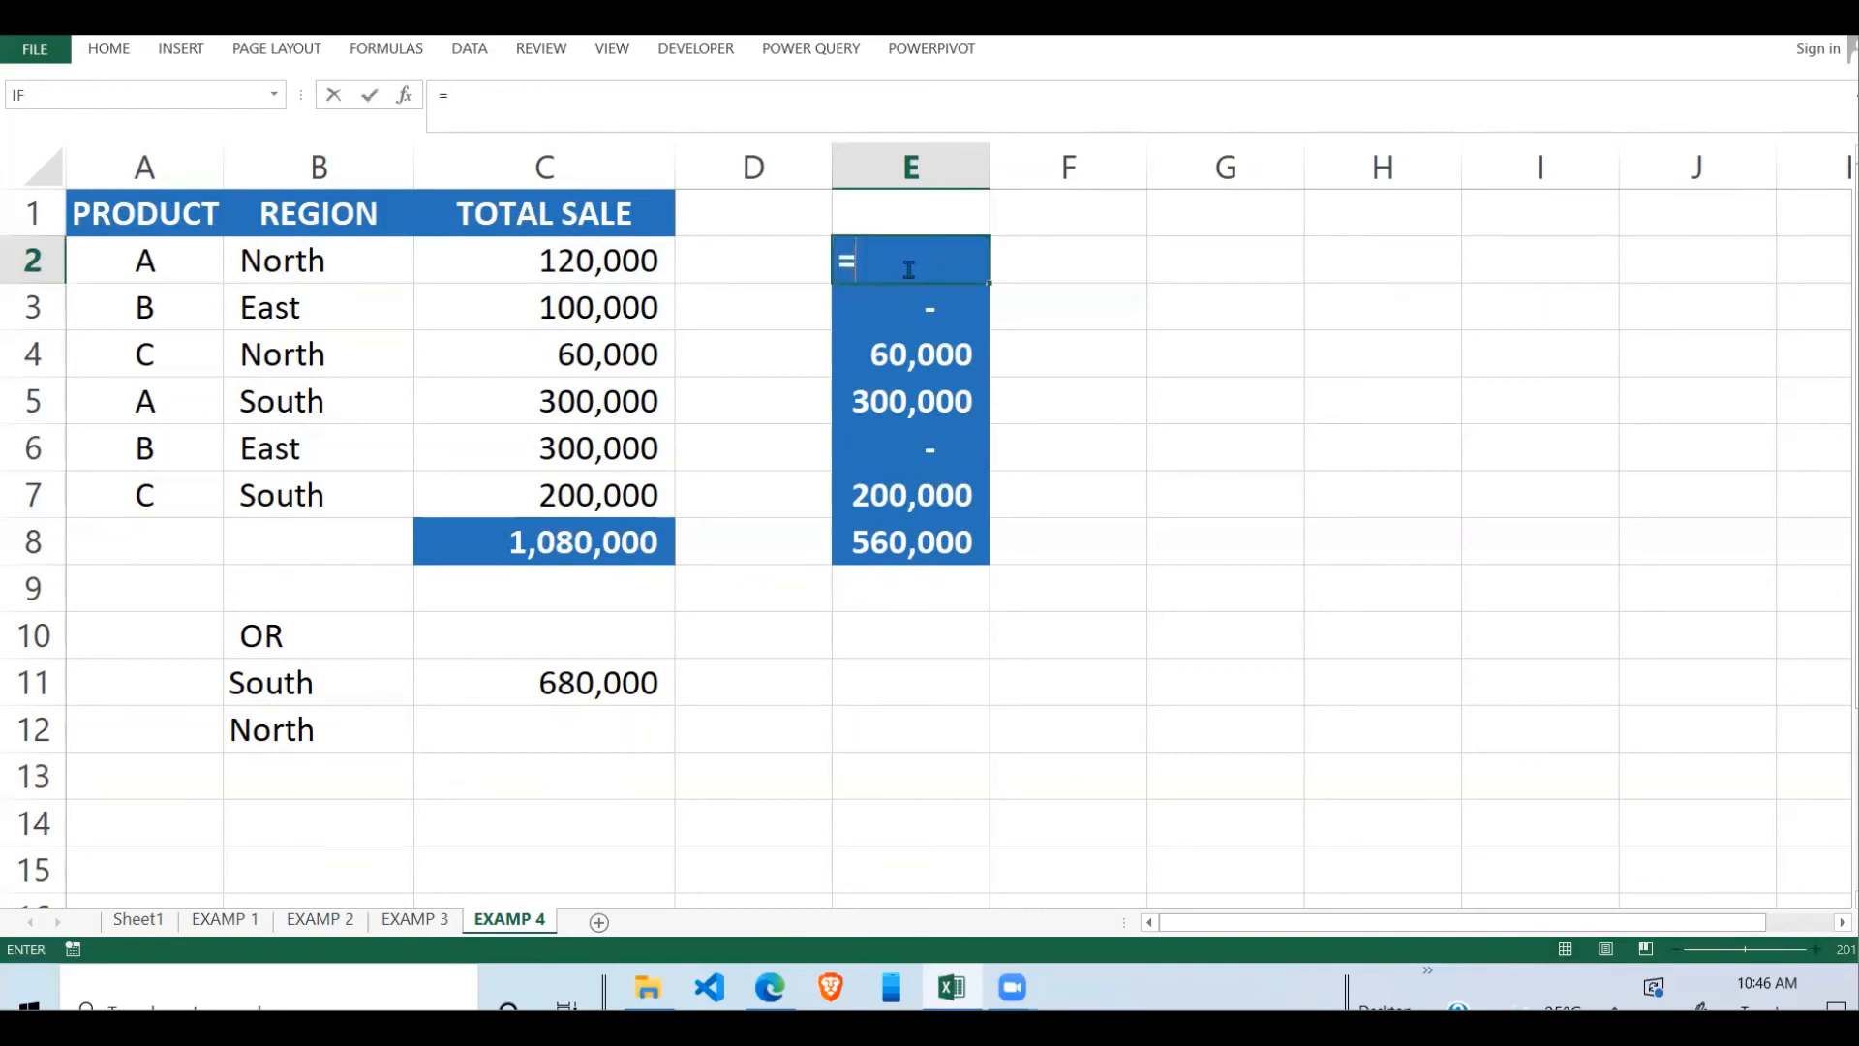
{"action": "left_click", "coordinate": [611, 261]}
{"action": "key", "text": "Return"}
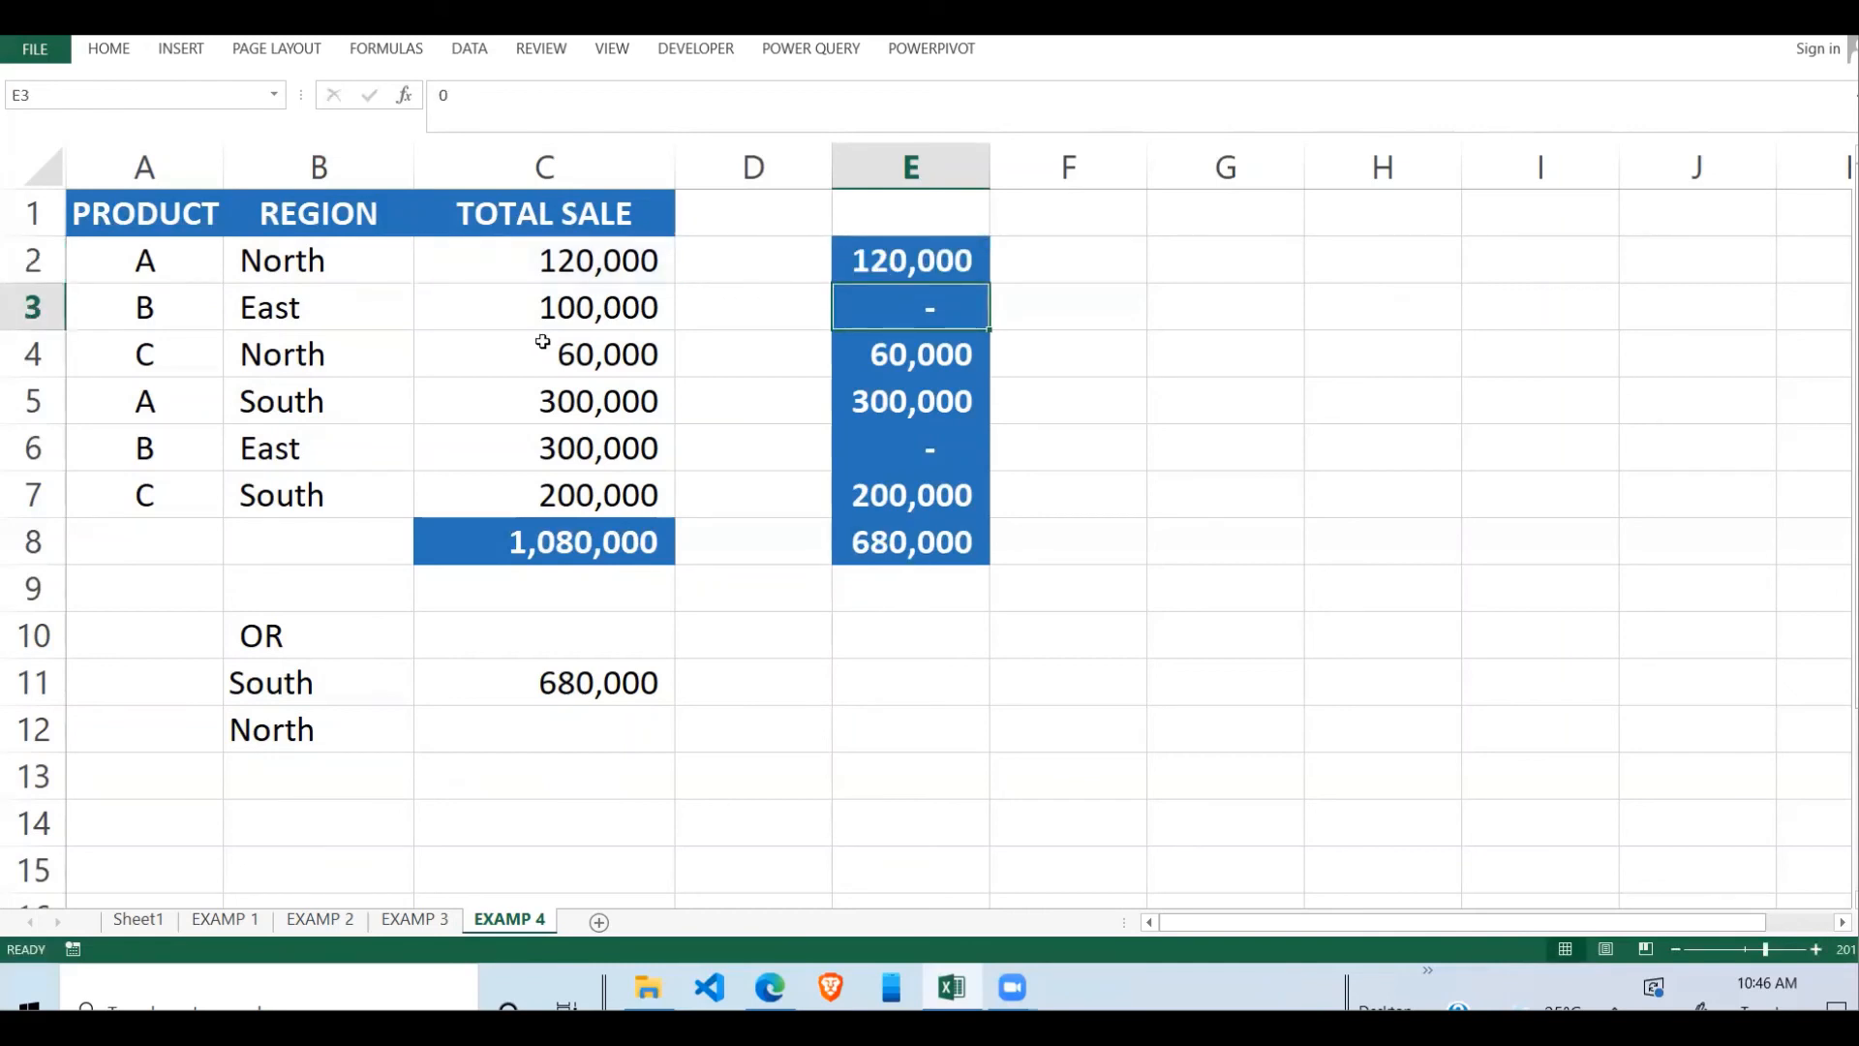
- Compare the regions and sales in rows 3 to 7 with their column E values and examine the sum in E8
{"action": "left_click_drag", "start_coordinate": [299, 320], "coordinate": [666, 311]}
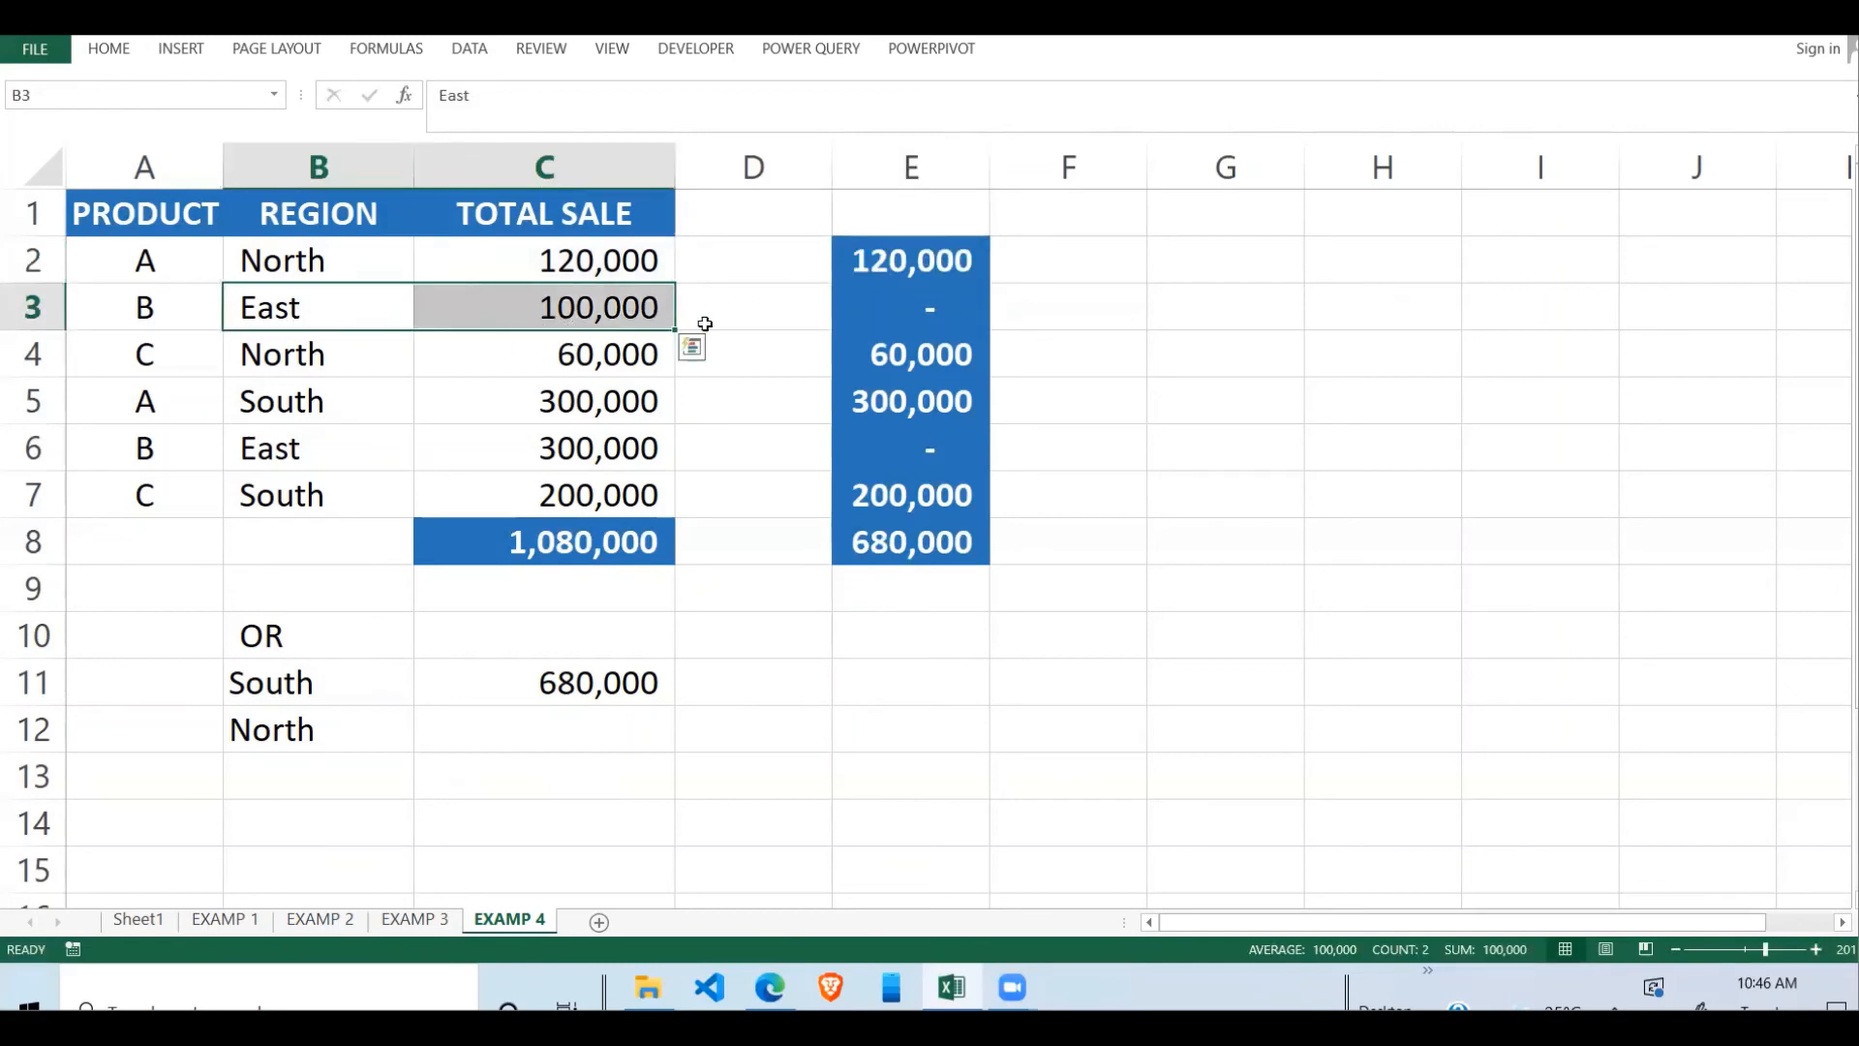
{"action": "left_click", "coordinate": [910, 307]}
{"action": "left_click", "coordinate": [880, 353]}
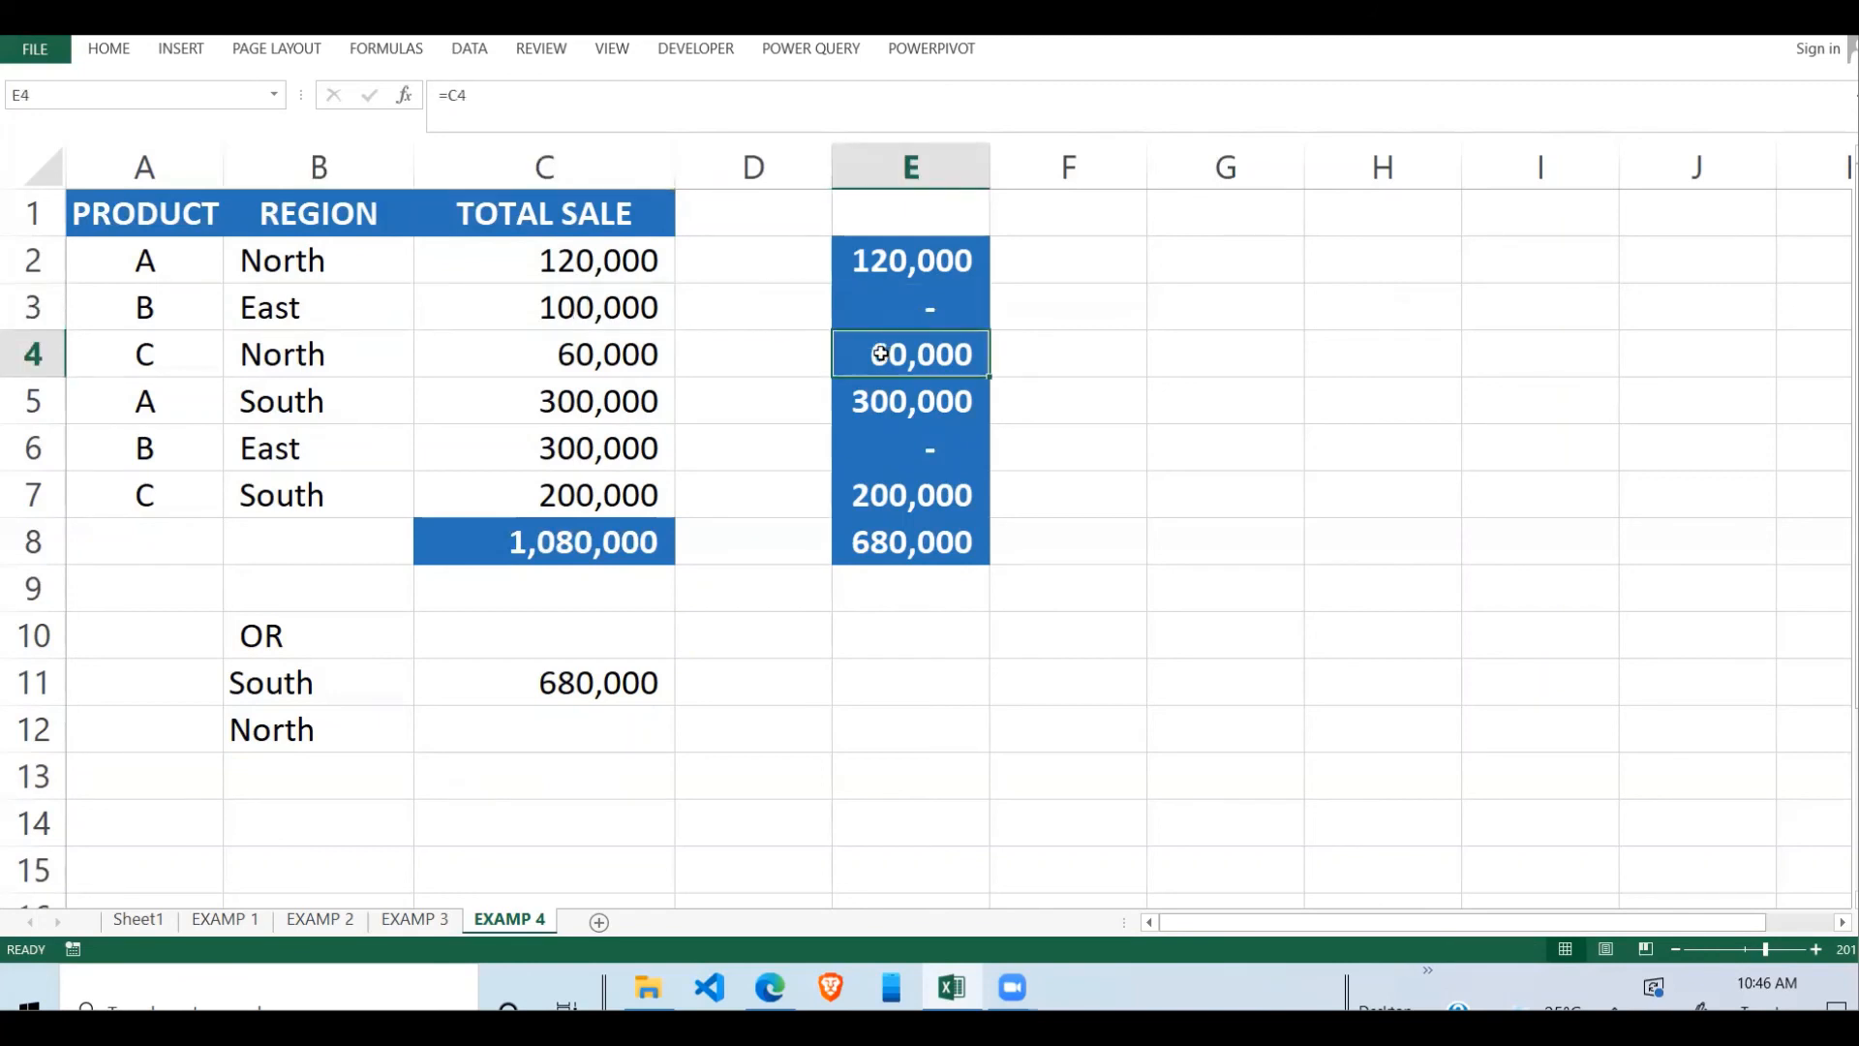
{"action": "left_click_drag", "start_coordinate": [247, 355], "coordinate": [915, 354]}
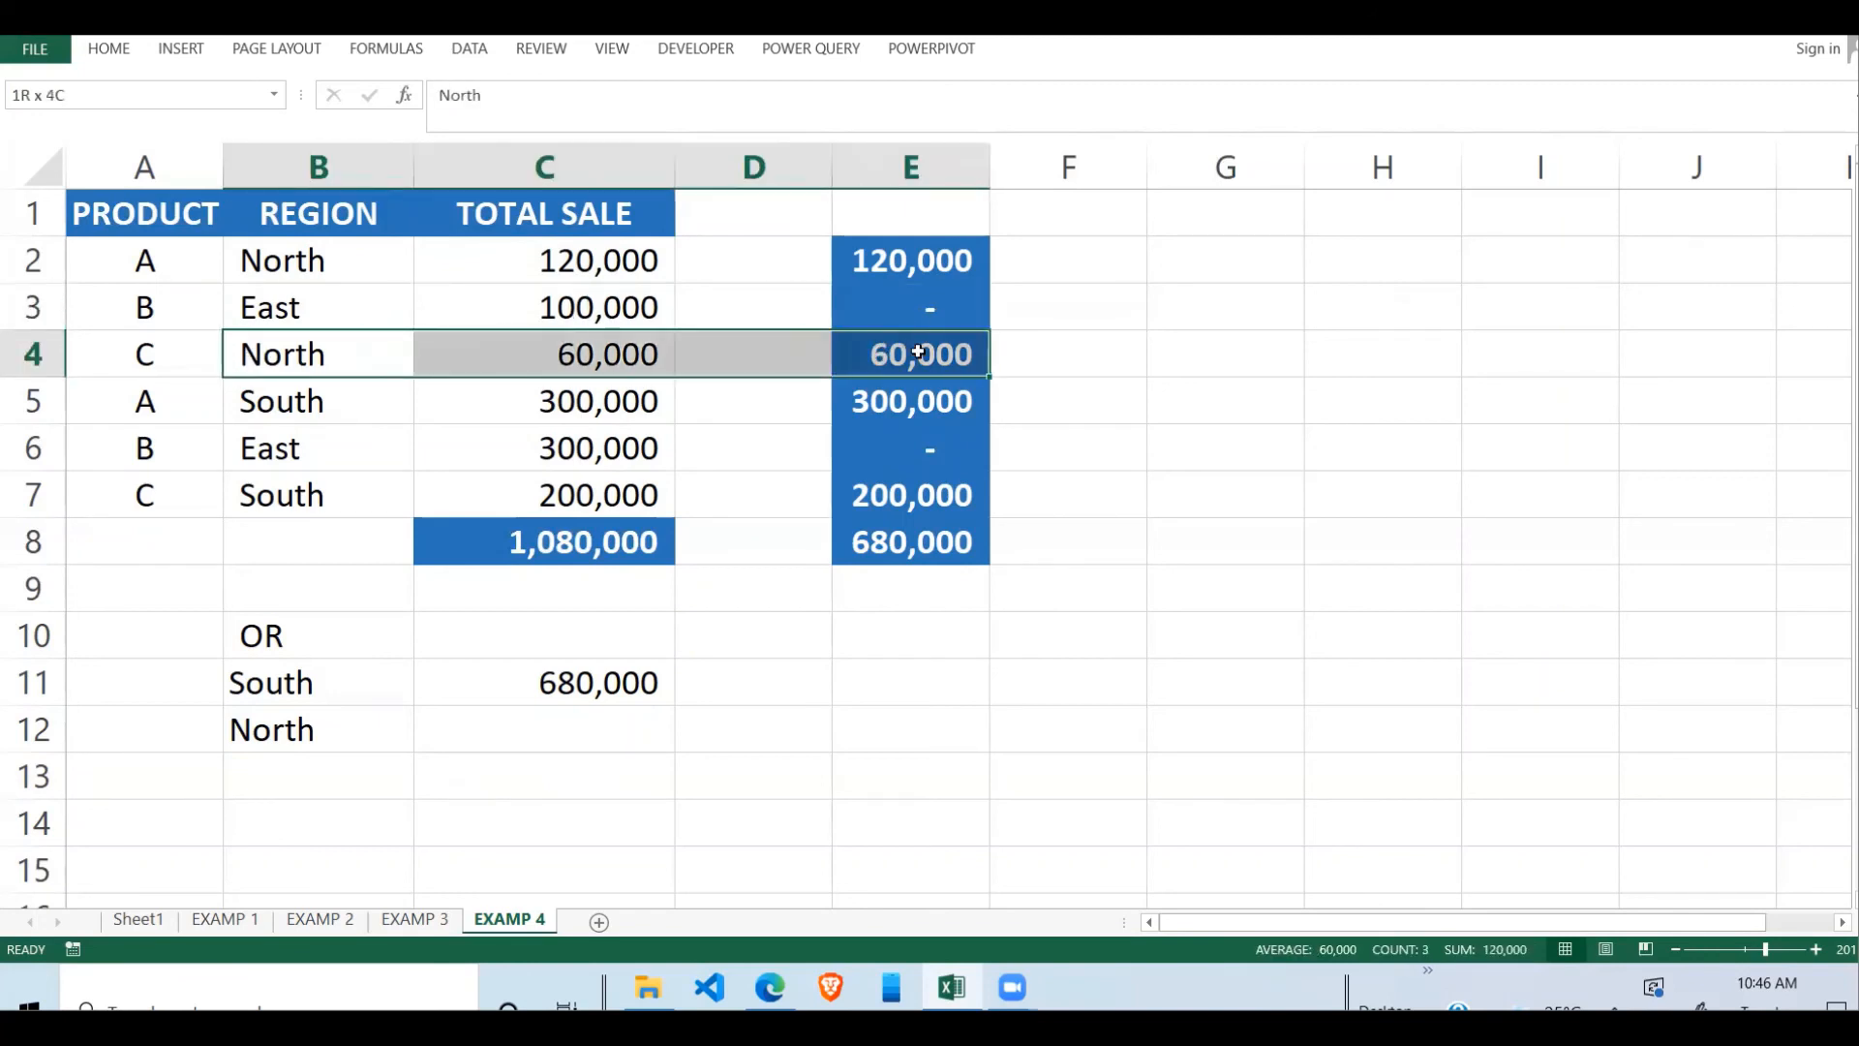
{"action": "left_click_drag", "start_coordinate": [329, 402], "coordinate": [925, 400]}
{"action": "left_click", "coordinate": [925, 400]}
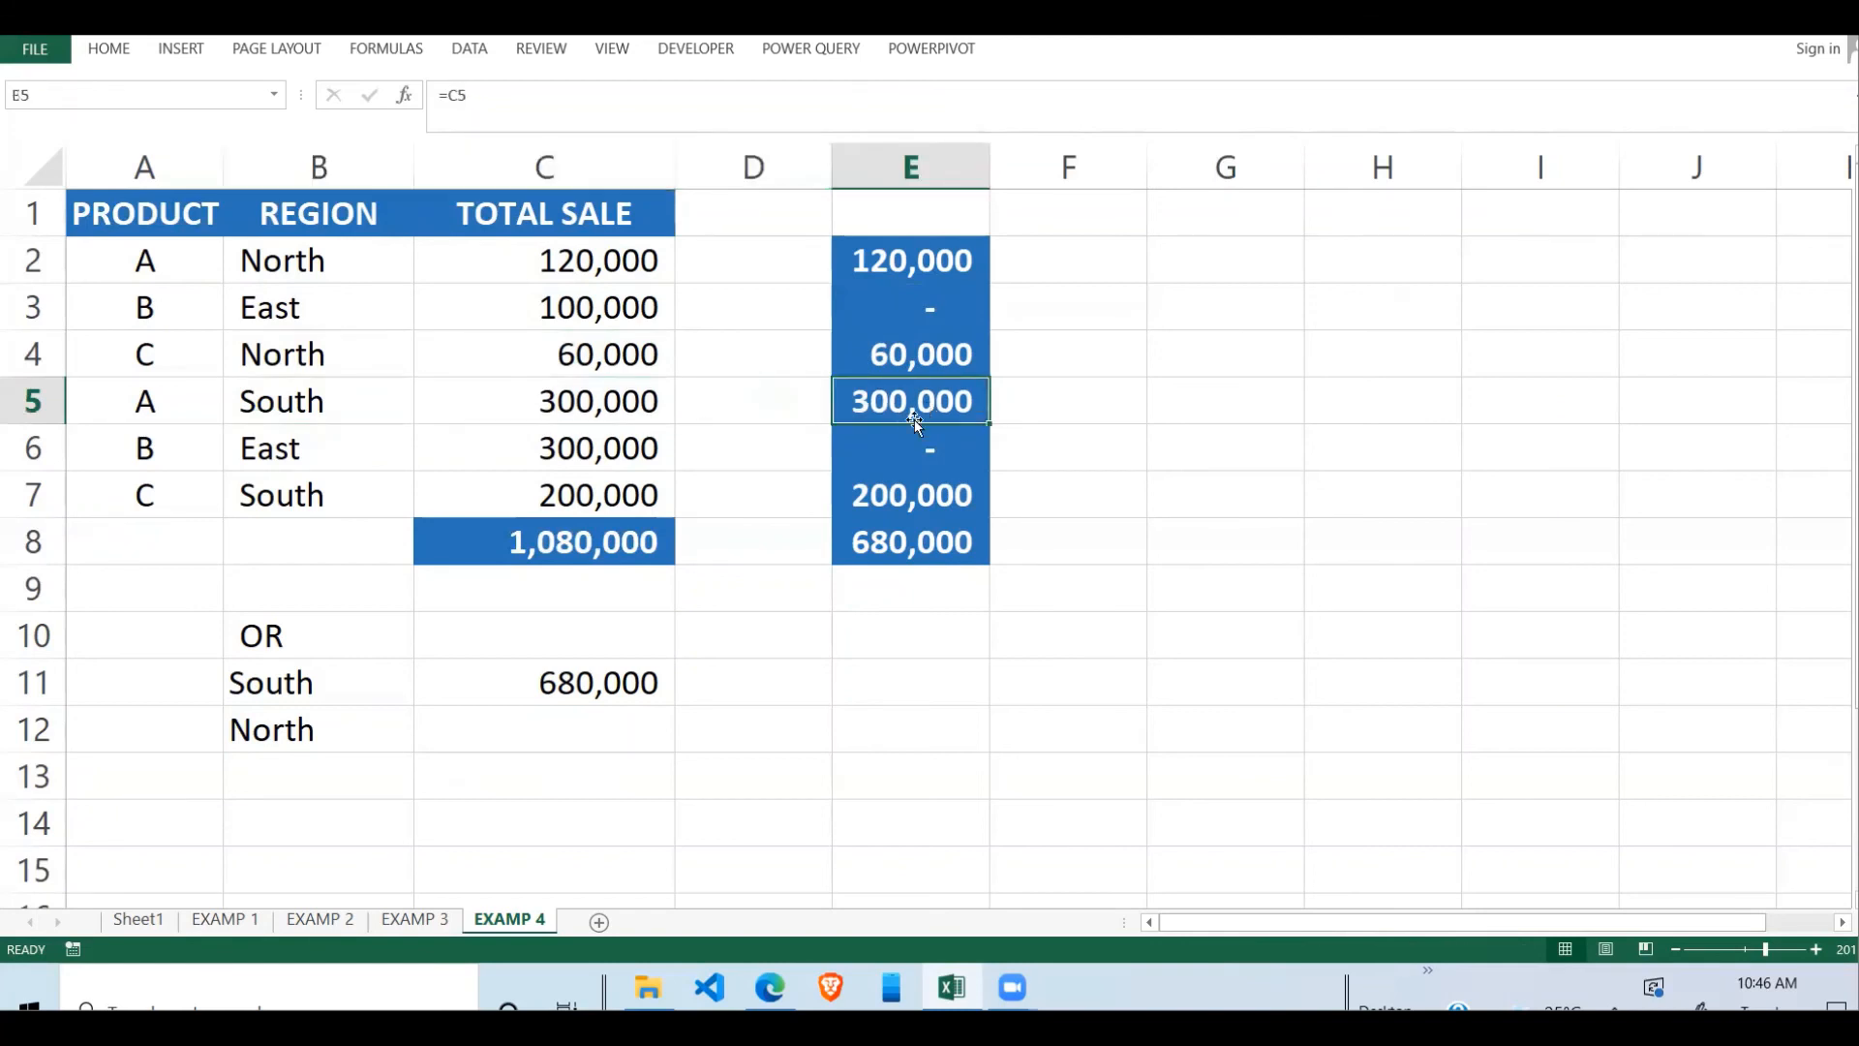
{"action": "left_click_drag", "start_coordinate": [352, 456], "coordinate": [933, 443]}
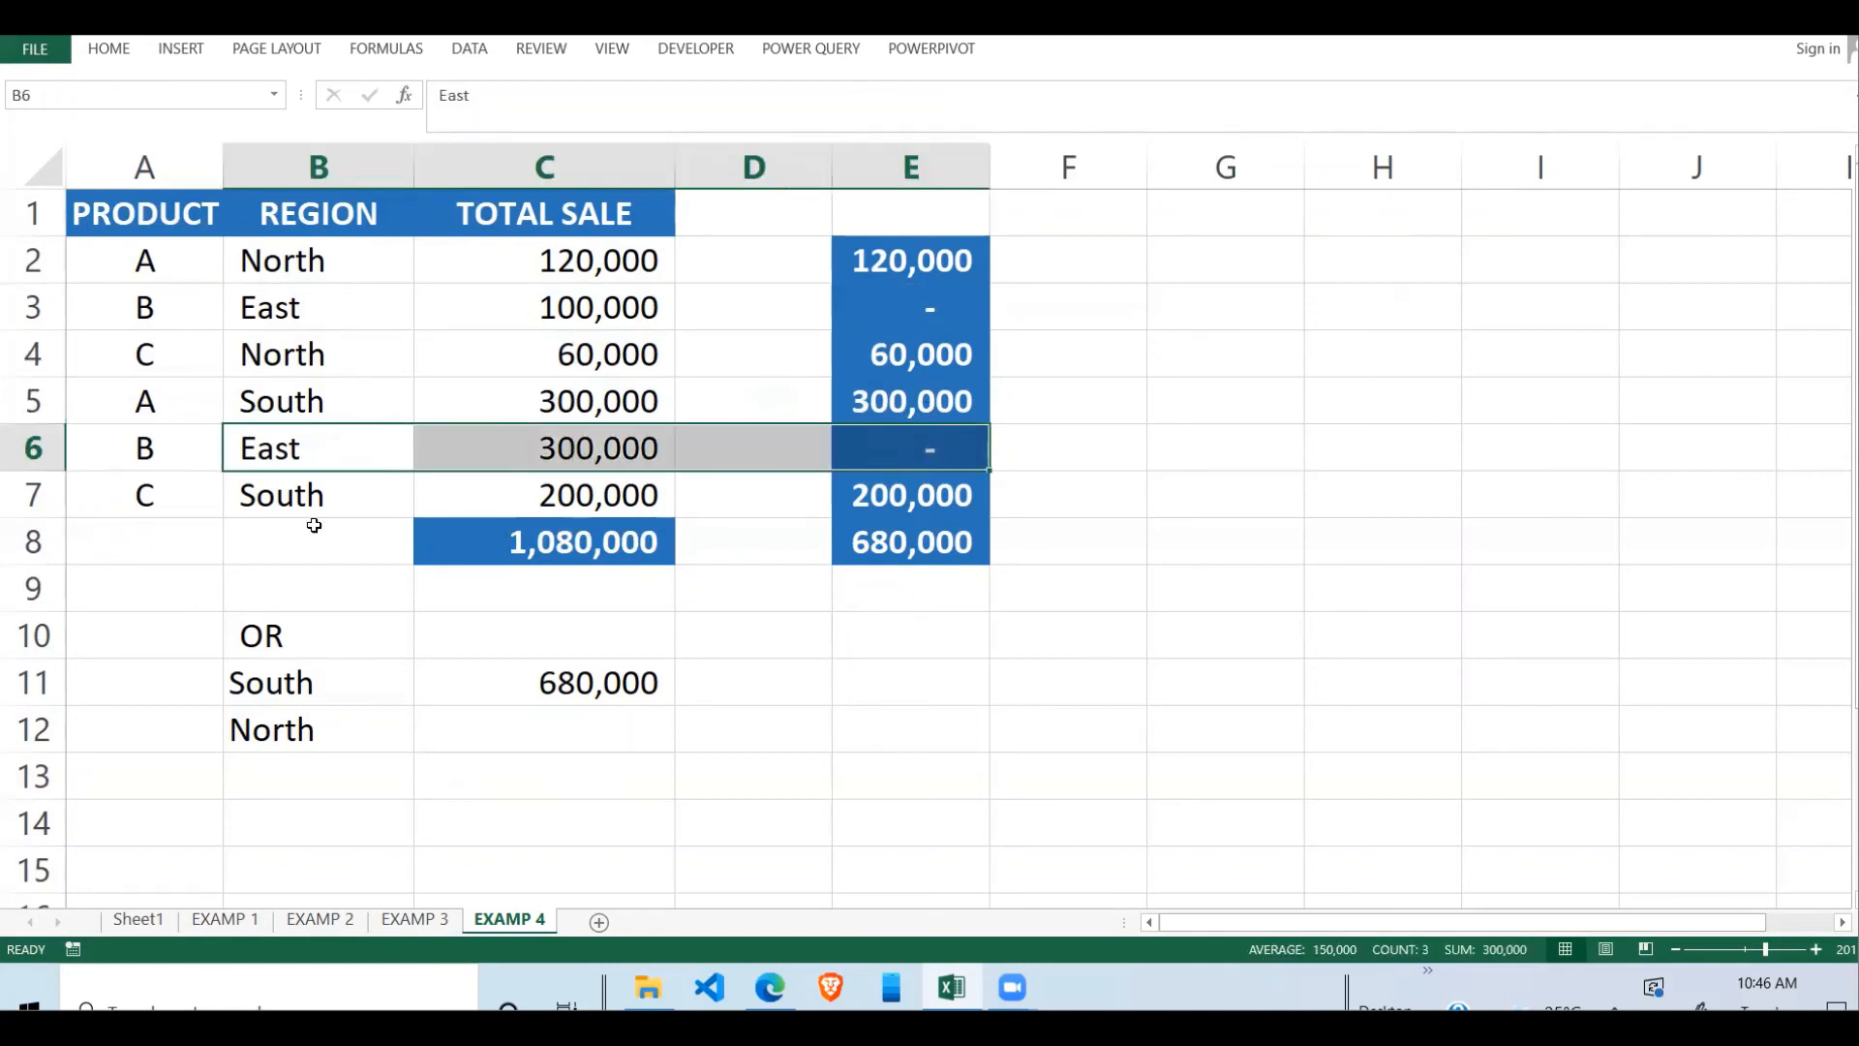
{"action": "left_click_drag", "start_coordinate": [302, 502], "coordinate": [968, 489]}
{"action": "left_click_drag", "start_coordinate": [920, 266], "coordinate": [926, 498]}
{"action": "left_click", "coordinate": [897, 542]}
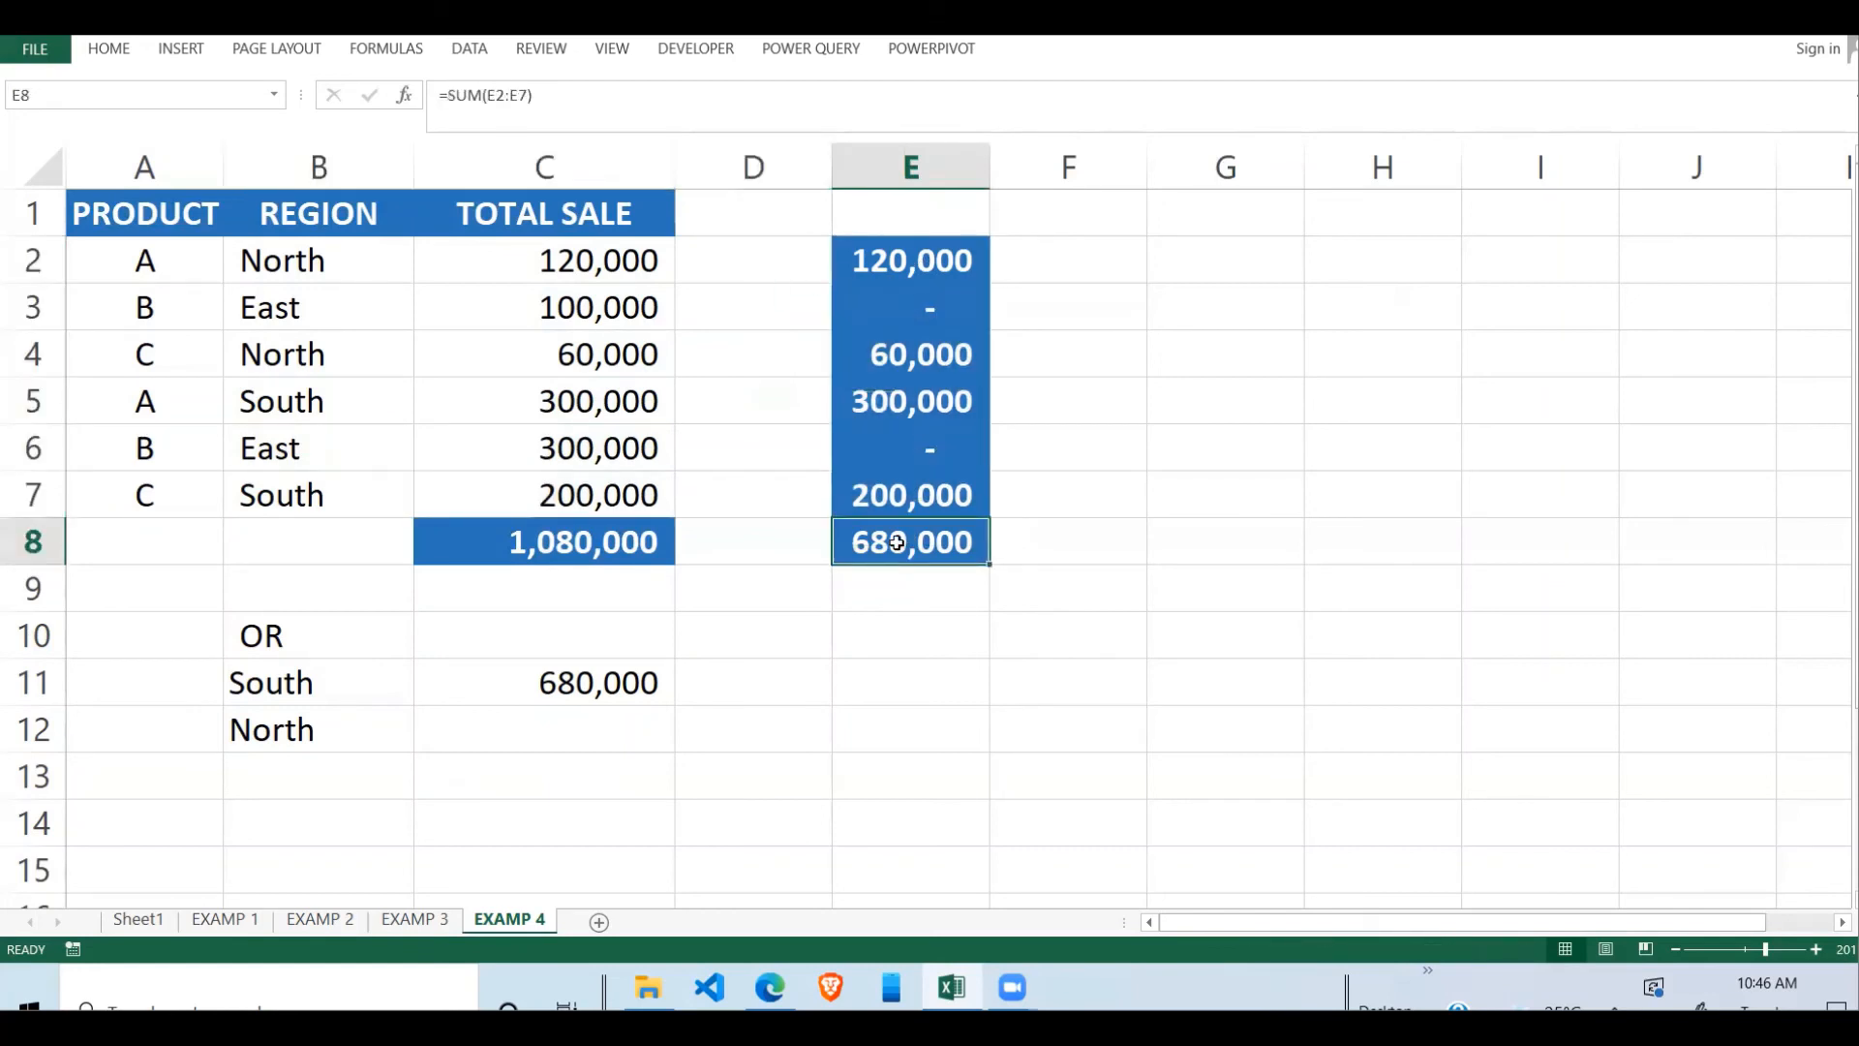
{"action": "double_click", "coordinate": [897, 542]}
{"action": "key", "text": "Return"}
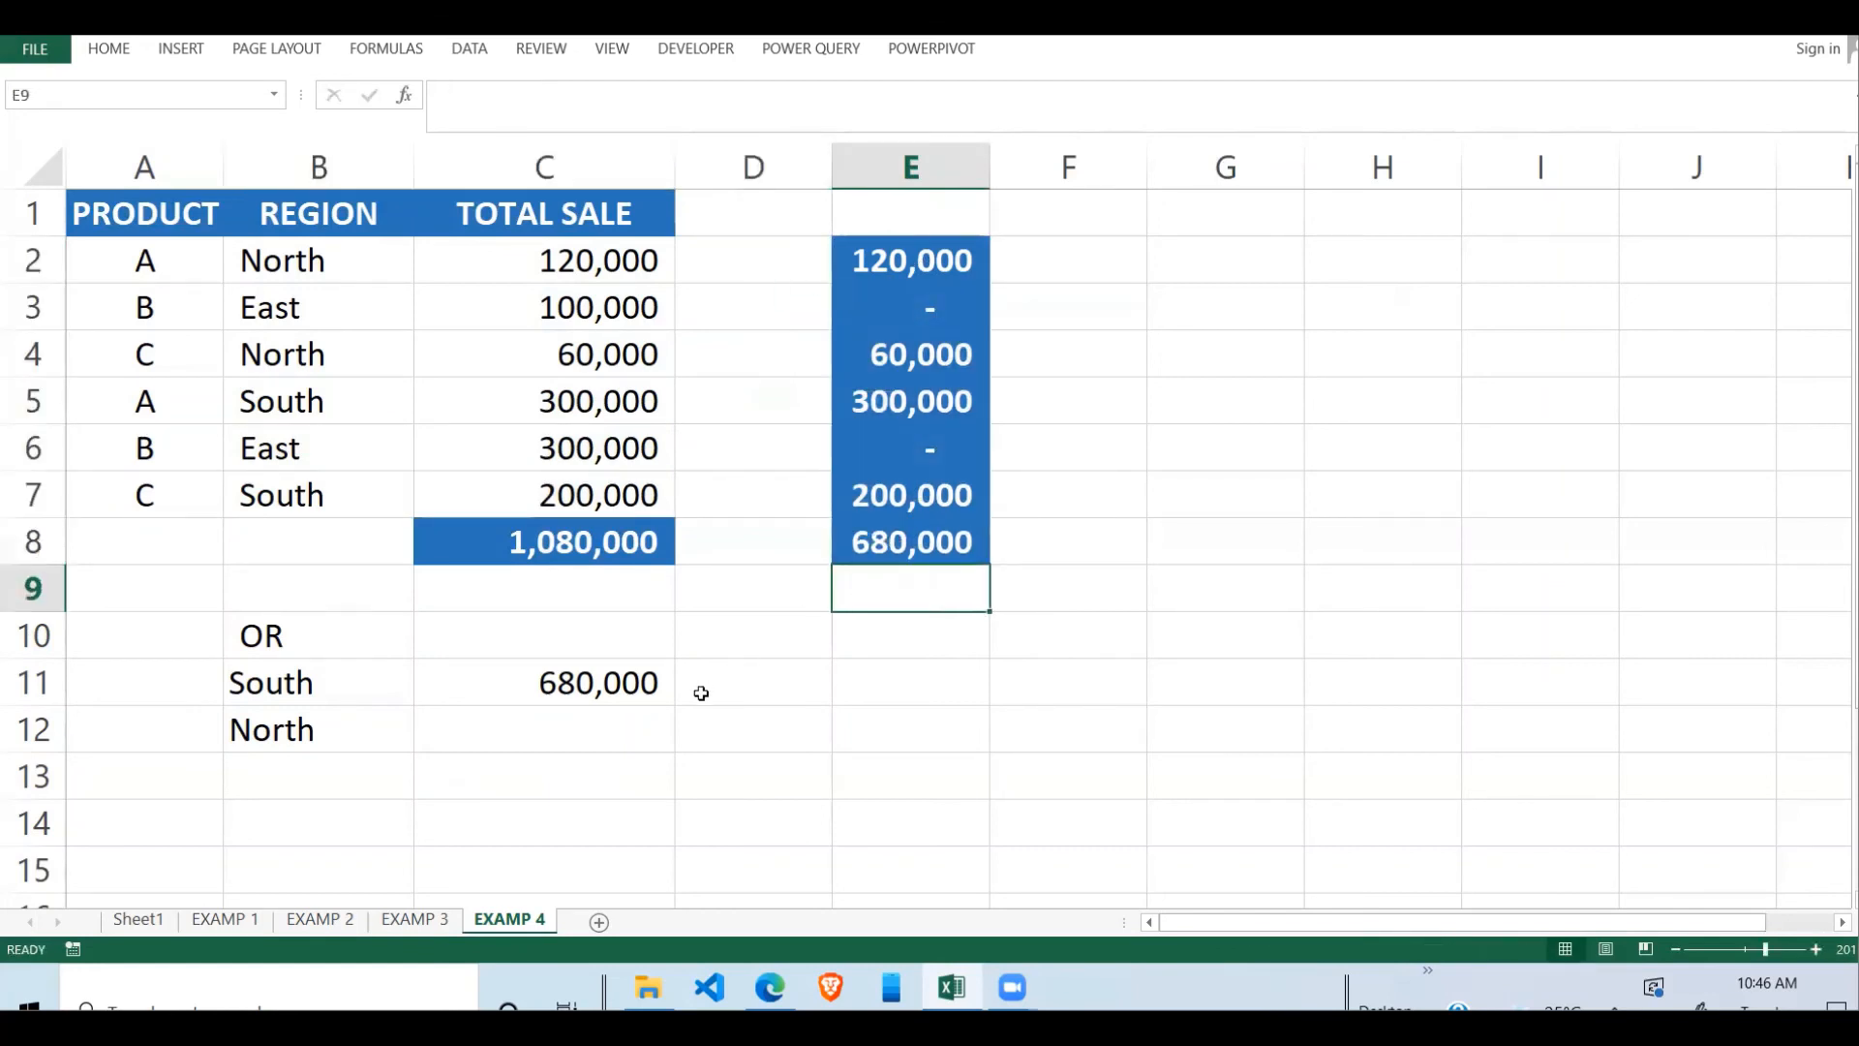
- Copy the sales range $C$2:$C$7 from C11's formula and enter it in G2 as =$C$2:$C$7
{"action": "left_click", "coordinate": [641, 691]}
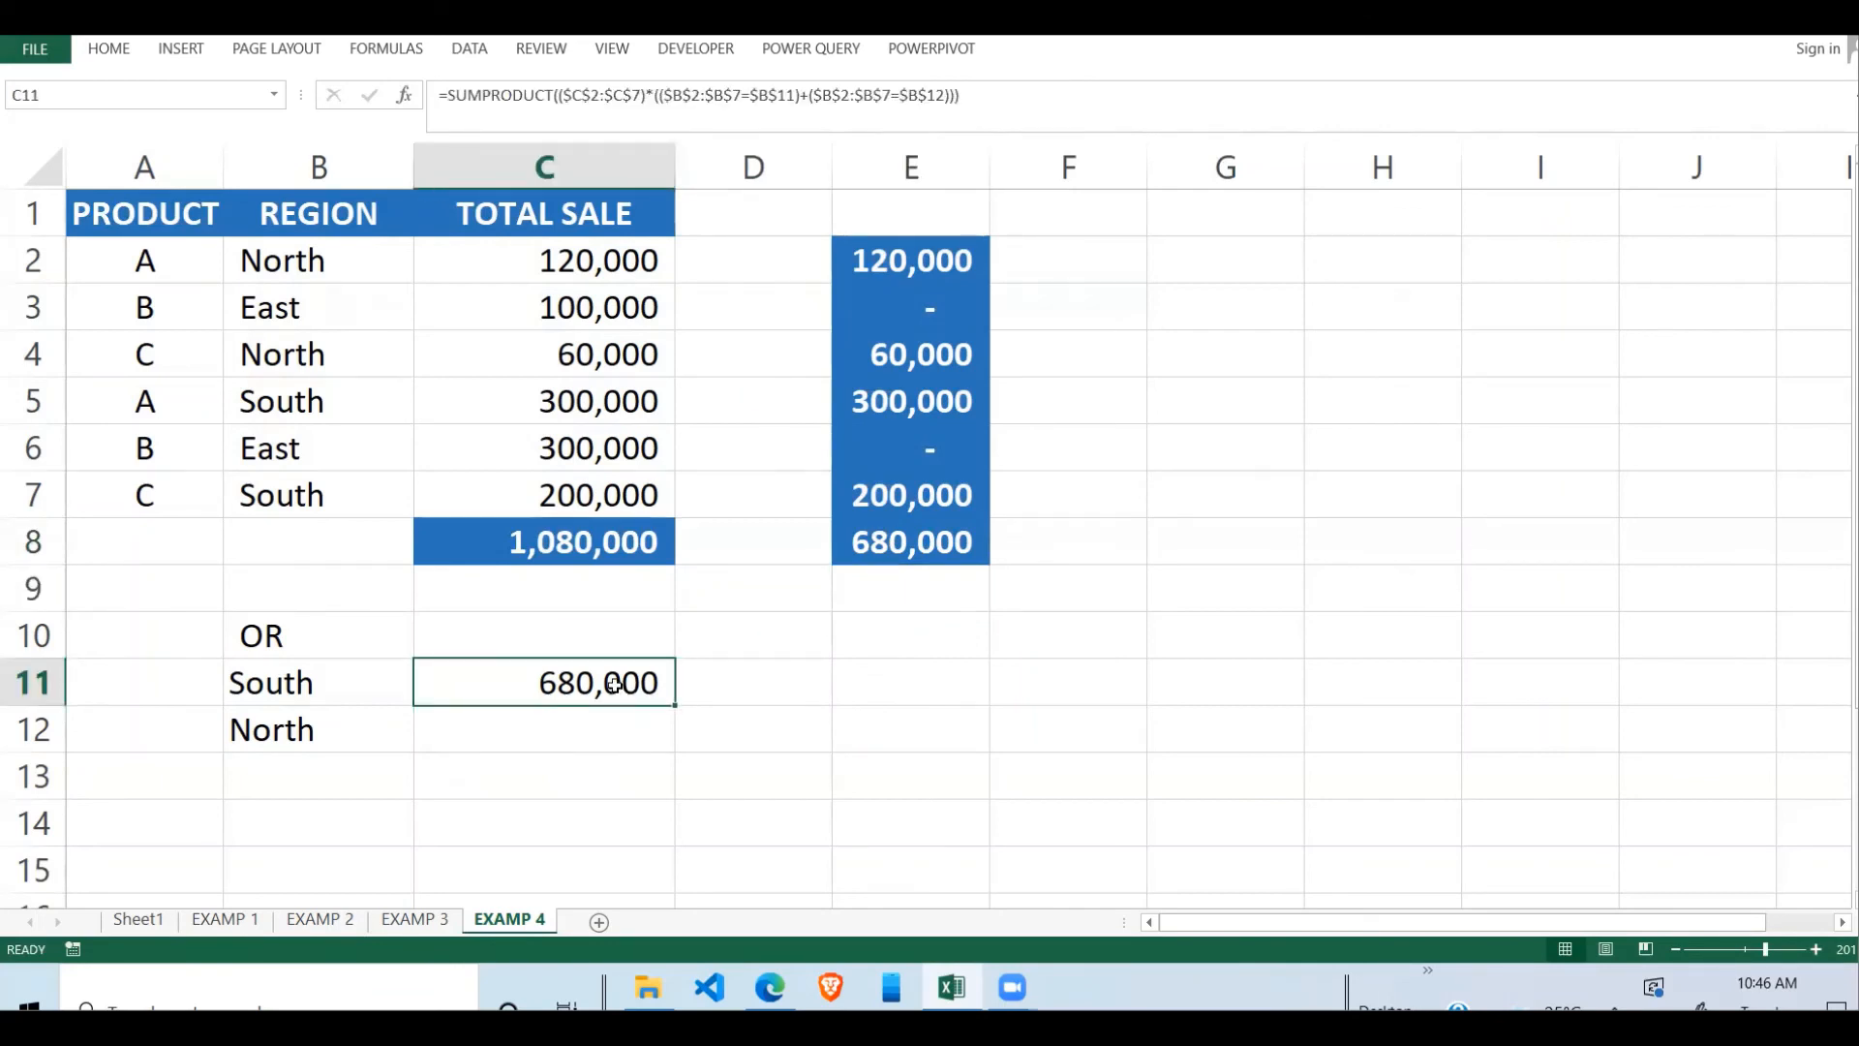
{"action": "double_click", "coordinate": [618, 686]}
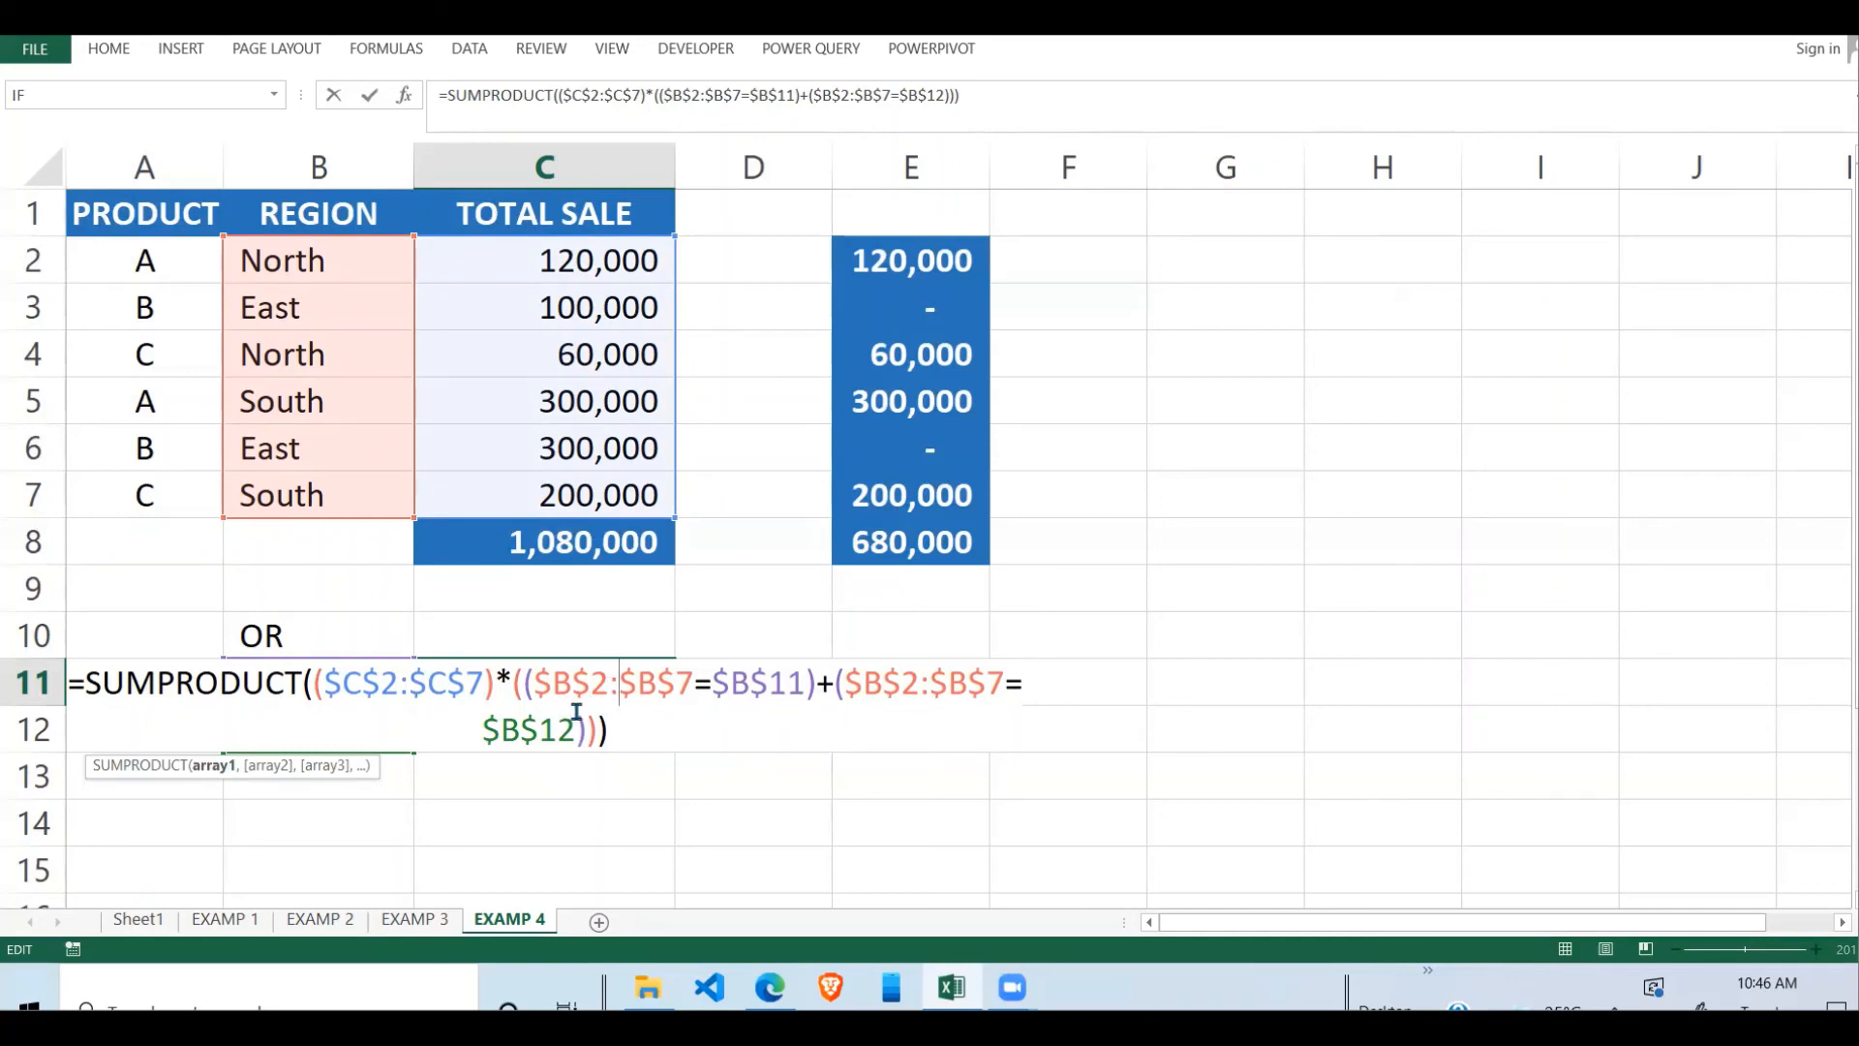
{"action": "left_click_drag", "start_coordinate": [485, 682], "coordinate": [325, 683]}
{"action": "key", "text": "ctrl+c"}
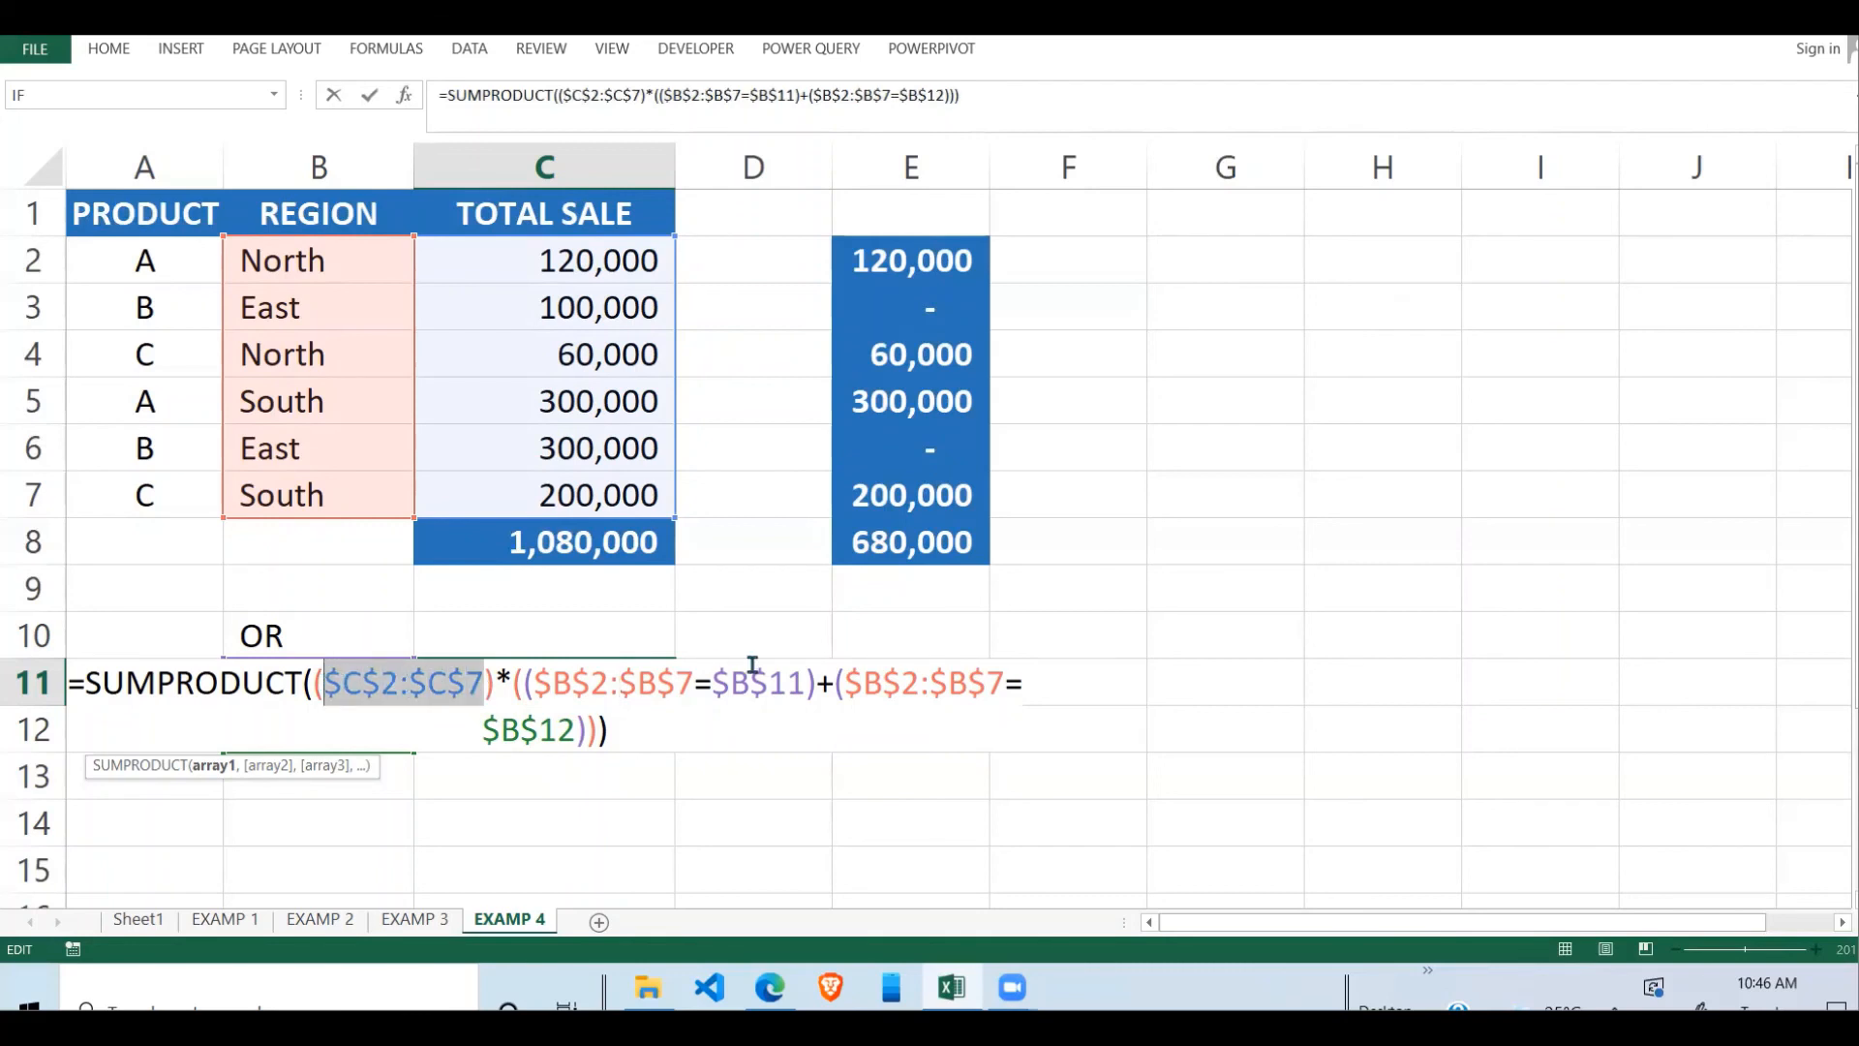
{"action": "key", "text": "Escape"}
{"action": "left_click", "coordinate": [1233, 249]}
{"action": "type", "text": "="}
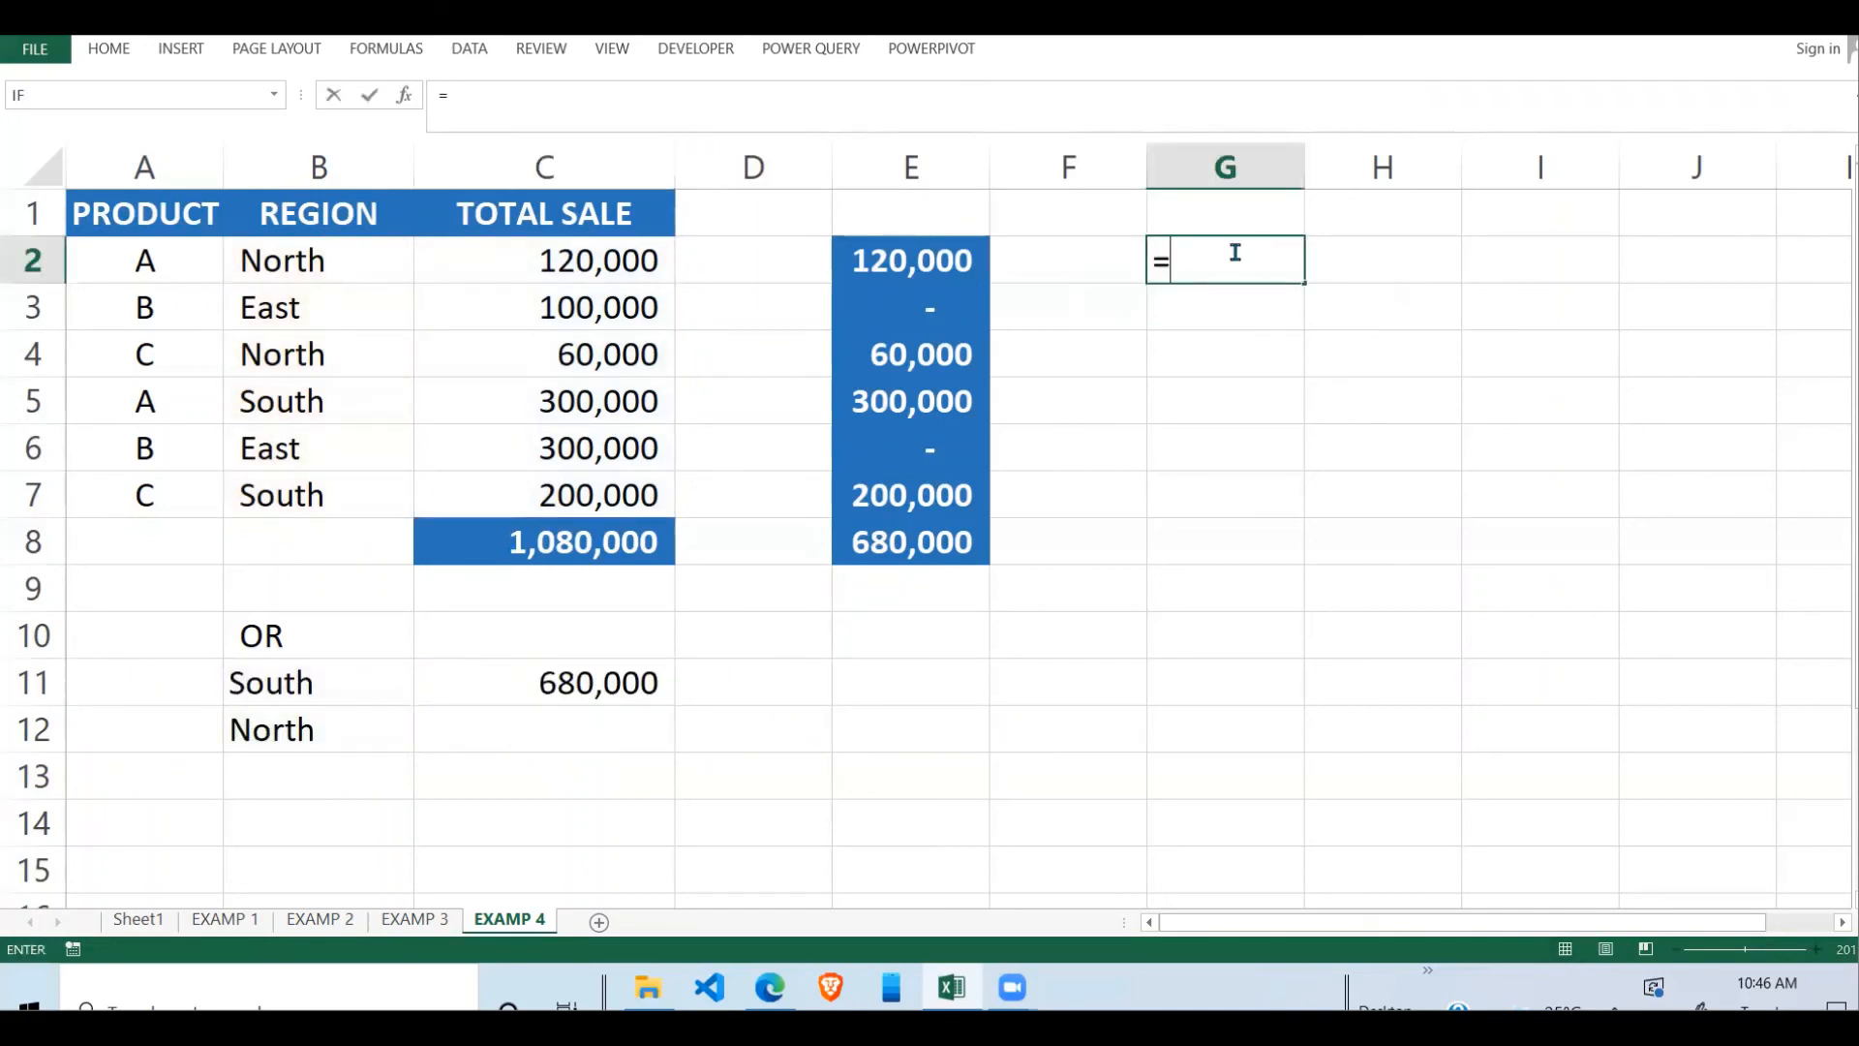
{"action": "key", "text": "ctrl+v"}
{"action": "key", "text": "Return"}
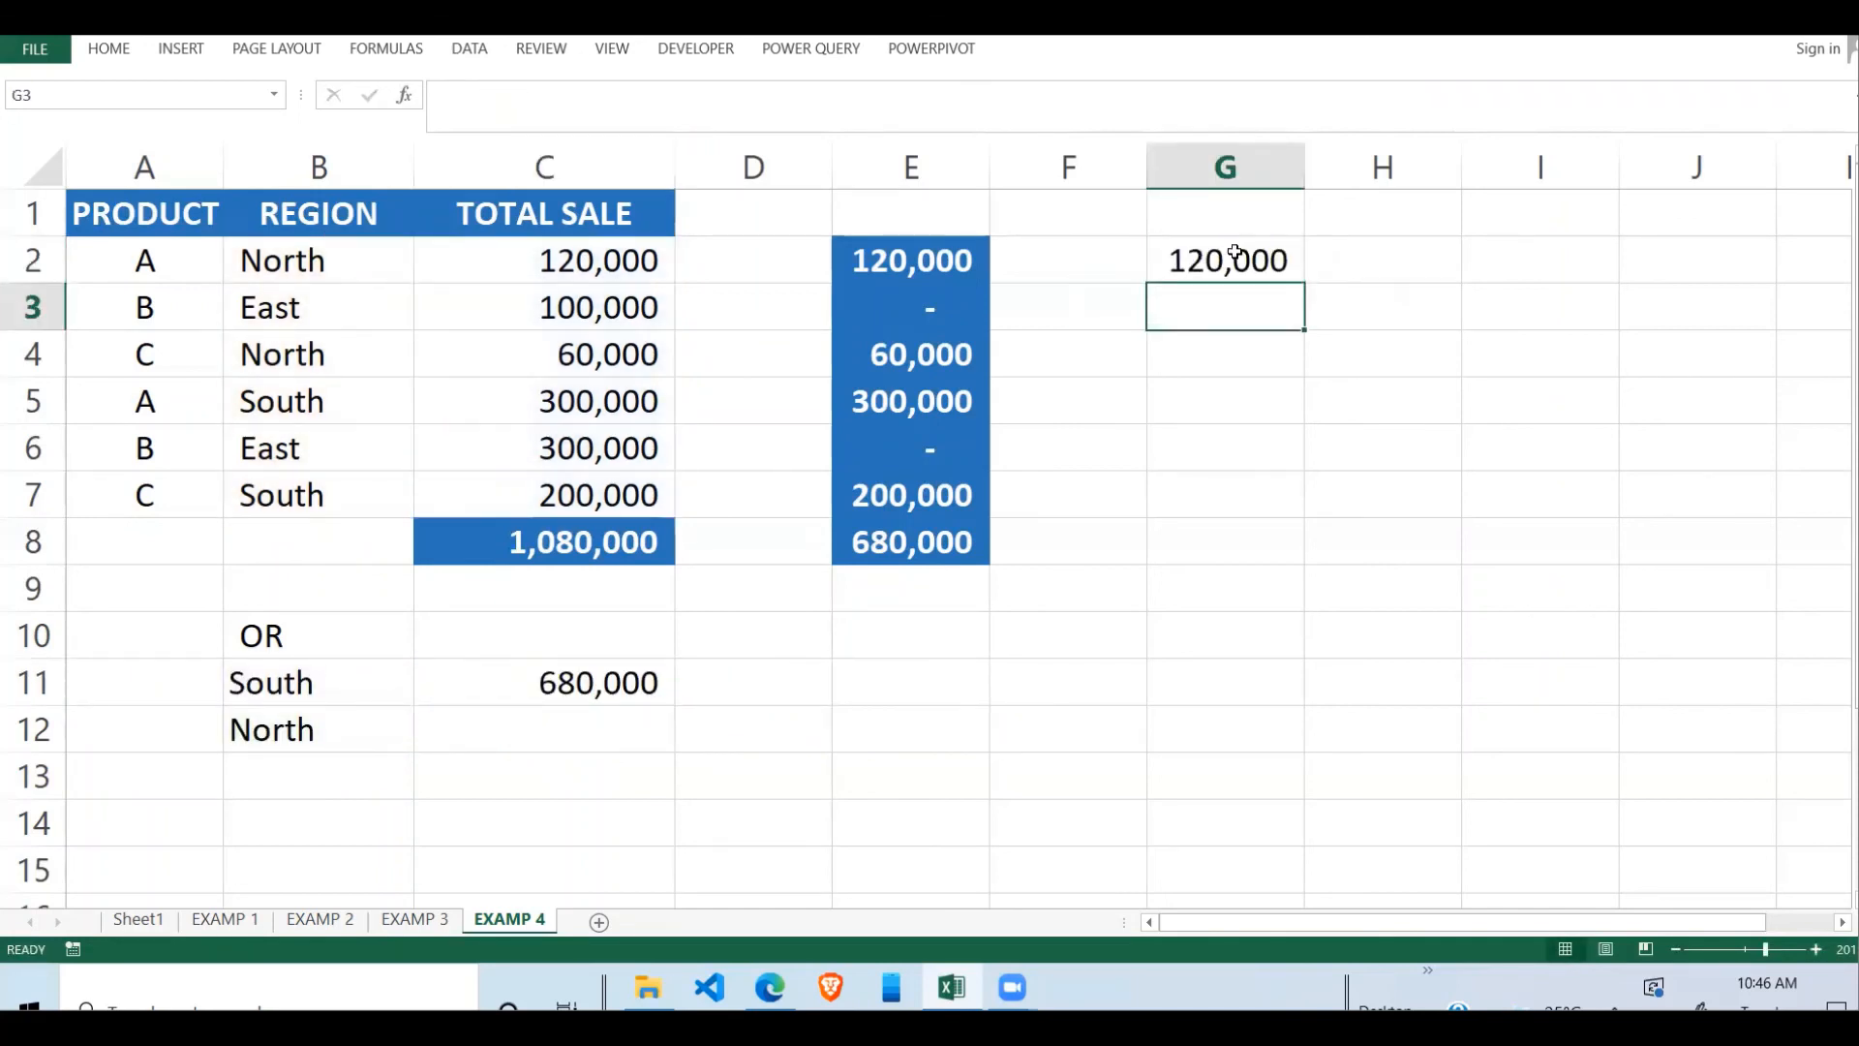
- Fill G2's formula down through G7, leaving G8 empty
{"action": "left_click", "coordinate": [1301, 261]}
{"action": "left_click_drag", "start_coordinate": [1306, 284], "coordinate": [1262, 581]}
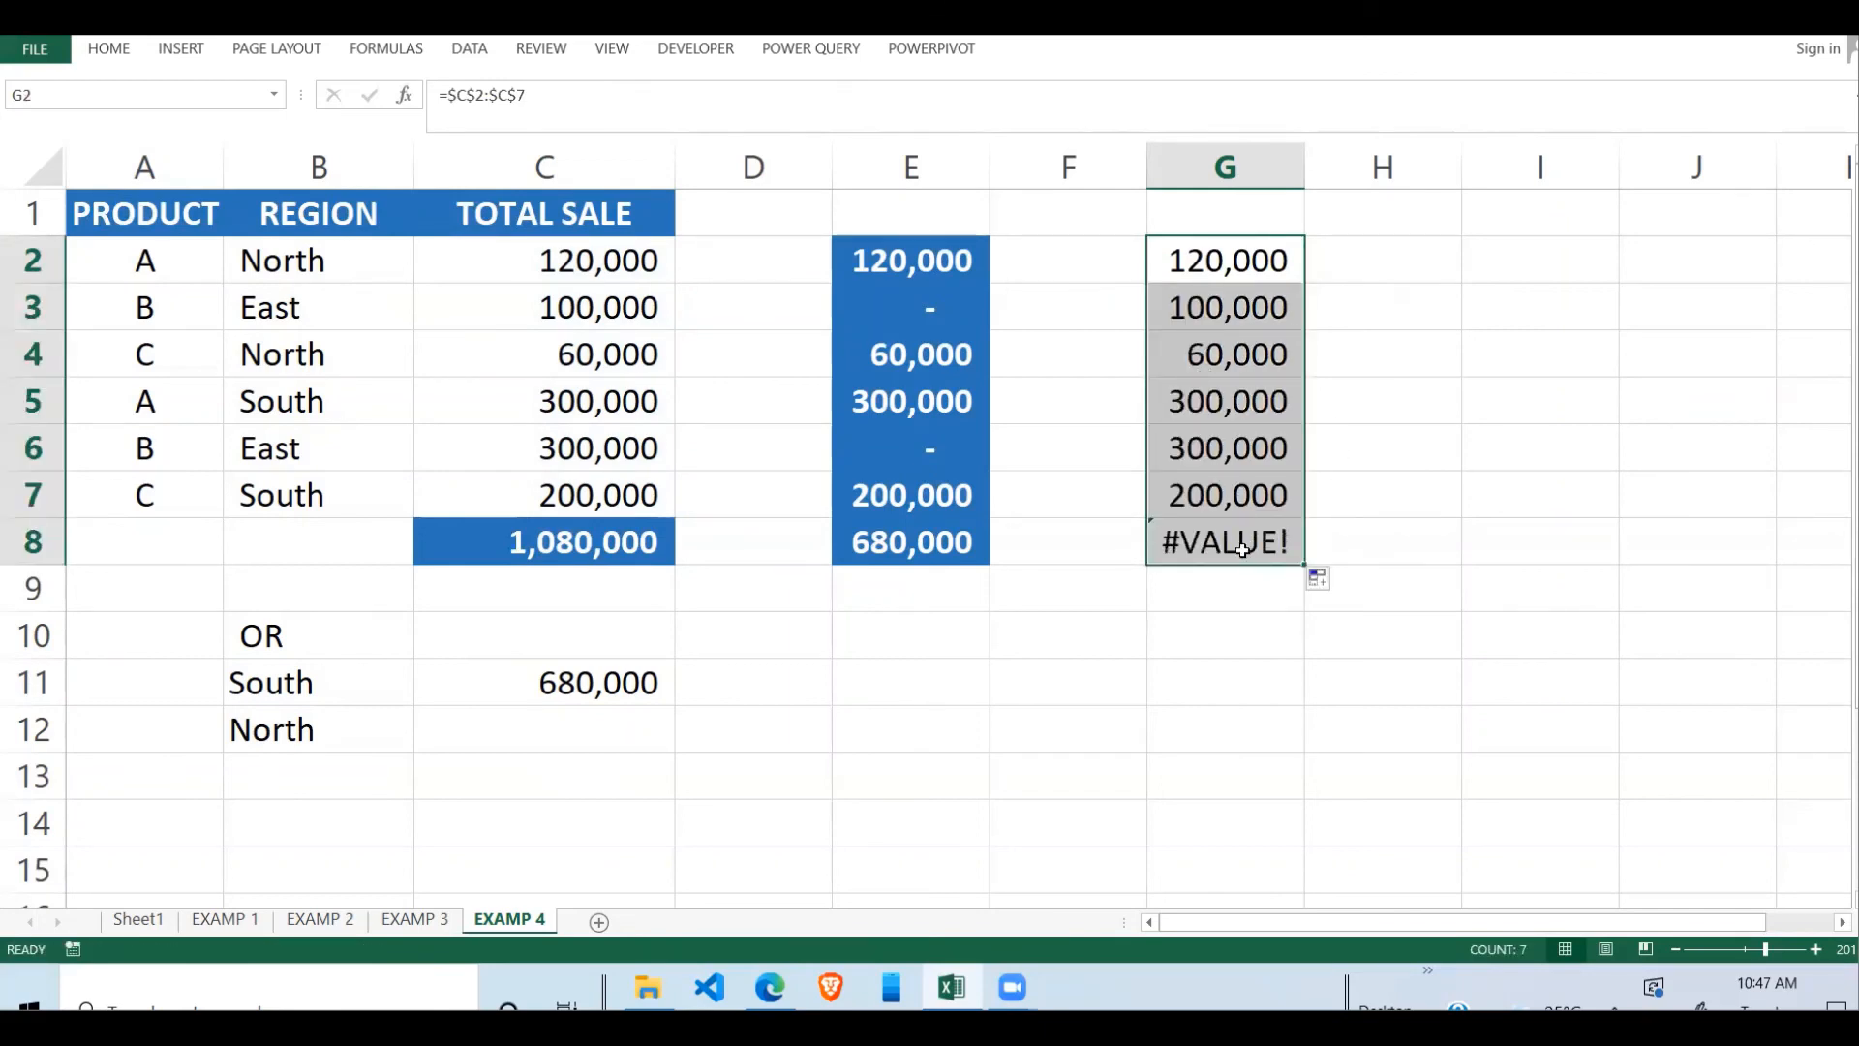
{"action": "left_click", "coordinate": [1243, 552]}
{"action": "key", "text": "Delete"}
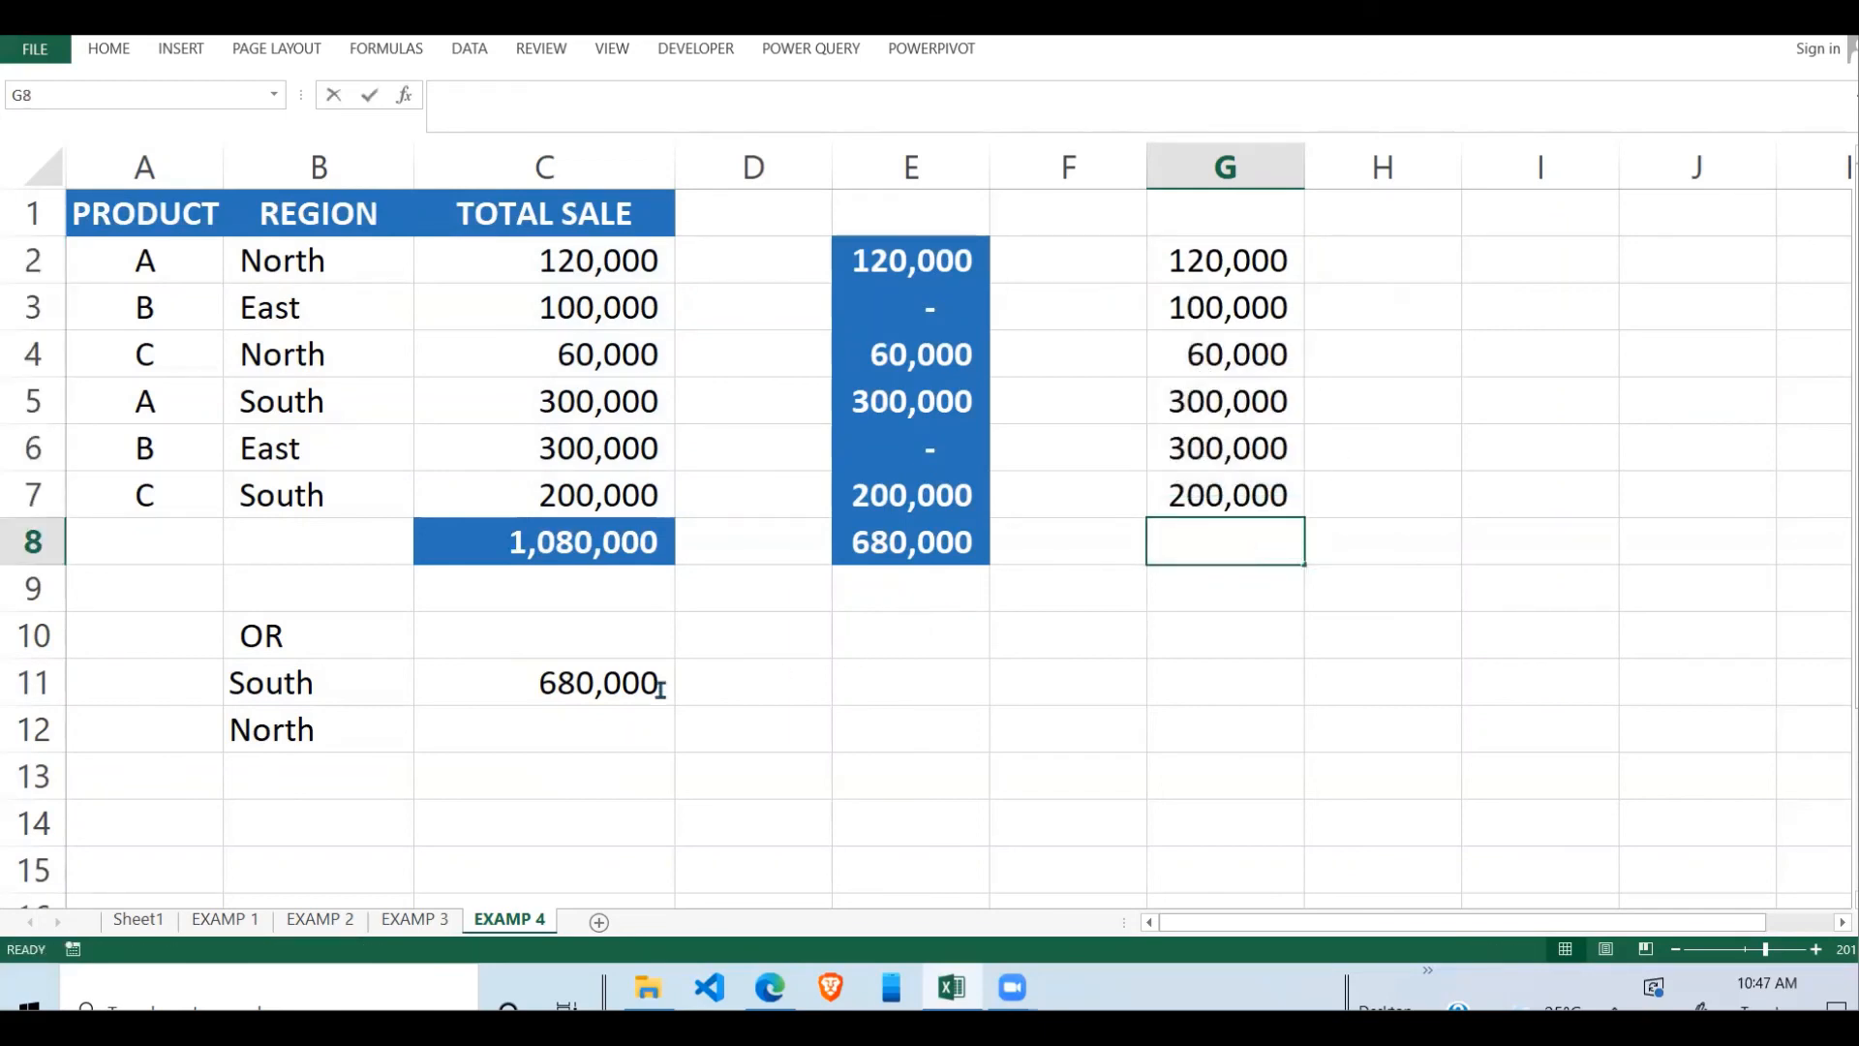
- Copy the two added region tests from C11's SUMPRODUCT formula and leave that formula as it was
{"action": "left_click", "coordinate": [729, 683]}
{"action": "left_click", "coordinate": [648, 683]}
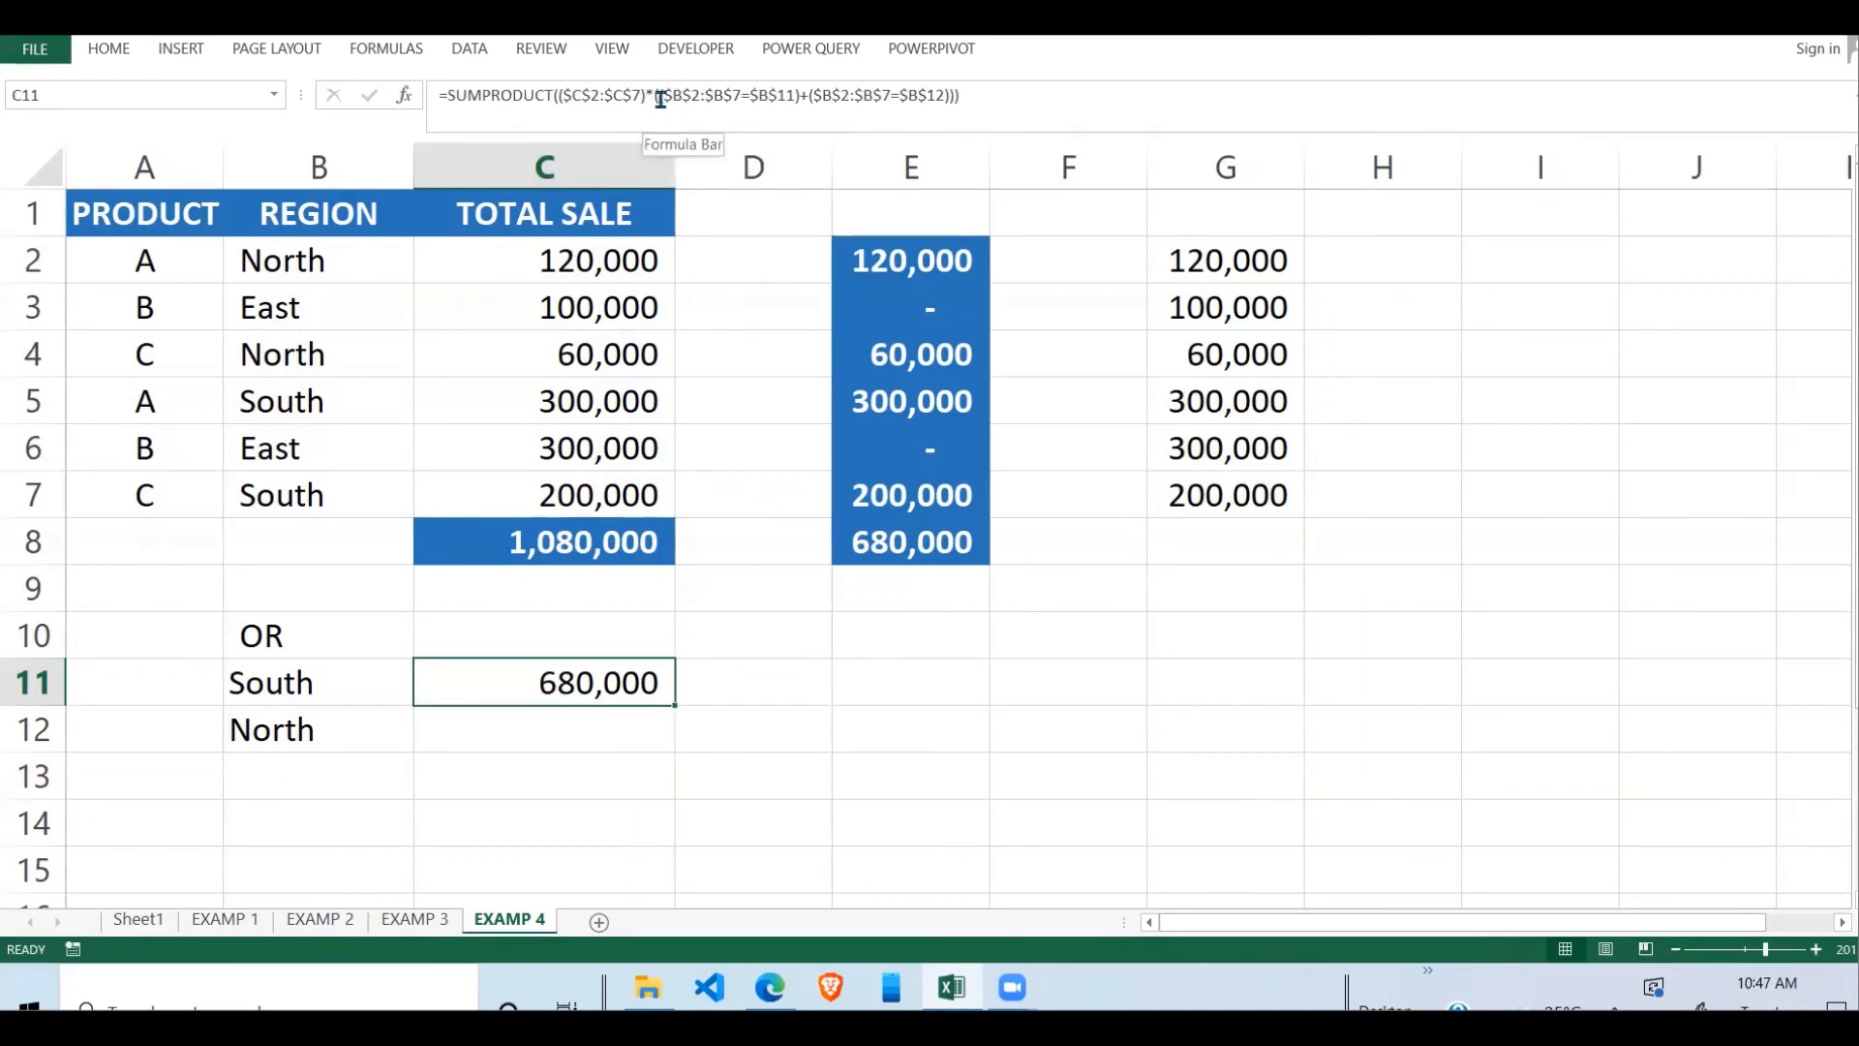
{"action": "left_click_drag", "start_coordinate": [662, 97], "coordinate": [924, 97]}
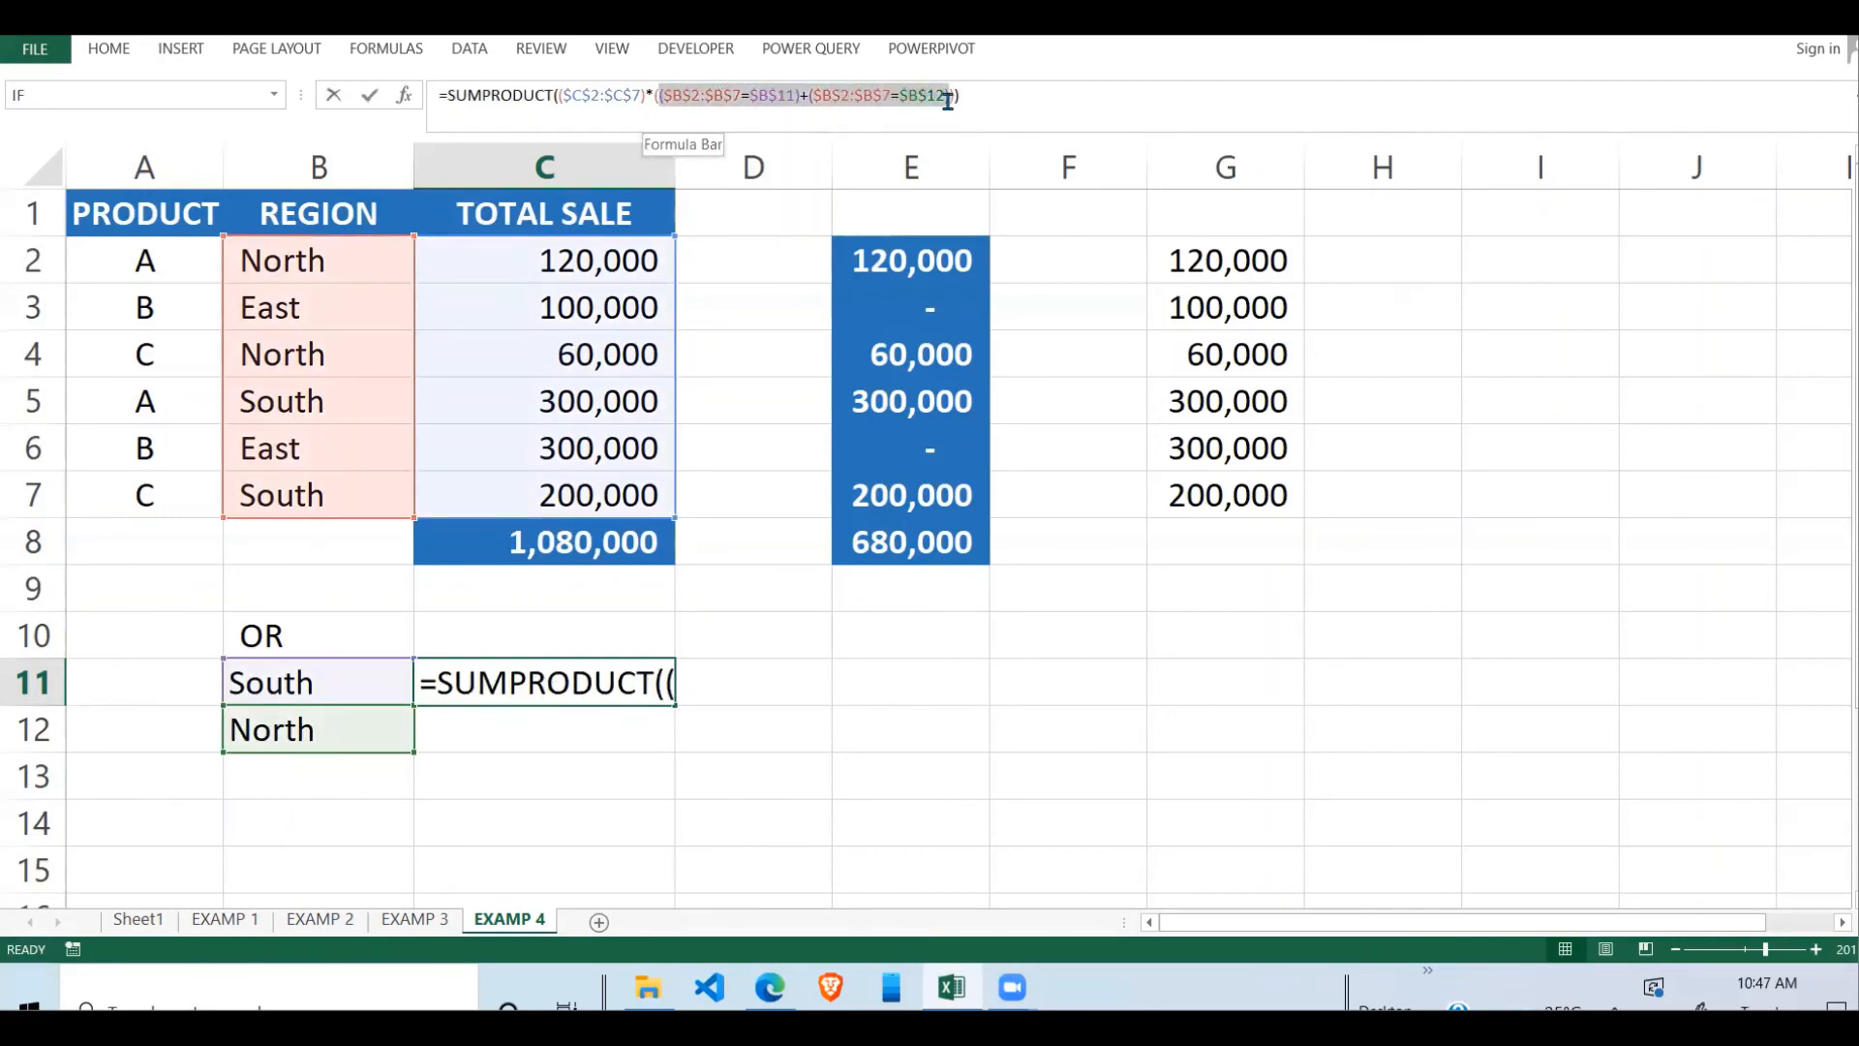
{"action": "left_click_drag", "start_coordinate": [948, 100], "coordinate": [949, 99]}
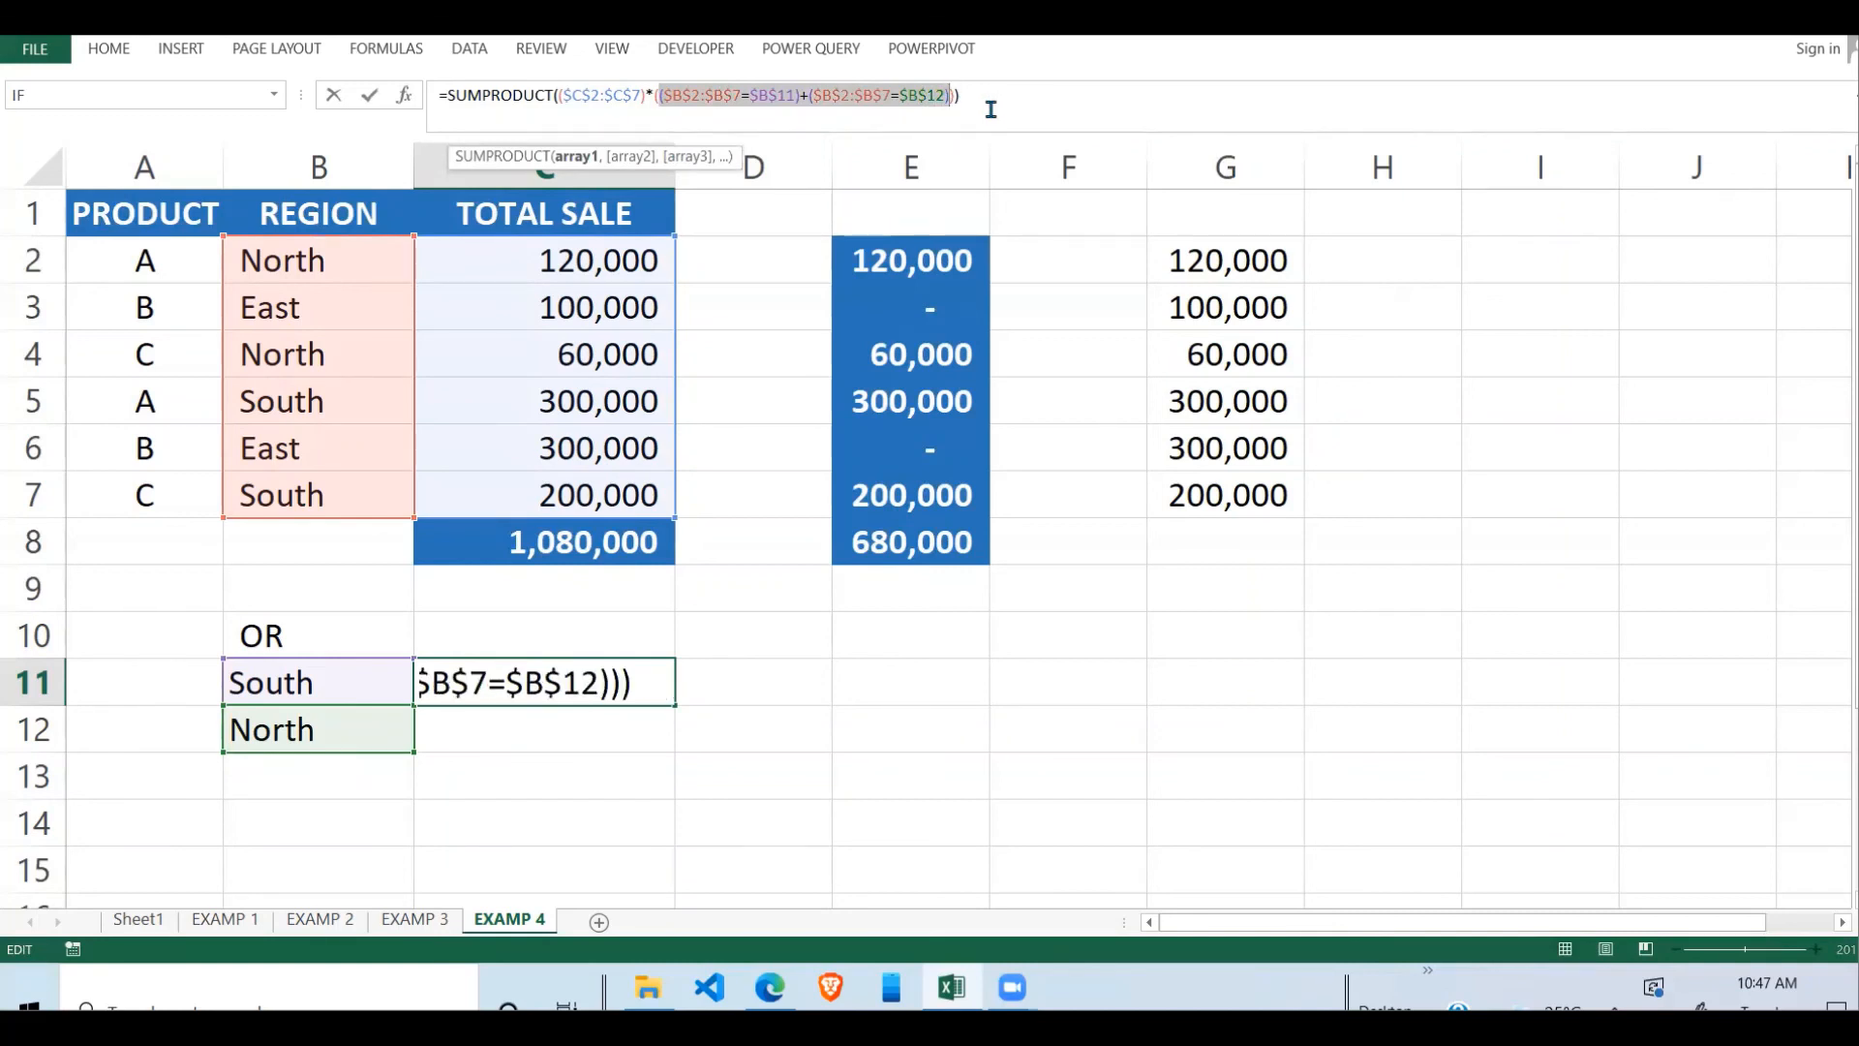
{"action": "left_click", "coordinate": [1369, 273]}
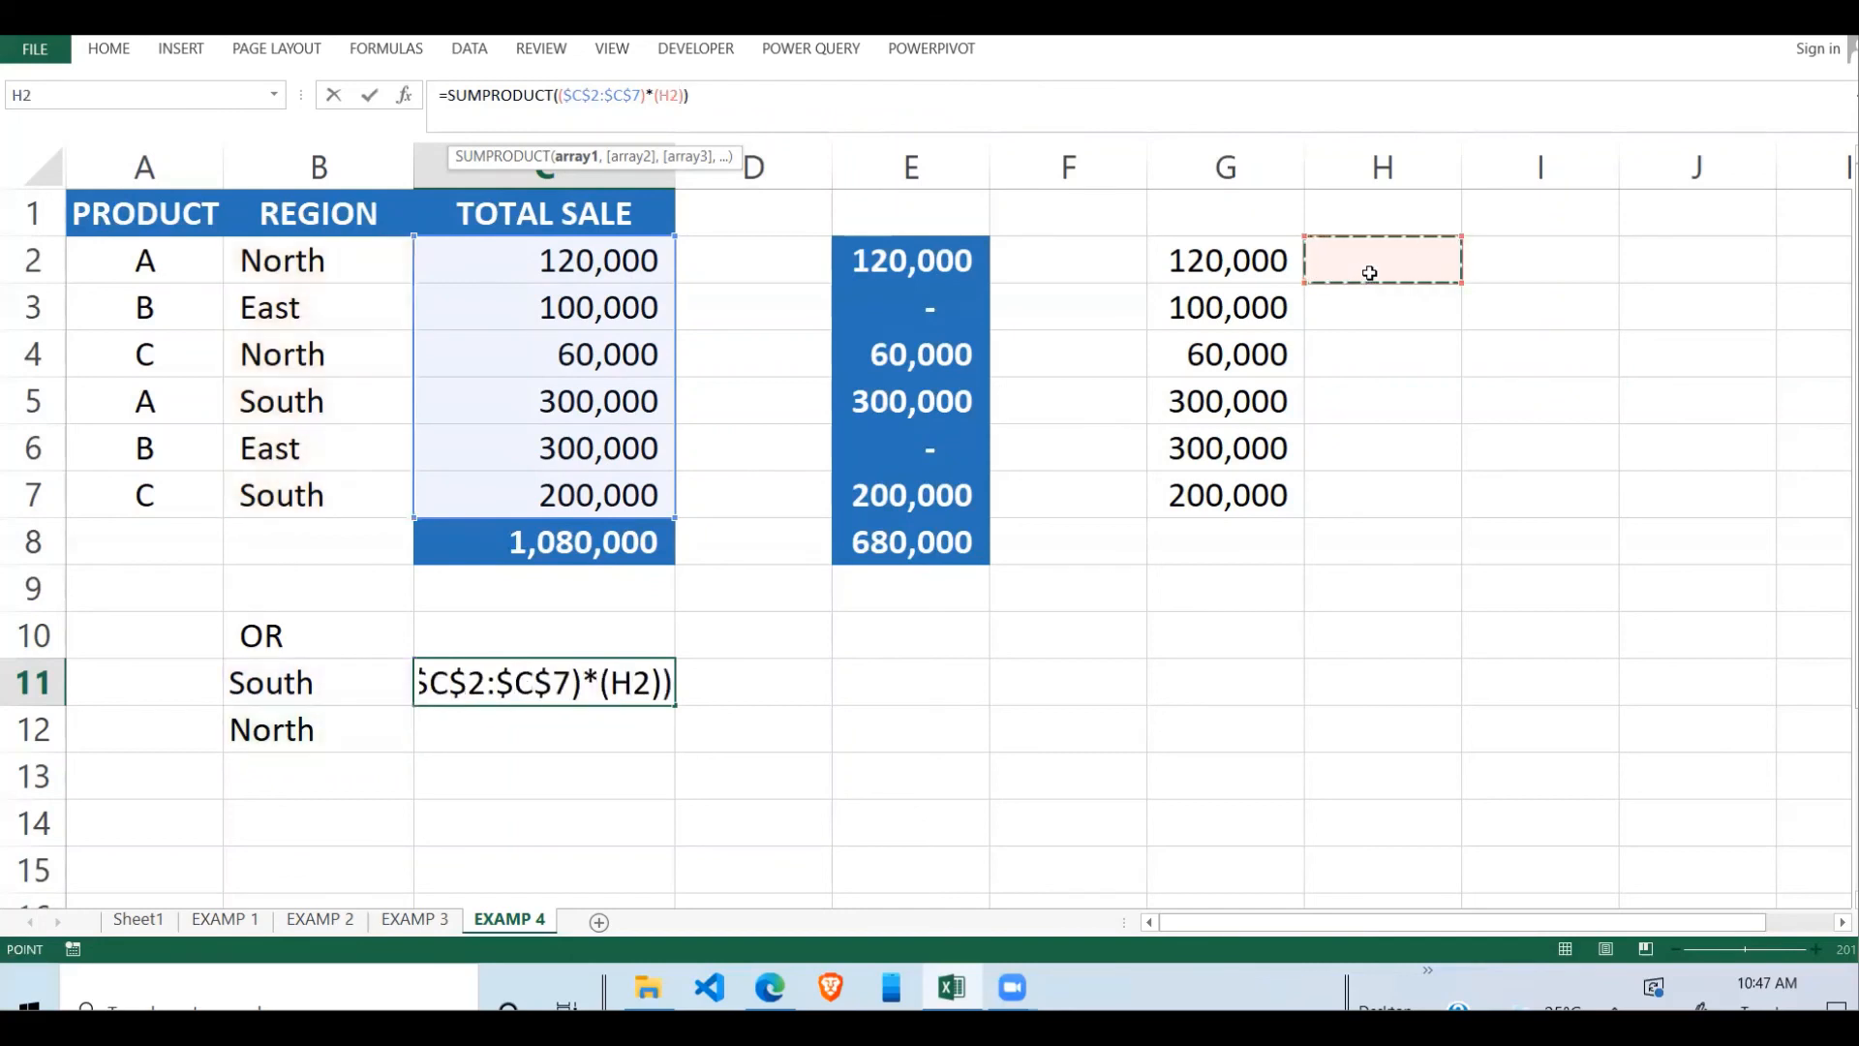
{"action": "key", "text": "Escape"}
{"action": "type", "text": "="}
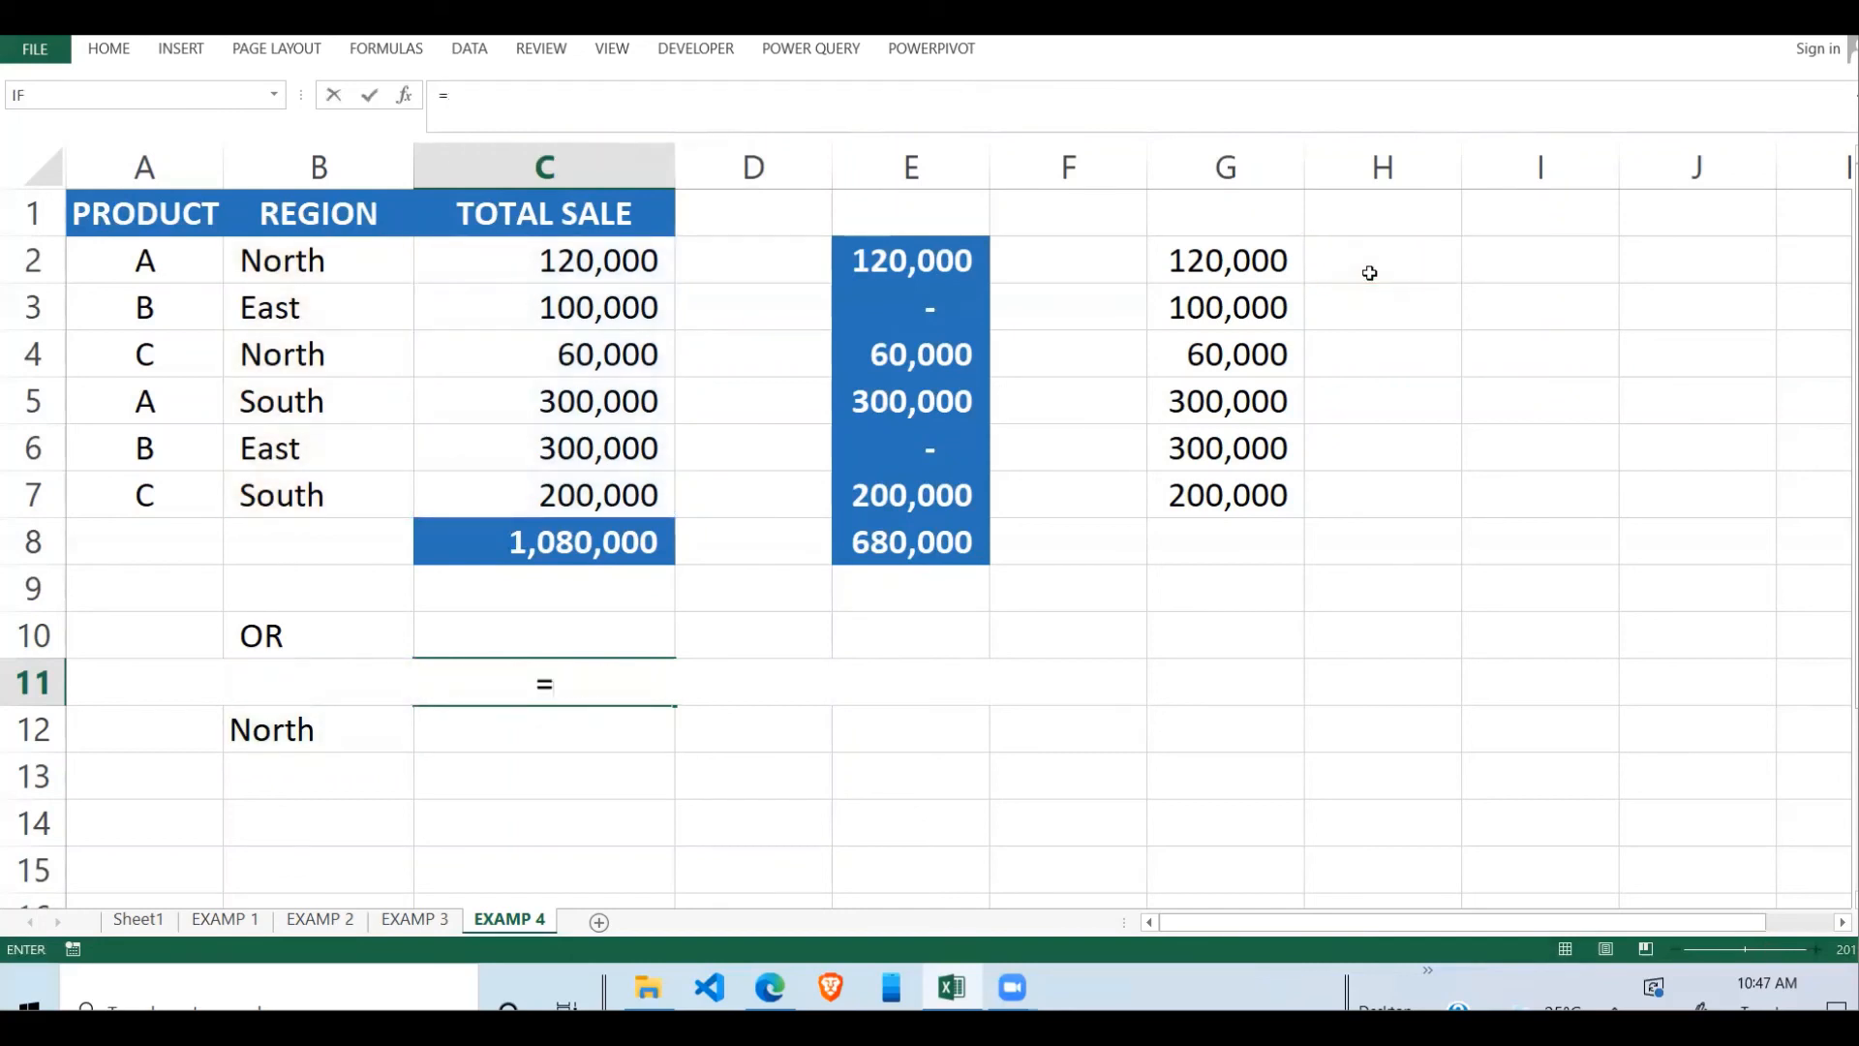
{"action": "key", "text": "Escape"}
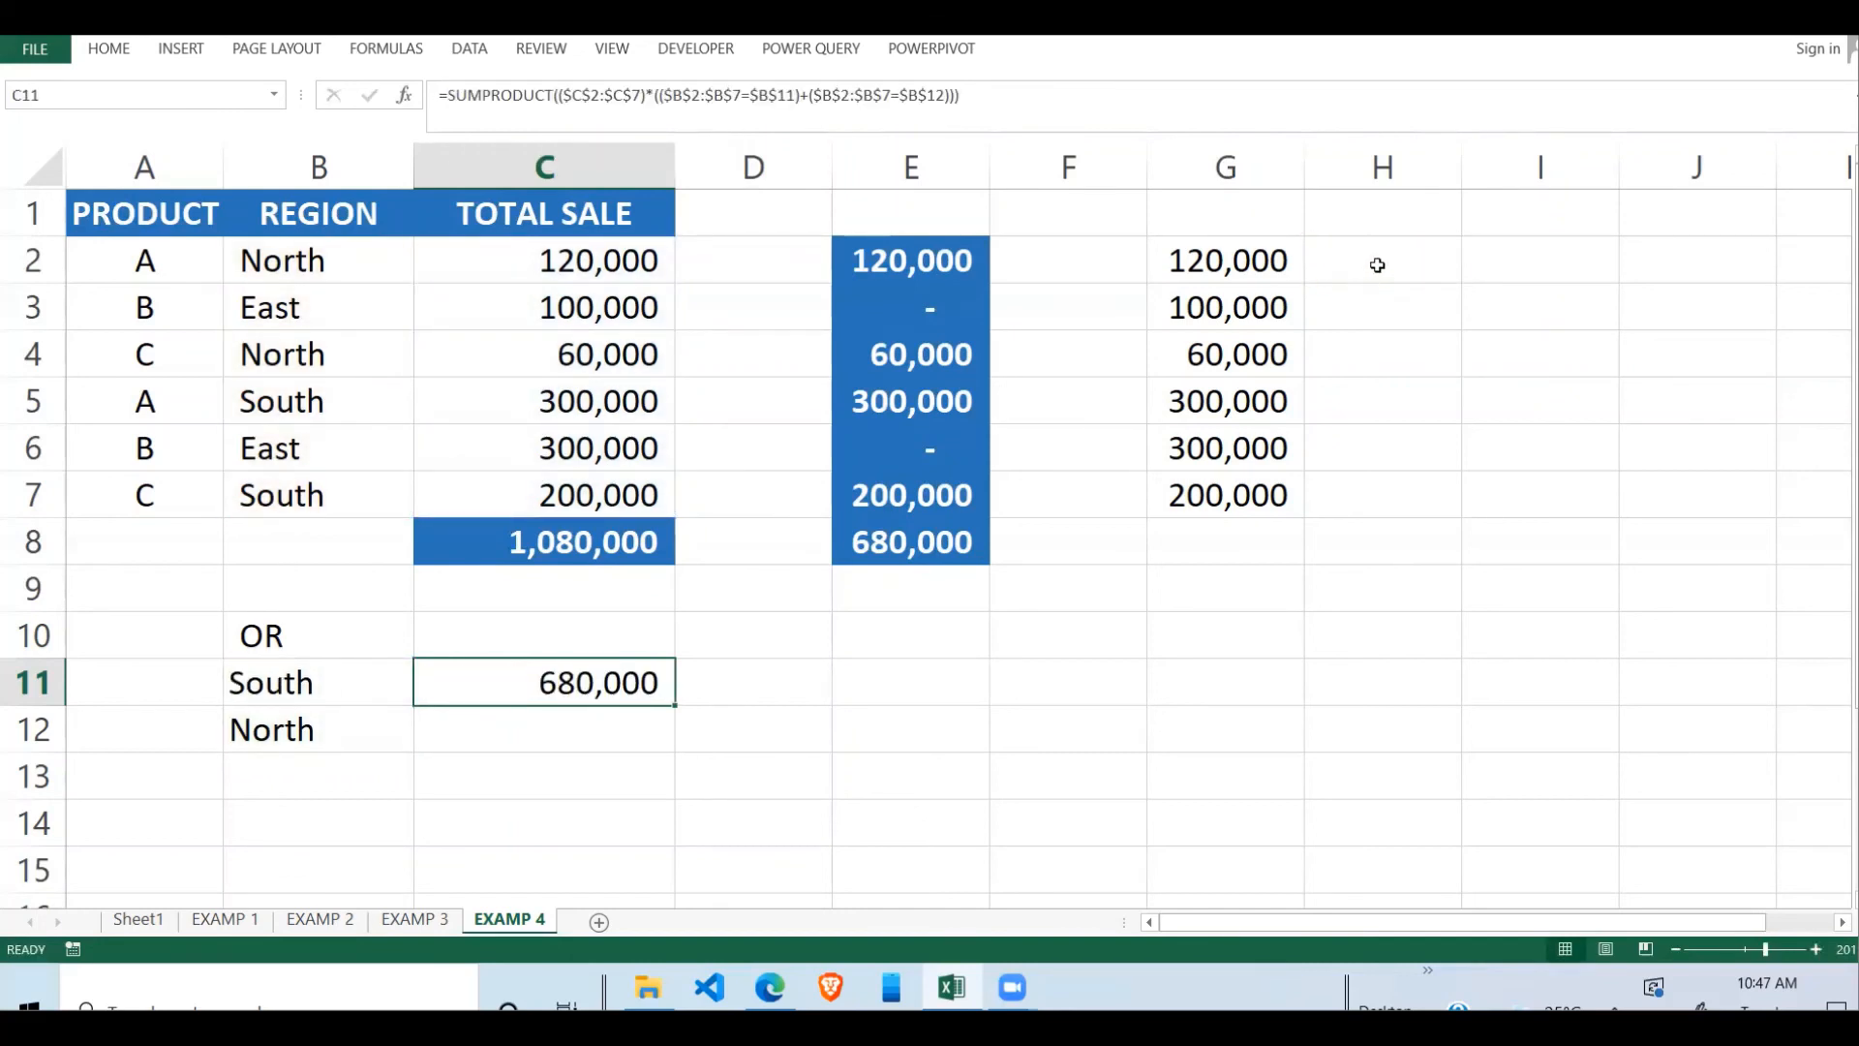
- Enter =($B$2:$B$7=$B$11)+($B$2:$B$7=$B$12) in H2 and fill it down through H7
{"action": "left_click", "coordinate": [1378, 265]}
{"action": "type", "text": "="}
{"action": "type", "text": "($B$2:$B$7=$B$11)+($B$2:$B$7=$B$12)"}
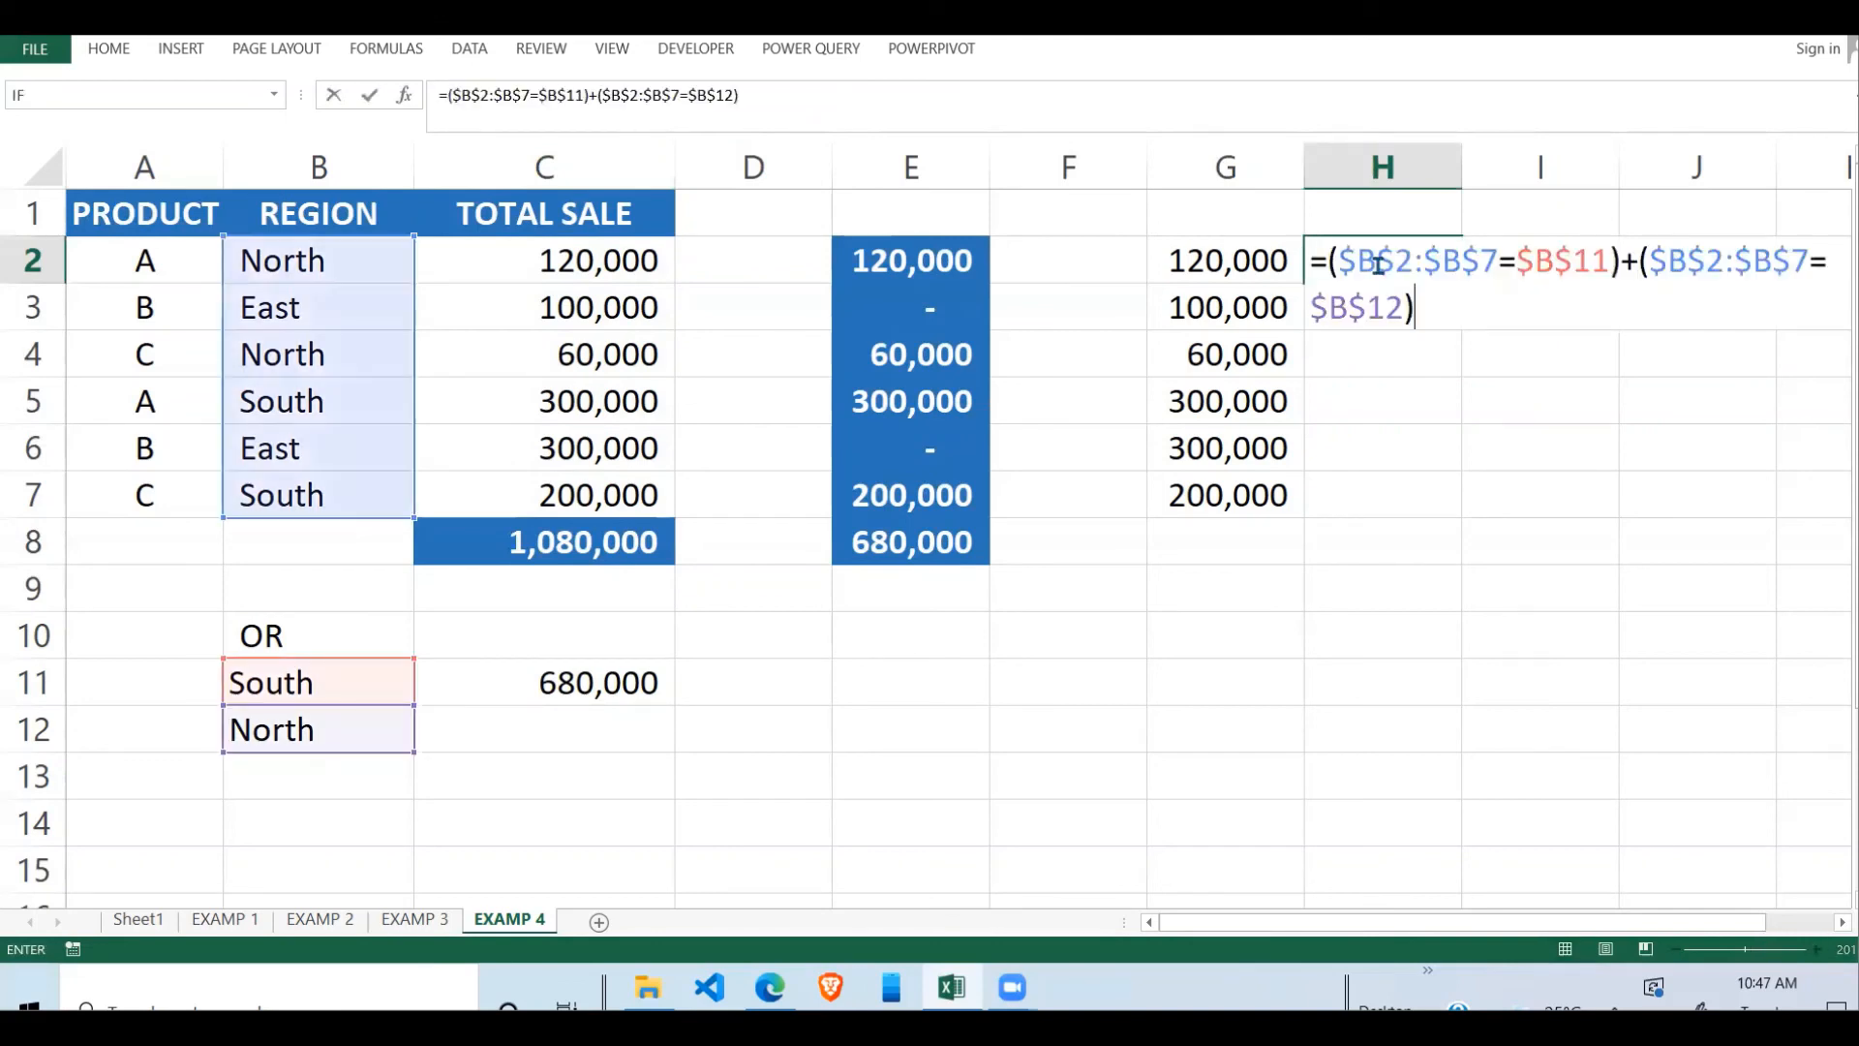
{"action": "key", "text": "Return"}
{"action": "left_click", "coordinate": [1440, 262]}
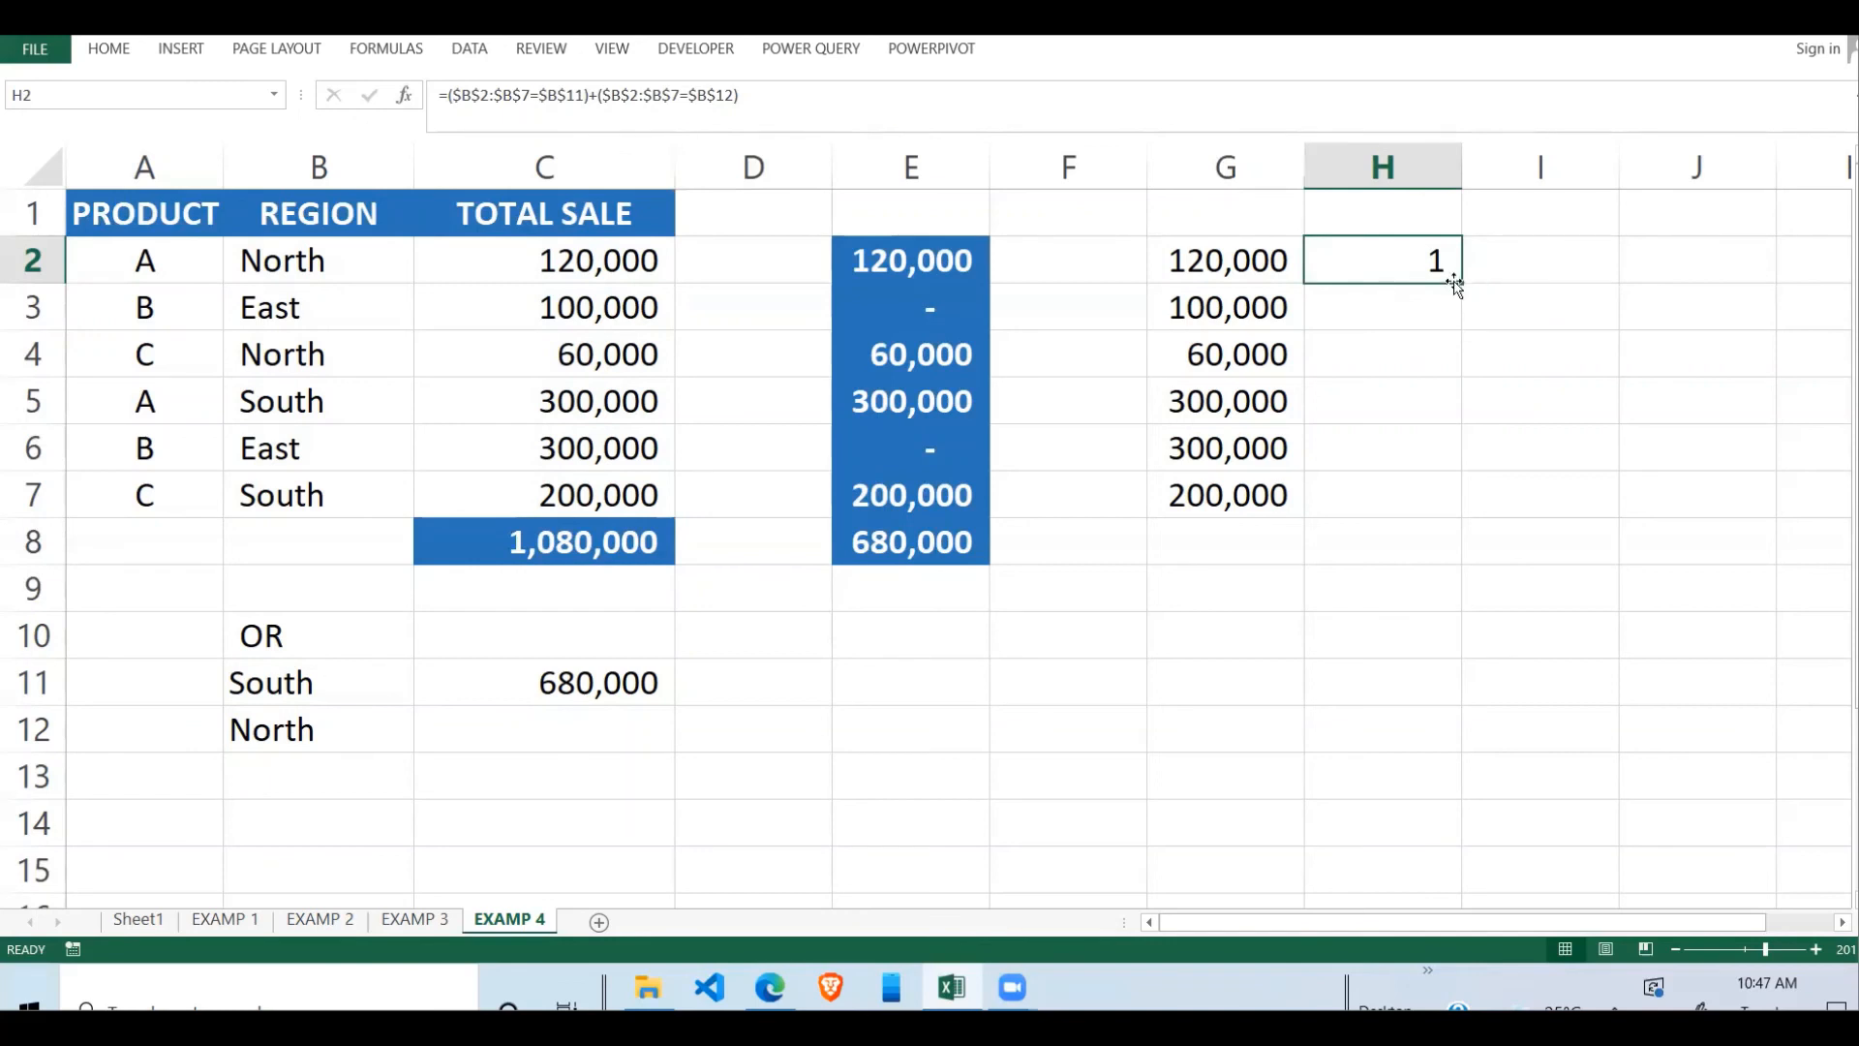
{"action": "left_click_drag", "start_coordinate": [1466, 283], "coordinate": [1450, 516]}
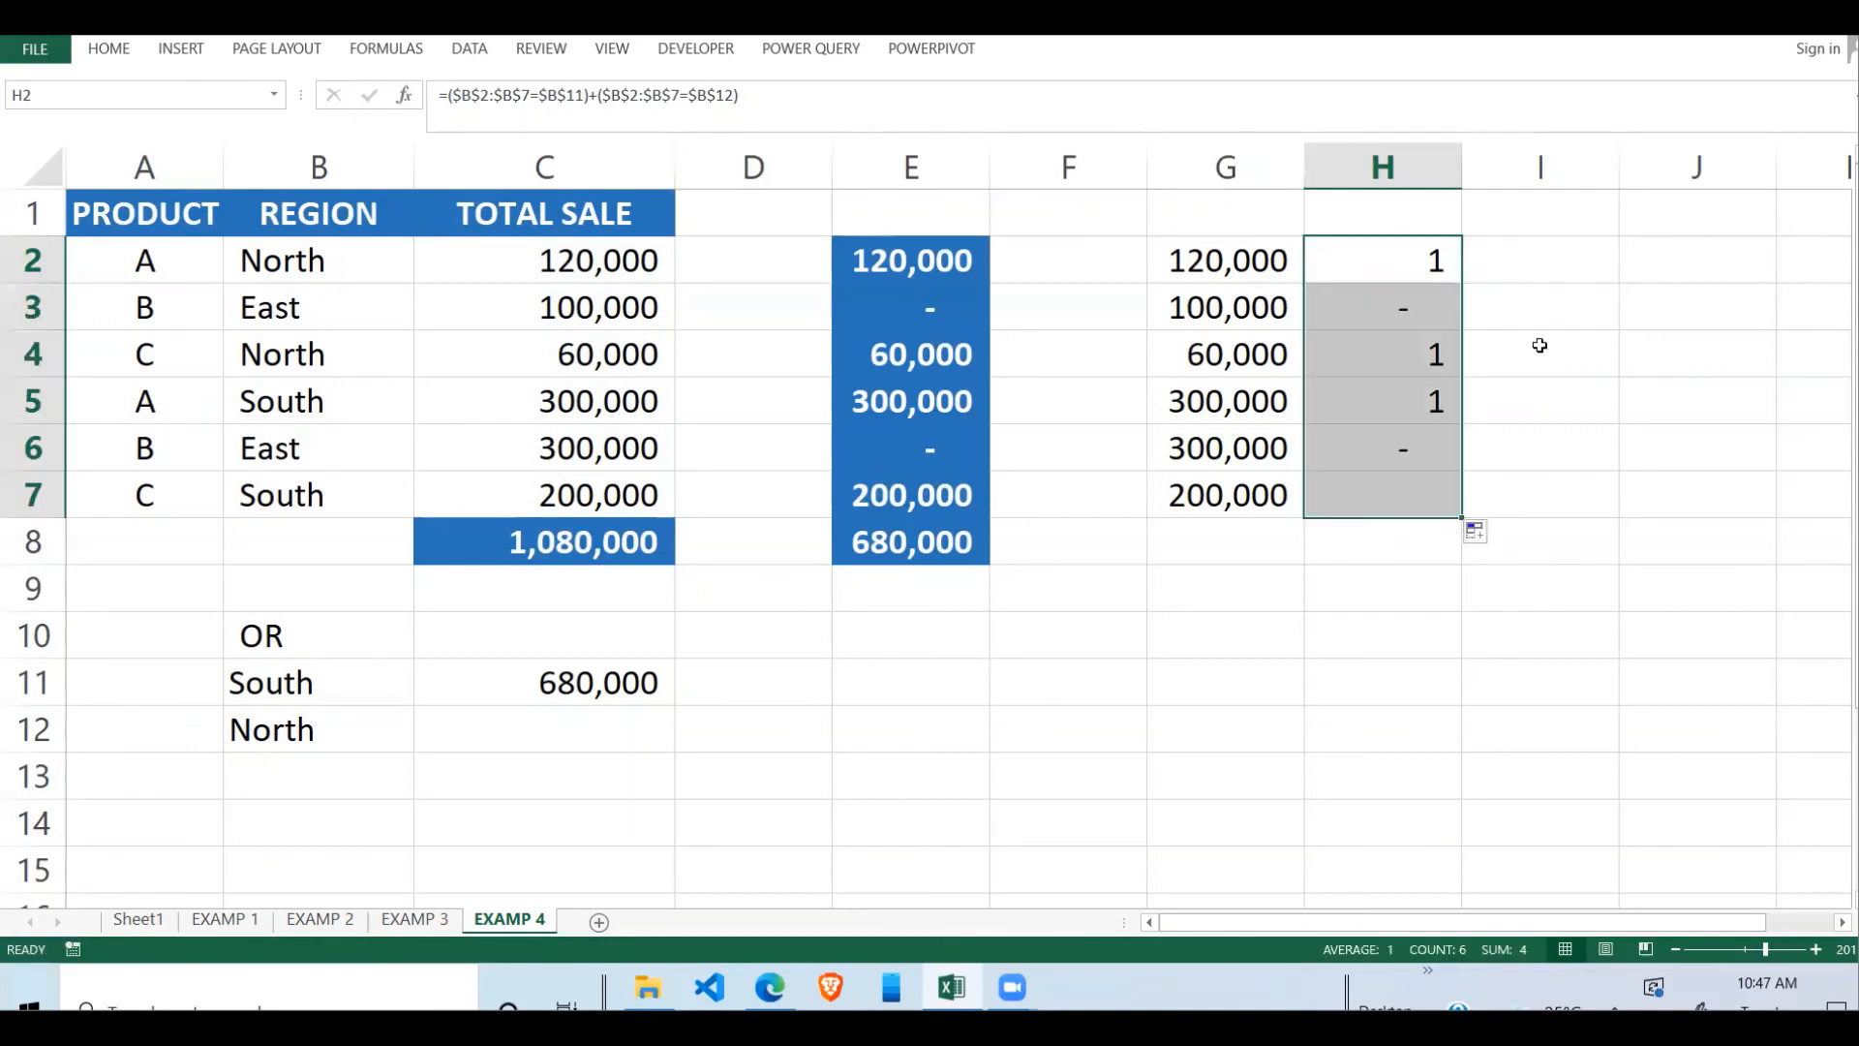
{"action": "left_click", "coordinate": [1573, 275]}
{"action": "type", "text": "="}
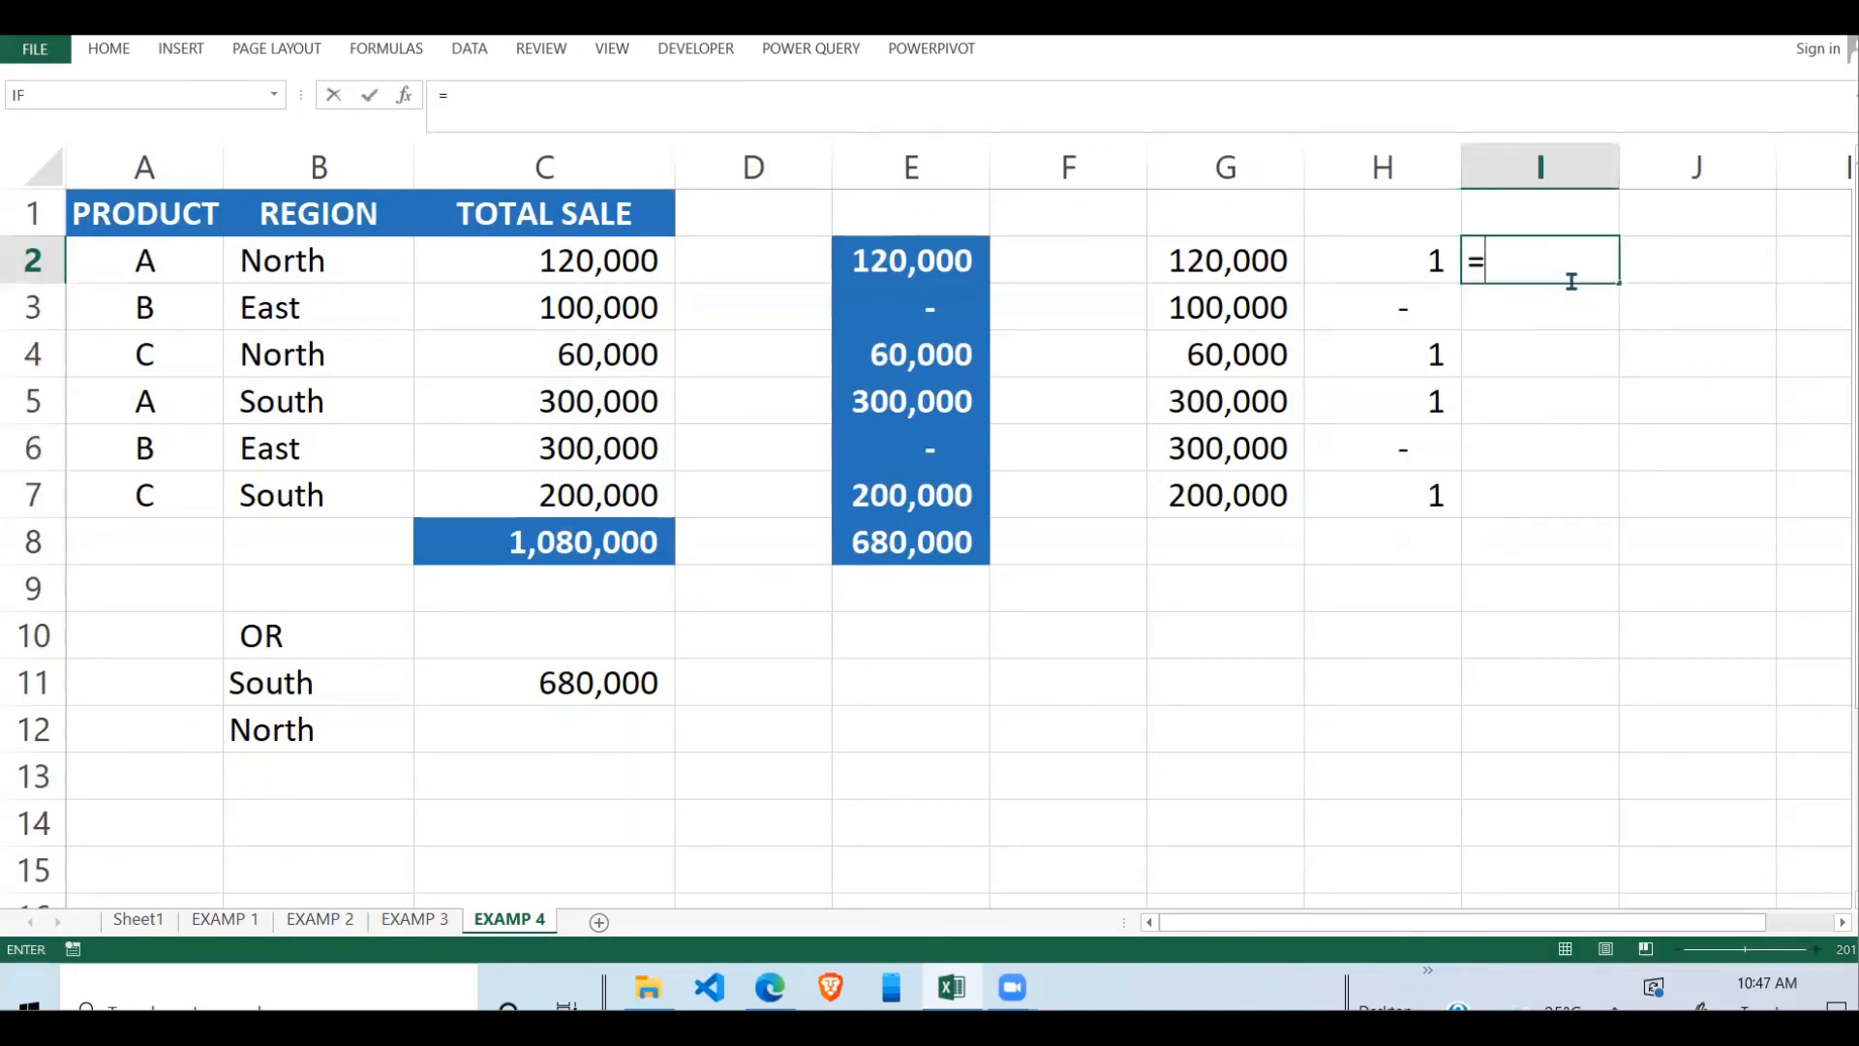
{"action": "key", "text": "BackSpace"}
- Examine how C11's formula multiplies the sales range by the combined region tests
{"action": "left_click", "coordinate": [647, 680]}
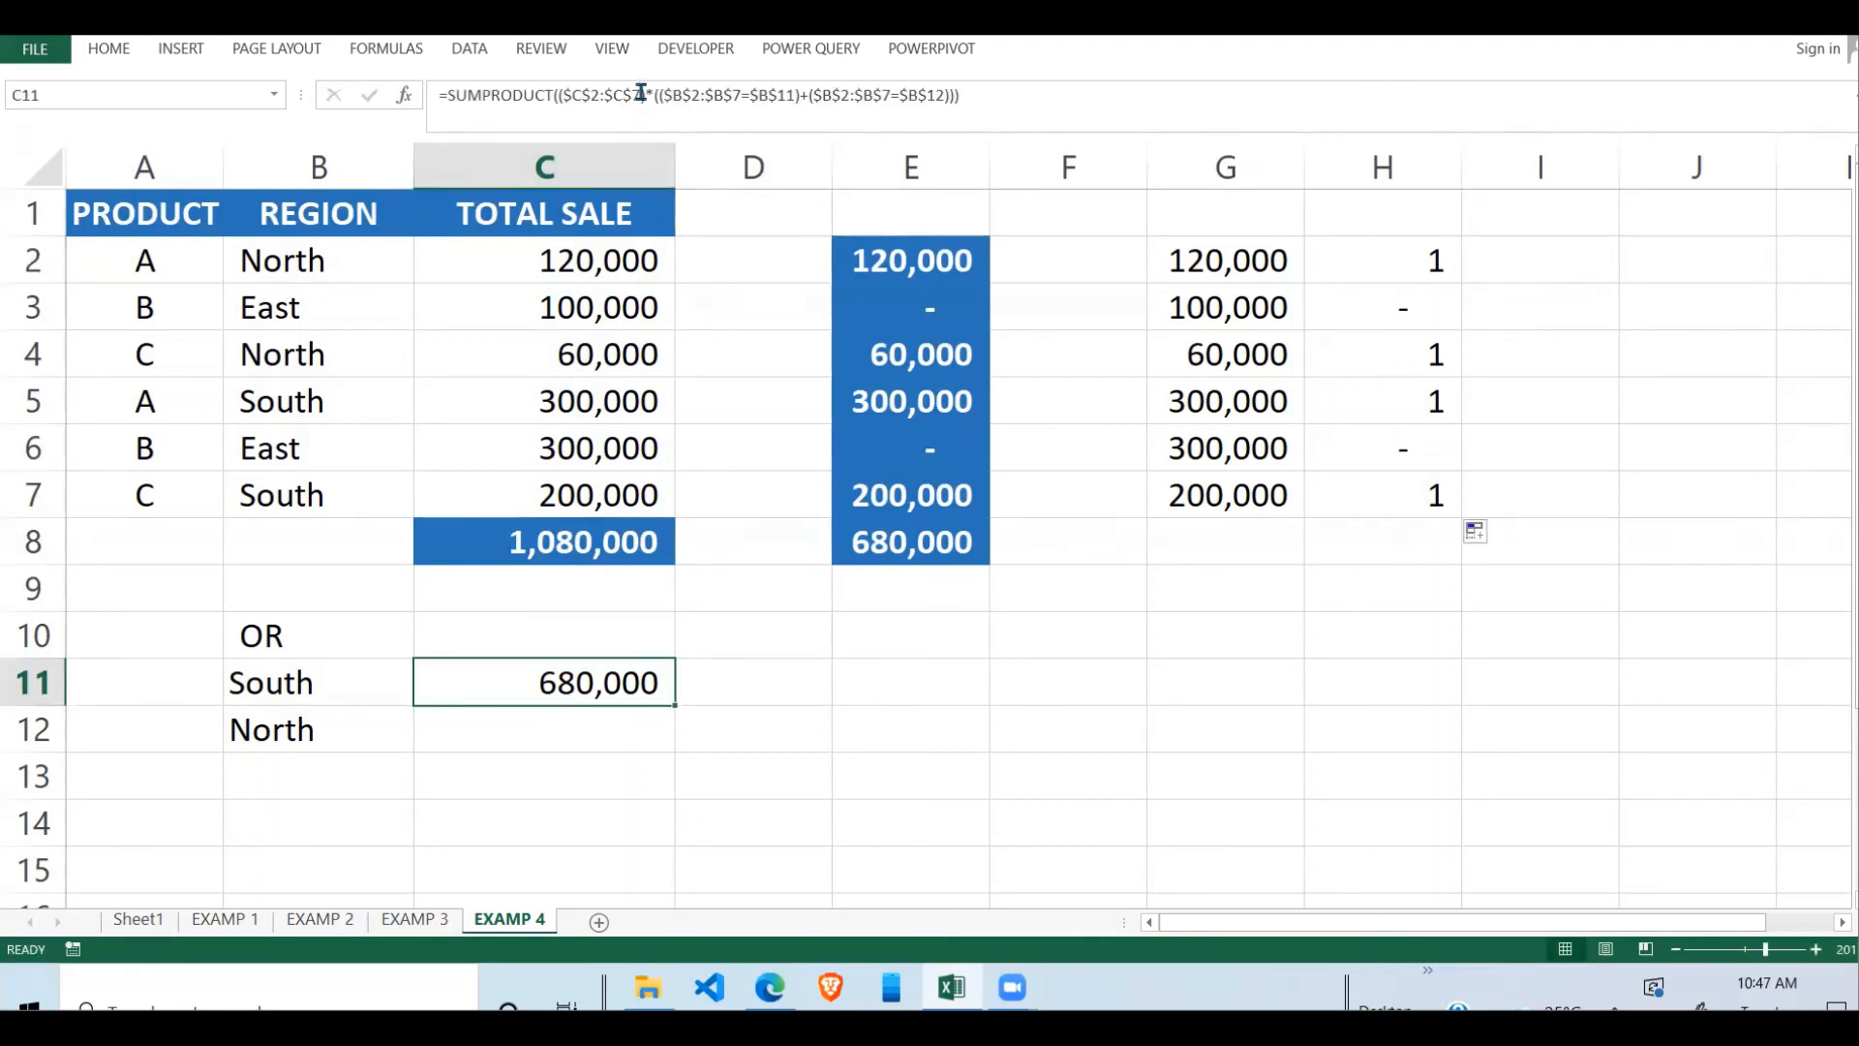
{"action": "double_click", "coordinate": [616, 685]}
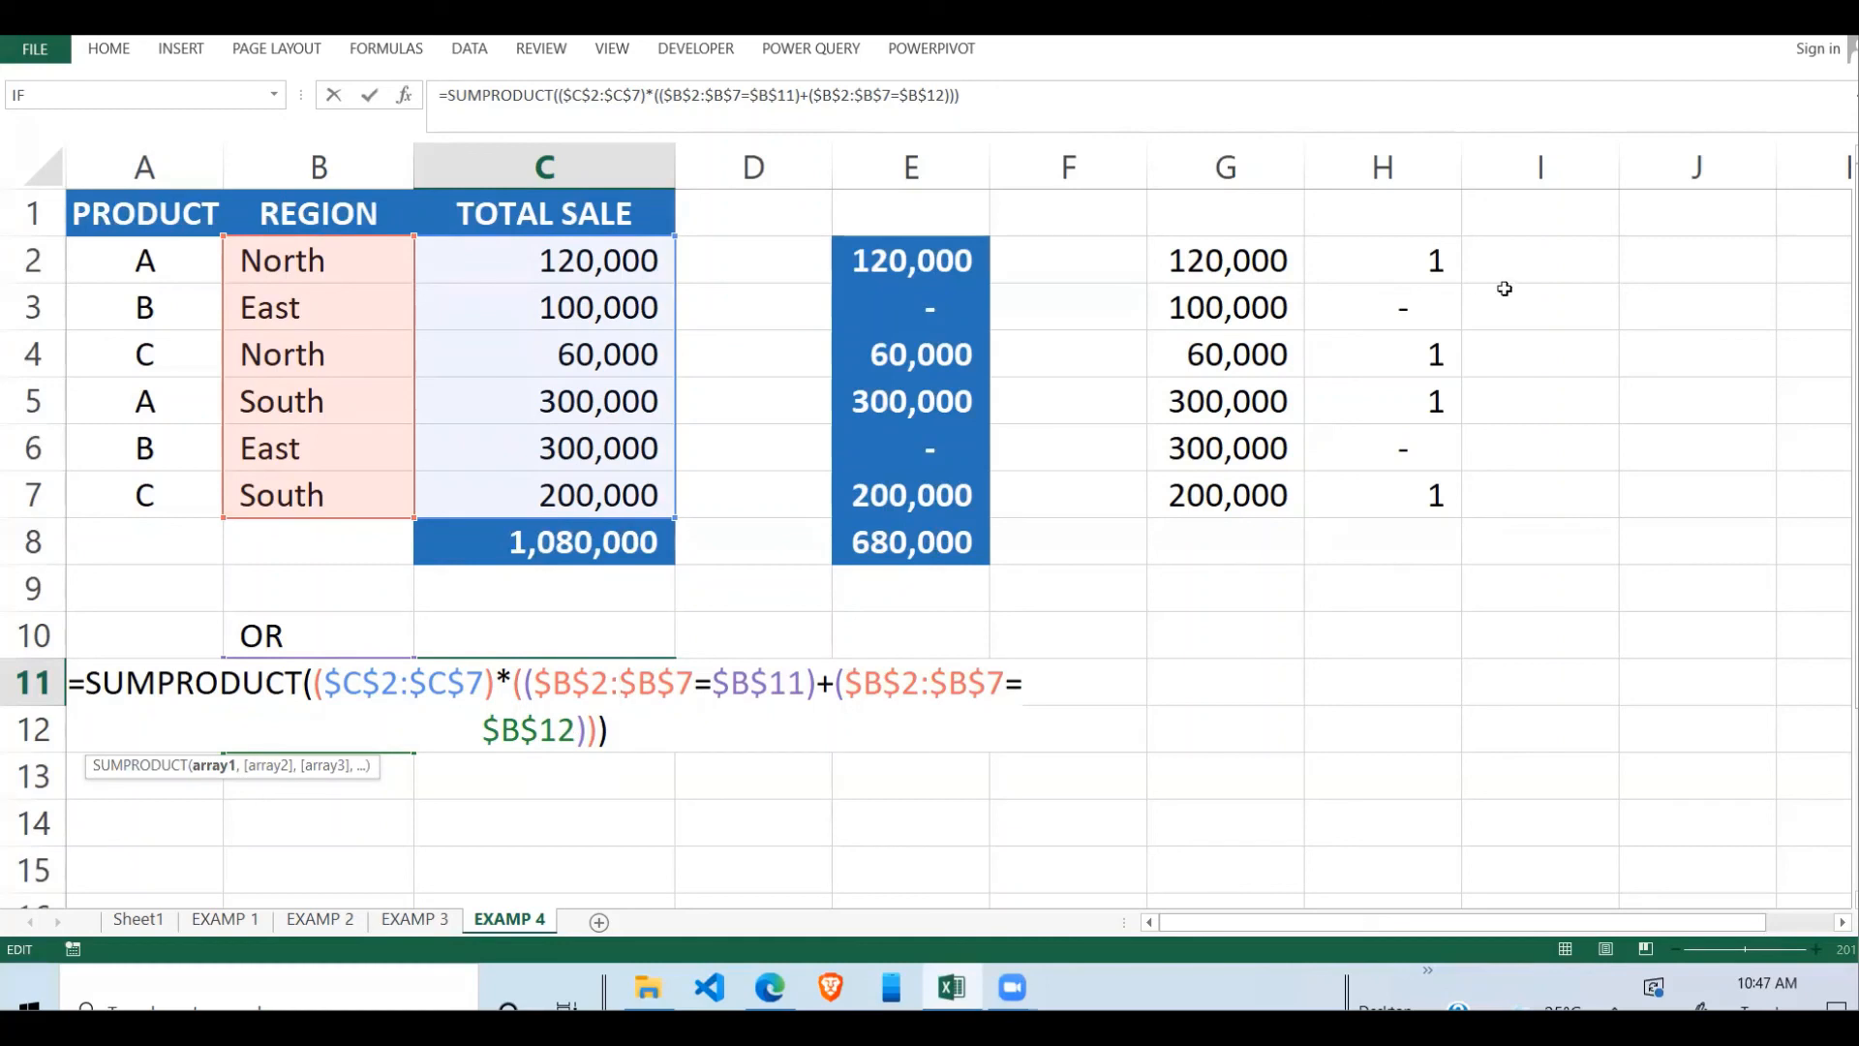
{"action": "key", "text": "Return"}
- Multiply the sale by its region flag in I2 with =G2*H2 and fill the formula down through I7
{"action": "left_click", "coordinate": [1516, 264]}
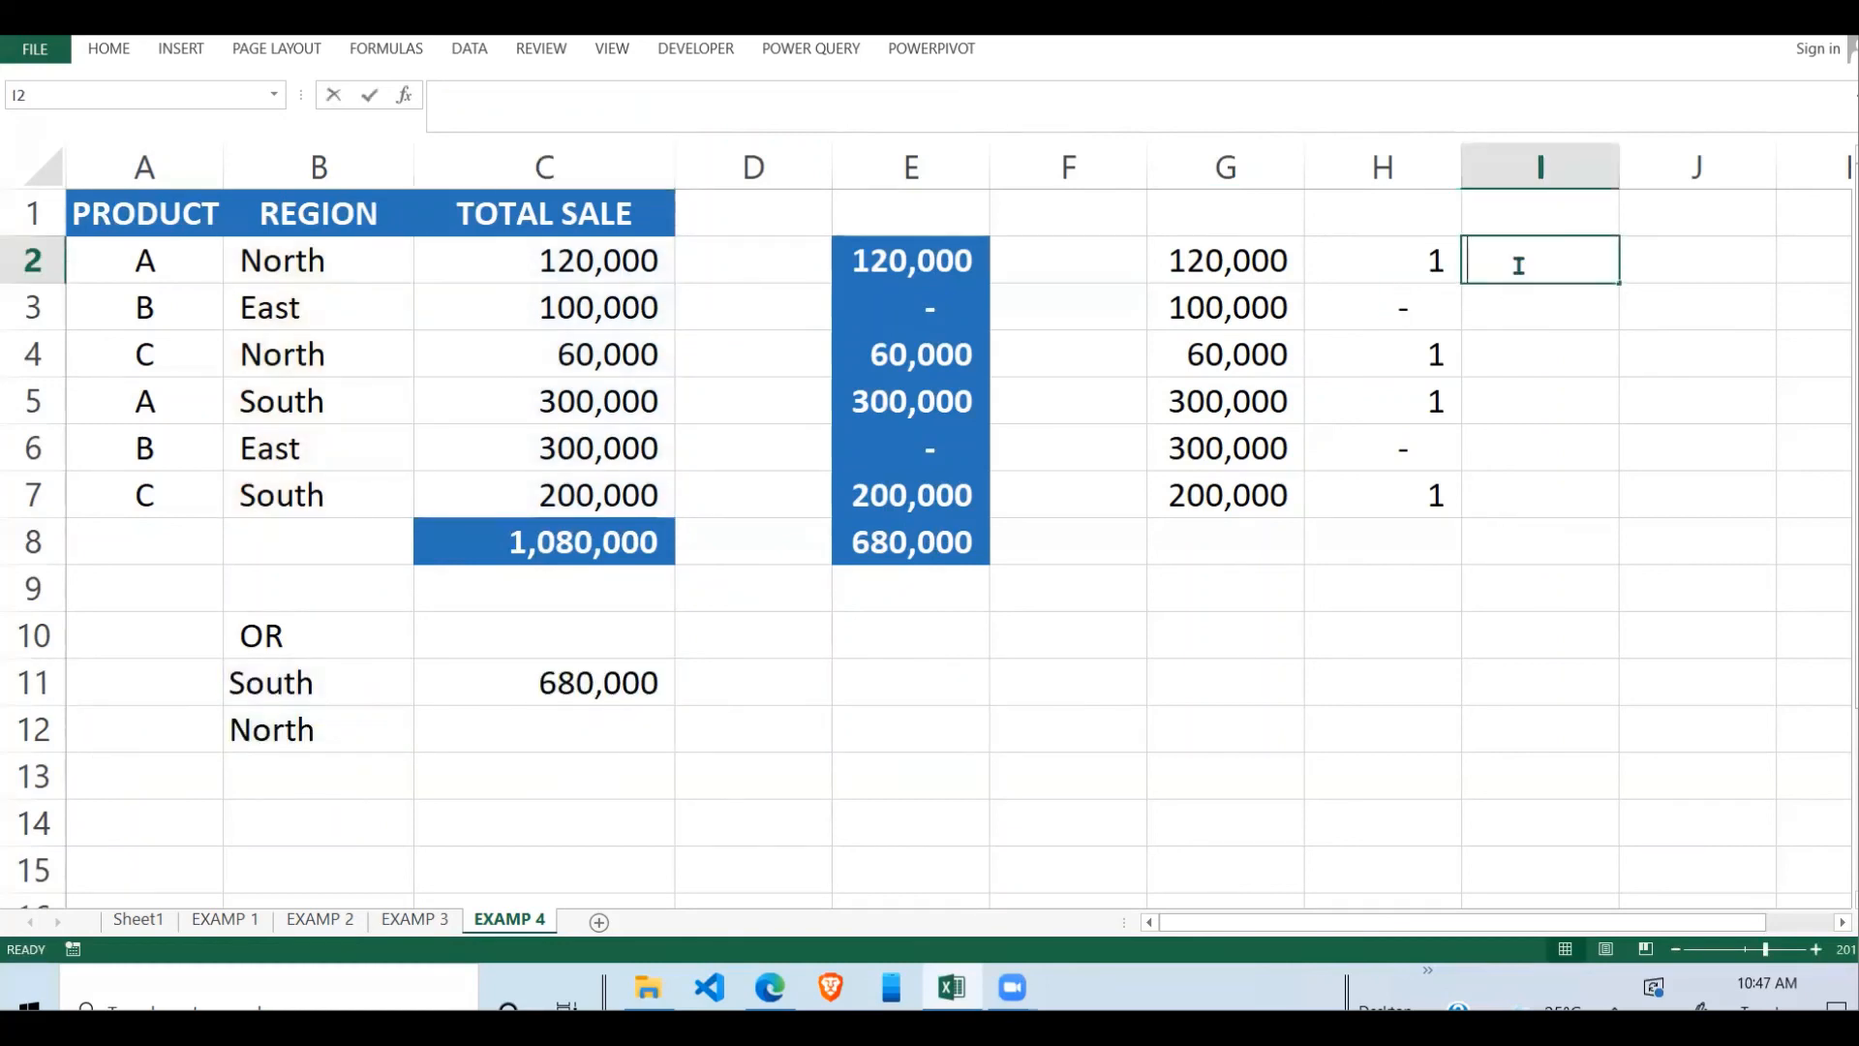
{"action": "type", "text": "="}
{"action": "left_click", "coordinate": [1255, 267]}
{"action": "type", "text": "*"}
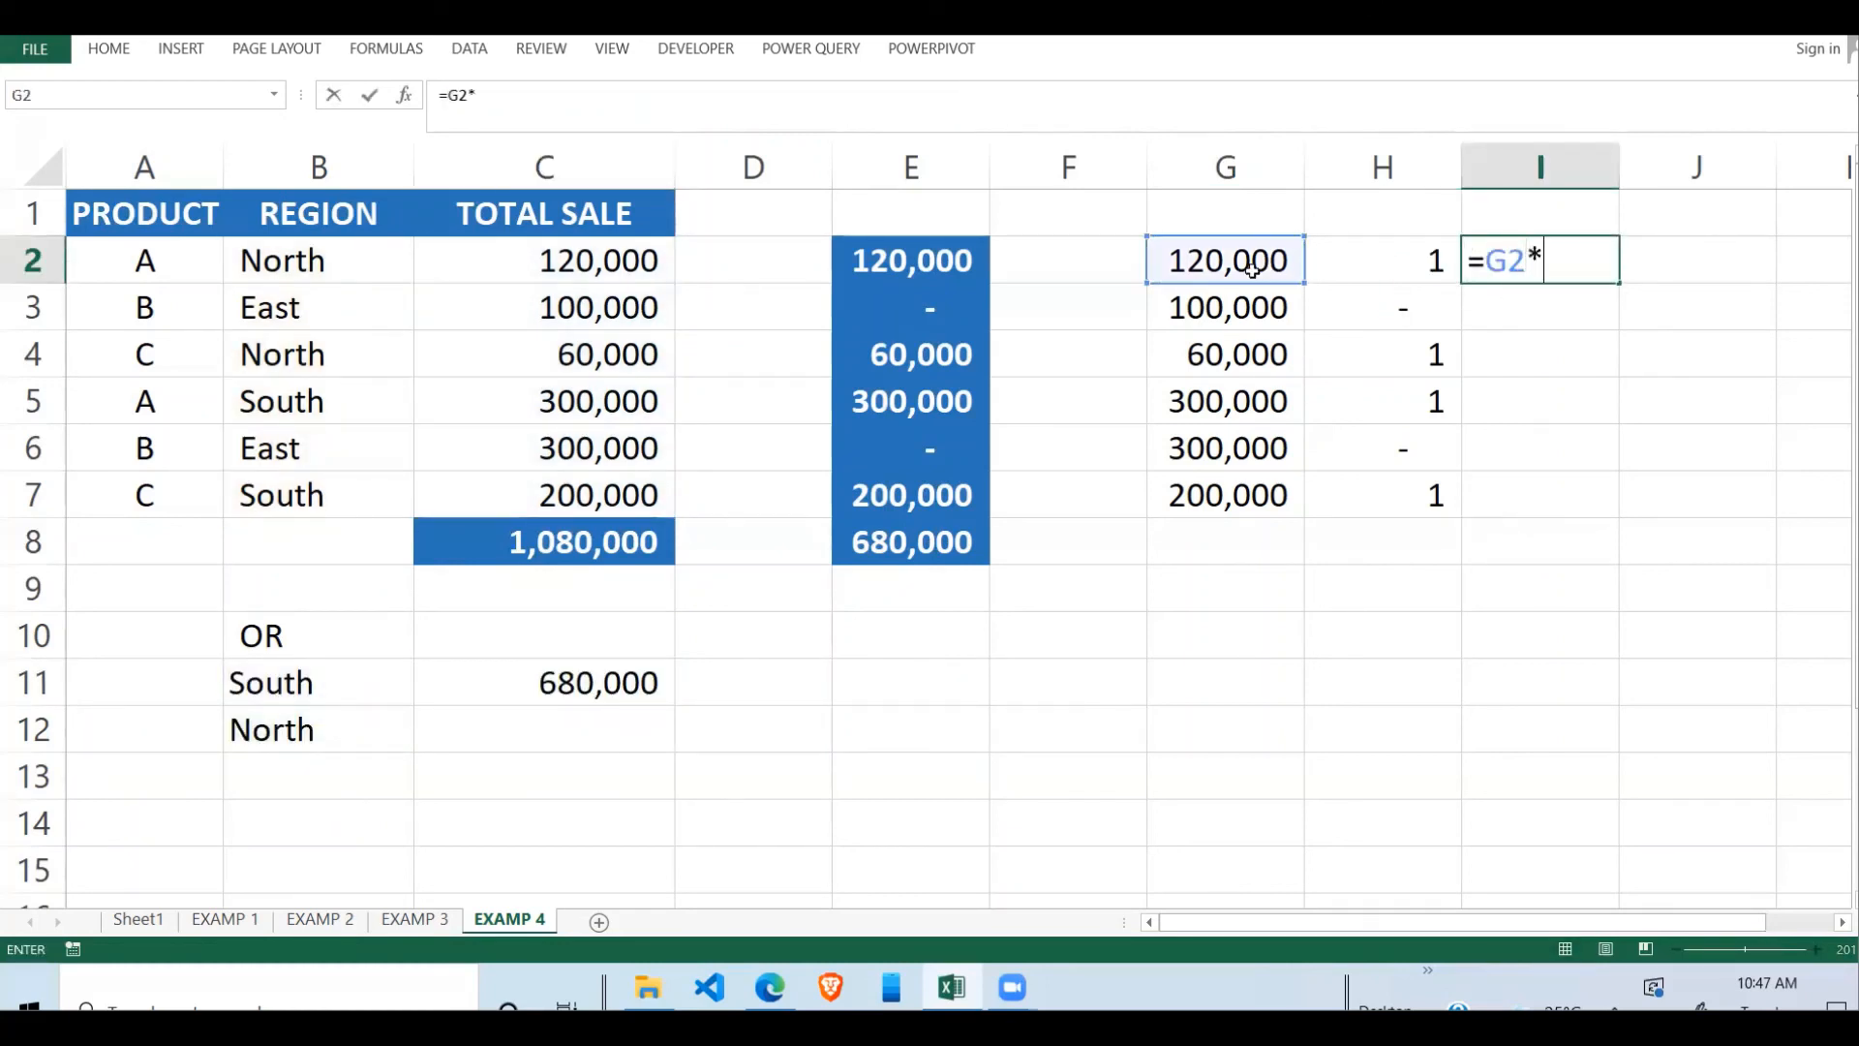
{"action": "left_click", "coordinate": [1398, 267]}
{"action": "key", "text": "Return"}
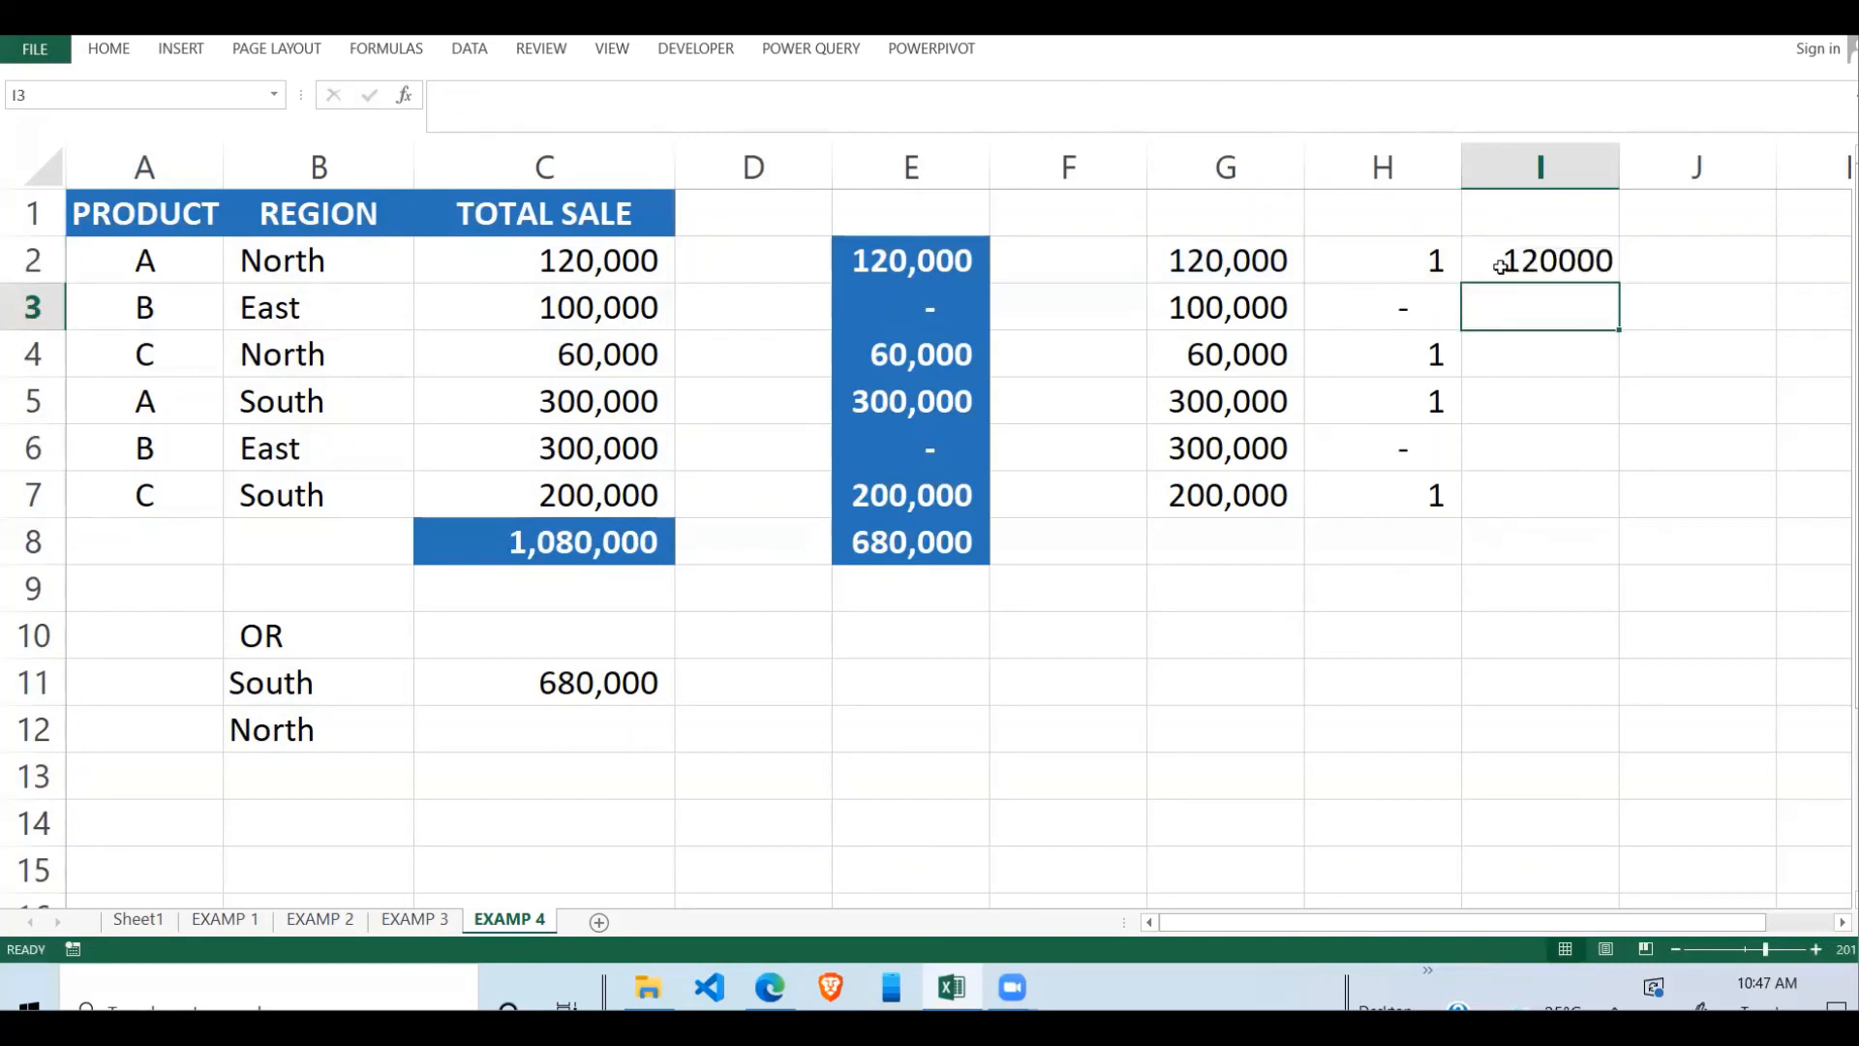
{"action": "left_click", "coordinate": [1587, 260]}
{"action": "left_click_drag", "start_coordinate": [1619, 283], "coordinate": [1587, 259]}
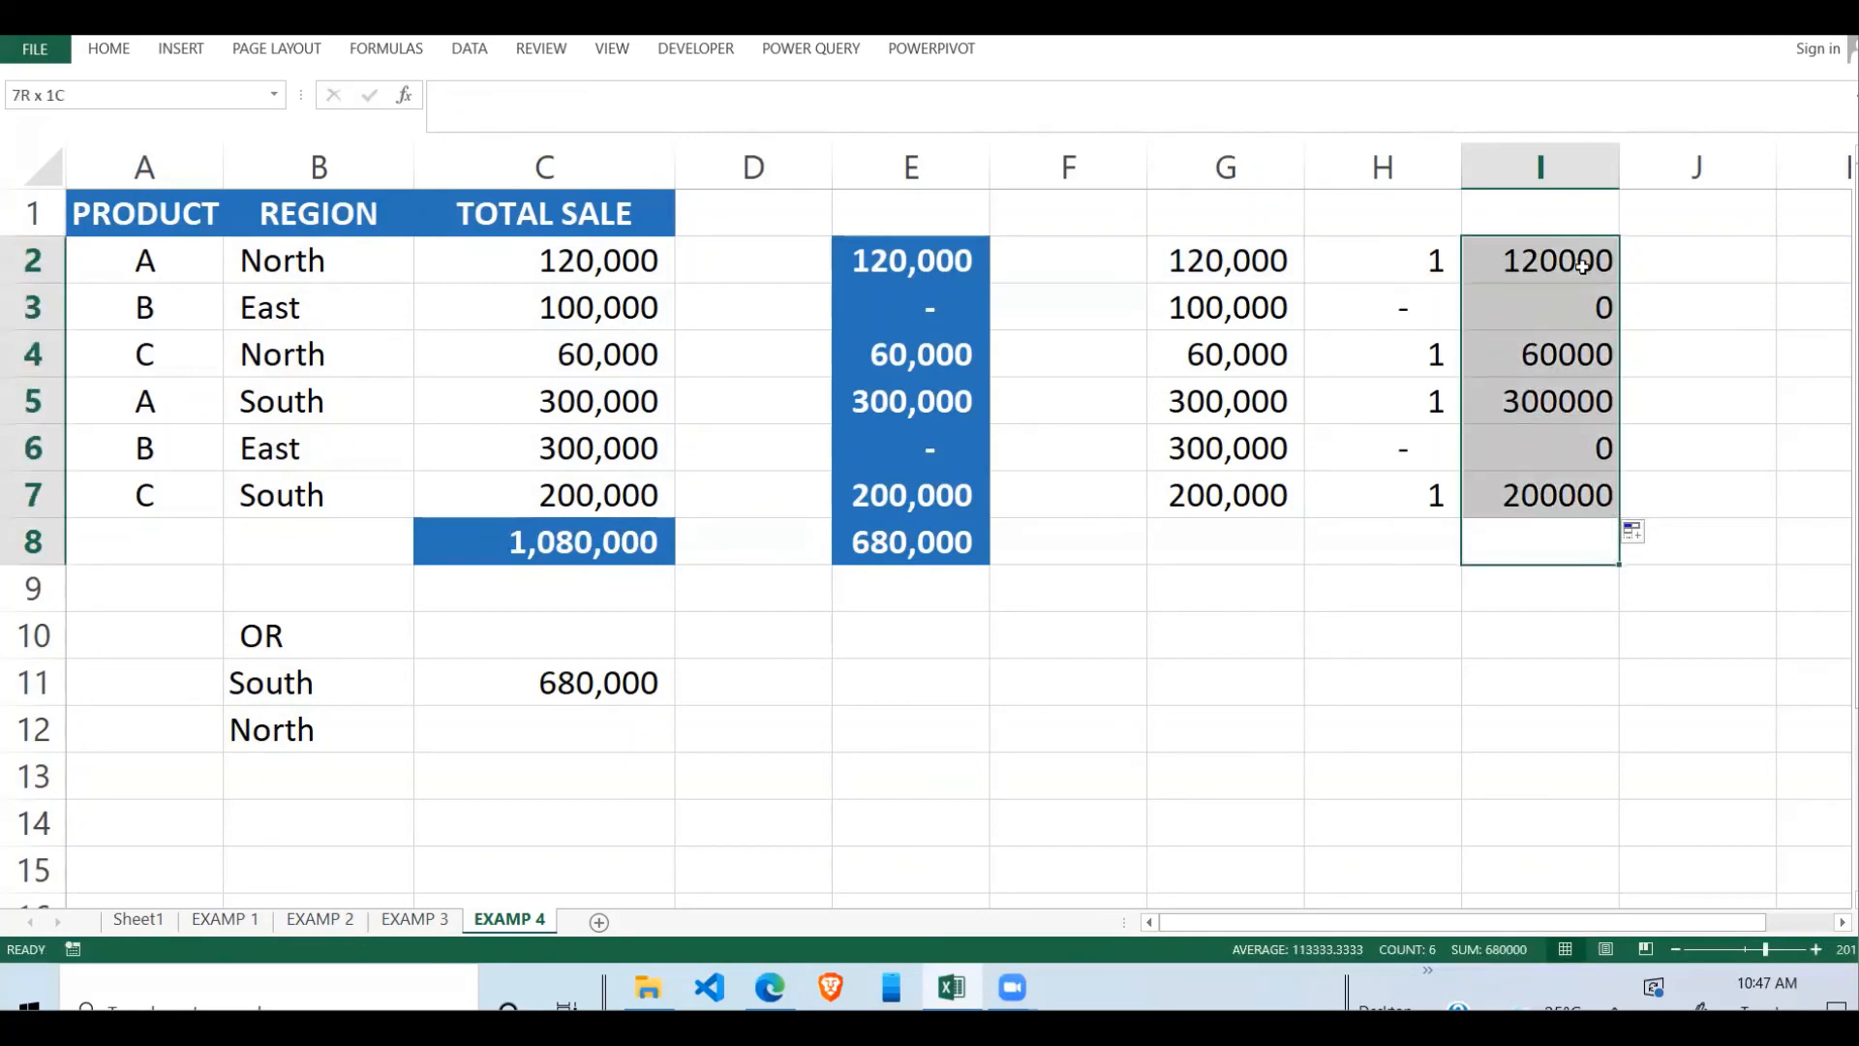
- Total the products in I8 with =SUM(I2:I7)
{"action": "left_click", "coordinate": [112, 50]}
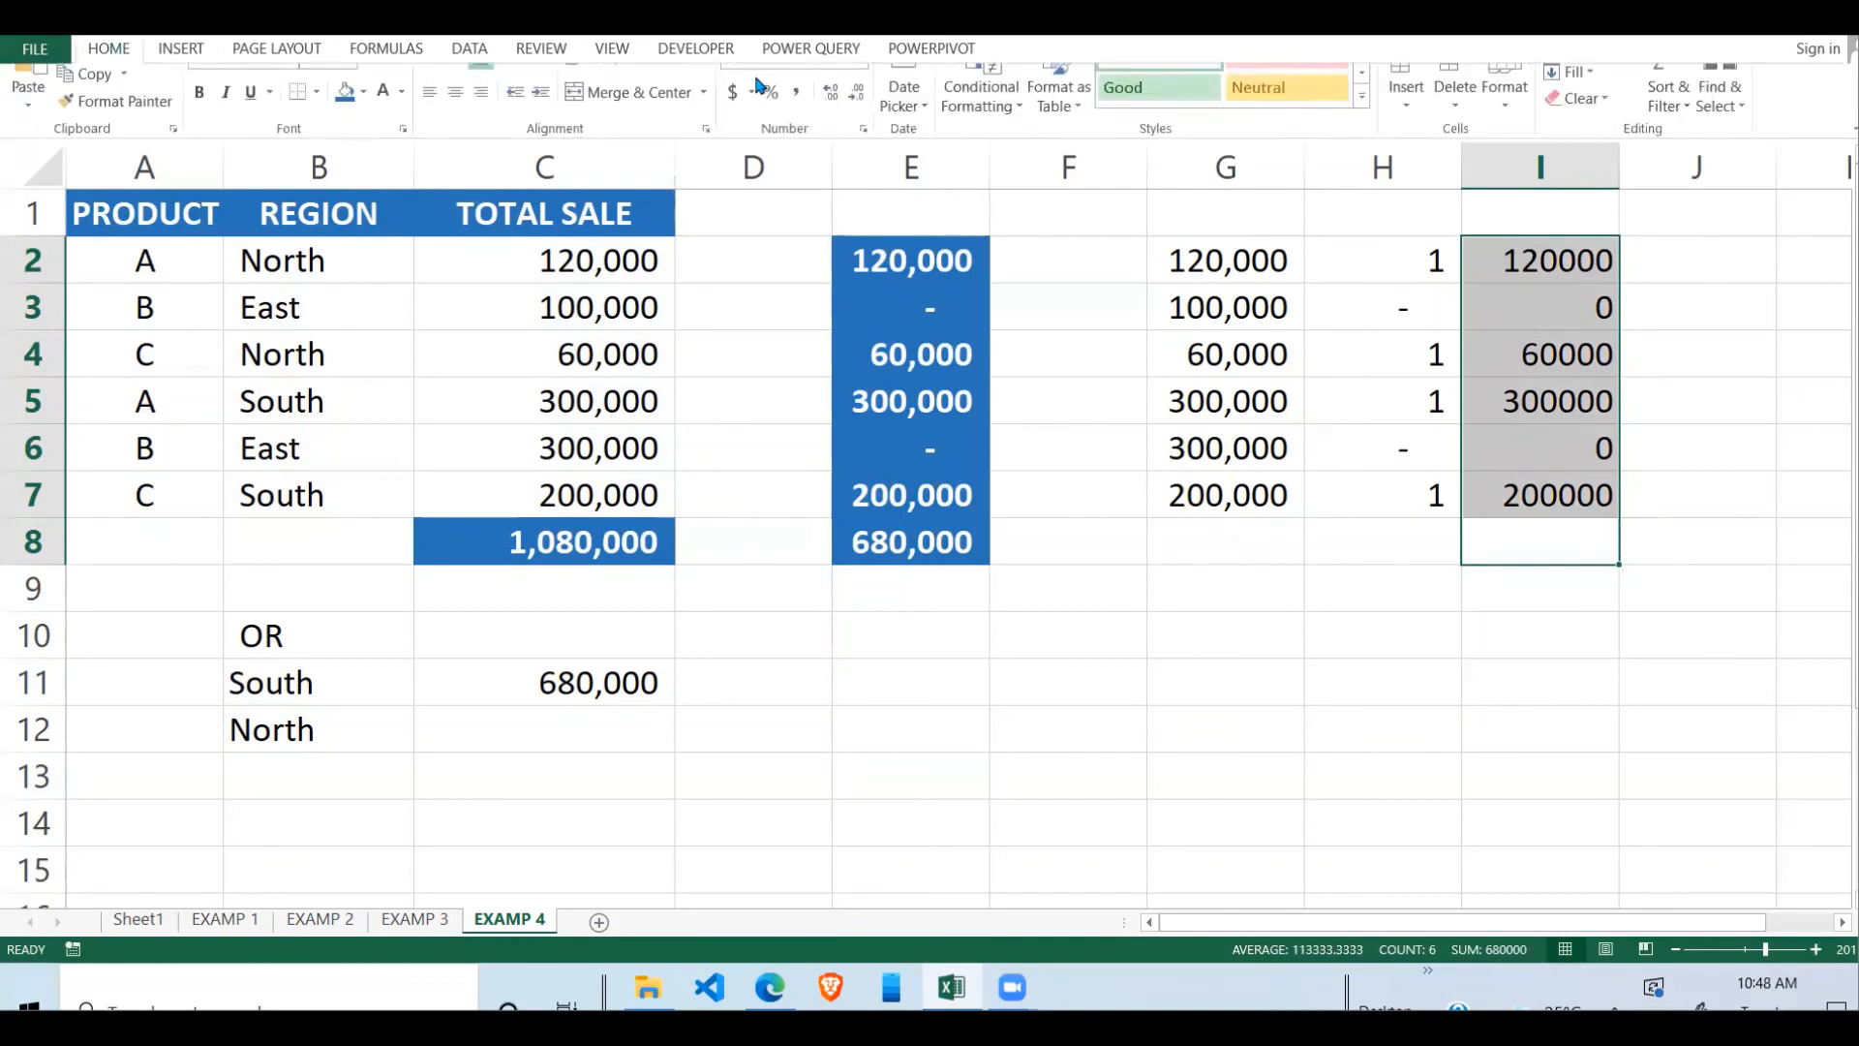
{"action": "left_click", "coordinate": [1569, 81]}
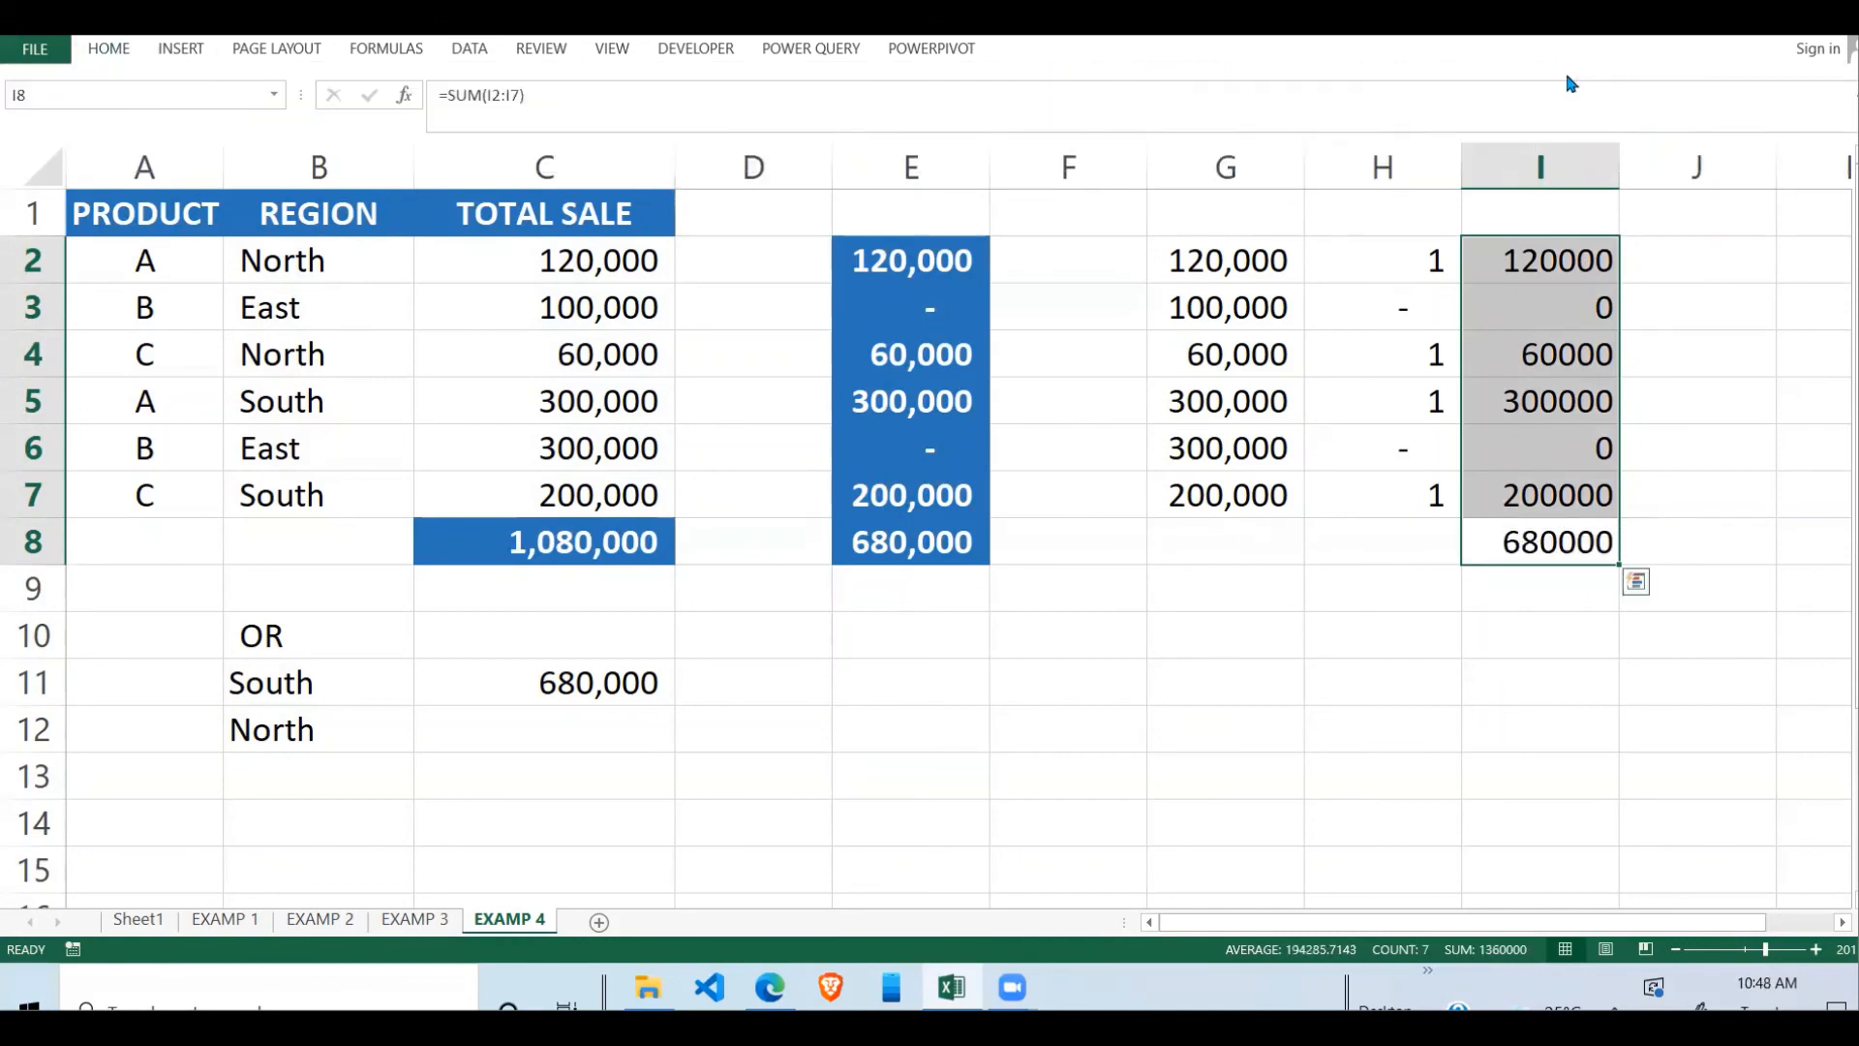
{"action": "key", "text": "Return"}
- Compare the total in I8 with C11's result and review C11's SUMPRODUCT formula
{"action": "left_click", "coordinate": [1584, 526]}
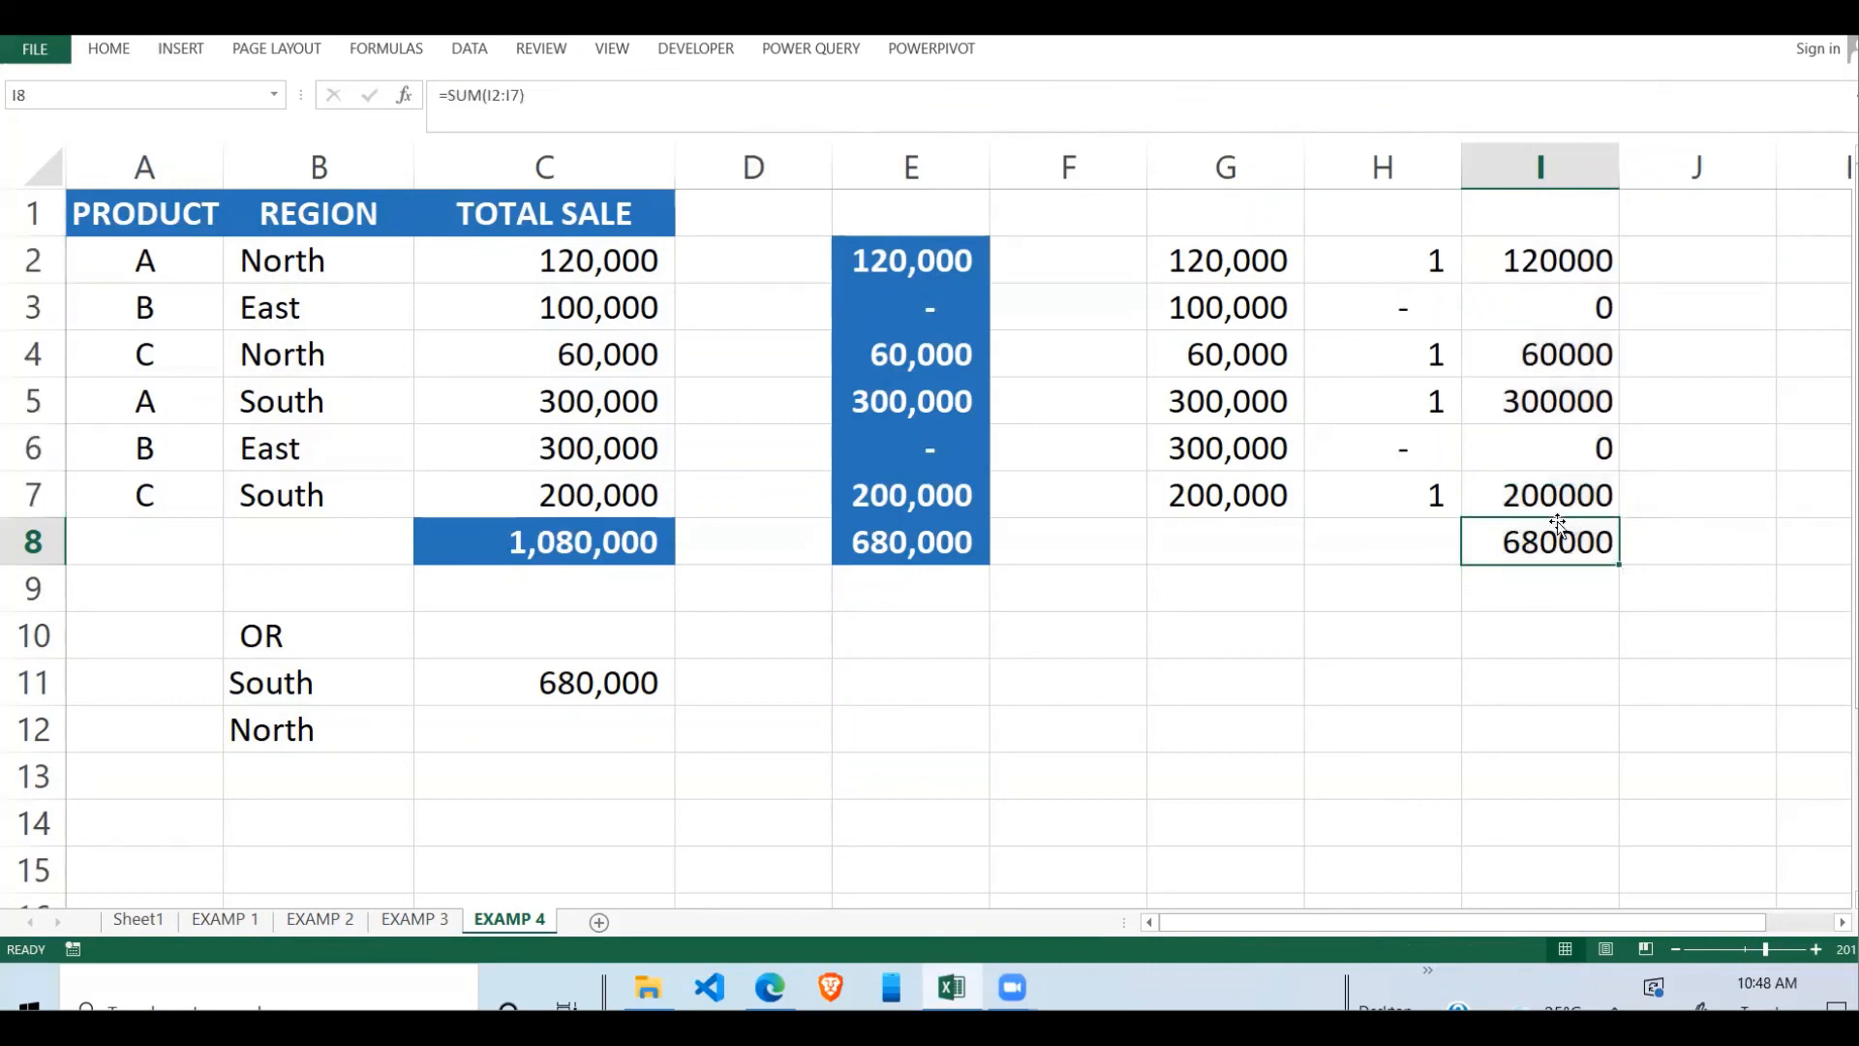
{"action": "left_click", "coordinate": [575, 688]}
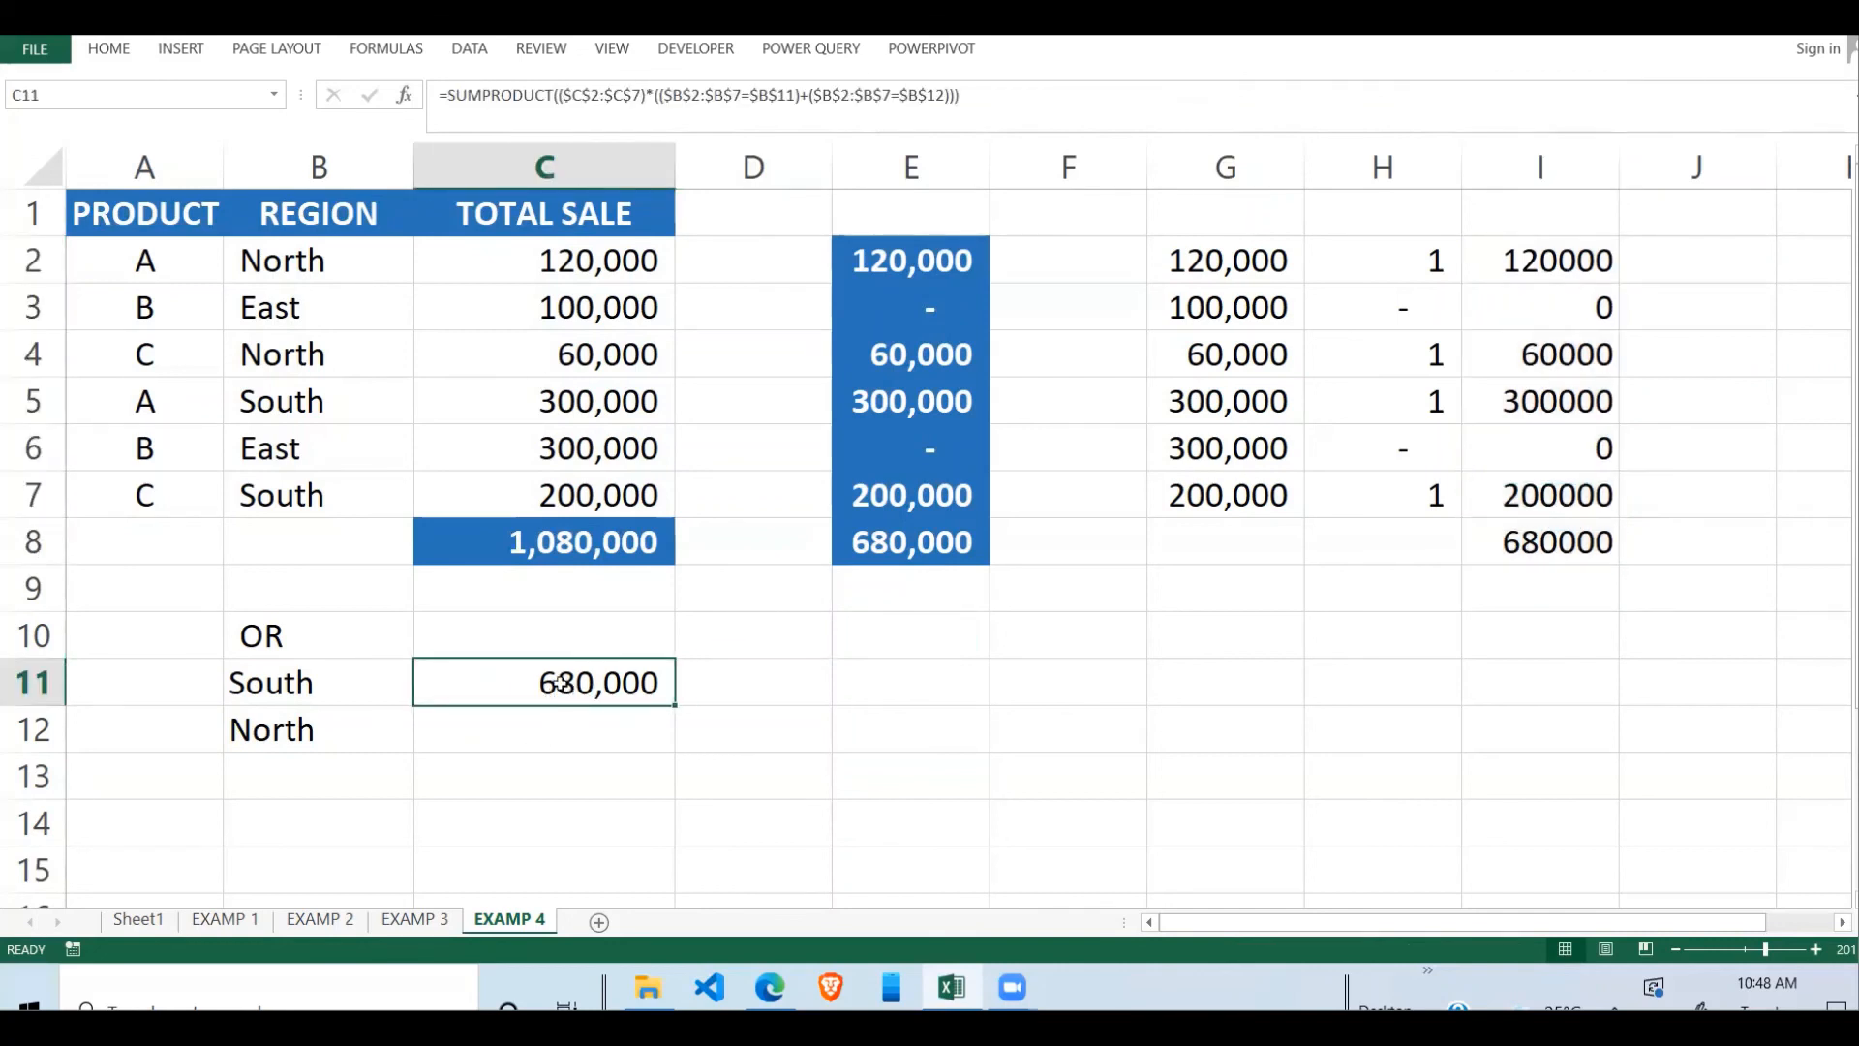
{"action": "double_click", "coordinate": [569, 681]}
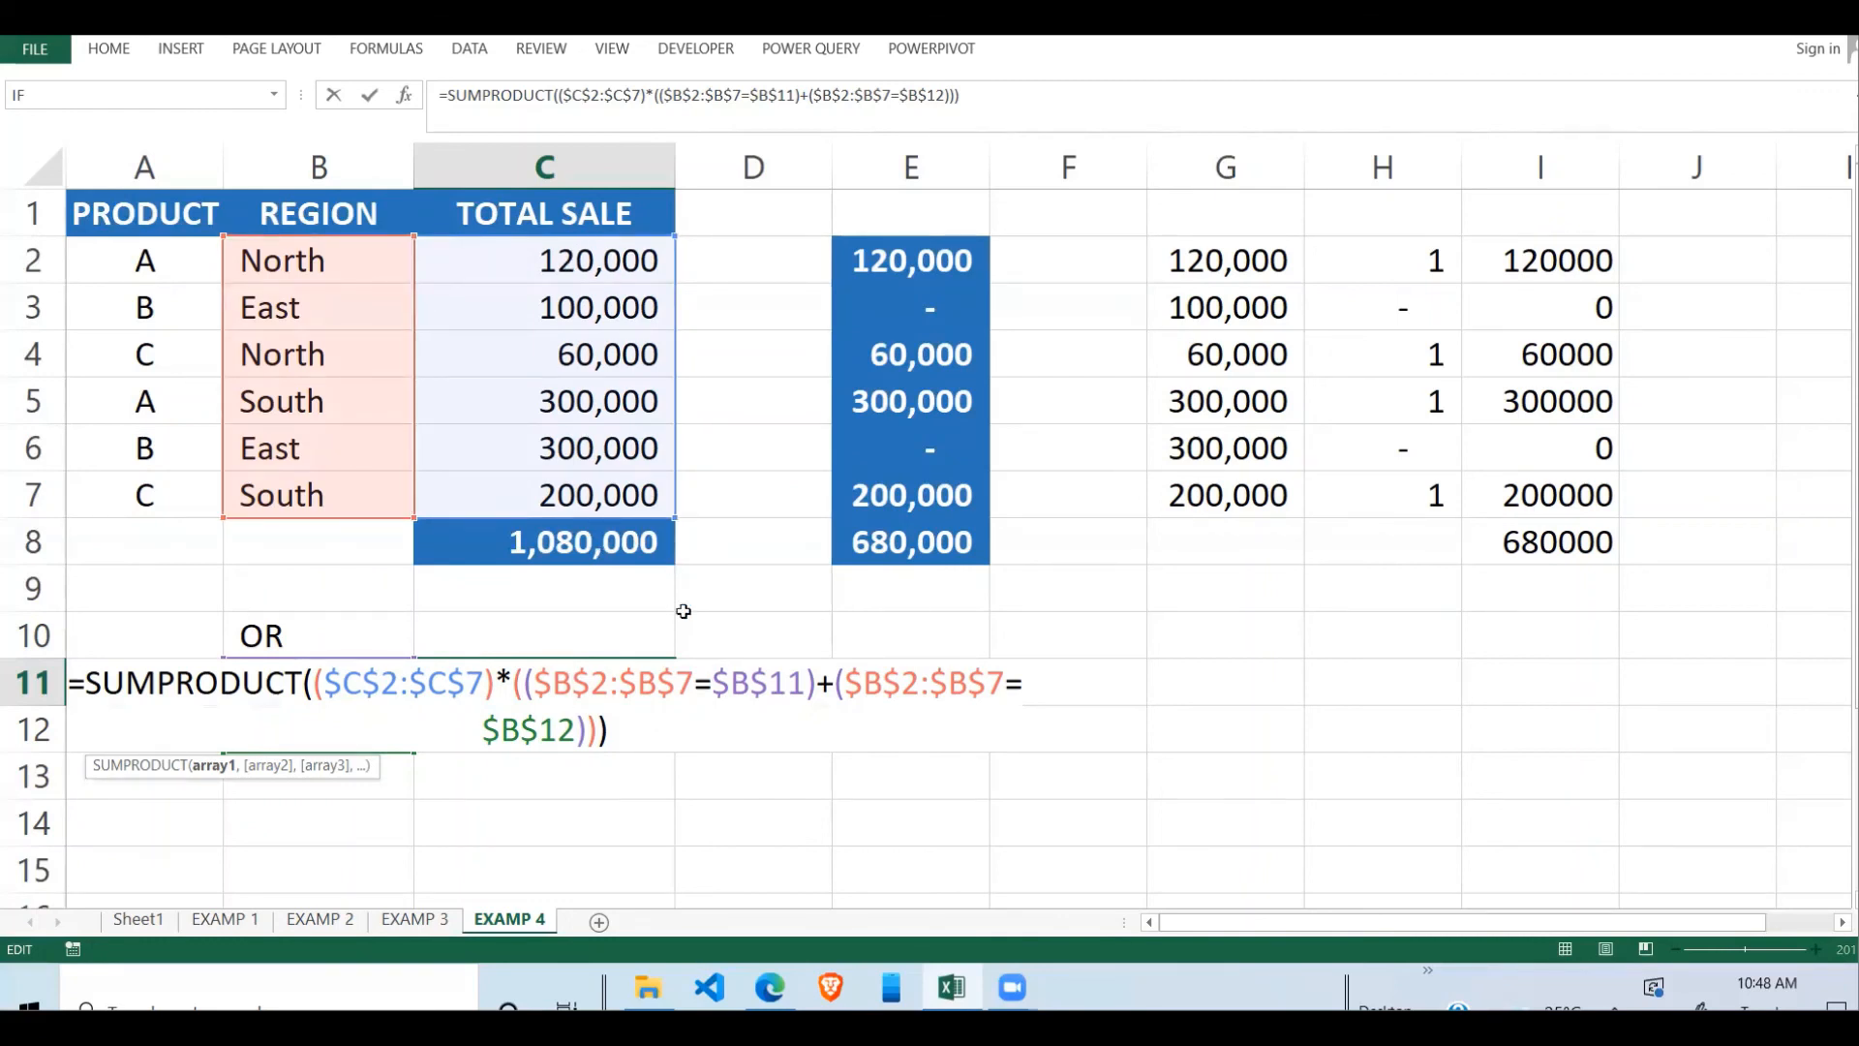
{"action": "key", "text": "Return"}
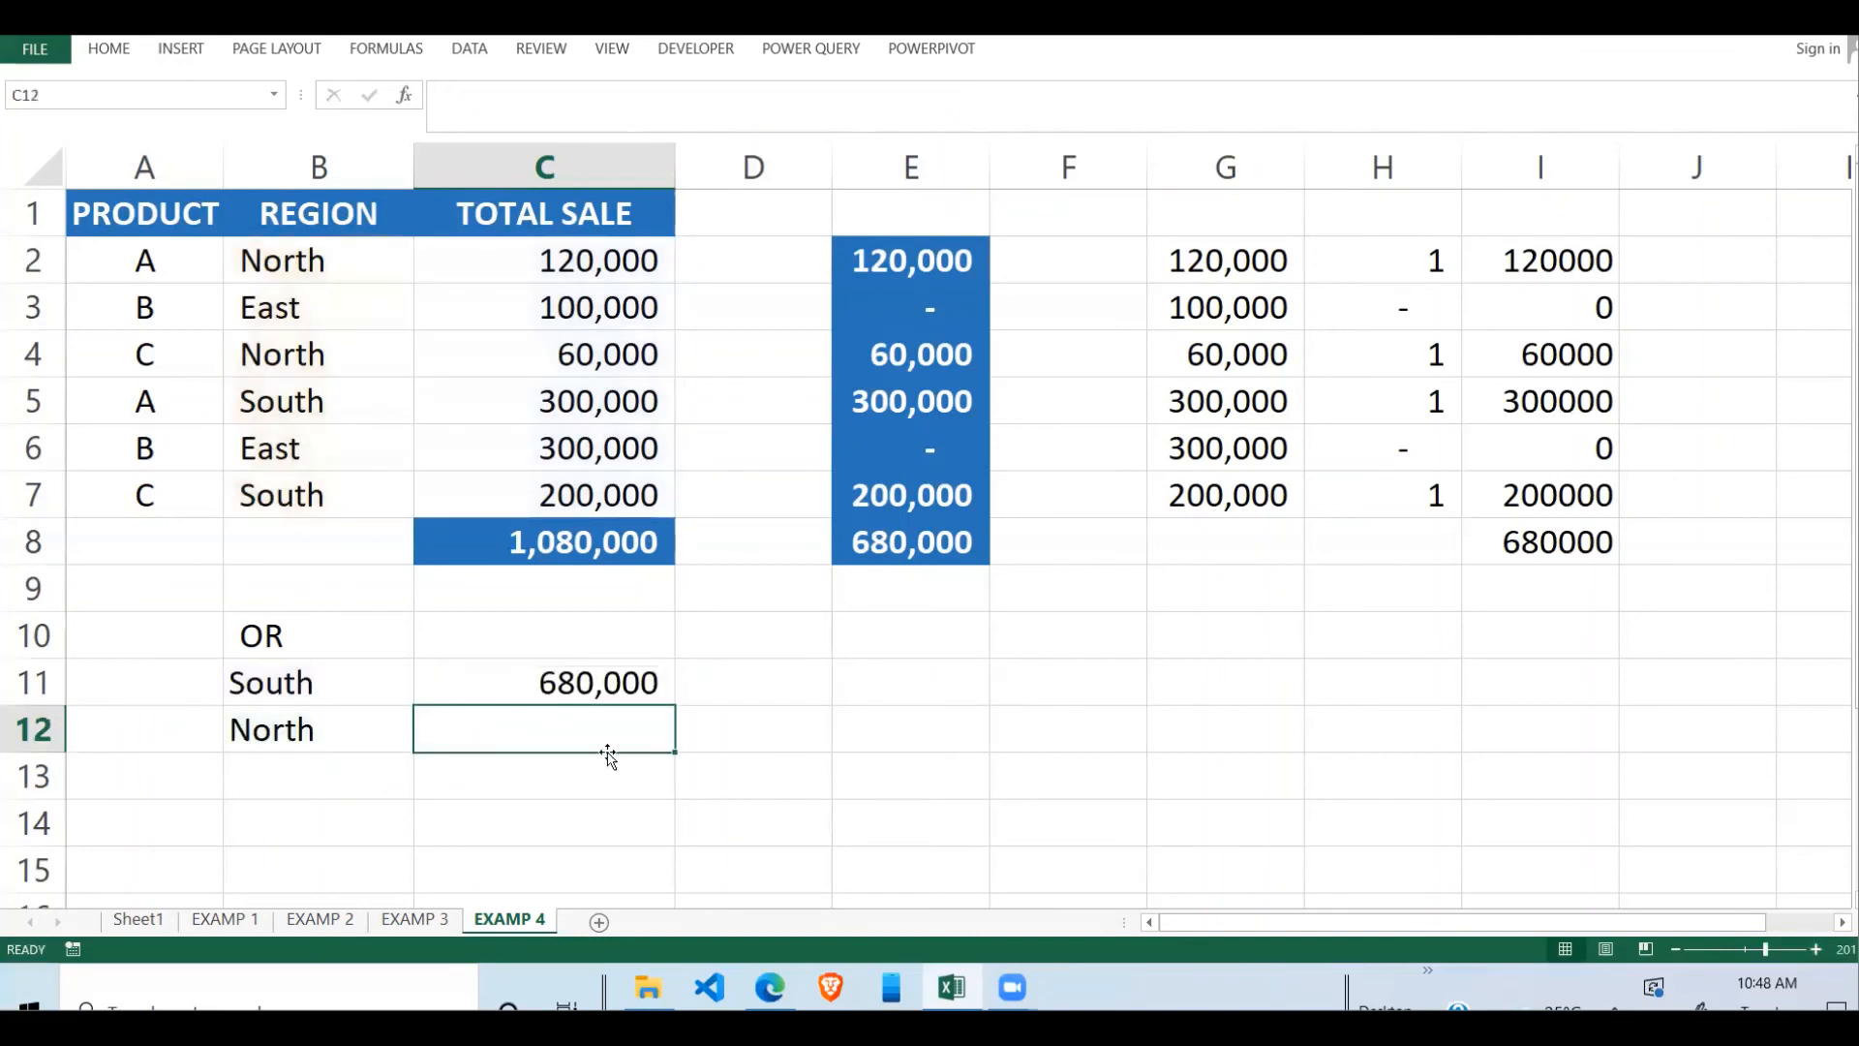